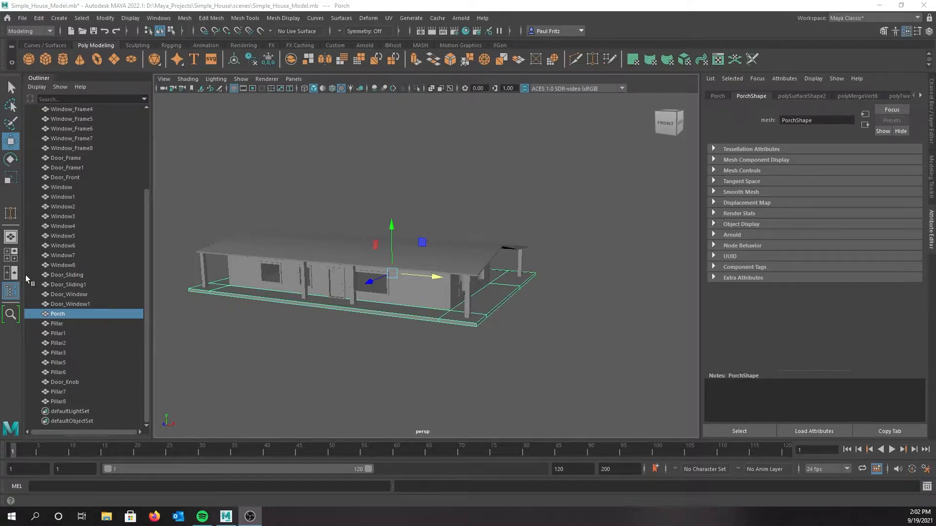
# Step: Isolate the Porch mesh to examine its shape on its own, and bring the rest of the house back into view
pyautogui.keyDown('alt'); pyautogui.moveTo(259, 338); pyautogui.dragTo(320, 314, button='middle'); pyautogui.keyUp('alt')
pyautogui.moveTo(320, 313)
pyautogui.keyDown('alt'); pyautogui.mouseDown()
pyautogui.moveTo(356, 295)
pyautogui.moveTo(307, 306)
pyautogui.mouseUp(); pyautogui.keyUp('alt')
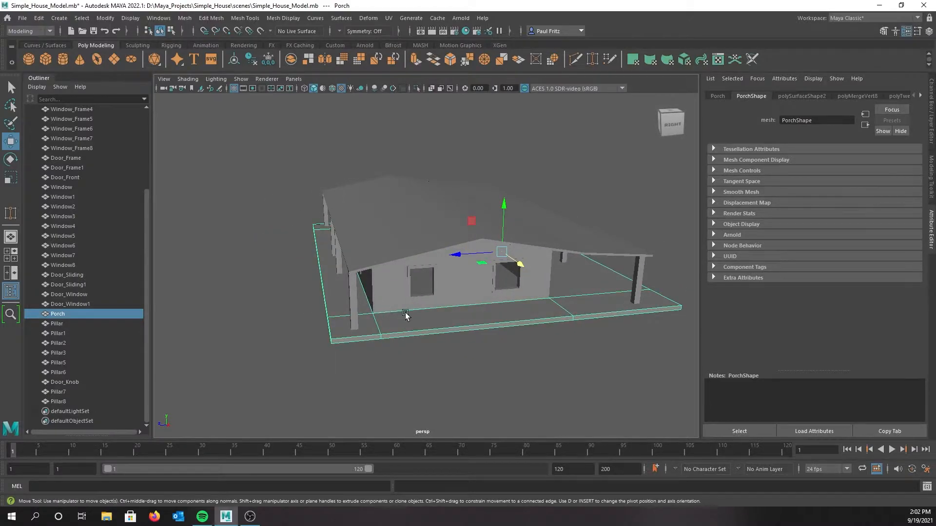
pyautogui.keyDown('alt'); pyautogui.moveTo(441, 341); pyautogui.dragTo(415, 317); pyautogui.keyUp('alt')
pyautogui.keyDown('alt'); pyautogui.moveTo(358, 327); pyautogui.dragTo(476, 334); pyautogui.keyUp('alt')
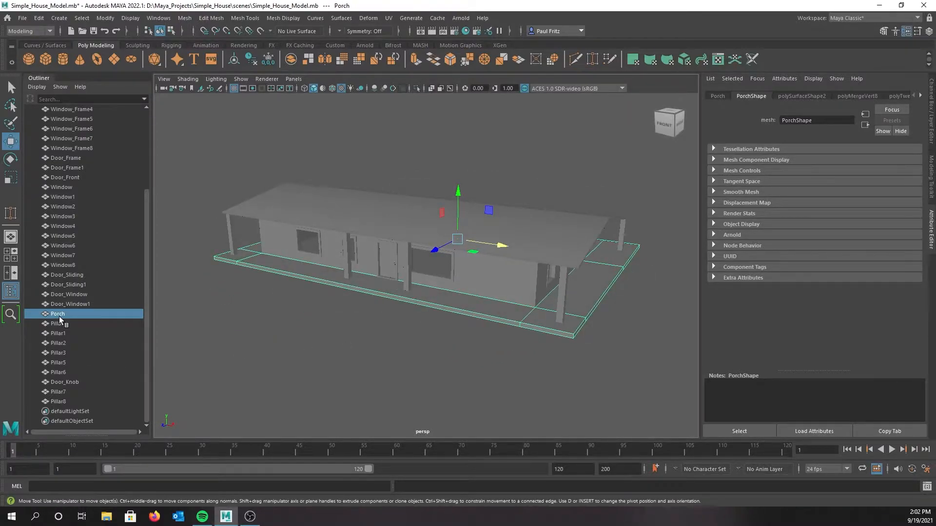
pyautogui.keyDown('alt'); pyautogui.moveTo(380, 298); pyautogui.dragTo(367, 313); pyautogui.keyUp('alt')
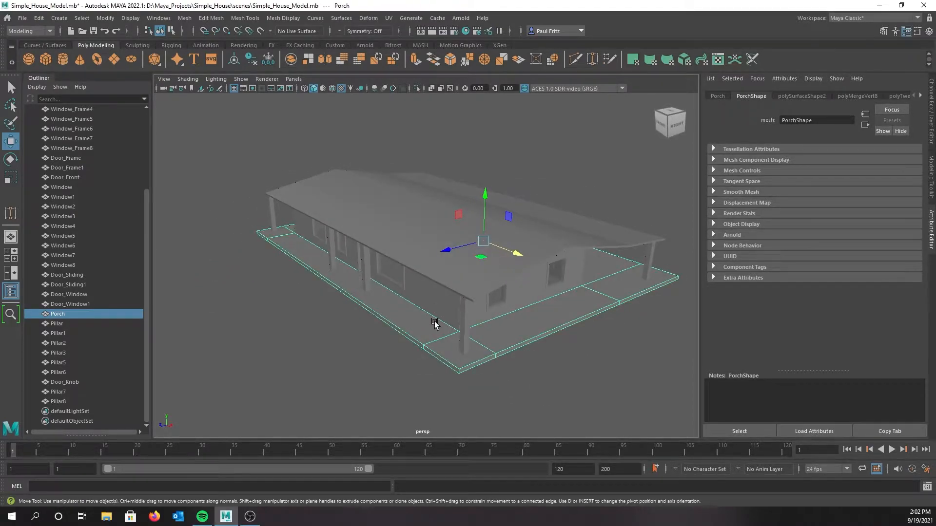
pyautogui.hotkey('ctrl', '1')
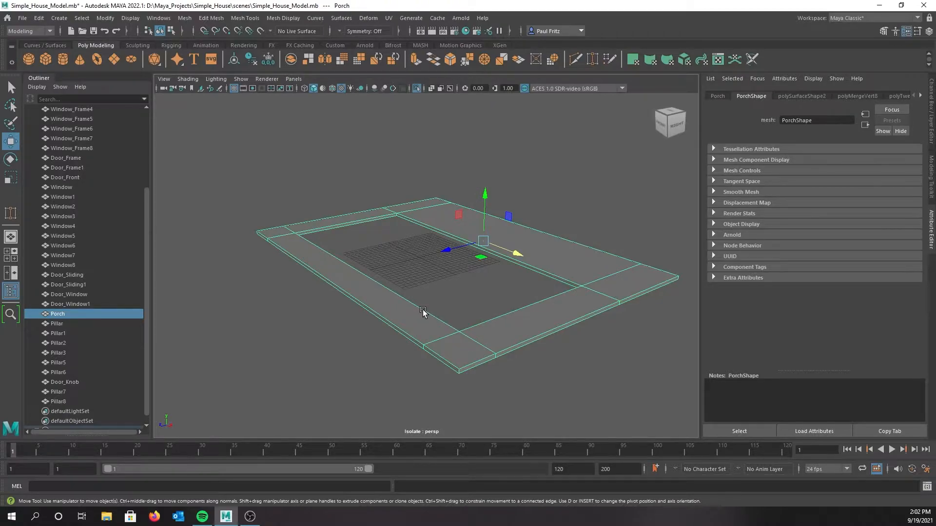
pyautogui.keyDown('alt'); pyautogui.moveTo(405, 309); pyautogui.dragTo(416, 255); pyautogui.keyUp('alt')
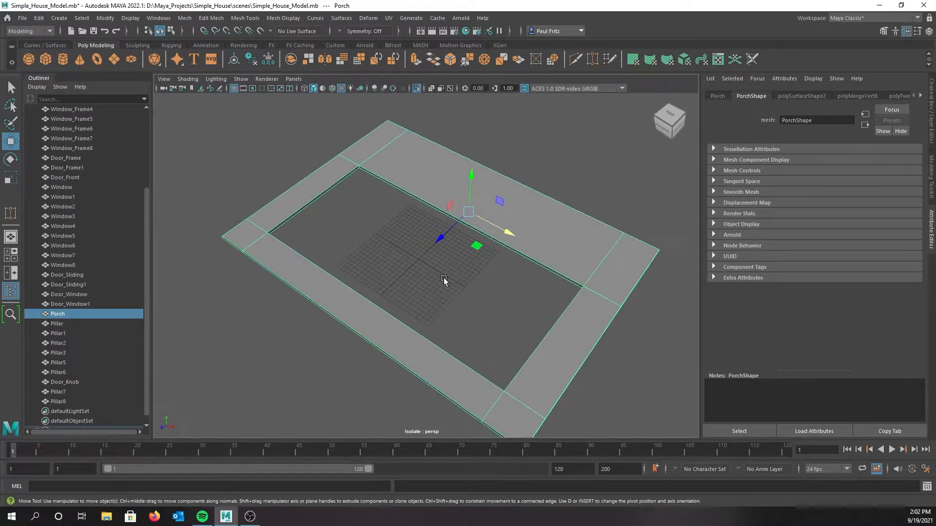
pyautogui.keyDown('alt'); pyautogui.moveTo(370, 293); pyautogui.dragTo(405, 301); pyautogui.keyUp('alt')
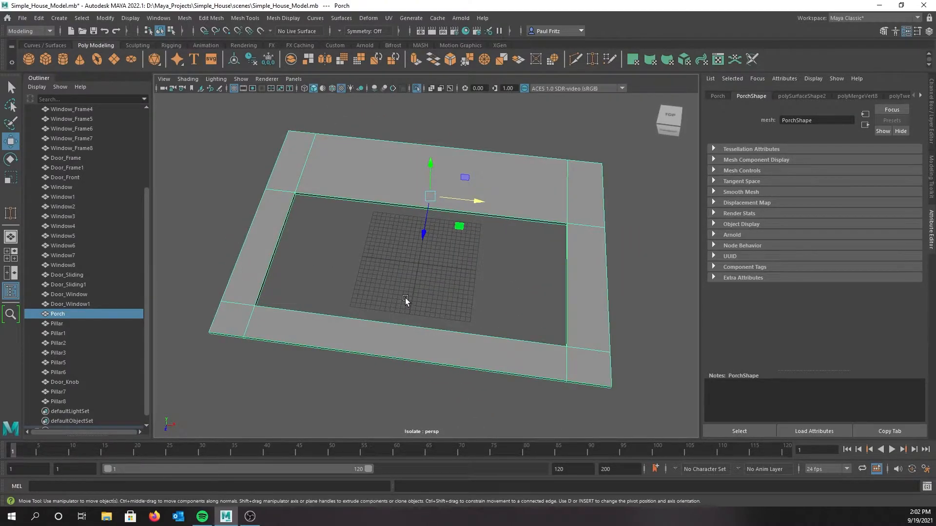
pyautogui.keyDown('alt'); pyautogui.moveTo(349, 284); pyautogui.dragTo(380, 255); pyautogui.keyUp('alt')
pyautogui.hotkey('ctrl', '1')
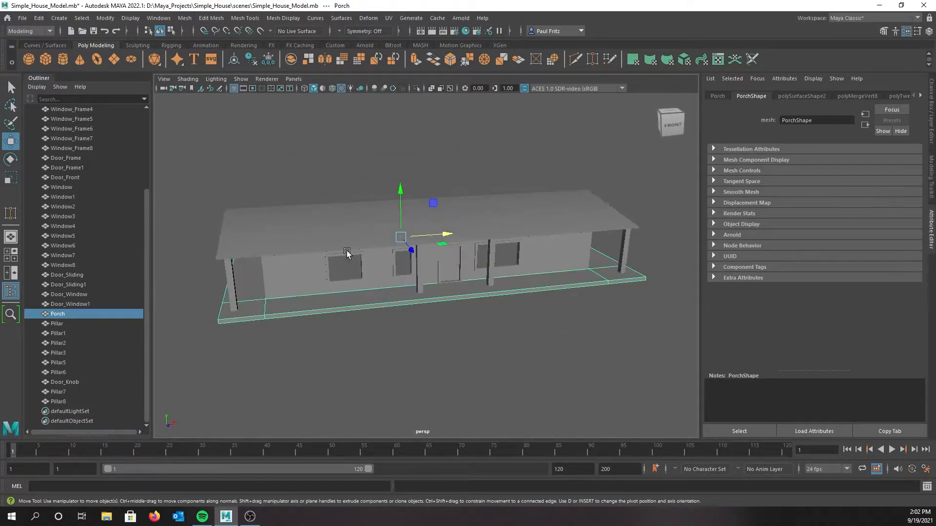
# Step: Examine the house exterior from all sides, including its roof, pillars, windows and doors, and review the names of the scene objects
pyautogui.keyDown('alt'); pyautogui.moveTo(341, 265); pyautogui.dragTo(233, 250); pyautogui.keyUp('alt')
pyautogui.keyDown('alt'); pyautogui.moveTo(562, 273); pyautogui.dragTo(441, 271); pyautogui.keyUp('alt')
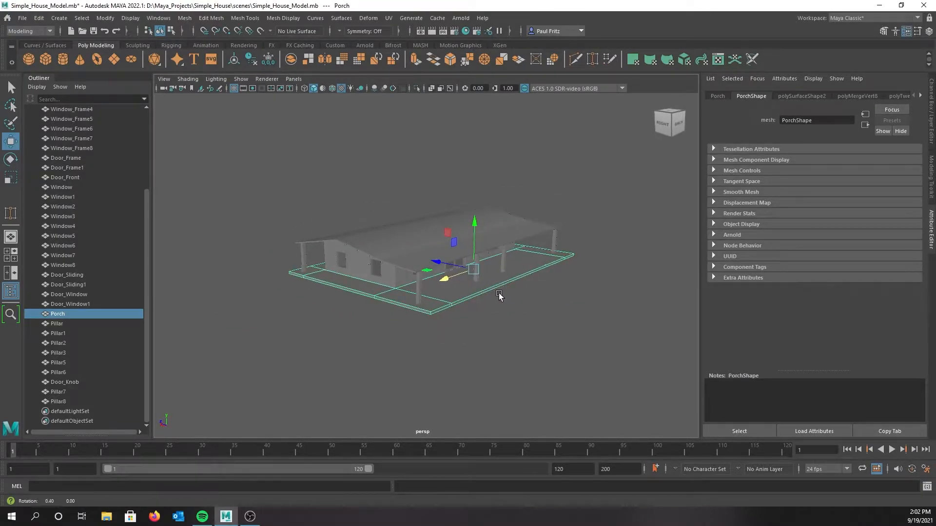
pyautogui.keyDown('alt'); pyautogui.moveTo(499, 296); pyautogui.dragTo(558, 262); pyautogui.keyUp('alt')
pyautogui.keyDown('alt'); pyautogui.moveTo(385, 292); pyautogui.dragTo(424, 267); pyautogui.keyUp('alt')
pyautogui.keyDown('alt'); pyautogui.moveTo(377, 240); pyautogui.dragTo(476, 254); pyautogui.keyUp('alt')
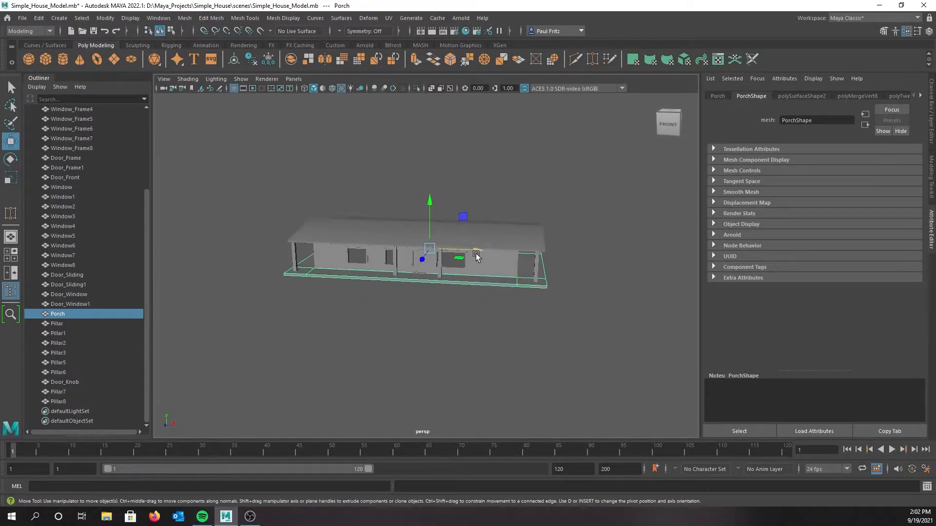
pyautogui.scroll(5, 463, 261)
pyautogui.keyDown('alt'); pyautogui.moveTo(310, 287); pyautogui.dragTo(410, 280); pyautogui.keyUp('alt')
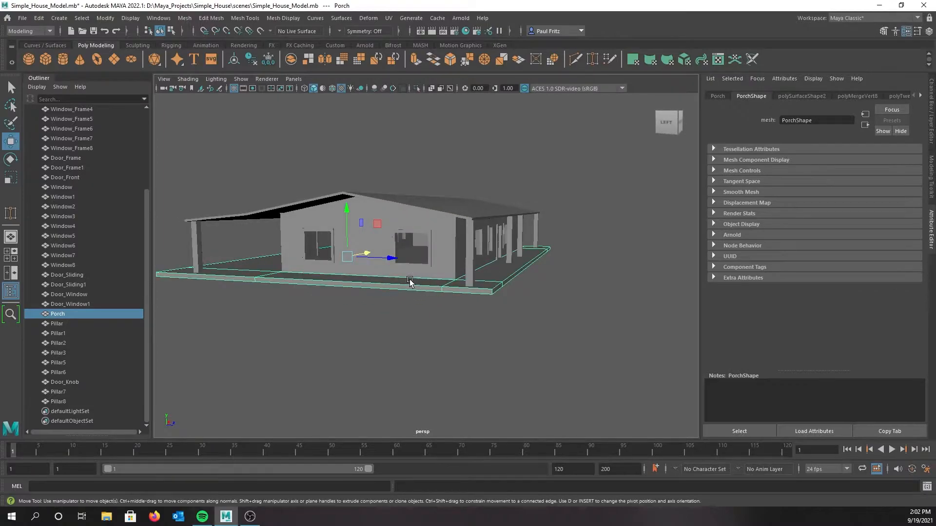
pyautogui.keyDown('alt'); pyautogui.moveTo(464, 272); pyautogui.dragTo(473, 272); pyautogui.keyUp('alt')
pyautogui.scroll(2, 501, 253)
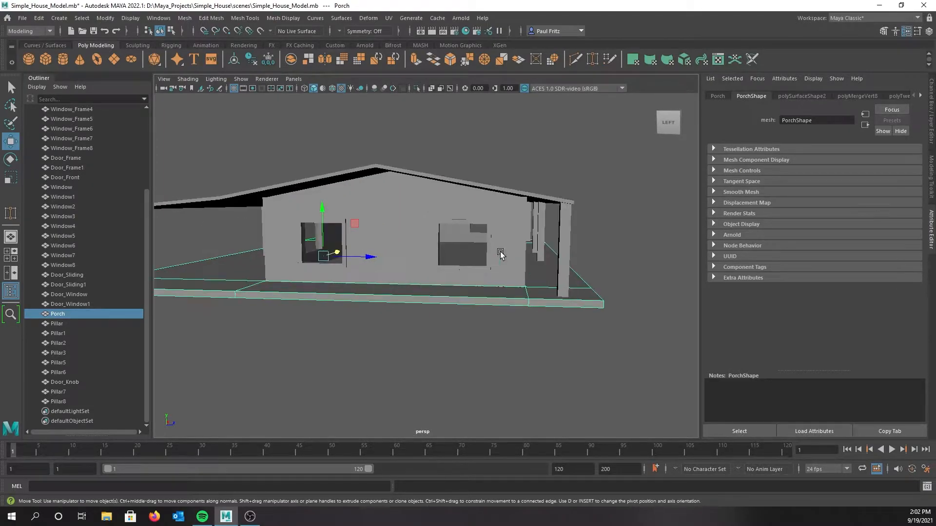
pyautogui.scroll(-3, 500, 253)
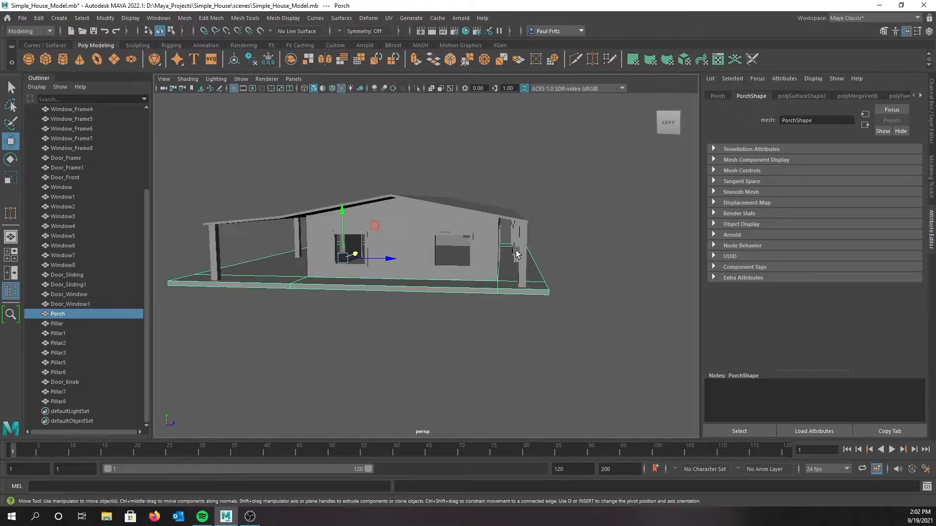
pyautogui.keyDown('alt'); pyautogui.moveTo(517, 251); pyautogui.dragTo(510, 218); pyautogui.keyUp('alt')
pyautogui.keyDown('alt'); pyautogui.moveTo(495, 248); pyautogui.dragTo(498, 260); pyautogui.keyUp('alt')
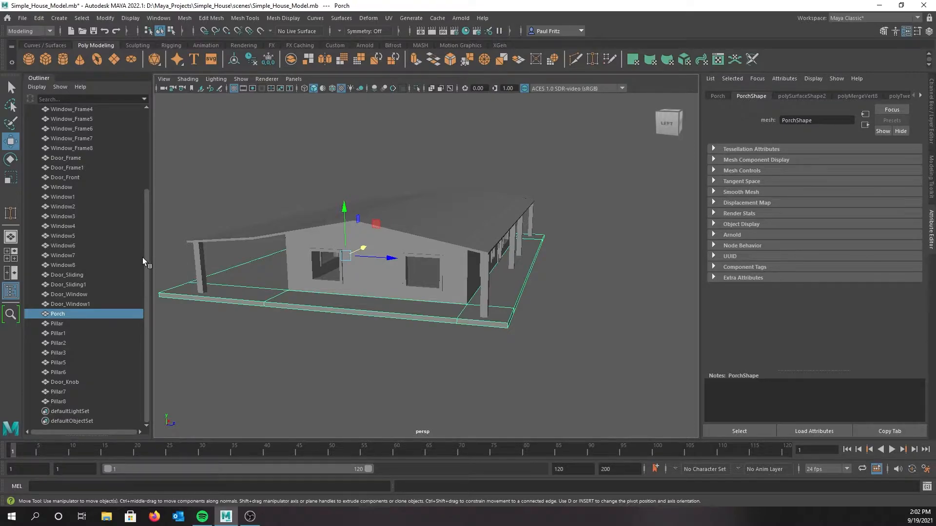
pyautogui.scroll(4, 139, 256)
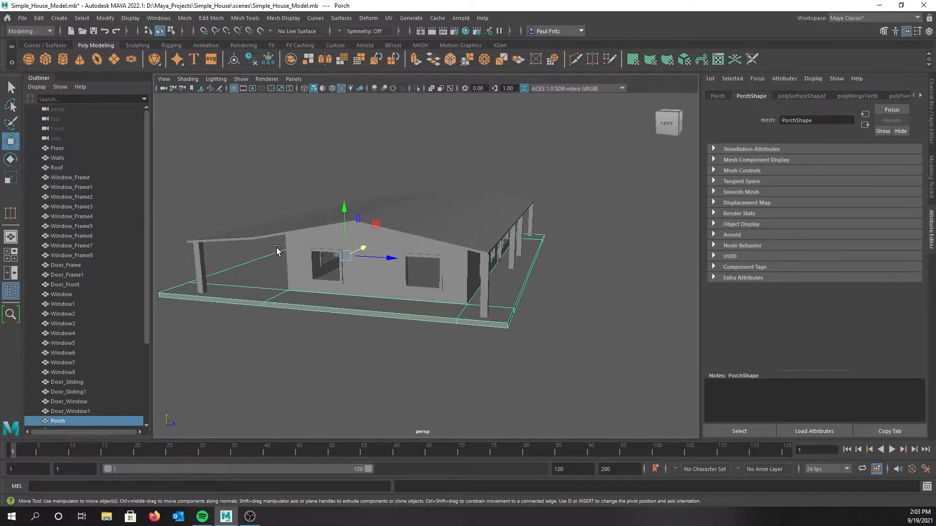
pyautogui.keyDown('alt'); pyautogui.moveTo(277, 247); pyautogui.dragTo(271, 243); pyautogui.keyUp('alt')
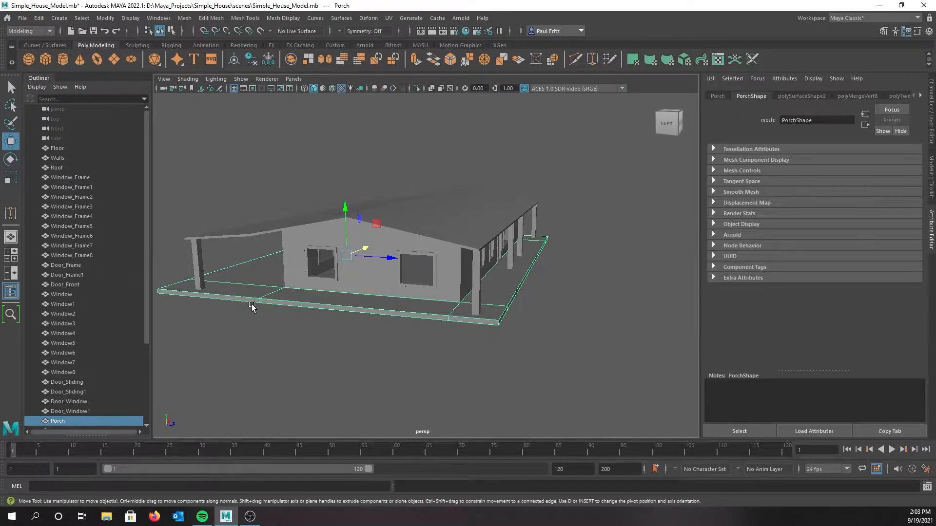
pyautogui.keyDown('alt'); pyautogui.moveTo(319, 313); pyautogui.dragTo(298, 316); pyautogui.keyUp('alt')
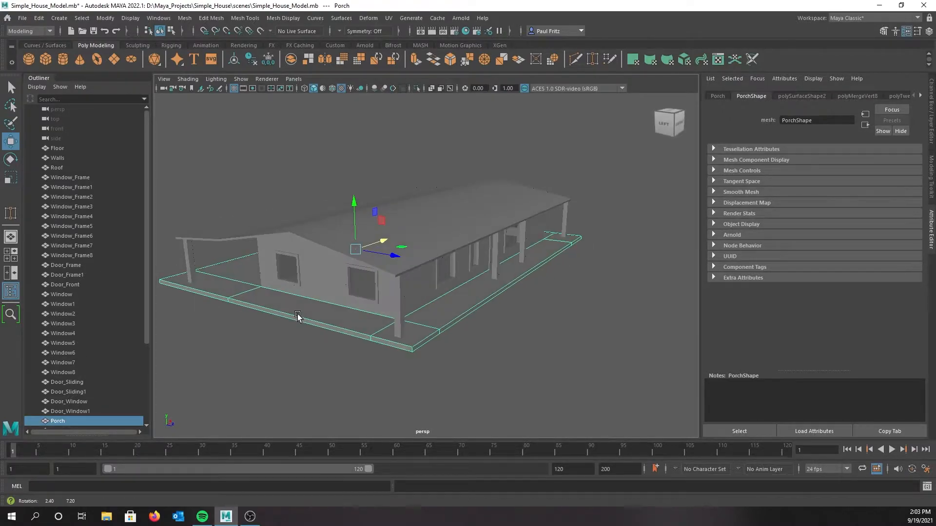
pyautogui.scroll(4, 296, 312)
pyautogui.keyDown('alt'); pyautogui.moveTo(360, 311); pyautogui.dragTo(423, 299); pyautogui.keyUp('alt')
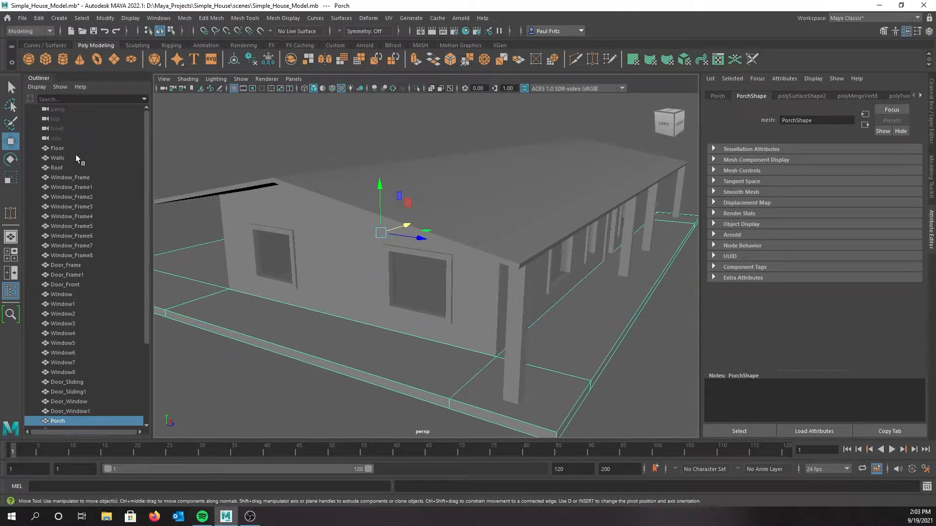
pyautogui.keyDown('alt'); pyautogui.moveTo(427, 279); pyautogui.dragTo(201, 291); pyautogui.keyUp('alt')
pyautogui.scroll(-3, 449, 263)
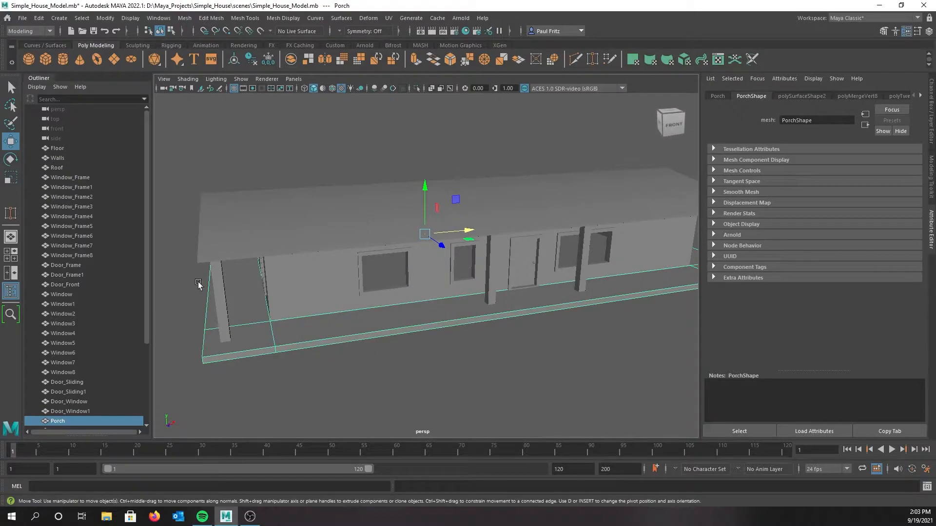
# Step: Parent the Door_Window glass to the Door_Sliding frame at the back of the house and expand the hierarchy to show it
pyautogui.keyDown('alt'); pyautogui.moveTo(213, 210); pyautogui.dragTo(389, 211); pyautogui.keyUp('alt')
pyautogui.scroll(4, 389, 210)
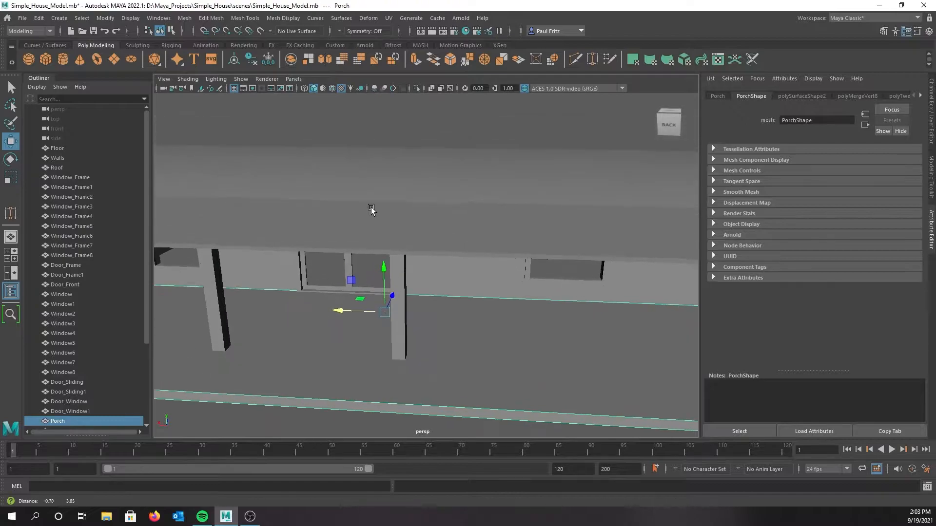
pyautogui.scroll(3, 360, 223)
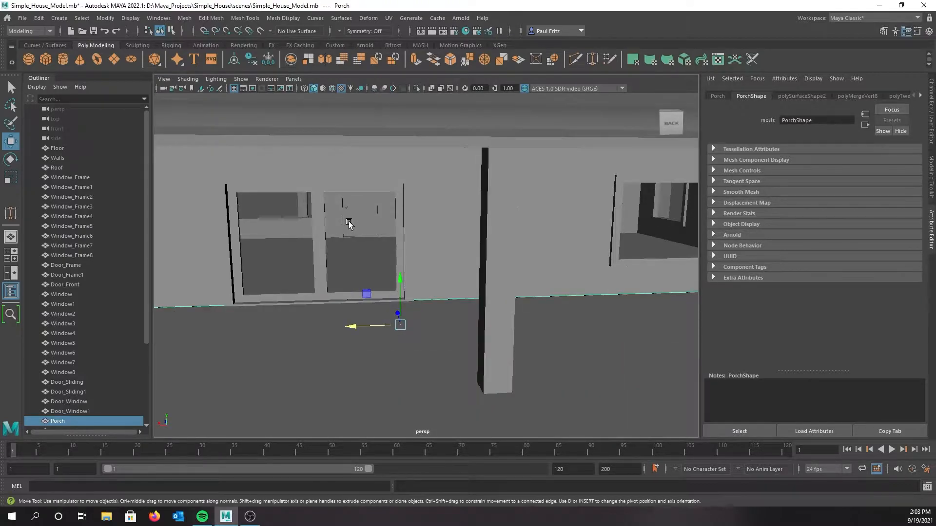
pyautogui.click(350, 224)
pyautogui.click(323, 239)
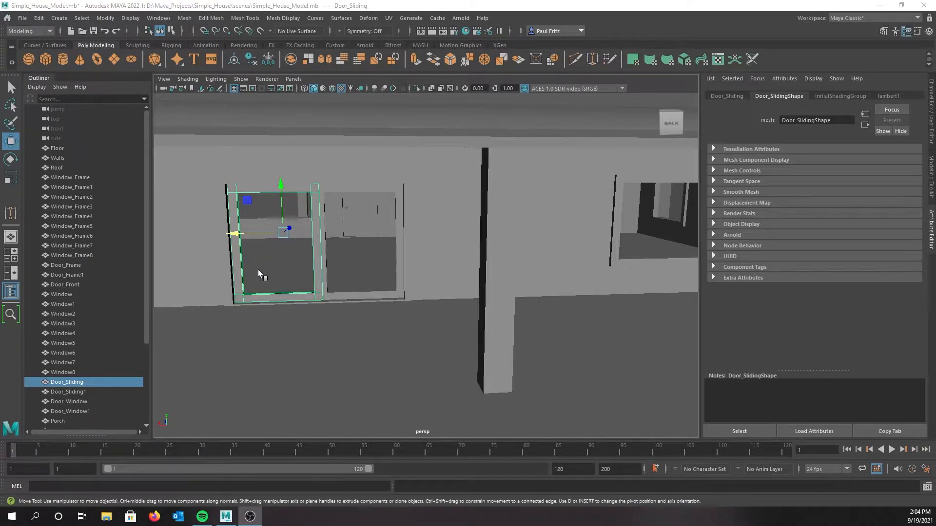
pyautogui.scroll(3, 255, 262)
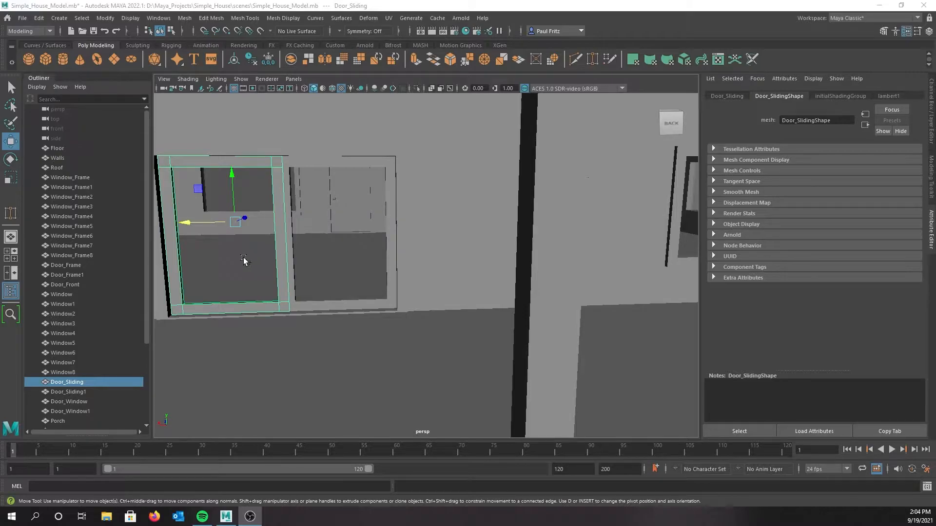
pyautogui.keyDown('alt'); pyautogui.moveTo(236, 258); pyautogui.dragTo(289, 273); pyautogui.keyUp('alt')
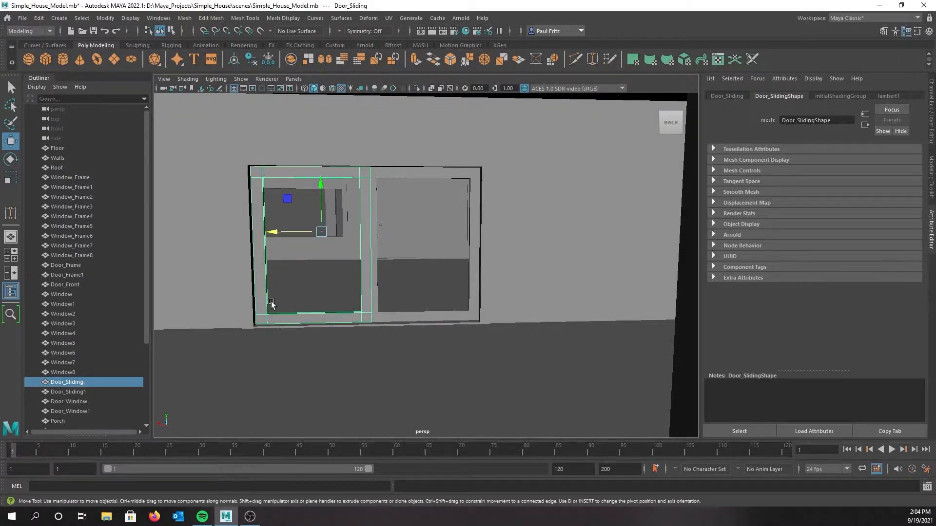
pyautogui.keyDown('shift'); pyautogui.click(298, 283); pyautogui.keyUp('shift')
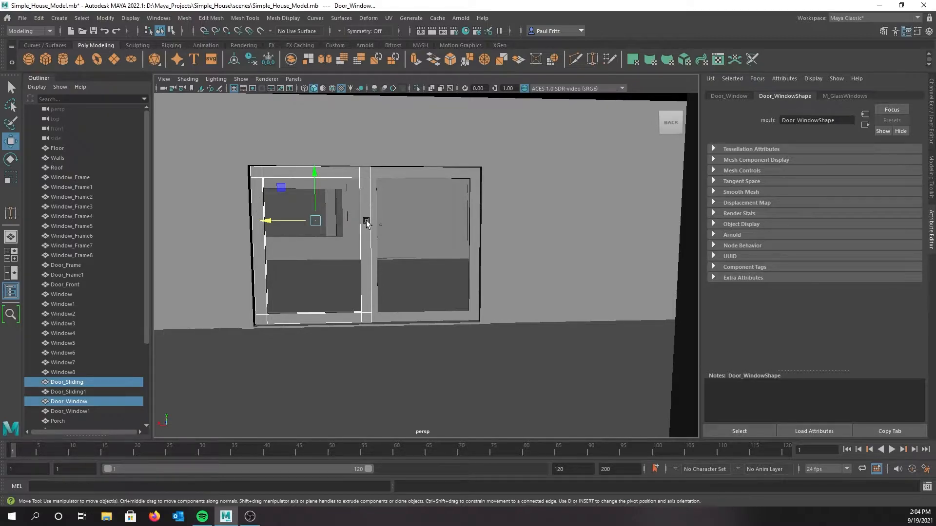
pyautogui.click(53, 403)
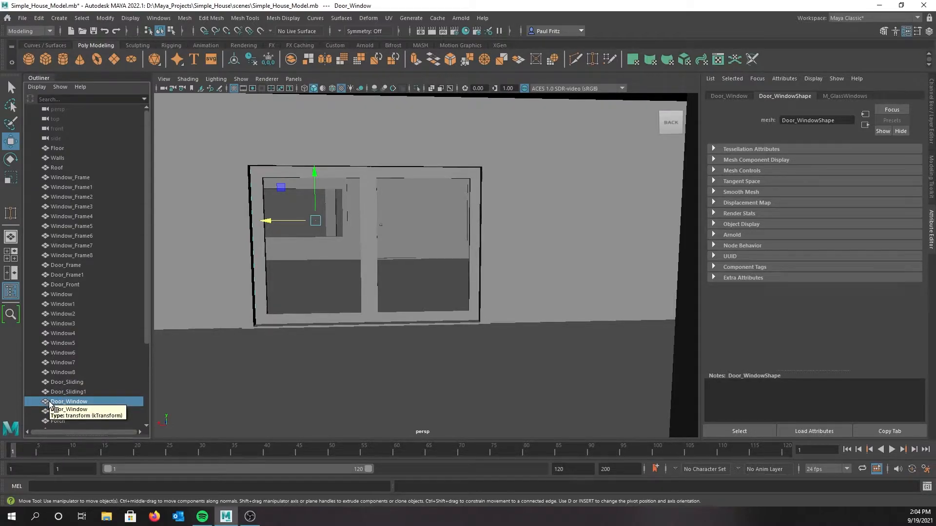
pyautogui.moveTo(59, 403); pyautogui.dragTo(56, 383, button='middle')
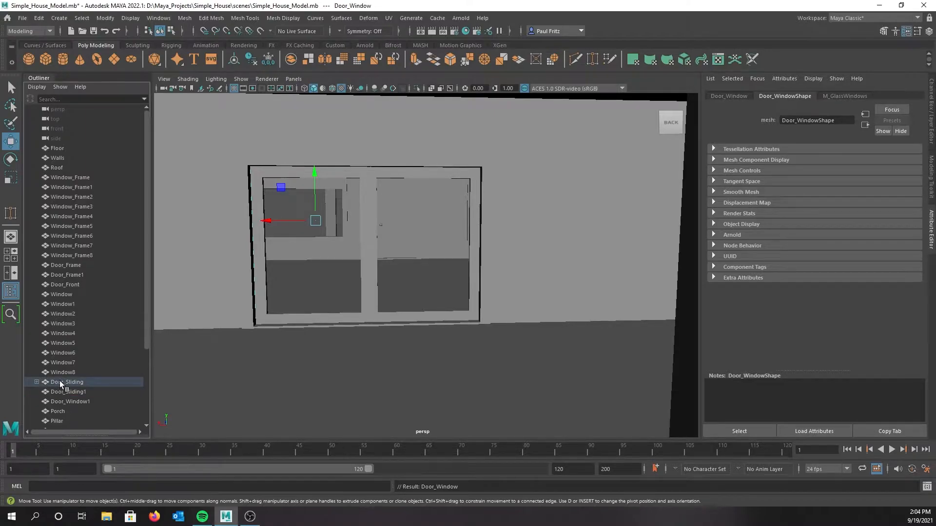
pyautogui.click(37, 382)
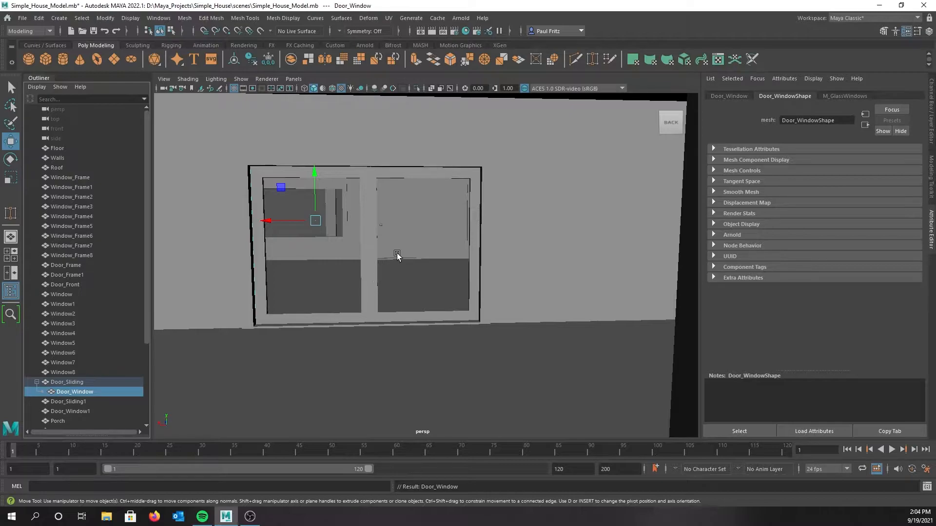
# Step: Select the Door_Window1 glass of the second sliding door and show its transform values in the Channel Box
pyautogui.click(442, 179)
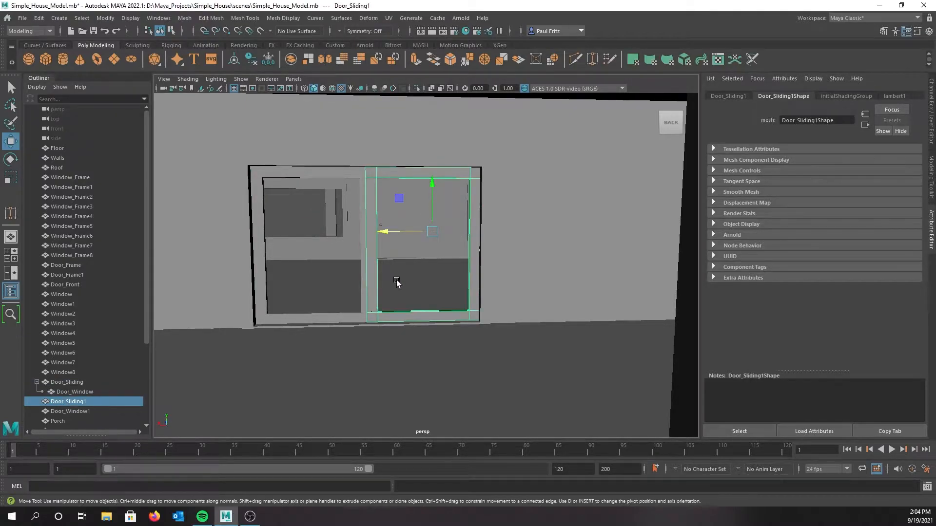
pyautogui.click(65, 411)
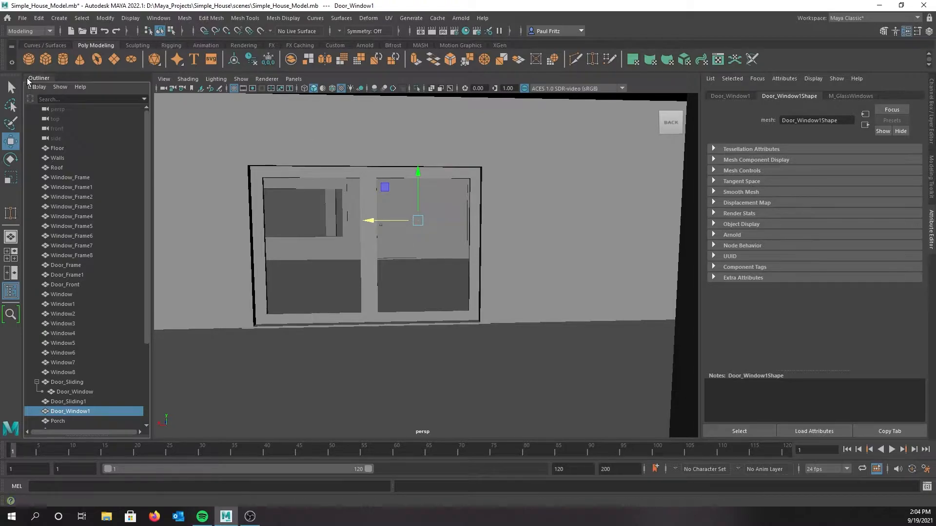
pyautogui.click(44, 19)
pyautogui.click(58, 25)
pyautogui.click(39, 19)
pyautogui.click(38, 19)
pyautogui.click(932, 129)
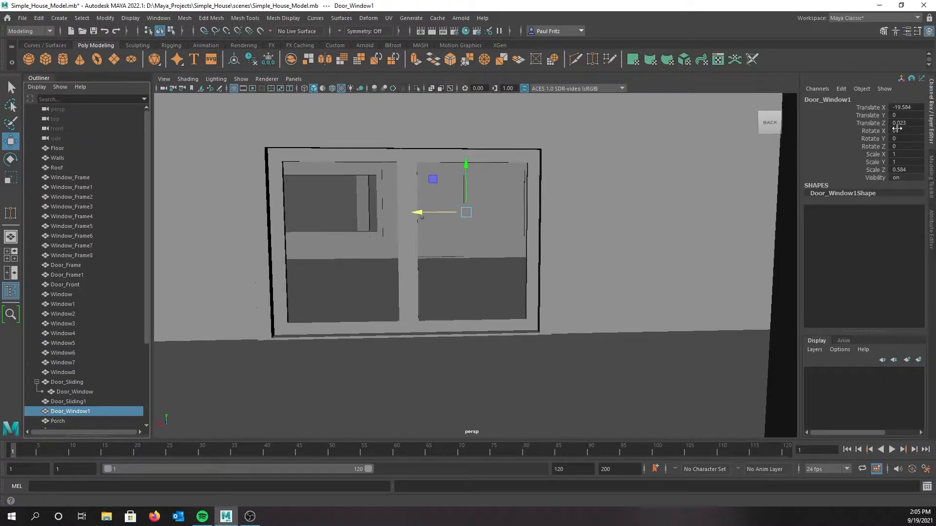
# Step: Check the transform values of Door_Window and Door_Window1 by selecting each glass pane in turn
pyautogui.scroll(-3, 334, 239)
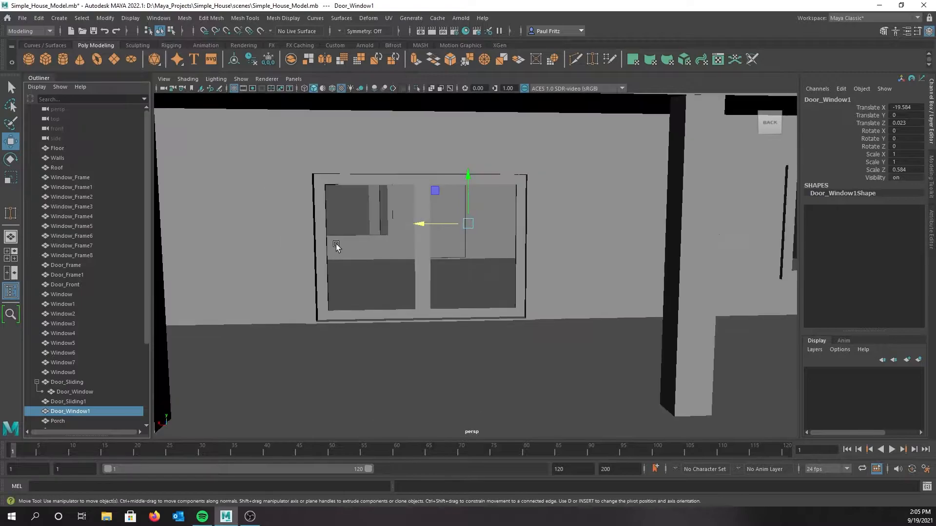
pyautogui.click(342, 242)
pyautogui.click(463, 261)
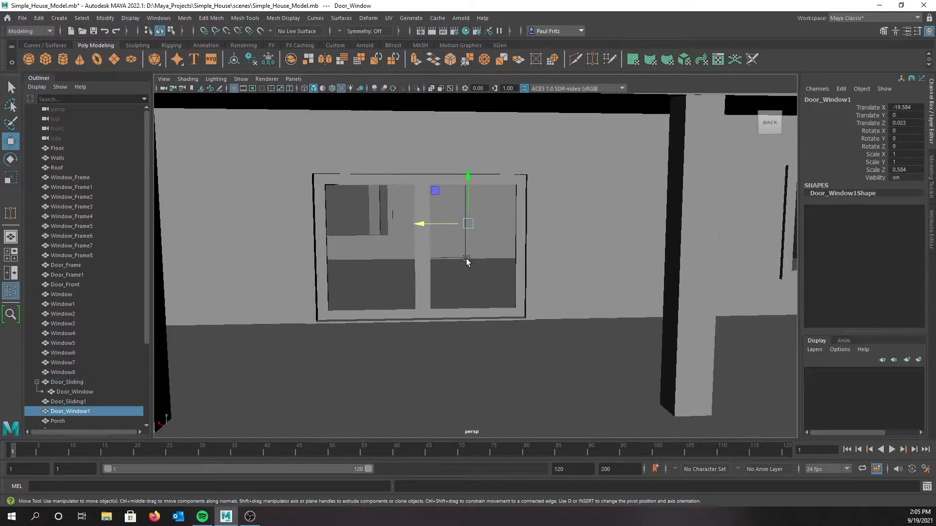
# Step: Select every object of the house model and delete its construction history
pyautogui.scroll(-5, 396, 257)
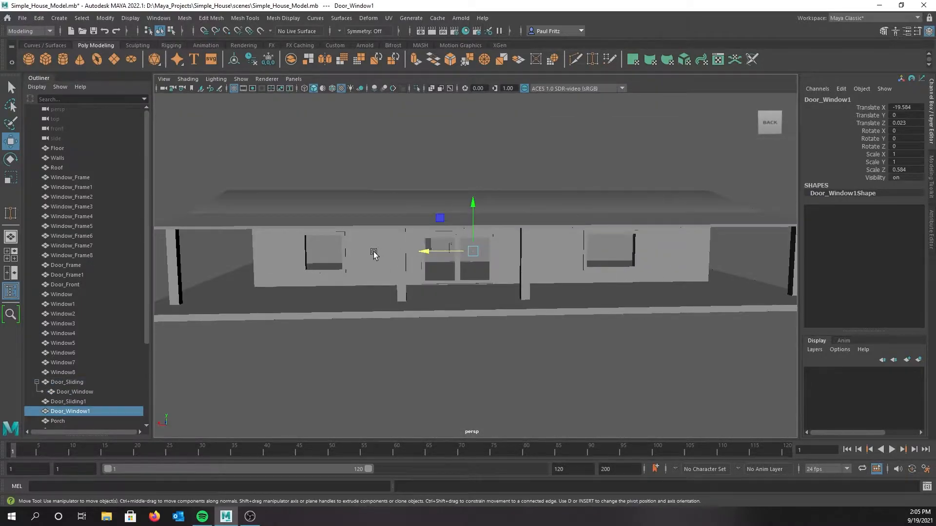
pyautogui.moveTo(217, 155); pyautogui.dragTo(745, 351)
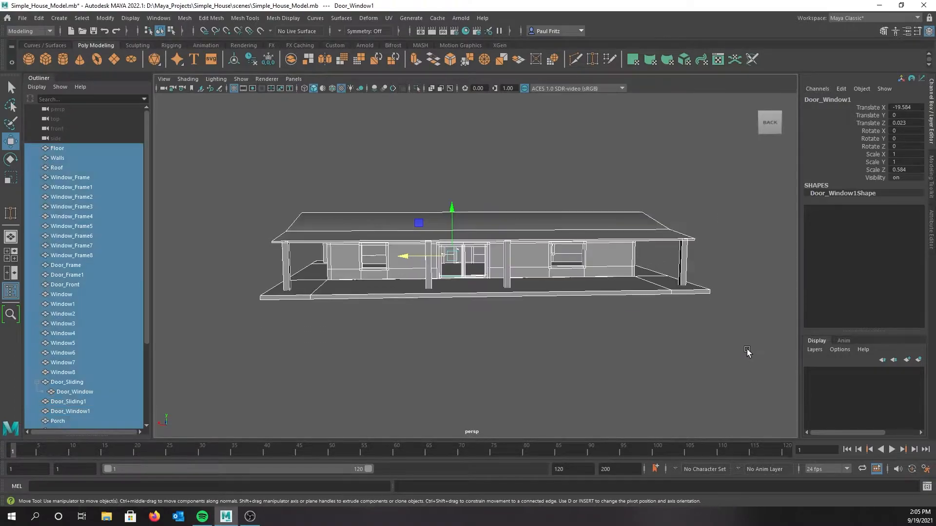
pyautogui.click(39, 18)
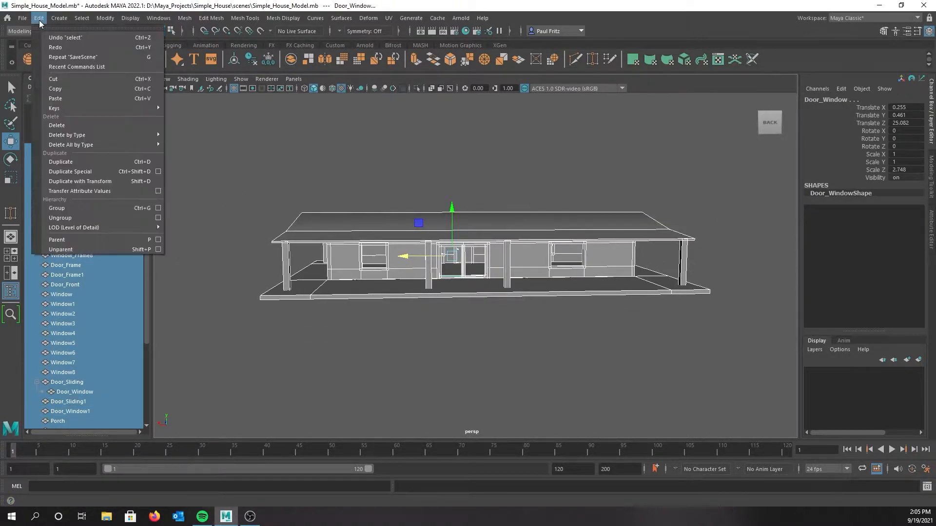
pyautogui.moveTo(69, 135)
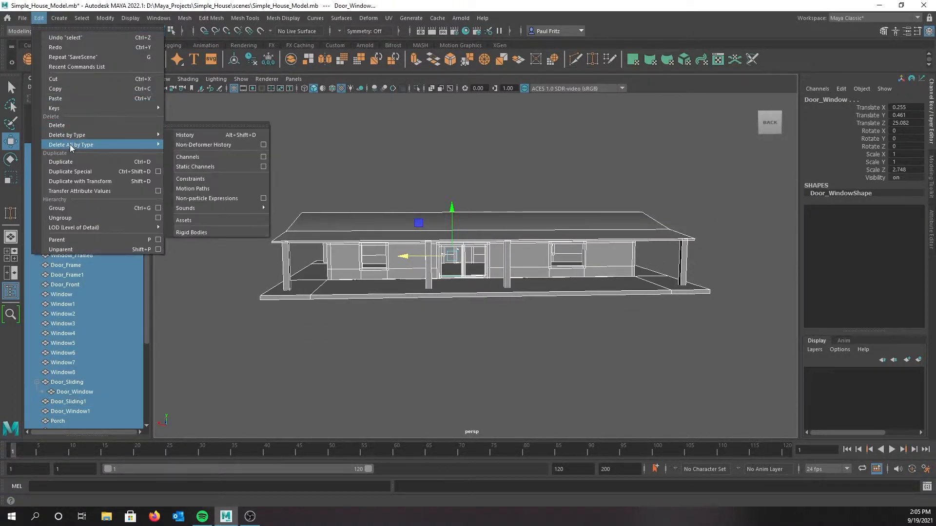
pyautogui.click(184, 133)
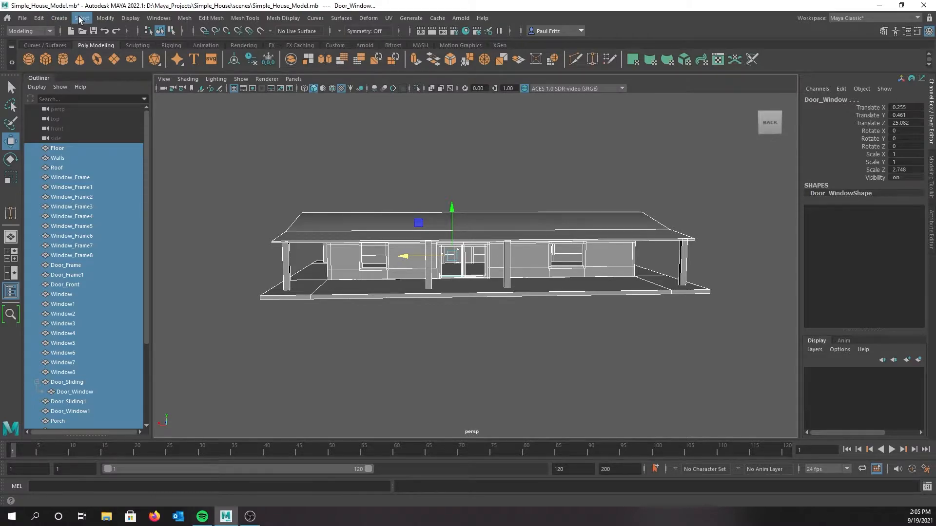
# Step: Freeze the transformations of all selected house objects and center their pivots
pyautogui.click(105, 20)
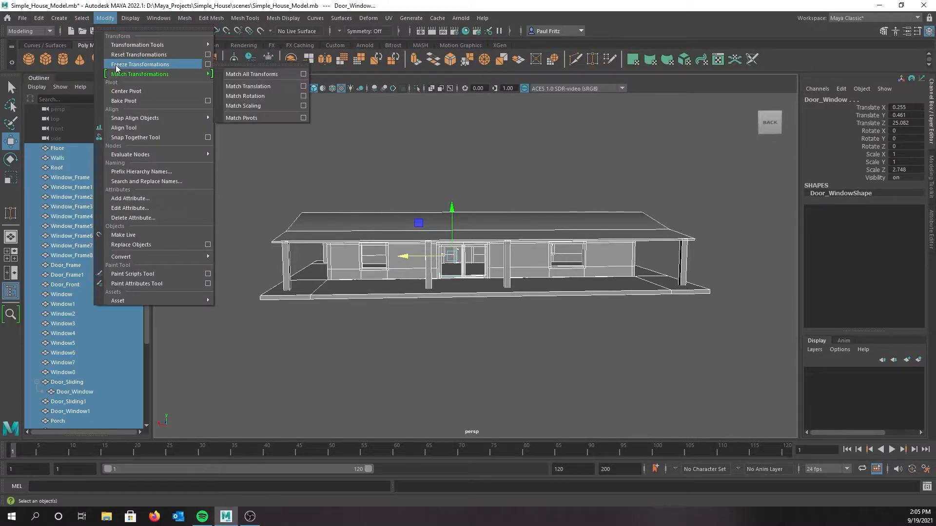
pyautogui.click(140, 65)
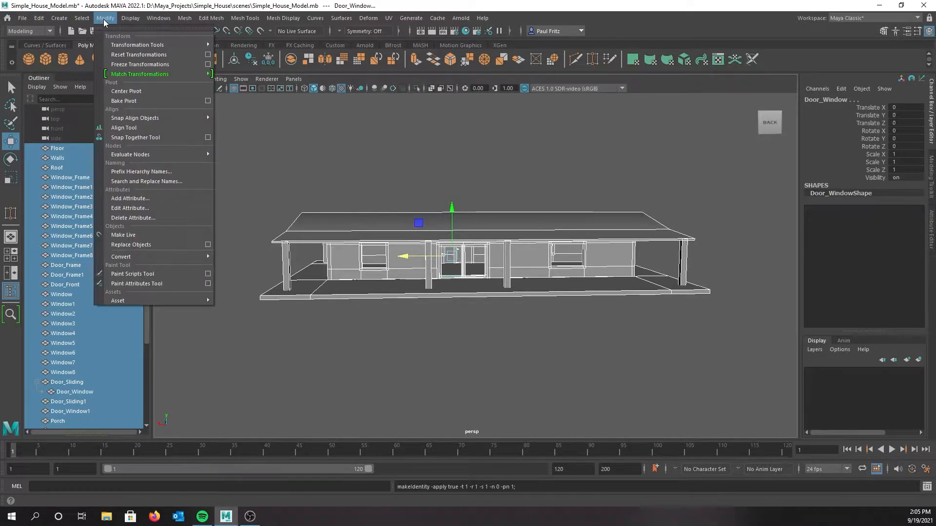
pyautogui.click(120, 91)
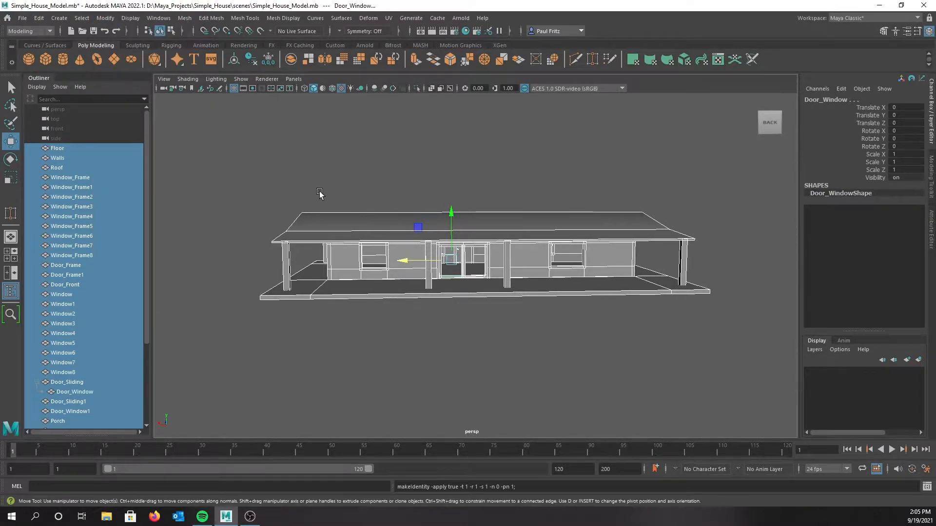
# Step: Check the frozen transform values of both sliding-door glass panes and save the scene
pyautogui.scroll(5, 320, 195)
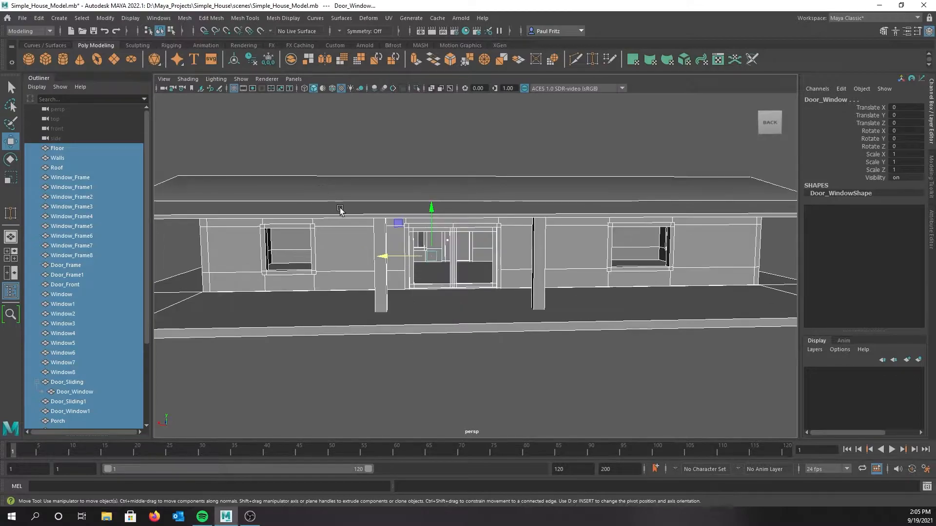
pyautogui.click(475, 260)
pyautogui.click(440, 269)
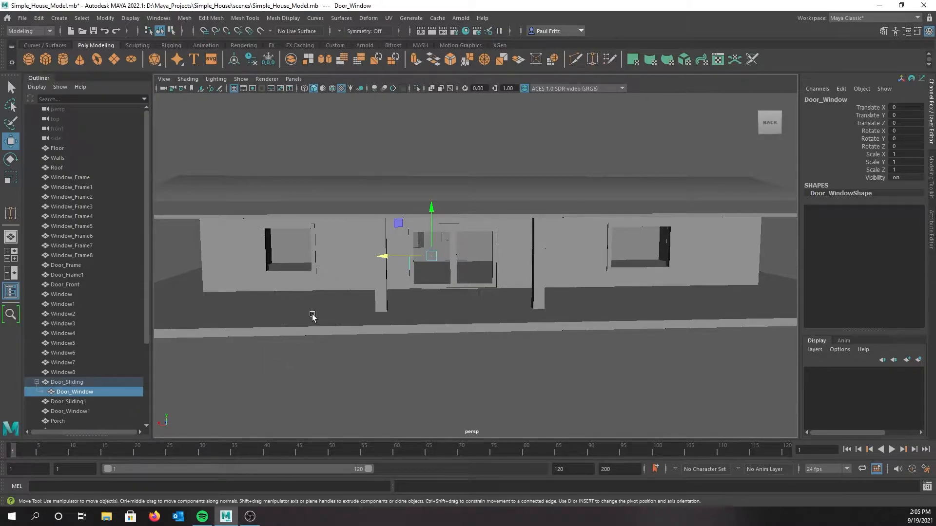
pyautogui.scroll(2, 463, 259)
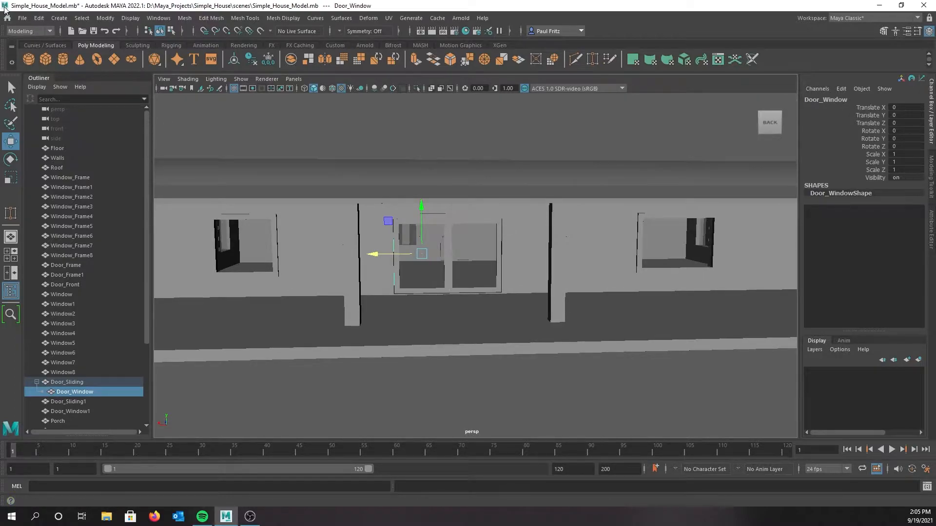
pyautogui.click(22, 18)
pyautogui.click(45, 60)
# Step: Parent the Door_Window1 glass to Door_Sliding1 and expand the hierarchy to show it
pyautogui.scroll(2, 458, 268)
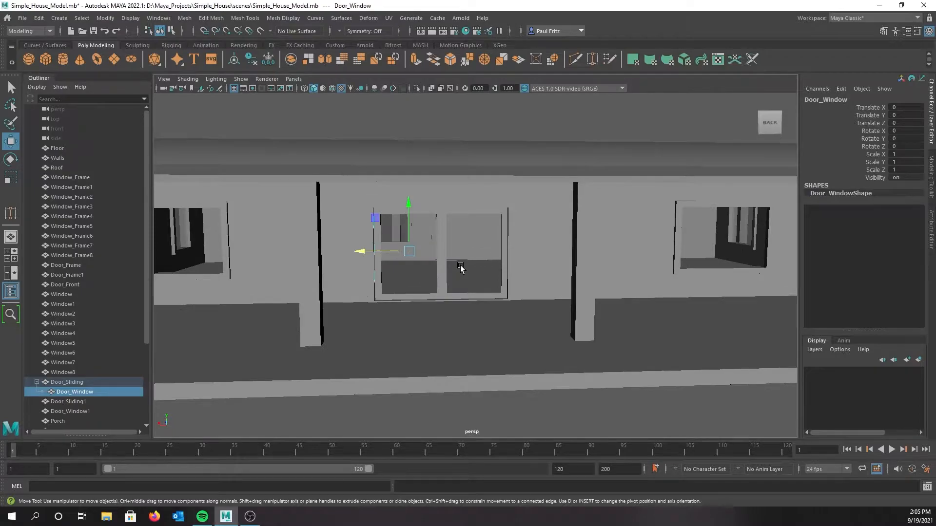
pyautogui.click(69, 403)
pyautogui.click(68, 412)
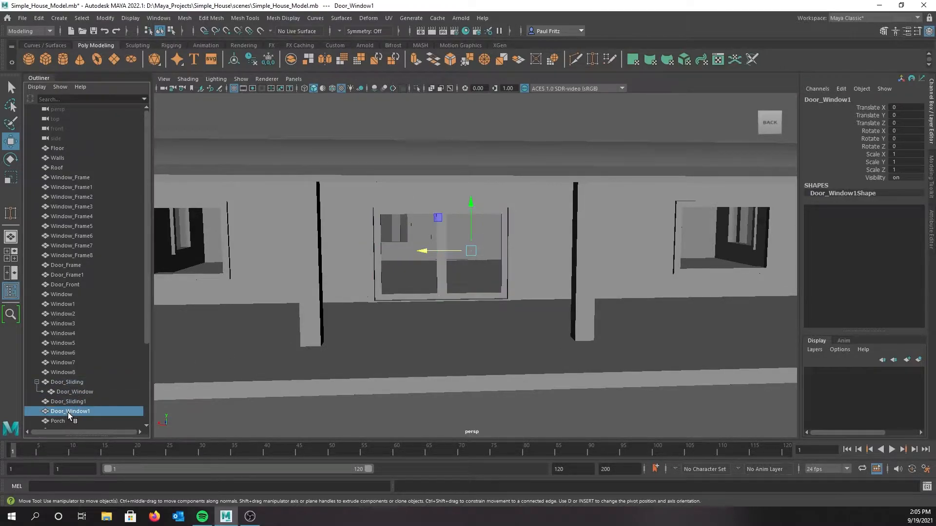
pyautogui.moveTo(69, 412); pyautogui.dragTo(68, 402, button='middle')
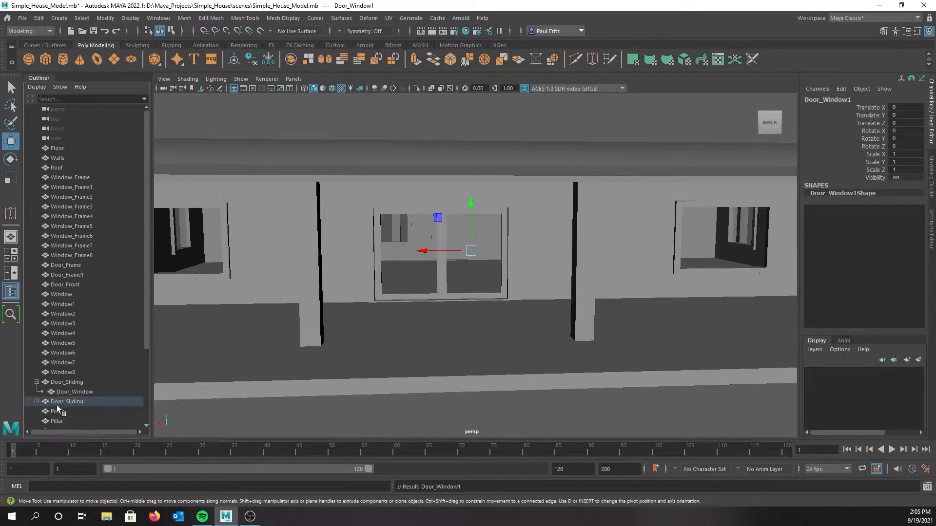
pyautogui.click(37, 402)
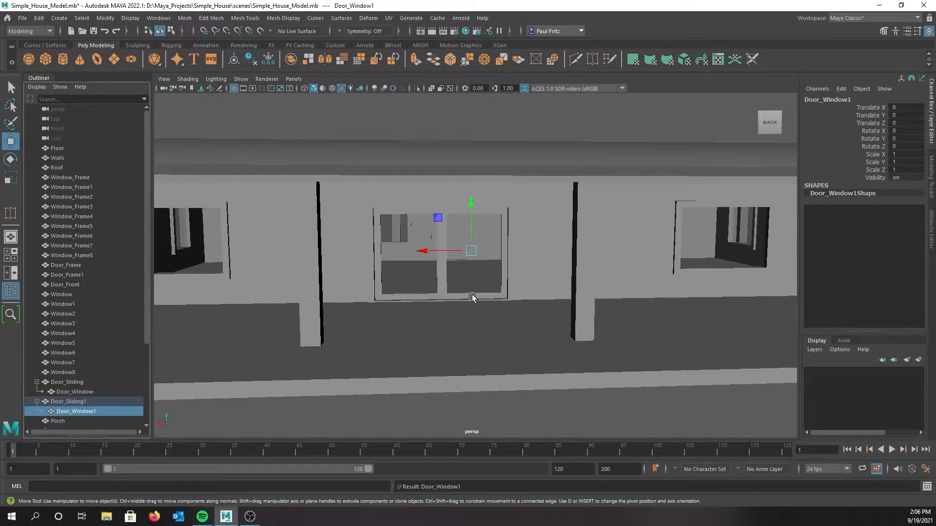
# Step: Group the outer frame Door_Frame1 with Door_Sliding and Door_Sliding1 at the back of the house
pyautogui.scroll(-2, 402, 240)
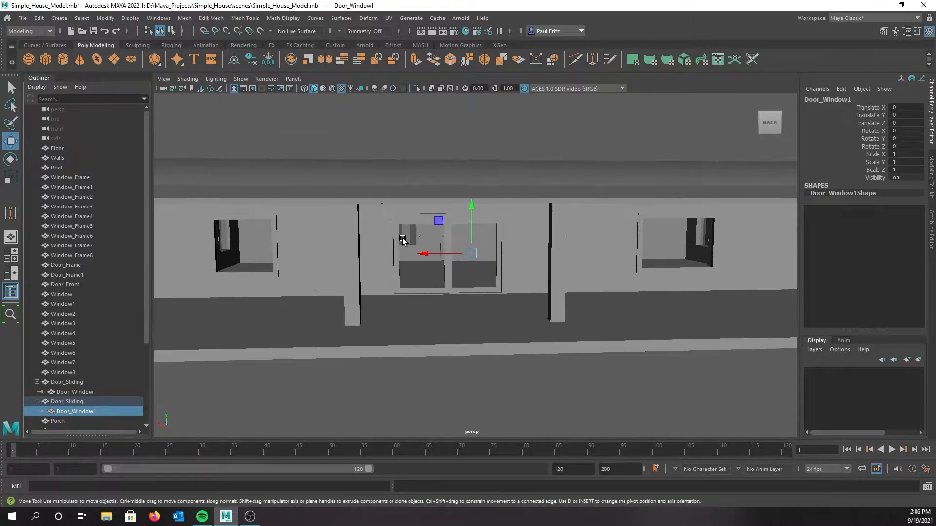
pyautogui.scroll(4, 402, 240)
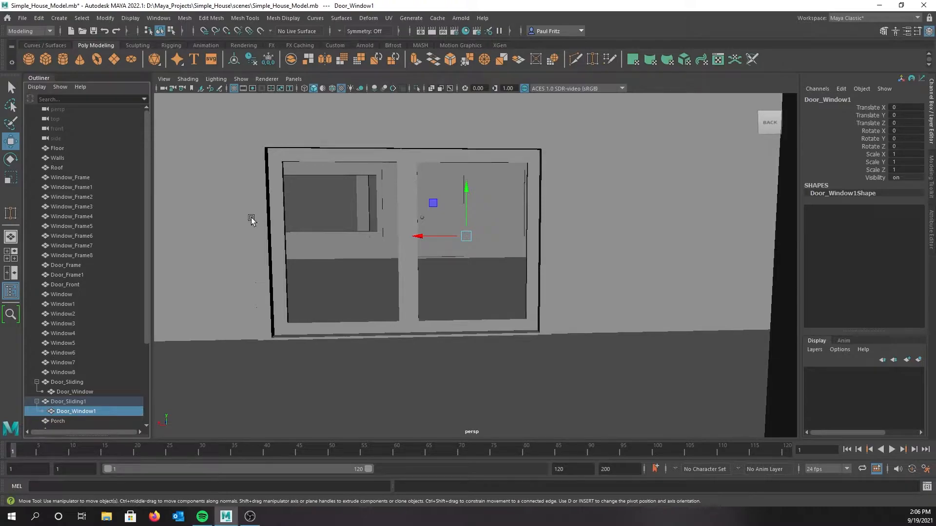
pyautogui.keyDown('alt'); pyautogui.moveTo(242, 214); pyautogui.dragTo(278, 225); pyautogui.keyUp('alt')
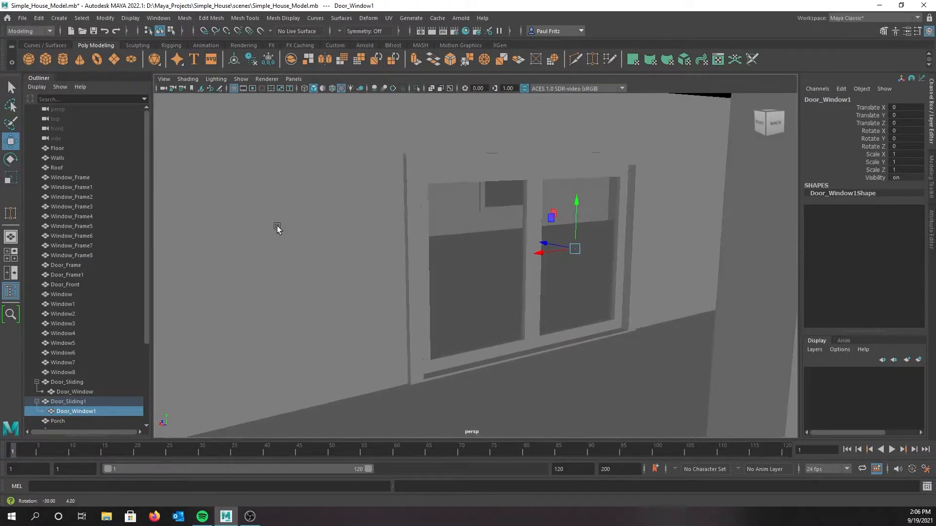
pyautogui.click(412, 177)
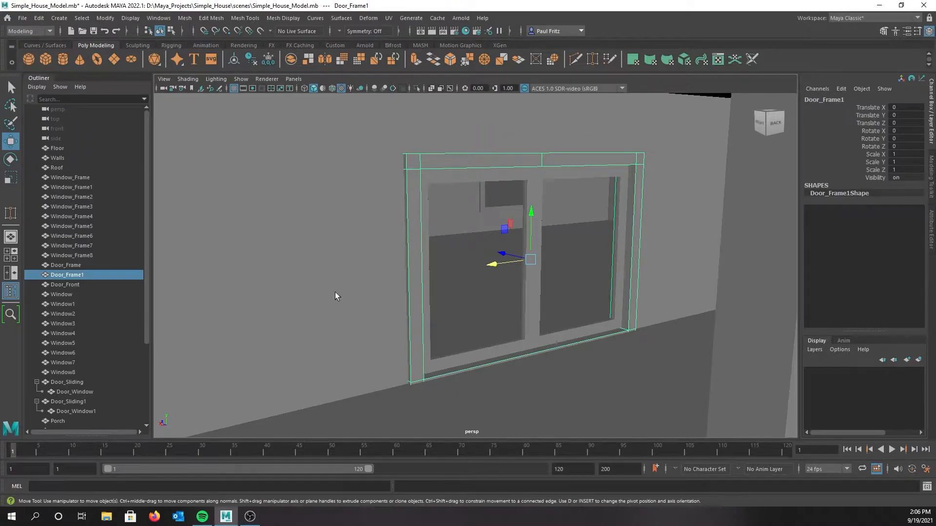
pyautogui.keyDown('ctrl'); pyautogui.click(69, 381); pyautogui.keyUp('ctrl')
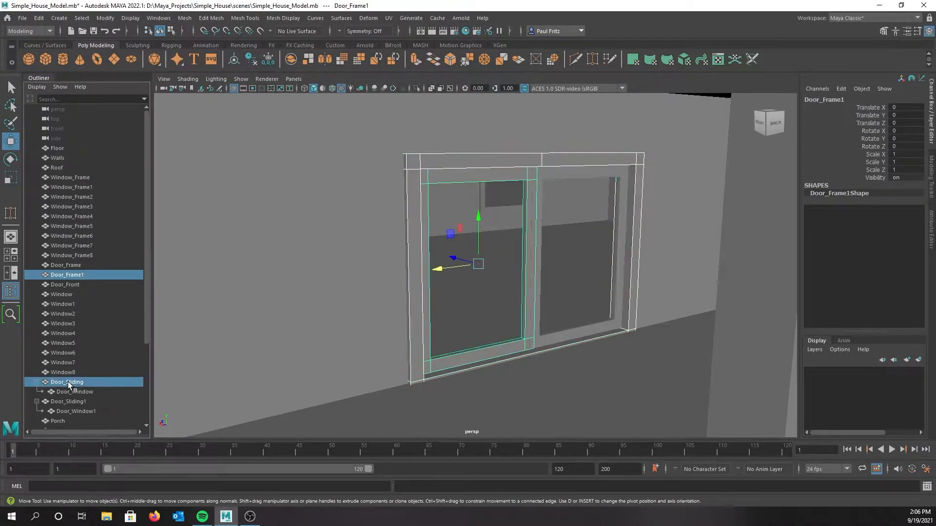
pyautogui.keyDown('ctrl'); pyautogui.click(66, 402); pyautogui.keyUp('ctrl')
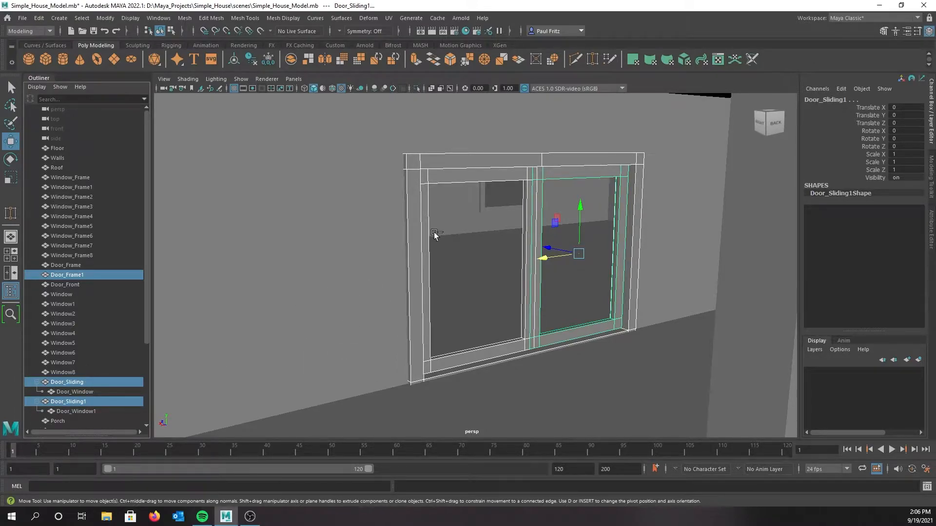
pyautogui.scroll(-3, 459, 189)
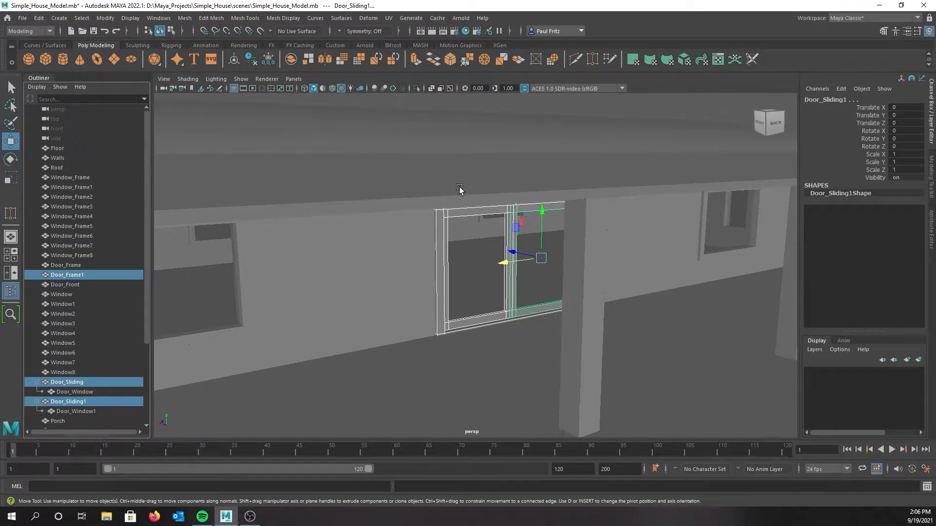
pyautogui.hotkey('ctrl', 'g')
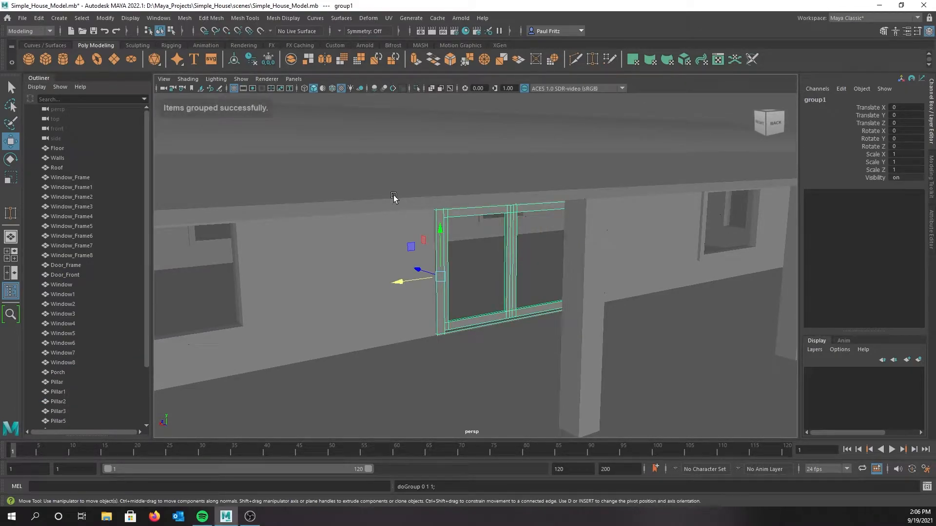
# Step: Rename the new sliding door group as Slidding_Glassdoor
pyautogui.scroll(-3, 142, 275)
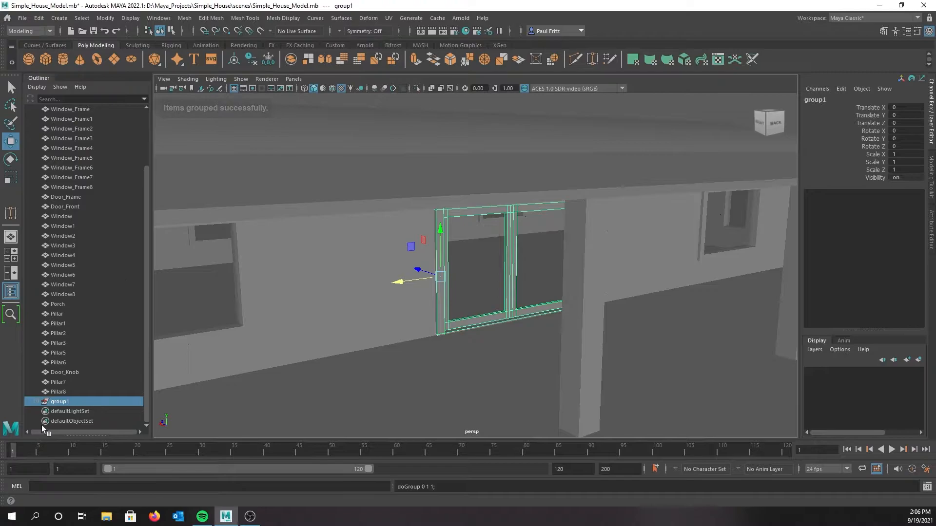
pyautogui.doubleClick(54, 402)
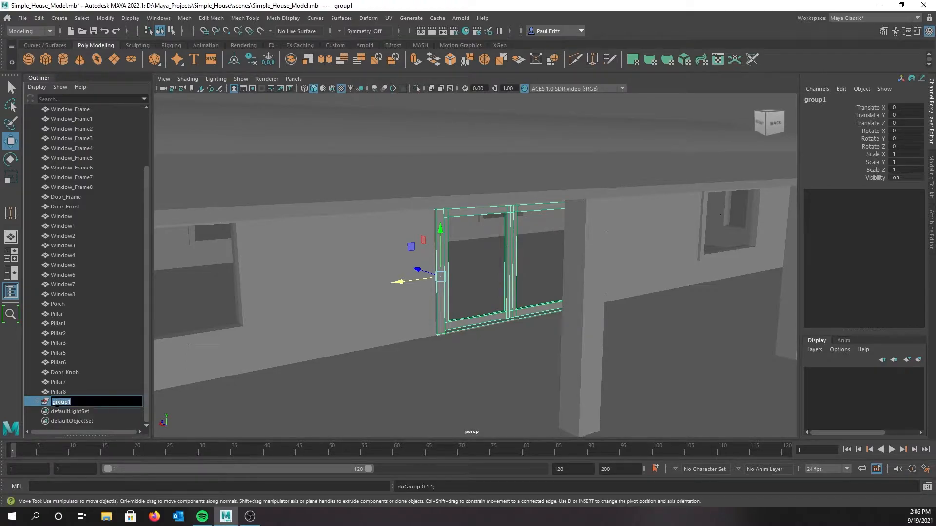
pyautogui.press('Right')
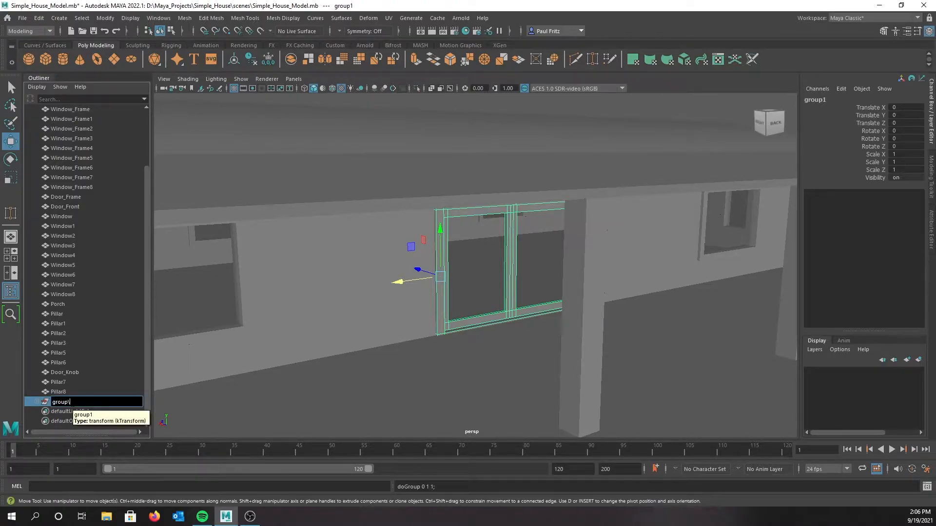
pyautogui.press('BackSpace')
pyautogui.press('BackSpace')
pyautogui.press('BackSpace')
pyautogui.press('BackSpace')
pyautogui.press('BackSpace')
pyautogui.write('Slidding_Glassdoo')
pyautogui.press('Return')
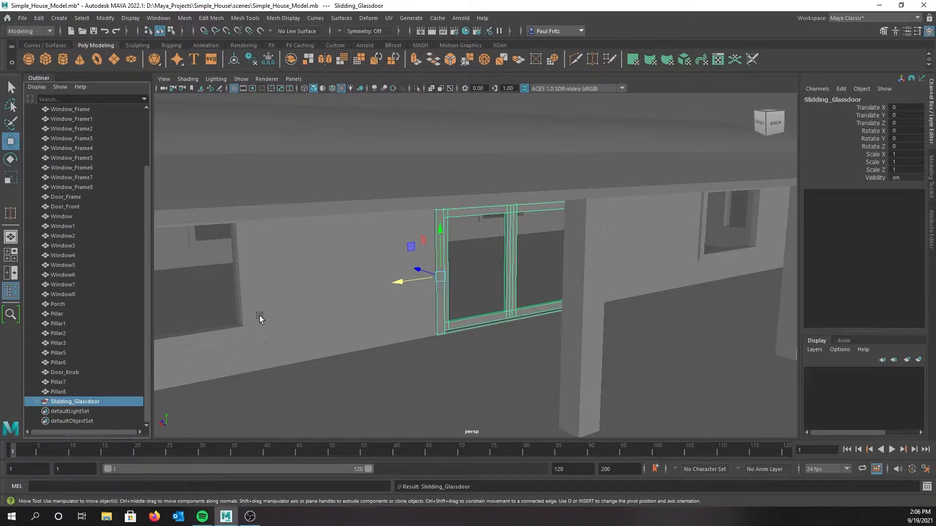
# Step: Expand the Slidding_Glassdoor group and check its members by selecting Door_Frame1 and Door_Sliding in turn
pyautogui.click(37, 401)
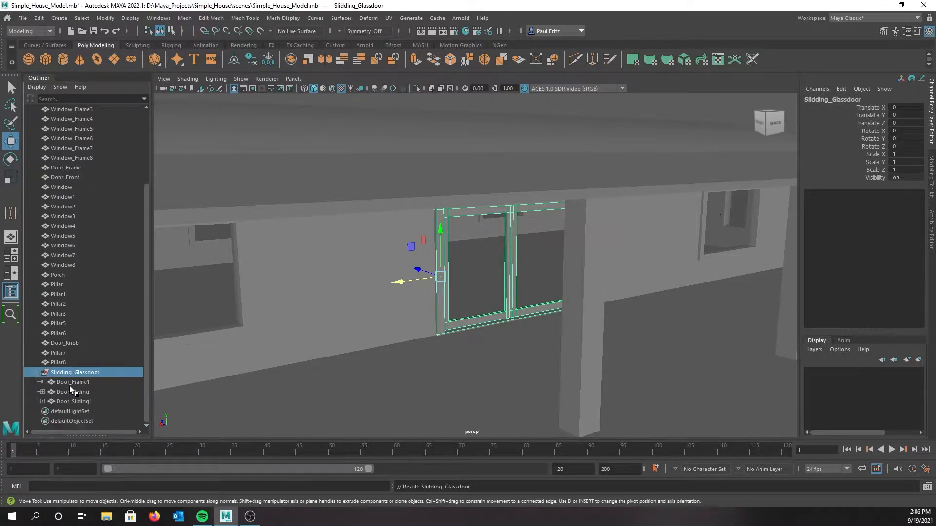
pyautogui.click(67, 384)
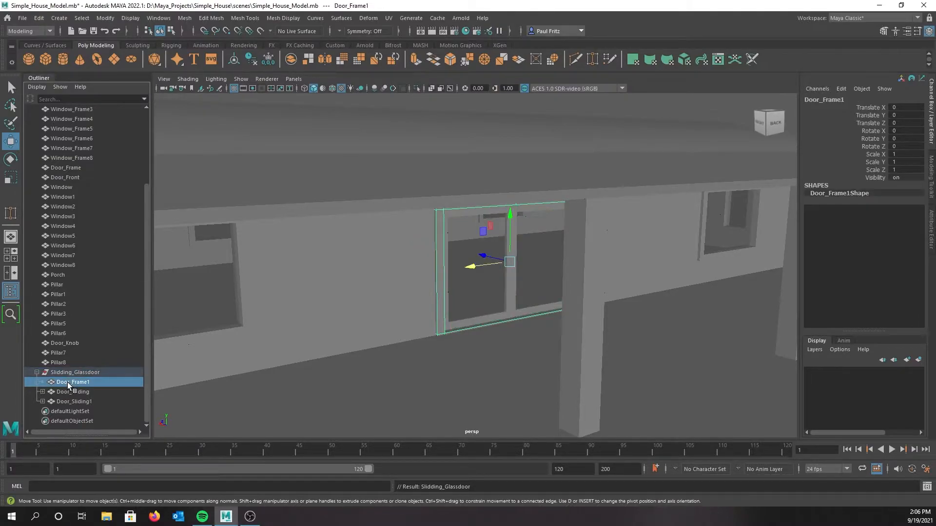
pyautogui.click(67, 393)
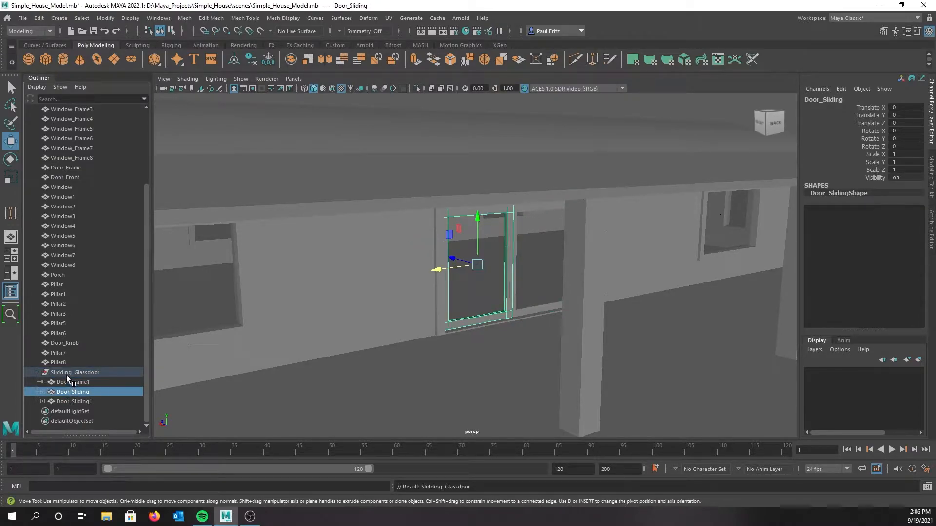
# Step: Try moving the whole Slidding_Glassdoor group about -2.4 units along Z, and undo the move
pyautogui.click(66, 371)
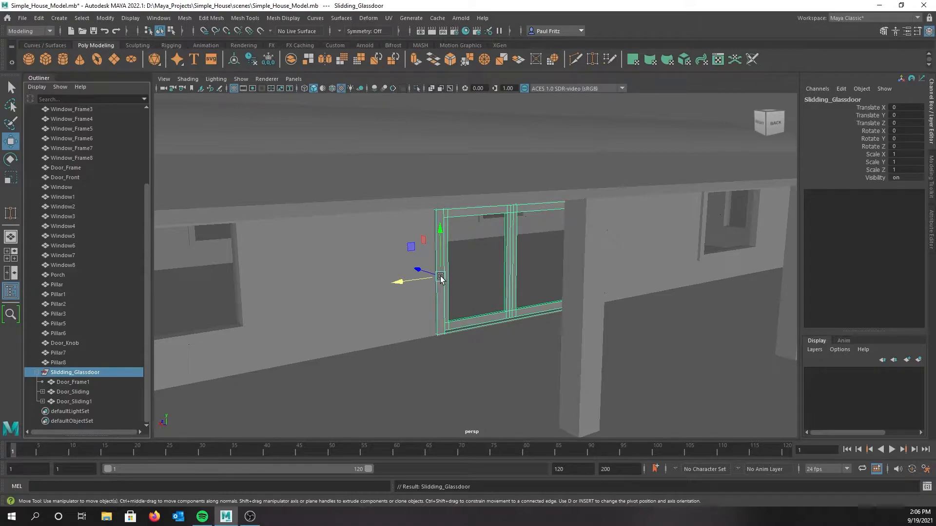
pyautogui.moveTo(418, 269); pyautogui.dragTo(430, 283)
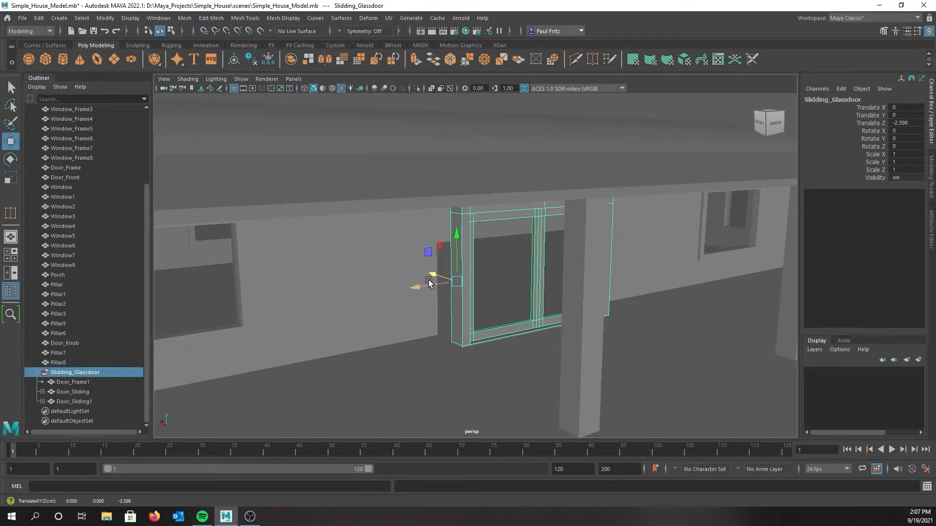
pyautogui.hotkey('ctrl', 'z')
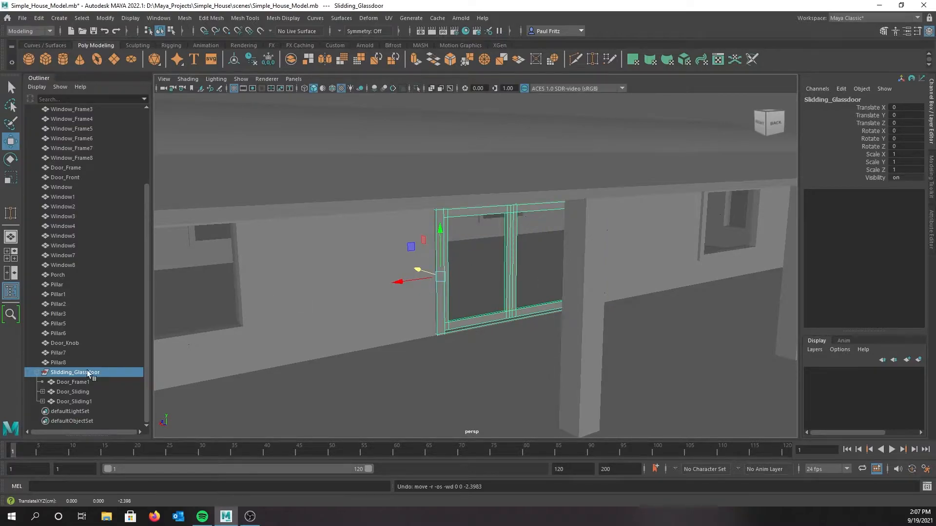
# Step: Try sliding the Door_Sliding panel about -1.48 units along X within its frame, and undo the move
pyautogui.click(81, 393)
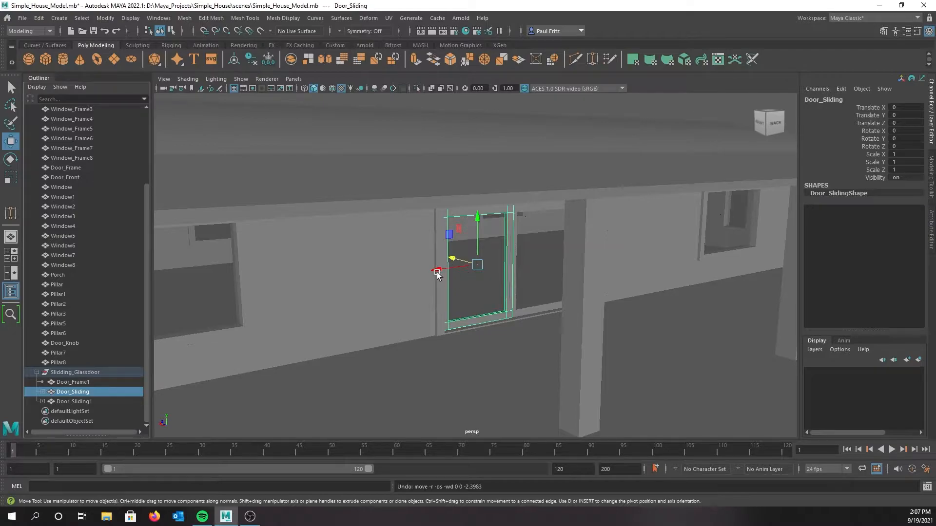
pyautogui.moveTo(438, 274); pyautogui.dragTo(457, 268)
pyautogui.hotkey('ctrl', 'z')
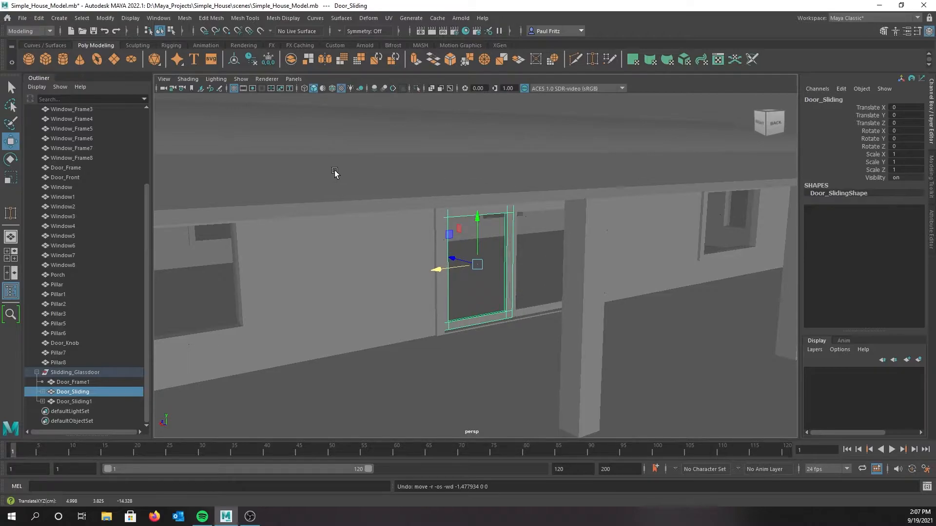
# Step: Parent the Door_Knob to the Door_Front panel at the front entrance
pyautogui.keyDown('alt'); pyautogui.moveTo(317, 192); pyautogui.dragTo(461, 197); pyautogui.keyUp('alt')
pyautogui.scroll(2, 461, 197)
pyautogui.scroll(2, 437, 244)
pyautogui.click(434, 276)
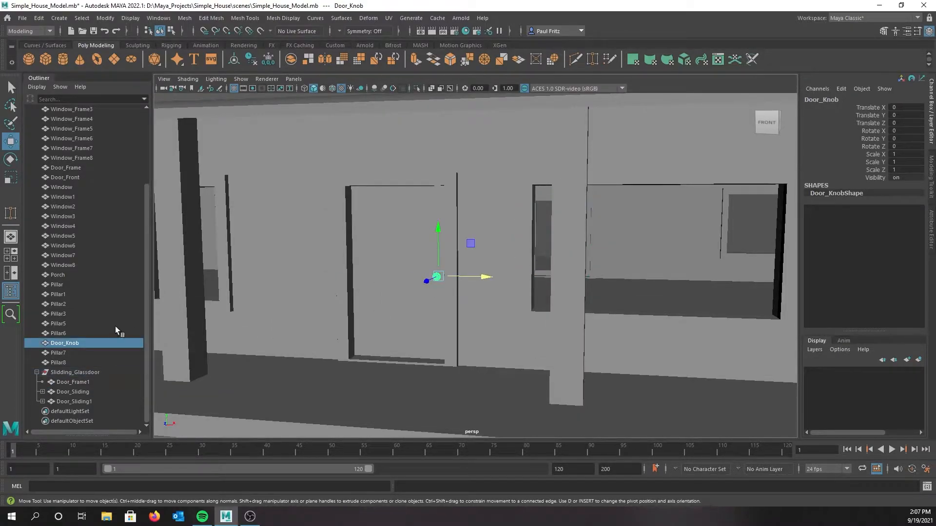
pyautogui.click(390, 251)
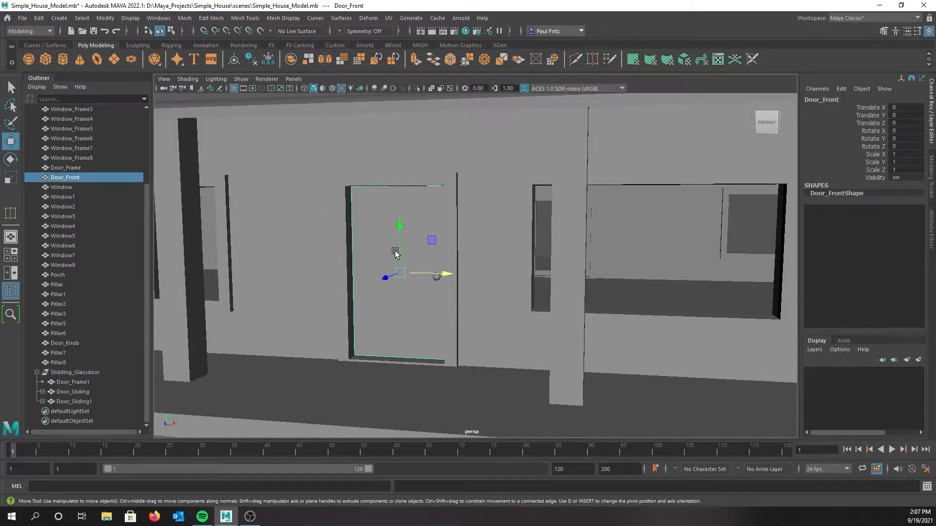
pyautogui.click(377, 181)
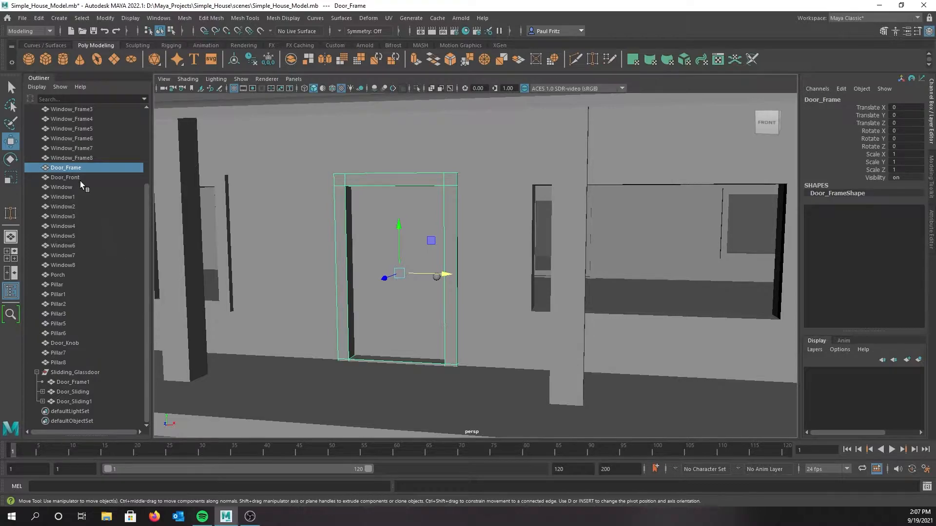
pyautogui.click(63, 344)
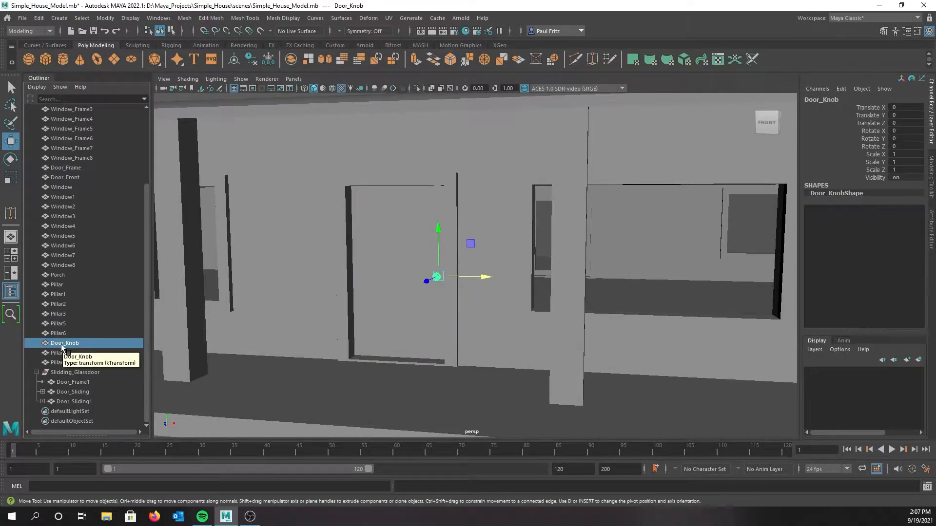
pyautogui.moveTo(56, 173); pyautogui.dragTo(57, 176, button='middle')
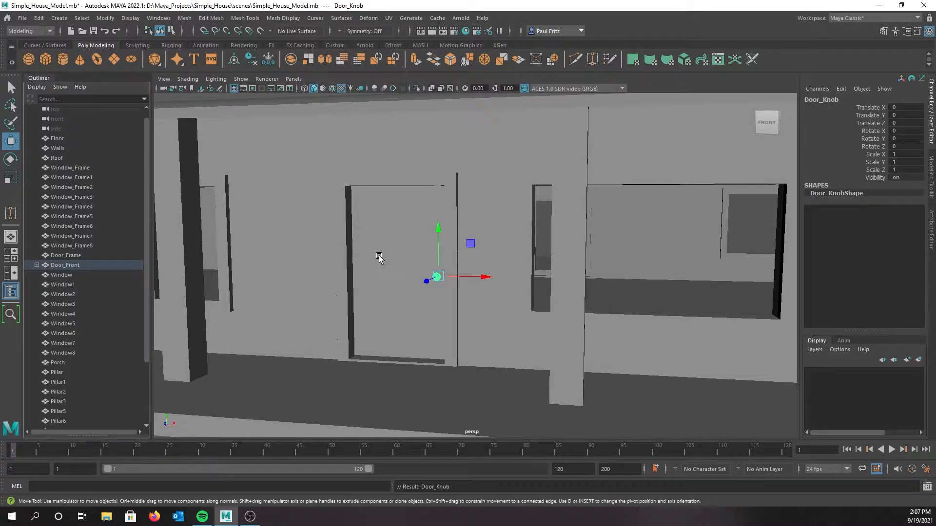
# Step: Group the front entrance's Door_Frame and Door_Front together
pyautogui.click(65, 256)
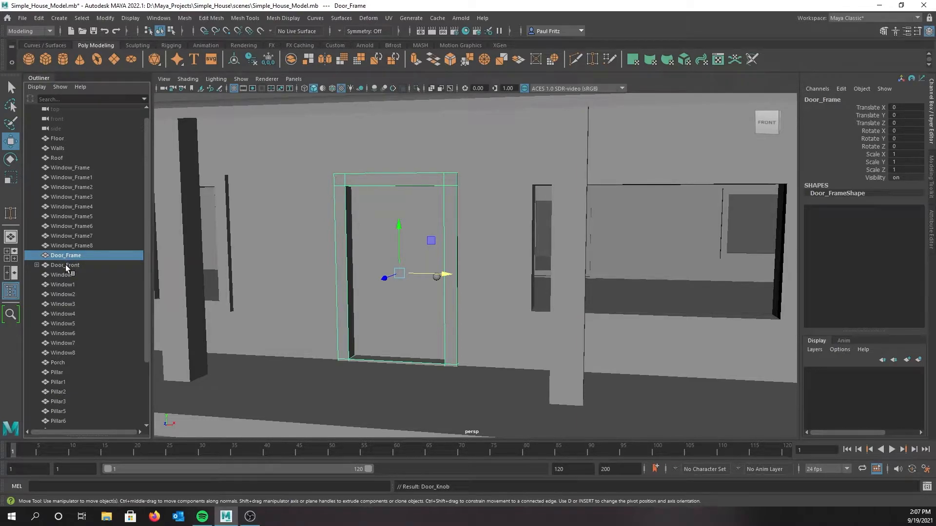
pyautogui.keyDown('ctrl'); pyautogui.click(64, 265); pyautogui.keyUp('ctrl')
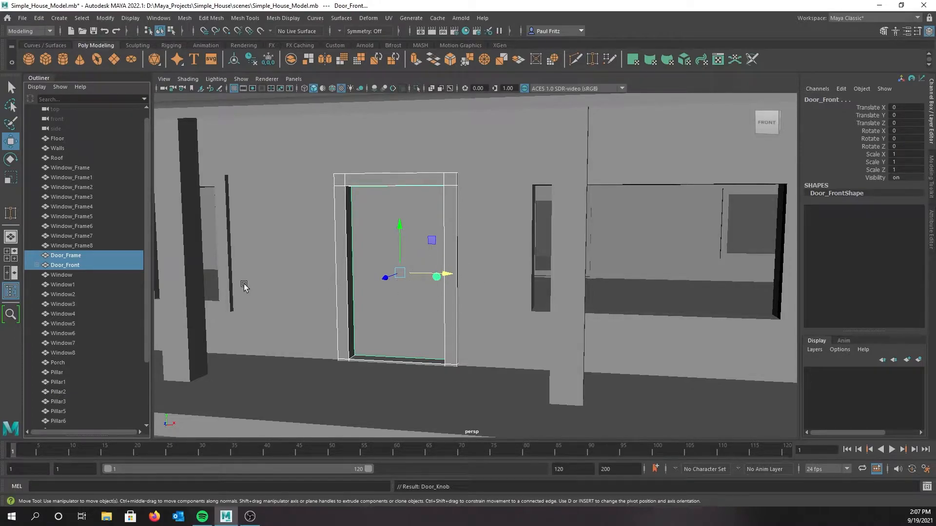
pyautogui.hotkey('ctrl', 'g')
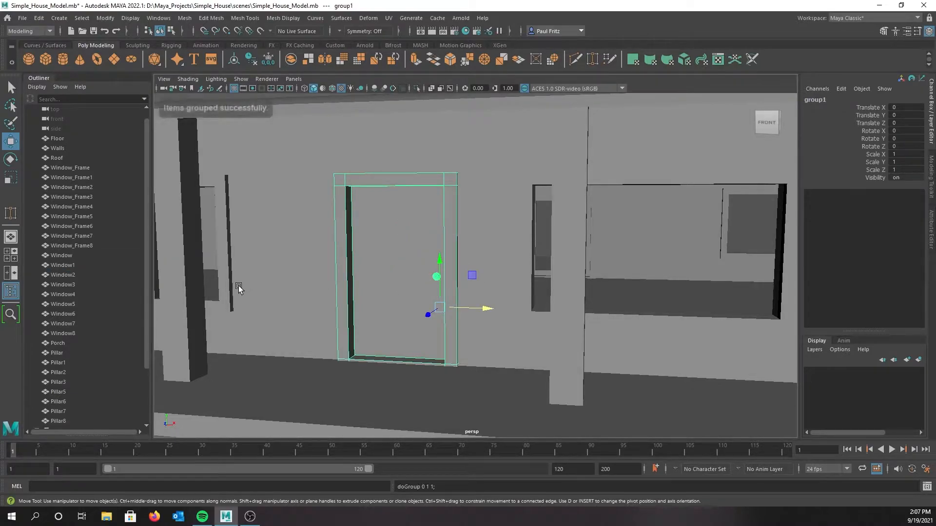
# Step: Rename the new front entrance group as Front_Door and expand it to show its members
pyautogui.scroll(-3, 39, 314)
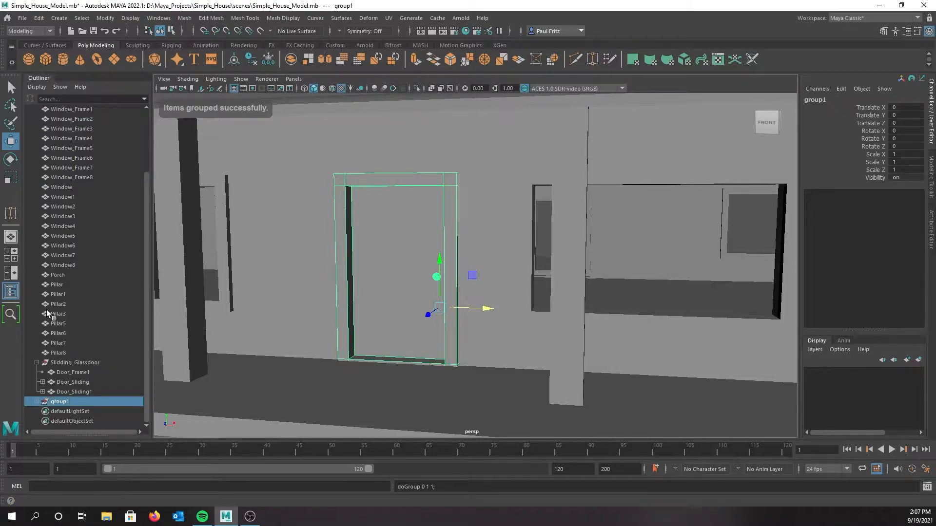
pyautogui.doubleClick(60, 402)
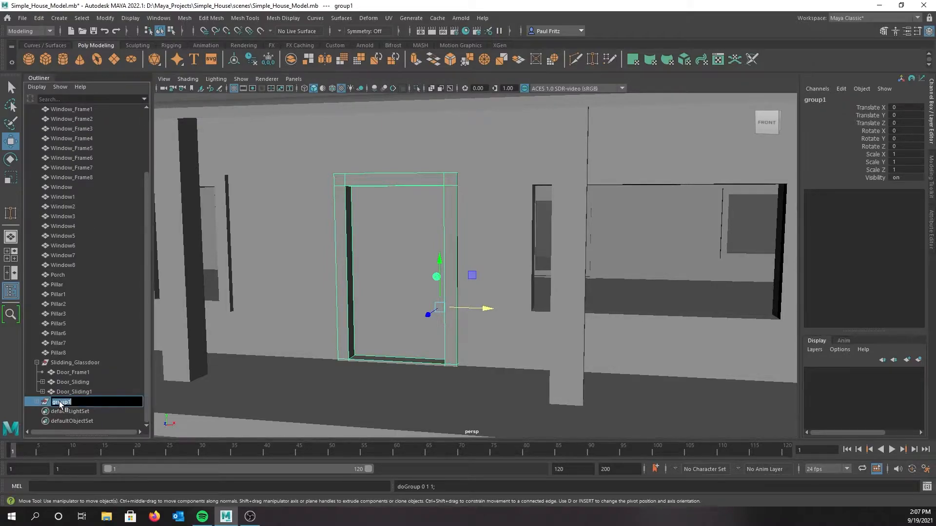
pyautogui.write('Front_Door')
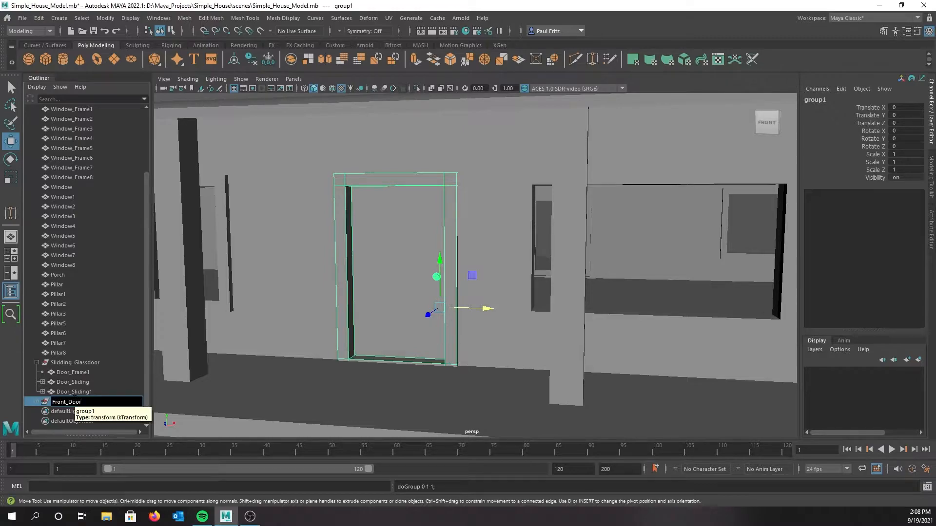
pyautogui.press('Return')
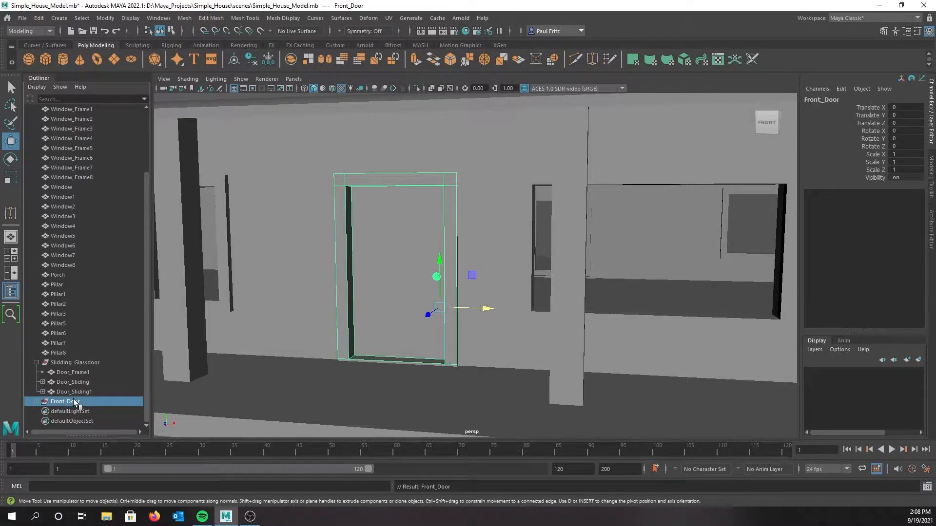
pyautogui.click(37, 402)
pyautogui.scroll(-1, 73, 390)
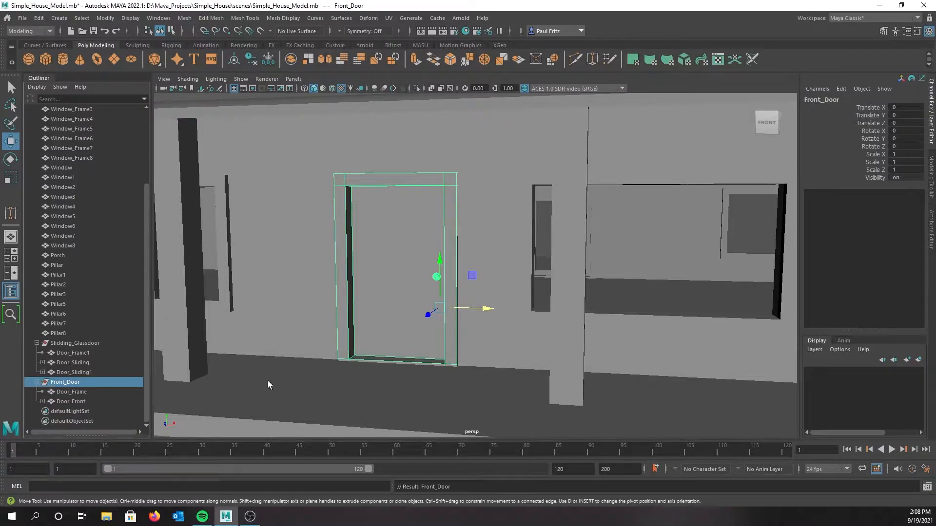
# Step: Try rotating the Door_Front panel about its vertical Y axis, and undo the rotation
pyautogui.click(388, 284)
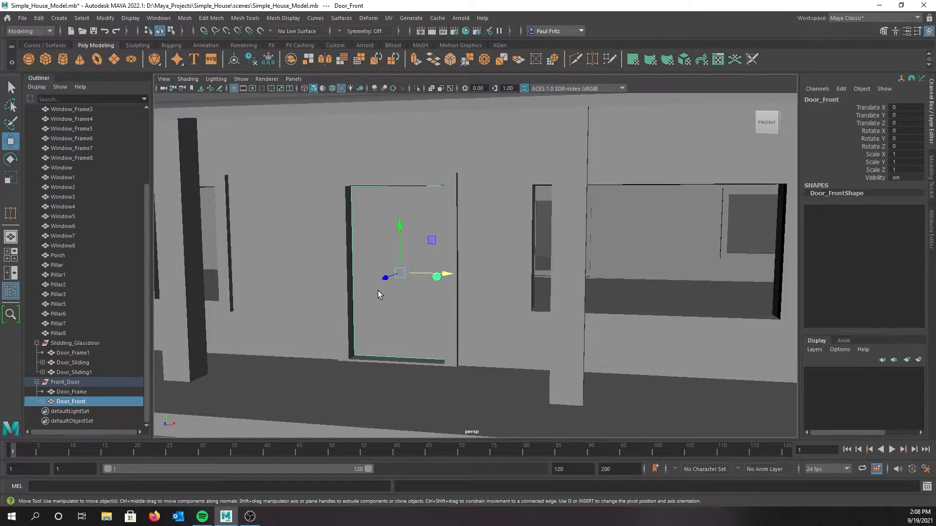
pyautogui.press('e')
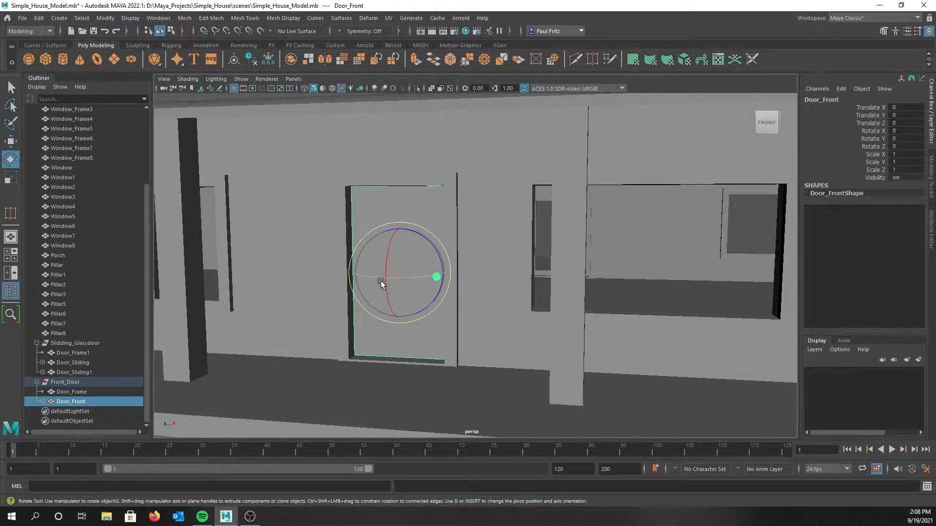
pyautogui.keyDown('alt'); pyautogui.moveTo(332, 273); pyautogui.dragTo(429, 239); pyautogui.keyUp('alt')
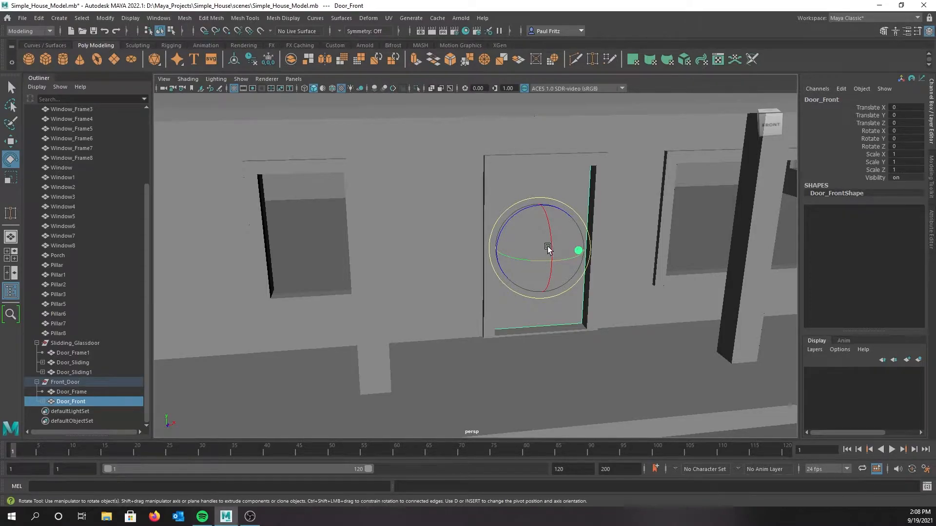
pyautogui.moveTo(524, 262); pyautogui.dragTo(539, 330)
pyautogui.hotkey('ctrl', 'z')
# Step: Examine the front window by selecting Window8 and Window_Frame in turn, and look over the house exterior from several sides
pyautogui.scroll(5, 454, 221)
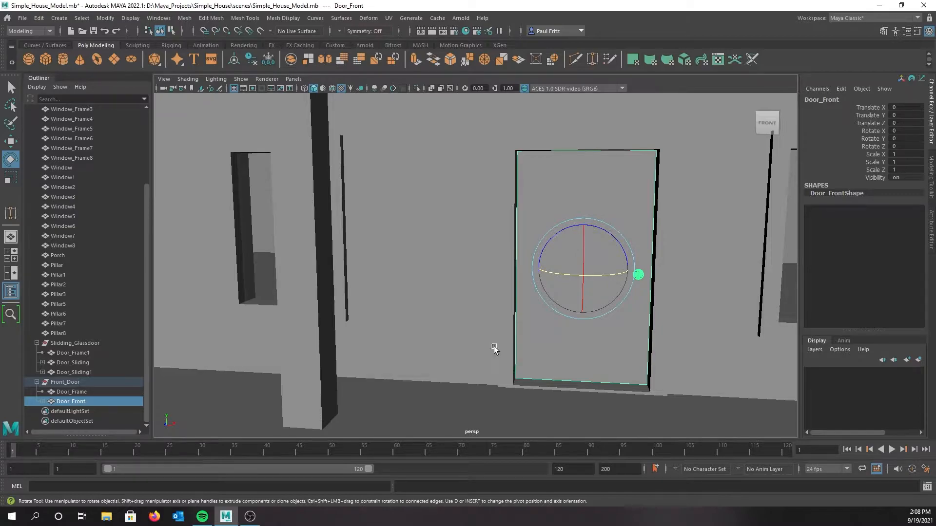
pyautogui.keyDown('alt'); pyautogui.moveTo(493, 346); pyautogui.dragTo(445, 324, button='right'); pyautogui.keyUp('alt')
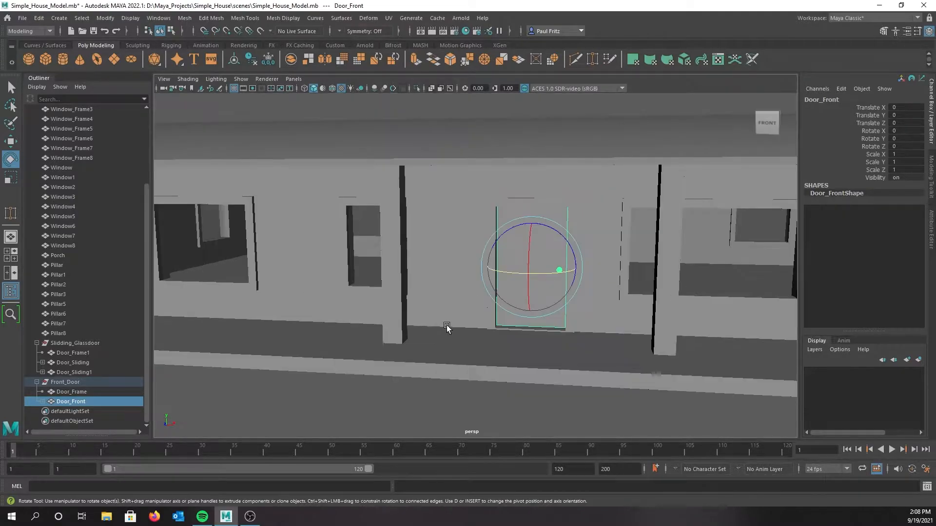
pyautogui.scroll(-3, 356, 228)
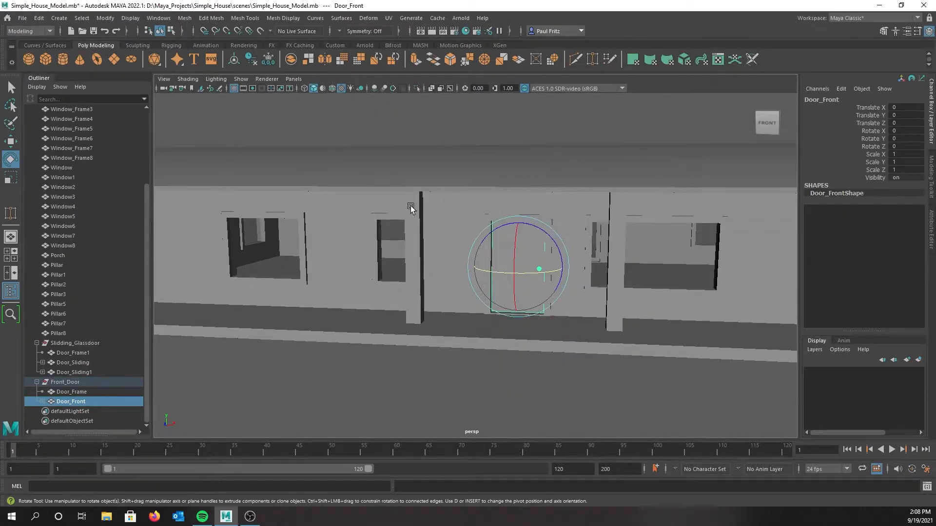
pyautogui.keyDown('alt'); pyautogui.moveTo(422, 203); pyautogui.dragTo(533, 266); pyautogui.keyUp('alt')
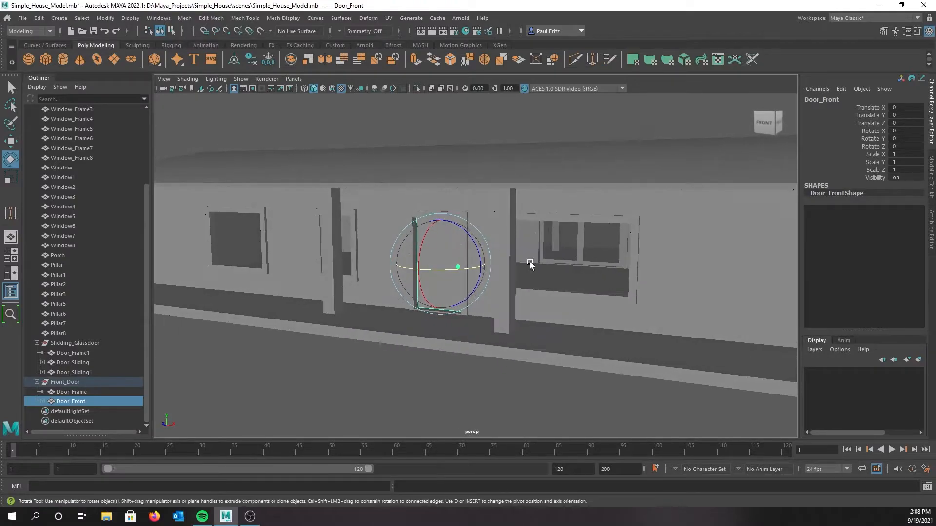
pyautogui.click(586, 250)
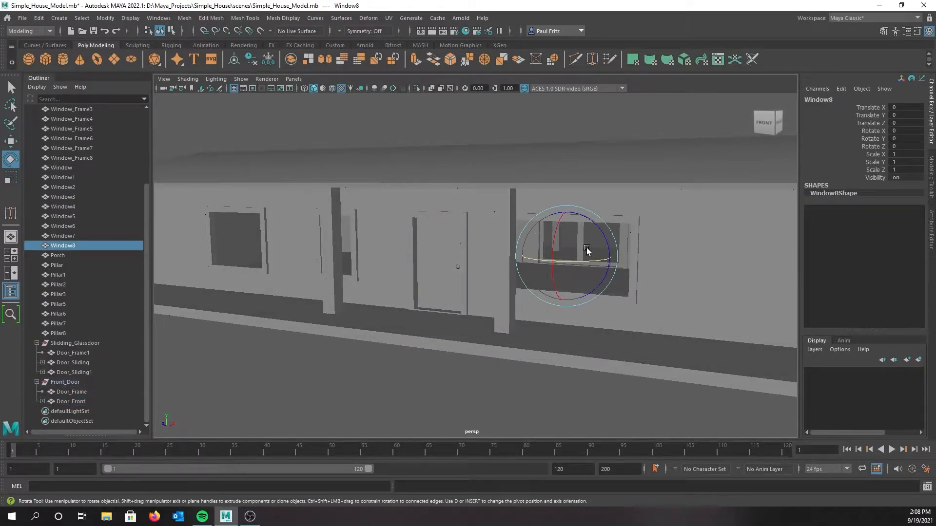
pyautogui.click(624, 224)
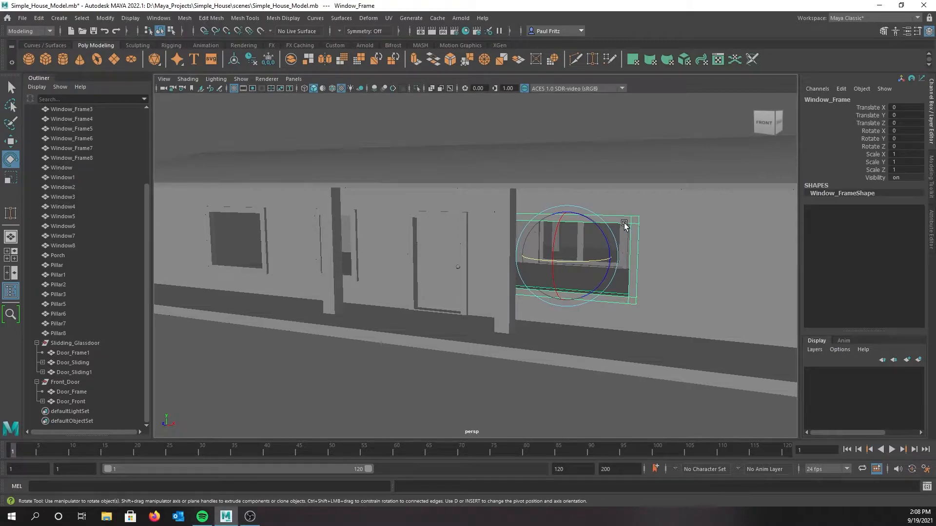
pyautogui.press('w')
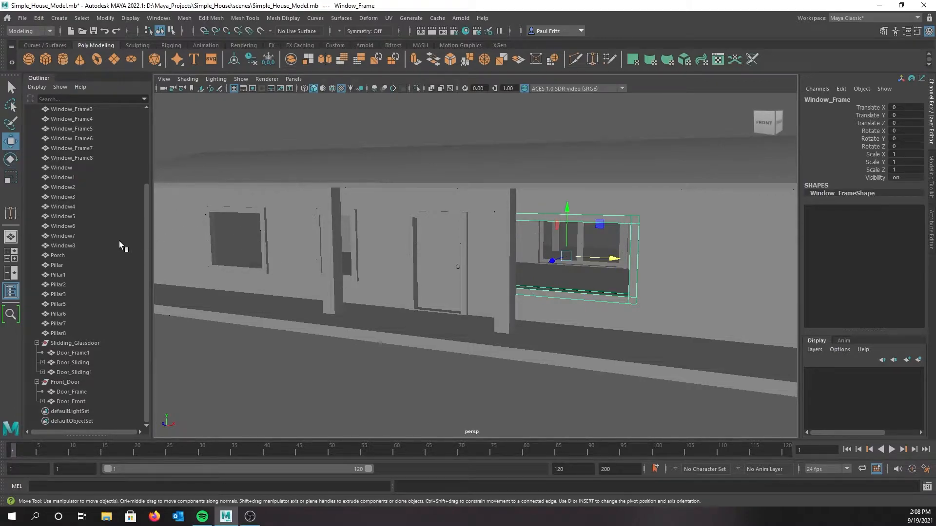
pyautogui.scroll(-3, 331, 266)
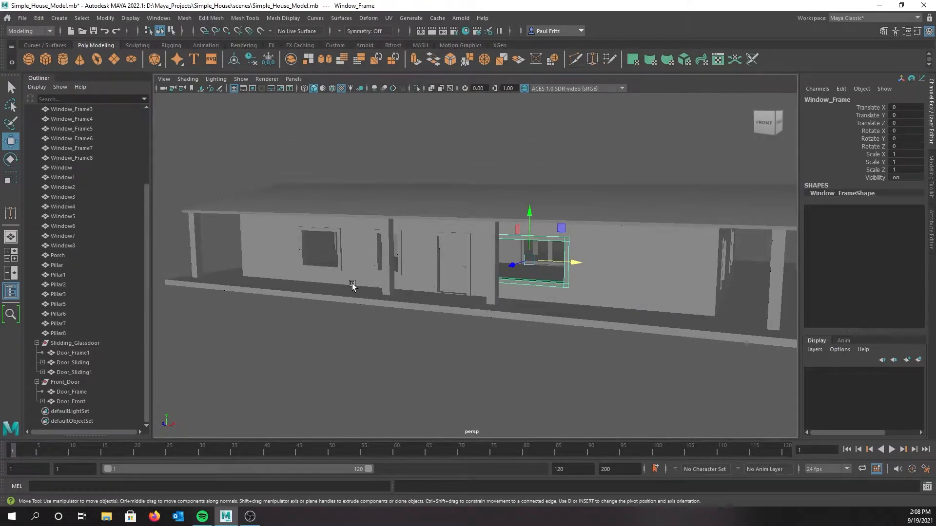
pyautogui.keyDown('alt'); pyautogui.moveTo(354, 294); pyautogui.dragTo(445, 272); pyautogui.keyUp('alt')
pyautogui.scroll(-5, 449, 273)
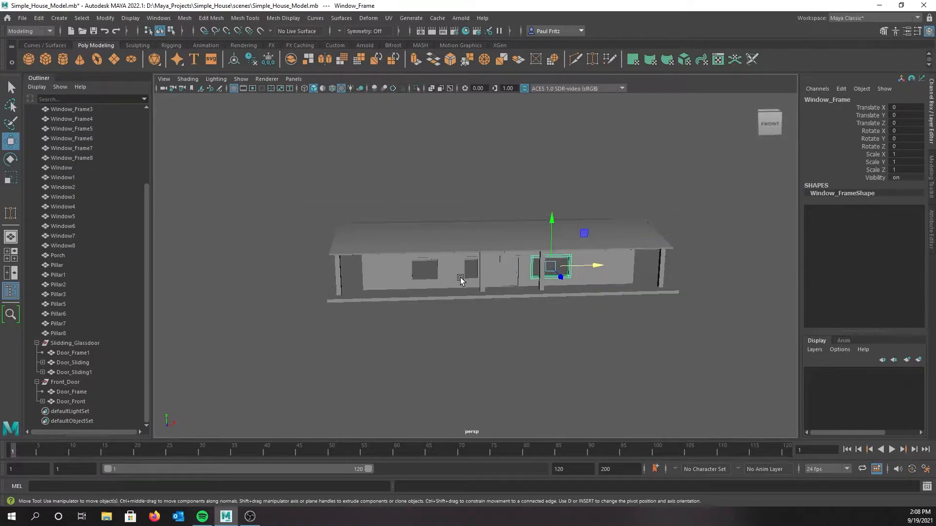
pyautogui.scroll(5, 461, 279)
pyautogui.keyDown('alt'); pyautogui.moveTo(461, 279); pyautogui.dragTo(429, 292); pyautogui.keyUp('alt')
pyautogui.keyDown('alt'); pyautogui.moveTo(446, 292); pyautogui.dragTo(480, 278, button='middle'); pyautogui.keyUp('alt')
pyautogui.keyDown('alt'); pyautogui.moveTo(480, 278); pyautogui.dragTo(418, 248); pyautogui.keyUp('alt')
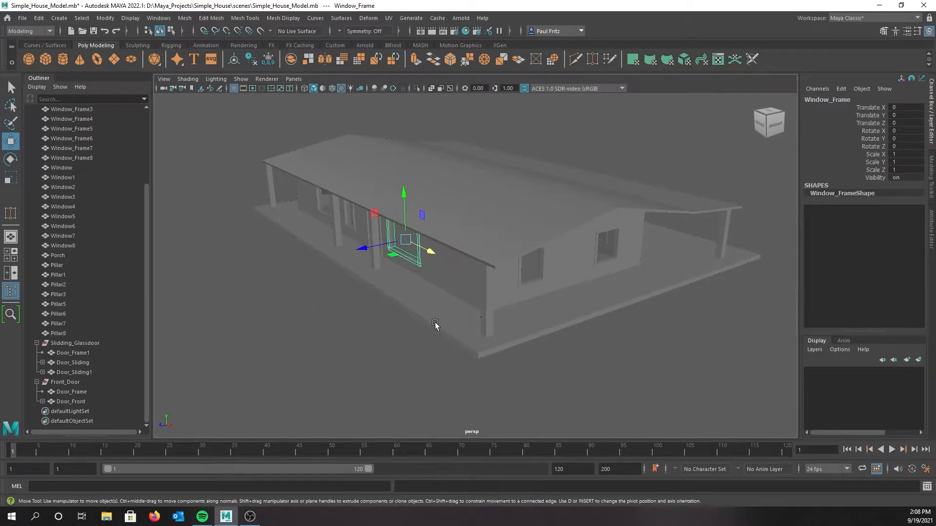
pyautogui.moveTo(445, 310)
pyautogui.keyDown('alt'); pyautogui.mouseDown()
pyautogui.moveTo(434, 307)
pyautogui.moveTo(461, 309)
pyautogui.mouseUp(); pyautogui.keyUp('alt')
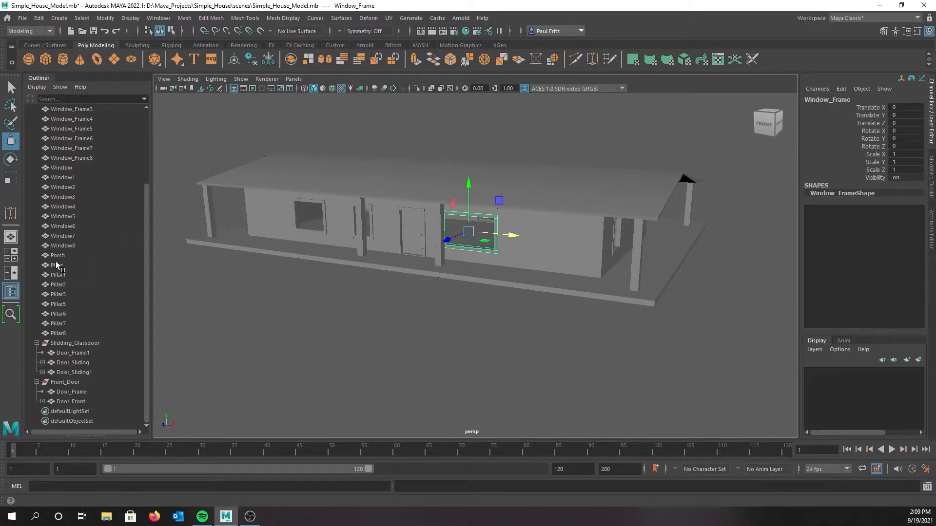
# Step: Group the window objects from Window through Window8 and name the group Windows
pyautogui.click(58, 245)
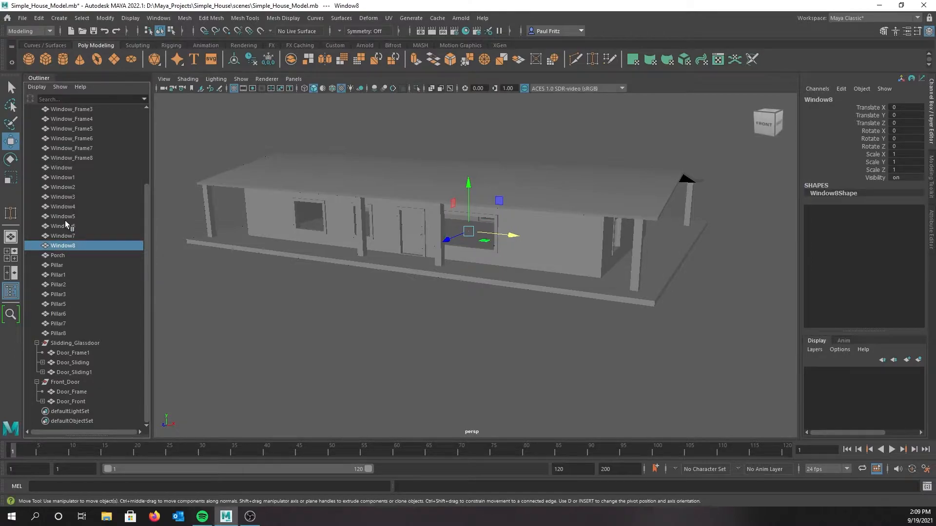
pyautogui.keyDown('shift'); pyautogui.click(59, 168); pyautogui.keyUp('shift')
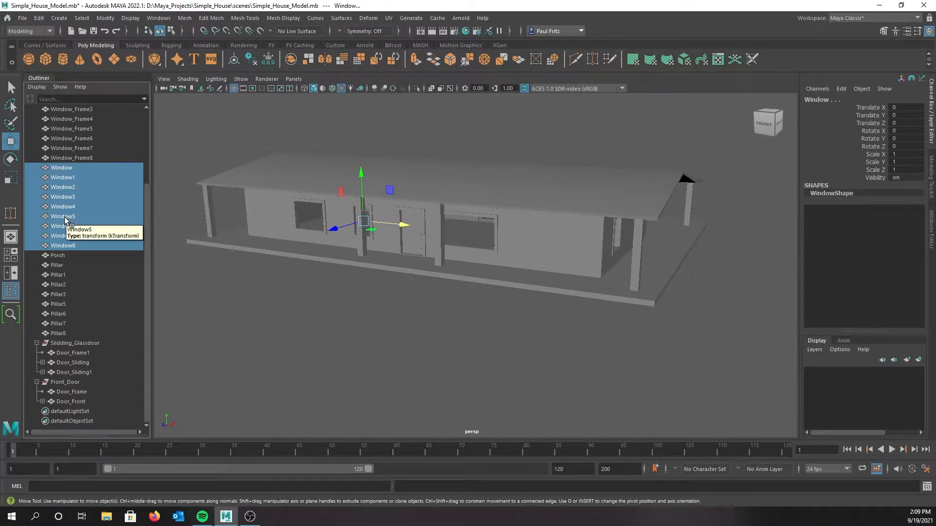
pyautogui.hotkey('ctrl', 'g')
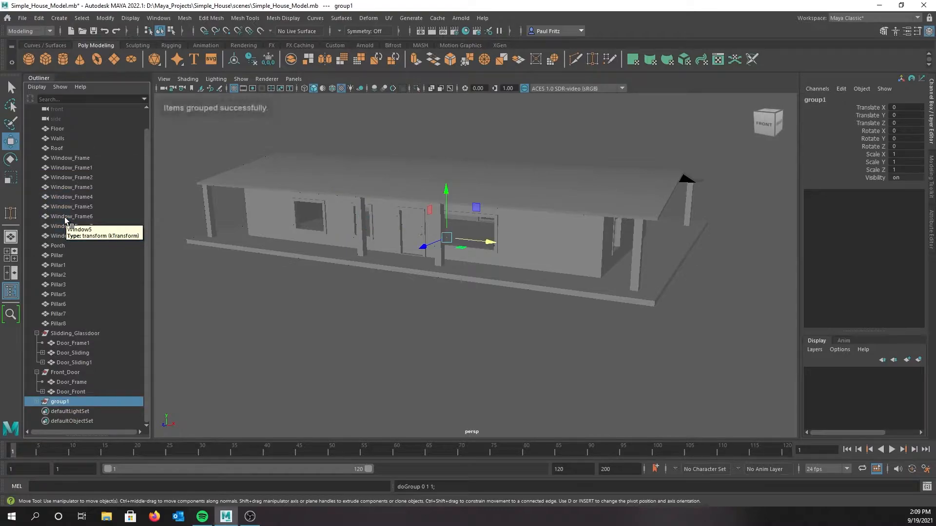
pyautogui.doubleClick(66, 401)
pyautogui.write('Windows')
pyautogui.press('Return')
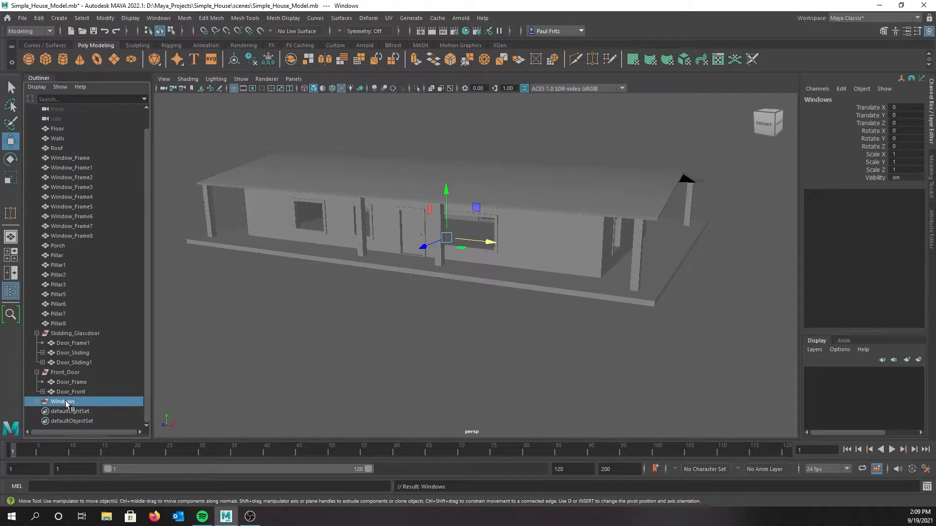
# Step: Group all the window frames from Window_Frame through Window_Frame8 together
pyautogui.click(68, 158)
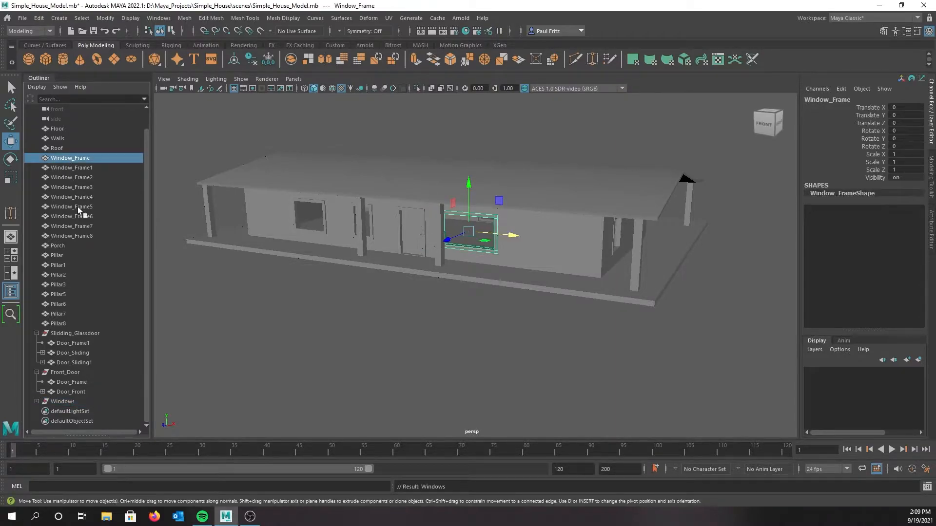
pyautogui.keyDown('shift'); pyautogui.click(80, 235); pyautogui.keyUp('shift')
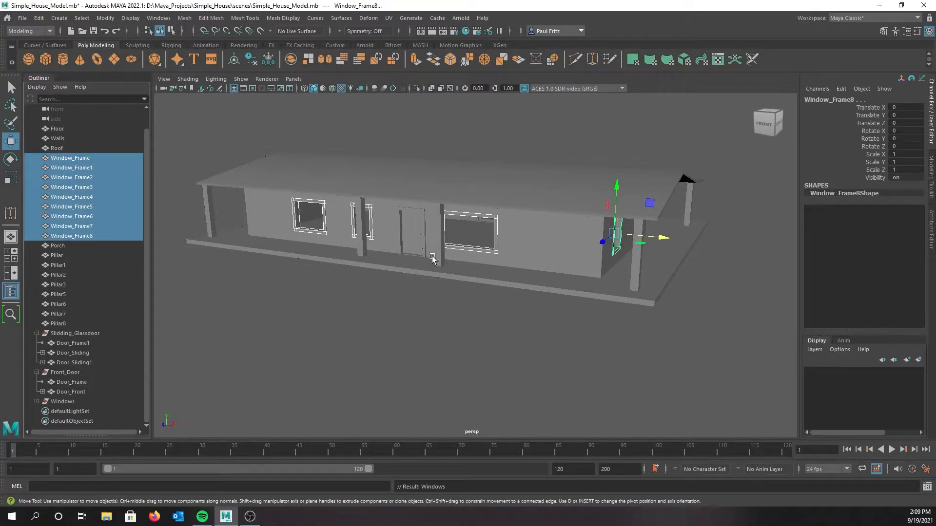
pyautogui.keyDown('alt'); pyautogui.moveTo(469, 261); pyautogui.dragTo(509, 267); pyautogui.keyUp('alt')
pyautogui.scroll(4, 509, 267)
pyautogui.keyDown('alt'); pyautogui.moveTo(505, 263); pyautogui.dragTo(507, 227, button='middle'); pyautogui.keyUp('alt')
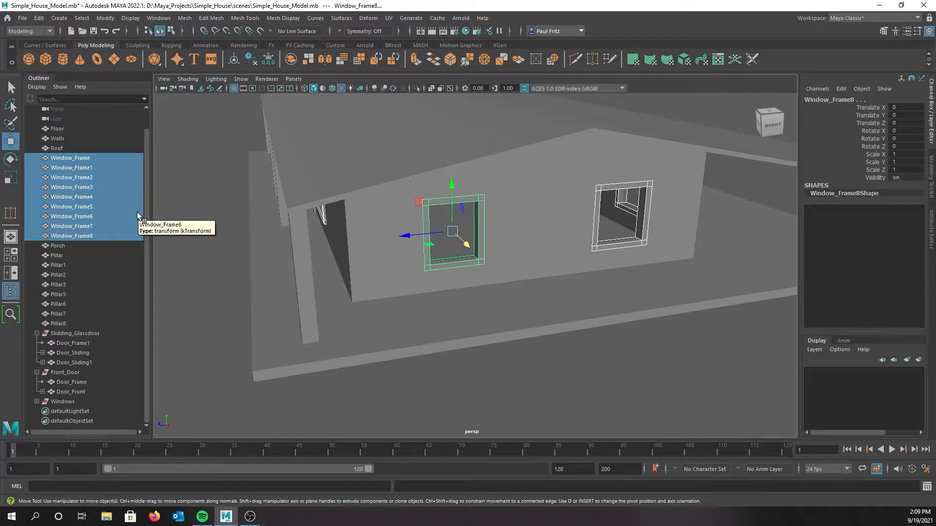
pyautogui.hotkey('ctrl', 'g')
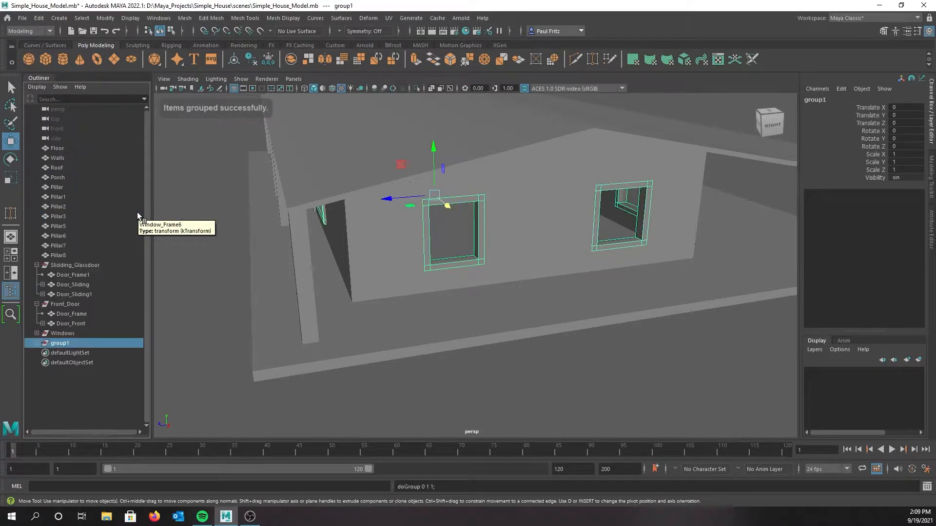
# Step: Name the group holding the window frames Window_Frames
pyautogui.doubleClick(60, 344)
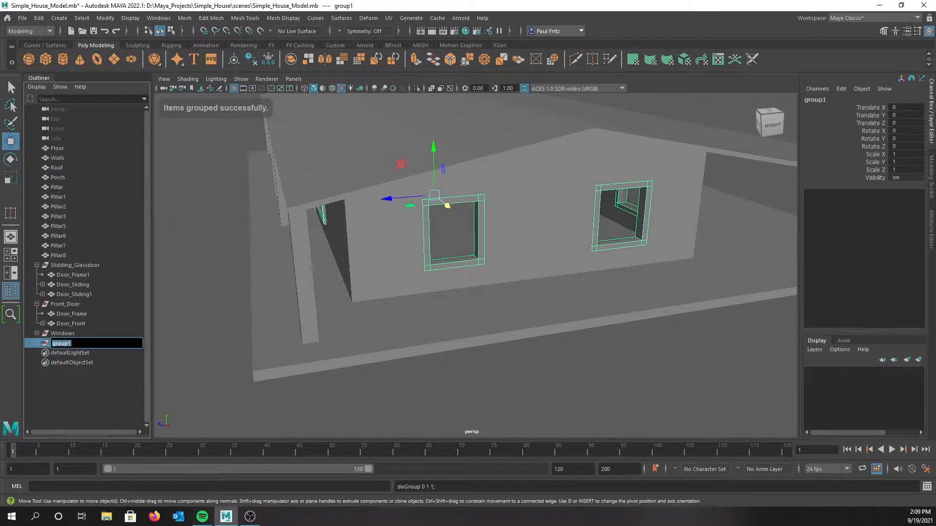
pyautogui.write('Window_Frames')
pyautogui.press('Return')
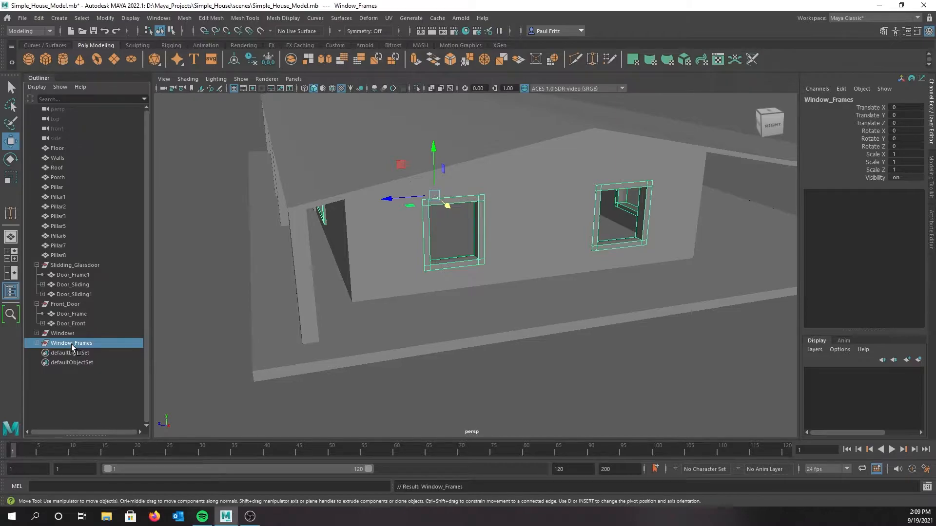
# Step: Group the pillar objects from Pillar through Pillar8 and name the group Pillars
pyautogui.click(53, 186)
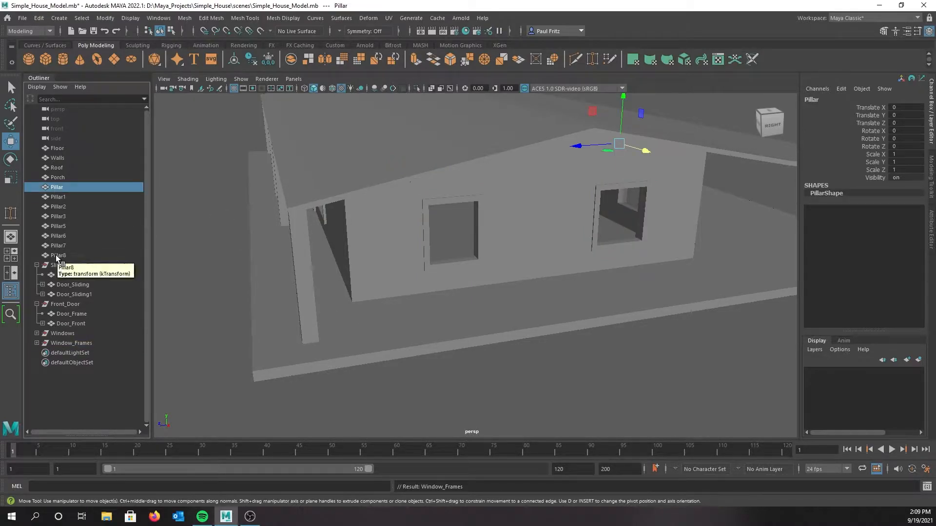
pyautogui.keyDown('shift'); pyautogui.click(56, 255); pyautogui.keyUp('shift')
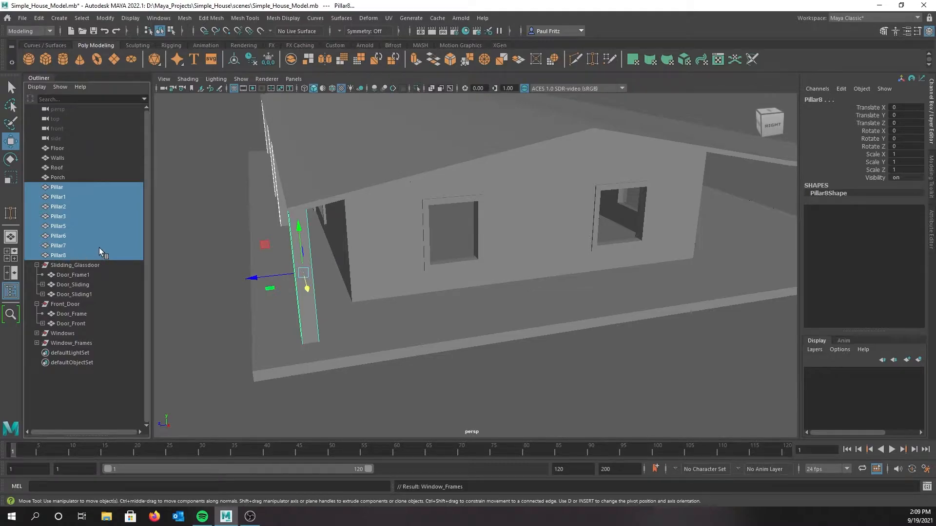
pyautogui.hotkey('ctrl', 'g')
pyautogui.doubleClick(70, 276)
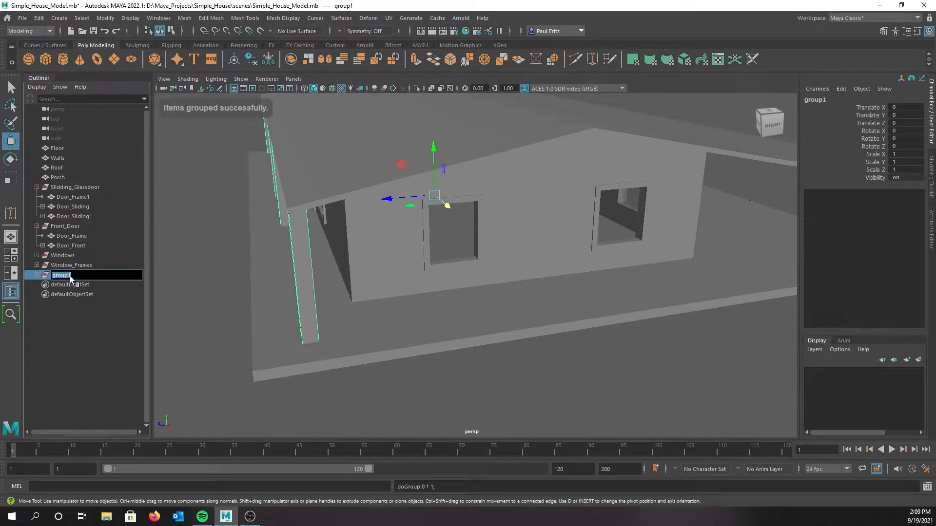
pyautogui.write('Pillars')
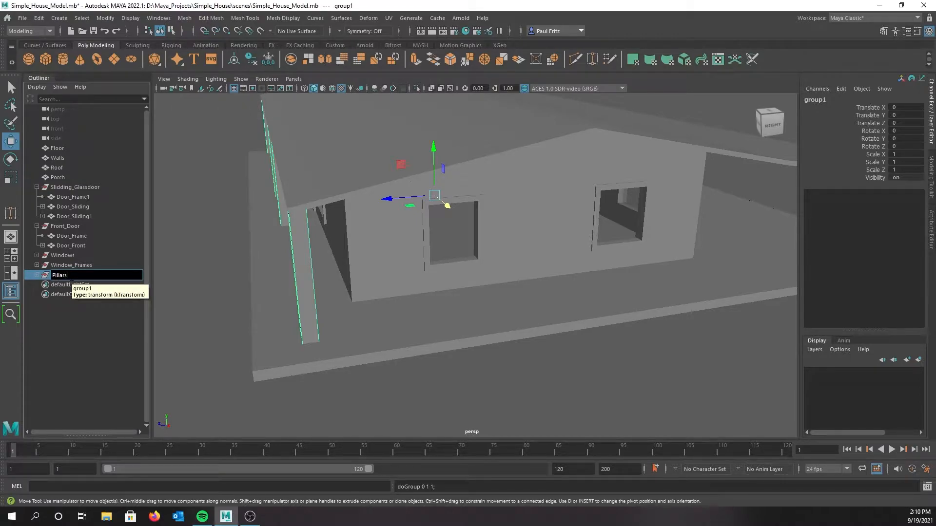
pyautogui.press('Return')
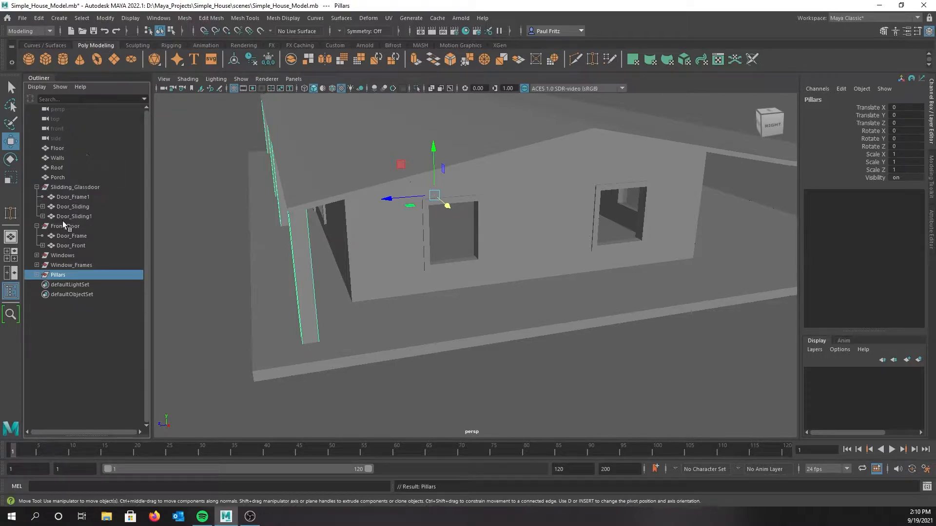
# Step: Collapse the Front_Door and Slidding_Glassdoor groups, and check the ungrouped Floor, Walls, Roof and Porch objects one by one
pyautogui.click(36, 226)
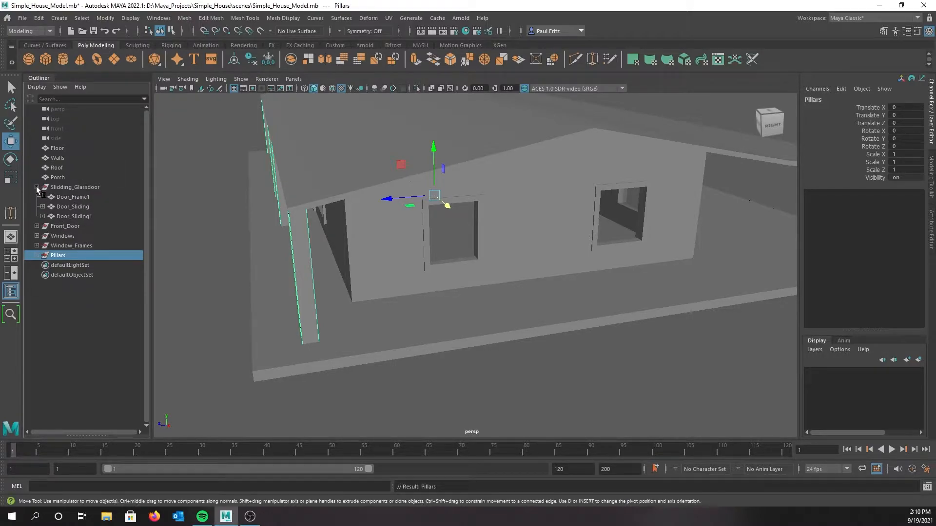
pyautogui.click(37, 187)
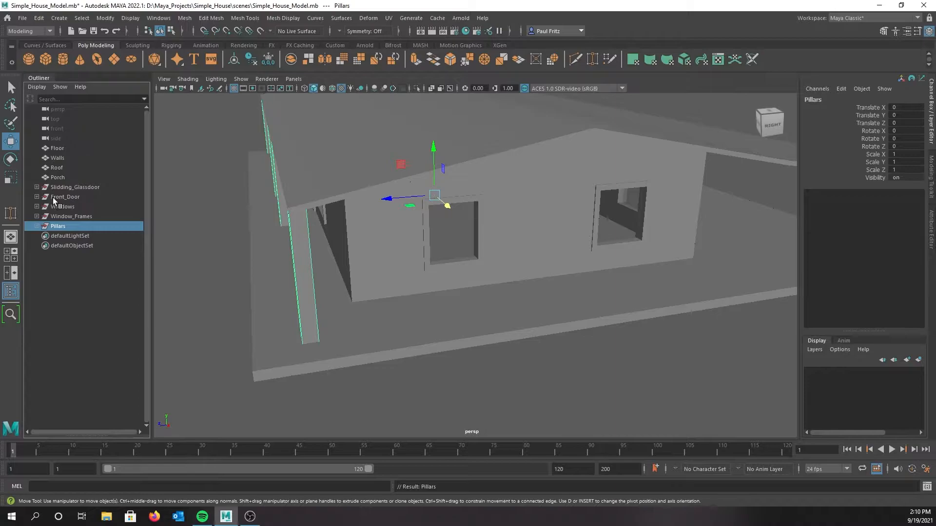
pyautogui.click(62, 148)
pyautogui.click(61, 157)
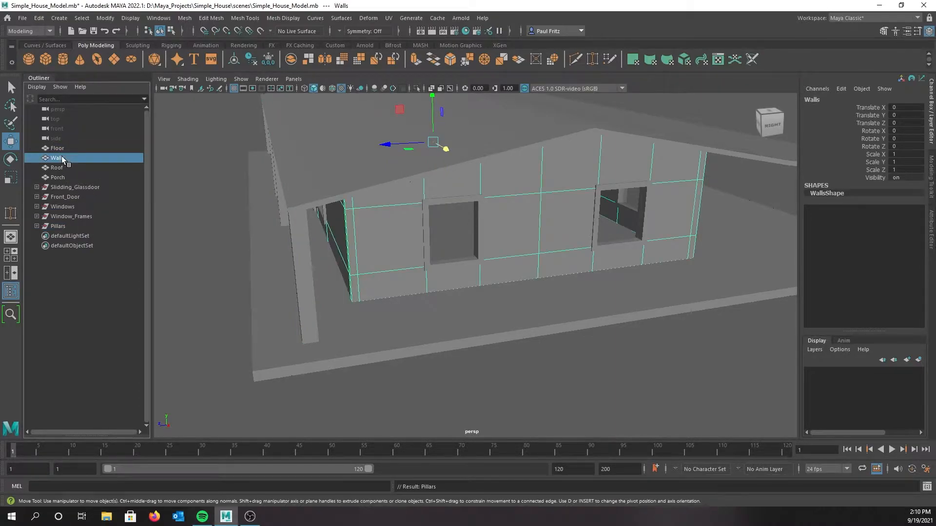
pyautogui.click(57, 168)
pyautogui.click(55, 176)
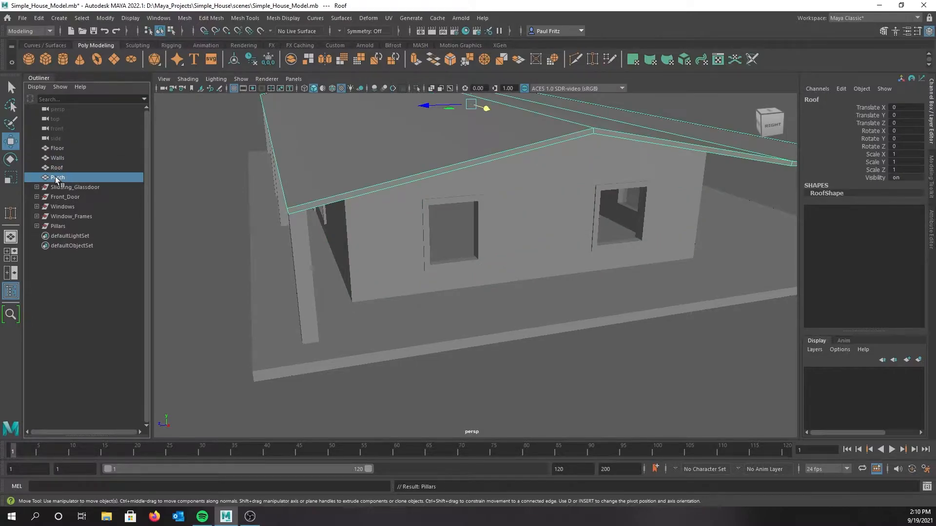
# Step: Try grouping the whole house from an area selection of all its parts in the viewport, and undo the grouping
pyautogui.scroll(-5, 306, 215)
pyautogui.keyDown('alt'); pyautogui.moveTo(283, 197); pyautogui.dragTo(336, 217); pyautogui.keyUp('alt')
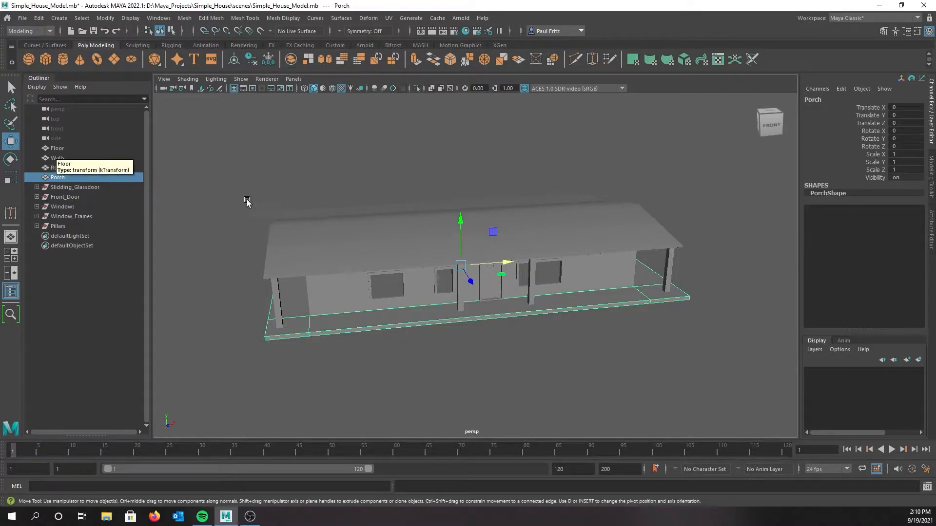
pyautogui.moveTo(209, 155); pyautogui.dragTo(730, 368)
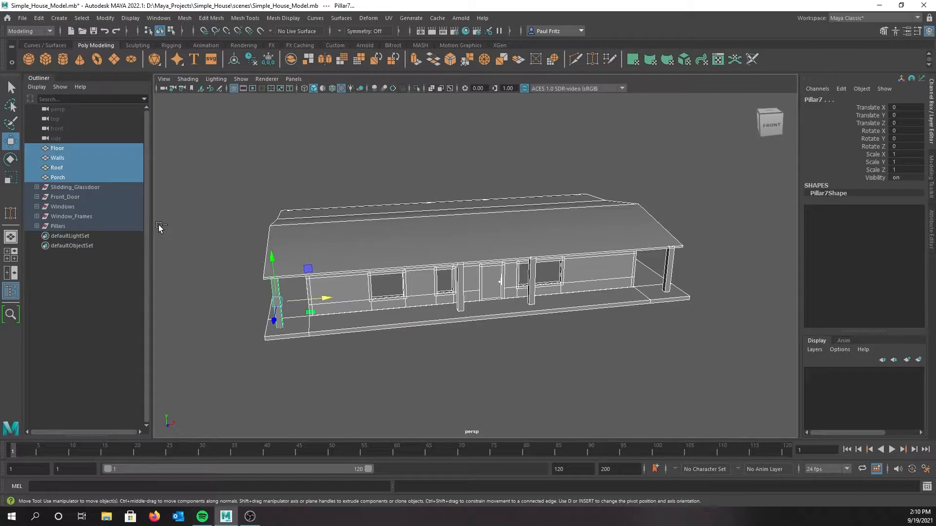
pyautogui.hotkey('ctrl', 'g')
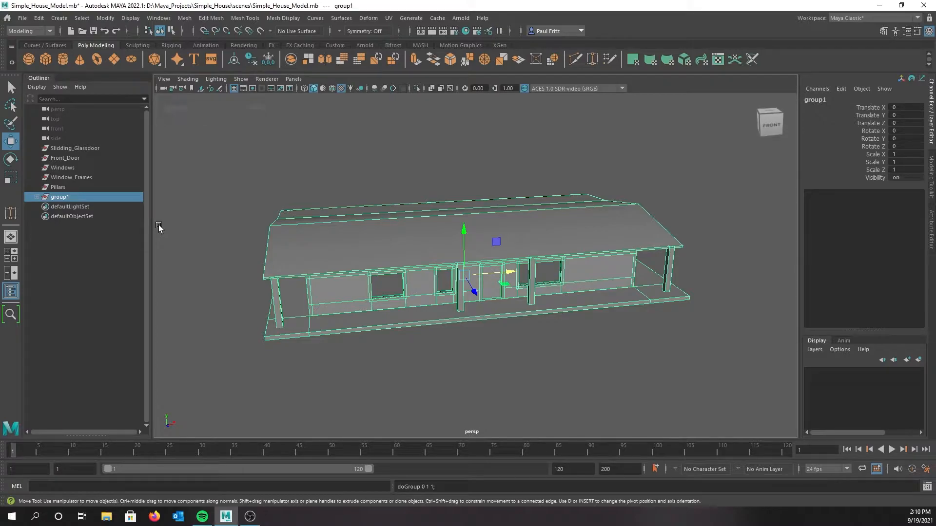
pyautogui.hotkey('ctrl', 'z')
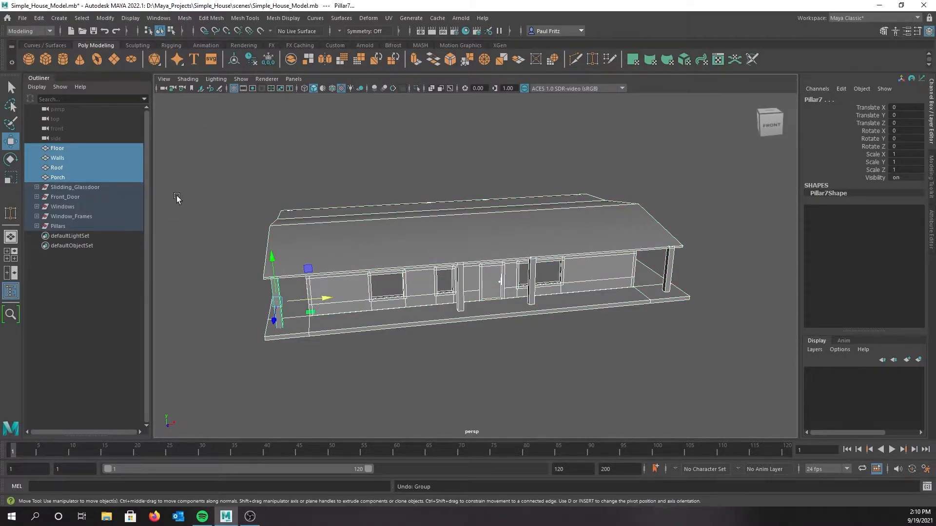
# Step: Group Floor, Walls, Roof and Porch together with the Slidding_Glassdoor, Front_Door, Windows, Window_Frames and Pillars groups under one parent group
pyautogui.click(55, 148)
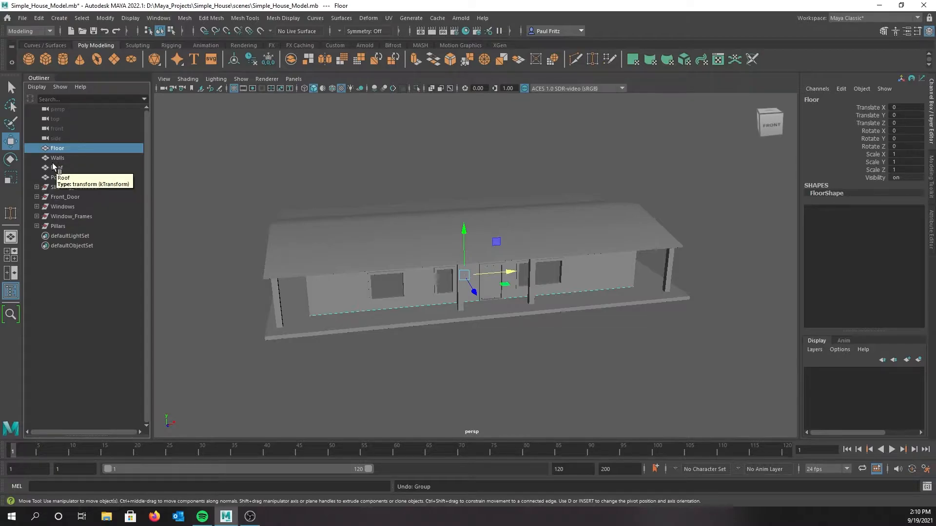
pyautogui.keyDown('ctrl'); pyautogui.click(56, 158); pyautogui.keyUp('ctrl')
pyautogui.keyDown('ctrl'); pyautogui.click(56, 167); pyautogui.keyUp('ctrl')
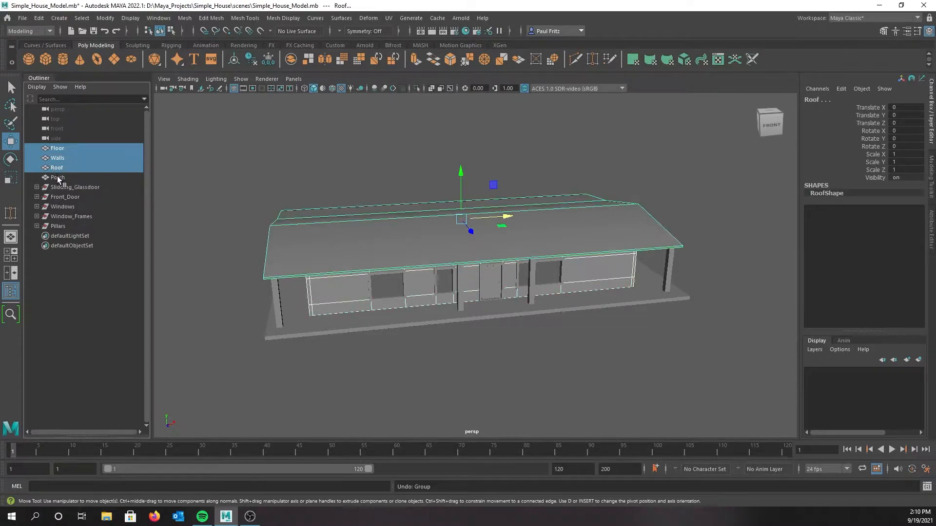
pyautogui.keyDown('ctrl'); pyautogui.click(57, 177); pyautogui.keyUp('ctrl')
pyautogui.keyDown('ctrl'); pyautogui.click(58, 187); pyautogui.keyUp('ctrl')
pyautogui.keyDown('ctrl'); pyautogui.click(60, 197); pyautogui.keyUp('ctrl')
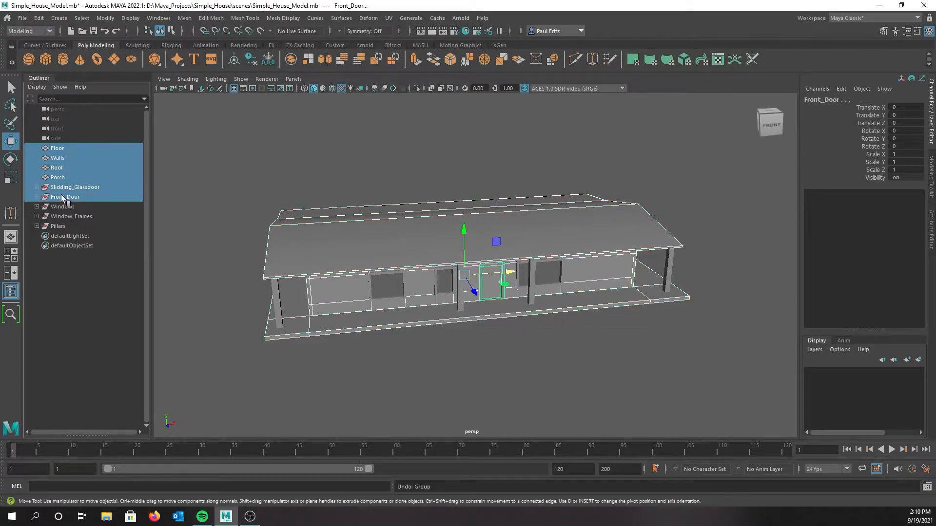
pyautogui.keyDown('ctrl'); pyautogui.click(61, 206); pyautogui.keyUp('ctrl')
pyautogui.keyDown('ctrl'); pyautogui.click(57, 217); pyautogui.keyUp('ctrl')
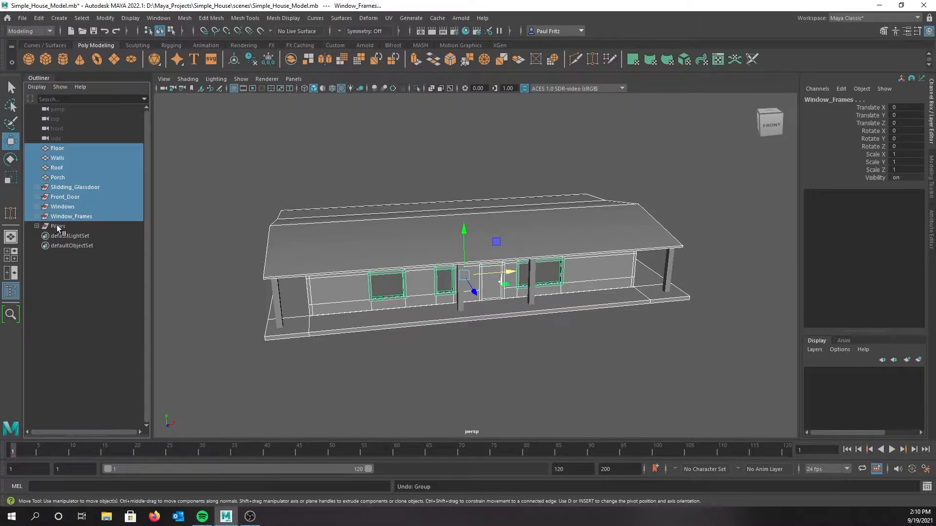
pyautogui.keyDown('ctrl'); pyautogui.click(57, 227); pyautogui.keyUp('ctrl')
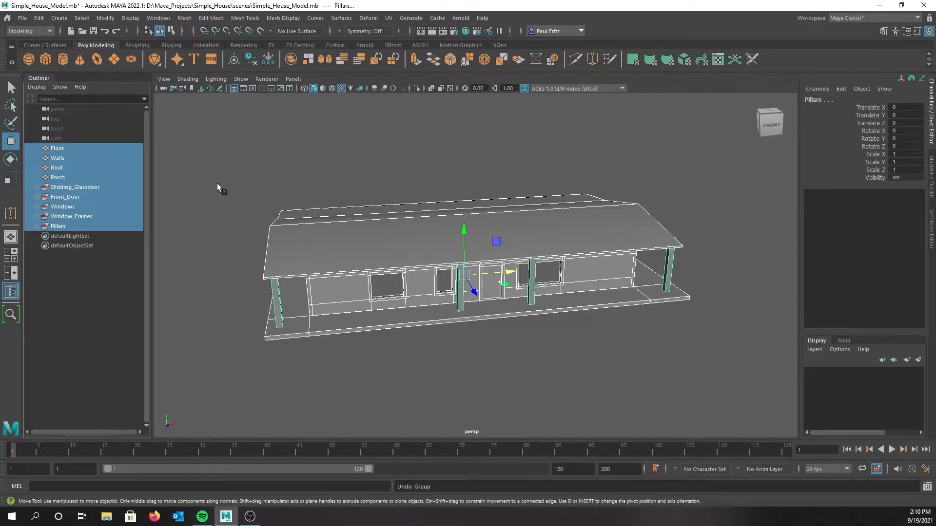
pyautogui.hotkey('ctrl', 'g')
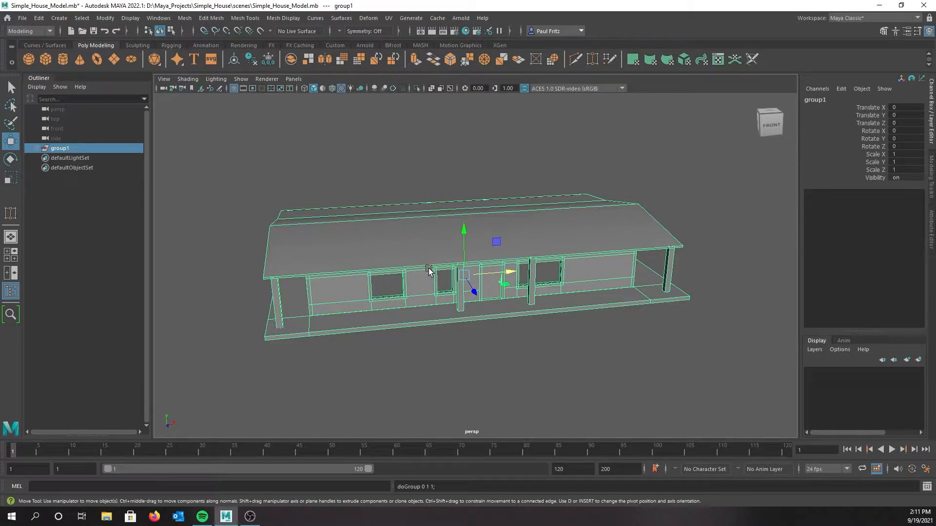
# Step: Expand the new parent group to show its contents and name it House
pyautogui.click(36, 148)
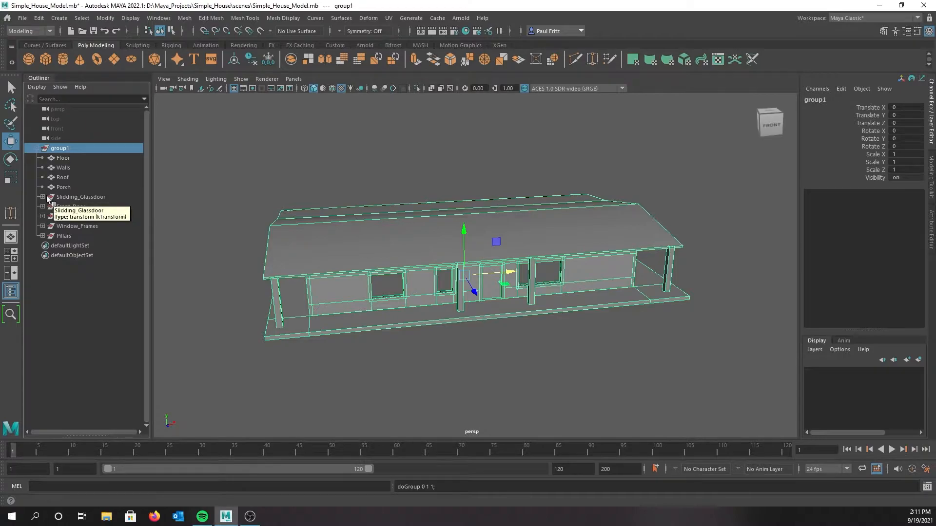
pyautogui.doubleClick(61, 149)
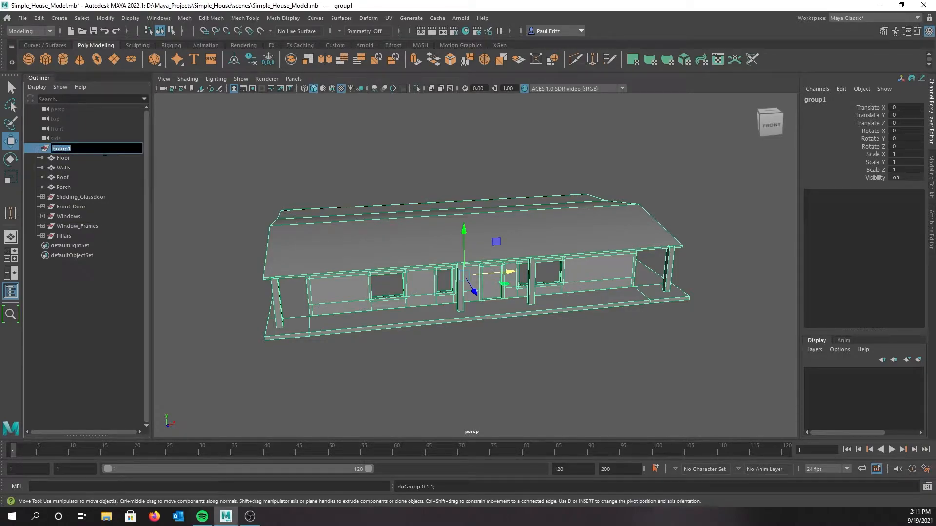
pyautogui.press('BackSpace')
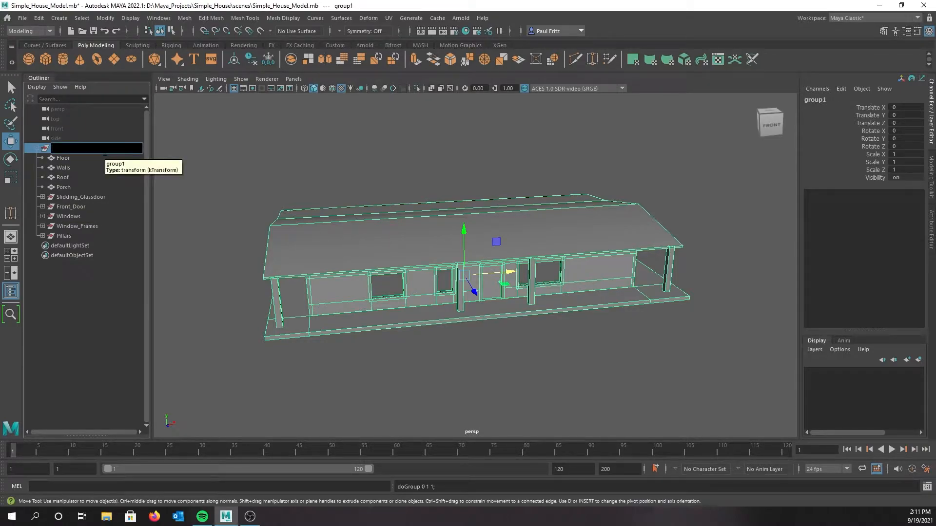
pyautogui.write('House')
pyautogui.press('Return')
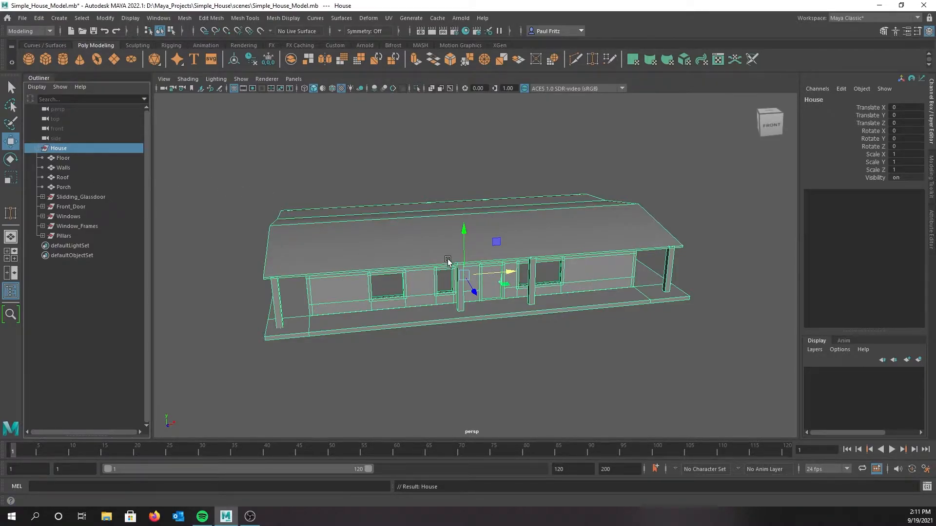
# Step: Try raising the House group by about 9.49 units and scaling it uniformly to about 2.53, undoing each change
pyautogui.moveTo(464, 233); pyautogui.dragTo(459, 184)
pyautogui.hotkey('ctrl', 'z')
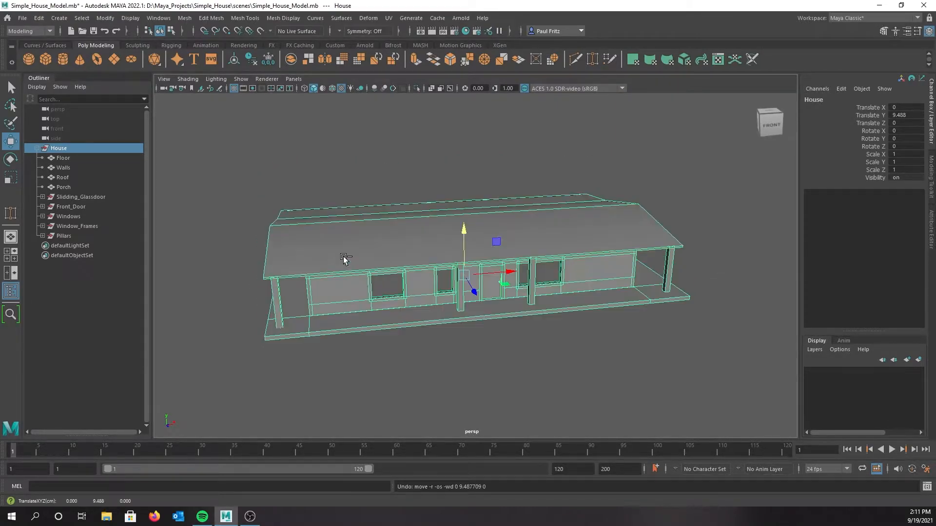
pyautogui.press('r')
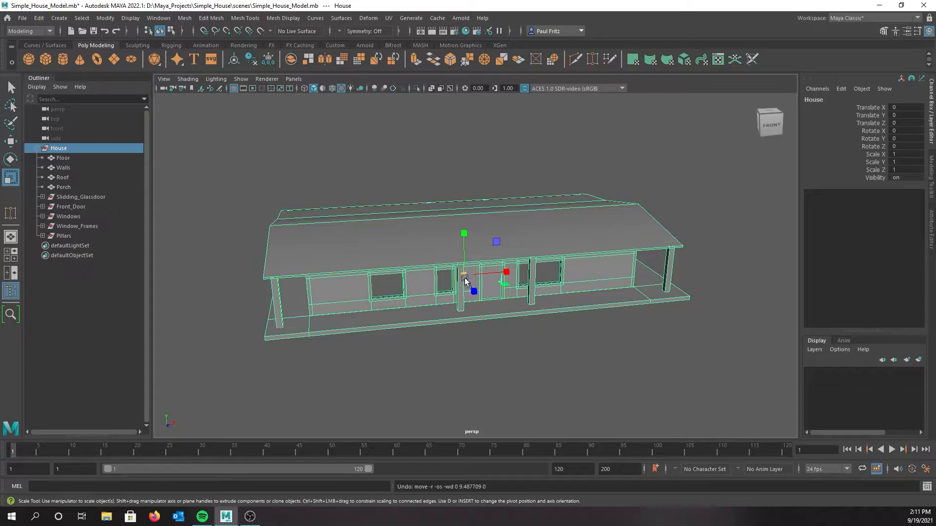
pyautogui.moveTo(464, 276); pyautogui.dragTo(624, 230)
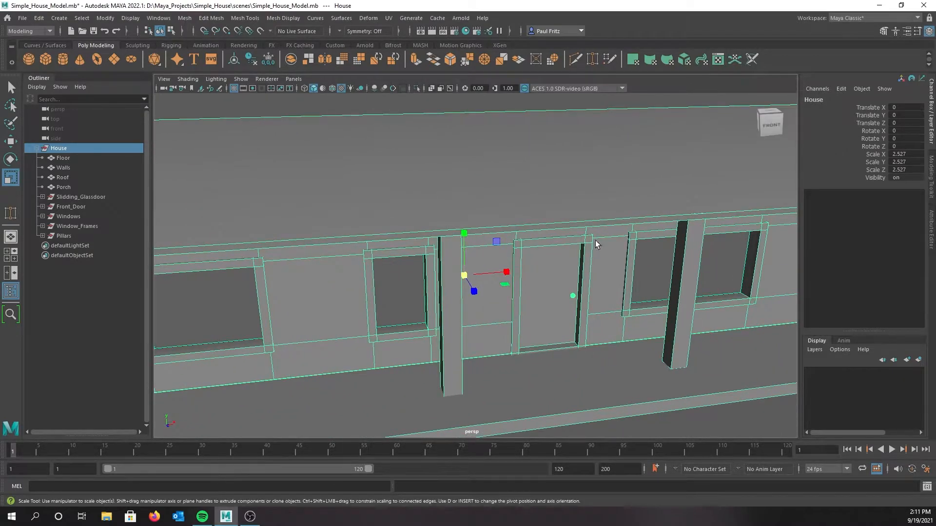
pyautogui.press('f')
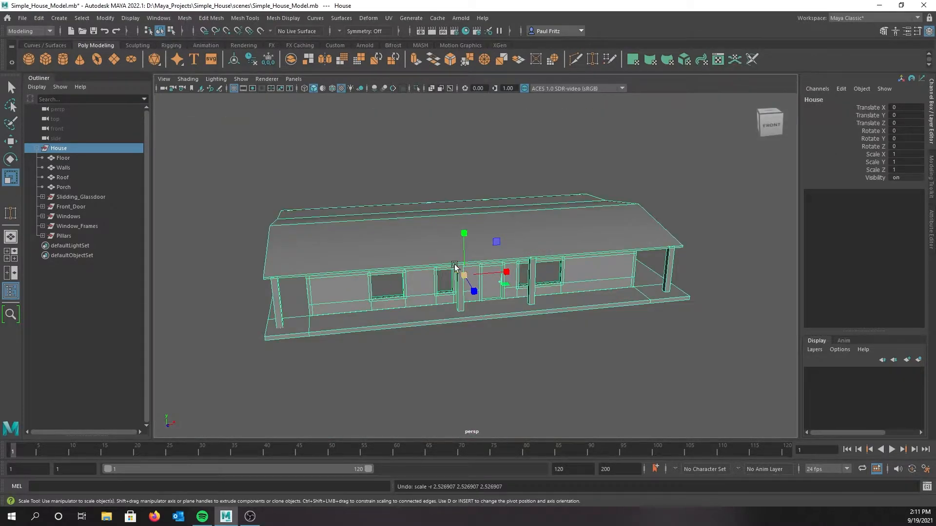
pyautogui.hotkey('ctrl', 'z')
# Step: Examine the complete grouped house from the front and from its corners
pyautogui.scroll(2, 418, 259)
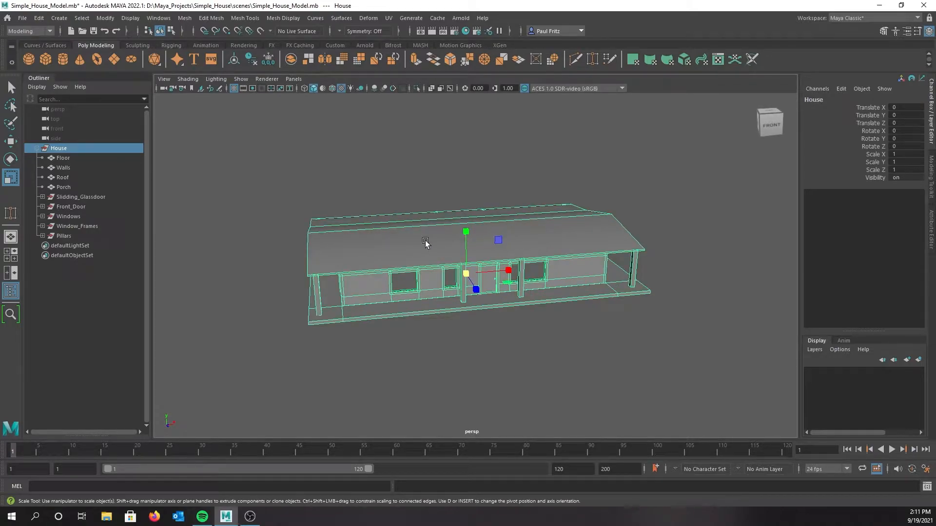
pyautogui.keyDown('alt'); pyautogui.moveTo(425, 242); pyautogui.dragTo(316, 238); pyautogui.keyUp('alt')
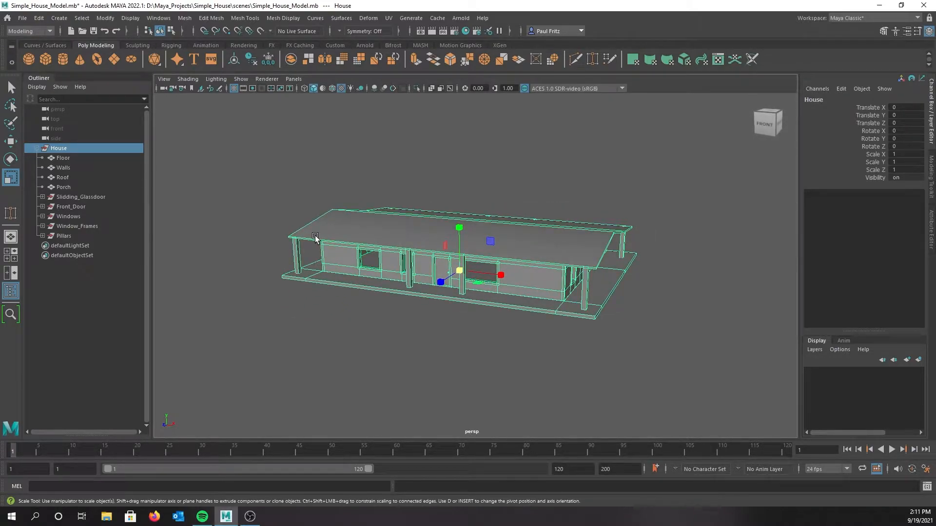
pyautogui.keyDown('alt'); pyautogui.moveTo(346, 234); pyautogui.dragTo(281, 215); pyautogui.keyUp('alt')
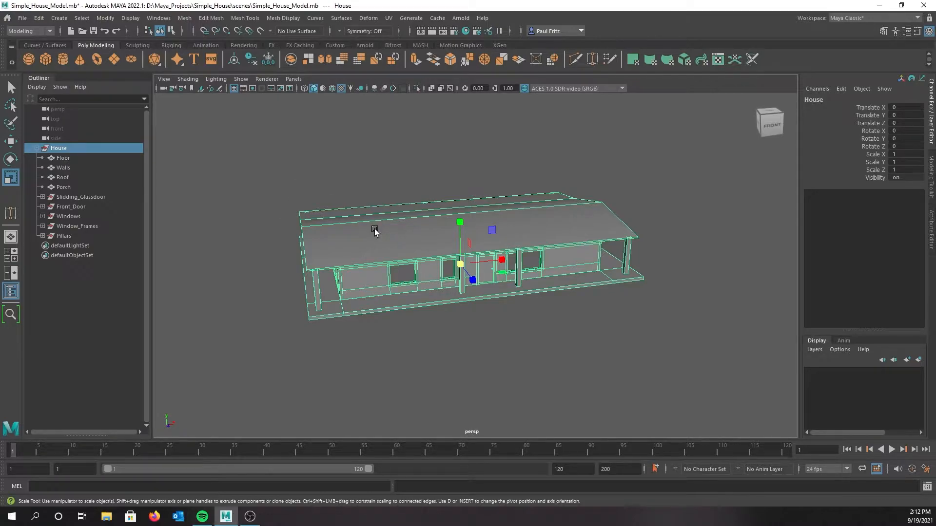
pyautogui.keyDown('alt'); pyautogui.moveTo(378, 274); pyautogui.dragTo(362, 242, button='middle'); pyautogui.keyUp('alt')
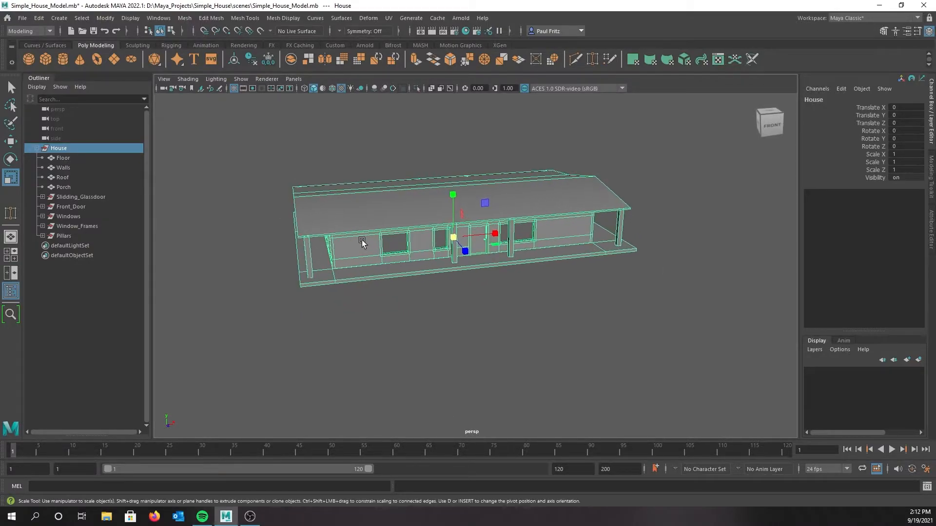
pyautogui.scroll(3, 360, 243)
pyautogui.keyDown('alt'); pyautogui.moveTo(326, 224); pyautogui.dragTo(353, 224); pyautogui.keyUp('alt')
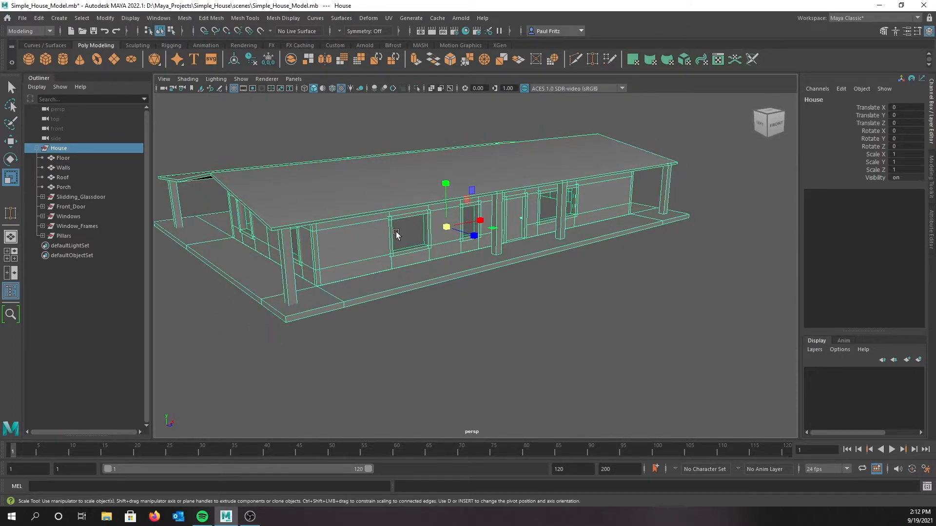
pyautogui.scroll(2, 401, 233)
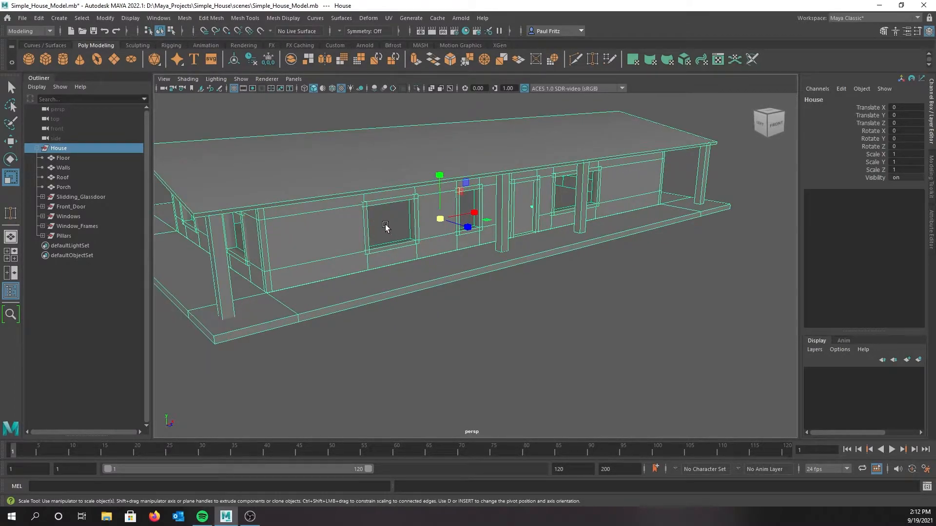
# Step: Select the large glass pane Window1 on the house front and expand the Windows group in the Outliner
pyautogui.scroll(-1, 385, 225)
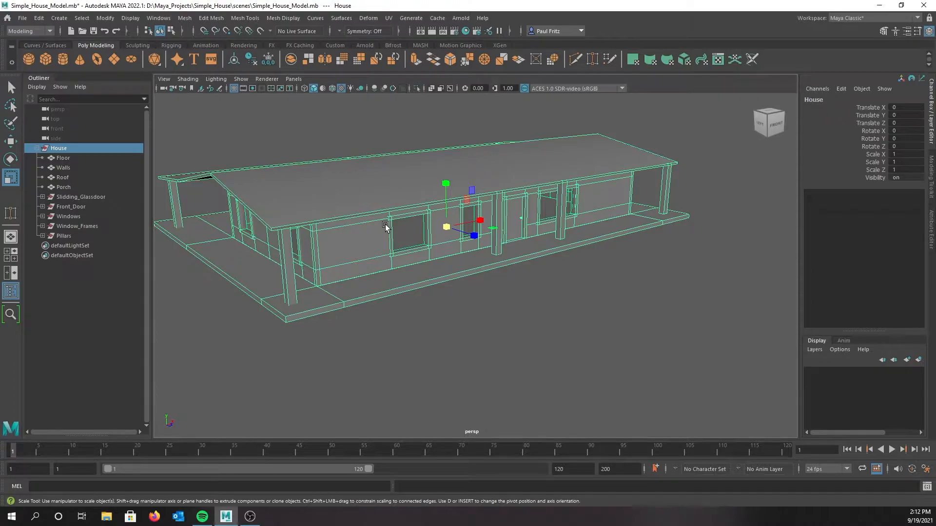
pyautogui.moveTo(359, 210)
pyautogui.keyDown('alt'); pyautogui.mouseDown()
pyautogui.moveTo(401, 207)
pyautogui.moveTo(353, 196)
pyautogui.mouseUp(); pyautogui.keyUp('alt')
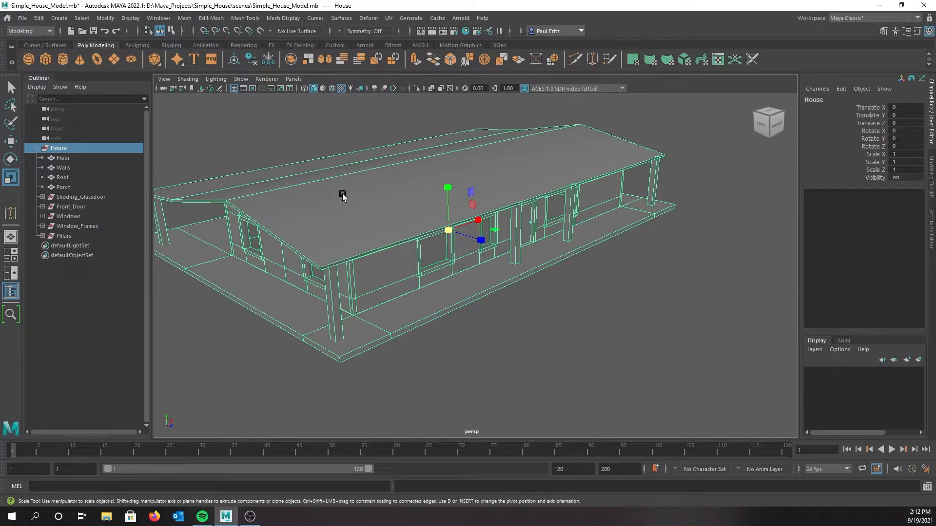
pyautogui.keyDown('alt'); pyautogui.moveTo(293, 193); pyautogui.dragTo(363, 180); pyautogui.keyUp('alt')
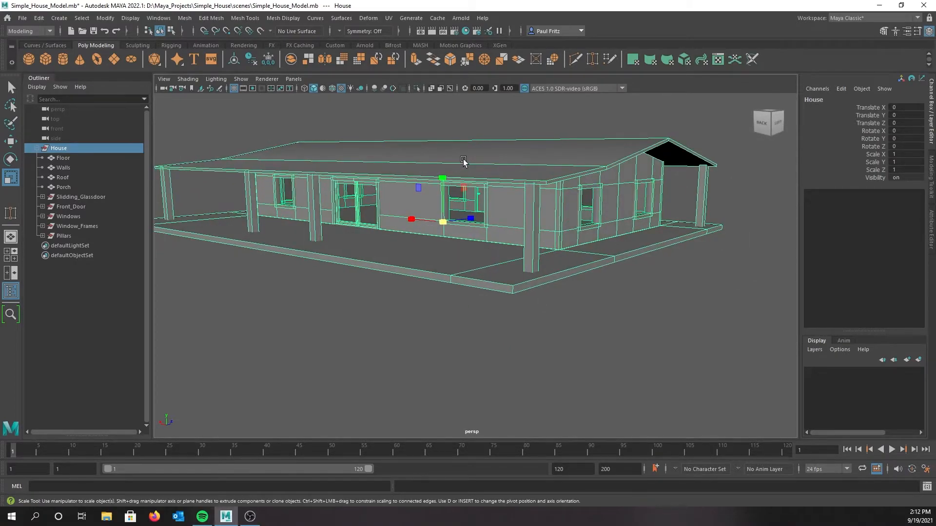
pyautogui.keyDown('alt'); pyautogui.moveTo(463, 160); pyautogui.dragTo(418, 163); pyautogui.keyUp('alt')
pyautogui.keyDown('alt'); pyautogui.moveTo(363, 151); pyautogui.dragTo(288, 158); pyautogui.keyUp('alt')
pyautogui.scroll(4, 356, 159)
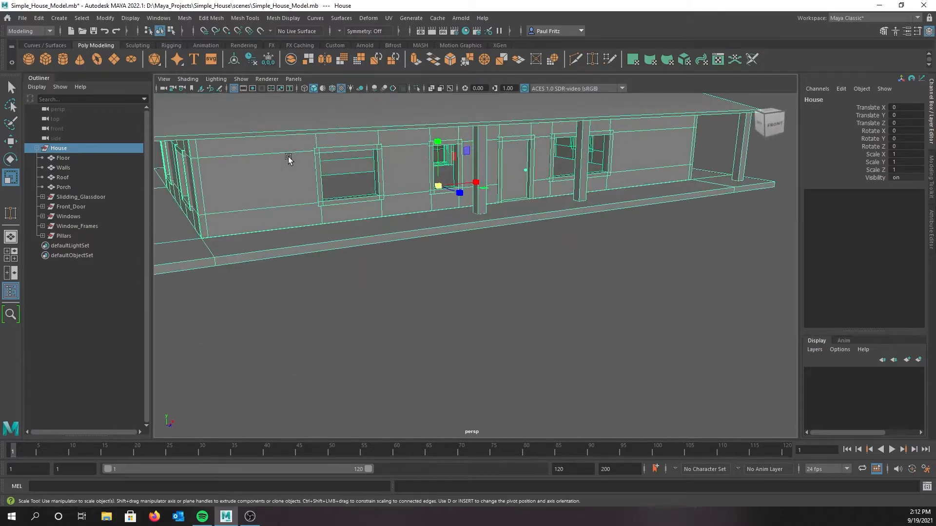
pyautogui.moveTo(346, 180)
pyautogui.mouseDown(button='right')
pyautogui.moveTo(367, 163)
pyautogui.moveTo(359, 171)
pyautogui.mouseUp(button='right')
pyautogui.click(340, 169)
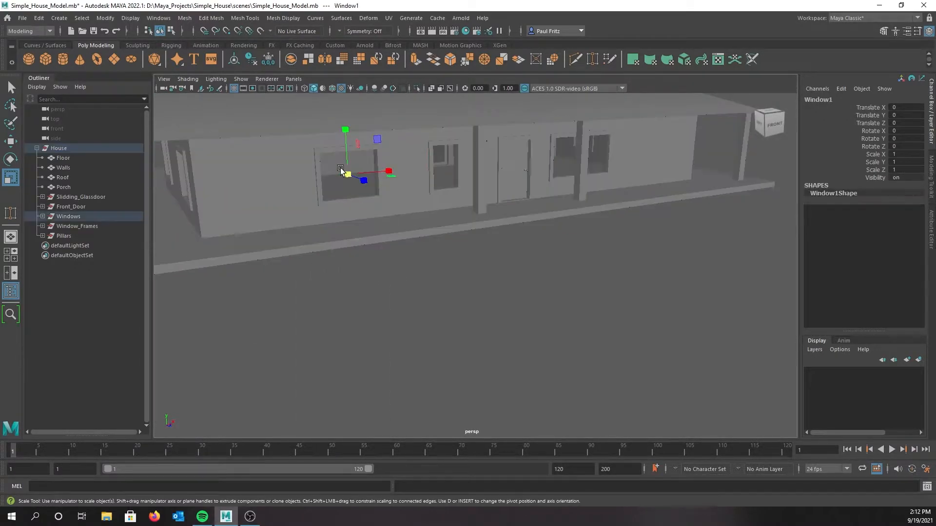
pyautogui.click(42, 216)
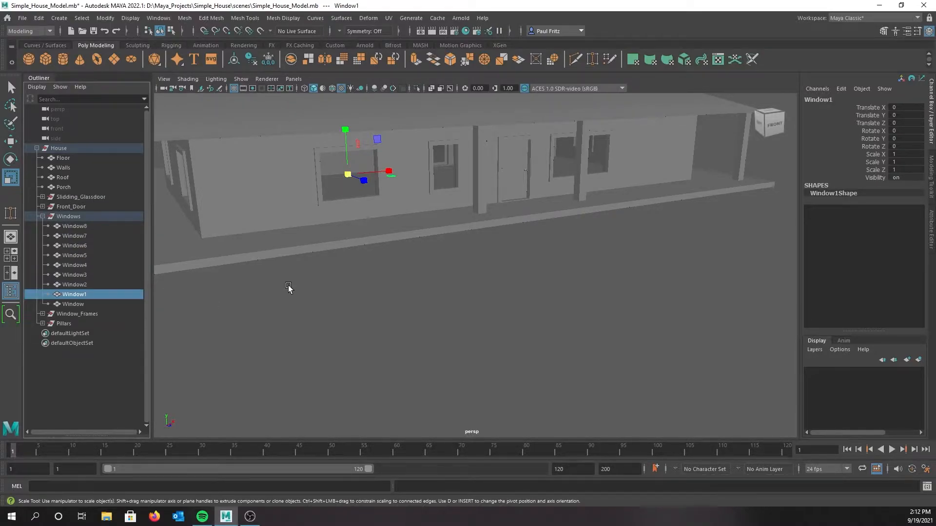
pyautogui.keyDown('alt'); pyautogui.moveTo(286, 191); pyautogui.dragTo(286, 237, button='middle'); pyautogui.keyUp('alt')
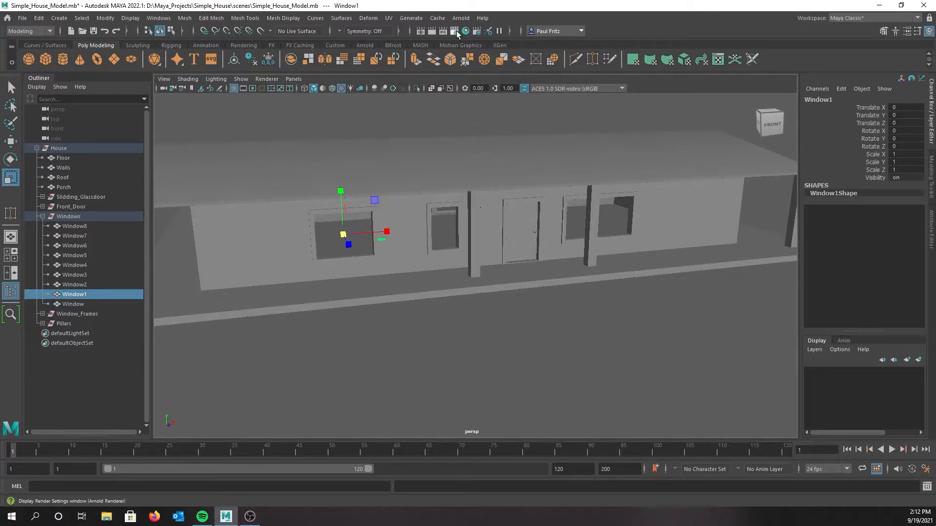
# Step: Open the UV Editor with the UV Toolkit for Window1 and arrange them so the UV layout is in view
pyautogui.click(390, 19)
pyautogui.click(410, 38)
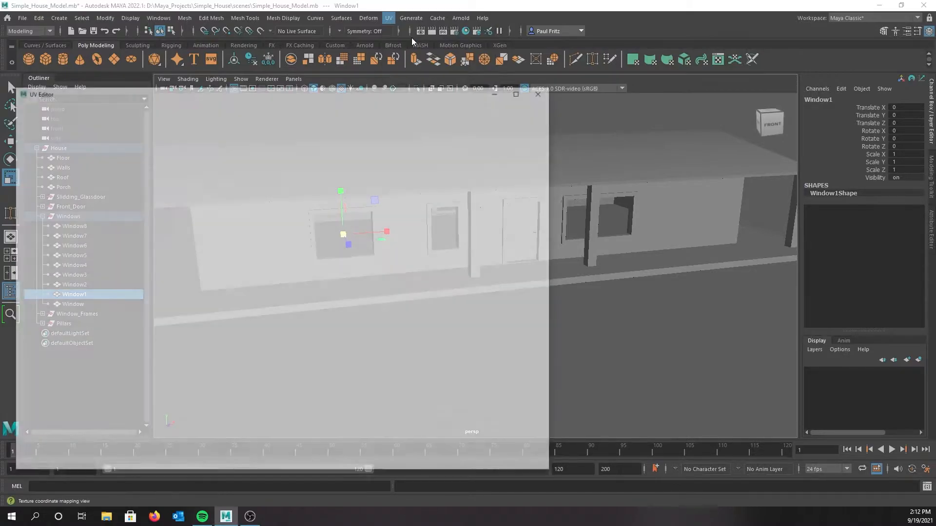
pyautogui.moveTo(284, 91); pyautogui.dragTo(629, 93)
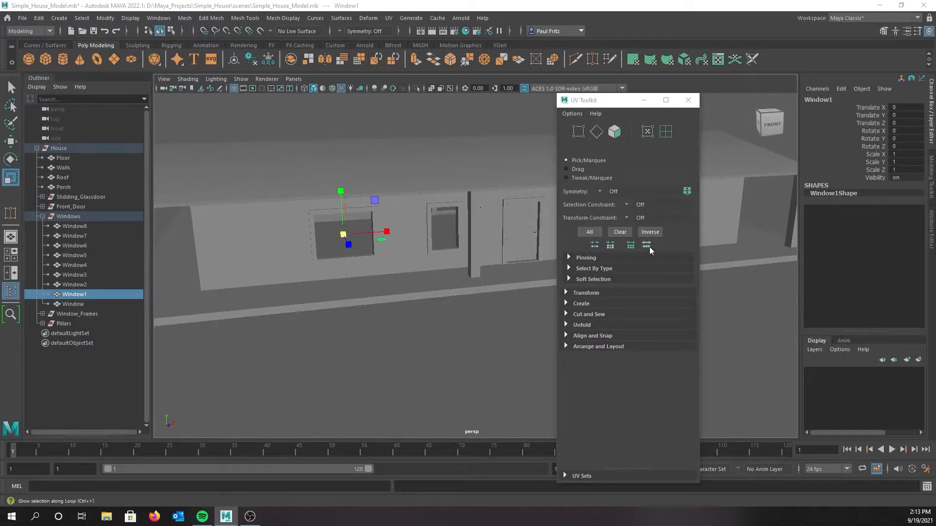
pyautogui.moveTo(596, 101); pyautogui.dragTo(0, 84)
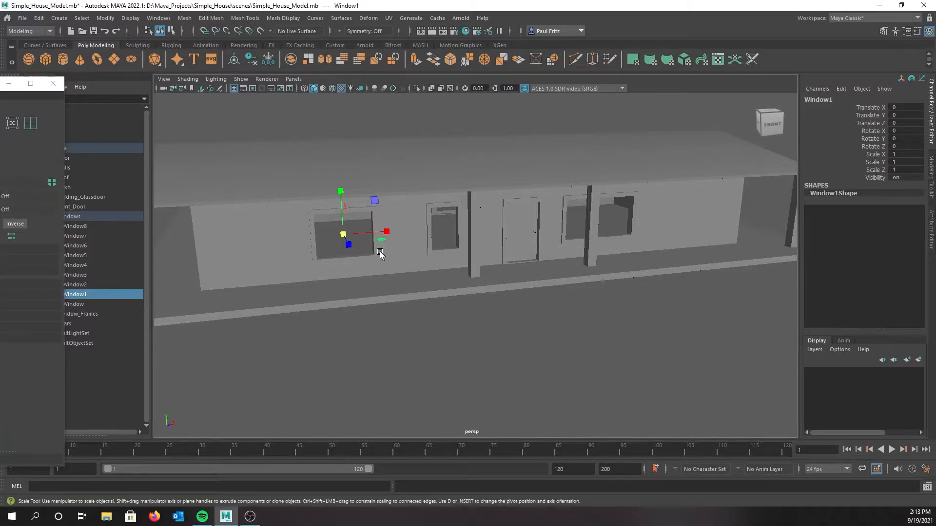
pyautogui.scroll(2, 306, 217)
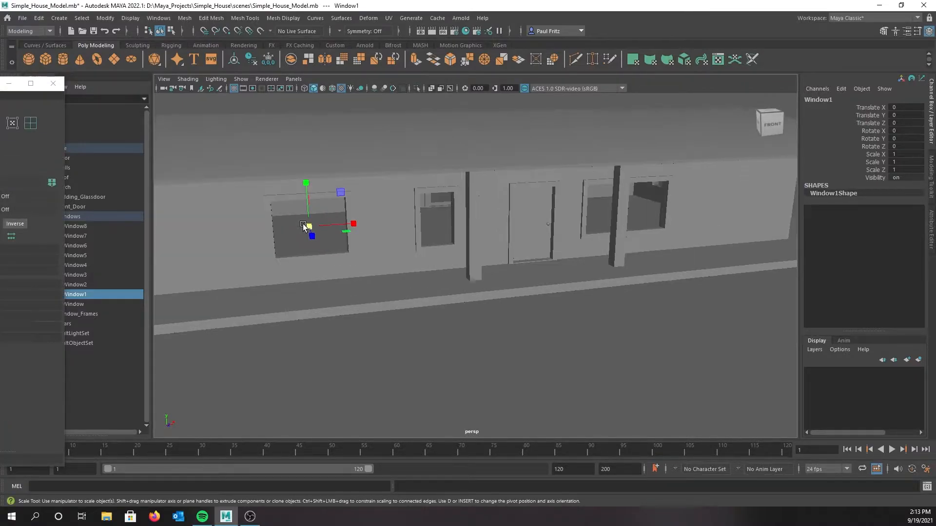
pyautogui.keyDown('alt'); pyautogui.moveTo(246, 213); pyautogui.dragTo(293, 205); pyautogui.keyUp('alt')
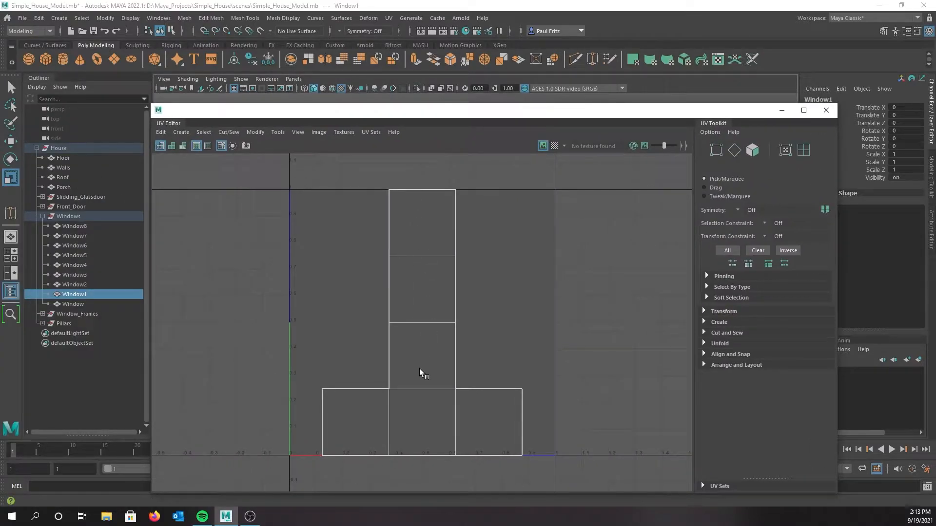
pyautogui.moveTo(475, 111); pyautogui.dragTo(355, 81)
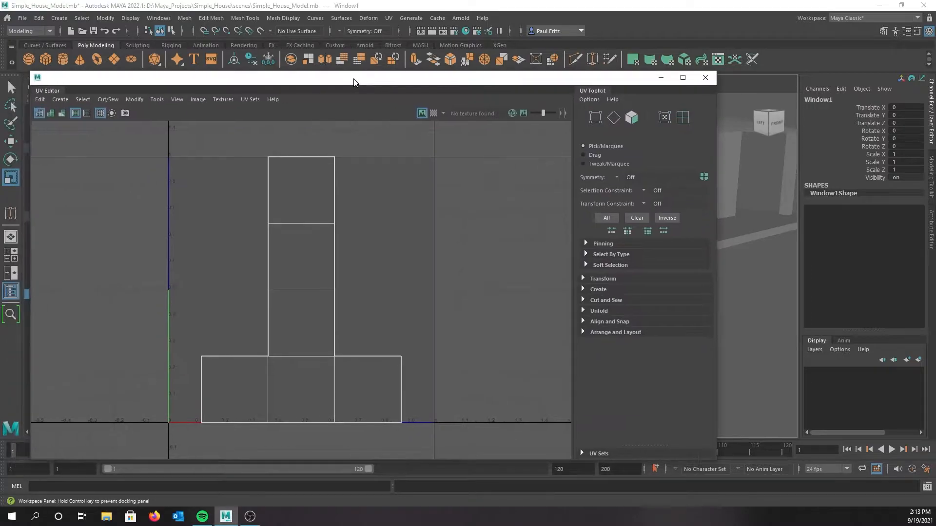
# Step: Select the whole UV shell of Window1 and apply Automatic UV mapping to it
pyautogui.click(60, 99)
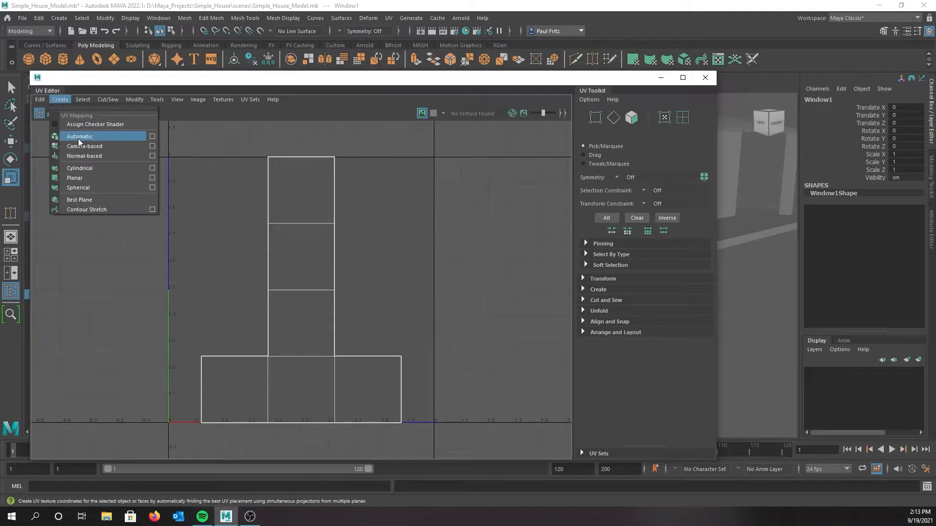
pyautogui.click(58, 100)
pyautogui.rightClick(172, 193)
pyautogui.moveTo(171, 193); pyautogui.dragTo(130, 179, button='right')
pyautogui.moveTo(156, 139); pyautogui.dragTo(452, 446)
pyautogui.moveTo(132, 183); pyautogui.dragTo(108, 168, button='right')
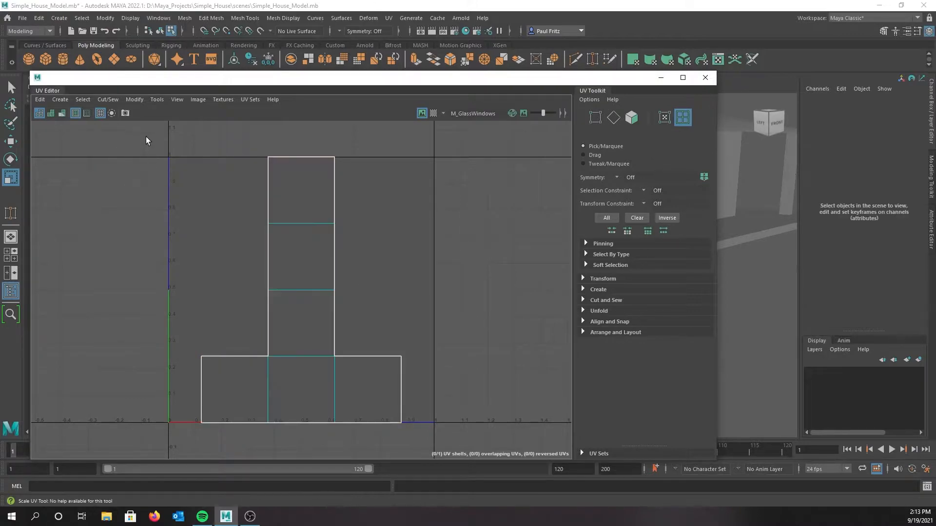
pyautogui.moveTo(131, 133); pyautogui.dragTo(518, 431)
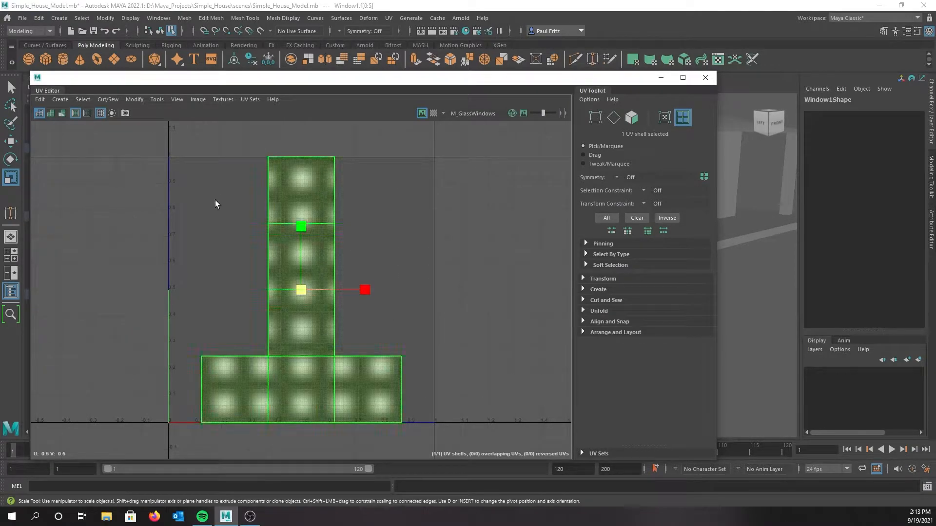
pyautogui.click(68, 98)
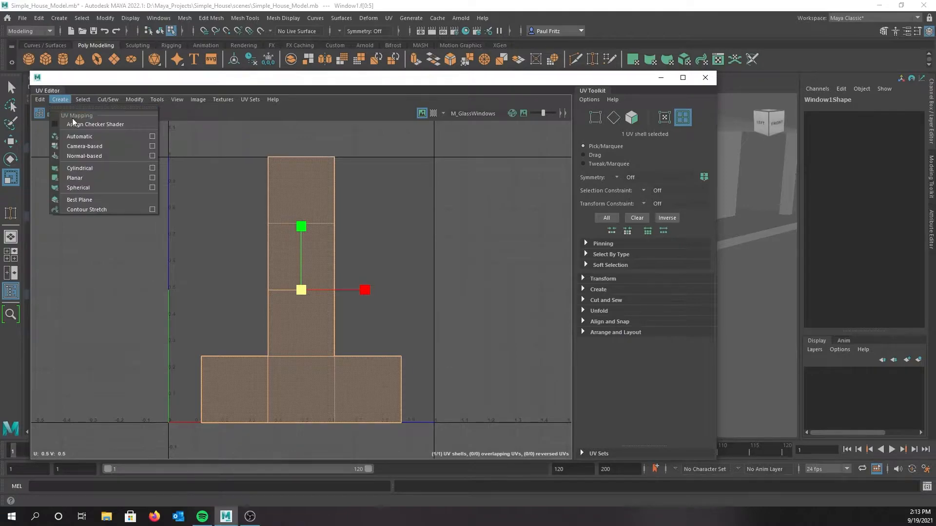
pyautogui.click(75, 136)
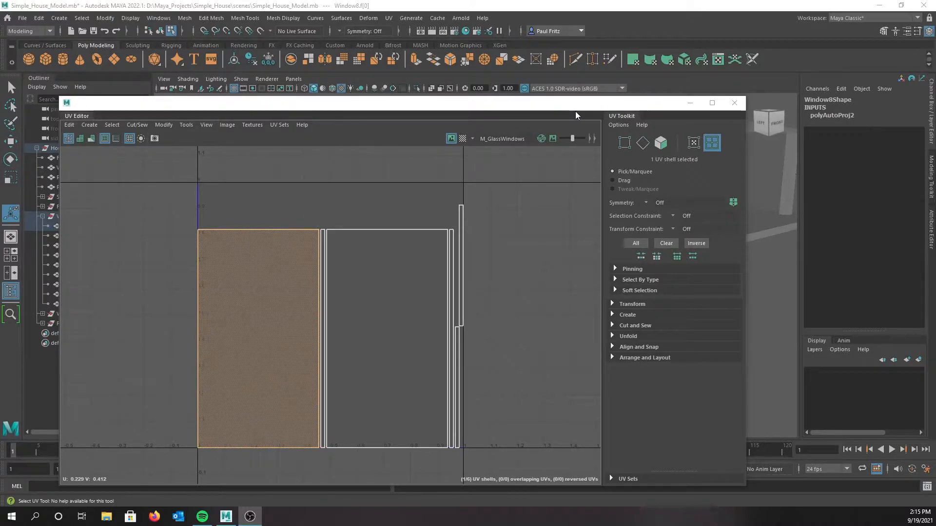
# Step: Select all the panes from Window8 through Window and show their combined UVs in the UV Editor
pyautogui.moveTo(576, 112); pyautogui.dragTo(0, 83)
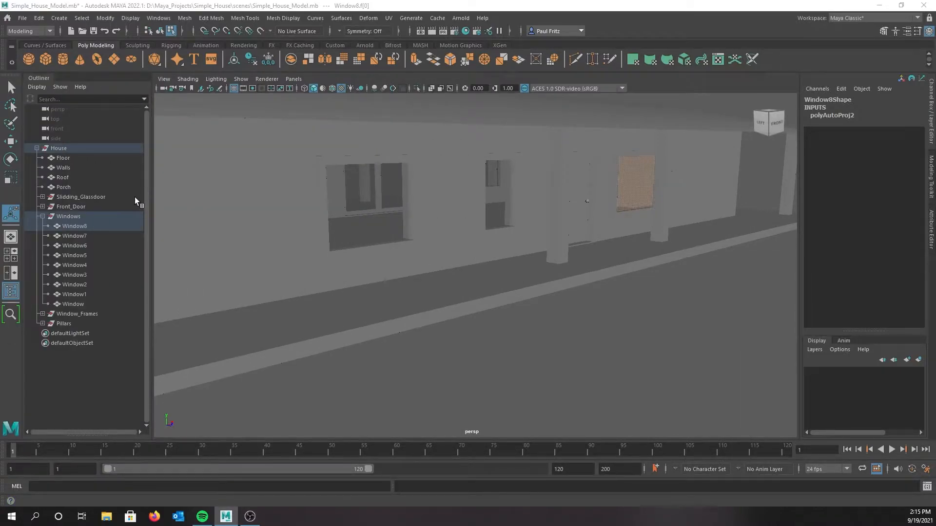
pyautogui.click(72, 225)
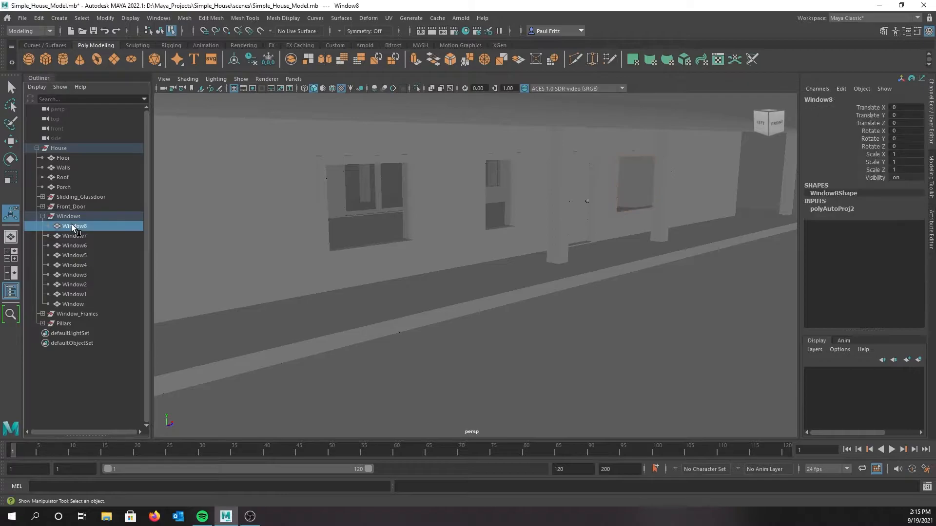
pyautogui.keyDown('shift'); pyautogui.click(66, 304); pyautogui.keyUp('shift')
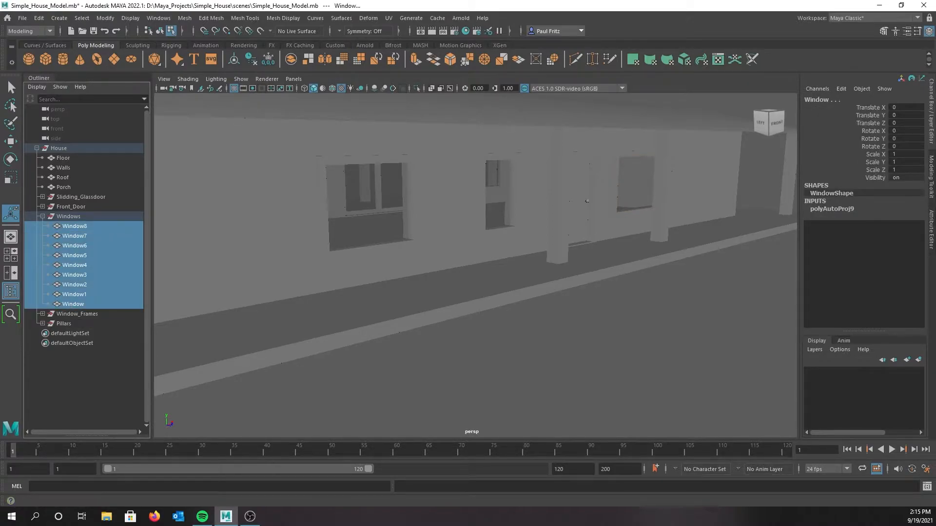
pyautogui.moveTo(0, 90); pyautogui.dragTo(480, 81)
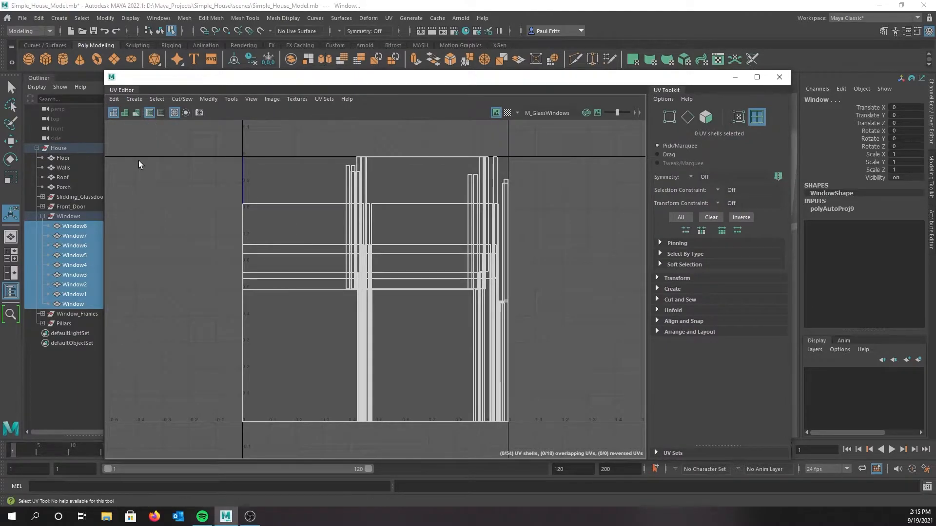
pyautogui.moveTo(385, 83); pyautogui.dragTo(426, 83)
# Step: Select a large UV shell of Window1 and check the matching glass face on the house front
pyautogui.click(366, 195)
pyautogui.click(366, 195)
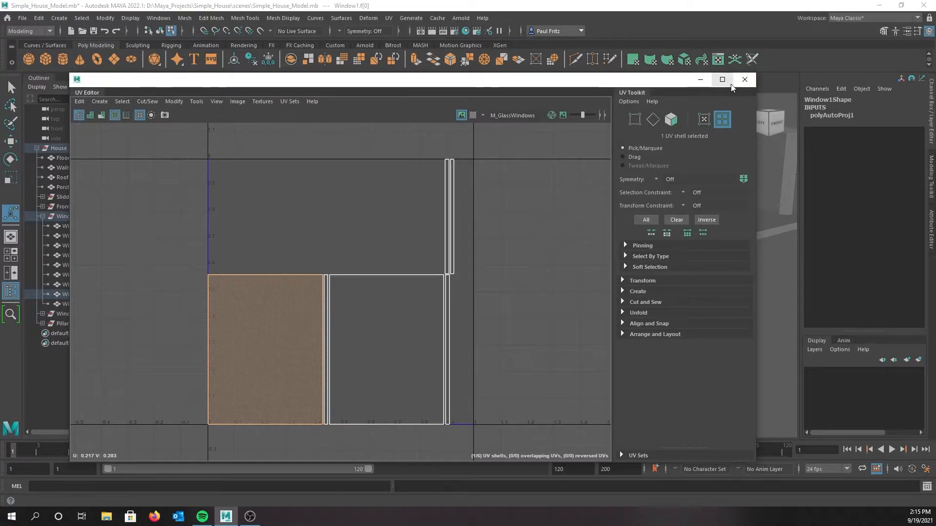
pyautogui.click(741, 81)
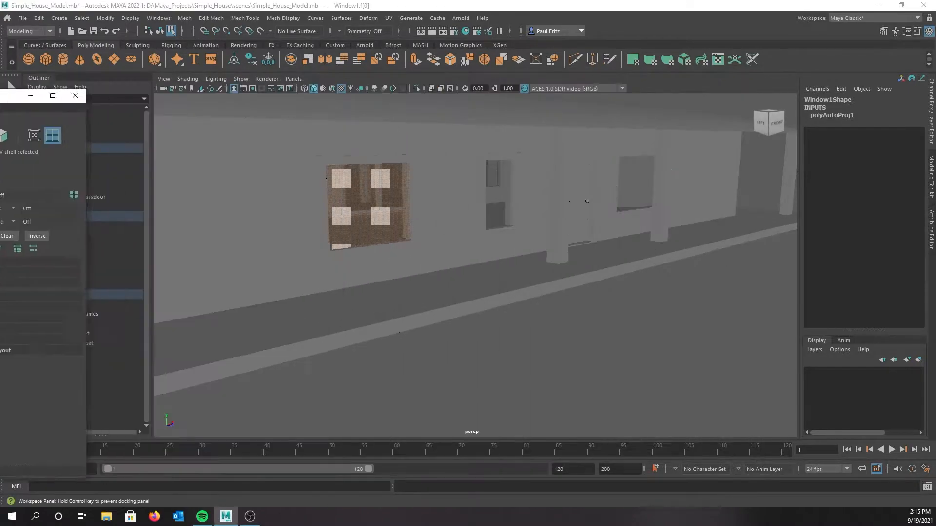
pyautogui.scroll(-3, 414, 215)
pyautogui.scroll(-2, 356, 219)
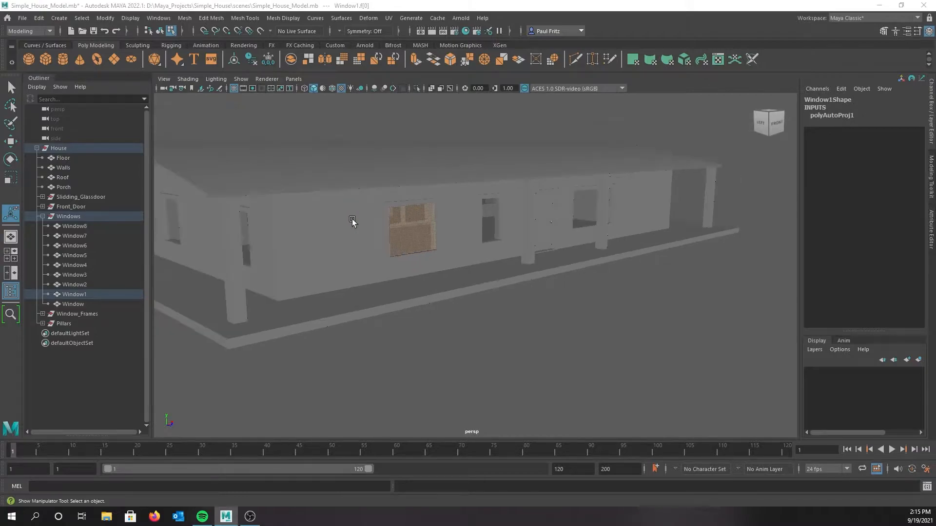
# Step: Return to object selection, select the Walls mesh and show its UV layout in the UV Editor
pyautogui.keyDown('alt'); pyautogui.moveTo(292, 253); pyautogui.dragTo(409, 238); pyautogui.keyUp('alt')
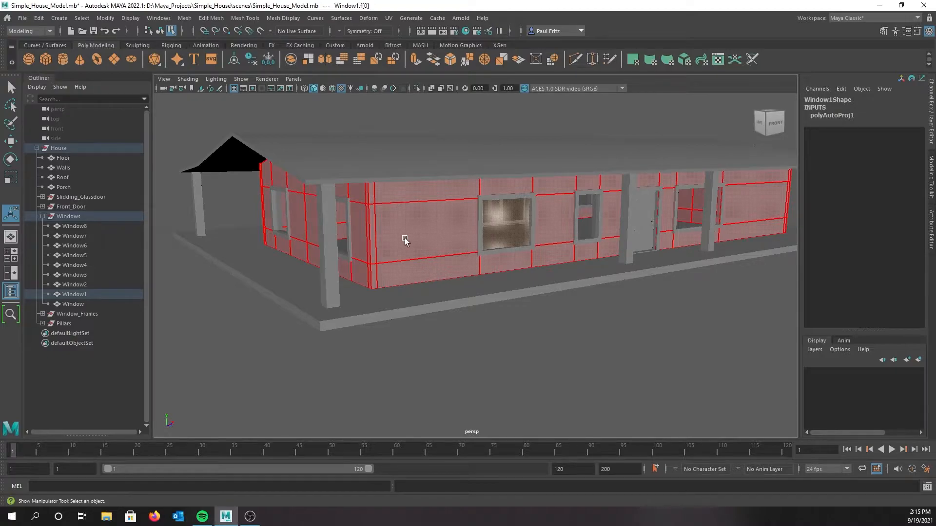
pyautogui.moveTo(387, 233); pyautogui.dragTo(433, 220, button='right')
pyautogui.keyDown('alt'); pyautogui.moveTo(419, 212); pyautogui.dragTo(357, 201); pyautogui.keyUp('alt')
pyautogui.keyDown('alt'); pyautogui.moveTo(450, 186); pyautogui.dragTo(455, 231); pyautogui.keyUp('alt')
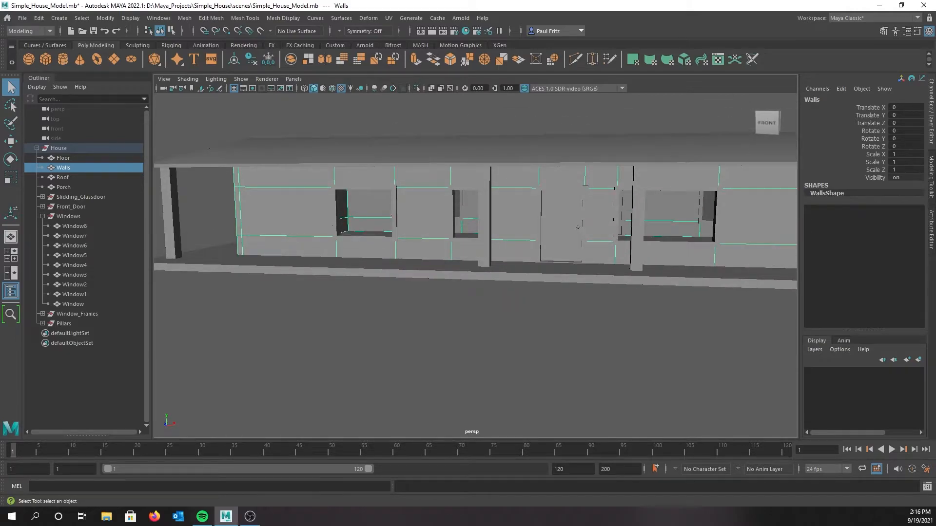
pyautogui.moveTo(0, 131); pyautogui.dragTo(506, 103)
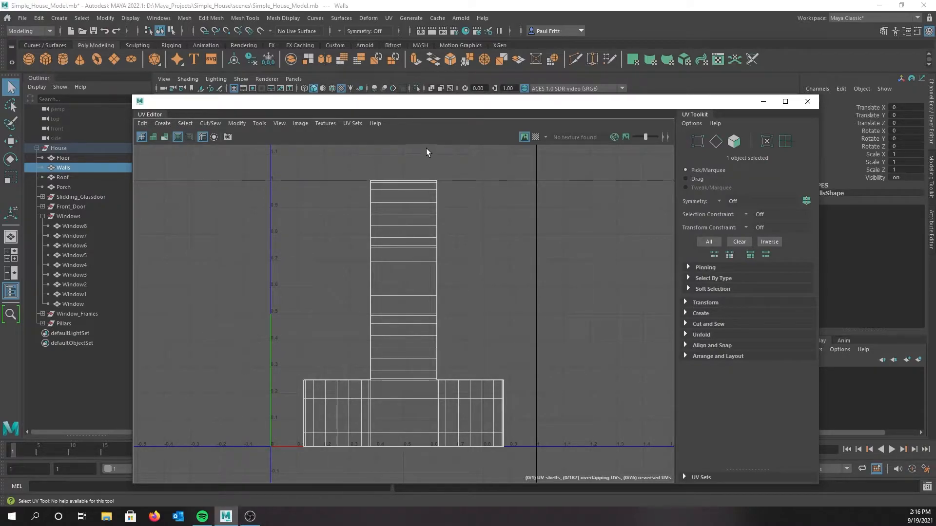
pyautogui.moveTo(469, 105); pyautogui.dragTo(0, 82)
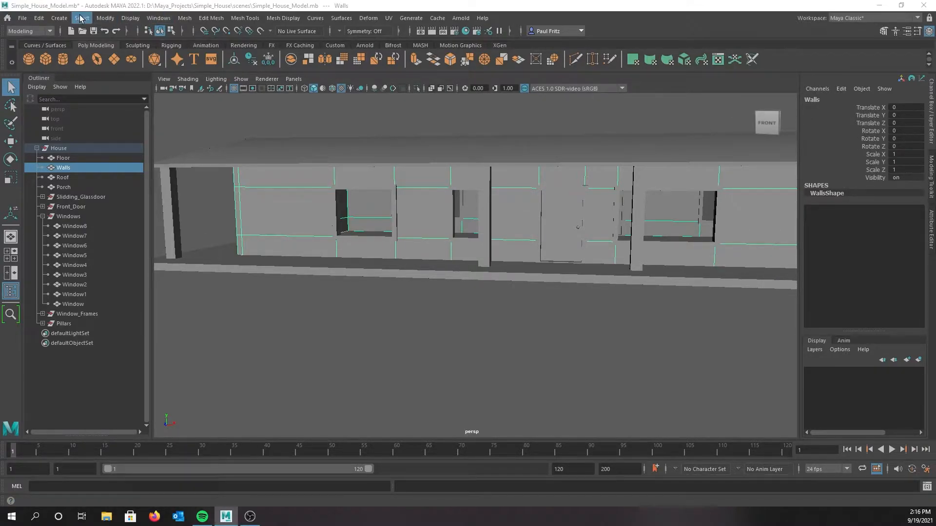
pyautogui.click(104, 18)
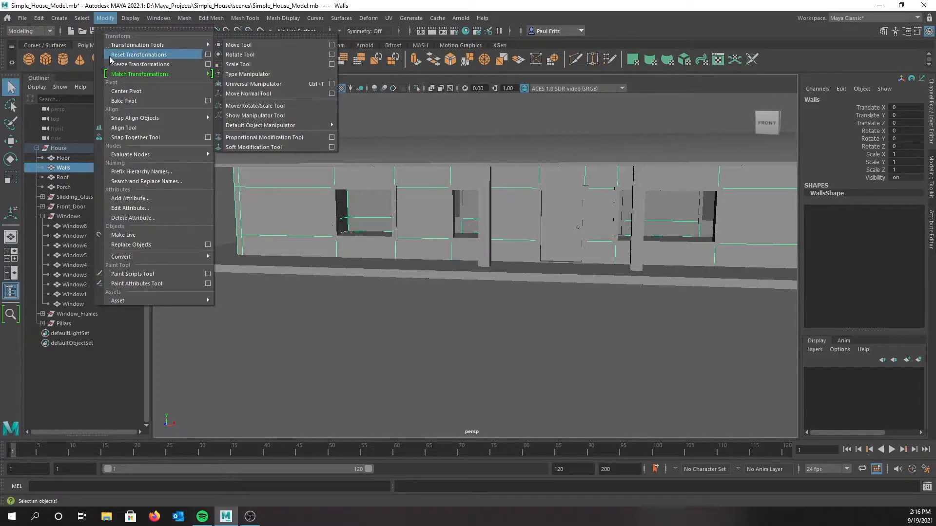
pyautogui.click(106, 16)
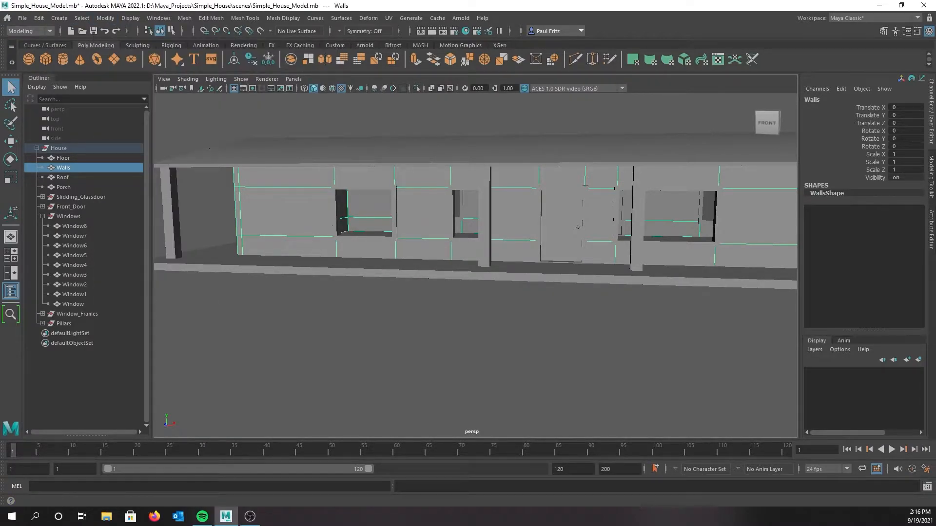
# Step: Place the UV Editor so the house front stays visible alongside the UV layout, and reselect the Walls mesh
pyautogui.moveTo(514, 91); pyautogui.dragTo(541, 93)
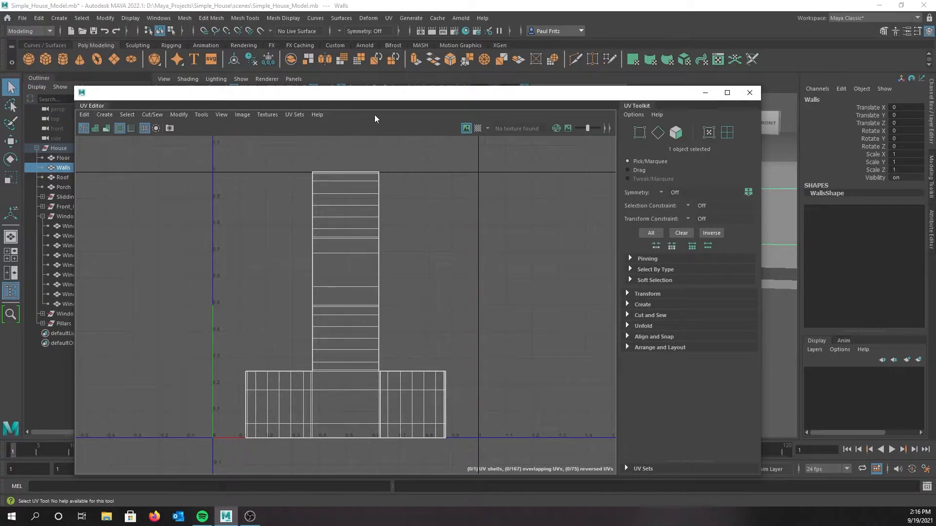
pyautogui.moveTo(414, 96); pyautogui.dragTo(398, 100)
pyautogui.moveTo(404, 117); pyautogui.dragTo(405, 294)
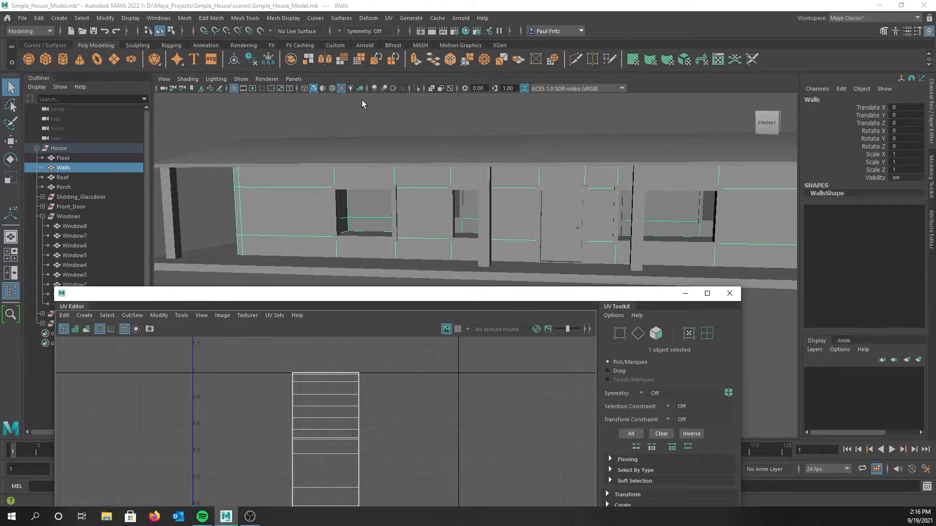
pyautogui.click(367, 130)
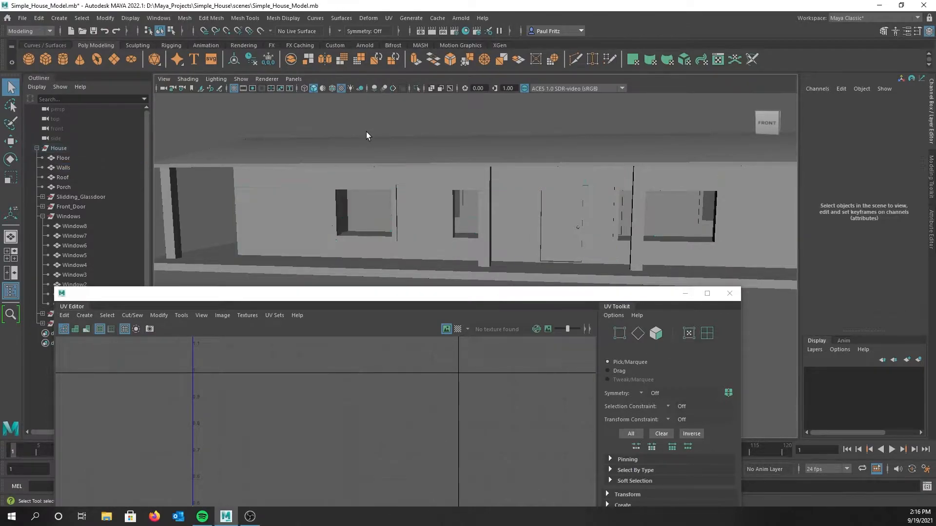
pyautogui.click(373, 180)
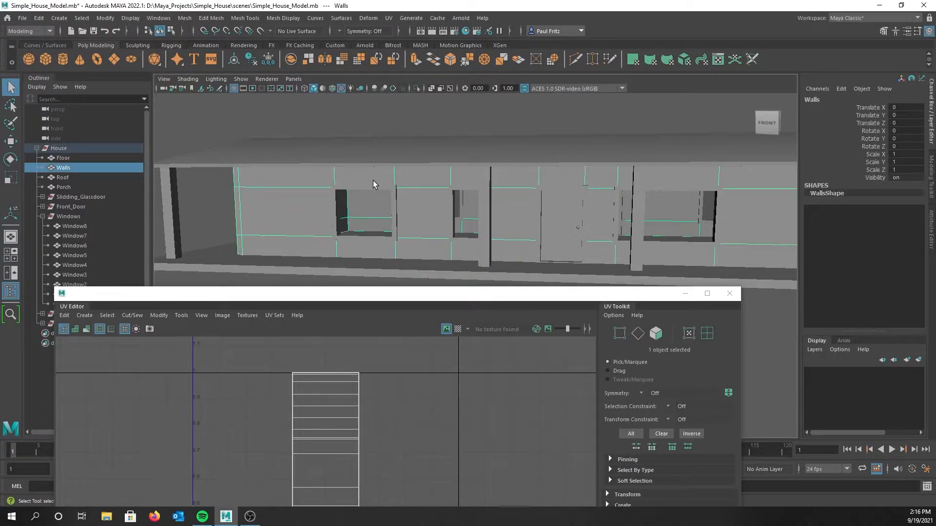
# Step: Return the Walls mesh to object selection, isolate it in the viewport and place the UV Editor clear of it
pyautogui.moveTo(367, 132); pyautogui.dragTo(408, 121, button='right')
pyautogui.hotkey('ctrl', '1')
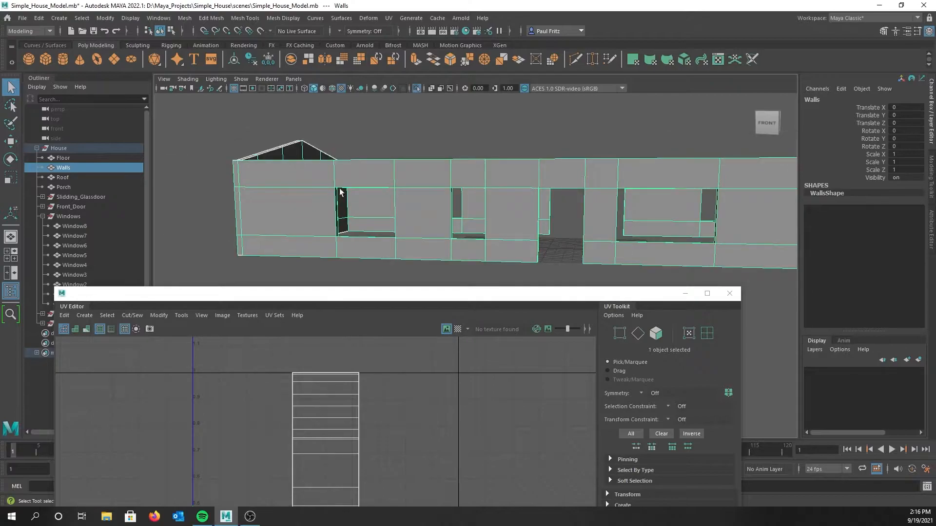
pyautogui.keyDown('alt'); pyautogui.moveTo(496, 141); pyautogui.dragTo(444, 169); pyautogui.keyUp('alt')
pyautogui.moveTo(332, 300); pyautogui.dragTo(305, 433)
# Step: Examine the isolated walls at the gable ends, the outer corners and the interior behind the back wall
pyautogui.keyDown('alt'); pyautogui.moveTo(359, 299); pyautogui.dragTo(493, 235); pyautogui.keyUp('alt')
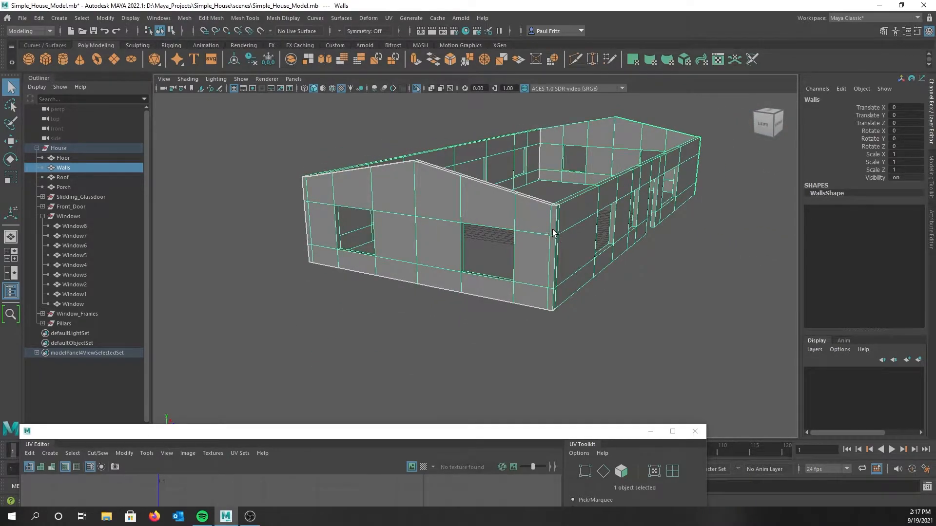
pyautogui.keyDown('alt'); pyautogui.moveTo(417, 205); pyautogui.dragTo(437, 223); pyautogui.keyUp('alt')
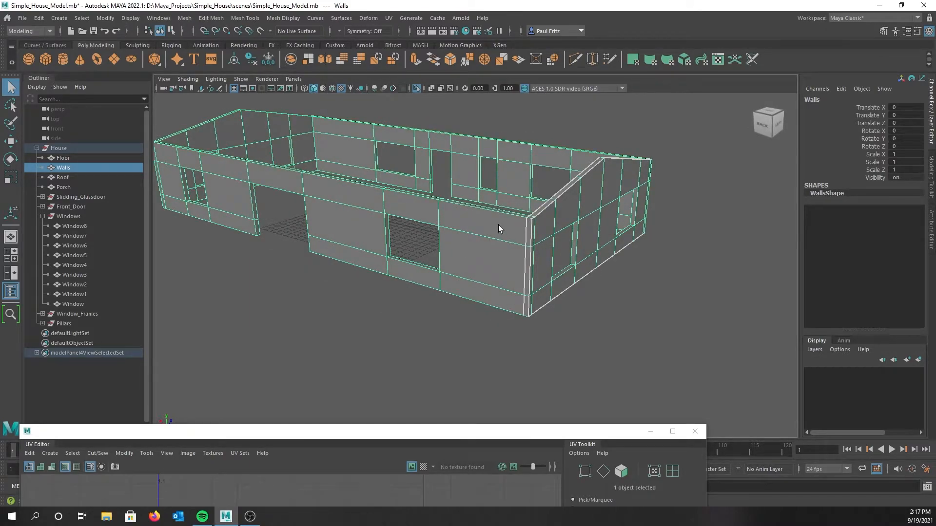
pyautogui.moveTo(504, 227)
pyautogui.keyDown('alt'); pyautogui.mouseDown()
pyautogui.moveTo(545, 225)
pyautogui.moveTo(536, 211)
pyautogui.moveTo(512, 216)
pyautogui.mouseUp(); pyautogui.keyUp('alt')
pyautogui.scroll(3, 544, 224)
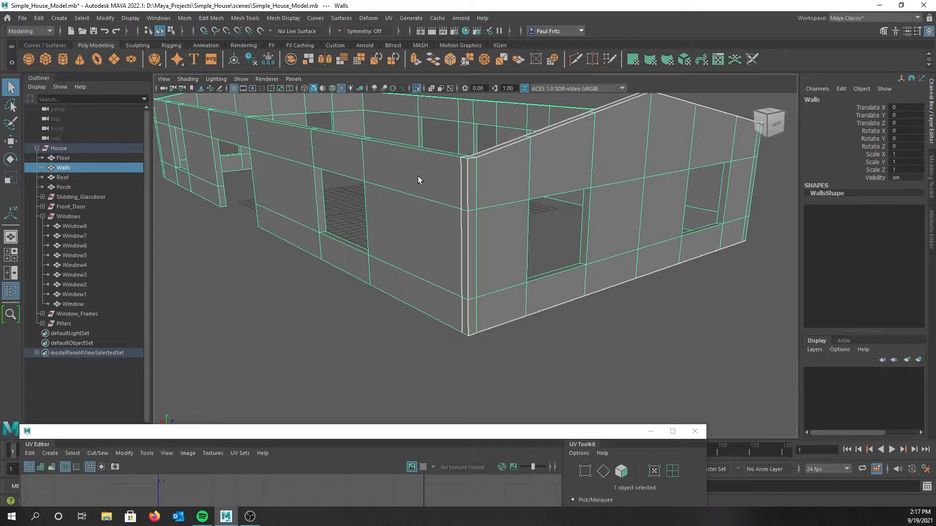
pyautogui.scroll(-3, 413, 175)
pyautogui.keyDown('alt'); pyautogui.moveTo(417, 186); pyautogui.dragTo(417, 252); pyautogui.keyUp('alt')
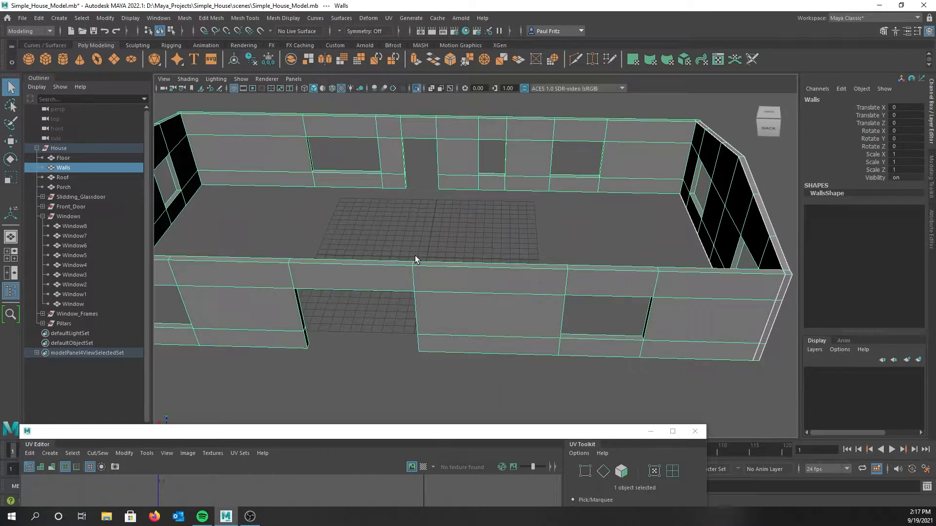
# Step: Select the whole UV shell of the Walls mesh in the UV Editor and create an automatic UV mapping for it
pyautogui.moveTo(379, 440); pyautogui.dragTo(449, 74)
pyautogui.moveTo(259, 146); pyautogui.dragTo(220, 140, button='right')
pyautogui.moveTo(179, 111); pyautogui.dragTo(535, 444)
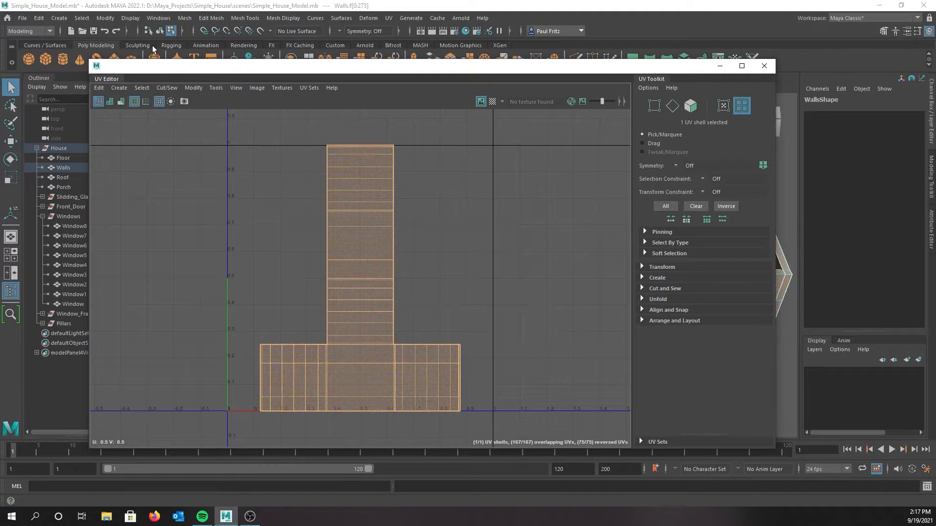
pyautogui.click(122, 91)
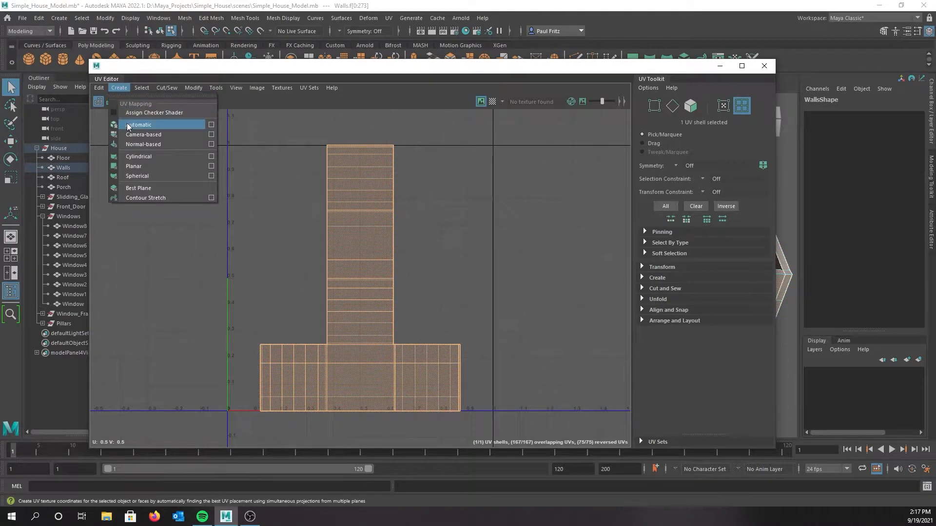
pyautogui.click(128, 125)
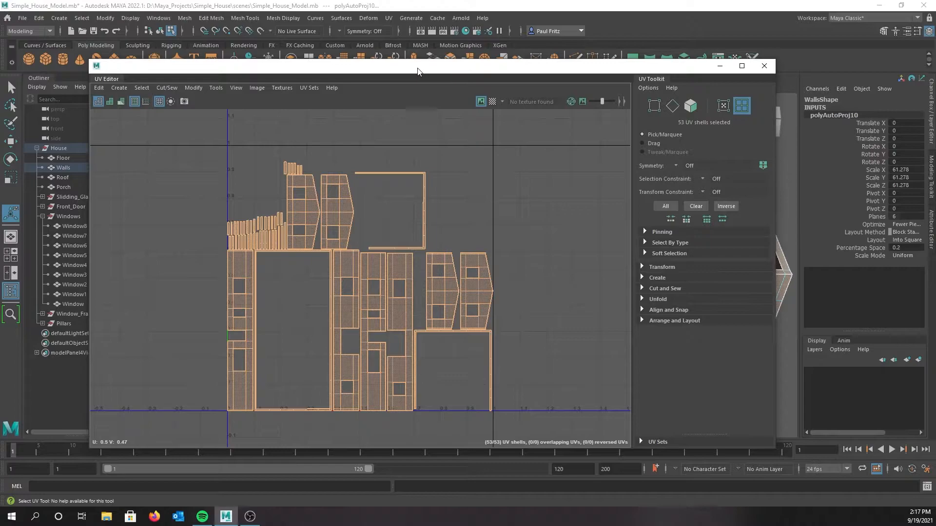
# Step: Set the UV Editor aside, examine the projected walls from the back and the gable end, and clear the selection
pyautogui.moveTo(419, 66); pyautogui.dragTo(0, 56)
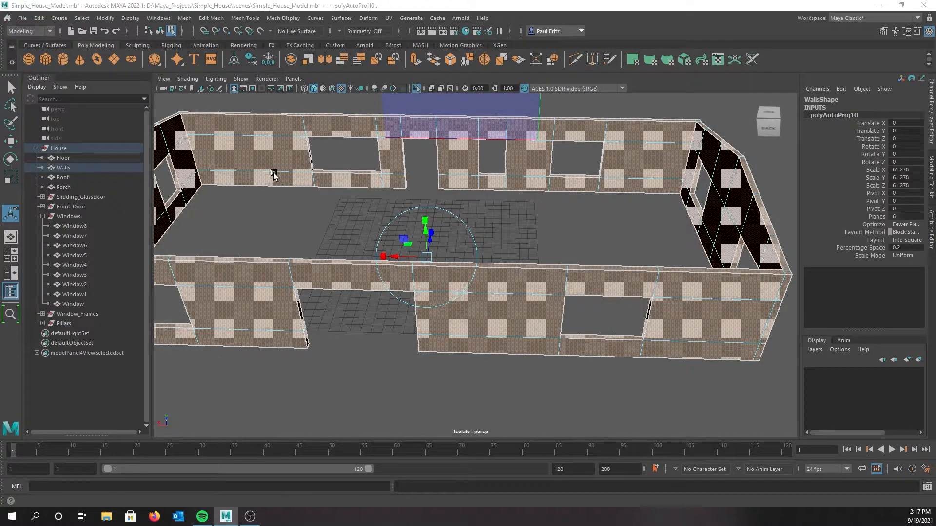
pyautogui.keyDown('alt'); pyautogui.moveTo(278, 180); pyautogui.dragTo(315, 178); pyautogui.keyUp('alt')
pyautogui.keyDown('alt'); pyautogui.moveTo(335, 190); pyautogui.dragTo(465, 219, button='middle'); pyautogui.keyUp('alt')
pyautogui.keyDown('alt'); pyautogui.moveTo(391, 249); pyautogui.dragTo(370, 251); pyautogui.keyUp('alt')
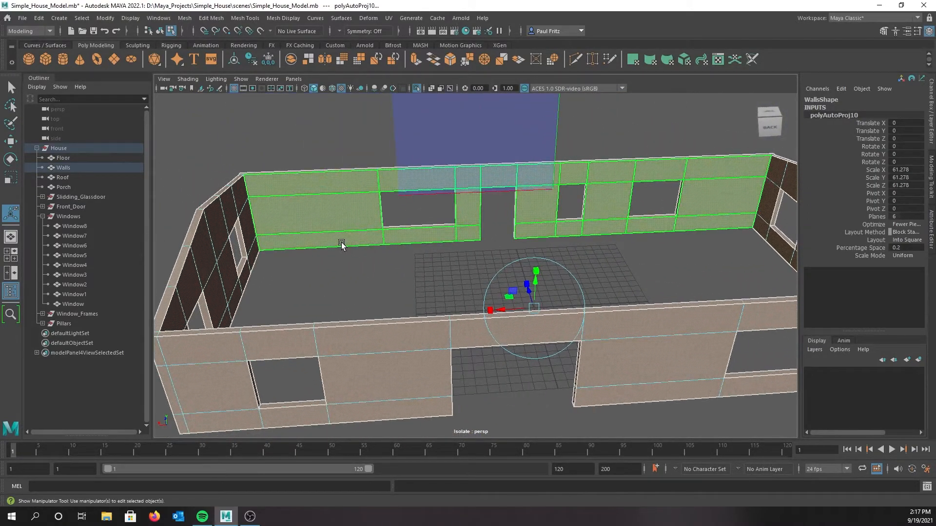
pyautogui.scroll(-3, 344, 249)
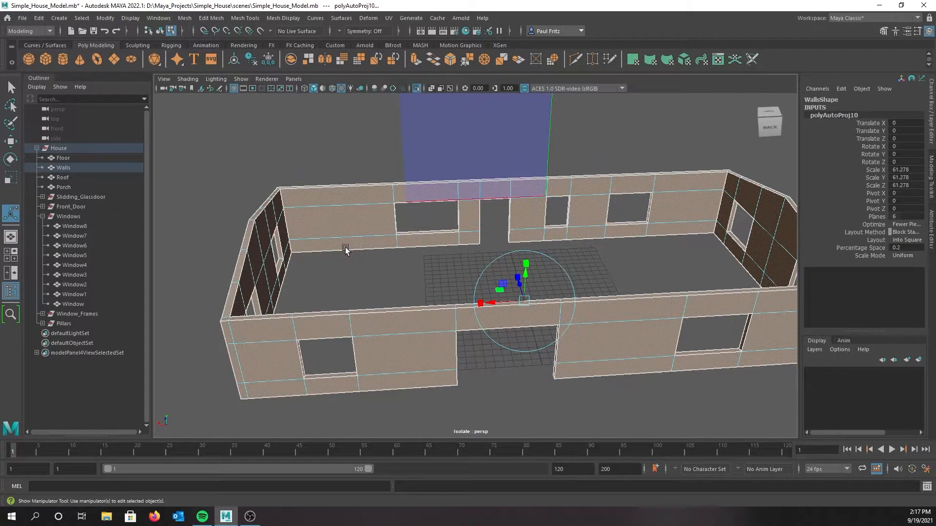
pyautogui.keyDown('alt'); pyautogui.moveTo(398, 264); pyautogui.dragTo(382, 296); pyautogui.keyUp('alt')
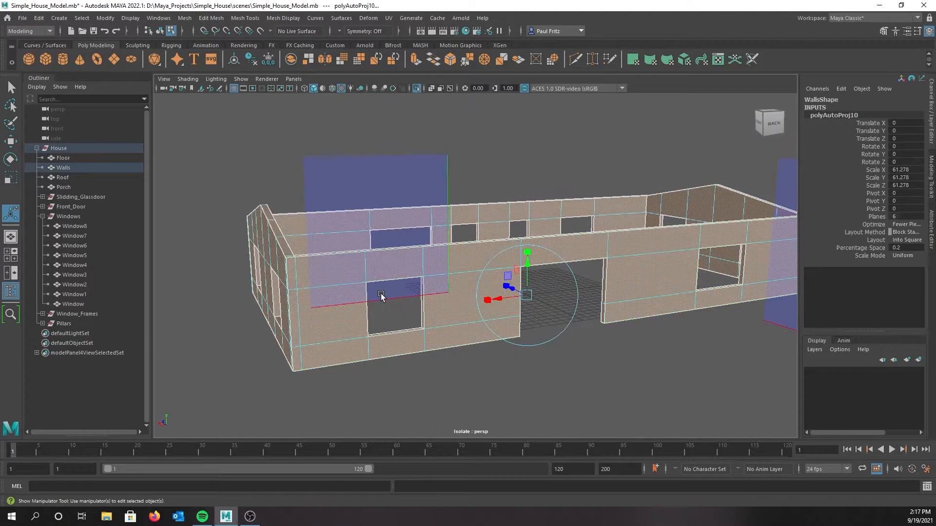
pyautogui.keyDown('alt'); pyautogui.moveTo(293, 300); pyautogui.dragTo(291, 343); pyautogui.keyUp('alt')
pyautogui.click(416, 157)
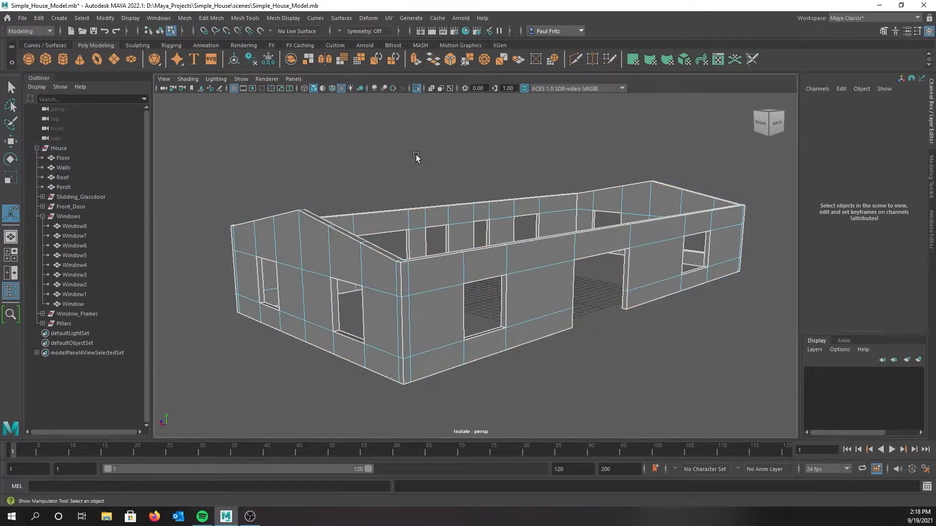
# Step: Examine how the UV shells divide the walls along the back, the top rim, the gable end and the front
pyautogui.keyDown('alt'); pyautogui.moveTo(441, 300); pyautogui.dragTo(372, 258); pyautogui.keyUp('alt')
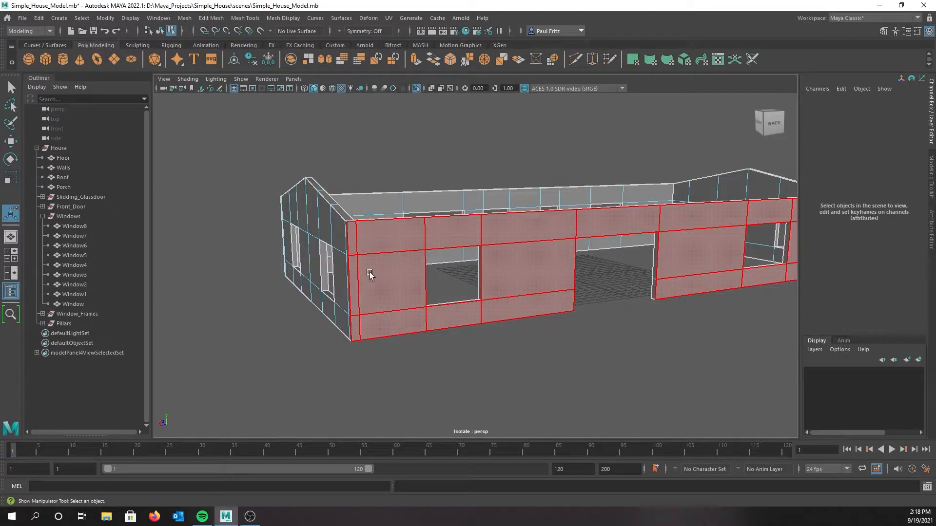
pyautogui.keyDown('alt'); pyautogui.moveTo(363, 277); pyautogui.dragTo(453, 294); pyautogui.keyUp('alt')
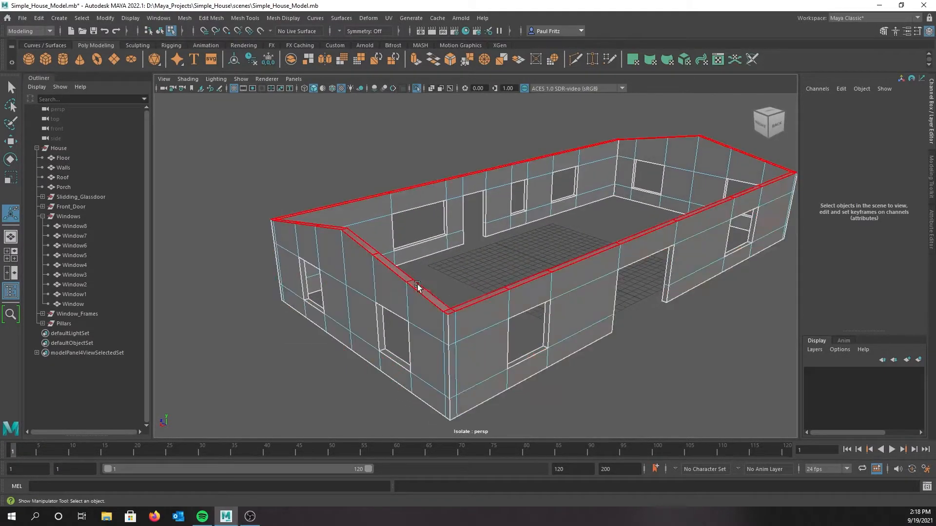
pyautogui.keyDown('alt'); pyautogui.moveTo(578, 314); pyautogui.dragTo(514, 299); pyautogui.keyUp('alt')
pyautogui.keyDown('alt'); pyautogui.moveTo(726, 283); pyautogui.dragTo(572, 294, button='middle'); pyautogui.keyUp('alt')
pyautogui.keyDown('alt'); pyautogui.moveTo(571, 294); pyautogui.dragTo(591, 283); pyautogui.keyUp('alt')
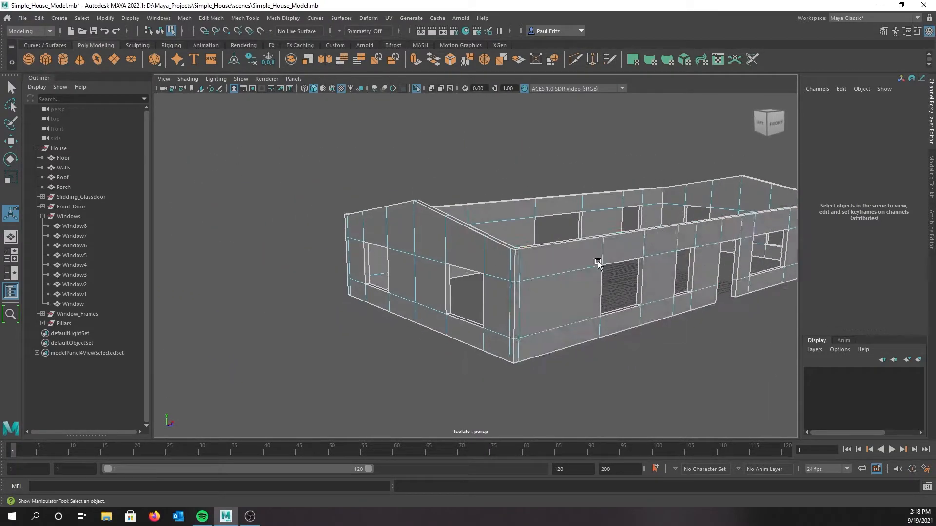
pyautogui.keyDown('alt'); pyautogui.moveTo(516, 284); pyautogui.dragTo(477, 278); pyautogui.keyUp('alt')
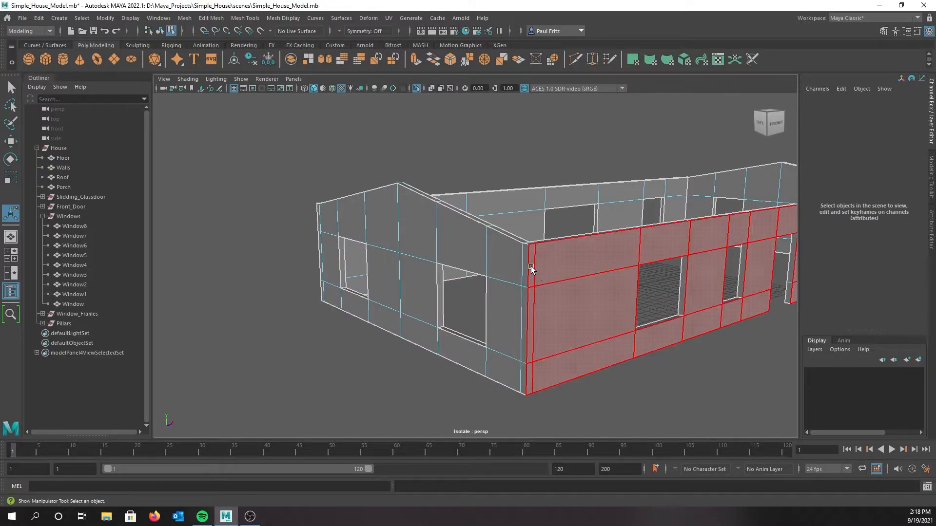
pyautogui.scroll(-2, 608, 255)
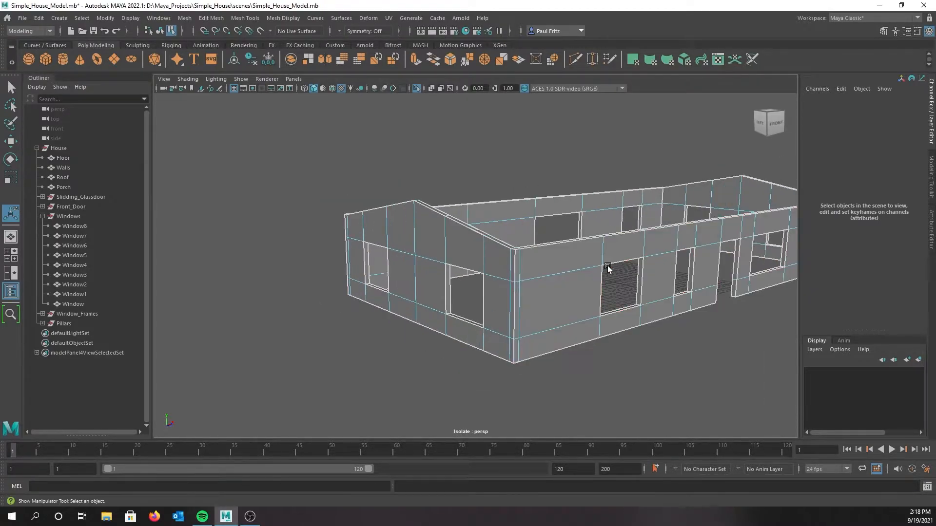
pyautogui.keyDown('alt'); pyautogui.moveTo(606, 251); pyautogui.dragTo(422, 258); pyautogui.keyUp('alt')
pyautogui.moveTo(587, 252)
pyautogui.keyDown('alt'); pyautogui.mouseDown()
pyautogui.moveTo(637, 251)
pyautogui.moveTo(571, 248)
pyautogui.mouseUp(); pyautogui.keyUp('alt')
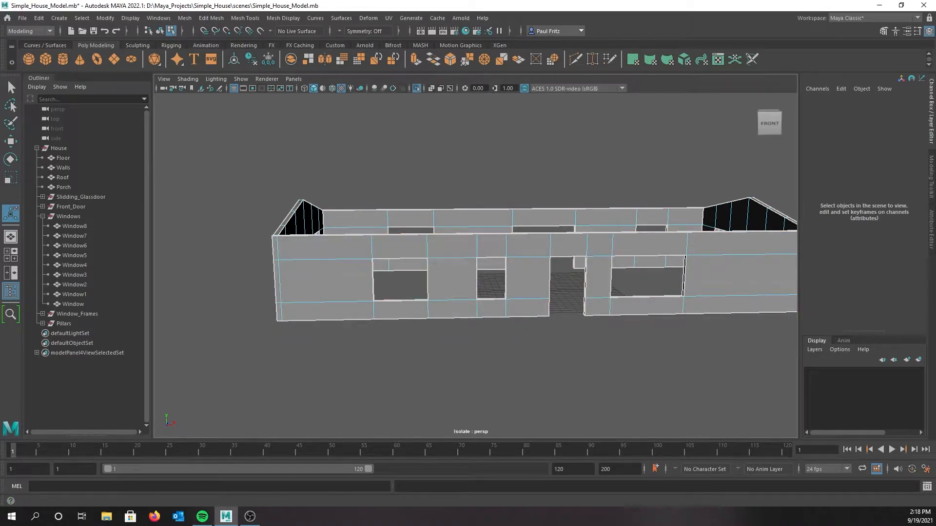
# Step: Review the walls' shell layout in the UV Editor and examine the front and back wall shells up to the house corners
pyautogui.moveTo(0, 85); pyautogui.dragTo(331, 87)
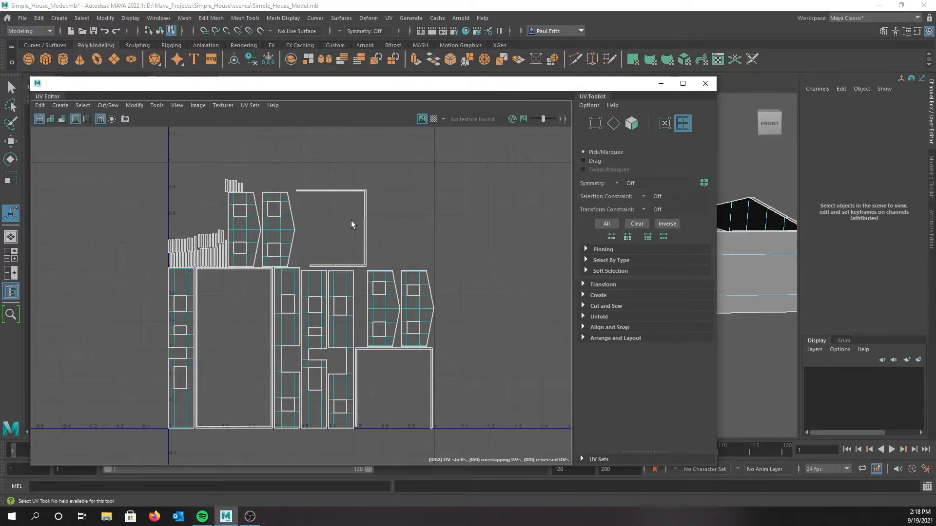
pyautogui.moveTo(406, 85); pyautogui.dragTo(0, 73)
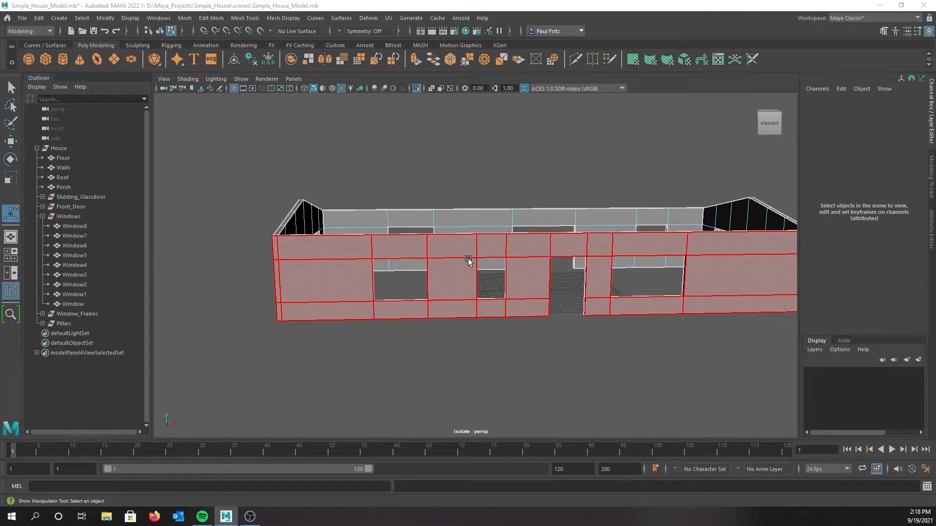
pyautogui.keyDown('alt'); pyautogui.moveTo(476, 260); pyautogui.dragTo(385, 233, button='middle'); pyautogui.keyUp('alt')
pyautogui.keyDown('alt'); pyautogui.moveTo(420, 242); pyautogui.dragTo(428, 250); pyautogui.keyUp('alt')
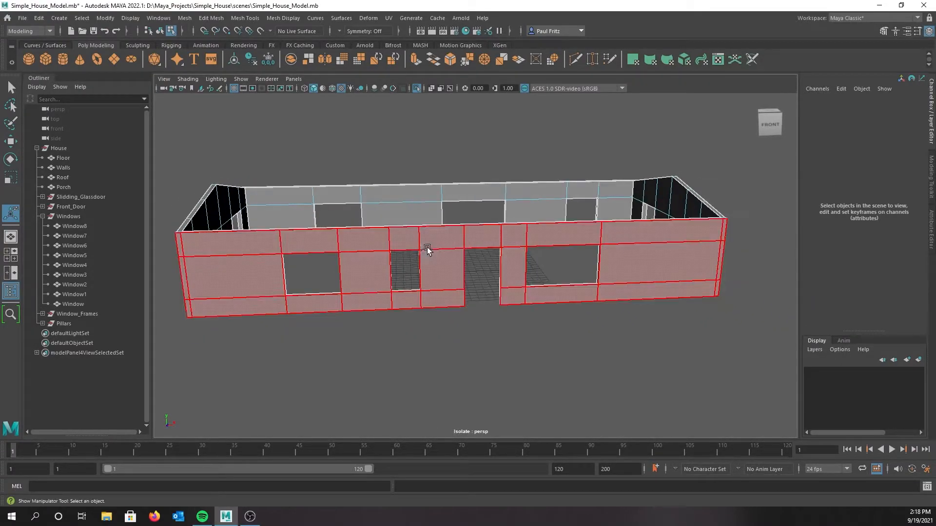
pyautogui.keyDown('alt'); pyautogui.moveTo(689, 261); pyautogui.dragTo(609, 255); pyautogui.keyUp('alt')
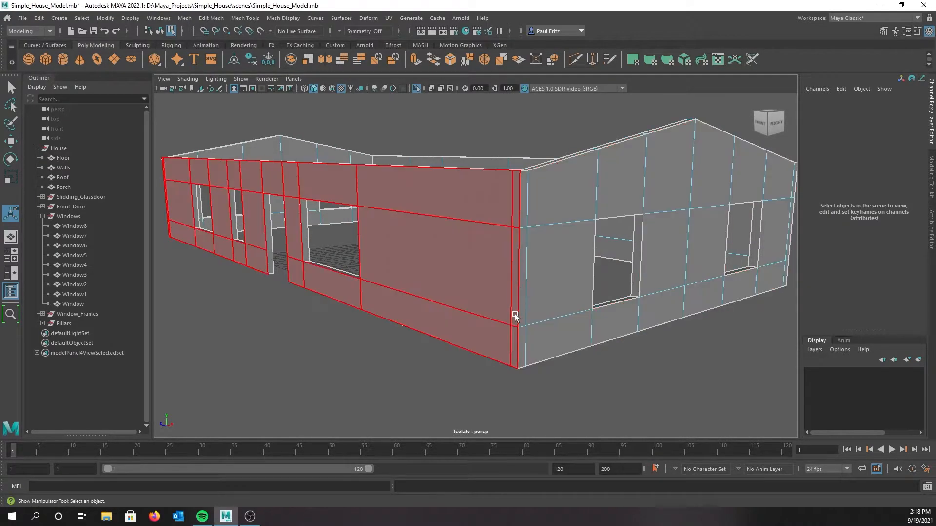
pyautogui.scroll(-2, 546, 303)
pyautogui.keyDown('alt'); pyautogui.moveTo(622, 264); pyautogui.dragTo(477, 210); pyautogui.keyUp('alt')
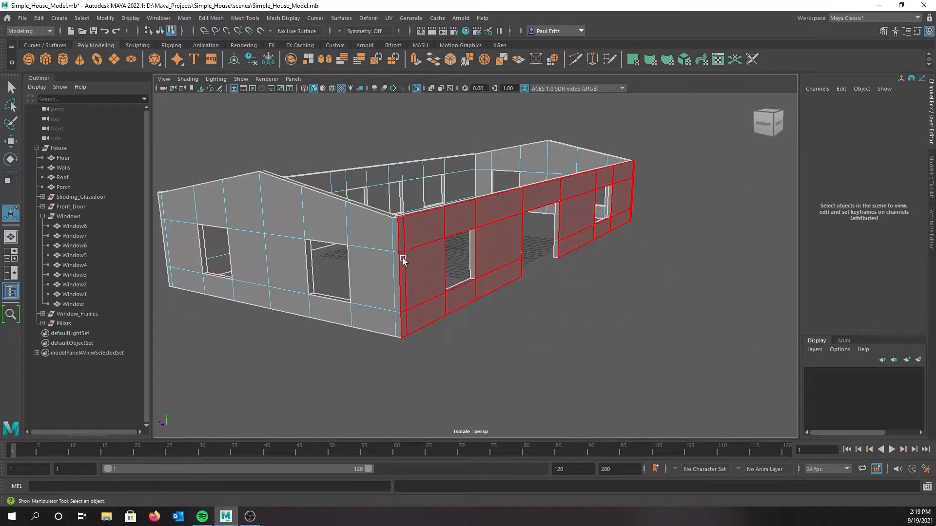
pyautogui.keyDown('alt'); pyautogui.moveTo(385, 245); pyautogui.dragTo(489, 268); pyautogui.keyUp('alt')
pyautogui.keyDown('alt'); pyautogui.moveTo(409, 274); pyautogui.dragTo(439, 265); pyautogui.keyUp('alt')
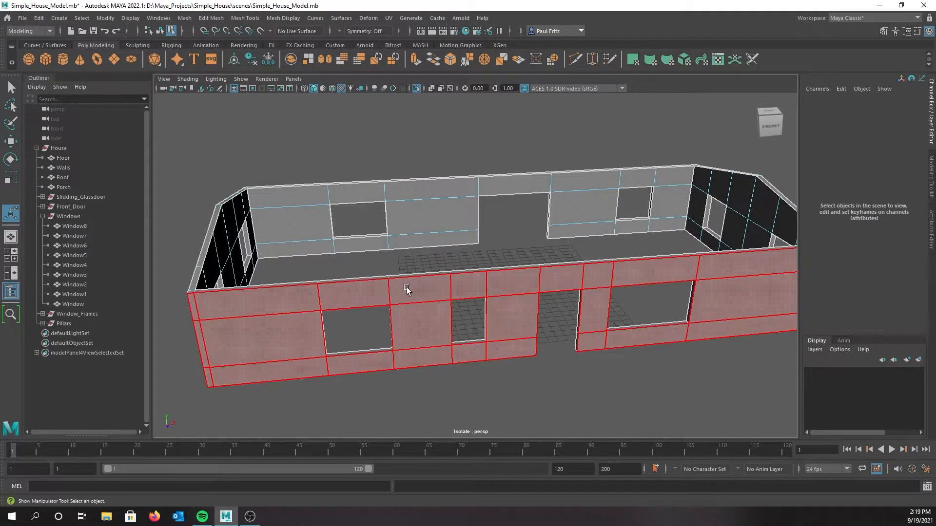
# Step: Examine the front wall's door and window openings up close and the whole wall enclosure from above
pyautogui.keyDown('alt'); pyautogui.moveTo(406, 292); pyautogui.dragTo(438, 249); pyautogui.keyUp('alt')
pyautogui.keyDown('alt'); pyautogui.moveTo(437, 249); pyautogui.dragTo(491, 257, button='right'); pyautogui.keyUp('alt')
pyautogui.keyDown('alt'); pyautogui.moveTo(522, 262); pyautogui.dragTo(466, 262); pyautogui.keyUp('alt')
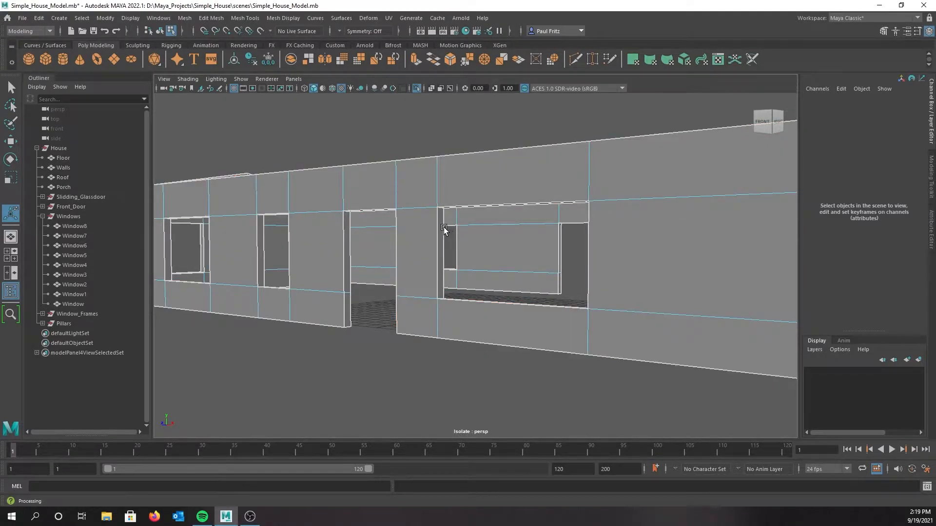
pyautogui.keyDown('alt'); pyautogui.moveTo(476, 217); pyautogui.dragTo(495, 283); pyautogui.keyUp('alt')
pyautogui.scroll(-5, 539, 276)
pyautogui.keyDown('alt'); pyautogui.moveTo(510, 262); pyautogui.dragTo(526, 233, button='middle'); pyautogui.keyUp('alt')
pyautogui.scroll(-2, 507, 247)
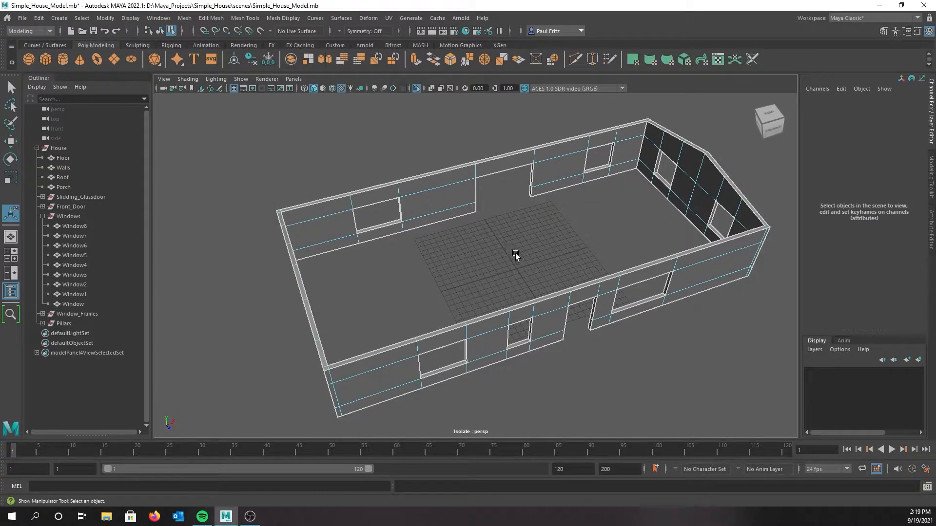
# Step: Examine the sill and inner edge faces of the large front window opening and the neighbouring door opening
pyautogui.keyDown('alt'); pyautogui.moveTo(511, 253); pyautogui.dragTo(531, 242); pyautogui.keyUp('alt')
pyautogui.keyDown('alt'); pyautogui.moveTo(530, 242); pyautogui.dragTo(518, 226, button='middle'); pyautogui.keyUp('alt')
pyautogui.scroll(4, 520, 227)
pyautogui.keyDown('alt'); pyautogui.moveTo(537, 222); pyautogui.dragTo(522, 210); pyautogui.keyUp('alt')
pyautogui.keyDown('alt'); pyautogui.moveTo(515, 206); pyautogui.dragTo(396, 162, button='middle'); pyautogui.keyUp('alt')
pyautogui.scroll(4, 517, 259)
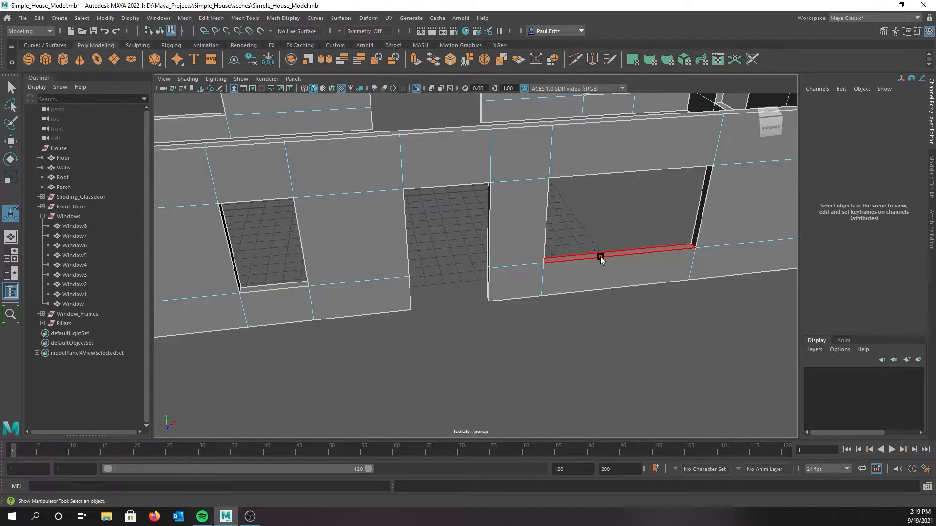
pyautogui.keyDown('alt'); pyautogui.moveTo(681, 223); pyautogui.dragTo(659, 204); pyautogui.keyUp('alt')
pyautogui.keyDown('alt'); pyautogui.moveTo(658, 205); pyautogui.dragTo(658, 333, button='middle'); pyautogui.keyUp('alt')
pyautogui.keyDown('alt'); pyautogui.moveTo(616, 287); pyautogui.dragTo(608, 234); pyautogui.keyUp('alt')
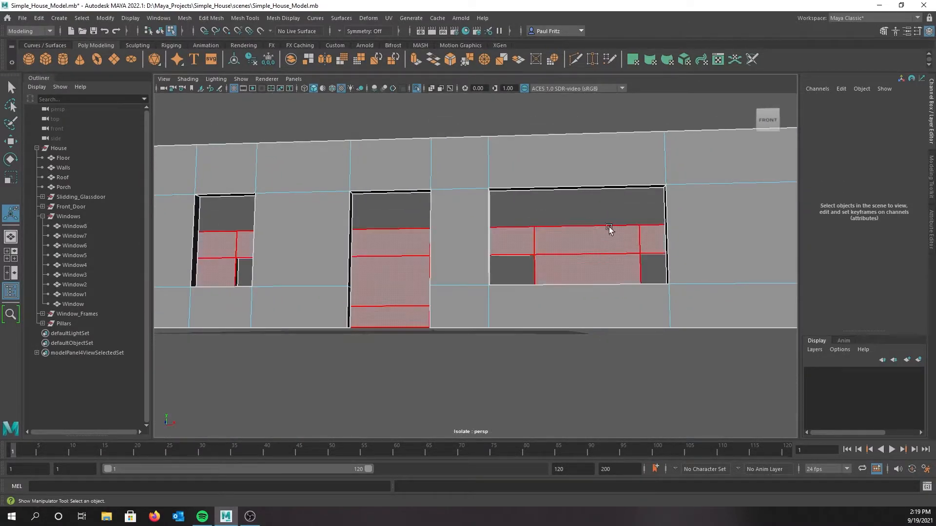
pyautogui.keyDown('alt'); pyautogui.moveTo(535, 202); pyautogui.dragTo(451, 222); pyautogui.keyUp('alt')
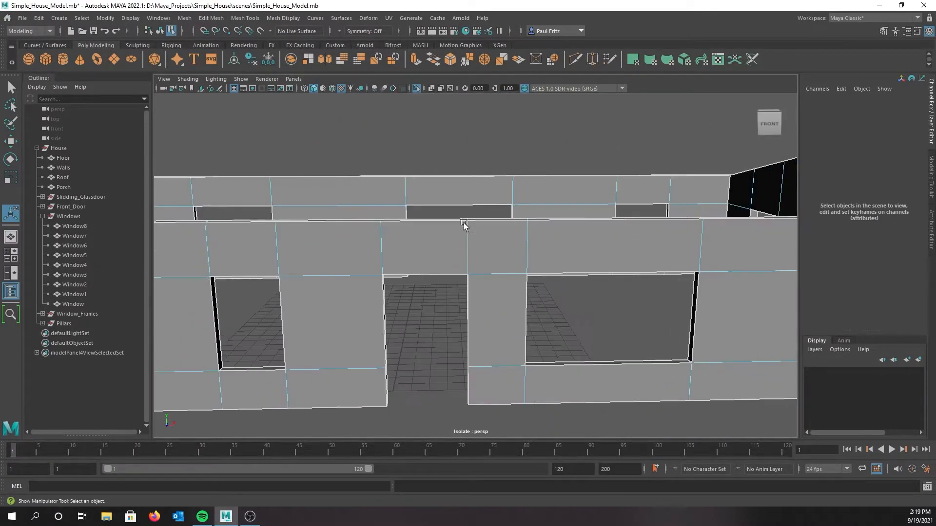
# Step: Examine the front wall shell around its openings from above and below, including the bottom edge faces of the walls
pyautogui.keyDown('alt'); pyautogui.moveTo(547, 238); pyautogui.dragTo(433, 201, button='middle'); pyautogui.keyUp('alt')
pyautogui.keyDown('alt'); pyautogui.moveTo(433, 202); pyautogui.dragTo(463, 204); pyautogui.keyUp('alt')
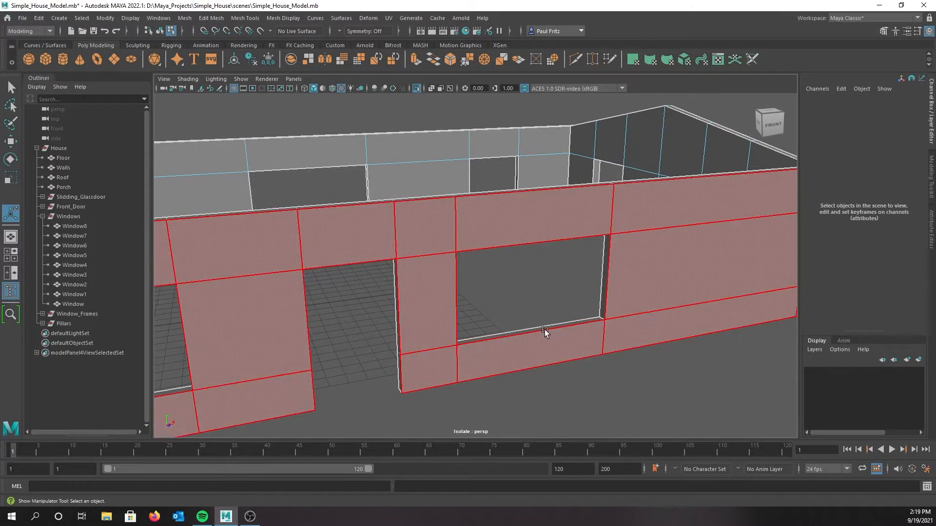
pyautogui.keyDown('alt'); pyautogui.moveTo(552, 287); pyautogui.dragTo(560, 296, button='middle'); pyautogui.keyUp('alt')
pyautogui.keyDown('alt'); pyautogui.moveTo(545, 282); pyautogui.dragTo(364, 255); pyautogui.keyUp('alt')
pyautogui.keyDown('alt'); pyautogui.moveTo(321, 245); pyautogui.dragTo(337, 251, button='middle'); pyautogui.keyUp('alt')
pyautogui.keyDown('alt'); pyautogui.moveTo(337, 251); pyautogui.dragTo(413, 249); pyautogui.keyUp('alt')
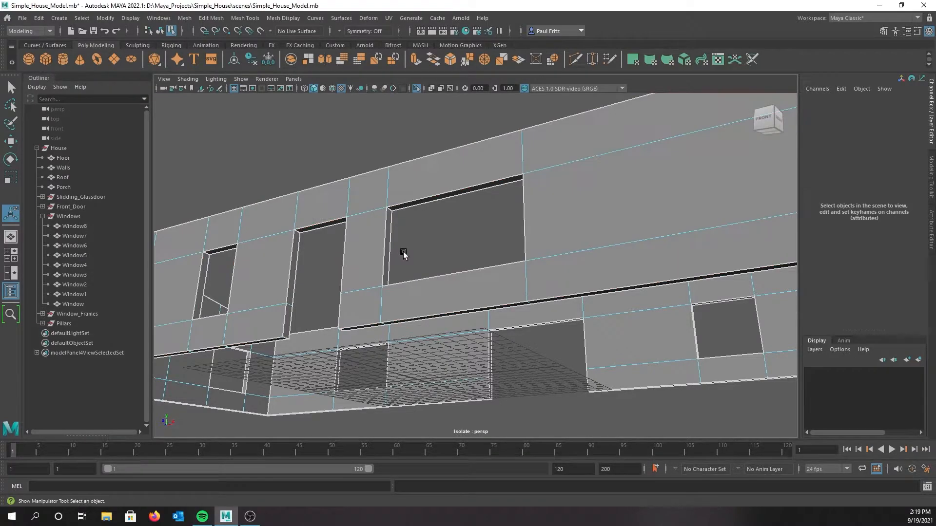
pyautogui.keyDown('alt'); pyautogui.moveTo(347, 262); pyautogui.dragTo(411, 309); pyautogui.keyUp('alt')
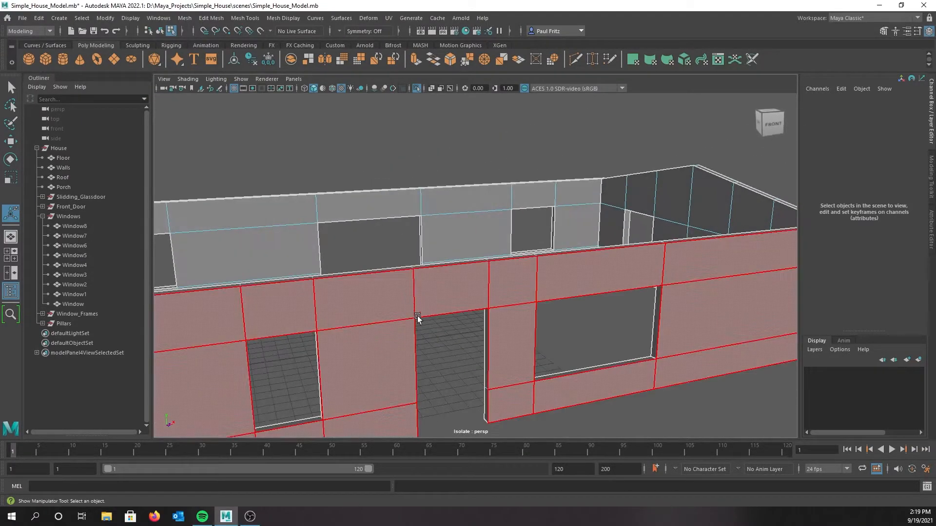
pyautogui.keyDown('alt'); pyautogui.moveTo(379, 238); pyautogui.dragTo(403, 244); pyautogui.keyUp('alt')
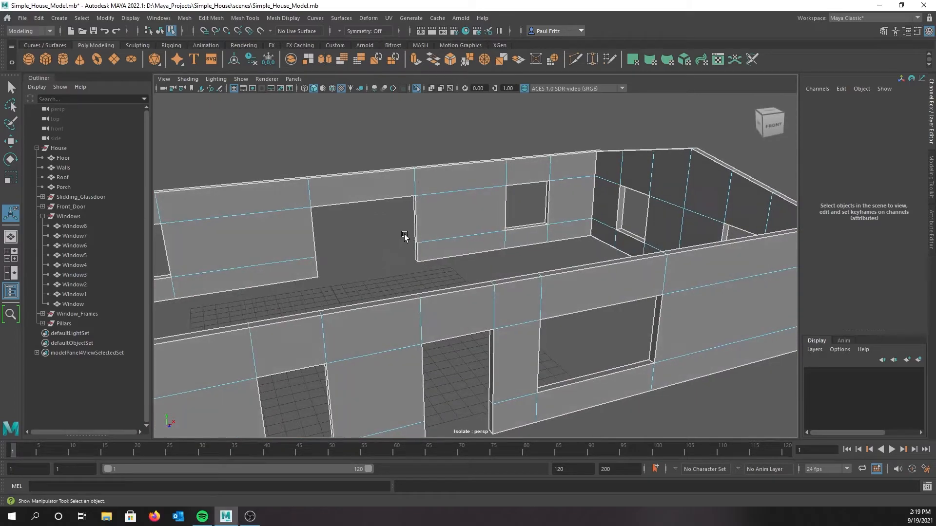
pyautogui.keyDown('alt'); pyautogui.moveTo(496, 319); pyautogui.dragTo(495, 255); pyautogui.keyUp('alt')
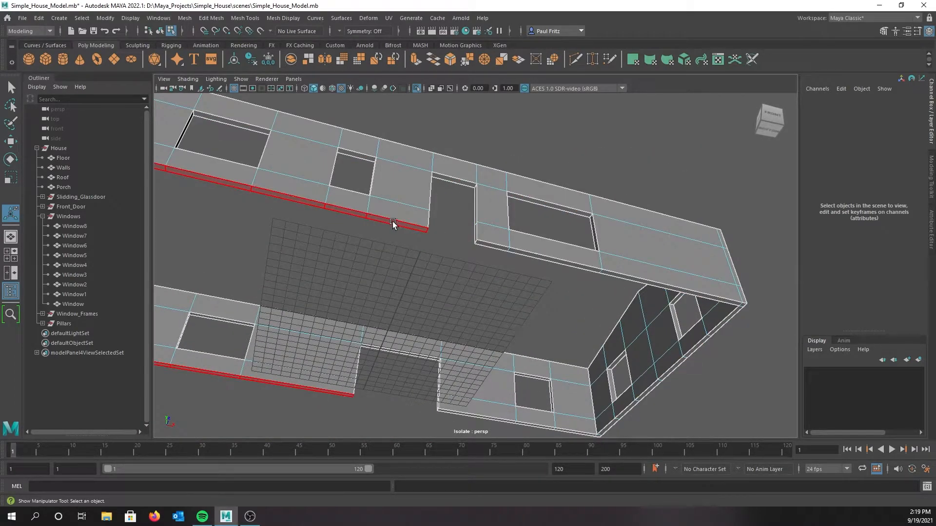
# Step: Move the two U-shaped edge shells and the large rectangular frame shell out of the 0–1 UV tile, beyond its U=1 edge
pyautogui.keyDown('alt'); pyautogui.moveTo(355, 259); pyautogui.dragTo(359, 296); pyautogui.keyUp('alt')
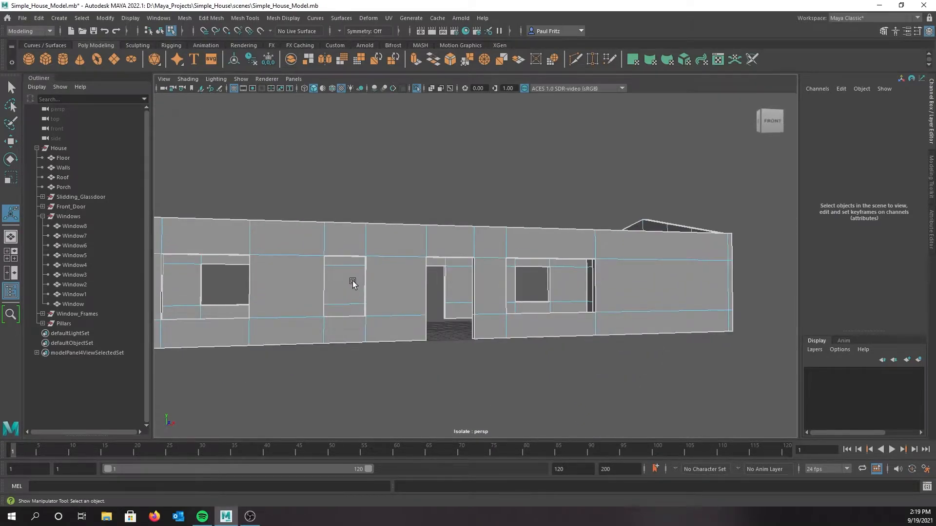
pyautogui.keyDown('alt'); pyautogui.moveTo(353, 282); pyautogui.dragTo(434, 281, button='middle'); pyautogui.keyUp('alt')
pyautogui.keyDown('alt'); pyautogui.moveTo(328, 243); pyautogui.dragTo(357, 261); pyautogui.keyUp('alt')
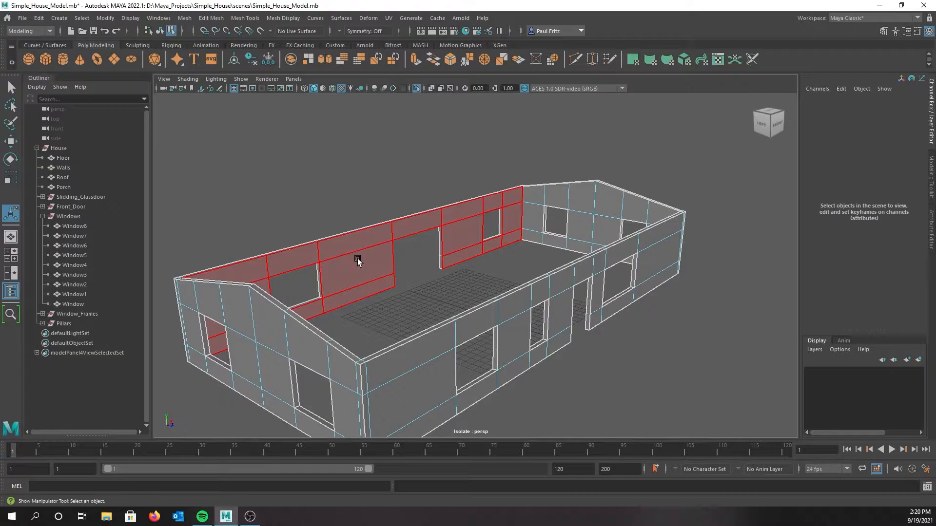
pyautogui.moveTo(0, 100); pyautogui.dragTo(323, 93)
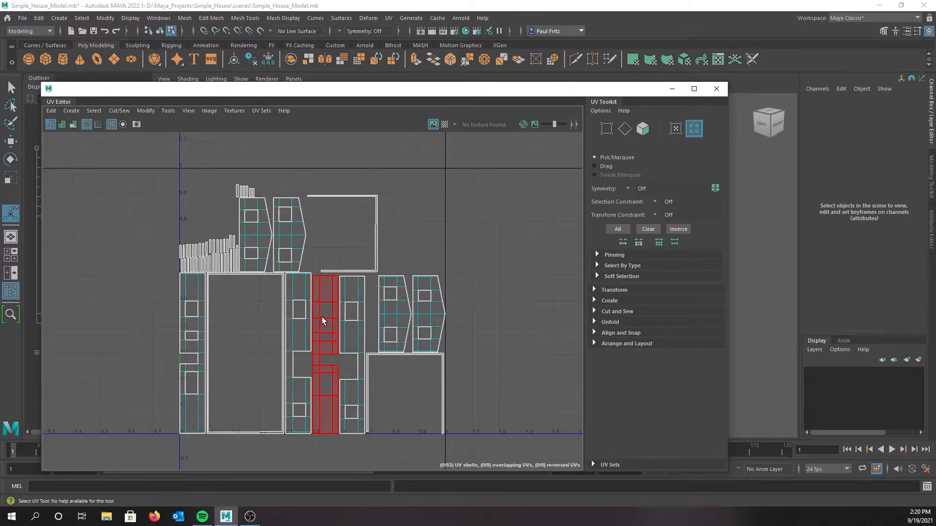
pyautogui.click(376, 217)
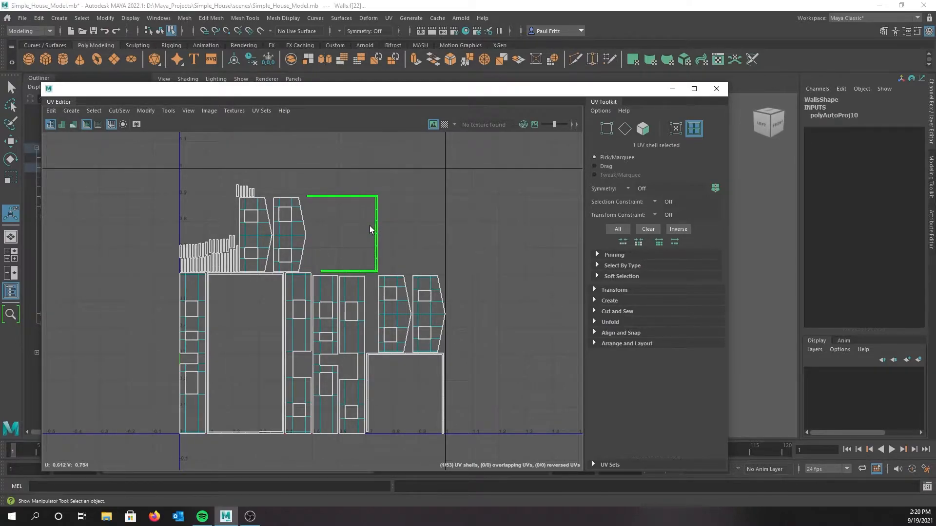
pyautogui.press('w')
pyautogui.moveTo(343, 233); pyautogui.dragTo(495, 215)
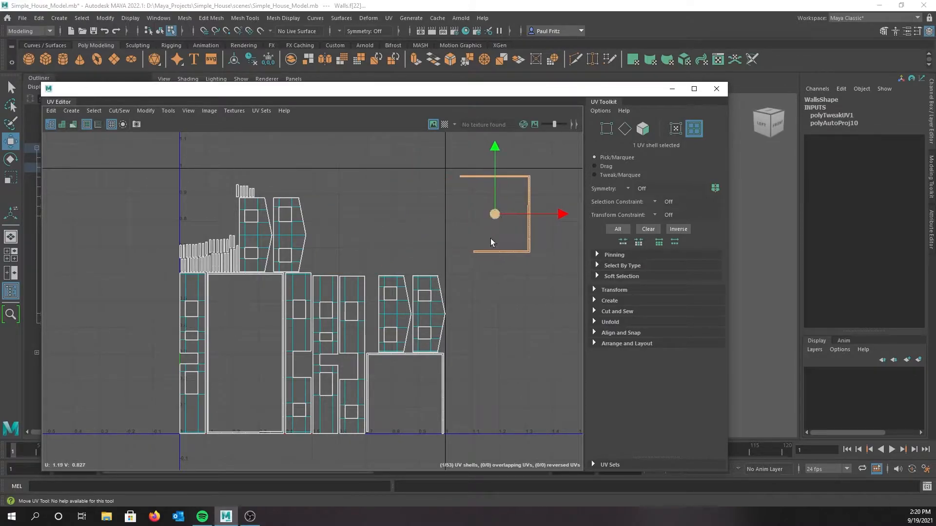
pyautogui.click(443, 375)
pyautogui.moveTo(405, 396); pyautogui.dragTo(510, 300)
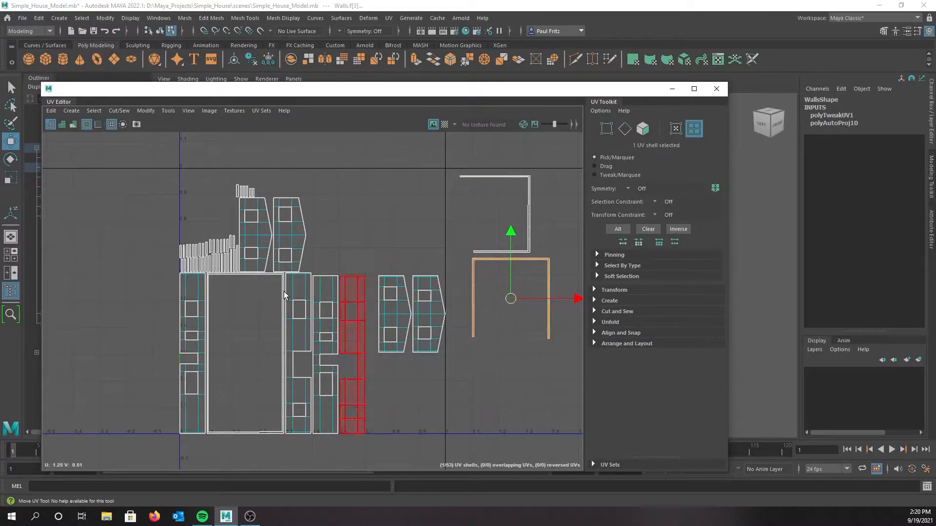
pyautogui.click(216, 373)
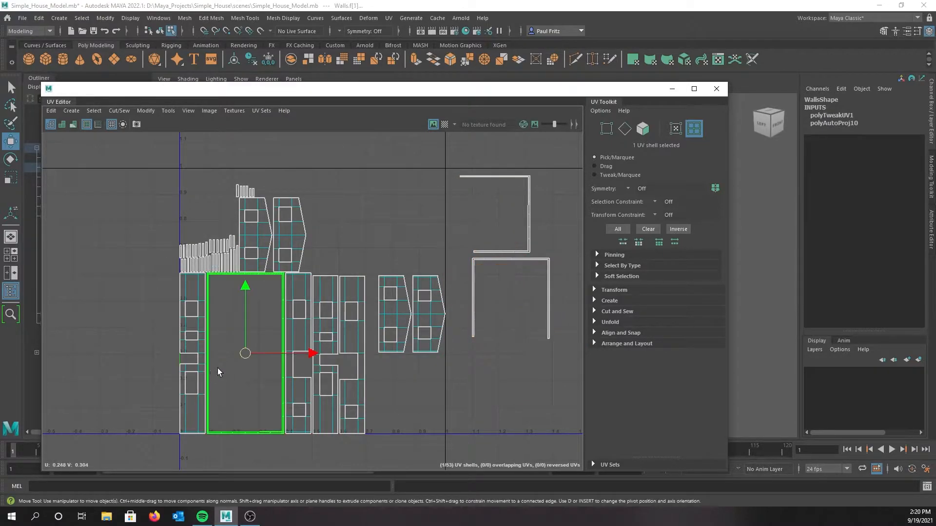
pyautogui.moveTo(245, 353); pyautogui.dragTo(591, 338)
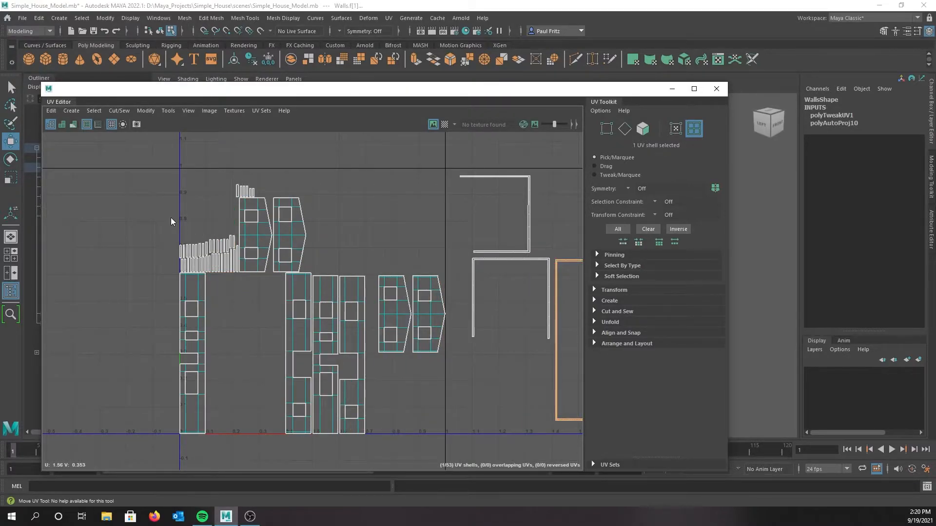
# Step: Move both clusters of small strip shells out of the 0–1 UV tile, placing them near the edge shells
pyautogui.moveTo(158, 220); pyautogui.dragTo(237, 271)
pyautogui.scroll(-3, 233, 270)
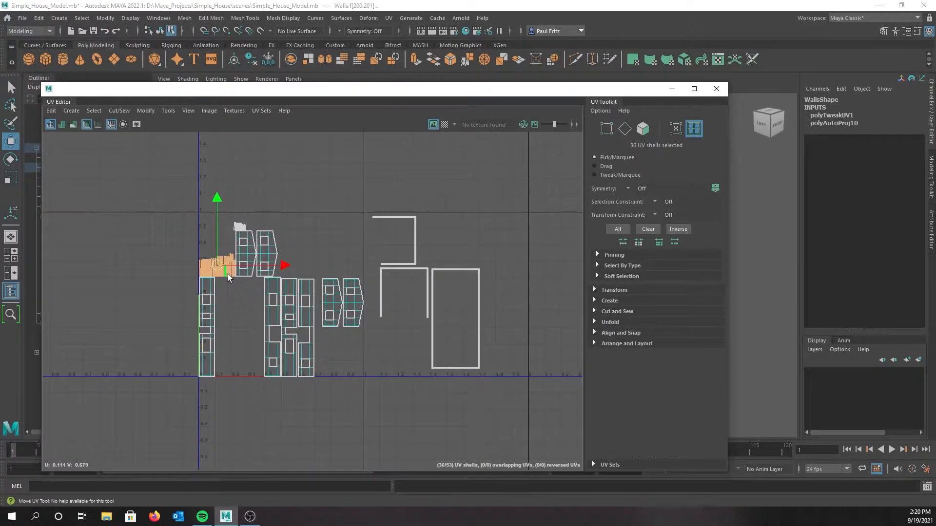
pyautogui.moveTo(219, 264); pyautogui.dragTo(507, 224)
pyautogui.scroll(2, 217, 205)
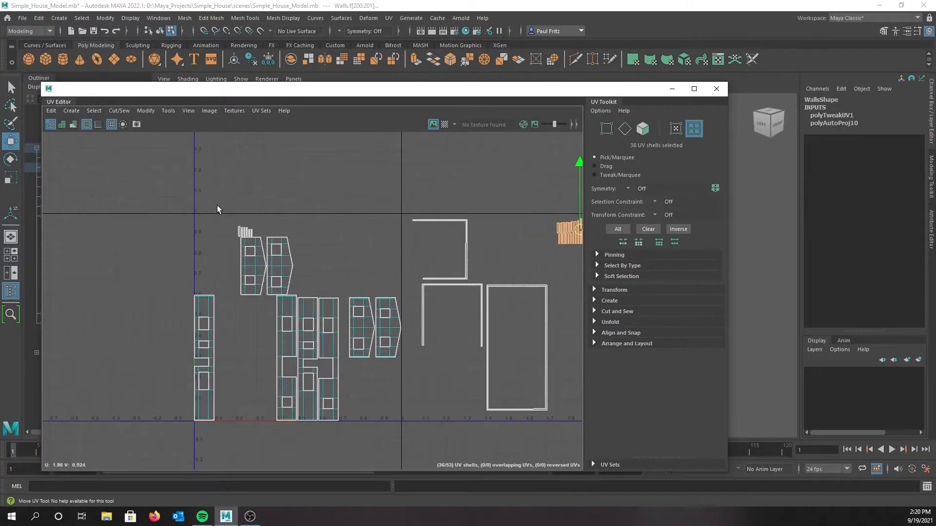
pyautogui.moveTo(246, 222); pyautogui.dragTo(548, 255)
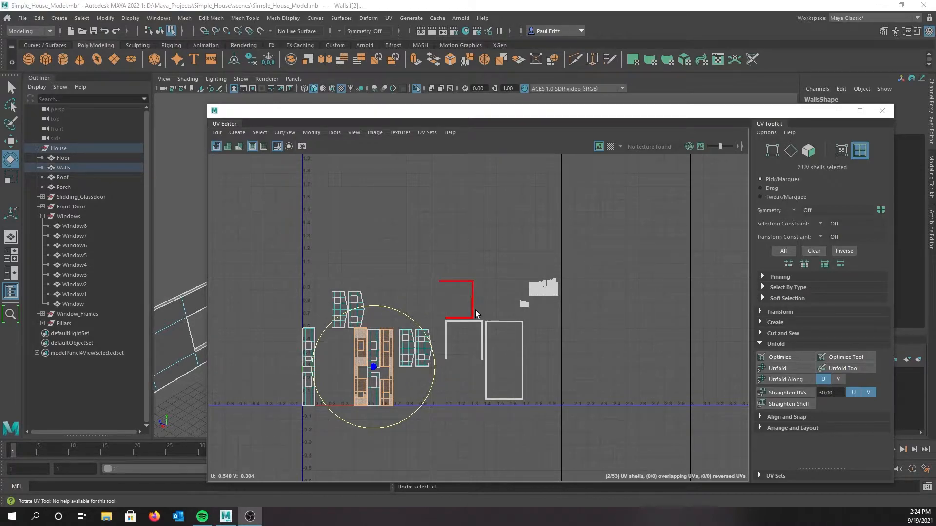
# Step: Move the front wall's inner-face shell and one gable wall's inner-face shell above the 0–1 UV tile
pyautogui.scroll(4, 359, 338)
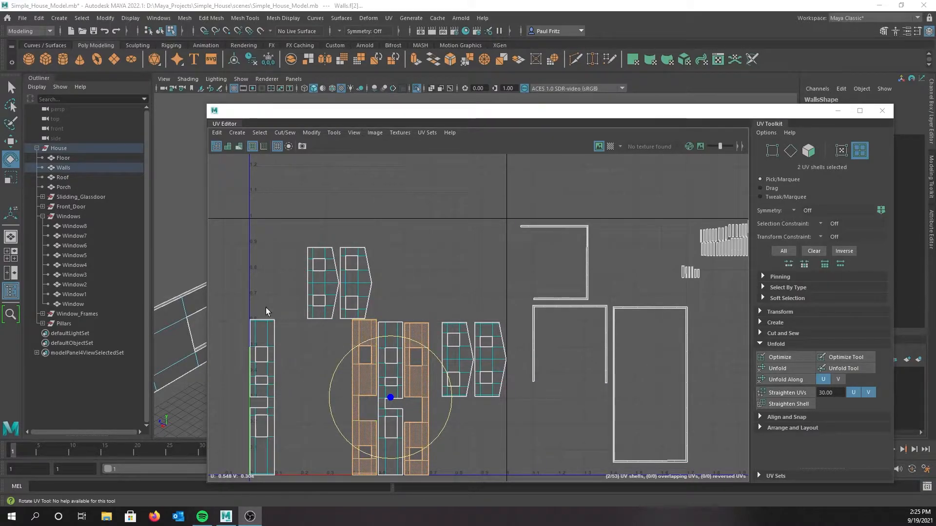
pyautogui.moveTo(376, 116); pyautogui.dragTo(594, 108)
pyautogui.keyDown('alt'); pyautogui.moveTo(312, 293); pyautogui.dragTo(269, 266); pyautogui.keyUp('alt')
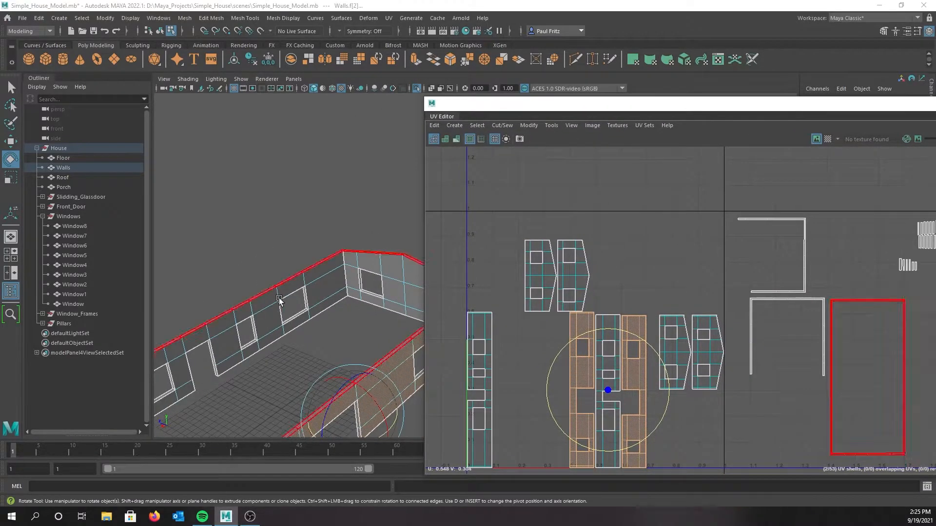
pyautogui.click(321, 285)
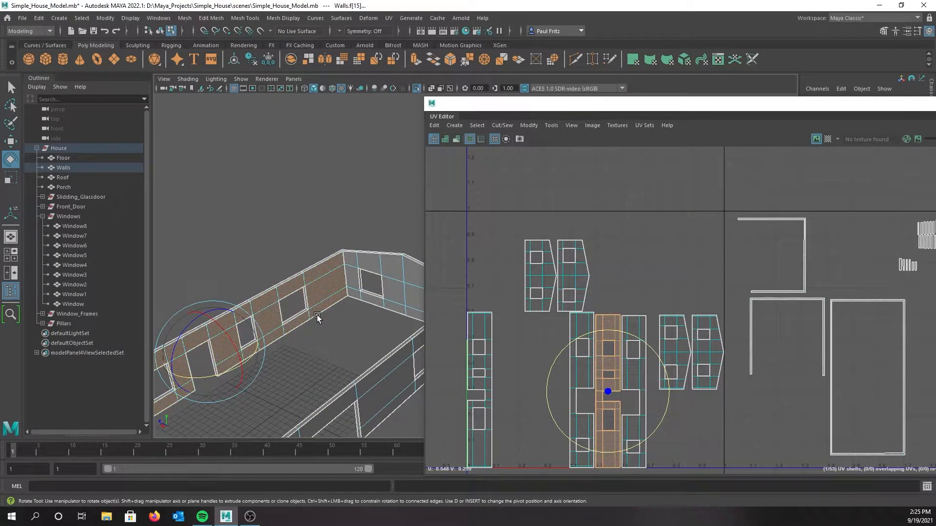
pyautogui.press('w')
pyautogui.scroll(-2, 508, 343)
pyautogui.moveTo(580, 381); pyautogui.dragTo(497, 188)
pyautogui.click(402, 291)
pyautogui.moveTo(558, 289); pyautogui.dragTo(574, 193)
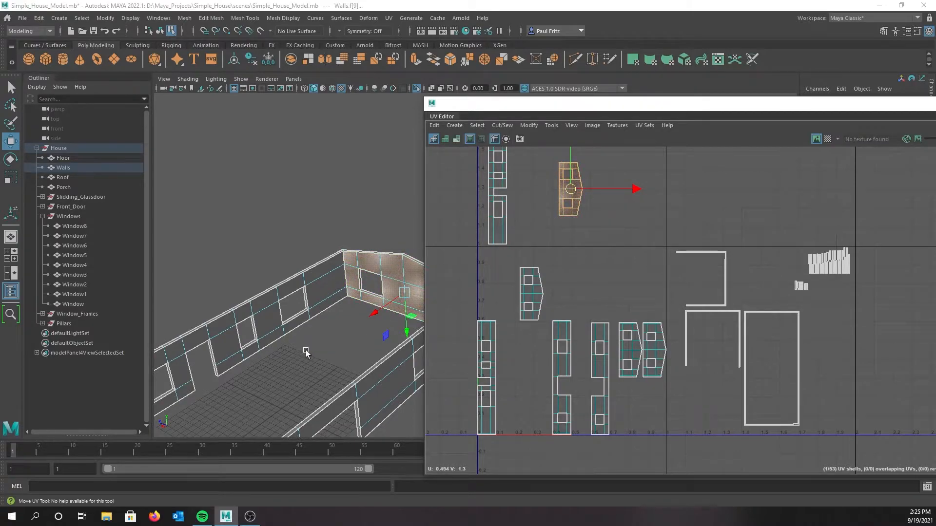
# Step: Move the inner-face shells of the wide-opening back wall and the remaining gable wall above the 0–1 UV tile
pyautogui.keyDown('alt'); pyautogui.moveTo(295, 356); pyautogui.dragTo(125, 320); pyautogui.keyUp('alt')
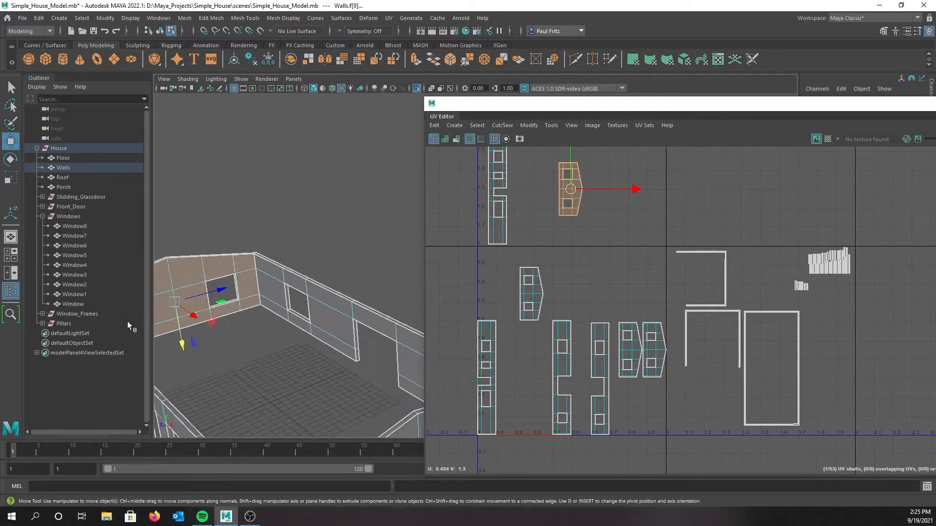
pyautogui.click(339, 307)
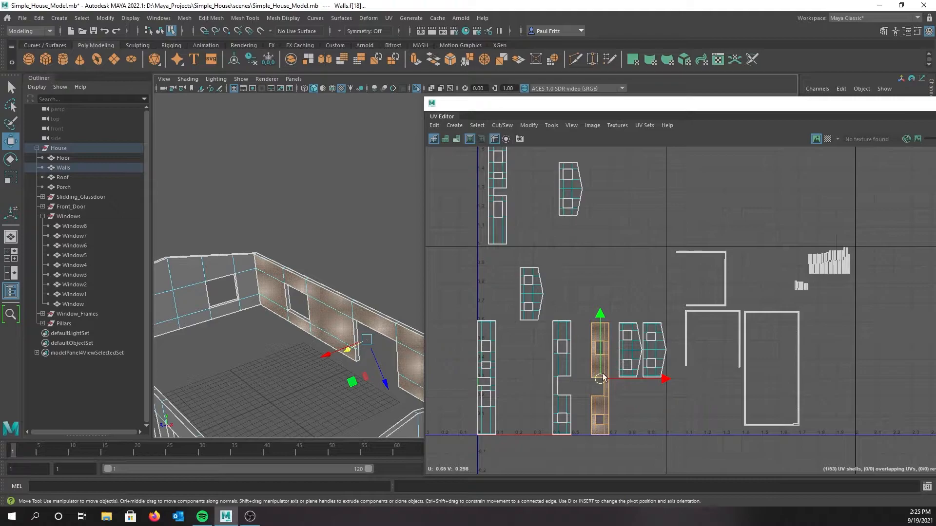
pyautogui.moveTo(603, 381); pyautogui.dragTo(635, 188)
pyautogui.keyDown('alt'); pyautogui.moveTo(209, 358); pyautogui.dragTo(309, 349); pyautogui.keyUp('alt')
pyautogui.keyDown('alt'); pyautogui.moveTo(341, 348); pyautogui.dragTo(232, 361, button='middle'); pyautogui.keyUp('alt')
pyautogui.keyDown('alt'); pyautogui.moveTo(268, 375); pyautogui.dragTo(337, 367); pyautogui.keyUp('alt')
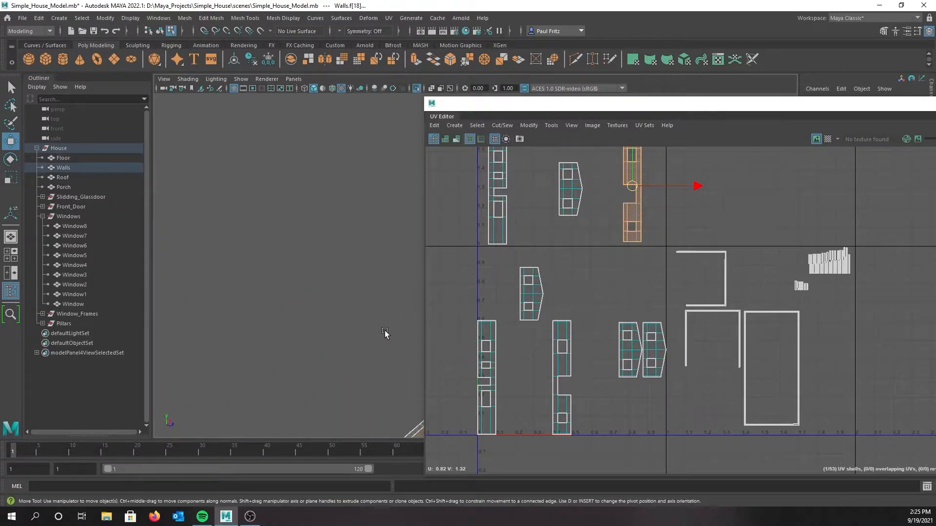
pyautogui.keyDown('alt'); pyautogui.moveTo(385, 334); pyautogui.dragTo(173, 309, button='middle'); pyautogui.keyUp('alt')
pyautogui.click(342, 267)
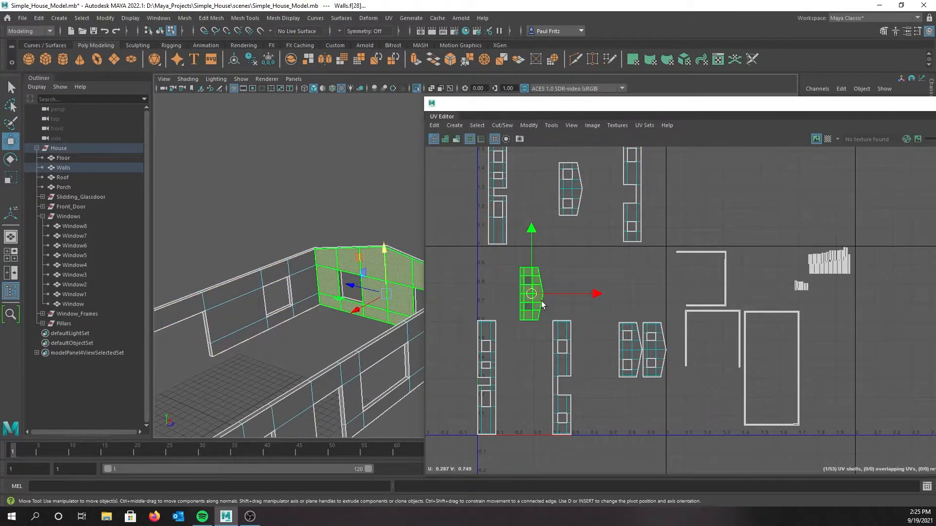
pyautogui.moveTo(533, 295); pyautogui.dragTo(535, 194)
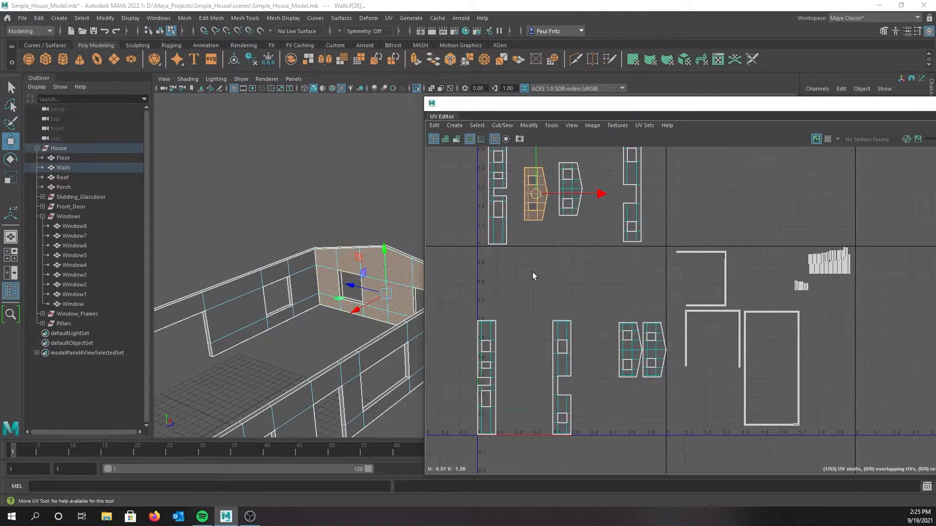
# Step: Rotate the front wall's outer shell 90° counterclockwise and place it along the upper edge of the 0–1 tile
pyautogui.scroll(-1, 526, 285)
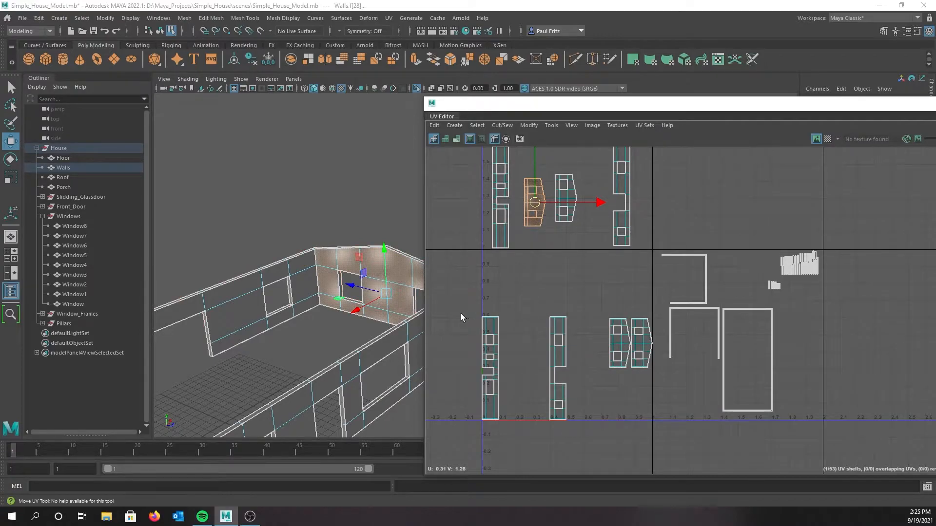
pyautogui.click(489, 327)
pyautogui.scroll(2, 508, 339)
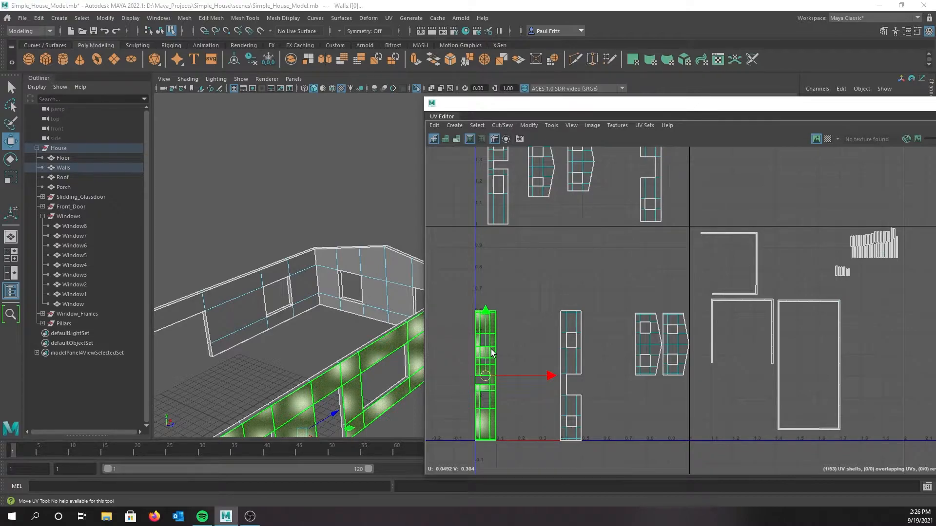
pyautogui.keyDown('shift'); pyautogui.moveTo(492, 353); pyautogui.dragTo(494, 319, button='right'); pyautogui.keyUp('shift')
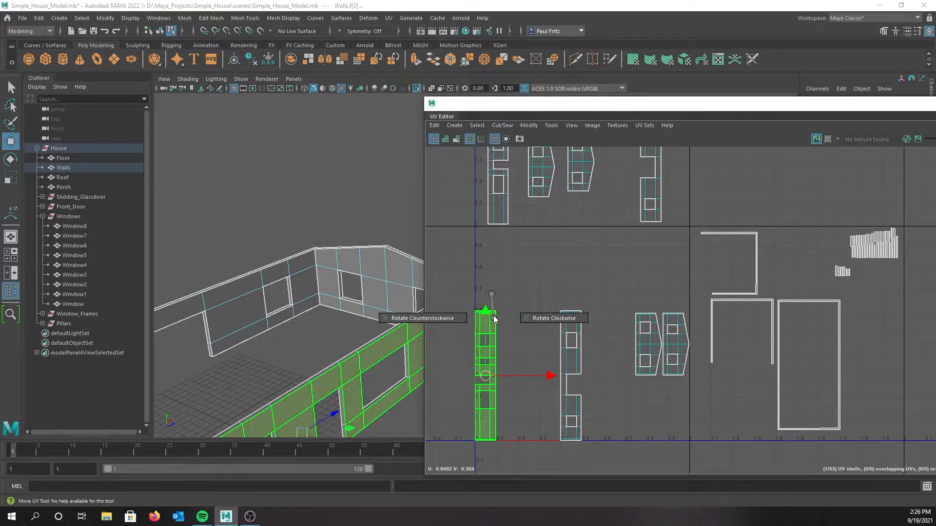
pyautogui.keyDown('shift'); pyautogui.moveTo(494, 319); pyautogui.dragTo(440, 318, button='right'); pyautogui.keyUp('shift')
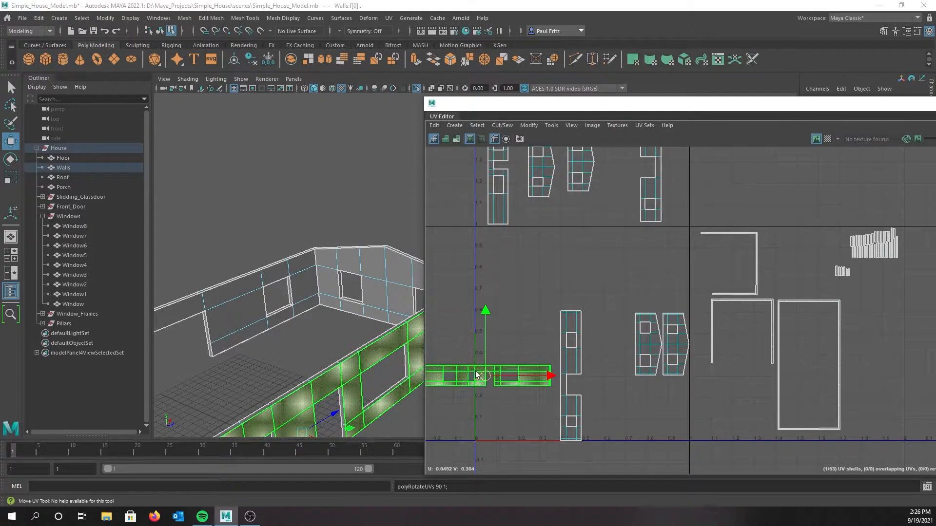
pyautogui.moveTo(485, 375); pyautogui.dragTo(543, 253)
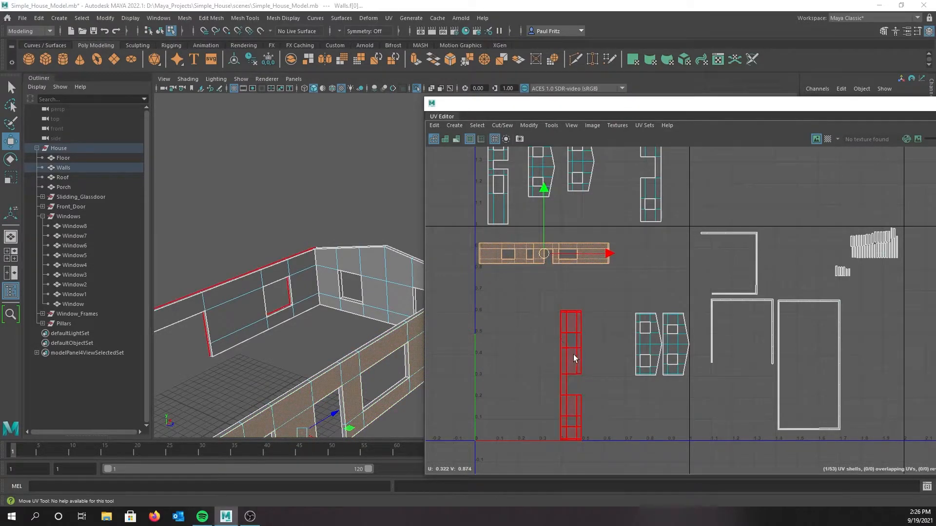
# Step: Undo the stray front shell rotation, rotate the back wall's outer shell 90° clockwise and place it directly below the front wall shell
pyautogui.keyDown('shift'); pyautogui.moveTo(574, 353); pyautogui.dragTo(636, 320, button='right'); pyautogui.keyUp('shift')
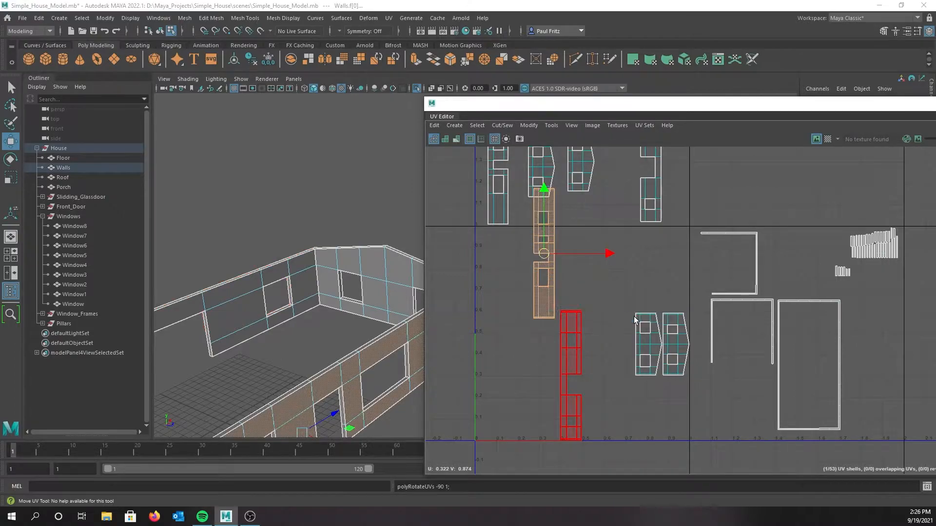
pyautogui.hotkey('ctrl', 'z')
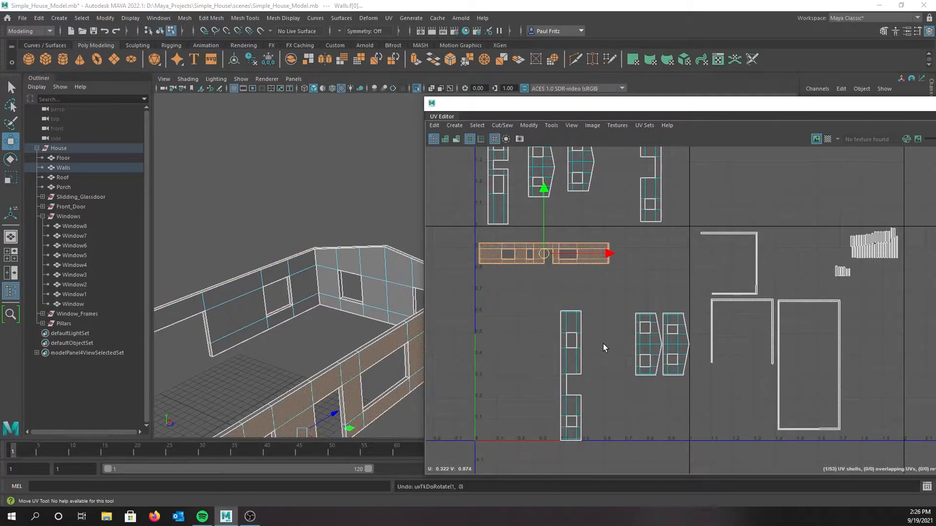
pyautogui.click(572, 353)
pyautogui.keyDown('ctrl'); pyautogui.moveTo(583, 344); pyautogui.dragTo(612, 318, button='right'); pyautogui.keyUp('ctrl')
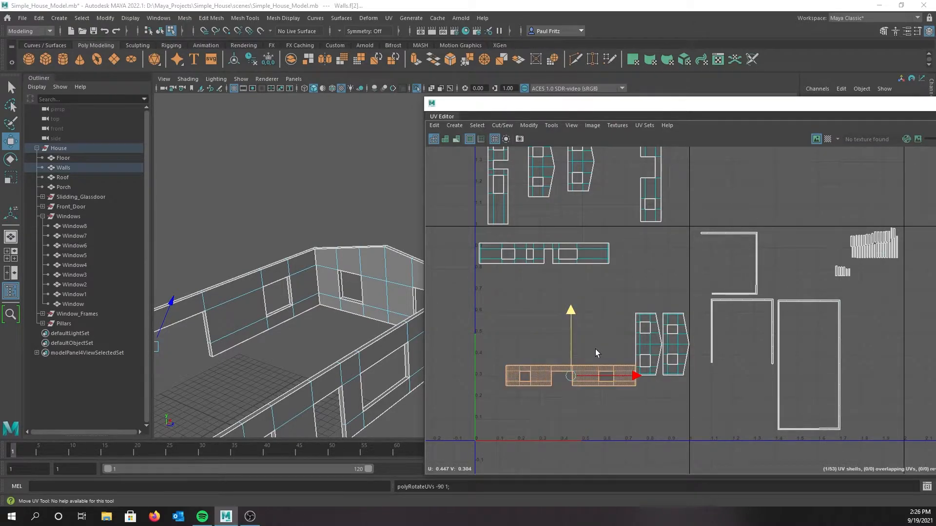
pyautogui.moveTo(573, 379); pyautogui.dragTo(548, 282)
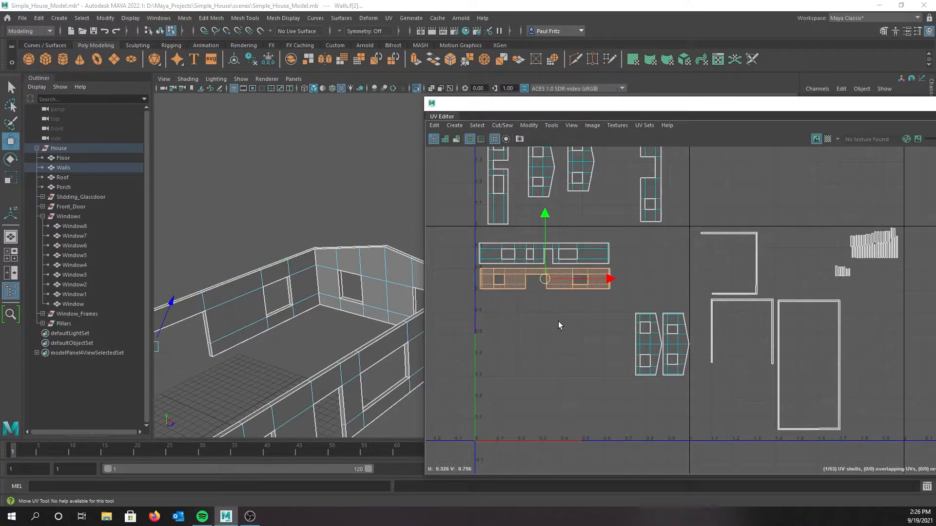
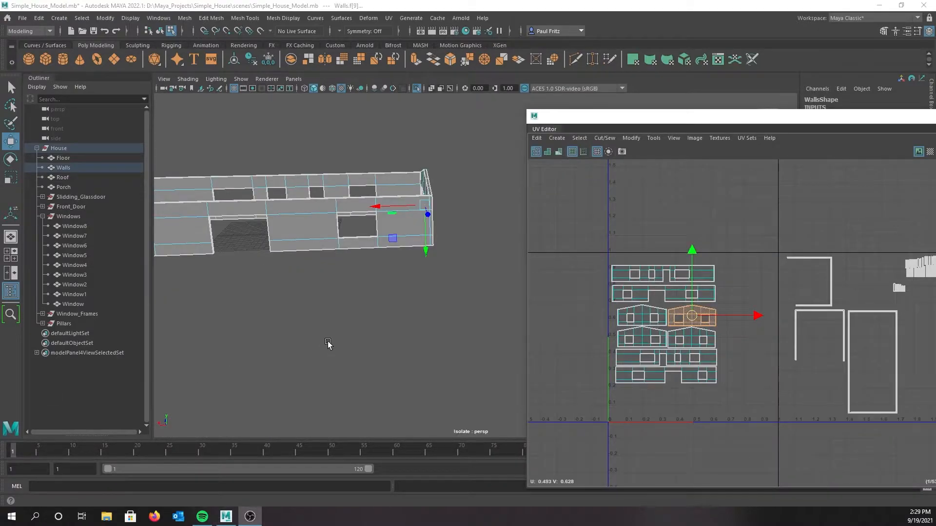
# Step: Examine the stacked rows of long wall and gable shells inside the 0–1 UV tile up close
pyautogui.moveTo(680, 111); pyautogui.dragTo(358, 83)
pyautogui.scroll(2, 332, 247)
pyautogui.keyDown('alt'); pyautogui.moveTo(454, 366); pyautogui.dragTo(453, 299, button='middle'); pyautogui.keyUp('alt')
pyautogui.scroll(1, 405, 283)
pyautogui.keyDown('alt'); pyautogui.moveTo(458, 260); pyautogui.dragTo(497, 280, button='middle'); pyautogui.keyUp('alt')
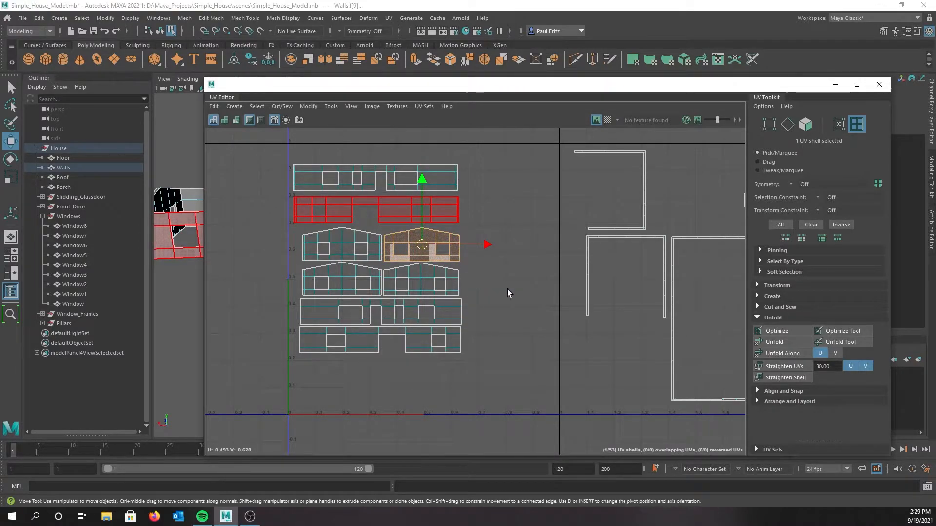
# Step: Select the four shells in the lower three rows and inspect the corresponding wall faces on the model from several sides
pyautogui.moveTo(440, 89); pyautogui.dragTo(653, 84)
pyautogui.moveTo(501, 264); pyautogui.dragTo(425, 262, button='right')
pyautogui.moveTo(490, 266); pyautogui.dragTo(666, 342)
pyautogui.keyDown('alt'); pyautogui.moveTo(257, 307); pyautogui.dragTo(236, 267); pyautogui.keyUp('alt')
pyautogui.keyDown('alt'); pyautogui.moveTo(272, 265); pyautogui.dragTo(217, 240, button='right'); pyautogui.keyUp('alt')
pyautogui.keyDown('alt'); pyautogui.moveTo(217, 239); pyautogui.dragTo(201, 247, button='middle'); pyautogui.keyUp('alt')
pyautogui.keyDown('alt'); pyautogui.moveTo(200, 248); pyautogui.dragTo(269, 252); pyautogui.keyUp('alt')
pyautogui.scroll(-5, 269, 252)
pyautogui.keyDown('alt'); pyautogui.moveTo(327, 257); pyautogui.dragTo(276, 242, button='middle'); pyautogui.keyUp('alt')
pyautogui.keyDown('alt'); pyautogui.moveTo(277, 243); pyautogui.dragTo(284, 293); pyautogui.keyUp('alt')
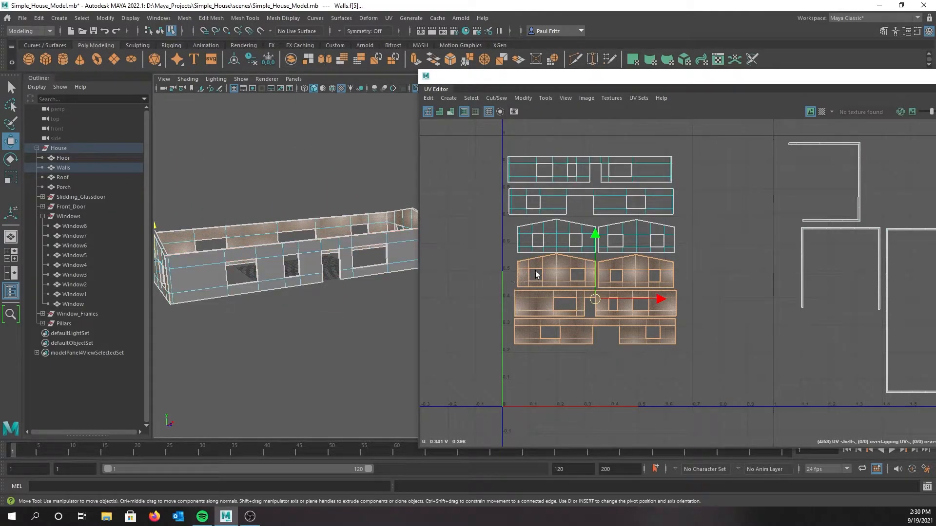
# Step: Move the left gable shell of the fourth row outside the UV tile and check its wall on the model
pyautogui.click(554, 272)
pyautogui.keyDown('alt'); pyautogui.moveTo(311, 346); pyautogui.dragTo(327, 336); pyautogui.keyUp('alt')
pyautogui.moveTo(553, 273); pyautogui.dragTo(471, 241)
pyautogui.keyDown('alt'); pyautogui.moveTo(360, 320); pyautogui.dragTo(321, 302); pyautogui.keyUp('alt')
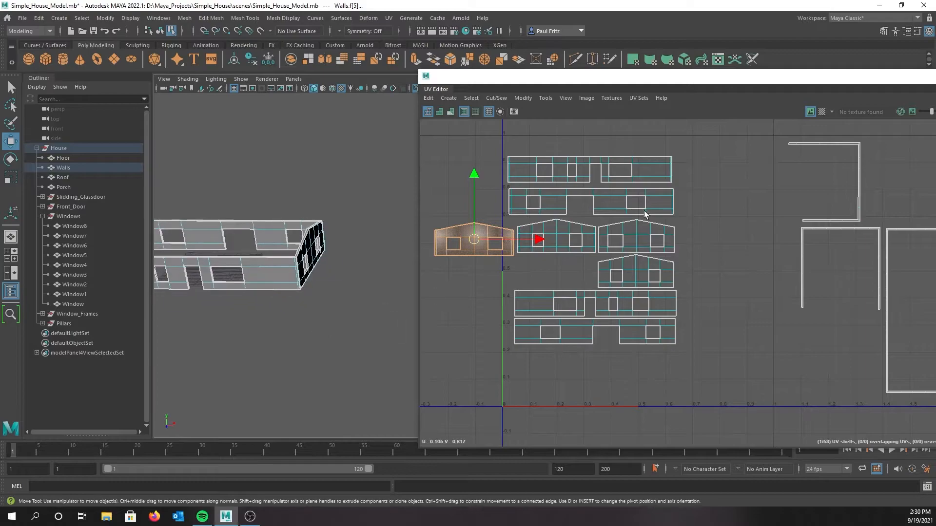
# Step: Move the third row's right gable shell into the fourth row's gap and put the set-aside gable shell in its place
pyautogui.click(580, 236)
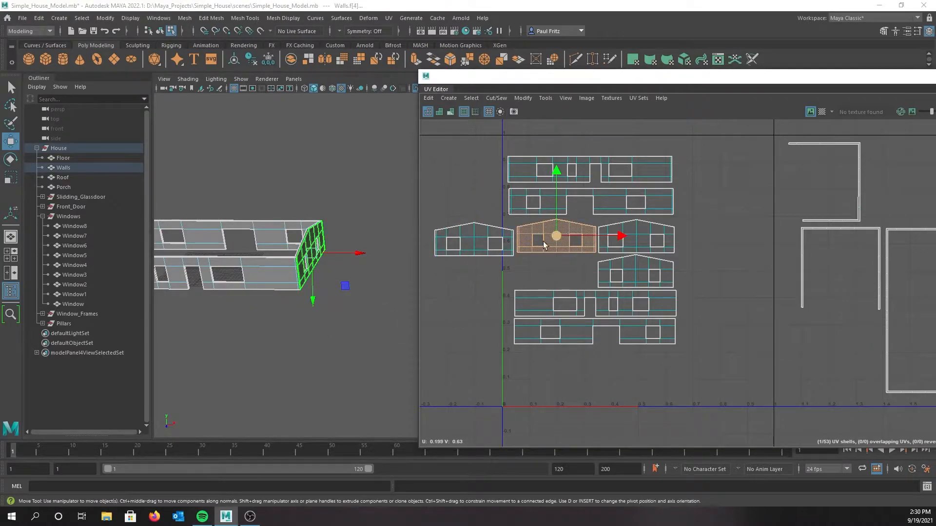
pyautogui.click(633, 227)
pyautogui.keyDown('alt'); pyautogui.moveTo(339, 341); pyautogui.dragTo(414, 341); pyautogui.keyUp('alt')
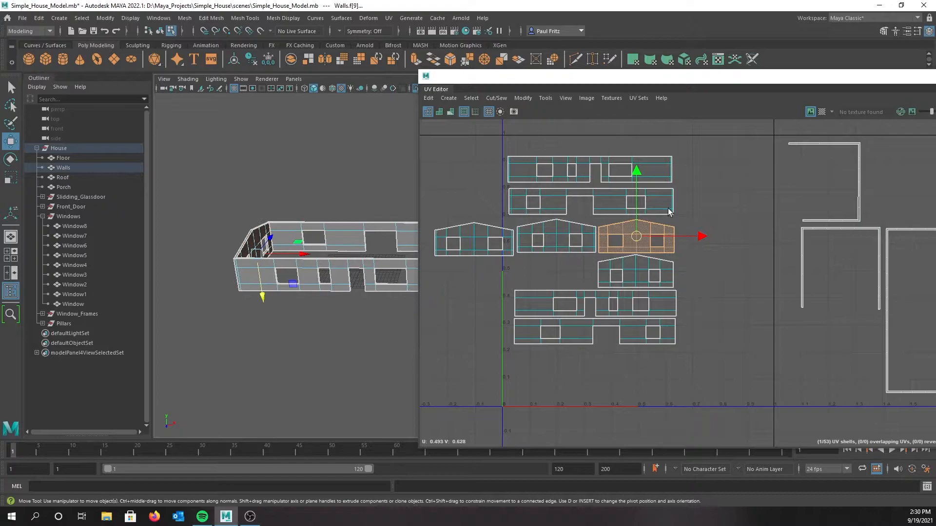
pyautogui.moveTo(640, 239); pyautogui.dragTo(558, 274)
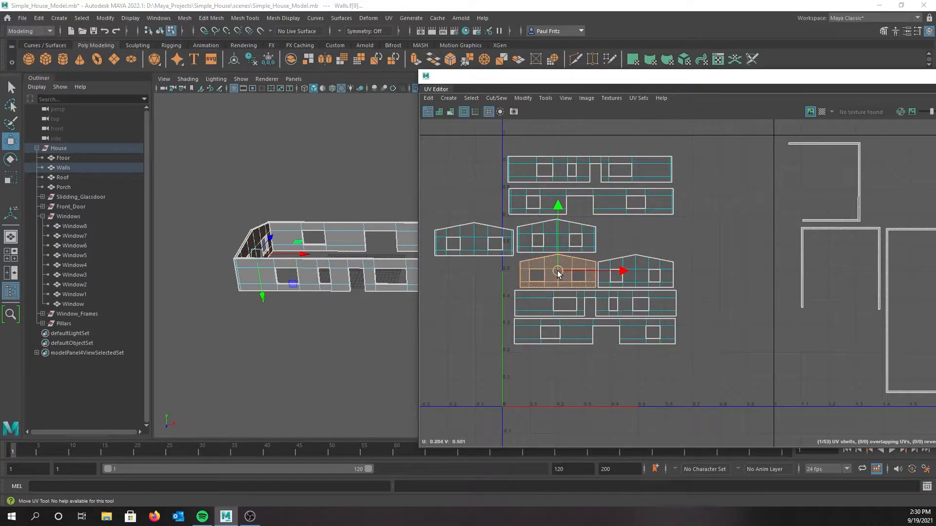
pyautogui.click(476, 245)
pyautogui.moveTo(476, 245); pyautogui.dragTo(639, 237)
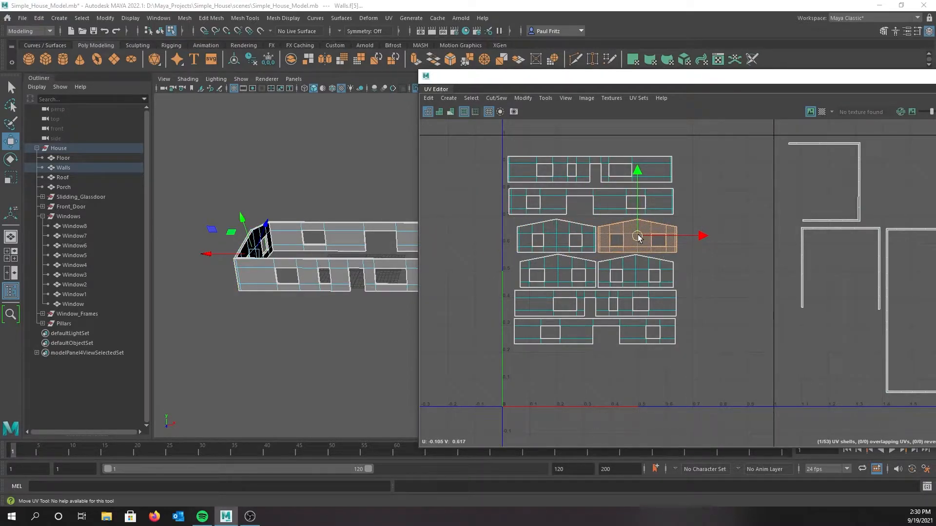
# Step: Select the four shells in the upper three rows, check their faces on the model, and reposition the UV Editor to show more of it
pyautogui.moveTo(483, 148); pyautogui.dragTo(651, 240)
pyautogui.keyDown('alt'); pyautogui.moveTo(224, 303); pyautogui.dragTo(312, 306); pyautogui.keyUp('alt')
pyautogui.scroll(-3, 585, 267)
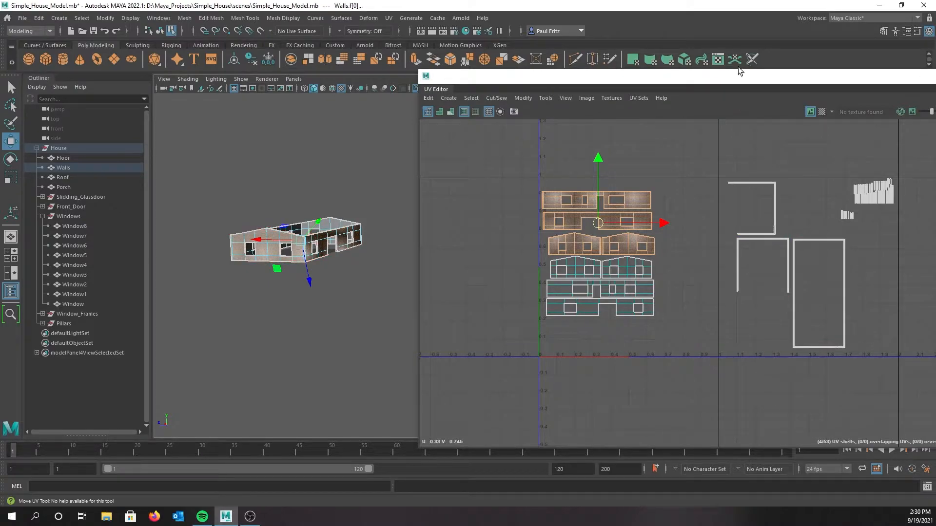
pyautogui.moveTo(740, 79); pyautogui.dragTo(598, 71)
pyautogui.scroll(-1, 376, 220)
pyautogui.scroll(3, 366, 223)
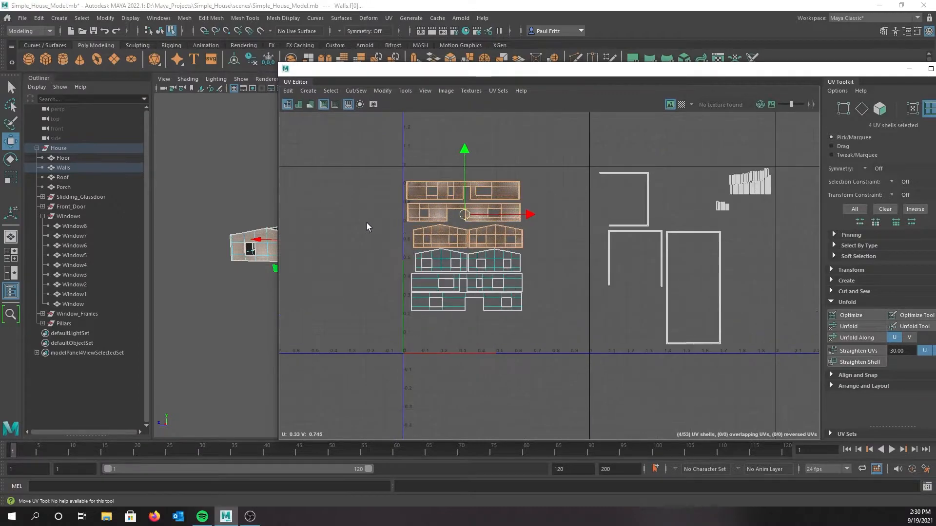
# Step: Align the gable and lower long-wall rows under the upper rows and lower the topmost shell to tighten the stack
pyautogui.moveTo(566, 246); pyautogui.dragTo(501, 240)
pyautogui.moveTo(415, 273); pyautogui.dragTo(501, 273)
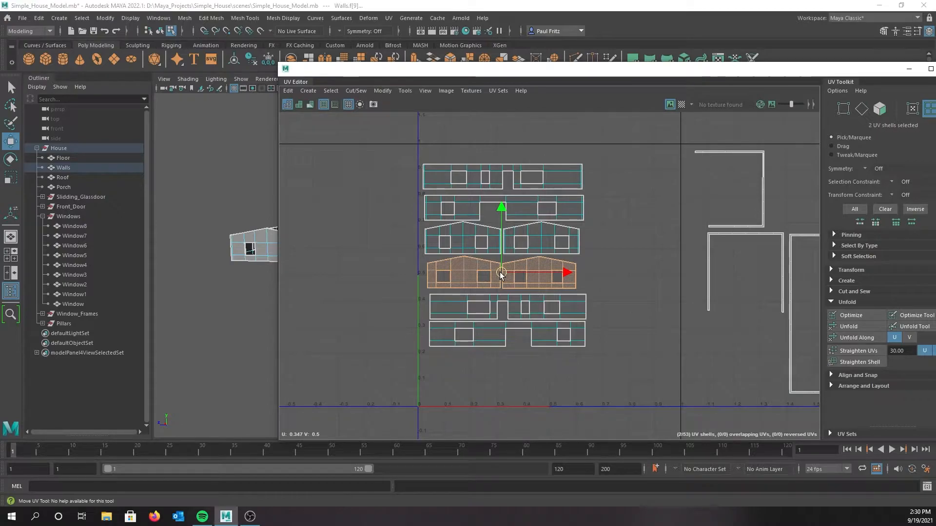
pyautogui.moveTo(396, 306); pyautogui.dragTo(548, 357)
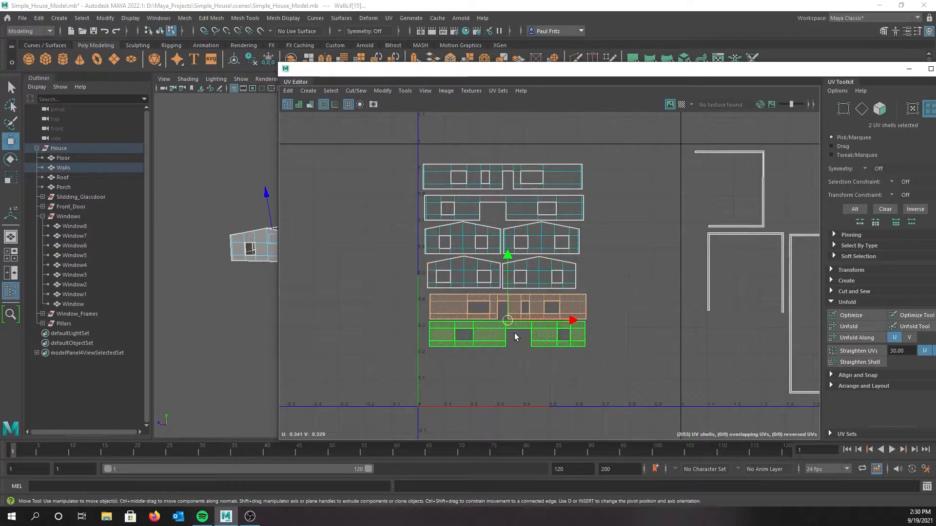
pyautogui.moveTo(507, 322); pyautogui.dragTo(503, 319)
pyautogui.scroll(3, 454, 288)
pyautogui.scroll(-3, 459, 282)
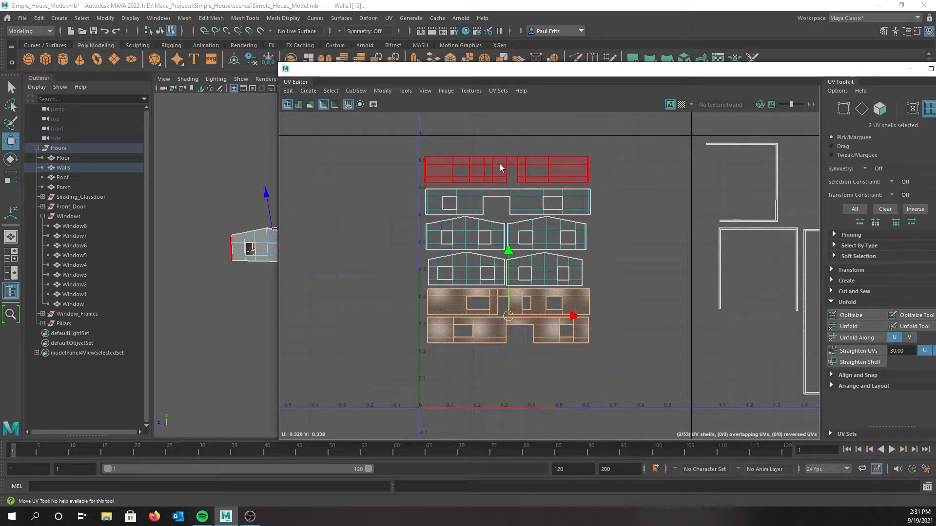
pyautogui.click(501, 168)
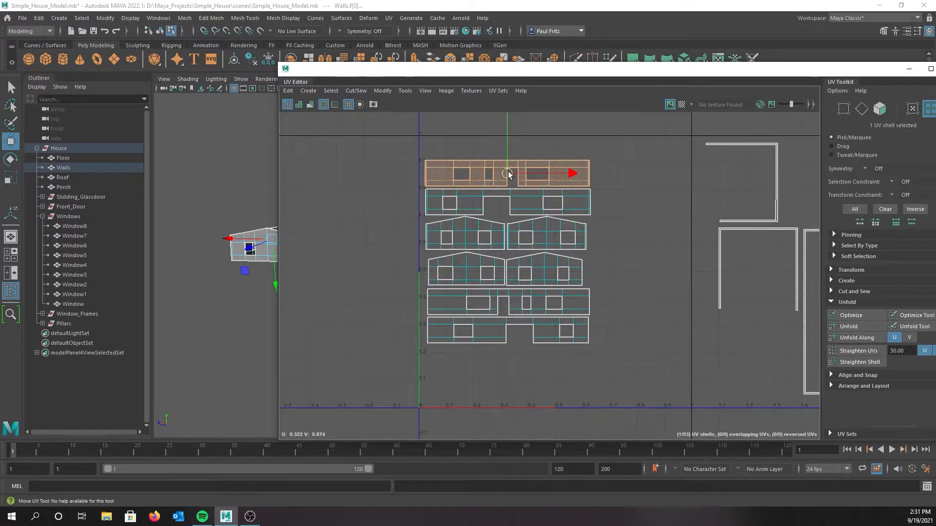
# Step: Select all the wall UV shells and scale them up uniformly
pyautogui.scroll(-2, 505, 237)
pyautogui.scroll(-2, 505, 236)
pyautogui.moveTo(416, 155); pyautogui.dragTo(641, 329)
pyautogui.press('r')
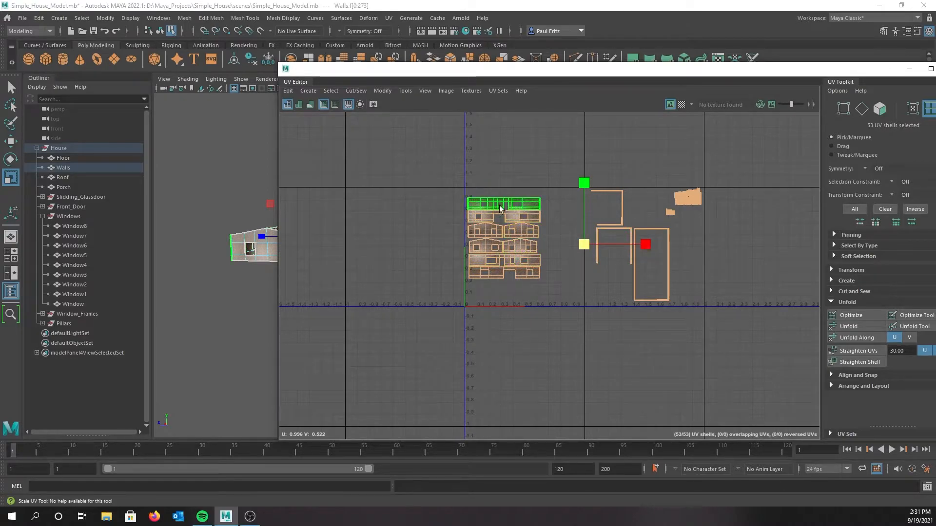
pyautogui.moveTo(586, 247); pyautogui.dragTo(609, 244)
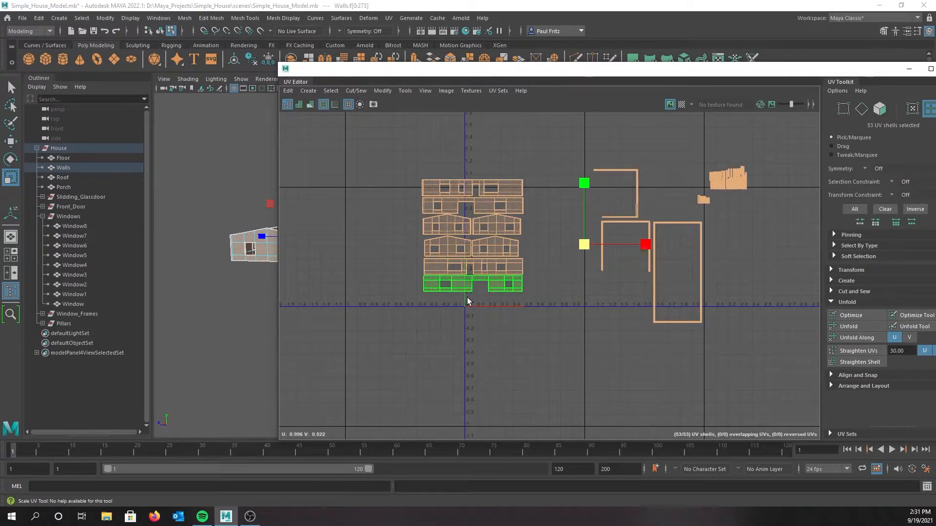
# Step: Move all the wall shells together so the stacked wall rows sit inside the 0–1 UV tile
pyautogui.scroll(5, 468, 302)
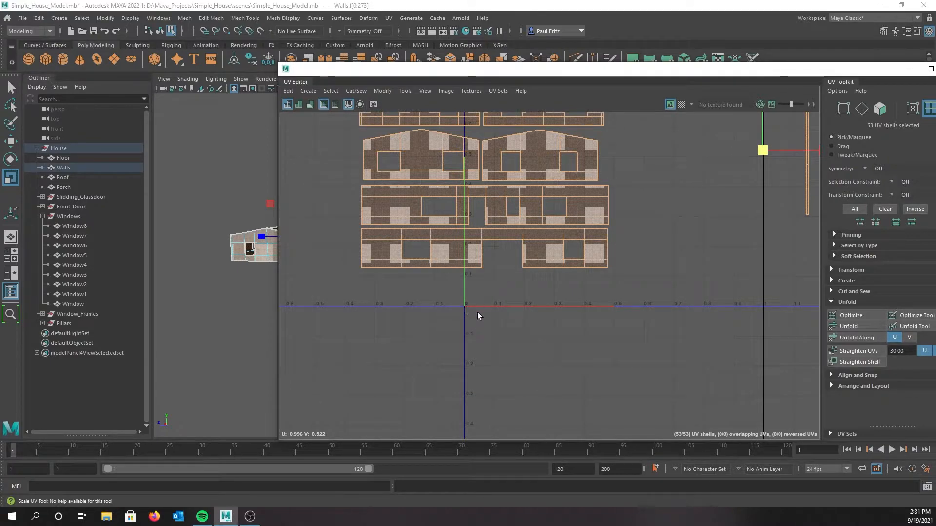
pyautogui.scroll(-4, 479, 312)
pyautogui.press('w')
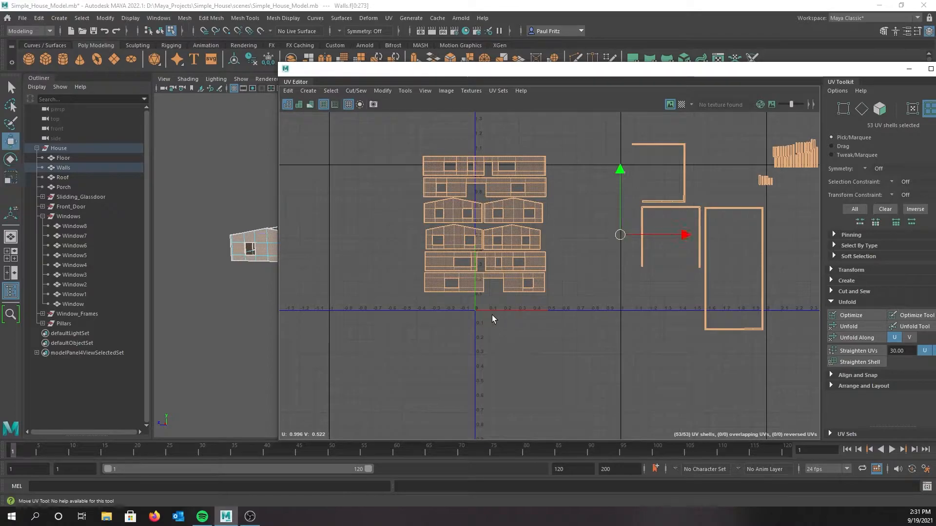
pyautogui.moveTo(620, 235); pyautogui.dragTo(684, 250)
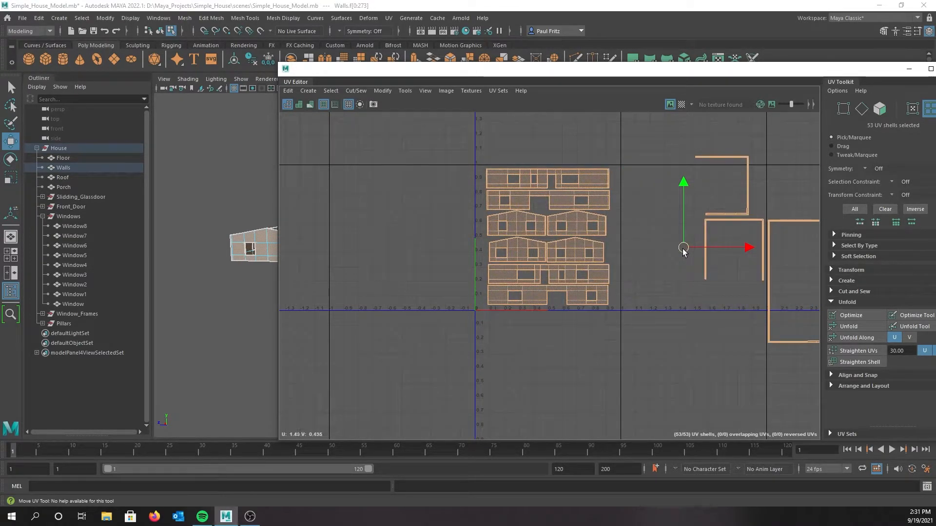
# Step: Scale all the shells up slightly to fill the tile's height and nudge them back within its borders
pyautogui.press('r')
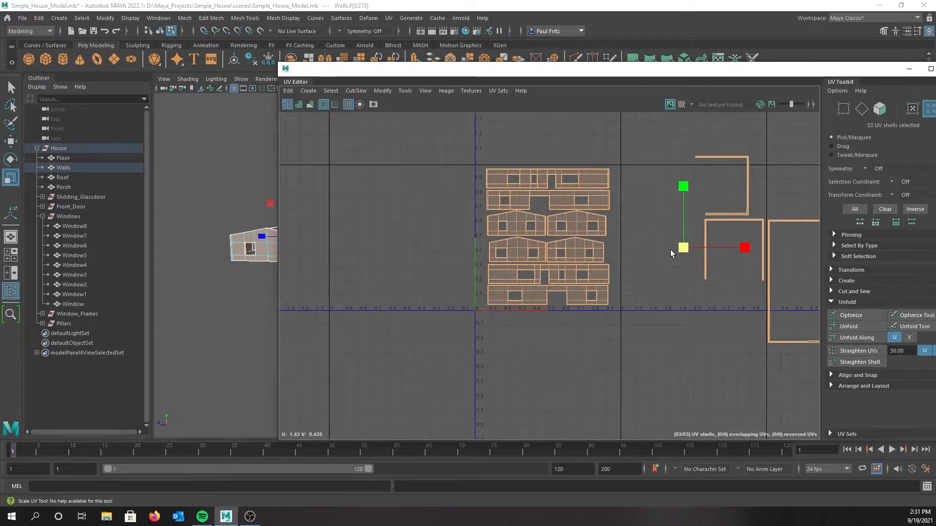
pyautogui.moveTo(685, 247); pyautogui.dragTo(689, 248)
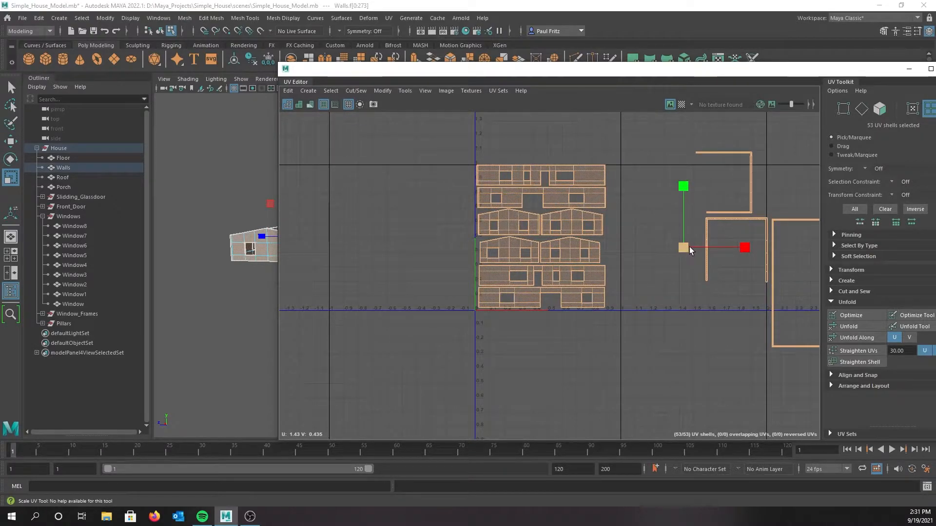
pyautogui.press('w')
pyautogui.moveTo(683, 249); pyautogui.dragTo(688, 250)
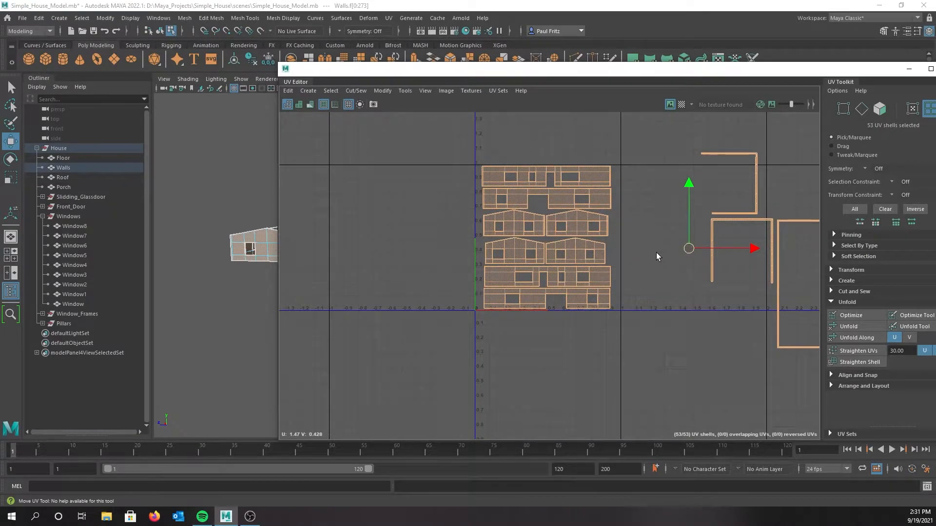
pyautogui.scroll(2, 656, 252)
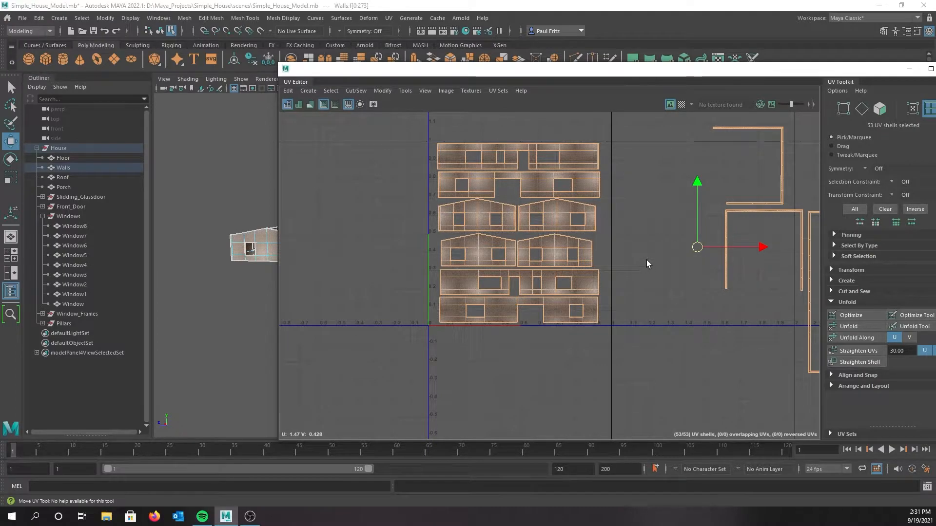
# Step: Move the edge-strip shells into the UV tile beside the wall rows, lowering the two open frame-shaped shells into it
pyautogui.scroll(-3, 646, 262)
pyautogui.keyDown('alt'); pyautogui.moveTo(703, 298); pyautogui.dragTo(478, 294, button='middle'); pyautogui.keyUp('alt')
pyautogui.moveTo(420, 145); pyautogui.dragTo(712, 381)
pyautogui.moveTo(543, 250); pyautogui.dragTo(486, 218)
pyautogui.moveTo(422, 125); pyautogui.dragTo(436, 285)
pyautogui.moveTo(437, 199); pyautogui.dragTo(438, 244)
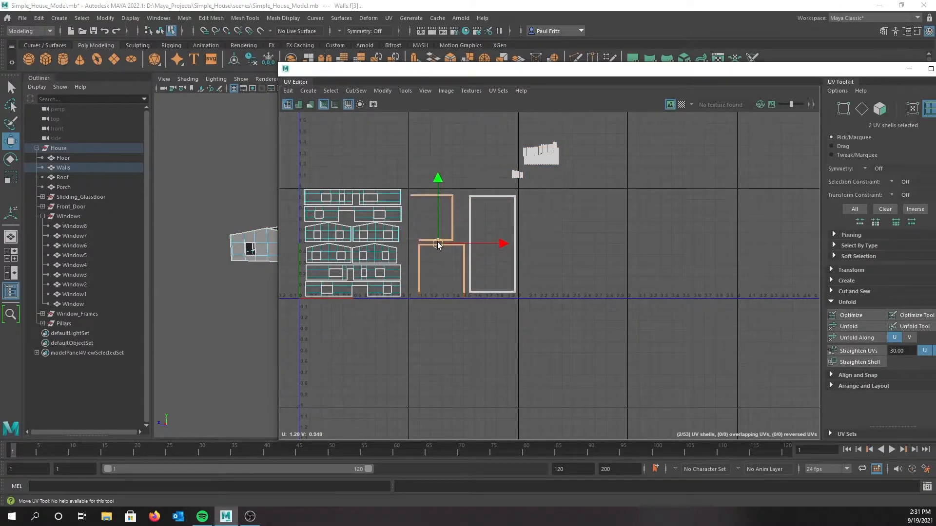
# Step: Place the large cluster of small edge shells inside the rectangular frame shell and the six remaining ones inside the lower open frame
pyautogui.moveTo(504, 130); pyautogui.dragTo(496, 209)
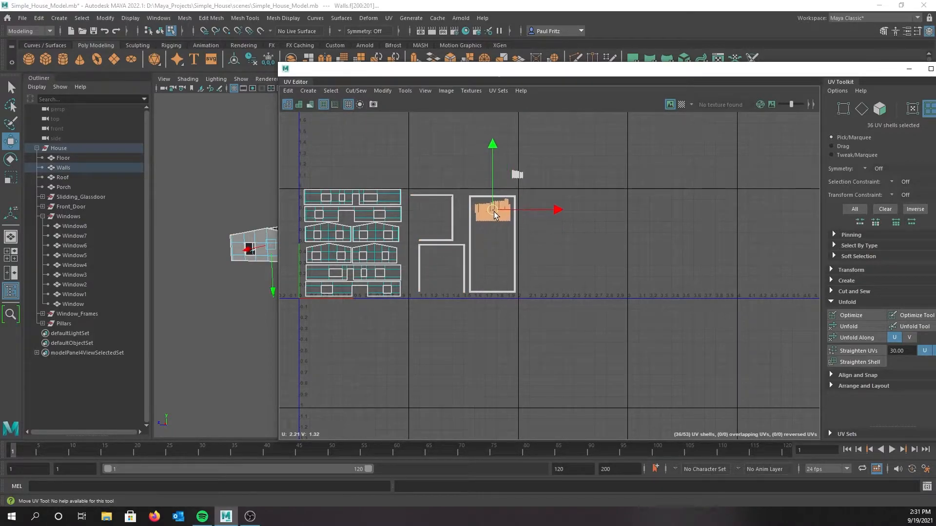
pyautogui.click(516, 175)
pyautogui.moveTo(517, 175); pyautogui.dragTo(439, 269)
# Step: Examine the finished wall UV layout across both tiles
pyautogui.scroll(-2, 438, 275)
pyautogui.scroll(4, 445, 326)
pyautogui.scroll(1, 442, 300)
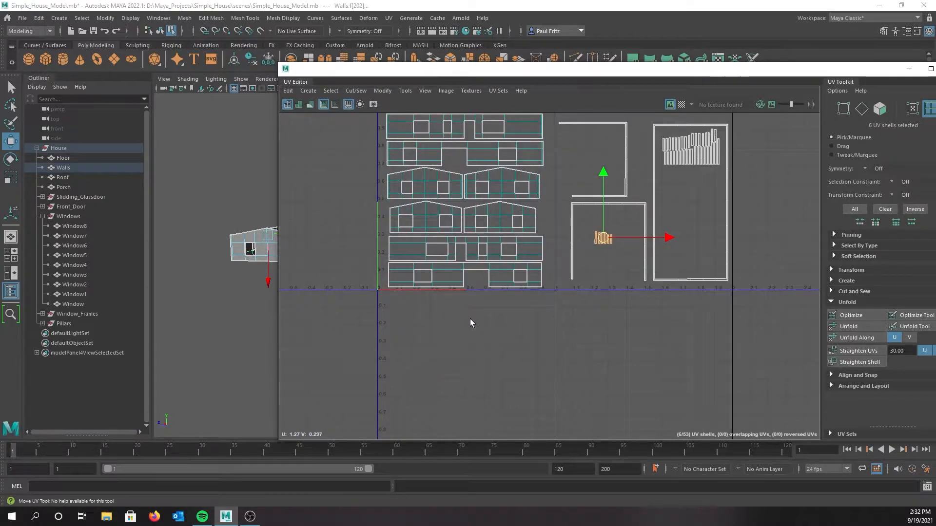
pyautogui.keyDown('alt'); pyautogui.moveTo(469, 319); pyautogui.dragTo(496, 387, button='middle'); pyautogui.keyUp('alt')
pyautogui.scroll(2, 403, 265)
pyautogui.scroll(-1, 401, 264)
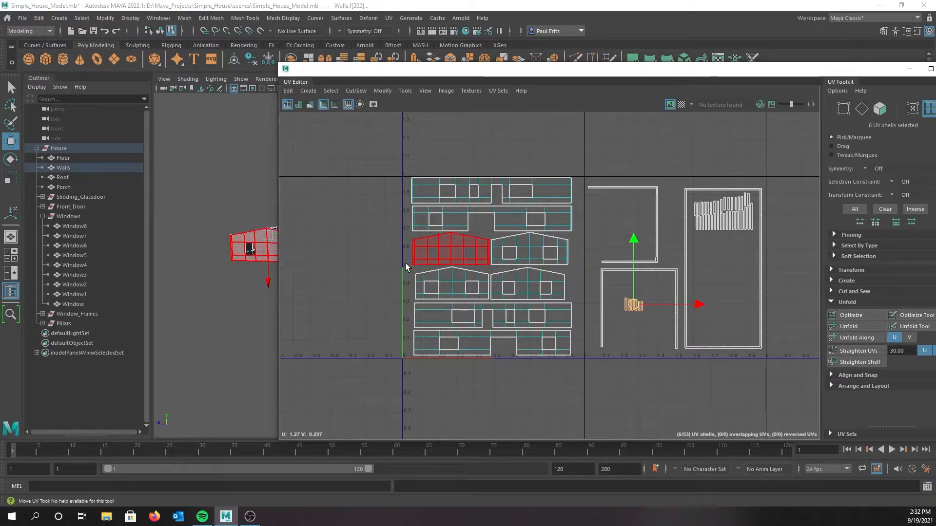
pyautogui.scroll(-1, 389, 254)
pyautogui.scroll(1, 388, 253)
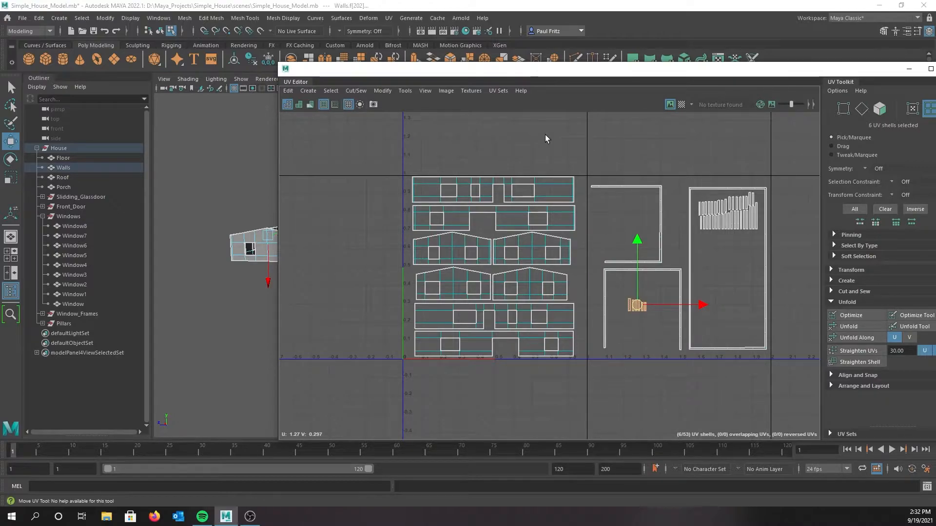
# Step: Move the UV Editor off the viewport, return the walls to object mode and turn off isolation to show the whole house
pyautogui.moveTo(650, 73); pyautogui.dragTo(0, 89)
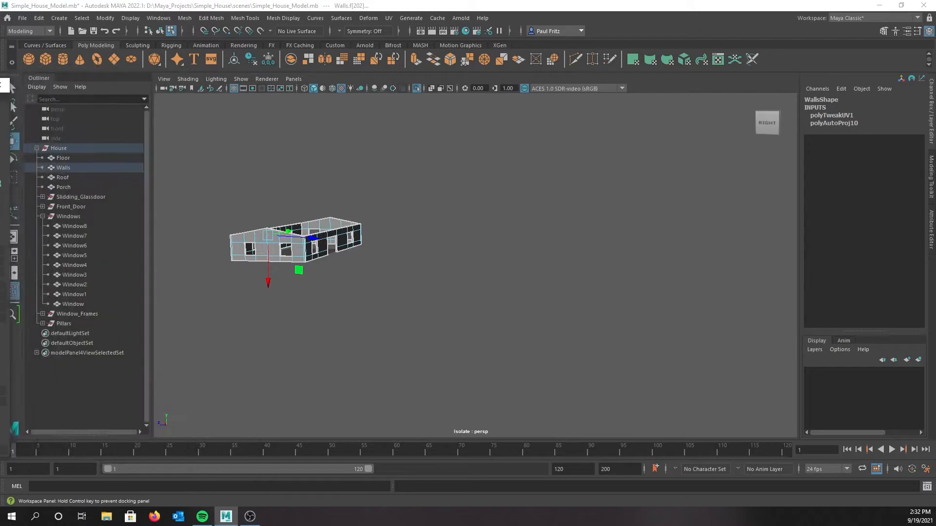
pyautogui.rightClick(288, 185)
pyautogui.click(325, 168)
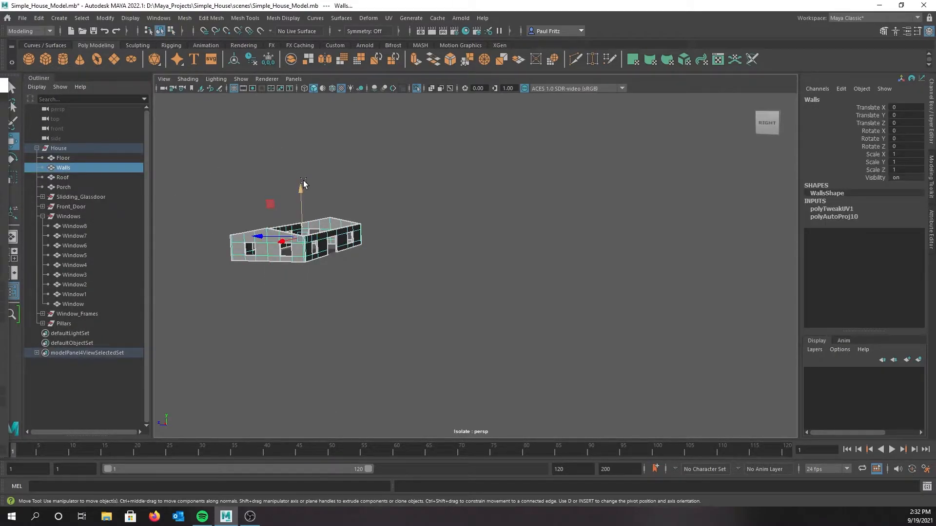
pyautogui.hotkey('ctrl', '1')
# Step: Inspect the whole house from above and from the side, then close up at the gable wall
pyautogui.keyDown('alt'); pyautogui.moveTo(289, 289); pyautogui.dragTo(310, 288); pyautogui.keyUp('alt')
pyautogui.keyDown('alt'); pyautogui.moveTo(311, 288); pyautogui.dragTo(397, 311, button='middle'); pyautogui.keyUp('alt')
pyautogui.scroll(5, 397, 308)
pyautogui.keyDown('alt'); pyautogui.moveTo(397, 306); pyautogui.dragTo(526, 292); pyautogui.keyUp('alt')
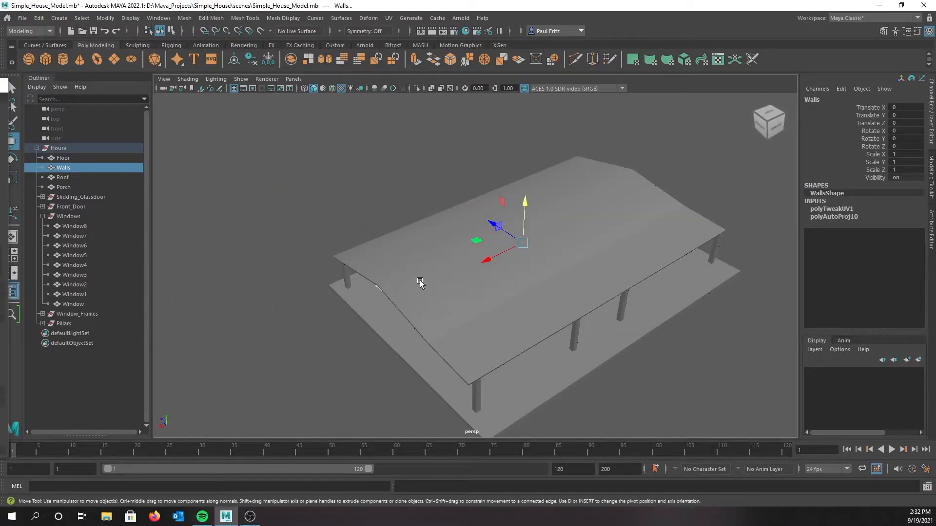
pyautogui.keyDown('alt'); pyautogui.moveTo(420, 278); pyautogui.dragTo(449, 263); pyautogui.keyUp('alt')
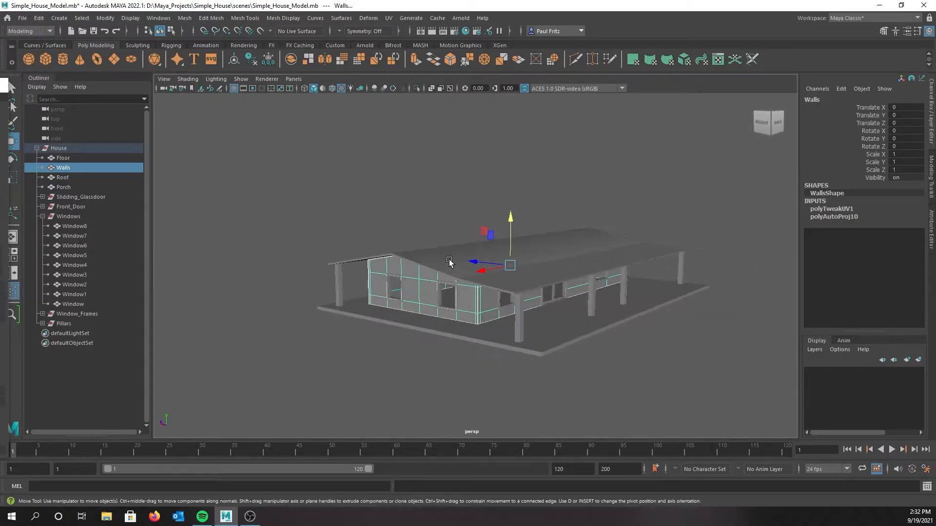
pyautogui.scroll(2, 452, 264)
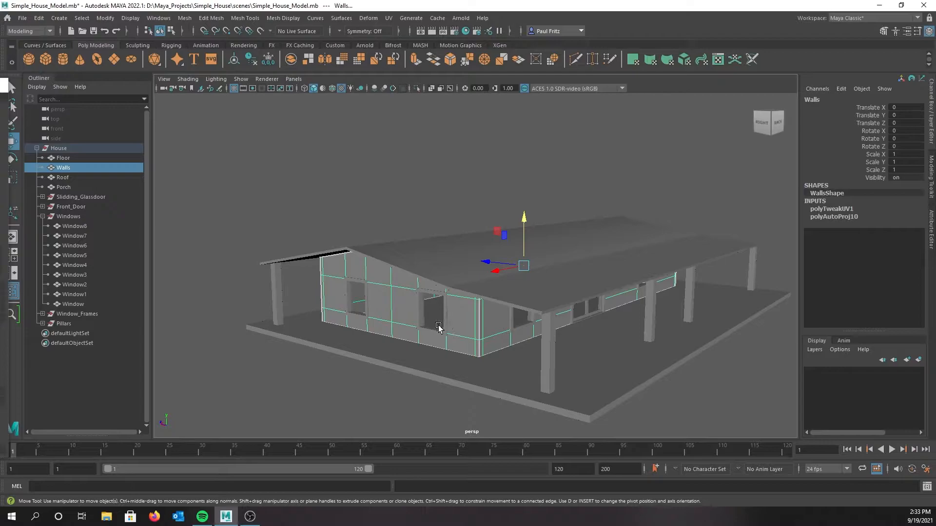
pyautogui.scroll(2, 436, 324)
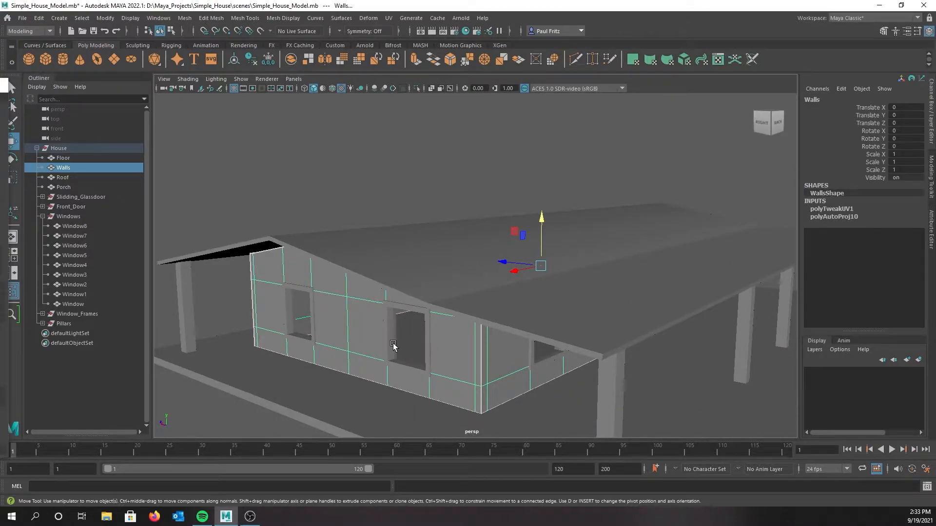
# Step: Select the Roof object and check its existing layout in the UV Editor
pyautogui.scroll(2, 394, 337)
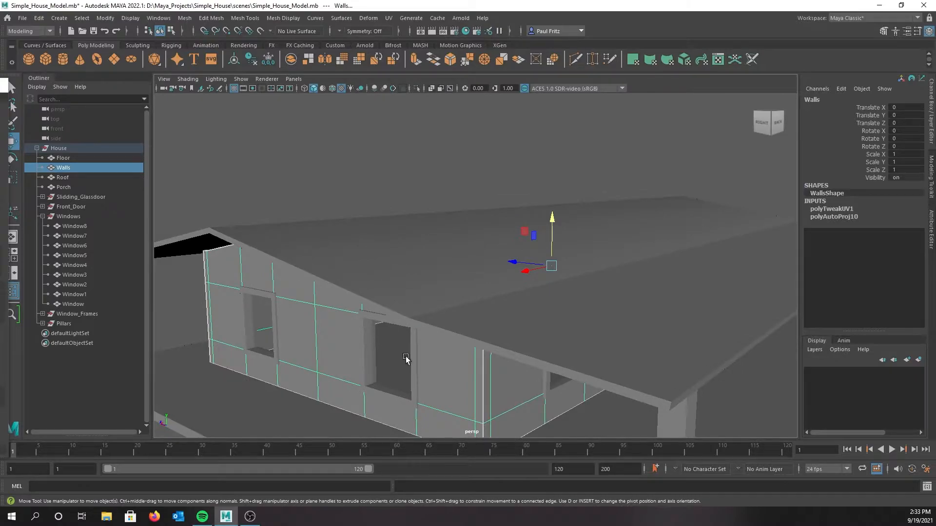
pyautogui.scroll(-2, 449, 342)
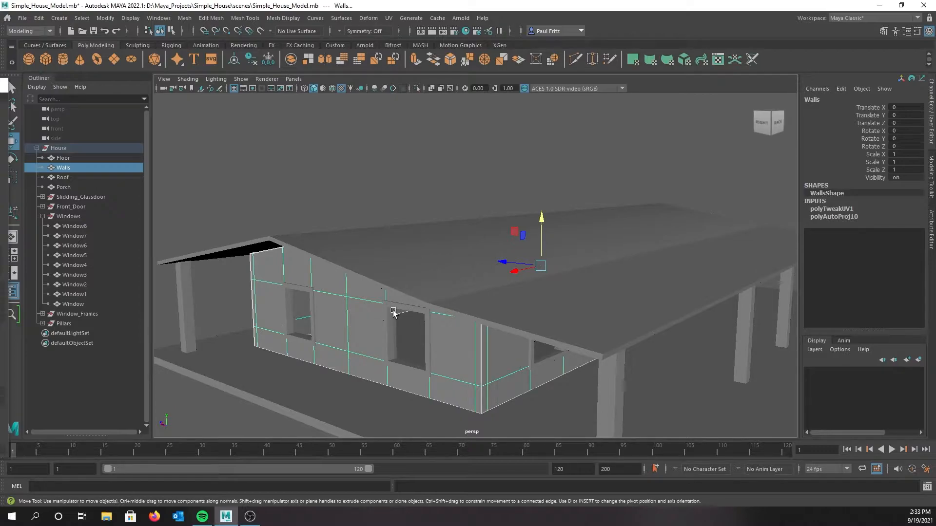
pyautogui.scroll(-2, 392, 311)
pyautogui.keyDown('alt'); pyautogui.moveTo(417, 315); pyautogui.dragTo(409, 345); pyautogui.keyUp('alt')
pyautogui.click(413, 309)
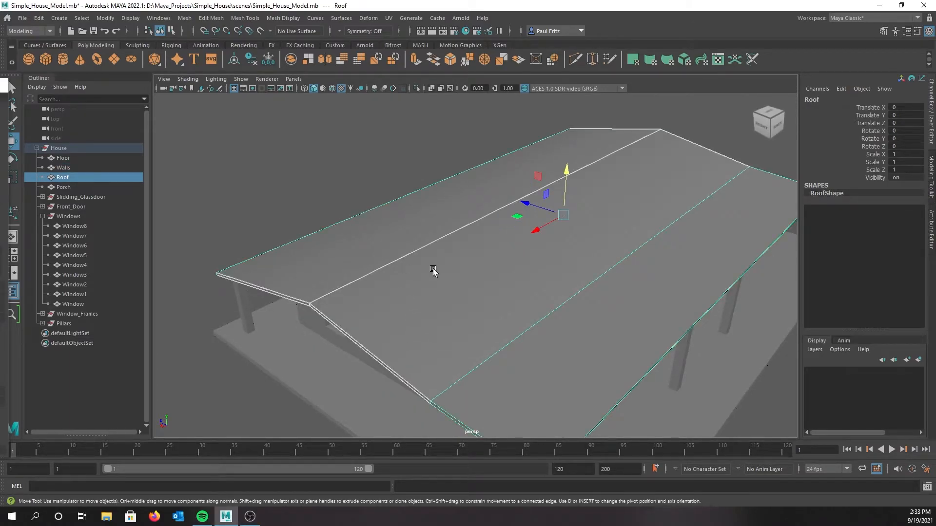
pyautogui.keyDown('alt'); pyautogui.moveTo(385, 265); pyautogui.dragTo(459, 265); pyautogui.keyUp('alt')
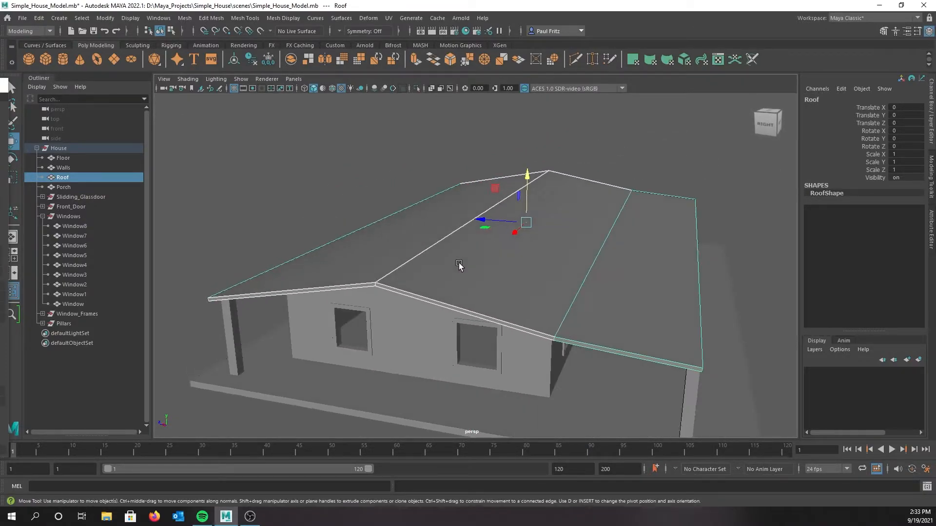
pyautogui.moveTo(0, 85); pyautogui.dragTo(307, 109)
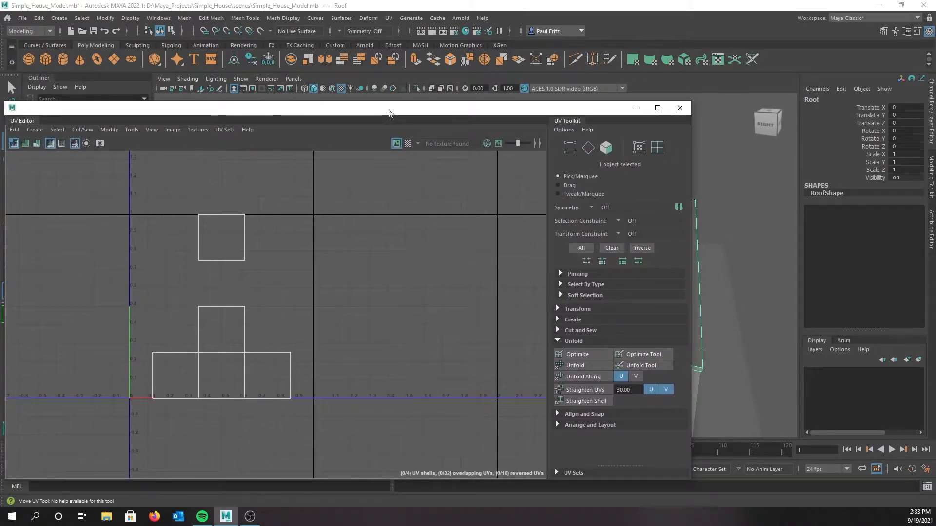
pyautogui.moveTo(505, 115); pyautogui.dragTo(0, 82)
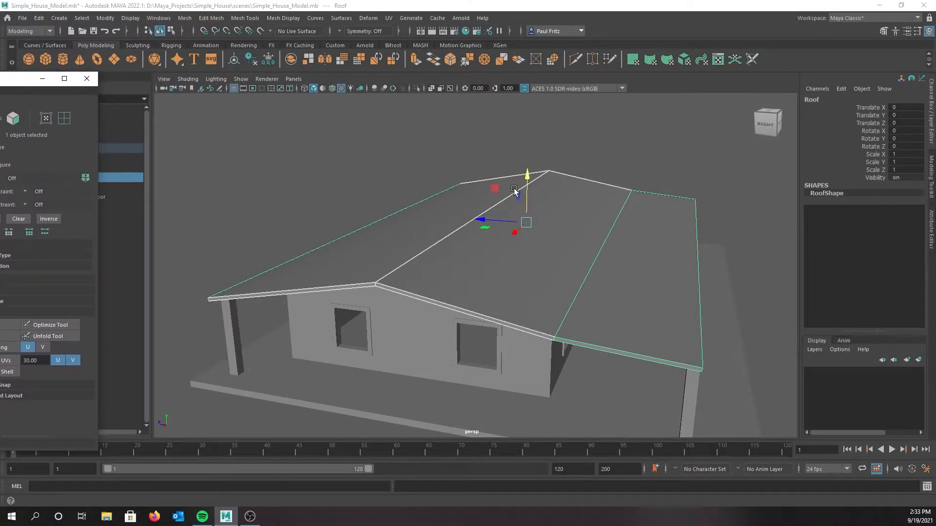
# Step: Select all of the roof's UV shells and apply Automatic UV mapping to them
pyautogui.moveTo(462, 229)
pyautogui.keyDown('alt'); pyautogui.mouseDown()
pyautogui.moveTo(456, 213)
pyautogui.moveTo(475, 223)
pyautogui.mouseUp(); pyautogui.keyUp('alt')
pyautogui.keyDown('alt'); pyautogui.moveTo(624, 227); pyautogui.dragTo(586, 216); pyautogui.keyUp('alt')
pyautogui.keyDown('alt'); pyautogui.moveTo(447, 198); pyautogui.dragTo(355, 256); pyautogui.keyUp('alt')
pyautogui.moveTo(0, 82); pyautogui.dragTo(419, 109)
pyautogui.moveTo(267, 219); pyautogui.dragTo(230, 204, button='right')
pyautogui.moveTo(171, 173); pyautogui.dragTo(472, 441)
pyautogui.click(140, 129)
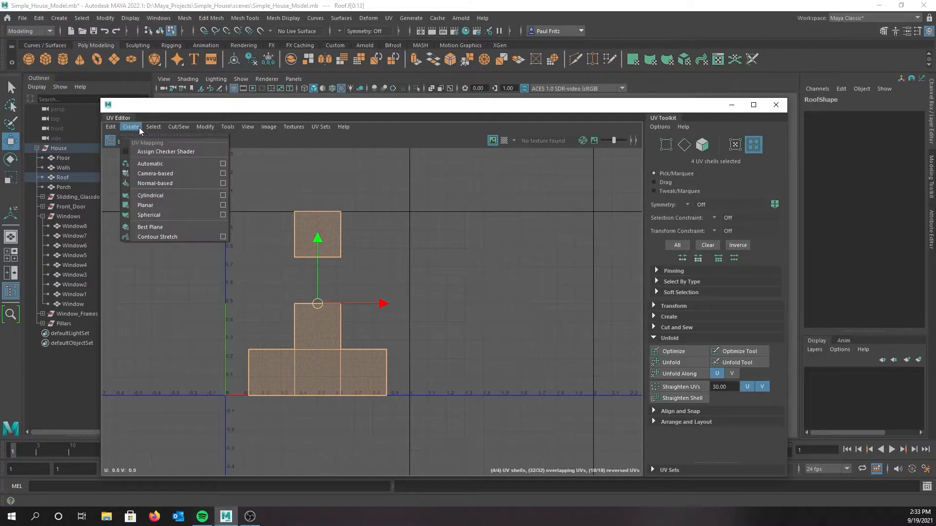
pyautogui.click(146, 166)
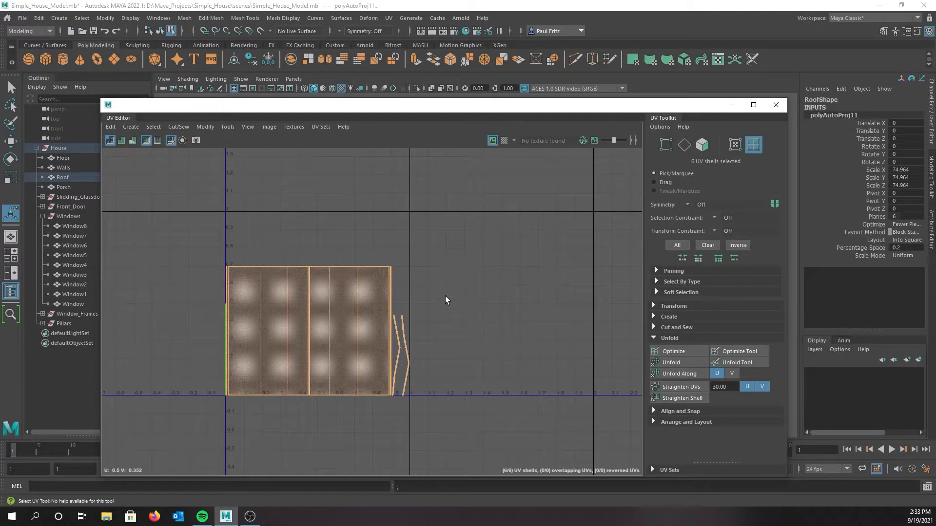
pyautogui.scroll(3, 303, 312)
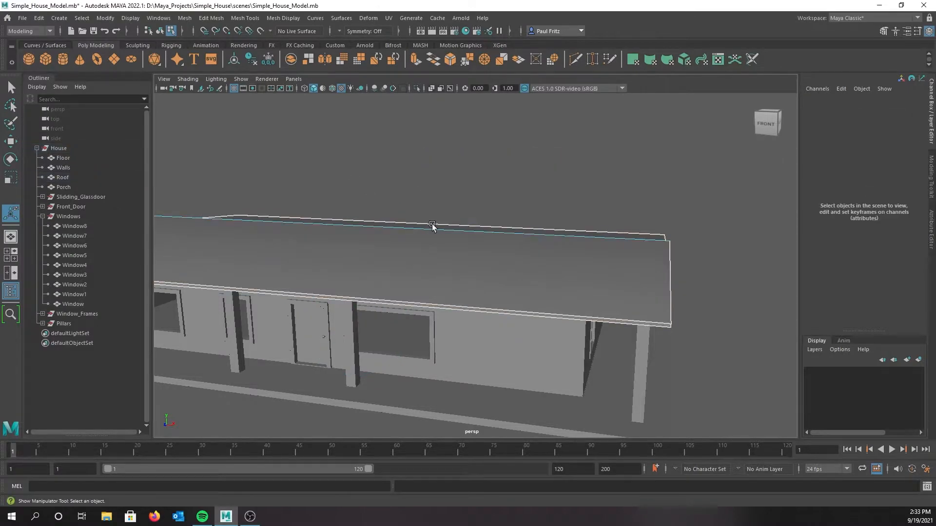
# Step: Examine the roof's top, edge and underside faces all around the house, including where the walls meet the roof
pyautogui.keyDown('alt'); pyautogui.moveTo(542, 248); pyautogui.dragTo(470, 212); pyautogui.keyUp('alt')
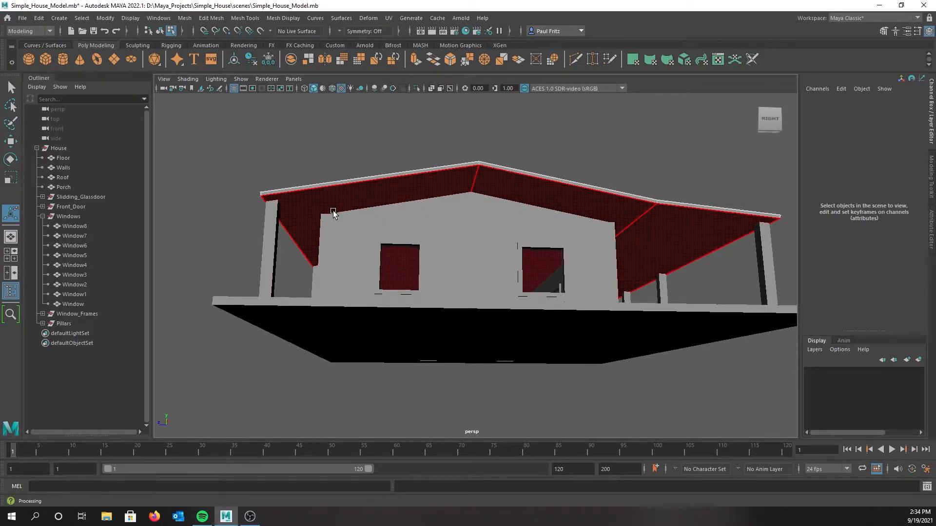
pyautogui.keyDown('alt'); pyautogui.moveTo(446, 199); pyautogui.dragTo(541, 242); pyautogui.keyUp('alt')
pyautogui.keyDown('alt'); pyautogui.moveTo(656, 232); pyautogui.dragTo(415, 200); pyautogui.keyUp('alt')
pyautogui.scroll(-4, 497, 202)
pyautogui.scroll(2, 422, 235)
pyautogui.scroll(2, 422, 236)
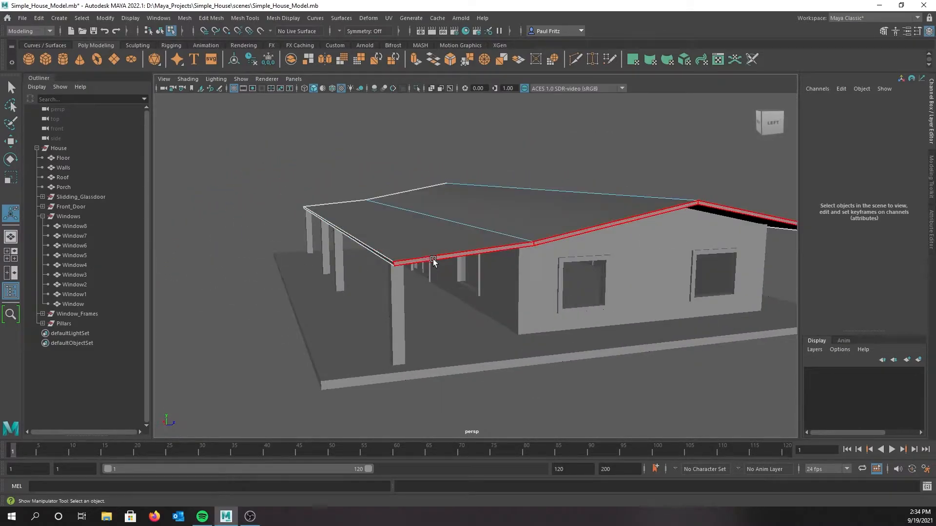
pyautogui.keyDown('alt'); pyautogui.moveTo(378, 258); pyautogui.dragTo(460, 251); pyautogui.keyUp('alt')
pyautogui.keyDown('alt'); pyautogui.moveTo(342, 223); pyautogui.dragTo(557, 207, button='middle'); pyautogui.keyUp('alt')
pyautogui.moveTo(320, 198)
pyautogui.keyDown('alt'); pyautogui.mouseDown()
pyautogui.moveTo(378, 201)
pyautogui.moveTo(384, 187)
pyautogui.moveTo(382, 178)
pyautogui.moveTo(323, 194)
pyautogui.moveTo(324, 183)
pyautogui.mouseUp(); pyautogui.keyUp('alt')
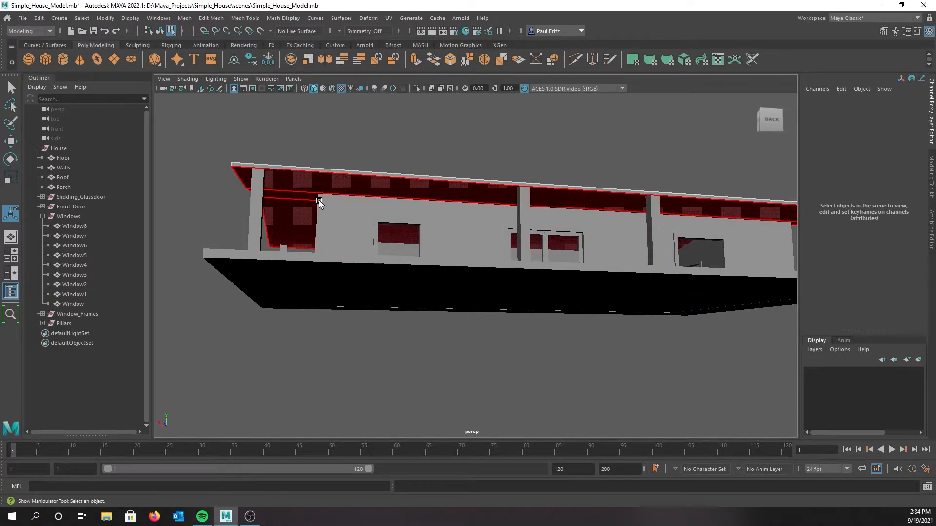
pyautogui.keyDown('alt'); pyautogui.moveTo(319, 202); pyautogui.dragTo(514, 203); pyautogui.keyUp('alt')
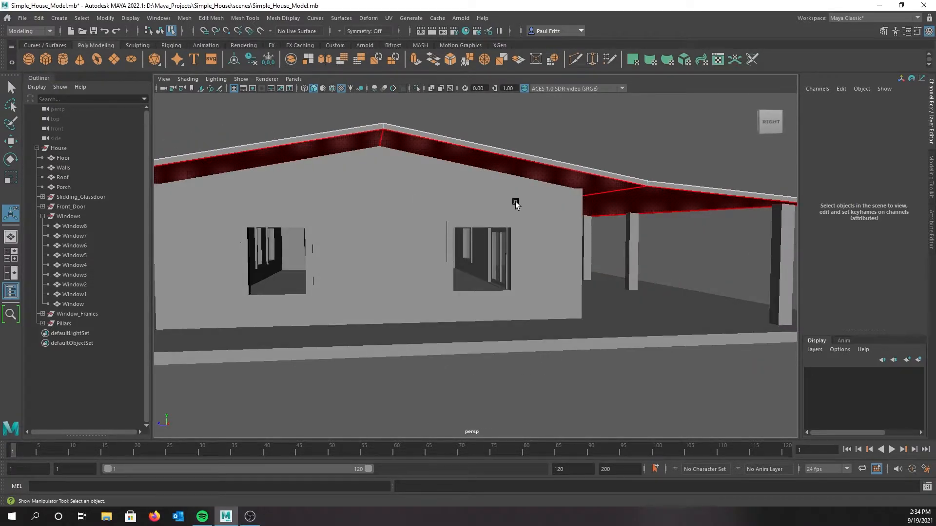
pyautogui.keyDown('alt'); pyautogui.moveTo(355, 195); pyautogui.dragTo(463, 194); pyautogui.keyUp('alt')
pyautogui.moveTo(396, 185)
pyautogui.keyDown('alt'); pyautogui.mouseDown()
pyautogui.moveTo(411, 194)
pyautogui.moveTo(411, 177)
pyautogui.mouseUp(); pyautogui.keyUp('alt')
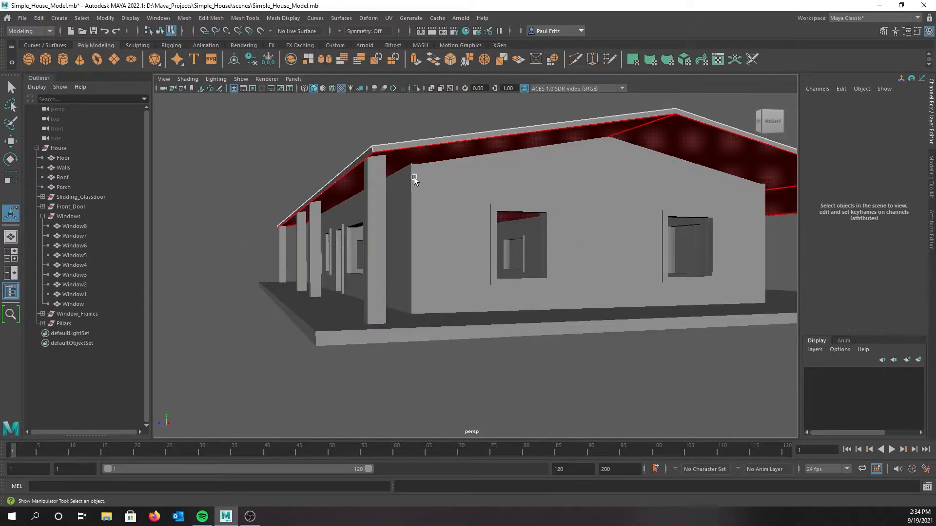
pyautogui.keyDown('alt'); pyautogui.moveTo(590, 166); pyautogui.dragTo(424, 186); pyautogui.keyUp('alt')
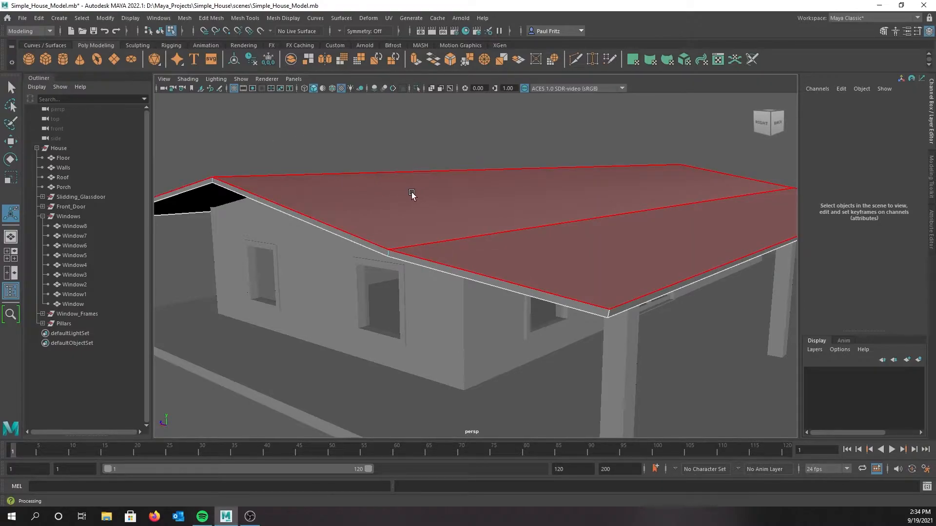
pyautogui.keyDown('alt'); pyautogui.moveTo(409, 197); pyautogui.dragTo(365, 165); pyautogui.keyUp('alt')
# Step: Insert an edge loop across the roof's width with the Insert Edge Loop tool, in line with the house's right end wall
pyautogui.moveTo(359, 161); pyautogui.dragTo(402, 145, button='right')
pyautogui.moveTo(315, 160)
pyautogui.keyDown('alt'); pyautogui.mouseDown()
pyautogui.moveTo(303, 151)
pyautogui.moveTo(308, 157)
pyautogui.mouseUp(); pyautogui.keyUp('alt')
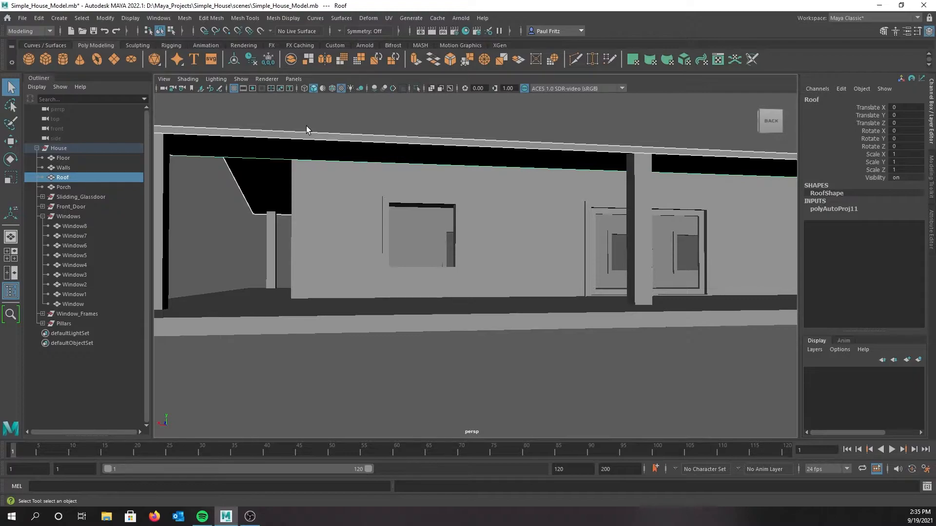
pyautogui.keyDown('shift'); pyautogui.moveTo(308, 133); pyautogui.dragTo(288, 148, button='right'); pyautogui.keyUp('shift')
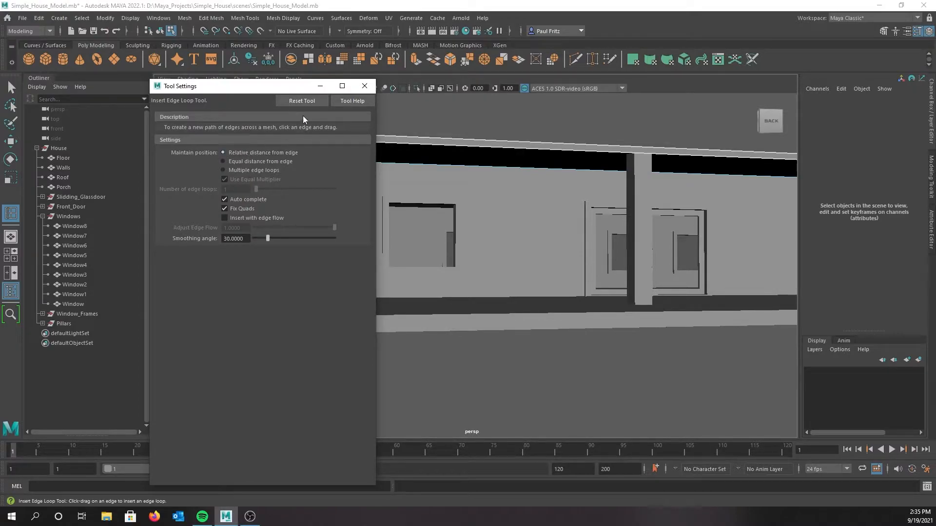
pyautogui.click(360, 88)
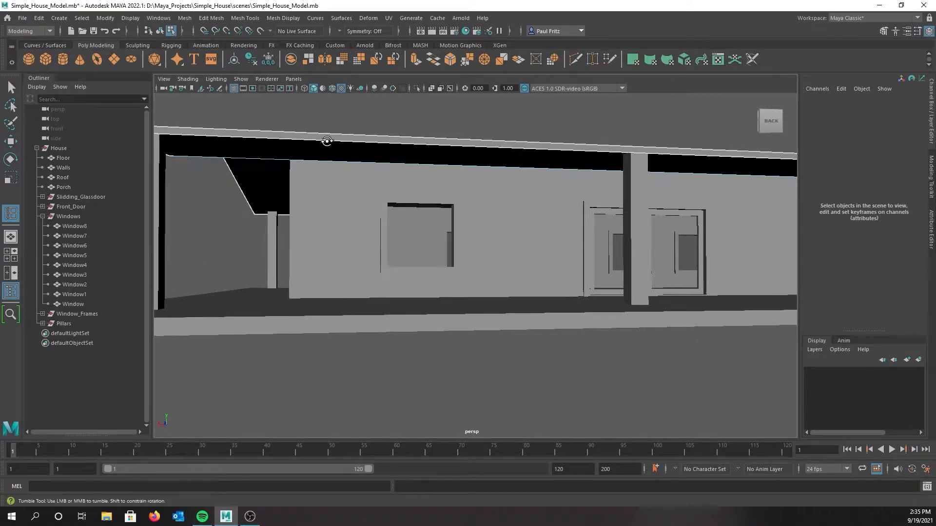
pyautogui.keyDown('alt'); pyautogui.moveTo(327, 142); pyautogui.dragTo(324, 139); pyautogui.keyUp('alt')
pyautogui.keyDown('alt'); pyautogui.moveTo(328, 141); pyautogui.dragTo(458, 197, button='middle'); pyautogui.keyUp('alt')
pyautogui.scroll(6, 371, 180)
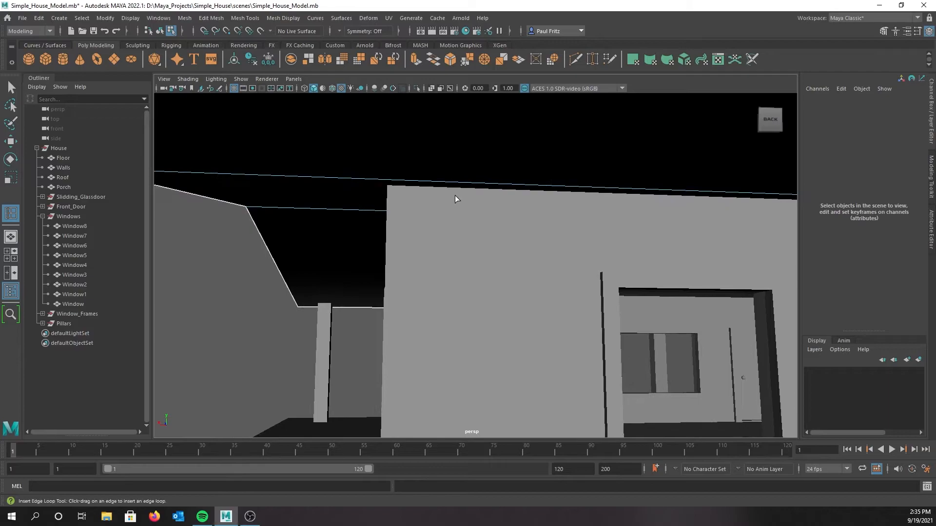
pyautogui.keyDown('alt'); pyautogui.moveTo(457, 197); pyautogui.dragTo(445, 188); pyautogui.keyUp('alt')
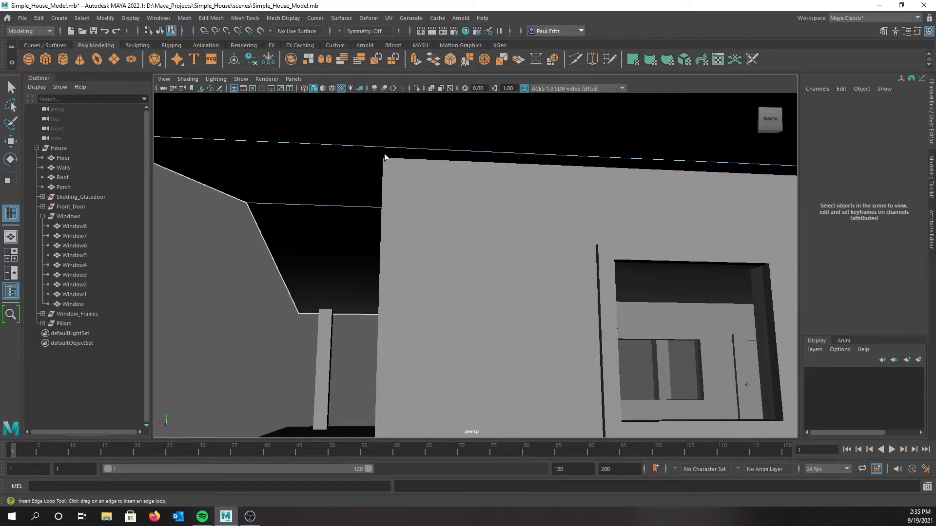
pyautogui.keyDown('alt'); pyautogui.moveTo(417, 170); pyautogui.dragTo(462, 187); pyautogui.keyUp('alt')
pyautogui.keyDown('alt'); pyautogui.moveTo(446, 228); pyautogui.dragTo(430, 210); pyautogui.keyUp('alt')
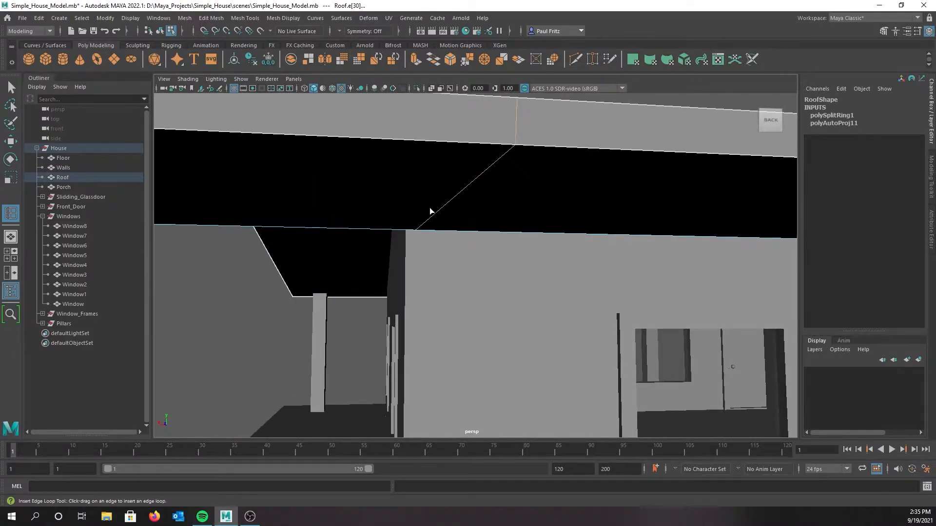
# Step: Switch to wireframe display and insert an edge loop along the roof's length in line with the back wall
pyautogui.press('4')
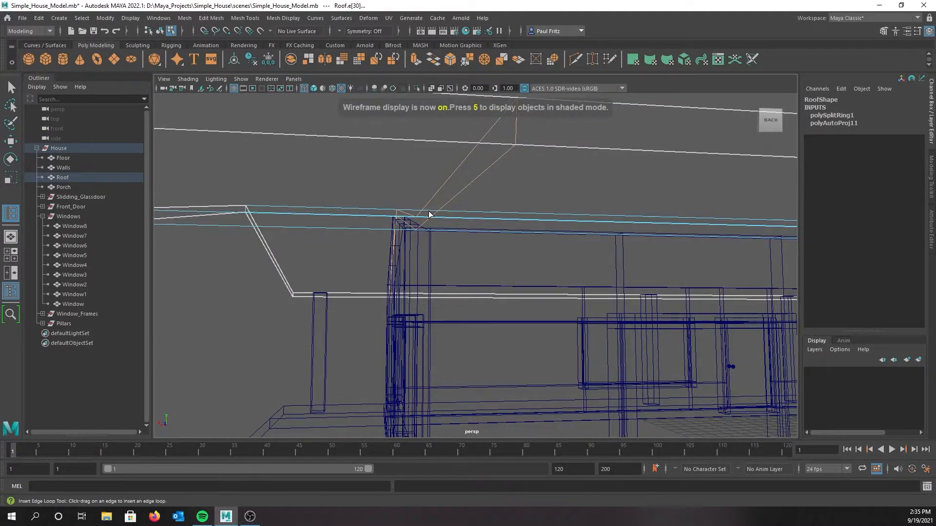
pyautogui.keyDown('alt'); pyautogui.moveTo(425, 209); pyautogui.dragTo(521, 221); pyautogui.keyUp('alt')
pyautogui.scroll(-4, 440, 226)
pyautogui.keyDown('alt'); pyautogui.moveTo(557, 218); pyautogui.dragTo(384, 200, button='middle'); pyautogui.keyUp('alt')
pyautogui.scroll(6, 451, 219)
pyautogui.keyDown('alt'); pyautogui.moveTo(455, 213); pyautogui.dragTo(498, 226); pyautogui.keyUp('alt')
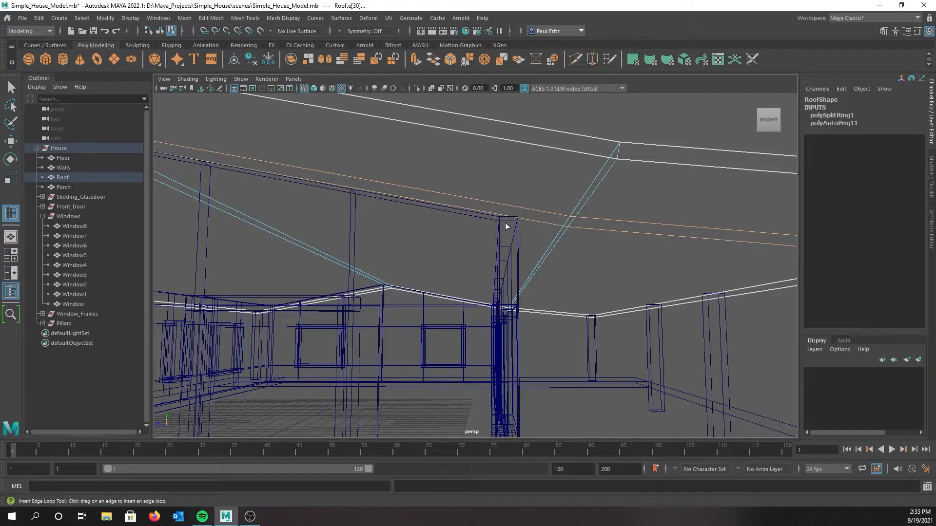
pyautogui.moveTo(515, 142); pyautogui.dragTo(521, 143)
# Step: Insert another edge loop along the roof's length in line with the front wall
pyautogui.keyDown('alt'); pyautogui.moveTo(486, 176); pyautogui.dragTo(350, 251); pyautogui.keyUp('alt')
pyautogui.keyDown('alt'); pyautogui.moveTo(343, 250); pyautogui.dragTo(338, 265, button='middle'); pyautogui.keyUp('alt')
pyautogui.keyDown('alt'); pyautogui.moveTo(311, 261); pyautogui.dragTo(297, 253); pyautogui.keyUp('alt')
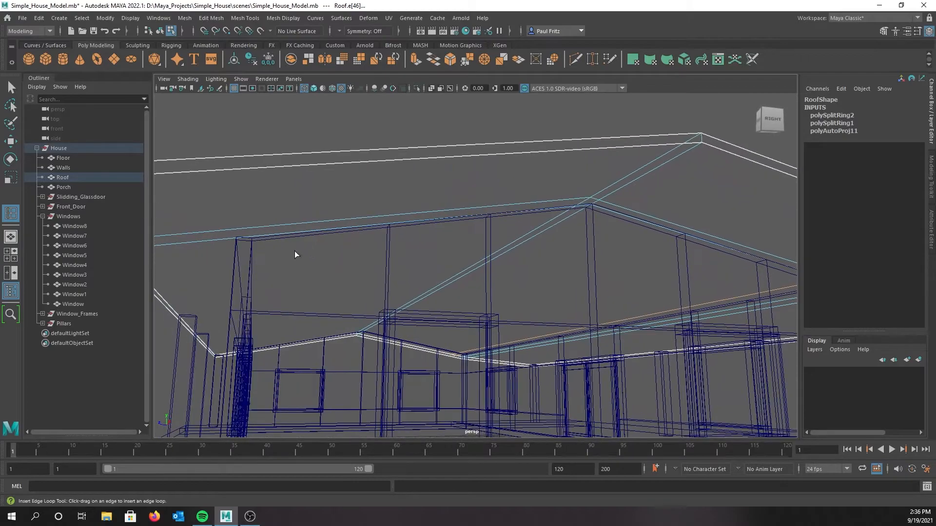
pyautogui.moveTo(238, 169); pyautogui.dragTo(435, 239)
# Step: Insert an edge loop across the roof's width in line with the house's left end wall
pyautogui.scroll(5, 396, 221)
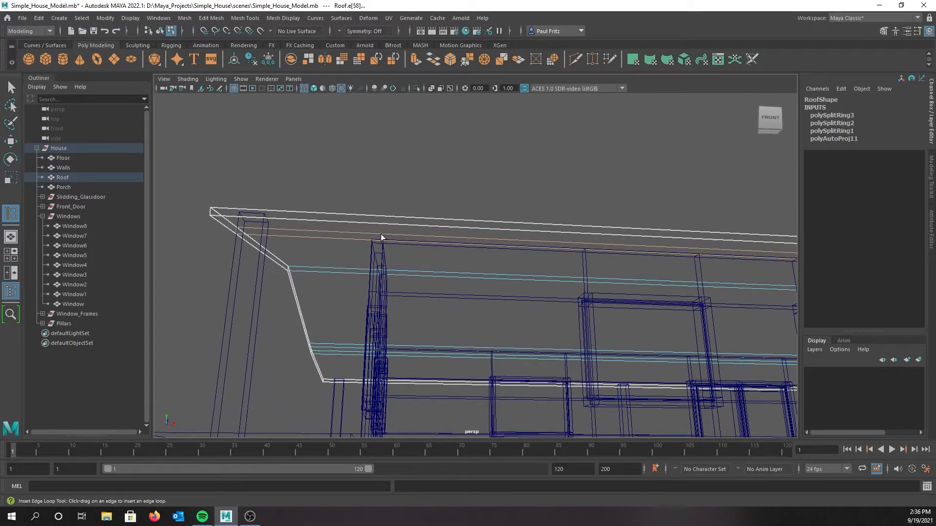
pyautogui.scroll(2, 380, 235)
pyautogui.keyDown('alt'); pyautogui.moveTo(342, 227); pyautogui.dragTo(347, 212); pyautogui.keyUp('alt')
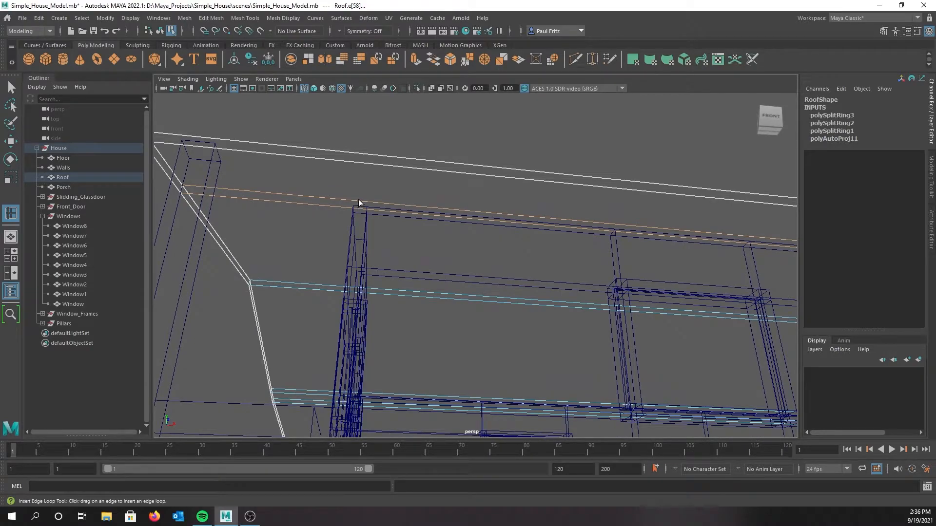
pyautogui.click(355, 163)
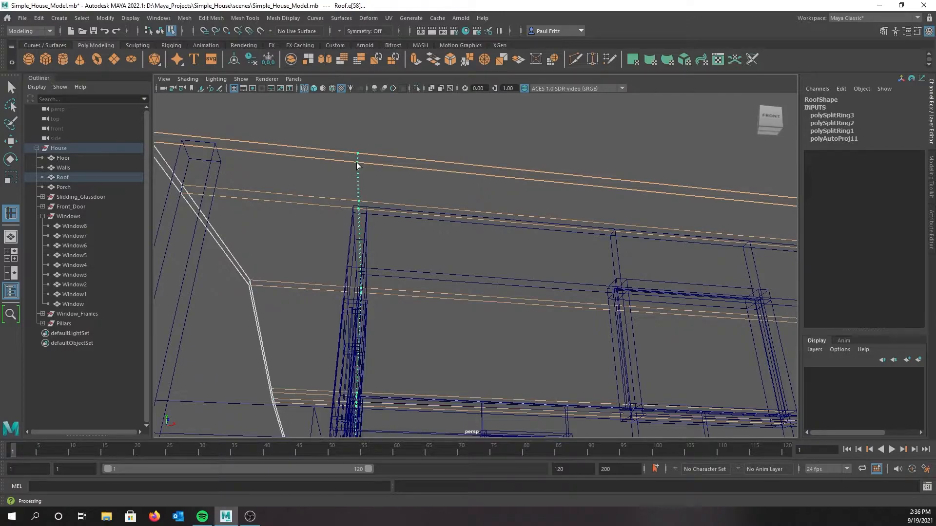
pyautogui.moveTo(357, 162); pyautogui.dragTo(358, 163)
# Step: Return to shaded display and examine the roof's edge loops from above and from beneath against the walls
pyautogui.keyDown('alt'); pyautogui.moveTo(291, 195); pyautogui.dragTo(406, 226); pyautogui.keyUp('alt')
pyautogui.scroll(-3, 344, 224)
pyautogui.moveTo(344, 224)
pyautogui.keyDown('alt'); pyautogui.mouseDown()
pyautogui.moveTo(324, 226)
pyautogui.moveTo(380, 226)
pyautogui.moveTo(396, 246)
pyautogui.moveTo(420, 174)
pyautogui.moveTo(359, 187)
pyautogui.moveTo(435, 226)
pyautogui.moveTo(376, 206)
pyautogui.mouseUp(); pyautogui.keyUp('alt')
pyautogui.press('6')
pyautogui.keyDown('alt'); pyautogui.moveTo(538, 240); pyautogui.dragTo(478, 236); pyautogui.keyUp('alt')
pyautogui.keyDown('alt'); pyautogui.moveTo(426, 210); pyautogui.dragTo(416, 252); pyautogui.keyUp('alt')
pyautogui.scroll(4, 368, 245)
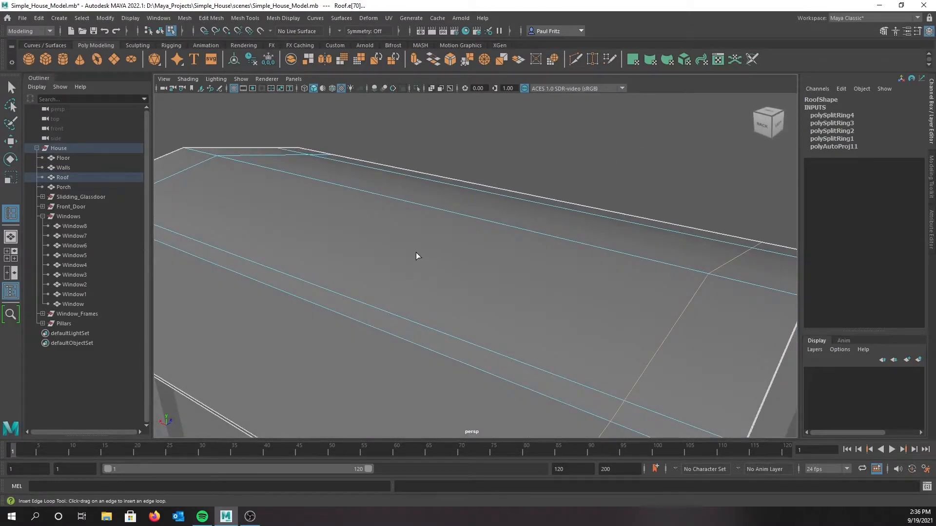
pyautogui.scroll(-4, 417, 252)
pyautogui.keyDown('alt'); pyautogui.moveTo(339, 255); pyautogui.dragTo(373, 268); pyautogui.keyUp('alt')
pyautogui.keyDown('alt'); pyautogui.moveTo(400, 265); pyautogui.dragTo(478, 256, button='middle'); pyautogui.keyUp('alt')
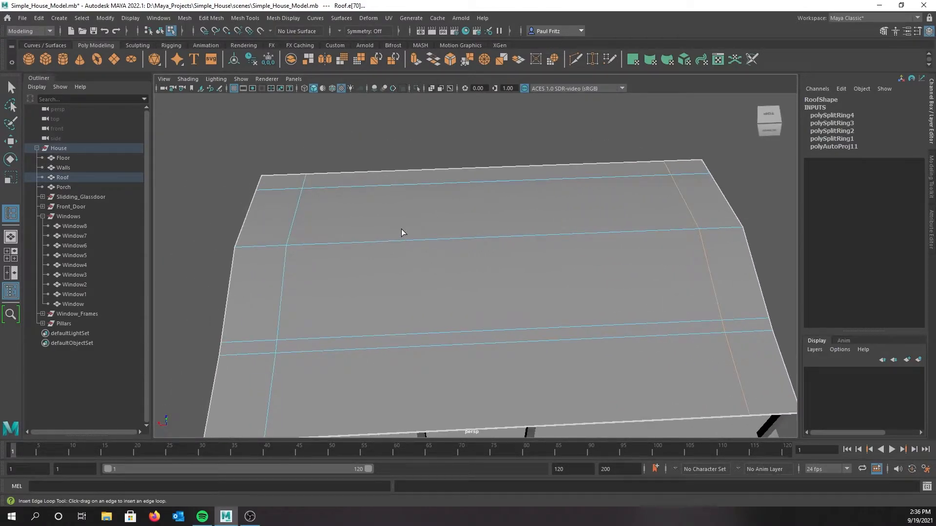
pyautogui.keyDown('alt'); pyautogui.moveTo(390, 222); pyautogui.dragTo(437, 242); pyautogui.keyUp('alt')
pyautogui.keyDown('alt'); pyautogui.moveTo(452, 279); pyautogui.dragTo(396, 235); pyautogui.keyUp('alt')
pyautogui.scroll(3, 423, 234)
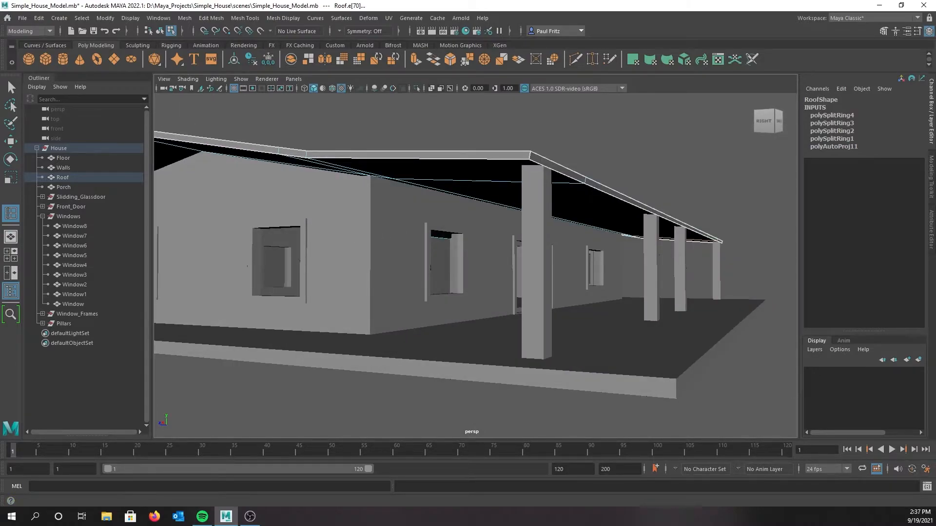
pyautogui.keyDown('alt'); pyautogui.moveTo(353, 244); pyautogui.dragTo(403, 210); pyautogui.keyUp('alt')
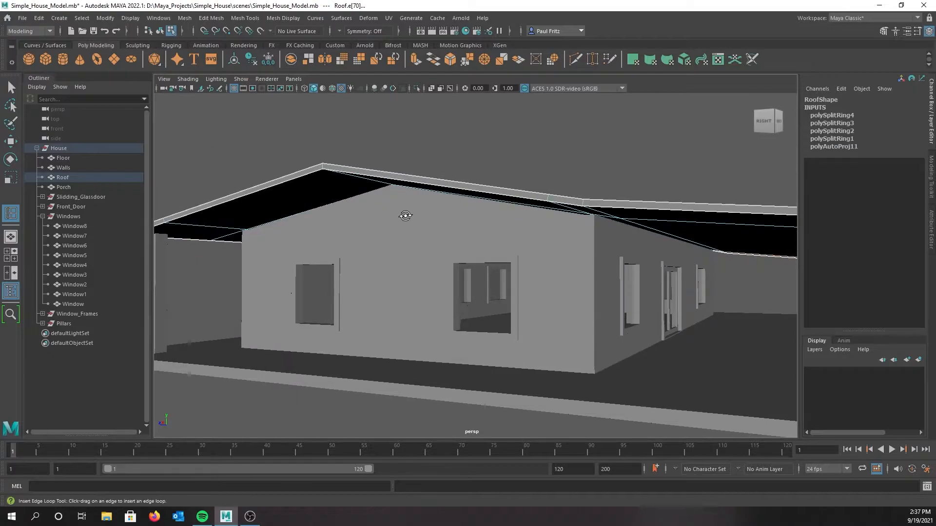
pyautogui.scroll(3, 414, 219)
pyautogui.scroll(-2, 415, 219)
pyautogui.scroll(-3, 476, 251)
pyautogui.moveTo(470, 236)
pyautogui.keyDown('alt'); pyautogui.mouseDown()
pyautogui.moveTo(458, 225)
pyautogui.moveTo(453, 236)
pyautogui.mouseUp(); pyautogui.keyUp('alt')
pyautogui.scroll(2, 457, 241)
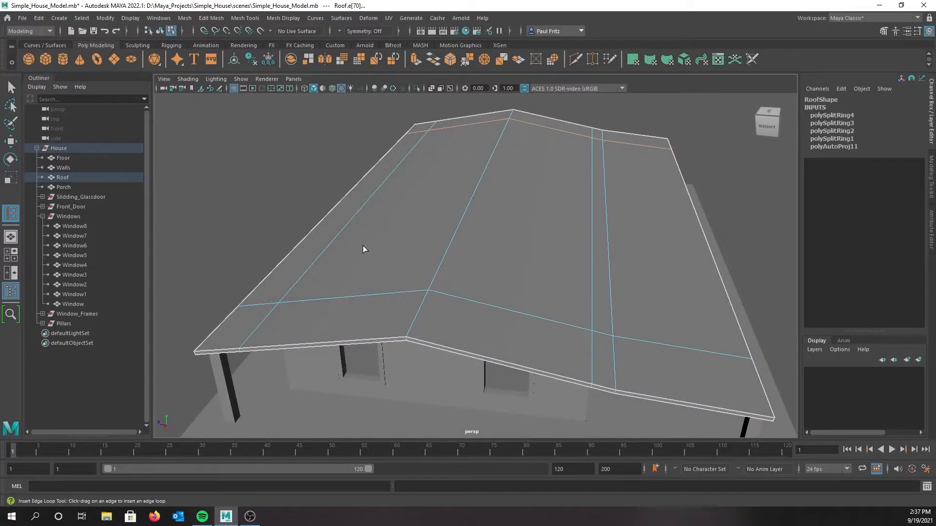
# Step: Open the UV Editor to show the roof's layout with the added edge loops
pyautogui.keyDown('alt'); pyautogui.moveTo(336, 251); pyautogui.dragTo(361, 246); pyautogui.keyUp('alt')
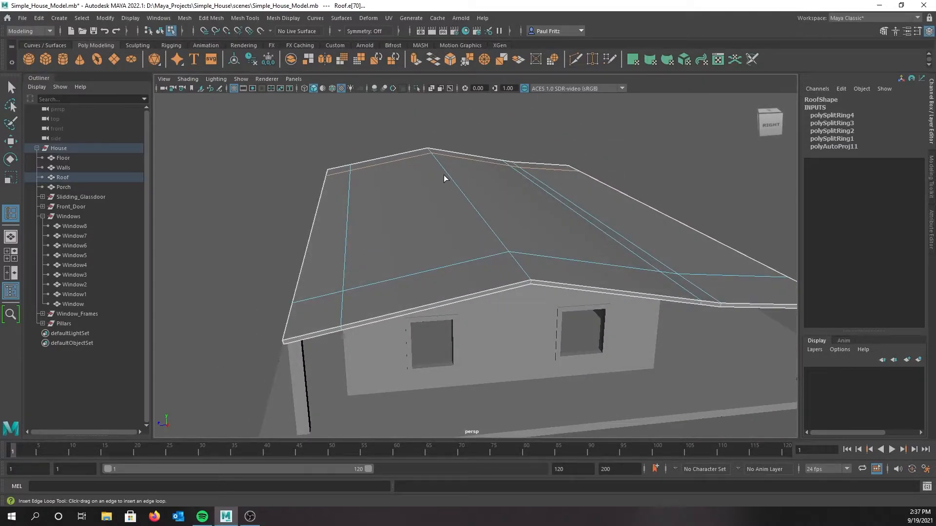
pyautogui.keyDown('alt'); pyautogui.moveTo(505, 270); pyautogui.dragTo(487, 234); pyautogui.keyUp('alt')
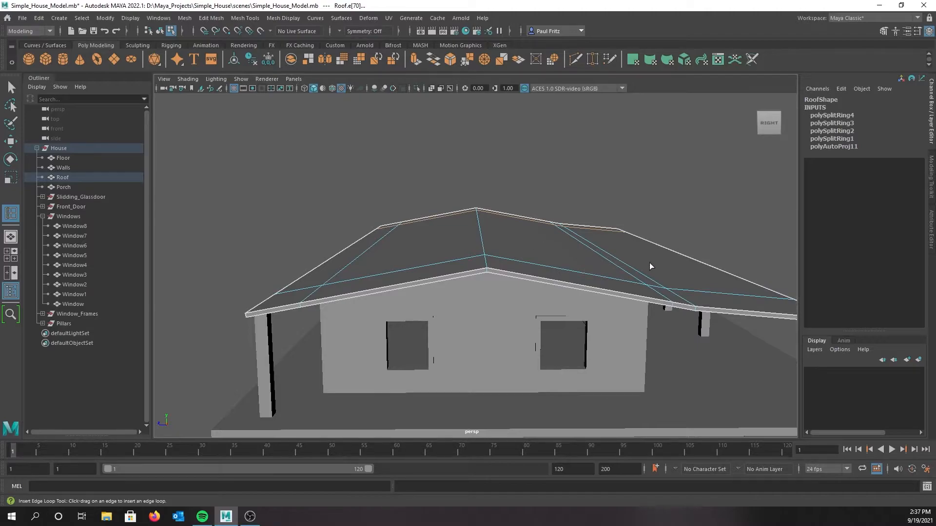
pyautogui.click(718, 60)
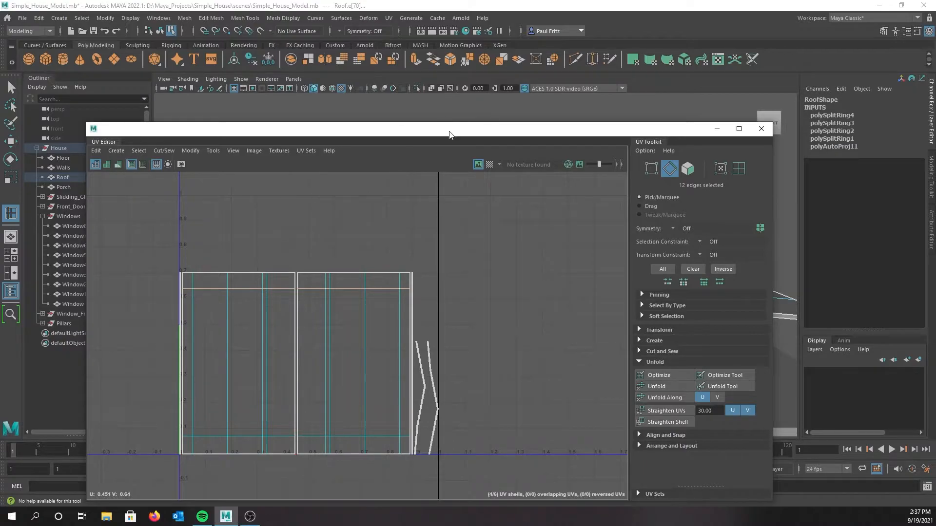
# Step: Select the roof's ridge edge on the model and locate it in the roof's UV layout
pyautogui.moveTo(450, 134); pyautogui.dragTo(0, 100)
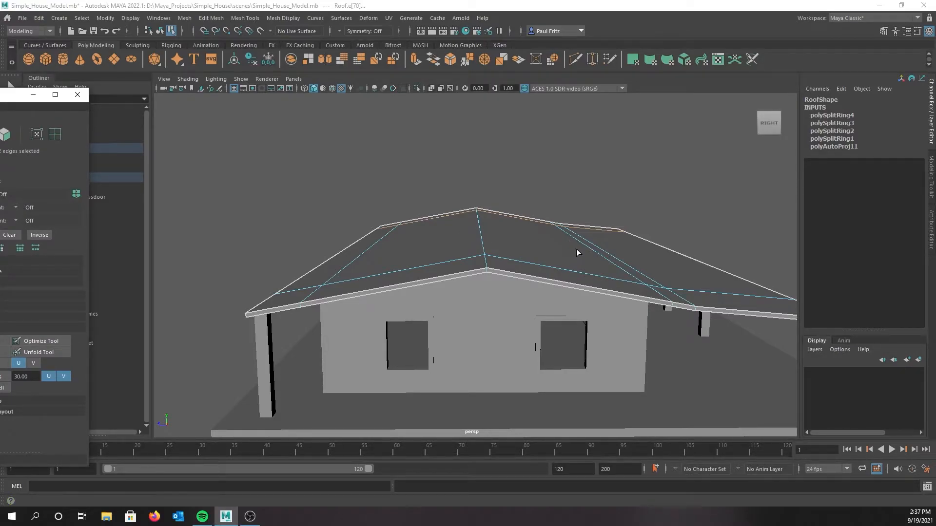
pyautogui.moveTo(10, 94); pyautogui.dragTo(243, 89)
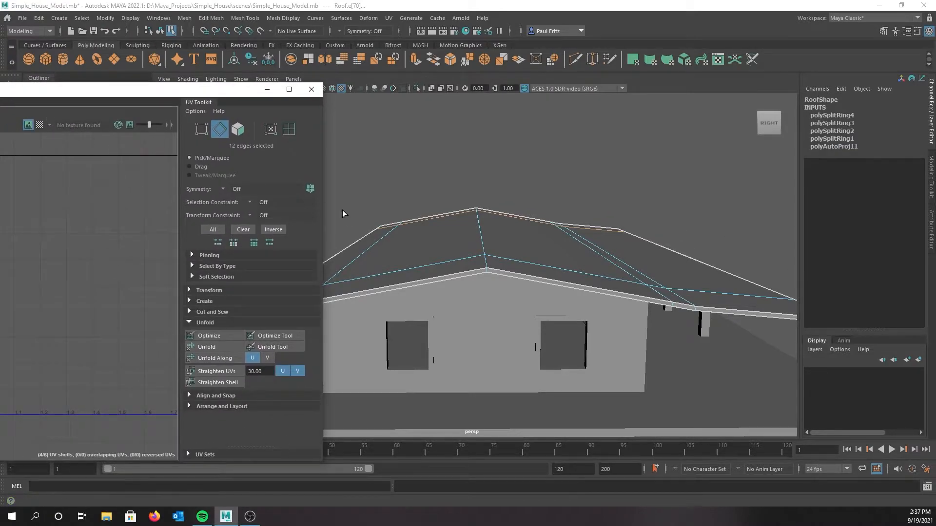
pyautogui.rightClick(458, 168)
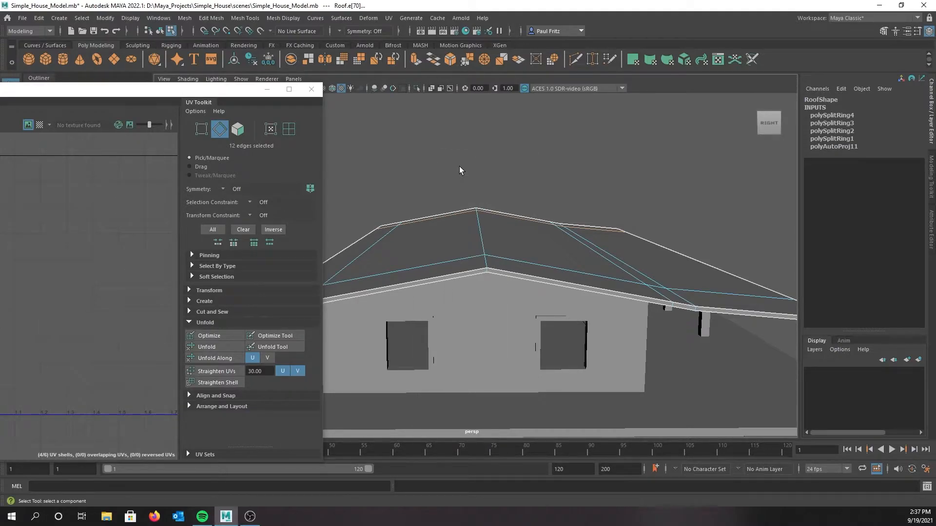
pyautogui.rightClick(461, 169)
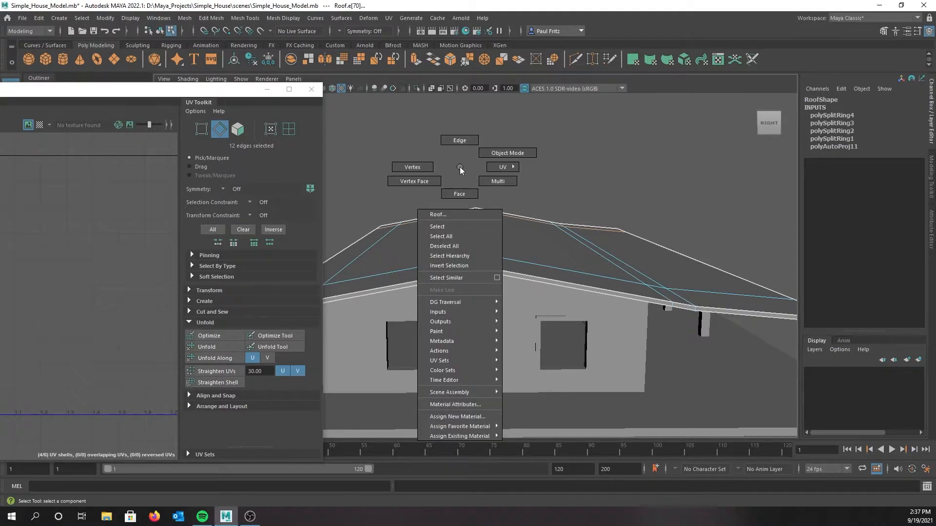
pyautogui.click(459, 141)
pyautogui.click(478, 234)
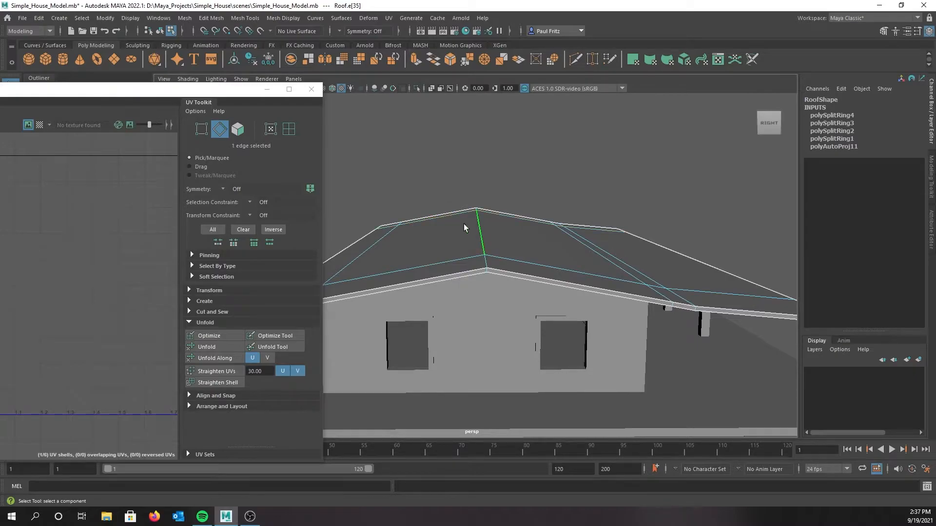
pyautogui.moveTo(205, 90); pyautogui.dragTo(662, 104)
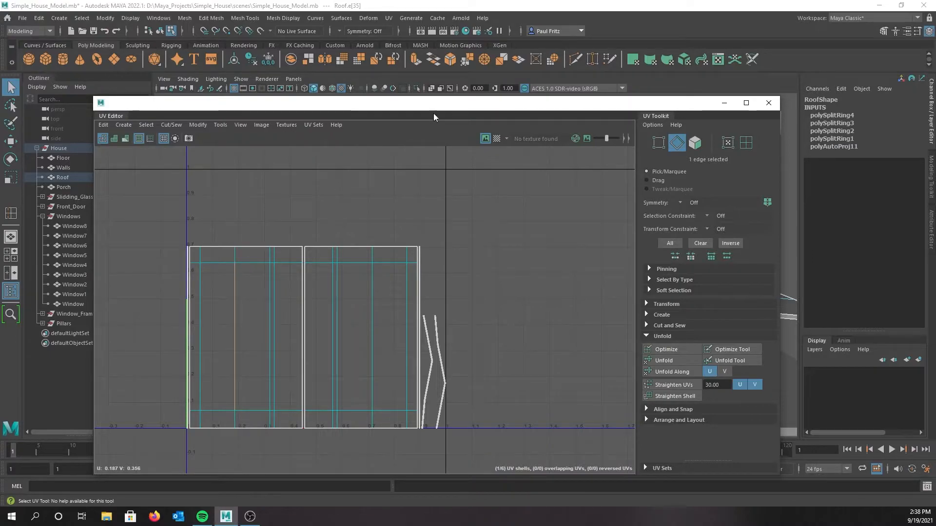
# Step: Examine the roof's underside, ridge and edge loops in relation to the house walls from several angles
pyautogui.moveTo(432, 103); pyautogui.dragTo(0, 103)
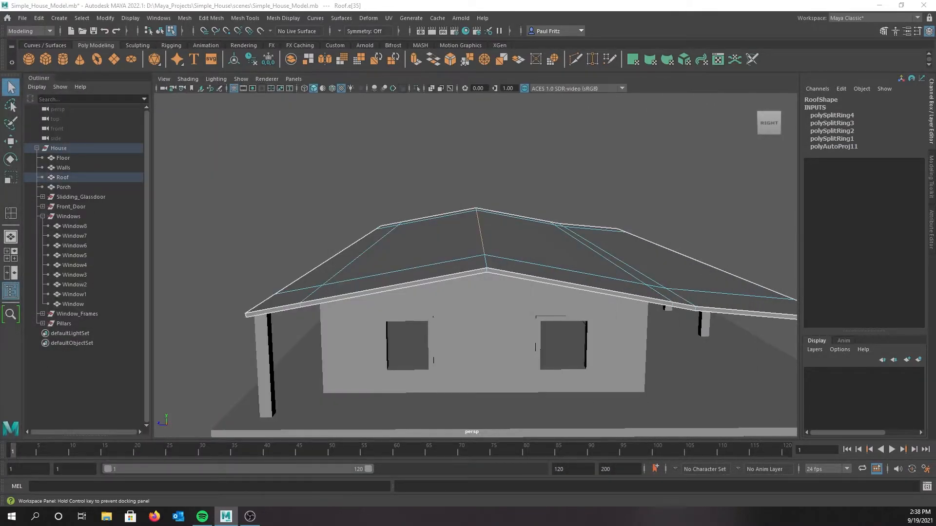
pyautogui.keyDown('alt'); pyautogui.moveTo(344, 248); pyautogui.dragTo(351, 232); pyautogui.keyUp('alt')
pyautogui.keyDown('alt'); pyautogui.moveTo(351, 232); pyautogui.dragTo(385, 326, button='middle'); pyautogui.keyUp('alt')
pyautogui.keyDown('alt'); pyautogui.moveTo(385, 326); pyautogui.dragTo(435, 286); pyautogui.keyUp('alt')
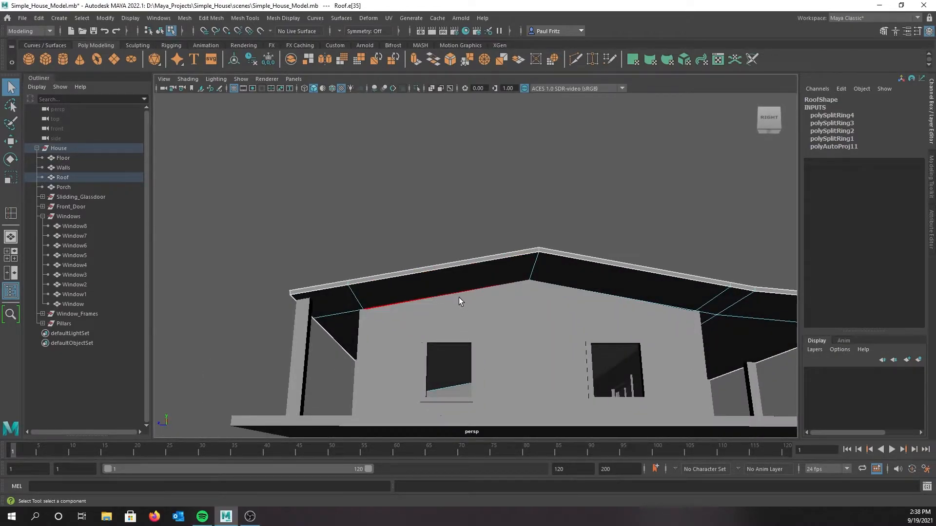
pyautogui.scroll(5, 457, 296)
pyautogui.keyDown('alt'); pyautogui.moveTo(442, 291); pyautogui.dragTo(446, 315); pyautogui.keyUp('alt')
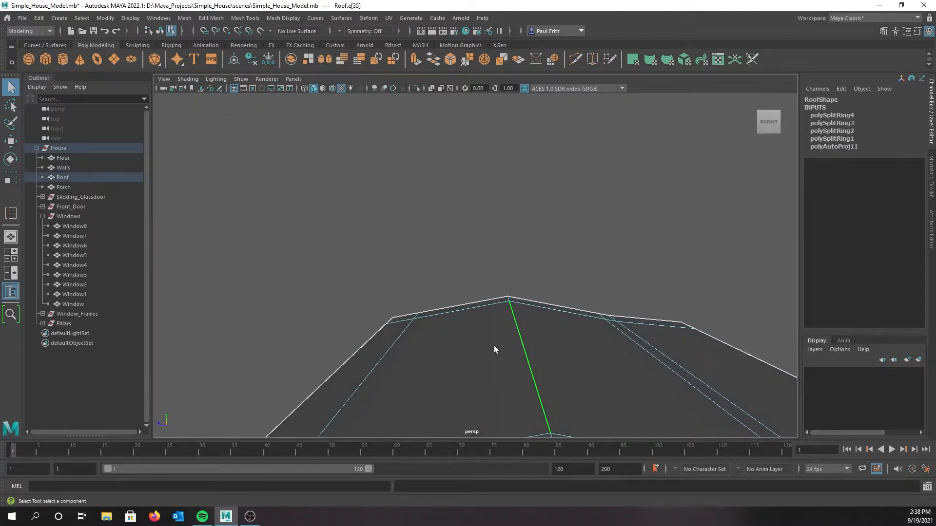
pyautogui.scroll(-5, 494, 346)
pyautogui.keyDown('alt'); pyautogui.moveTo(470, 323); pyautogui.dragTo(410, 275, button='middle'); pyautogui.keyUp('alt')
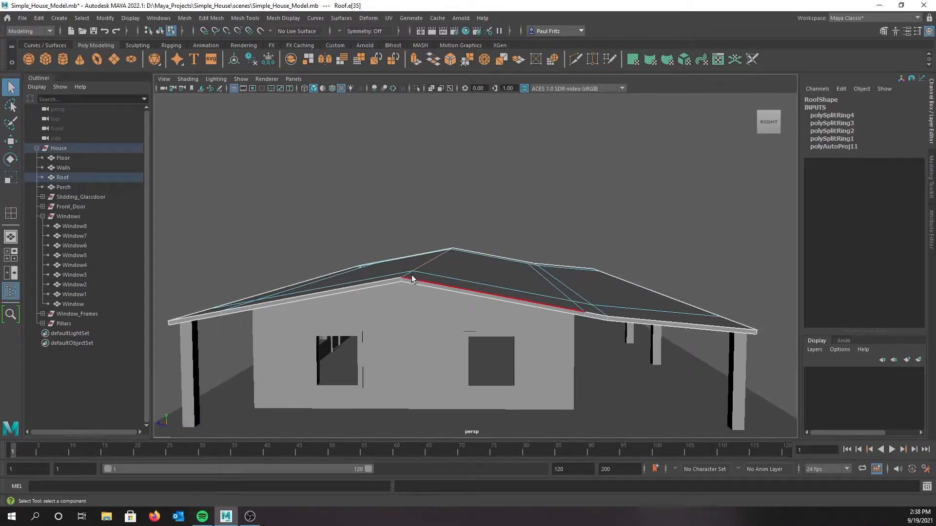
pyautogui.scroll(-2, 412, 279)
pyautogui.keyDown('alt'); pyautogui.moveTo(445, 305); pyautogui.dragTo(391, 321); pyautogui.keyUp('alt')
# Step: Switch to UV shell selection and select the shell of the long fascia strip along the back of the roof
pyautogui.moveTo(0, 116); pyautogui.dragTo(179, 111)
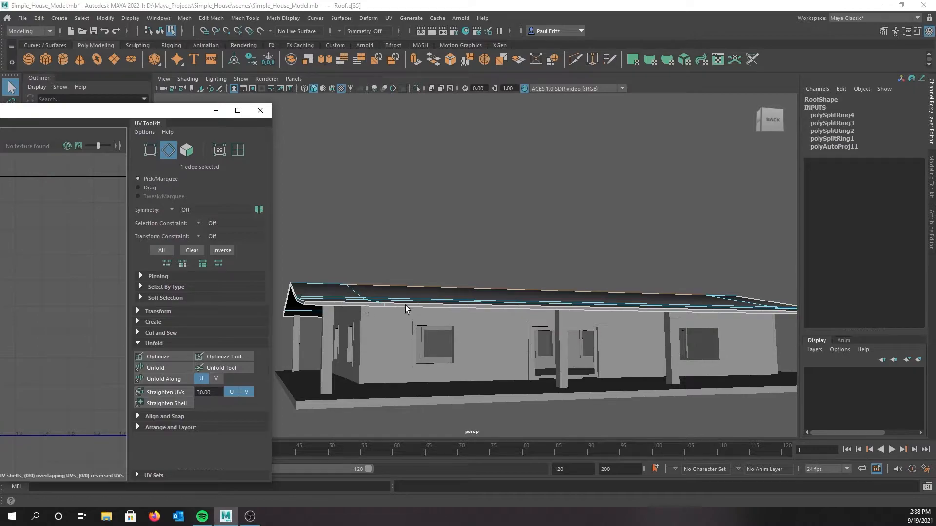
pyautogui.rightClick(417, 233)
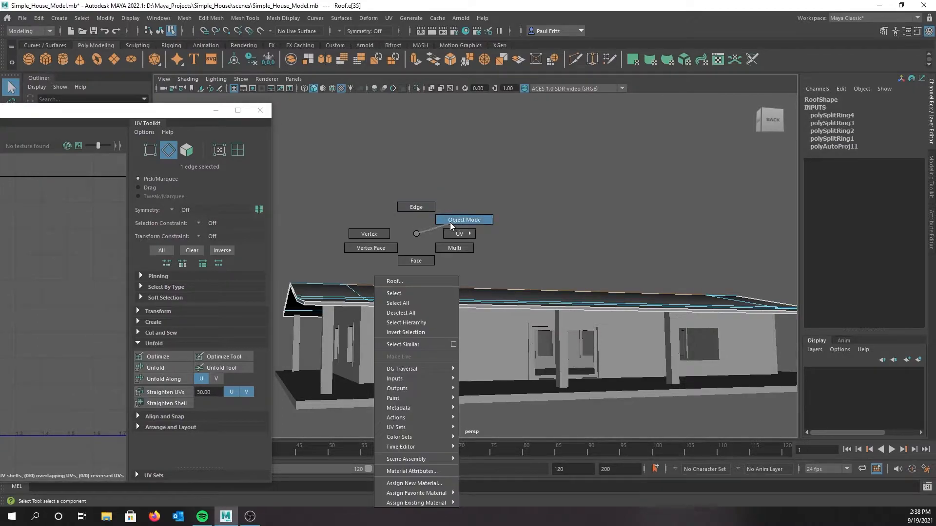
pyautogui.moveTo(464, 236)
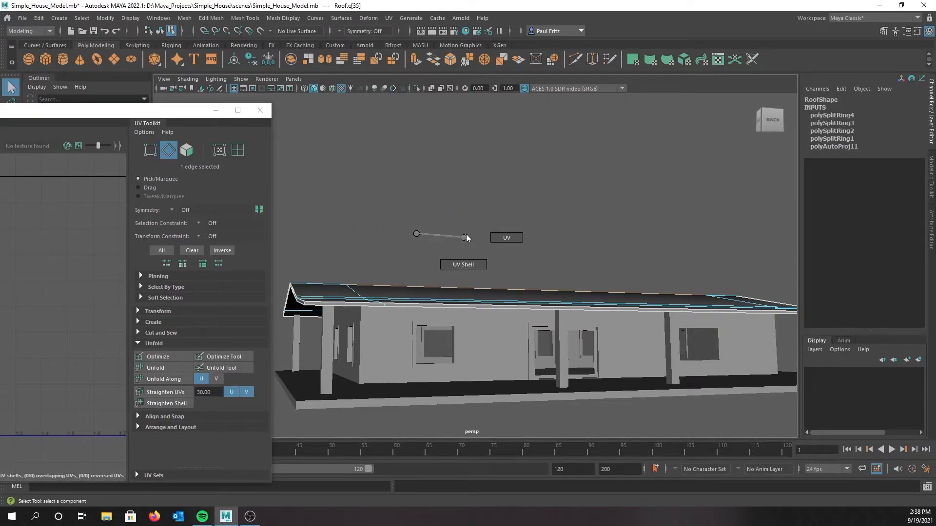
pyautogui.click(466, 265)
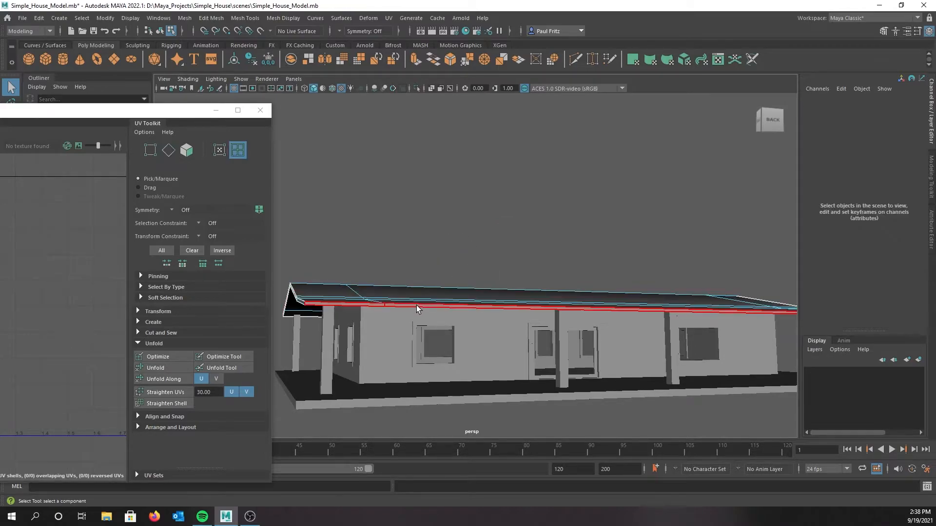
pyautogui.click(422, 310)
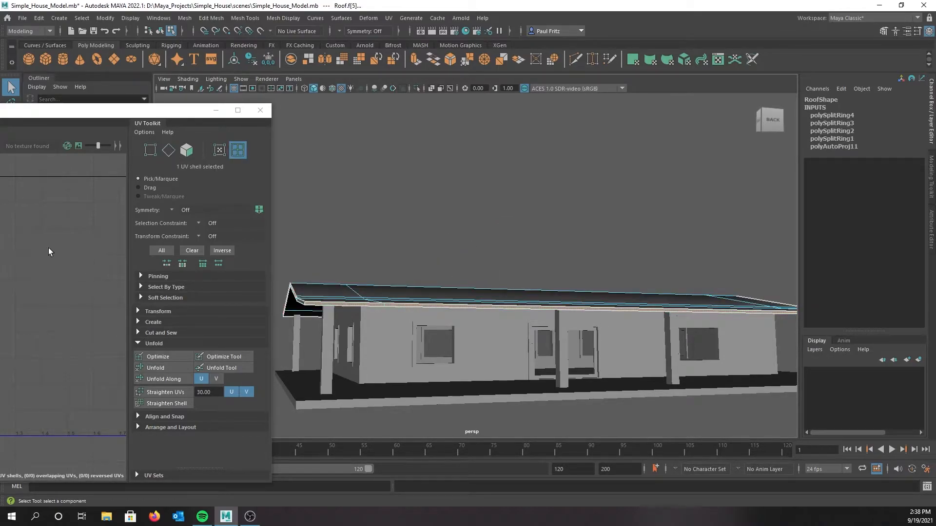
# Step: Compare the narrow strip shells in the UV layout with the matching fascia edges on the roof model
pyautogui.scroll(2, 463, 277)
pyautogui.keyDown('alt'); pyautogui.moveTo(385, 214); pyautogui.dragTo(473, 244); pyautogui.keyUp('alt')
pyautogui.moveTo(0, 113); pyautogui.dragTo(195, 105)
pyautogui.scroll(4, 307, 286)
pyautogui.keyDown('alt'); pyautogui.moveTo(383, 279); pyautogui.dragTo(429, 225, button='middle'); pyautogui.keyUp('alt')
pyautogui.keyDown('alt'); pyautogui.moveTo(33, 244); pyautogui.dragTo(203, 252, button='middle'); pyautogui.keyUp('alt')
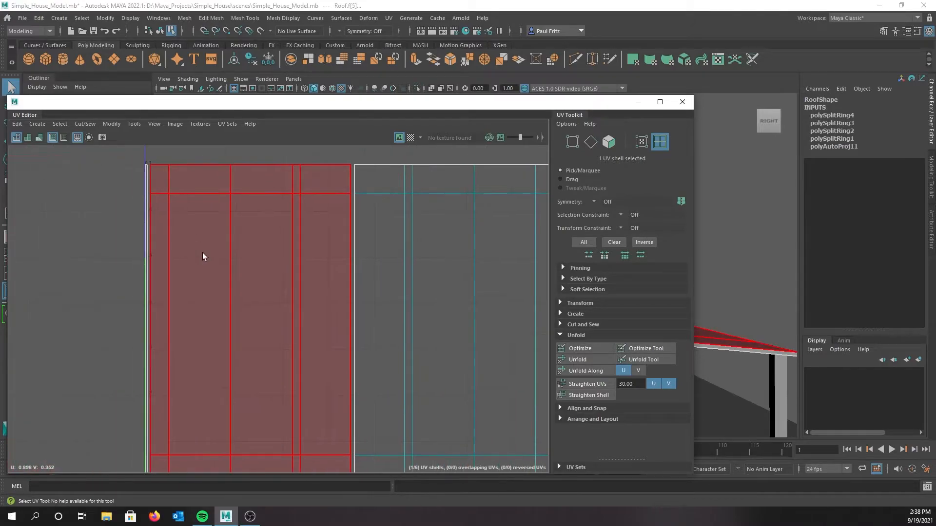
pyautogui.click(147, 263)
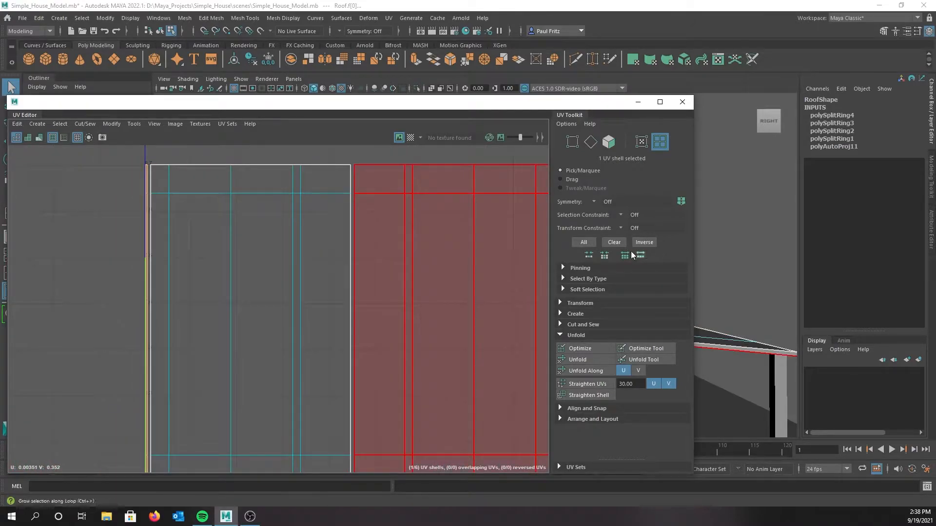
pyautogui.moveTo(516, 105); pyautogui.dragTo(203, 113)
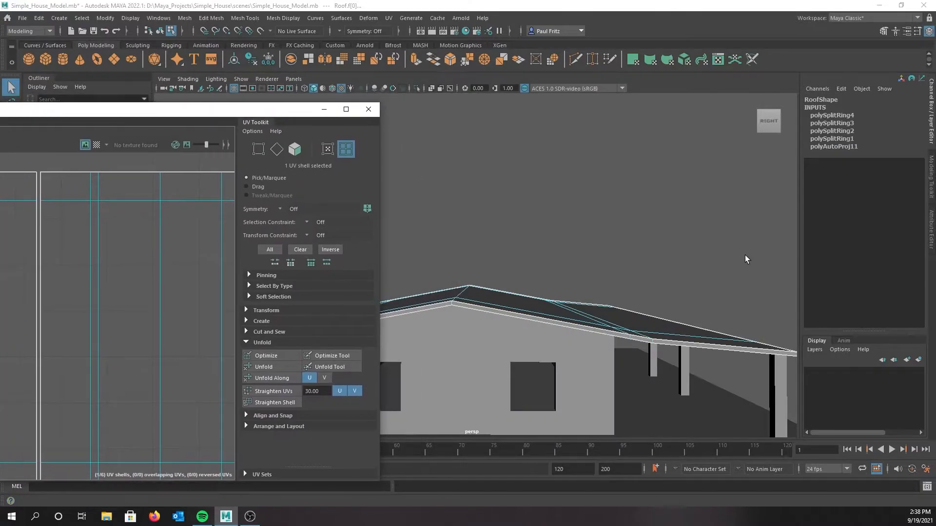
pyautogui.keyDown('alt'); pyautogui.moveTo(537, 253); pyautogui.dragTo(557, 217); pyautogui.keyUp('alt')
pyautogui.moveTo(55, 116); pyautogui.dragTo(310, 99)
pyautogui.click(148, 257)
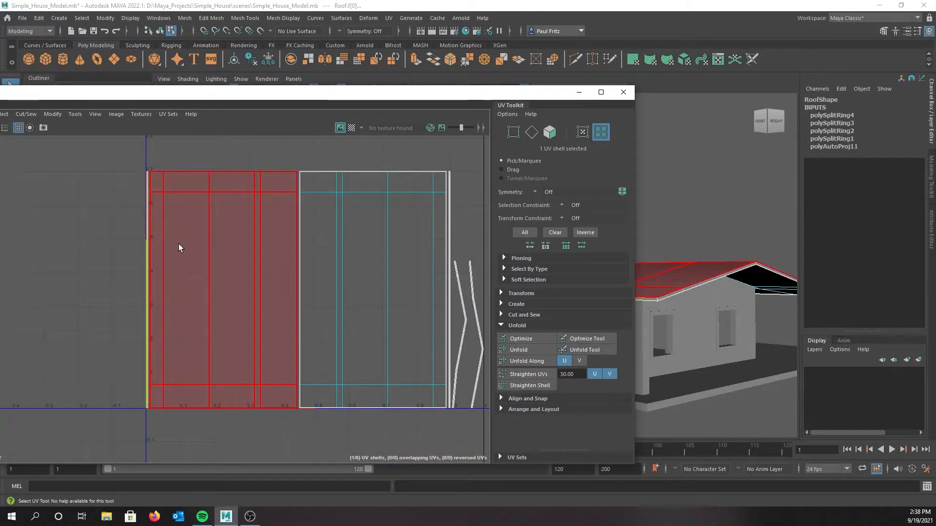
# Step: Move the narrow strip shell at the layout's left side across to the other long strip beside the right roof panel
pyautogui.scroll(-4, 216, 272)
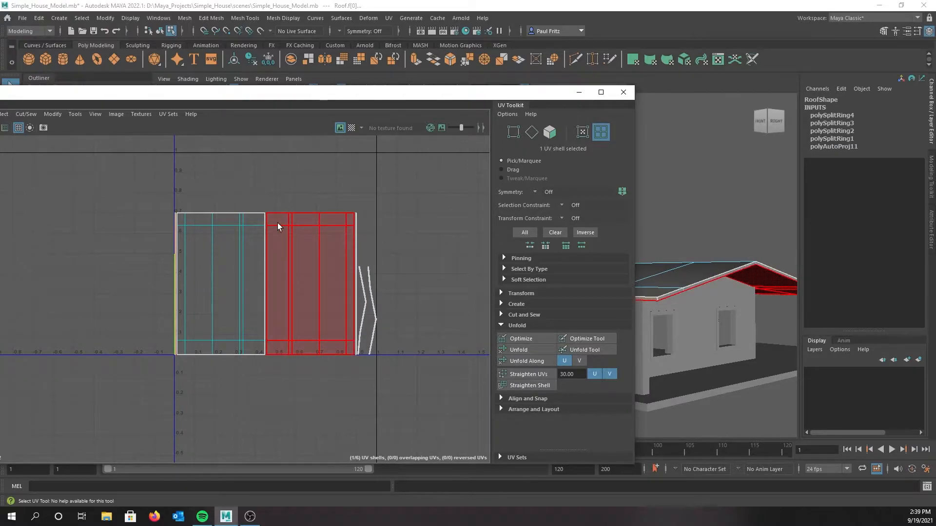
pyautogui.scroll(2, 370, 297)
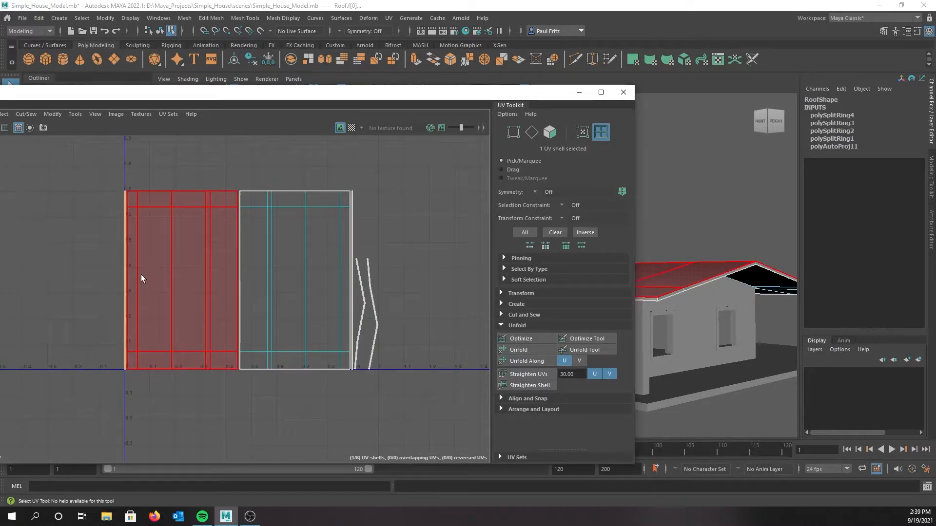
pyautogui.click(123, 290)
pyautogui.press('w')
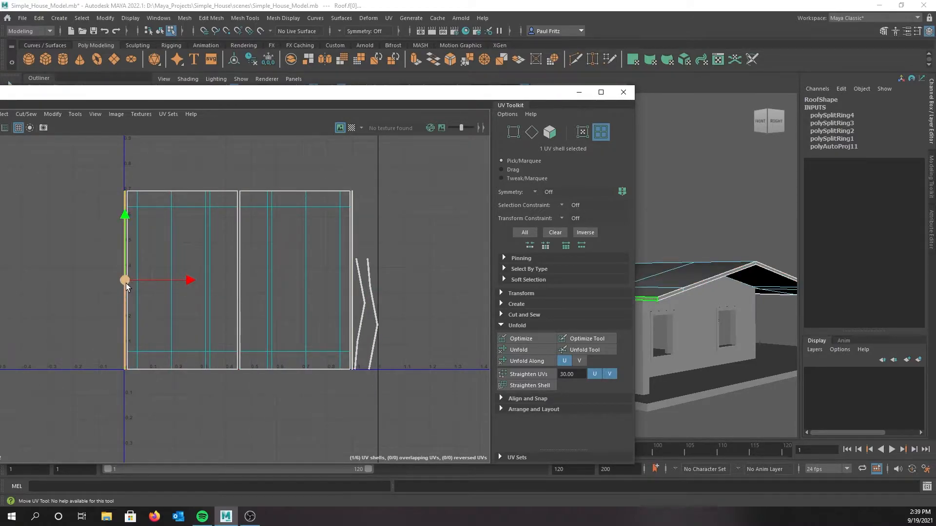
pyautogui.moveTo(128, 287); pyautogui.dragTo(358, 284)
# Step: Move the original right-hand long strip shell above the roof panels and rotate it 90 degrees clockwise
pyautogui.scroll(2, 390, 273)
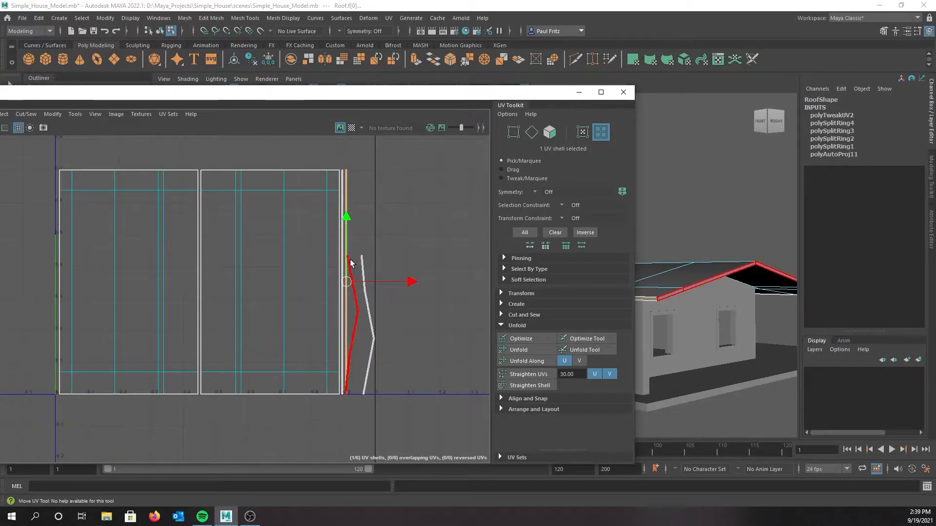
pyautogui.click(341, 175)
pyautogui.scroll(-3, 376, 256)
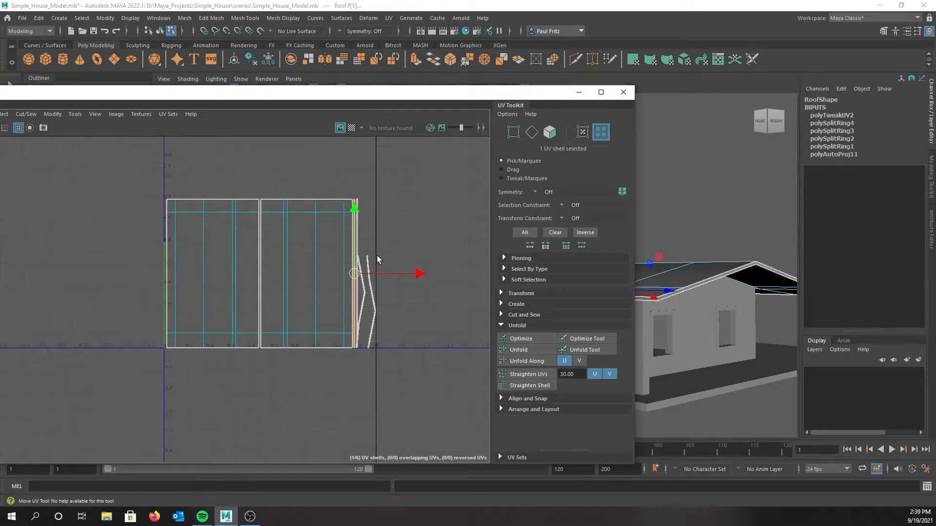
pyautogui.moveTo(357, 272); pyautogui.dragTo(293, 192)
pyautogui.keyDown('shift'); pyautogui.rightClick(300, 186); pyautogui.keyUp('shift')
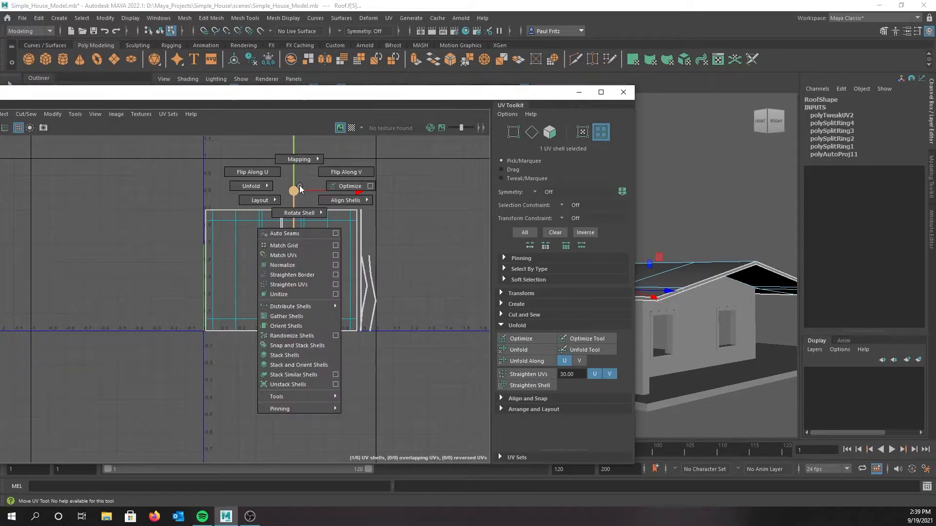
pyautogui.moveTo(302, 212)
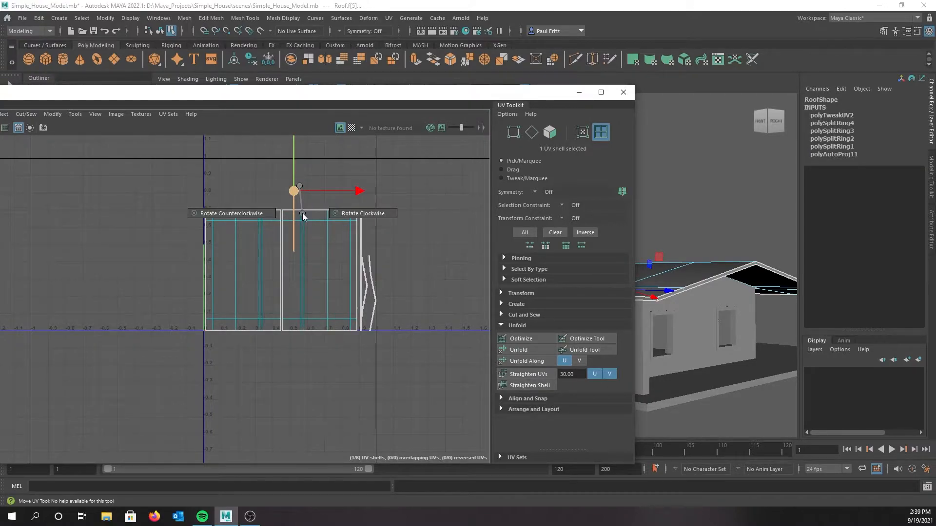
pyautogui.click(356, 212)
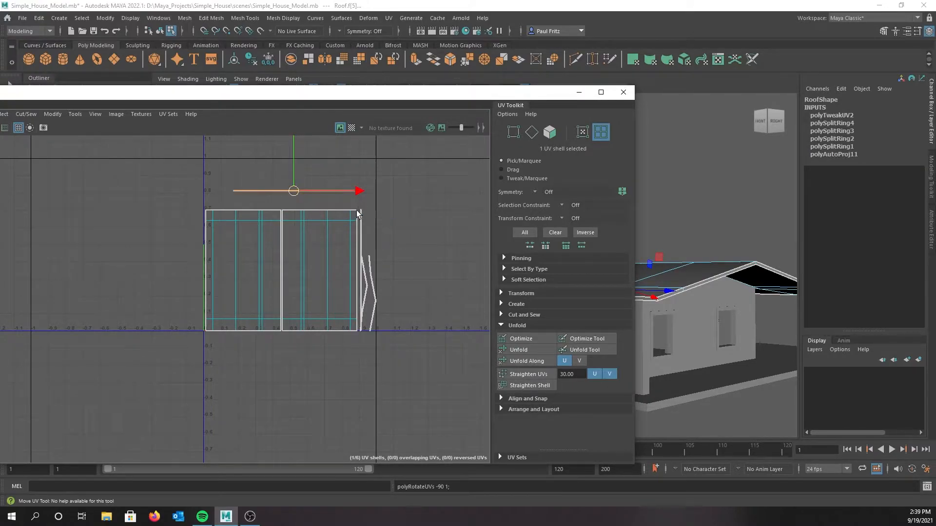
# Step: Move the remaining long strip shell above the roof panels and rotate it 90 degrees clockwise
pyautogui.scroll(2, 305, 191)
pyautogui.scroll(3, 303, 190)
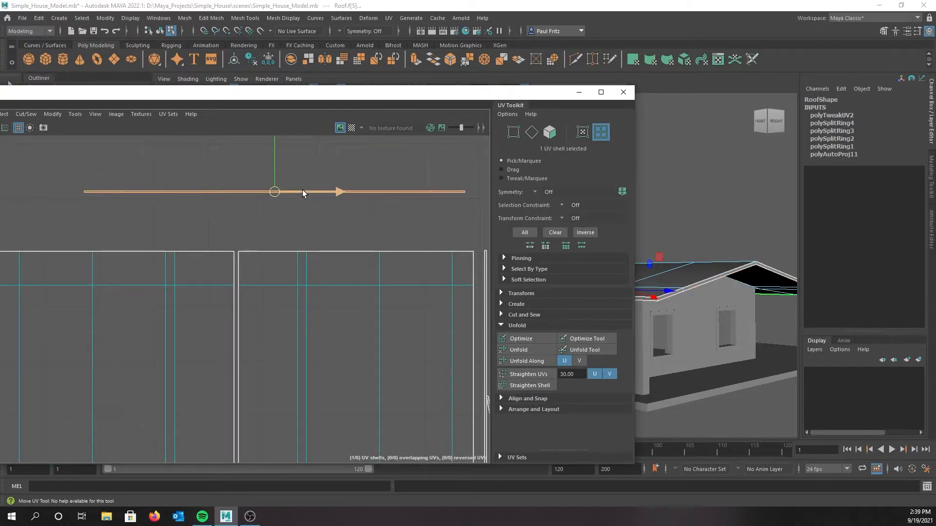
pyautogui.scroll(-2, 301, 191)
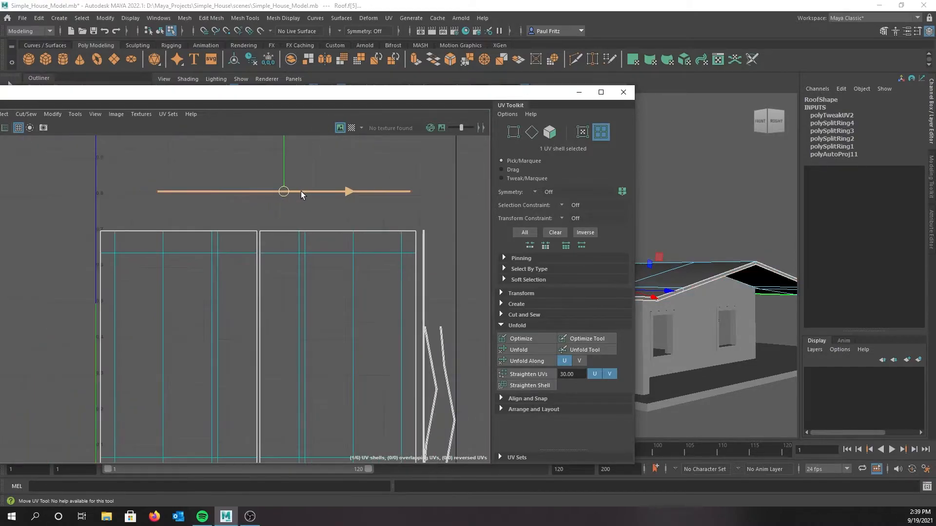
pyautogui.click(423, 302)
pyautogui.moveTo(424, 356); pyautogui.dragTo(262, 210)
pyautogui.keyDown('shift'); pyautogui.moveTo(262, 210); pyautogui.dragTo(316, 229, button='right'); pyautogui.keyUp('shift')
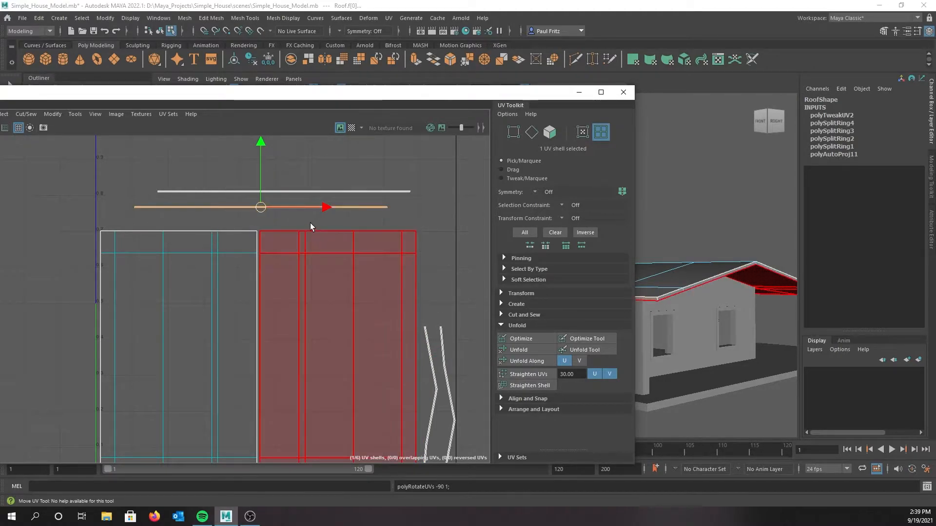
# Step: Stack the two horizontal strip shells closely together and place them just above the roof panels, aligned with their left edge
pyautogui.moveTo(261, 207); pyautogui.dragTo(277, 206)
pyautogui.moveTo(288, 200); pyautogui.dragTo(283, 193)
pyautogui.moveTo(221, 176); pyautogui.dragTo(225, 217)
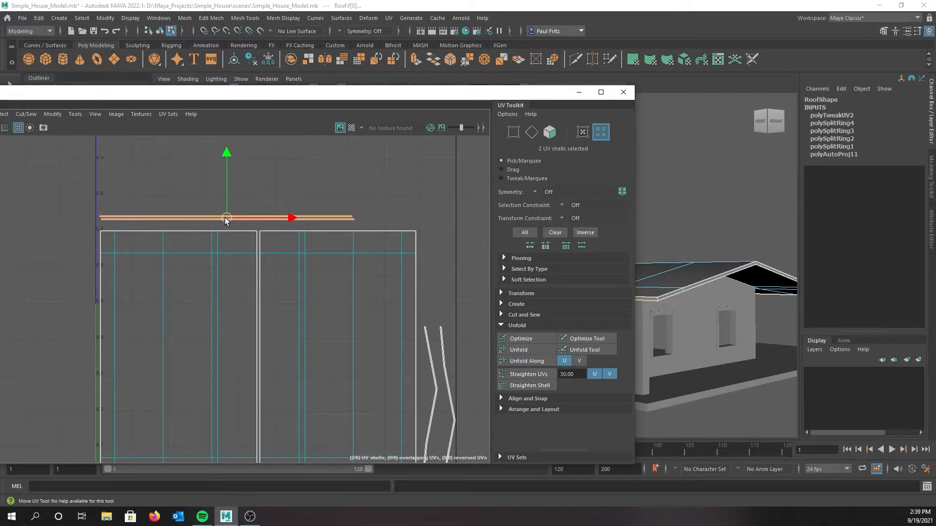
# Step: Rotate both bent gable fascia shells 90 degrees counterclockwise and place them above the horizontal strips
pyautogui.scroll(-2, 408, 300)
pyautogui.moveTo(443, 356); pyautogui.dragTo(425, 367)
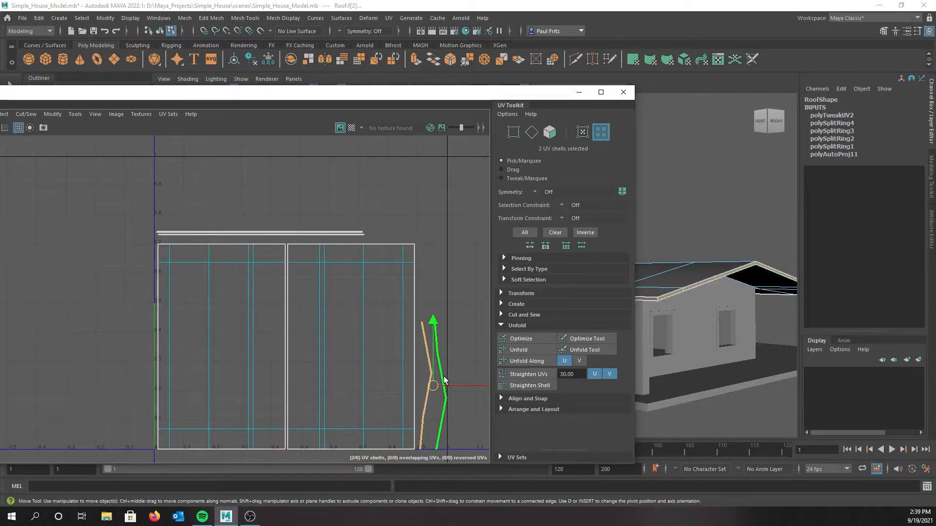
pyautogui.keyDown('shift'); pyautogui.rightClick(432, 369); pyautogui.keyUp('shift')
pyautogui.moveTo(441, 323)
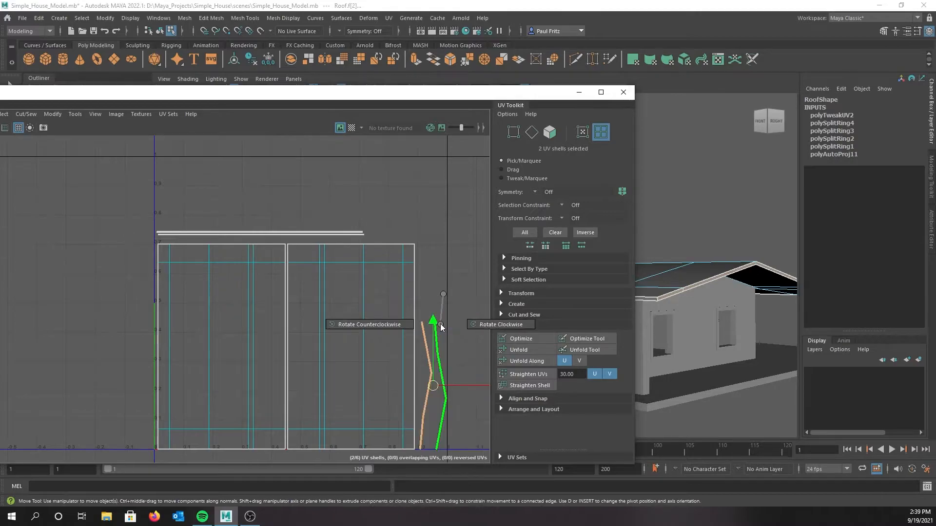
pyautogui.click(363, 324)
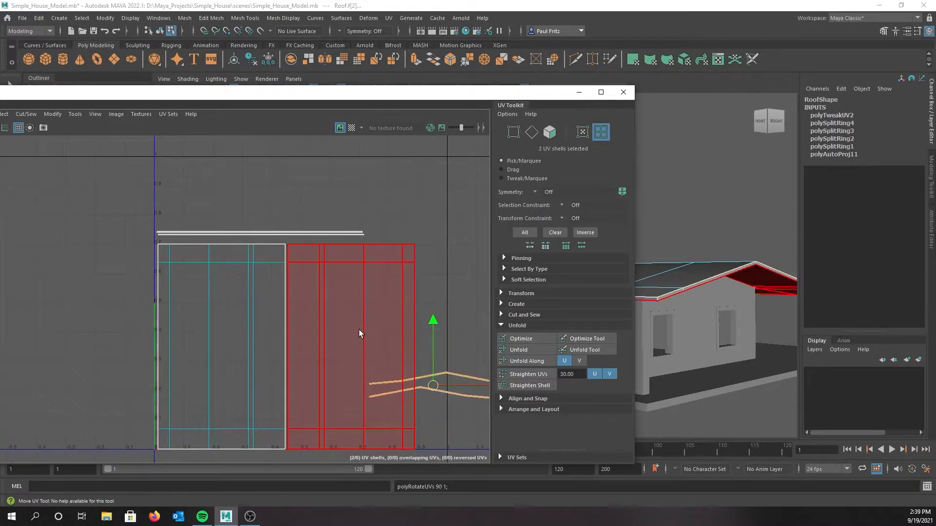
pyautogui.moveTo(430, 386); pyautogui.dragTo(224, 215)
# Step: Scale all six roof UV shells up together until the panels span the full width of the 0–1 tile
pyautogui.scroll(-4, 223, 214)
pyautogui.moveTo(163, 176); pyautogui.dragTo(370, 408)
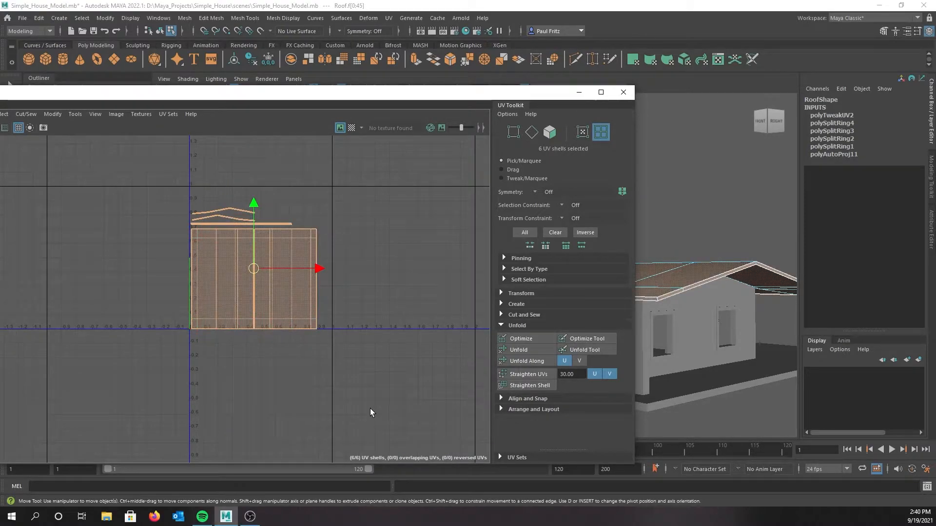
pyautogui.press('r')
pyautogui.moveTo(253, 266); pyautogui.dragTo(261, 257)
pyautogui.press('w')
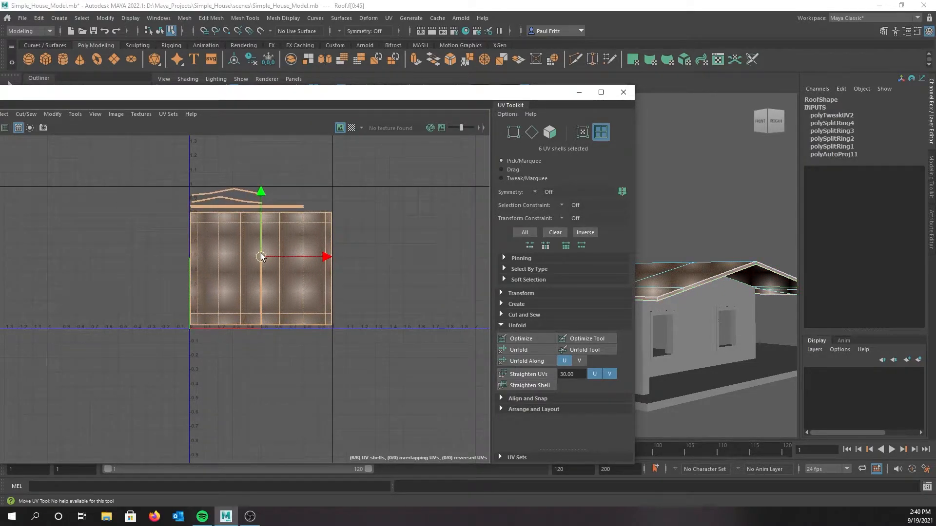
pyautogui.scroll(3, 263, 254)
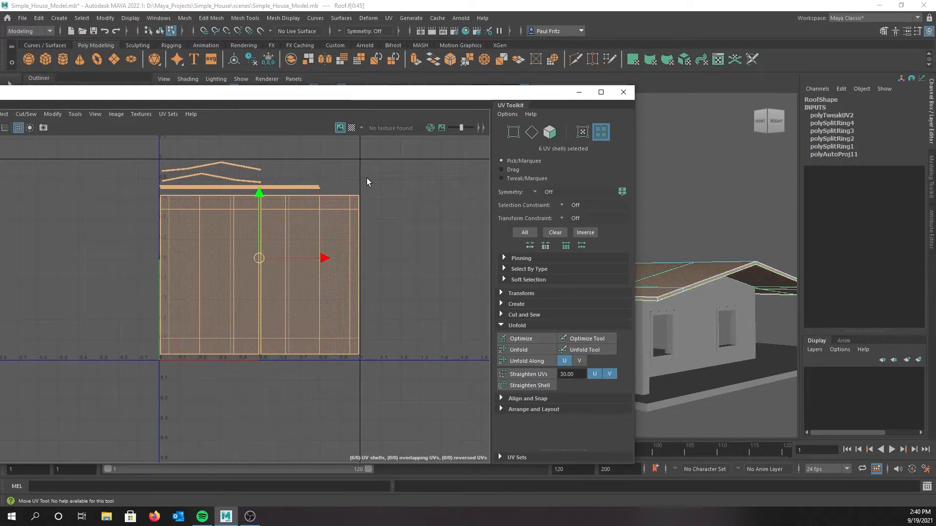
pyautogui.scroll(4, 359, 270)
pyautogui.scroll(-3, 359, 271)
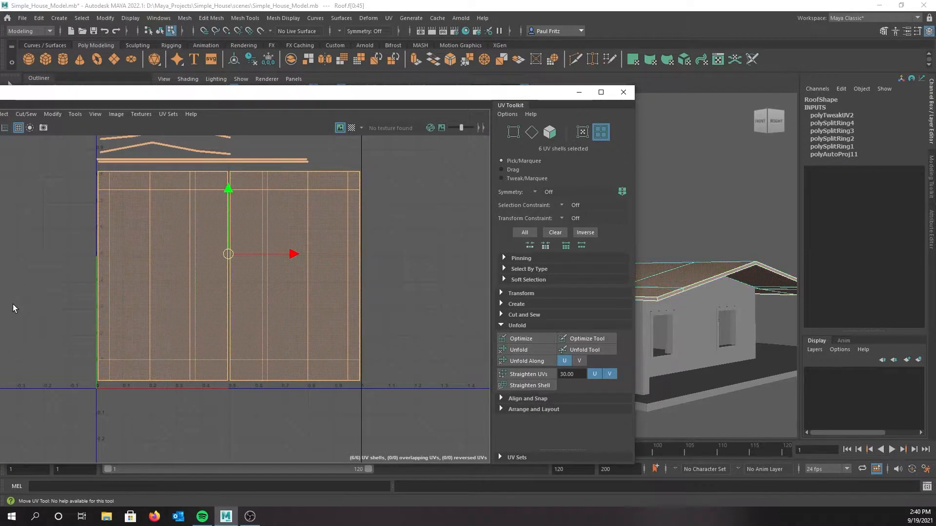
pyautogui.scroll(2, 55, 289)
pyautogui.scroll(-4, 99, 287)
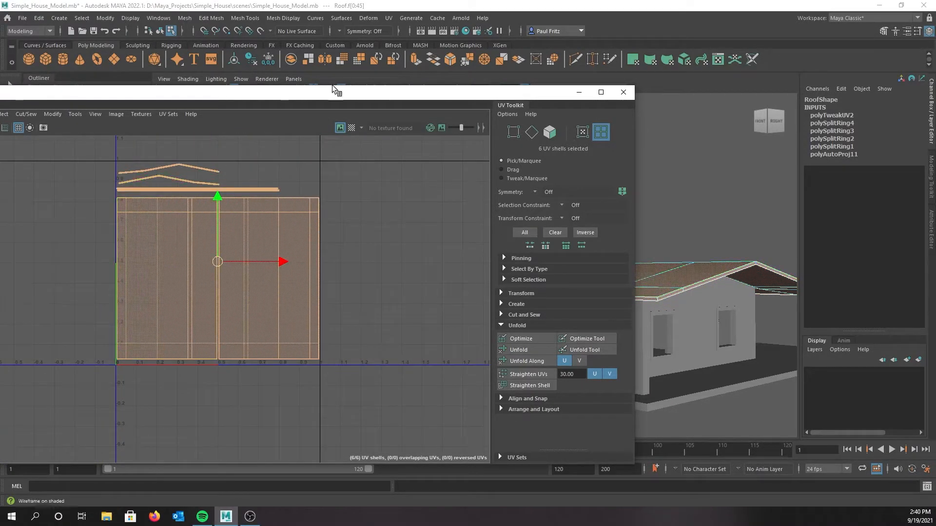
# Step: Preview the roof shells with the checker map and try scaling them slightly larger
pyautogui.click(352, 128)
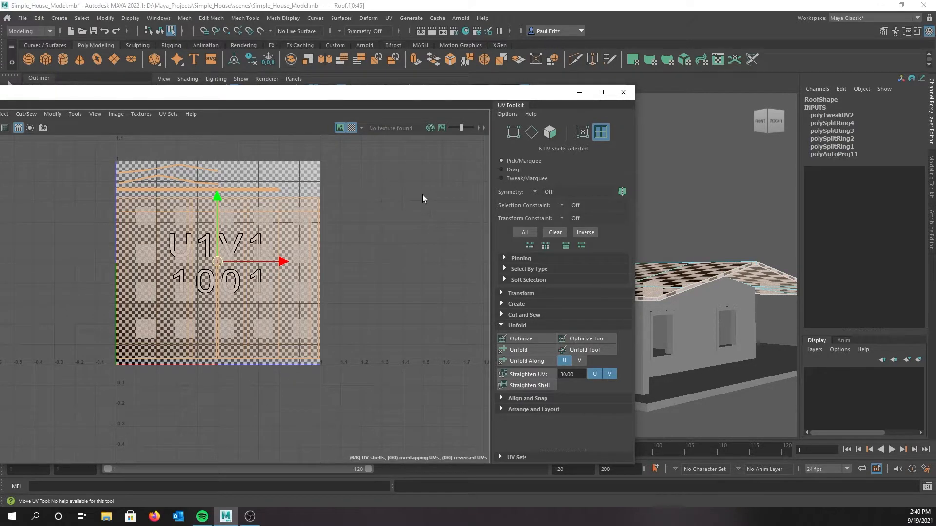
pyautogui.press('r')
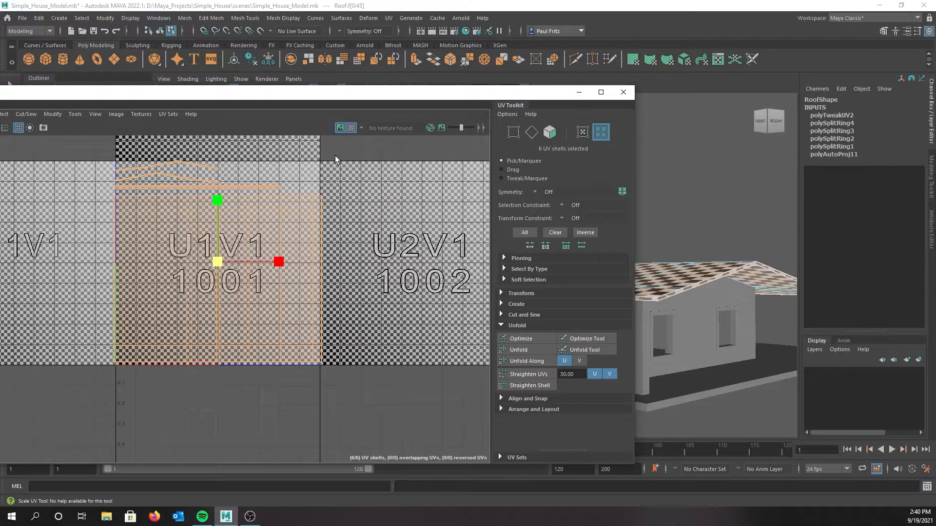
pyautogui.hotkey('ctrl', 'z')
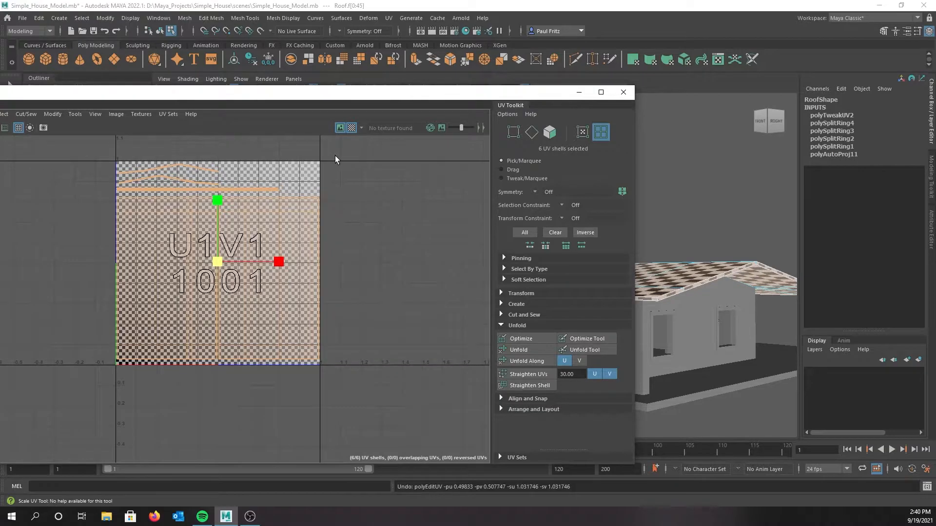
pyautogui.click(351, 129)
pyautogui.scroll(-2, 295, 183)
pyautogui.scroll(2, 290, 194)
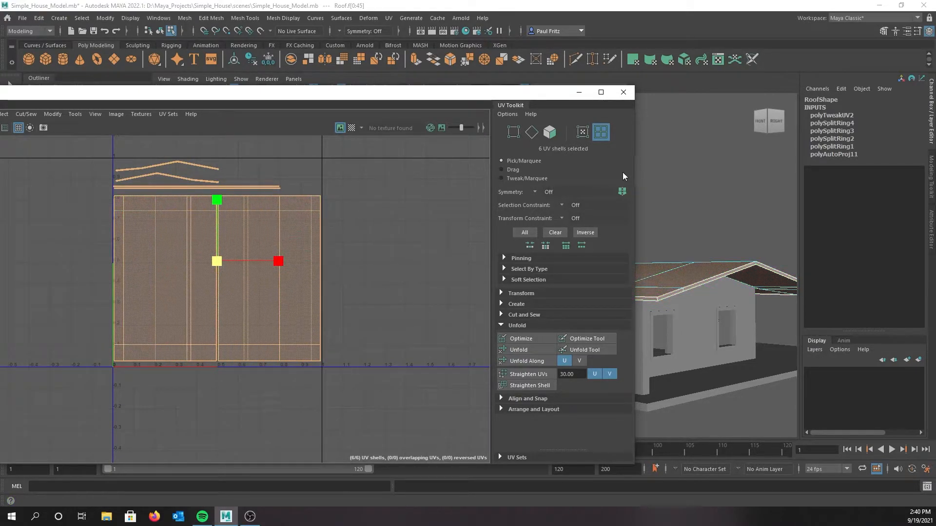
# Step: Inspect the checker pattern on the roof's top surface, underside and gable edges for stretching
pyautogui.moveTo(464, 100); pyautogui.dragTo(0, 85)
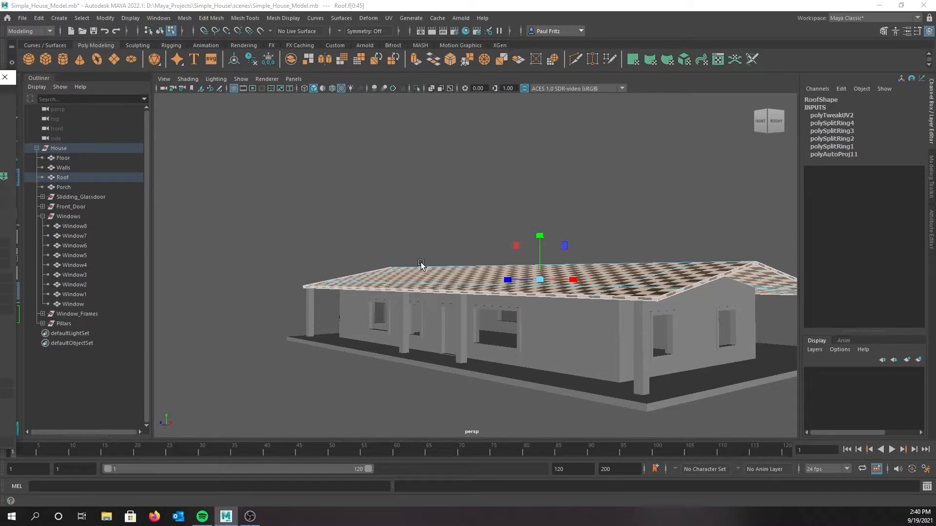
pyautogui.keyDown('alt'); pyautogui.moveTo(382, 228); pyautogui.dragTo(439, 259); pyautogui.keyUp('alt')
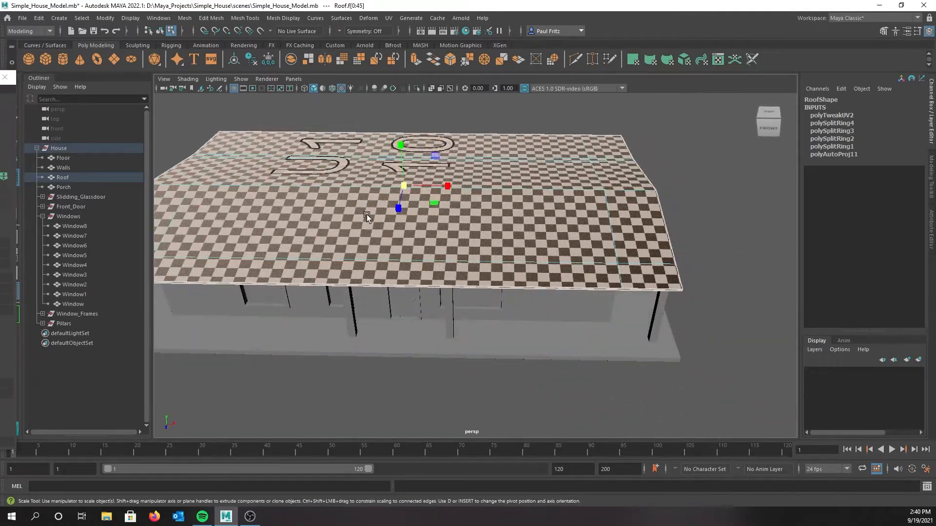
pyautogui.keyDown('alt'); pyautogui.moveTo(367, 215); pyautogui.dragTo(488, 263, button='middle'); pyautogui.keyUp('alt')
pyautogui.keyDown('alt'); pyautogui.moveTo(352, 231); pyautogui.dragTo(411, 258); pyautogui.keyUp('alt')
pyautogui.scroll(3, 375, 251)
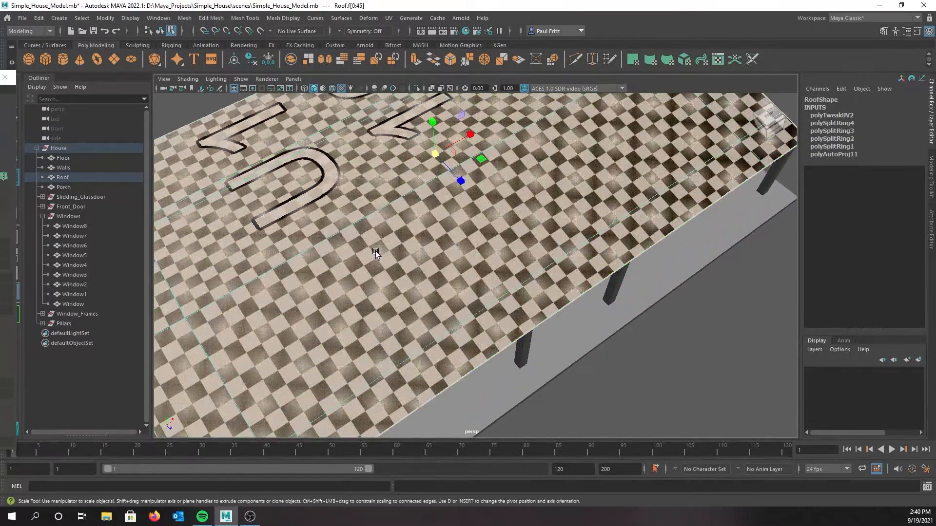
pyautogui.scroll(-8, 376, 251)
pyautogui.keyDown('alt'); pyautogui.moveTo(388, 239); pyautogui.dragTo(376, 272); pyautogui.keyUp('alt')
pyautogui.scroll(3, 378, 264)
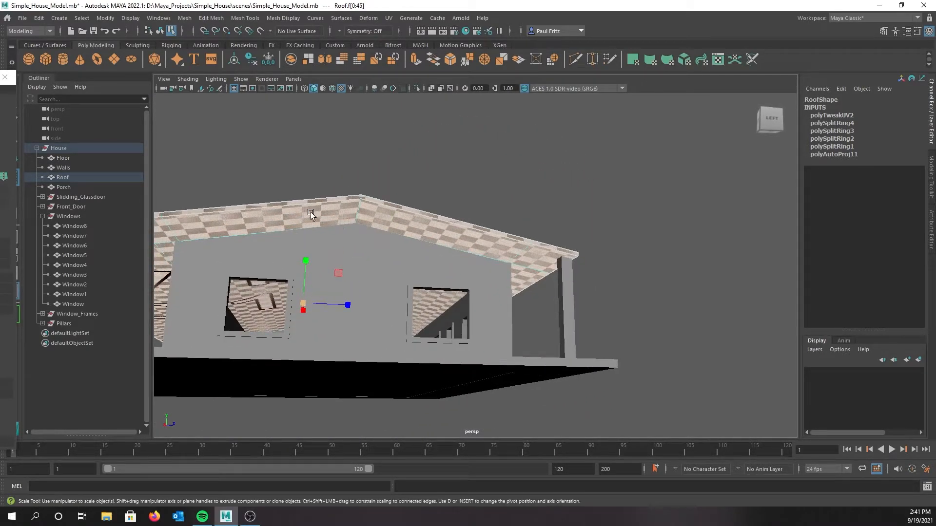
pyautogui.scroll(-3, 312, 214)
pyautogui.keyDown('alt'); pyautogui.moveTo(312, 217); pyautogui.dragTo(358, 269); pyautogui.keyUp('alt')
pyautogui.keyDown('alt'); pyautogui.moveTo(279, 253); pyautogui.dragTo(402, 194); pyautogui.keyUp('alt')
pyautogui.scroll(3, 308, 220)
pyautogui.keyDown('alt'); pyautogui.moveTo(437, 178); pyautogui.dragTo(377, 238, button='middle'); pyautogui.keyUp('alt')
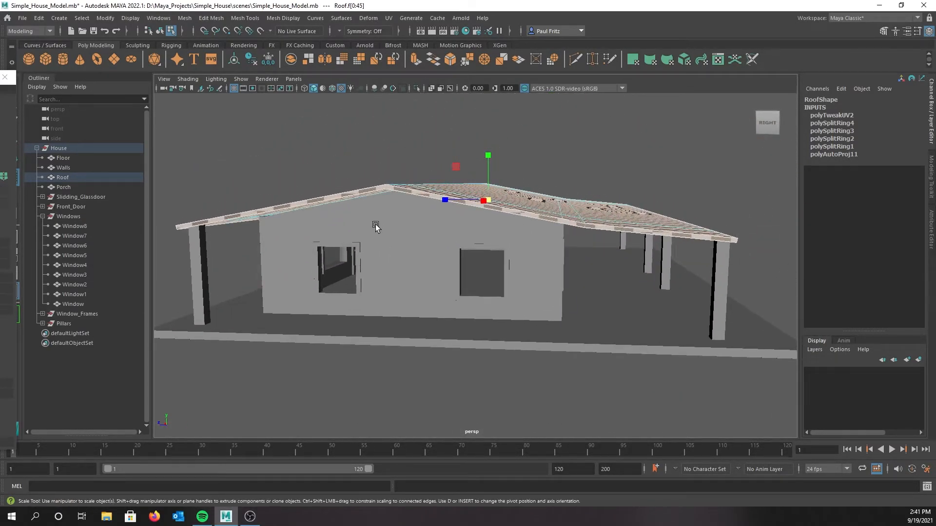
# Step: Turn off the checker map display and clear the UV Editor away from the house view
pyautogui.moveTo(0, 79); pyautogui.dragTo(390, 84)
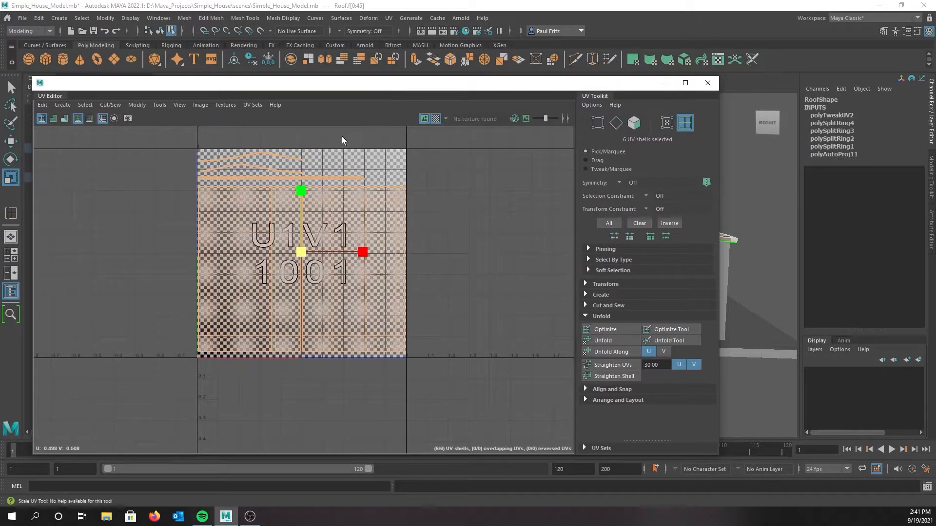
pyautogui.click(435, 117)
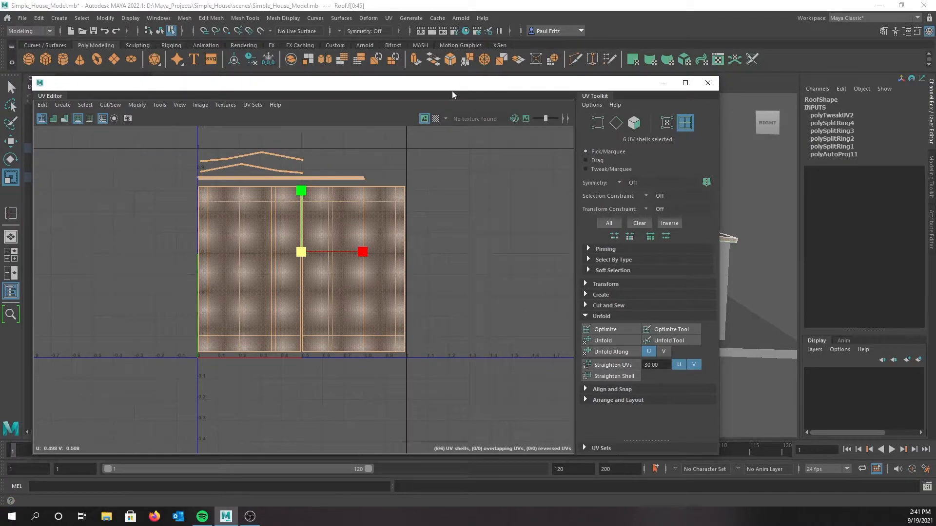
pyautogui.moveTo(452, 87); pyautogui.dragTo(0, 80)
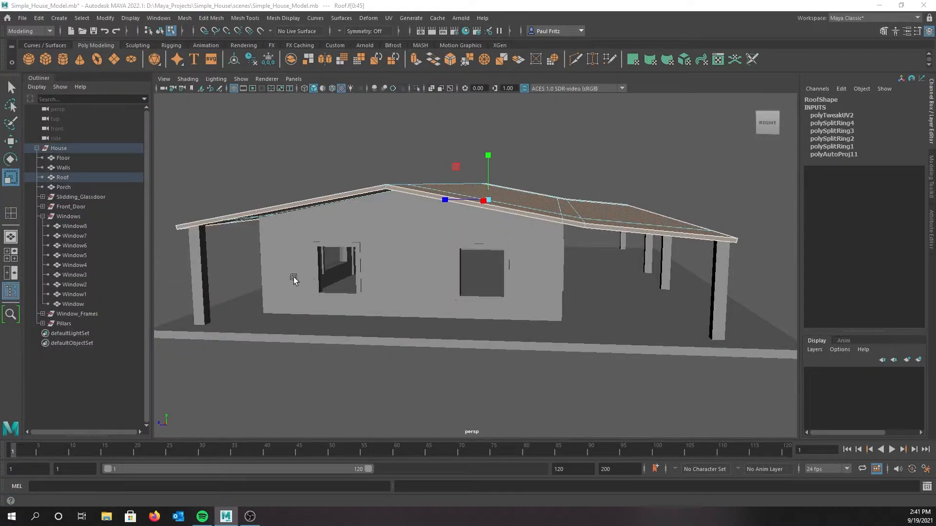
# Step: Return from UV shell selection to object mode and select the corner pillar beside the glass door side
pyautogui.keyDown('alt'); pyautogui.moveTo(508, 302); pyautogui.dragTo(548, 286); pyautogui.keyUp('alt')
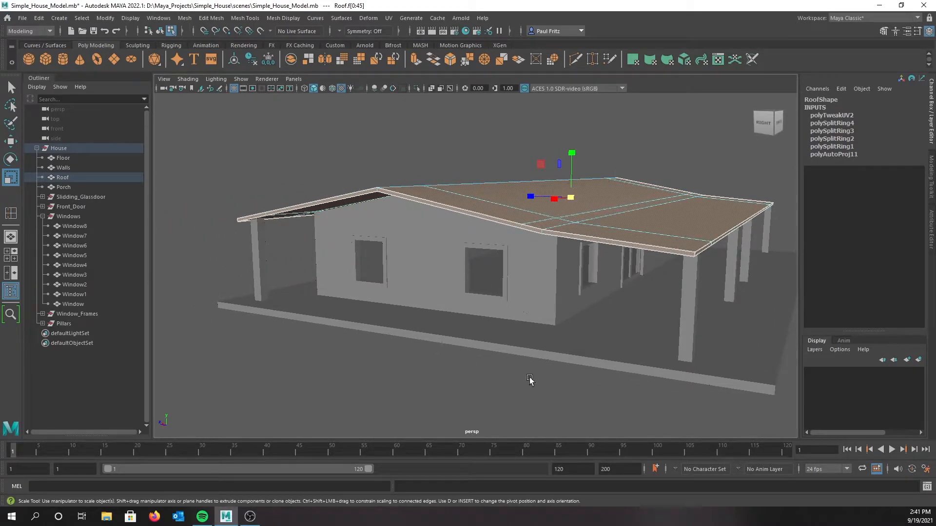
pyautogui.click(544, 349)
pyautogui.keyDown('alt'); pyautogui.moveTo(540, 357); pyautogui.dragTo(516, 251); pyautogui.keyUp('alt')
pyautogui.keyDown('alt'); pyautogui.moveTo(427, 196); pyautogui.dragTo(375, 238); pyautogui.keyUp('alt')
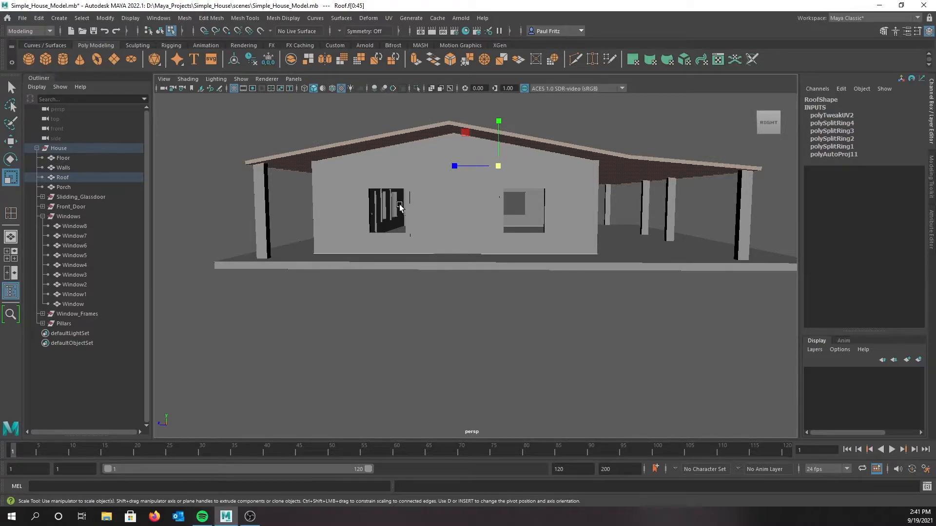
pyautogui.keyDown('alt'); pyautogui.moveTo(620, 253); pyautogui.dragTo(556, 238); pyautogui.keyUp('alt')
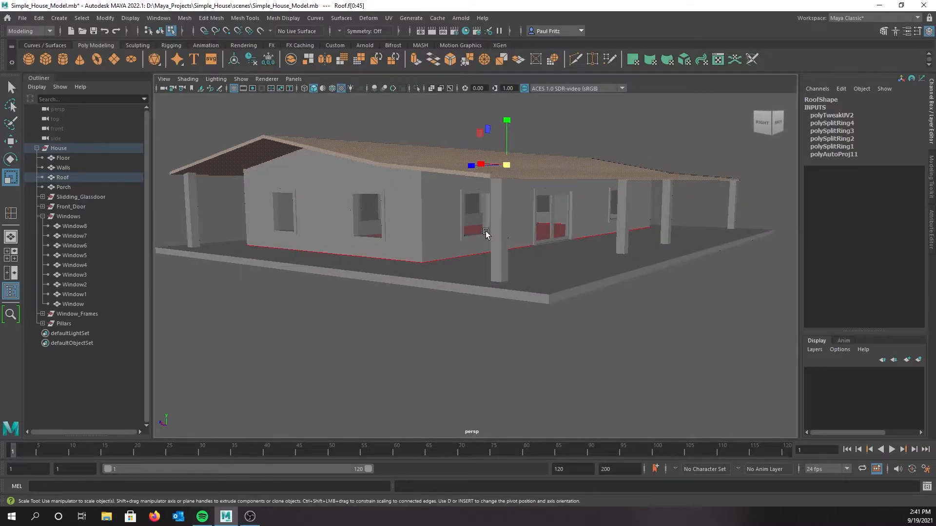
pyautogui.click(497, 230)
pyautogui.moveTo(497, 231); pyautogui.dragTo(533, 216, button='right')
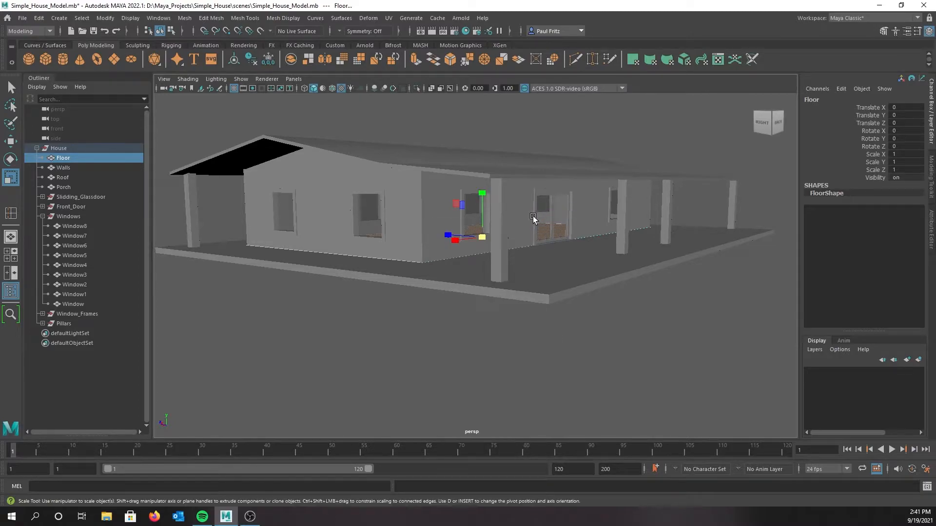
pyautogui.click(500, 222)
pyautogui.scroll(3, 507, 268)
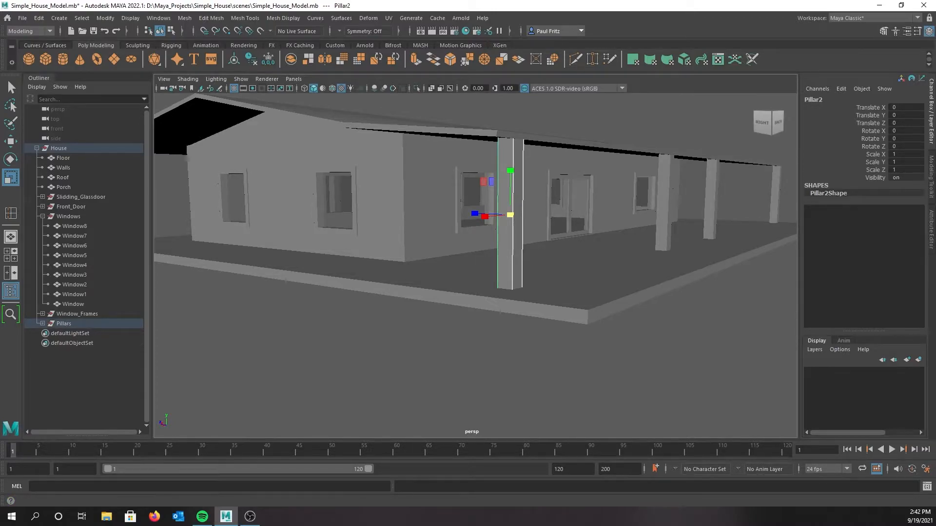
# Step: Select the corner pillar's whole UV shell and apply Automatic UV mapping to it
pyautogui.moveTo(0, 93); pyautogui.dragTo(513, 90)
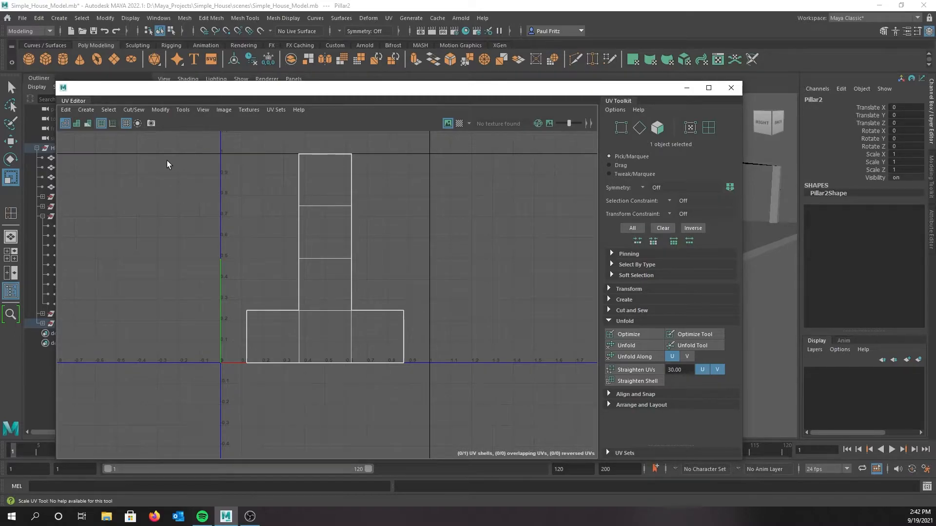
pyautogui.moveTo(169, 145); pyautogui.dragTo(359, 301)
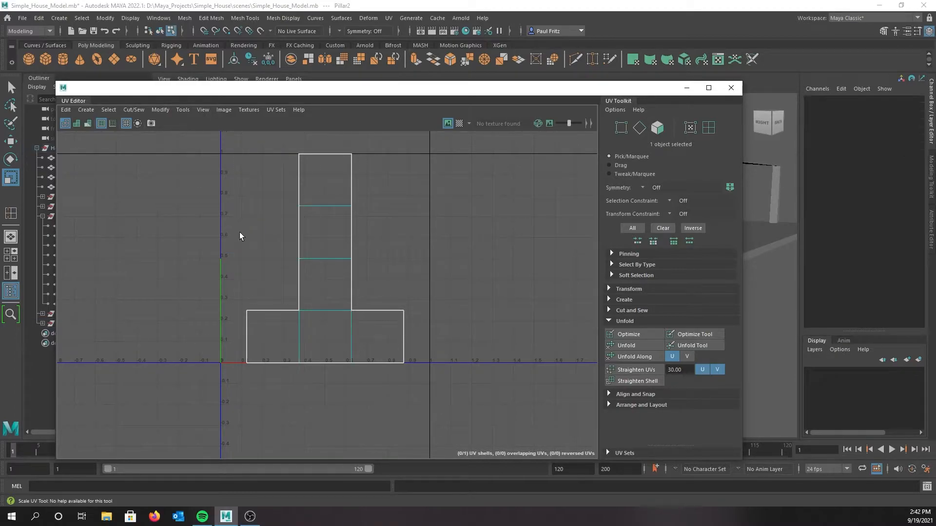
pyautogui.moveTo(141, 140); pyautogui.dragTo(564, 379)
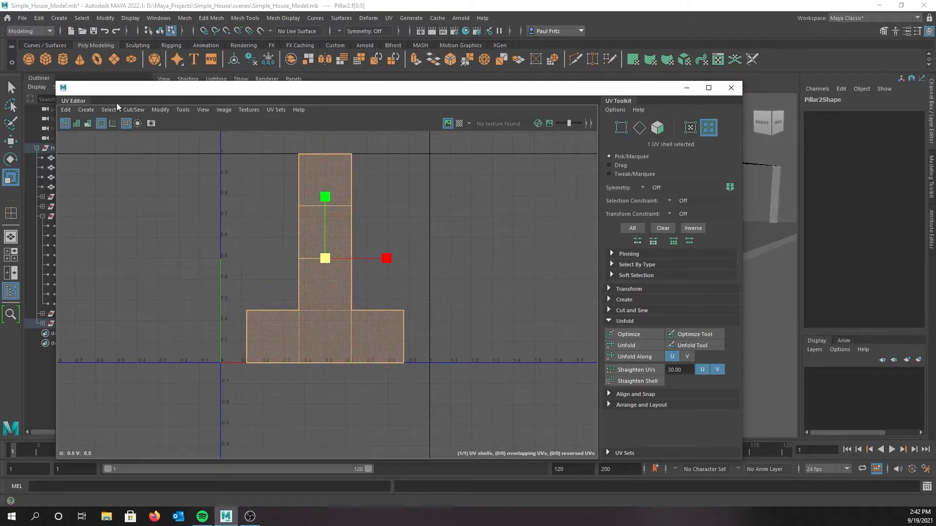
pyautogui.click(92, 111)
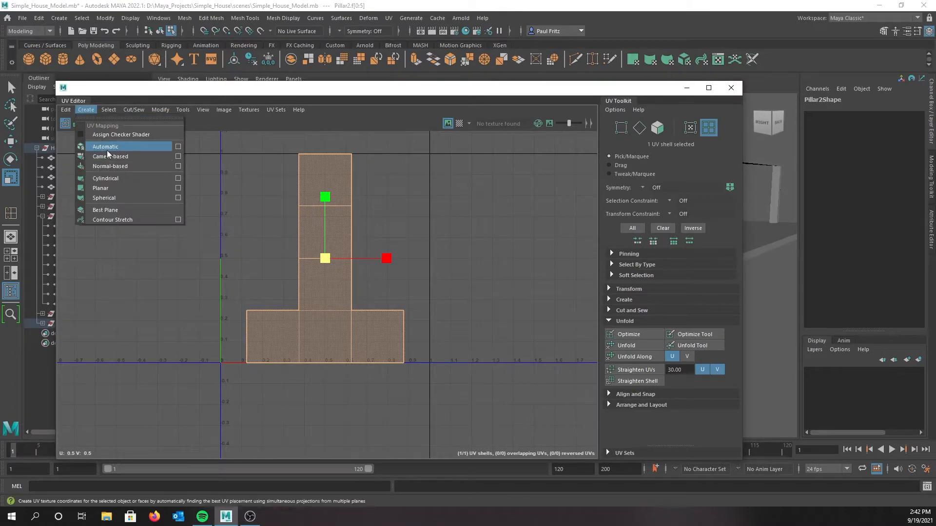
pyautogui.click(105, 146)
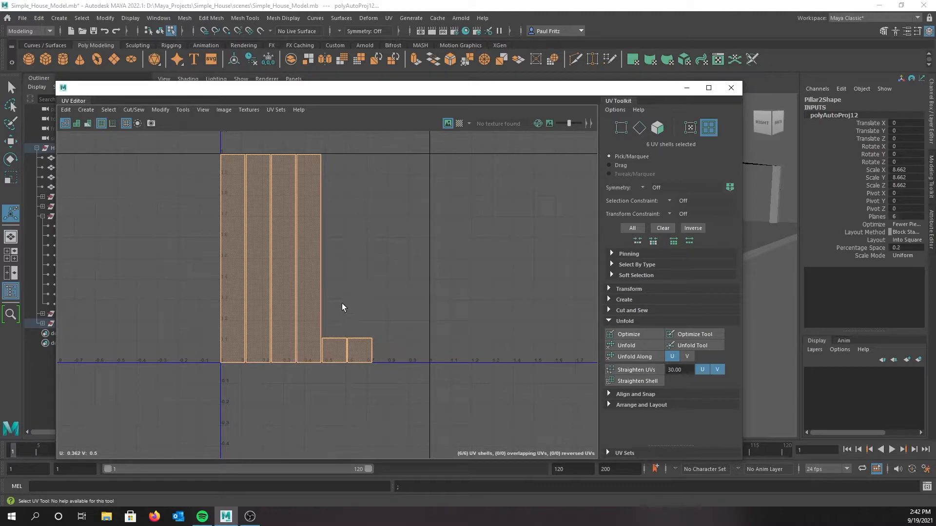
# Step: Move the pillar's two small square end-cap shells out of the 0–1 tile, well away from the long strips
pyautogui.scroll(-1, 345, 313)
pyautogui.moveTo(336, 315); pyautogui.dragTo(376, 363)
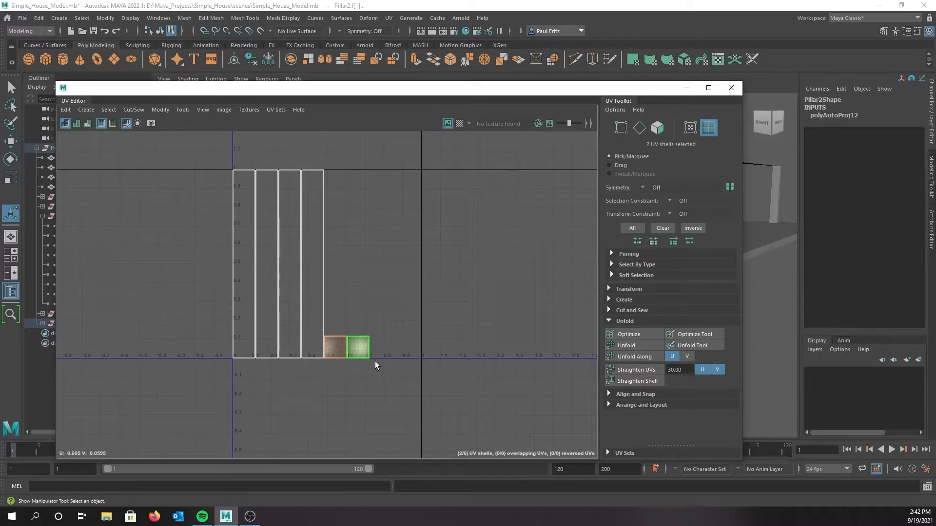
pyautogui.press('w')
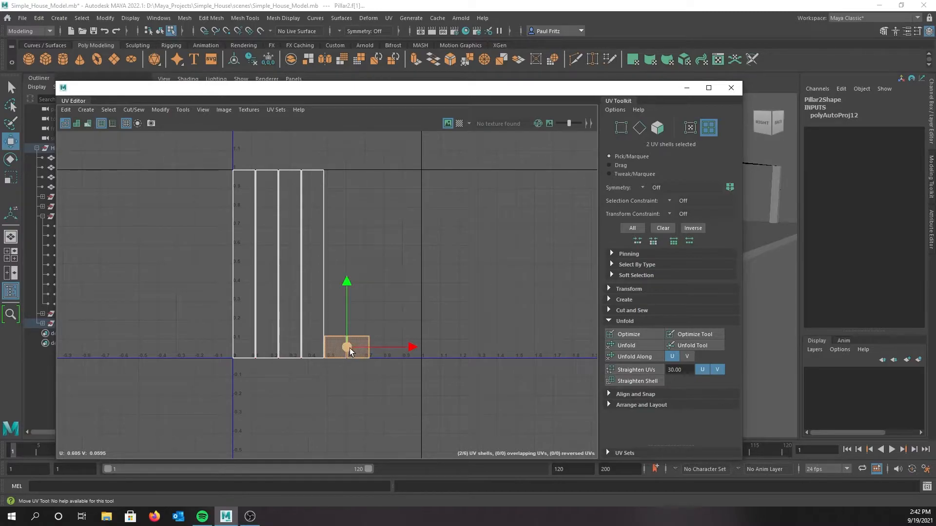
pyautogui.moveTo(347, 347); pyautogui.dragTo(551, 340)
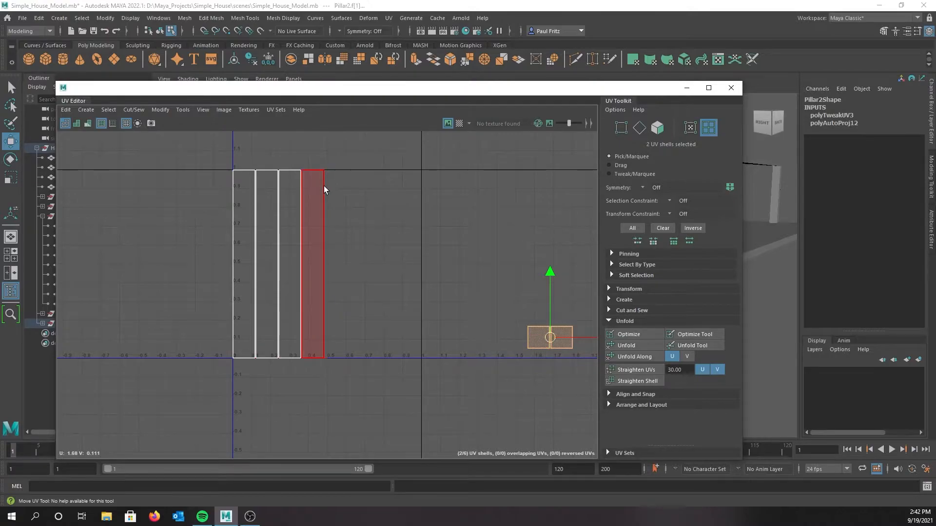
# Step: Place the UV Editor beside the viewport and compare the four long strip shells with the pillar's side faces
pyautogui.moveTo(468, 91); pyautogui.dragTo(0, 88)
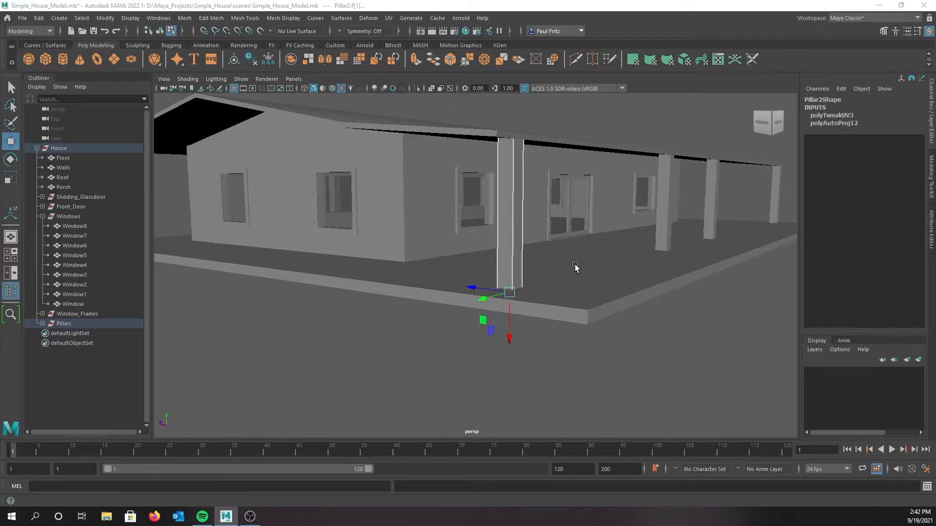
pyautogui.keyDown('alt'); pyautogui.moveTo(561, 259); pyautogui.dragTo(486, 239); pyautogui.keyUp('alt')
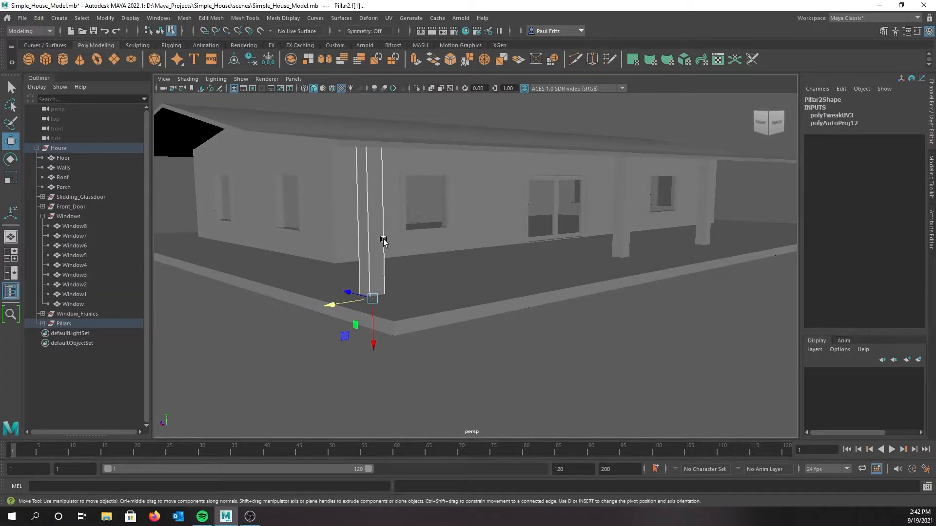
pyautogui.moveTo(0, 129); pyautogui.dragTo(261, 123)
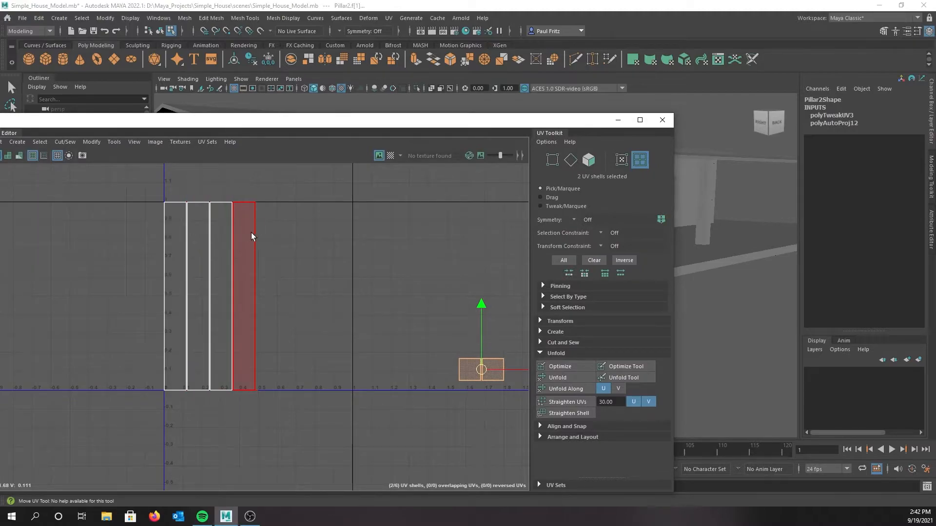
pyautogui.moveTo(327, 126); pyautogui.dragTo(780, 114)
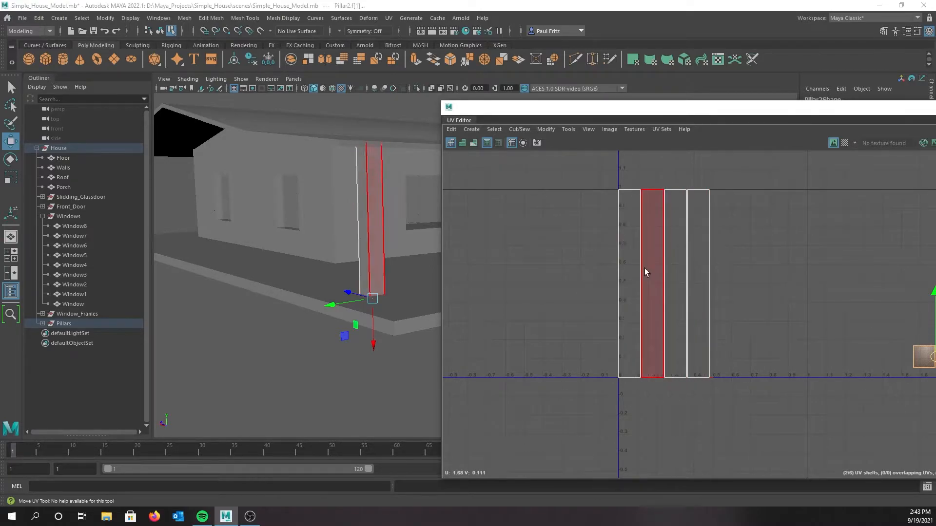
pyautogui.scroll(3, 359, 247)
pyautogui.keyDown('alt'); pyautogui.moveTo(319, 216); pyautogui.dragTo(357, 239, button='middle'); pyautogui.keyUp('alt')
pyautogui.scroll(-4, 355, 220)
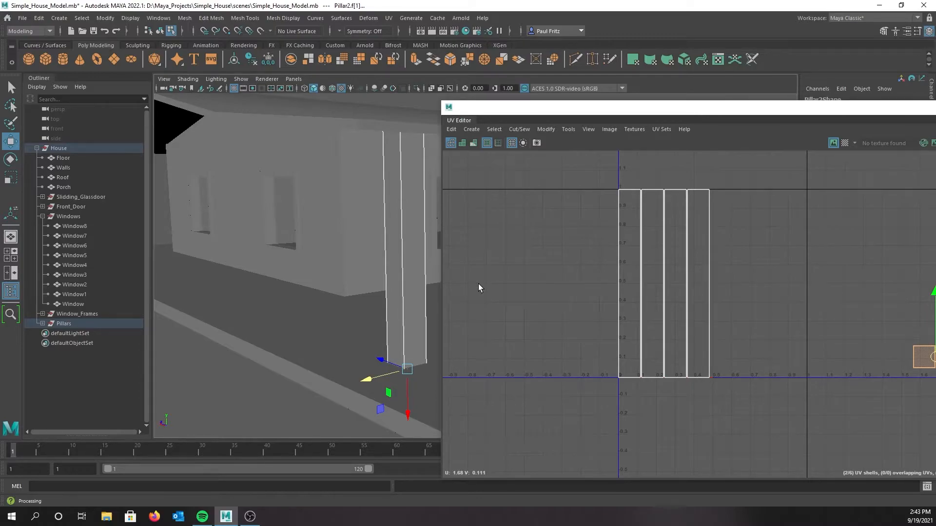
# Step: Select the vertical edge between the pillar's two visible side faces and join the matching UV strips with Move and Sew Edges
pyautogui.scroll(3, 642, 264)
pyautogui.scroll(2, 644, 264)
pyautogui.scroll(-1, 561, 257)
pyautogui.keyDown('alt'); pyautogui.moveTo(557, 238); pyautogui.dragTo(544, 261, button='middle'); pyautogui.keyUp('alt')
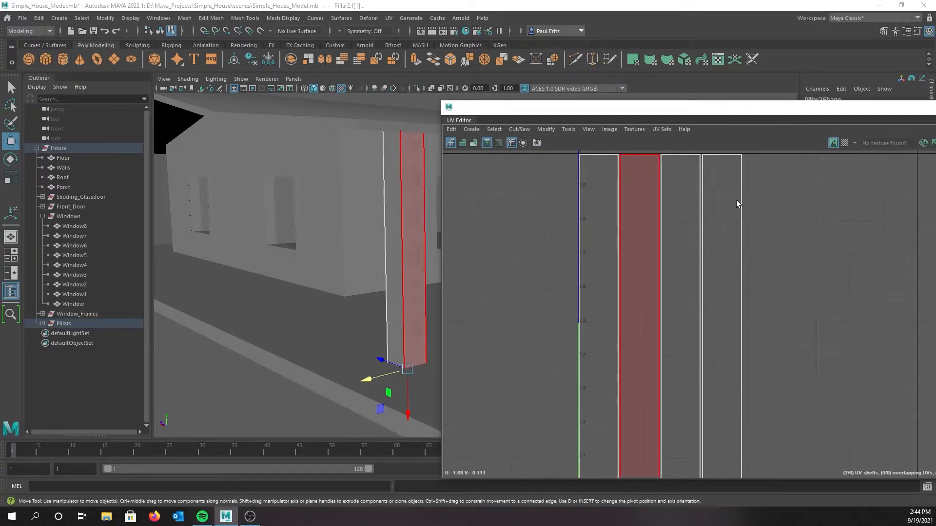
pyautogui.moveTo(507, 230); pyautogui.dragTo(454, 216, button='right')
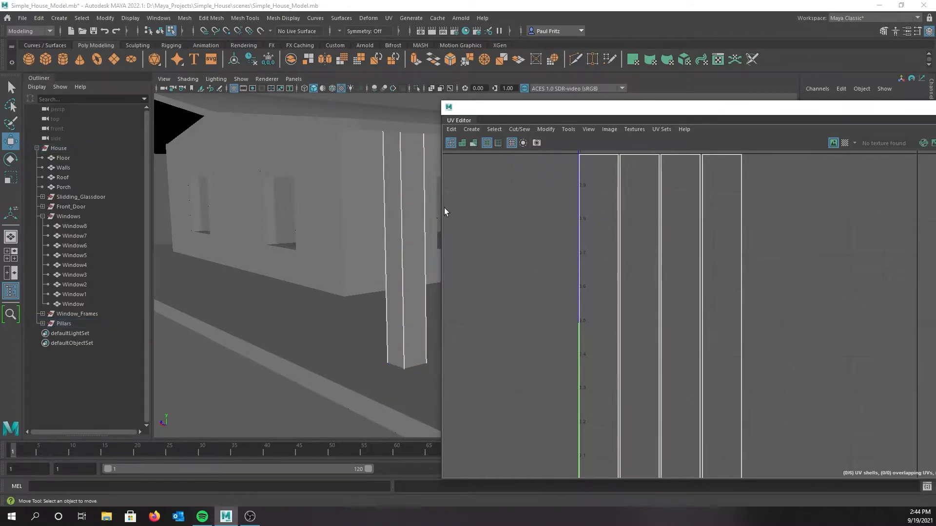
pyautogui.click(403, 221)
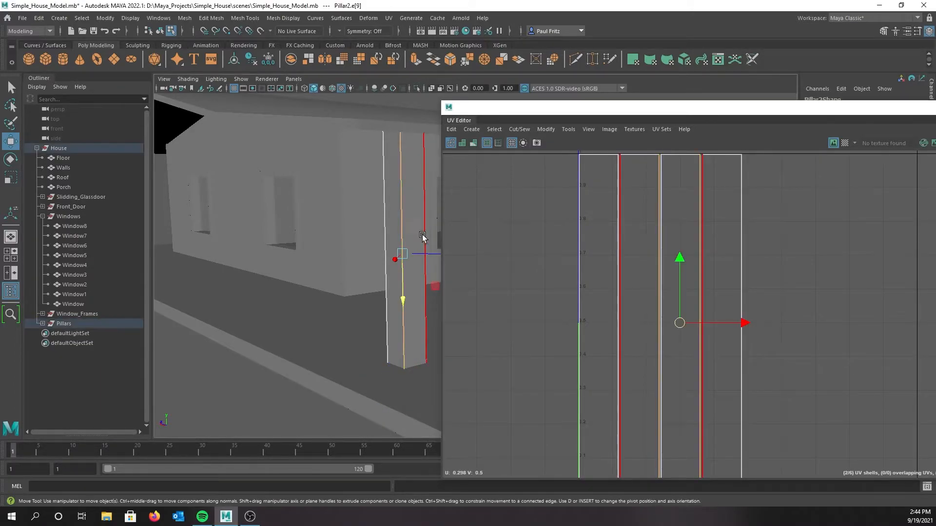
pyautogui.scroll(-1, 555, 252)
pyautogui.scroll(1, 786, 254)
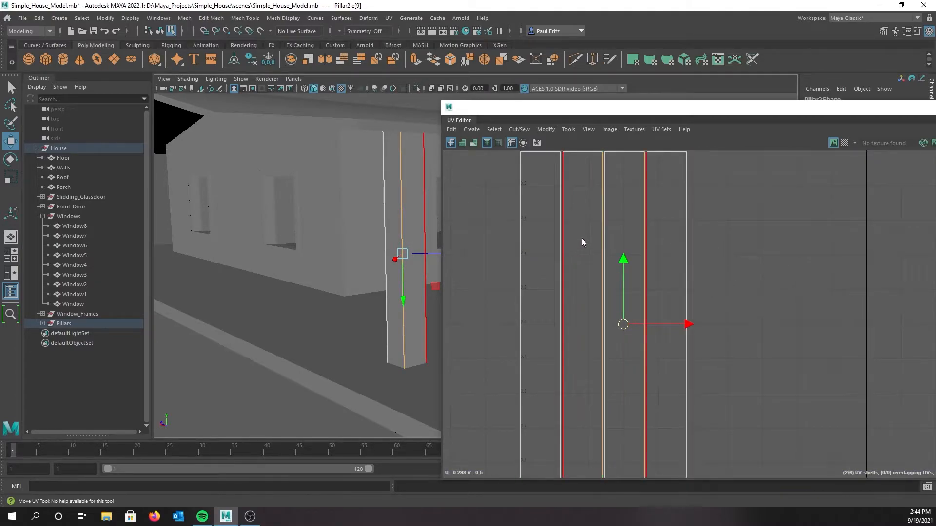
pyautogui.scroll(-1, 707, 282)
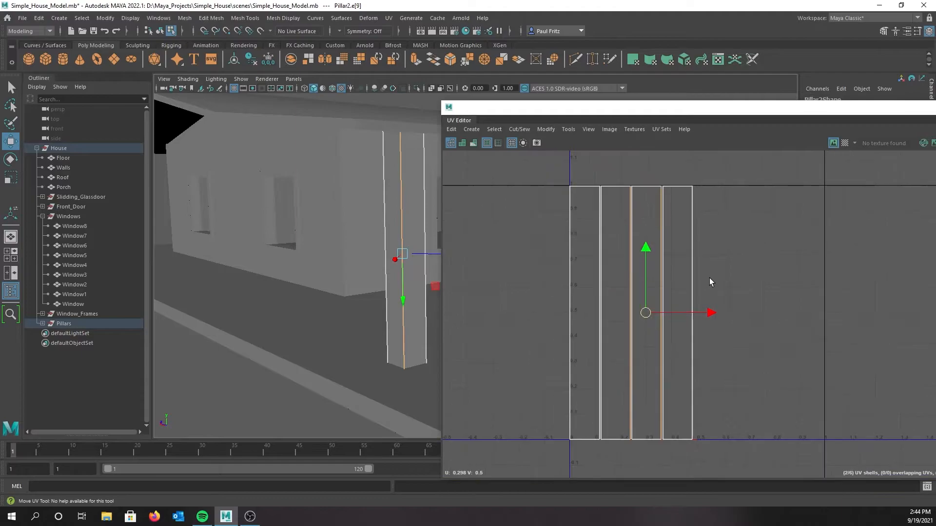
pyautogui.keyDown('shift'); pyautogui.rightClick(727, 235); pyautogui.keyUp('shift')
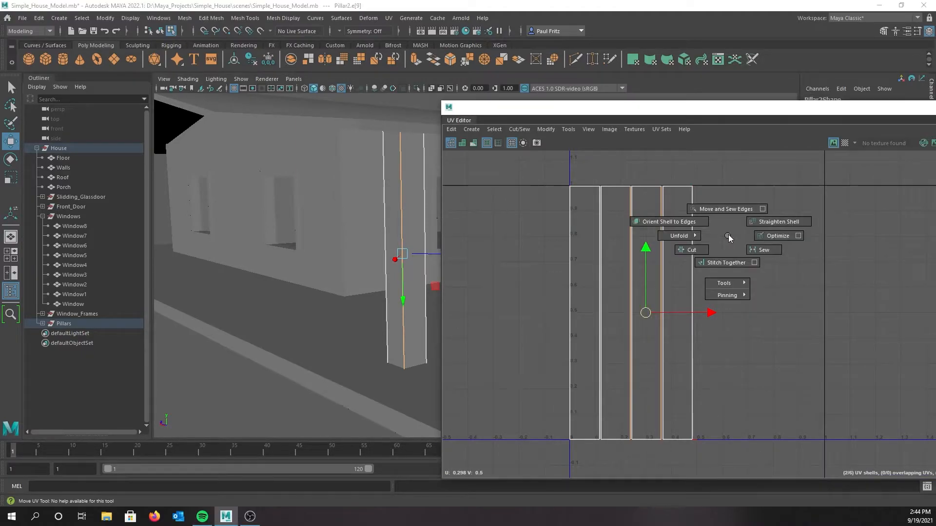
pyautogui.click(729, 209)
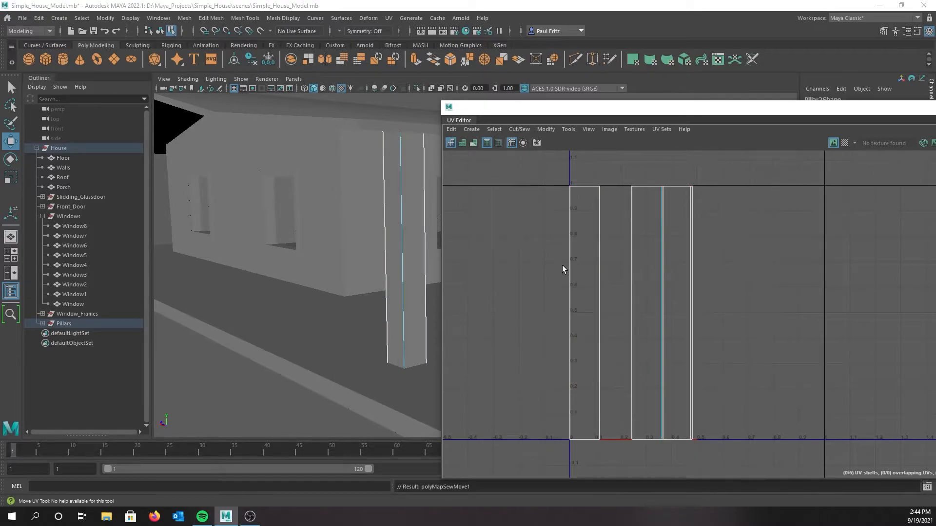
# Step: Select the joined two-strip shell and move it clear of the single strips, centred at about U 0.725
pyautogui.keyDown('shift'); pyautogui.rightClick(632, 261); pyautogui.keyUp('shift')
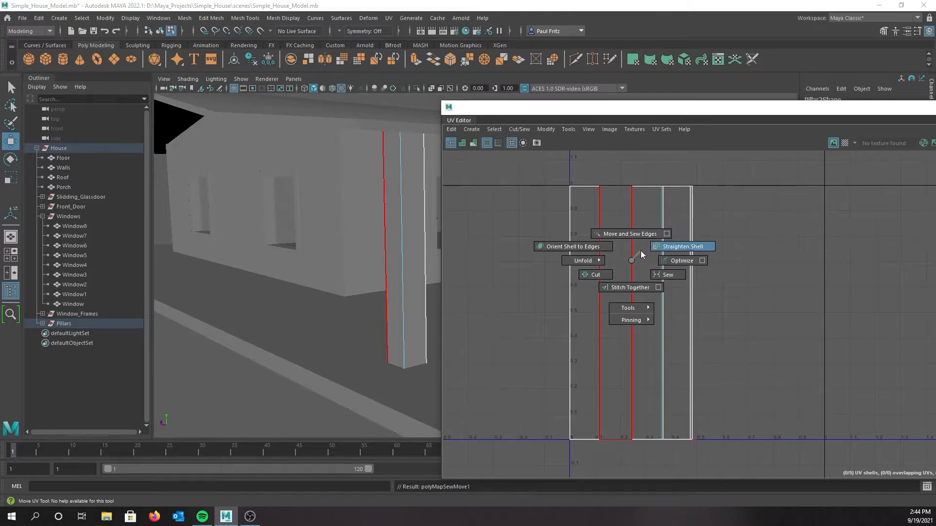
pyautogui.click(636, 234)
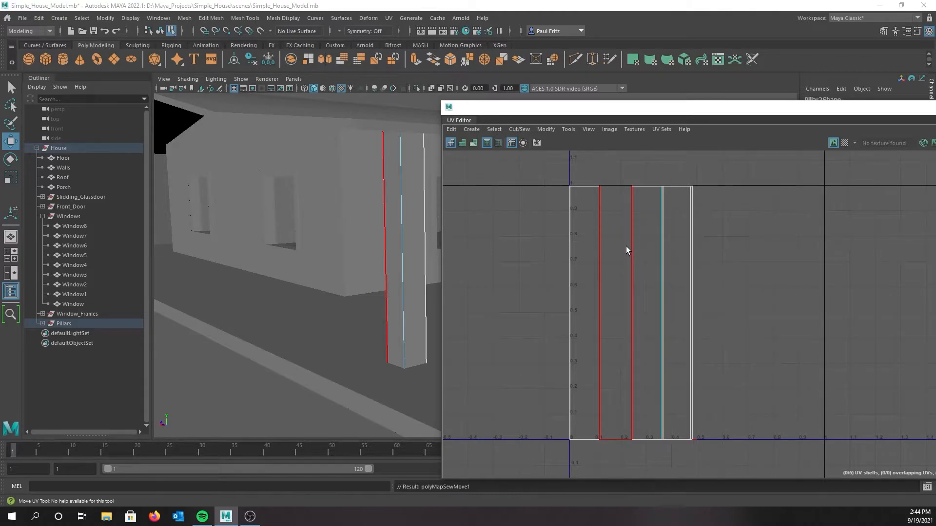
pyautogui.keyDown('shift'); pyautogui.moveTo(626, 247); pyautogui.dragTo(594, 238, button='right'); pyautogui.keyUp('shift')
pyautogui.click(645, 251)
pyautogui.moveTo(659, 317); pyautogui.dragTo(755, 316)
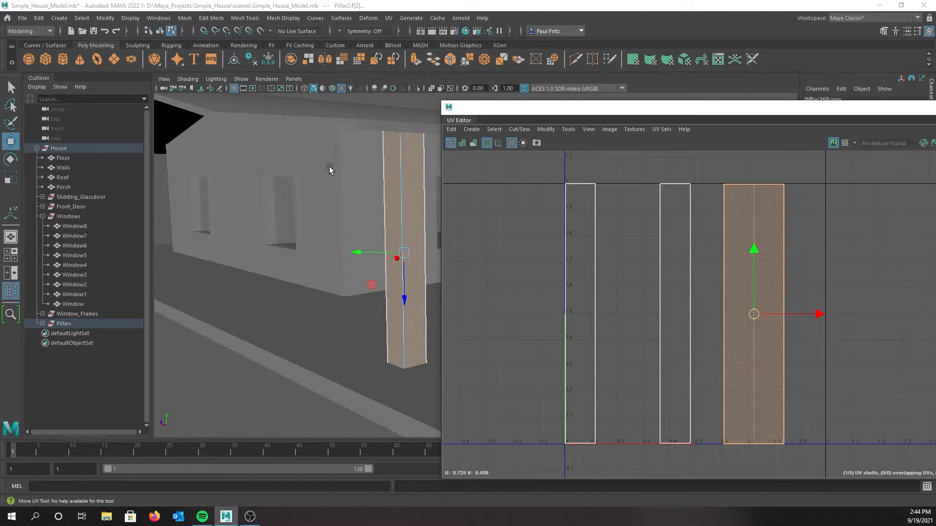
# Step: Select the pillar's next vertical corner edge and attach a third strip to the joined shell with Move and Sew Edges
pyautogui.moveTo(330, 192)
pyautogui.keyDown('alt'); pyautogui.mouseDown()
pyautogui.moveTo(349, 202)
pyautogui.moveTo(336, 201)
pyautogui.mouseUp(); pyautogui.keyUp('alt')
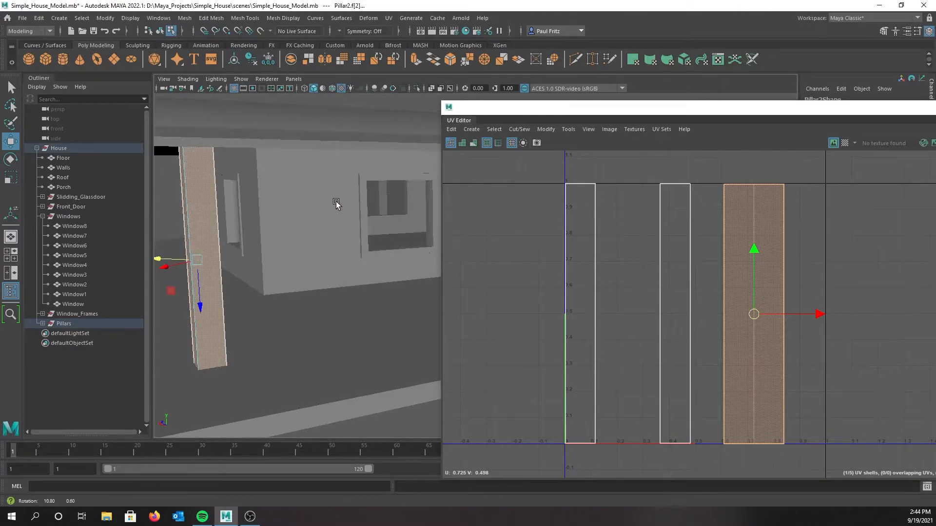
pyautogui.moveTo(216, 243); pyautogui.dragTo(216, 218, button='right')
pyautogui.click(217, 221)
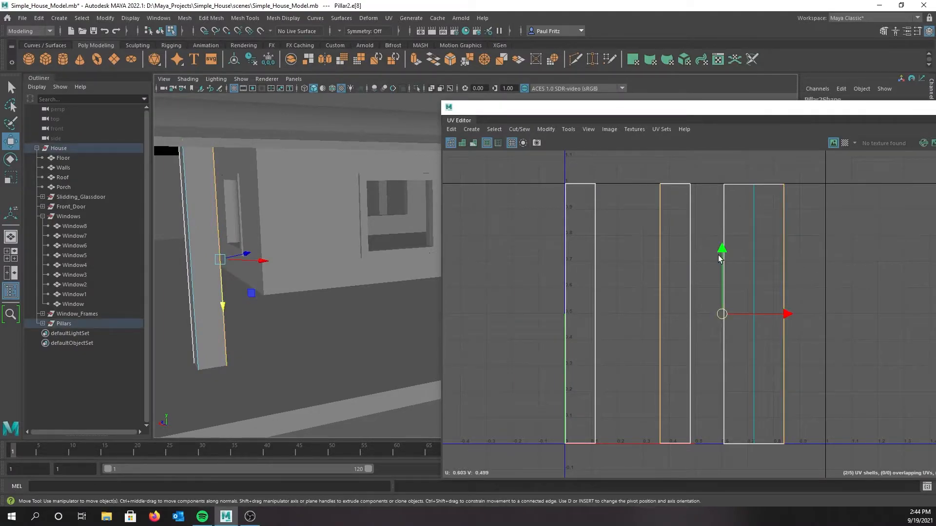
pyautogui.keyDown('shift'); pyautogui.moveTo(635, 249); pyautogui.dragTo(636, 224, button='right'); pyautogui.keyUp('shift')
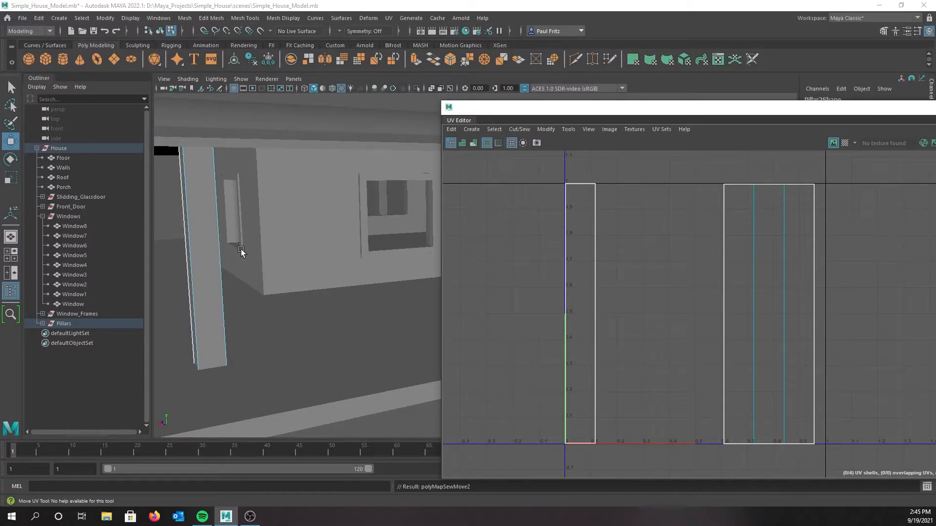
# Step: Select the vertical edge on the pillar's opposite corner and attach the last single strip to the joined shell with Move and Sew Edges
pyautogui.keyDown('alt'); pyautogui.moveTo(225, 267); pyautogui.dragTo(288, 225); pyautogui.keyUp('alt')
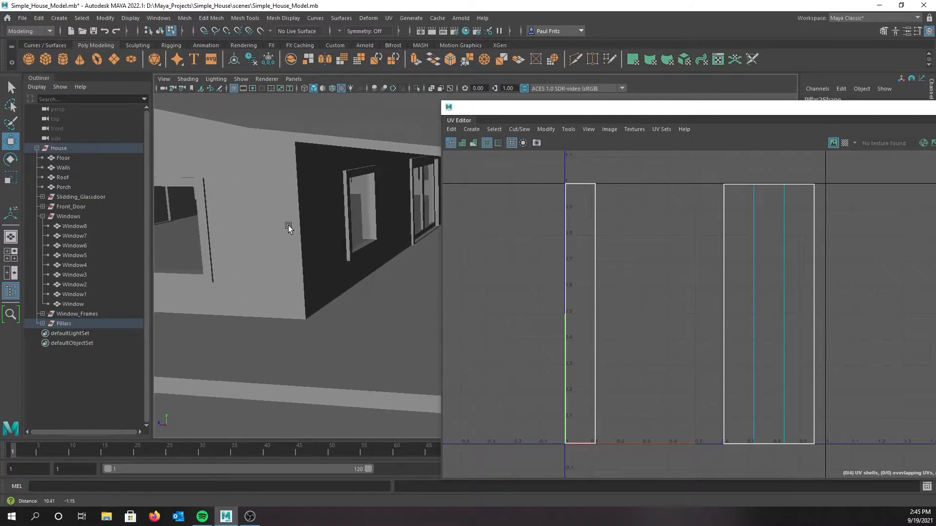
pyautogui.keyDown('alt'); pyautogui.moveTo(343, 216); pyautogui.dragTo(265, 214); pyautogui.keyUp('alt')
pyautogui.click(325, 235)
pyautogui.click(325, 236)
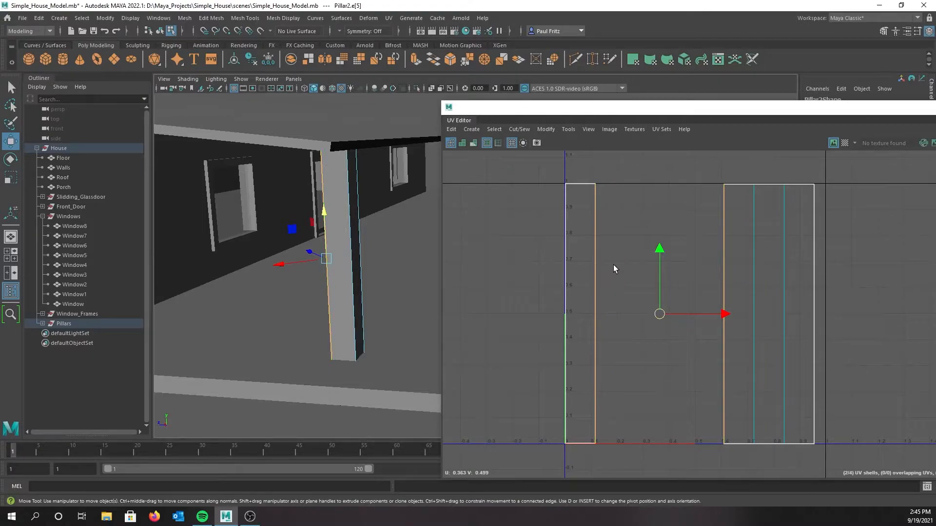
pyautogui.keyDown('shift'); pyautogui.moveTo(615, 264); pyautogui.dragTo(615, 232, button='right'); pyautogui.keyUp('shift')
pyautogui.scroll(-3, 681, 270)
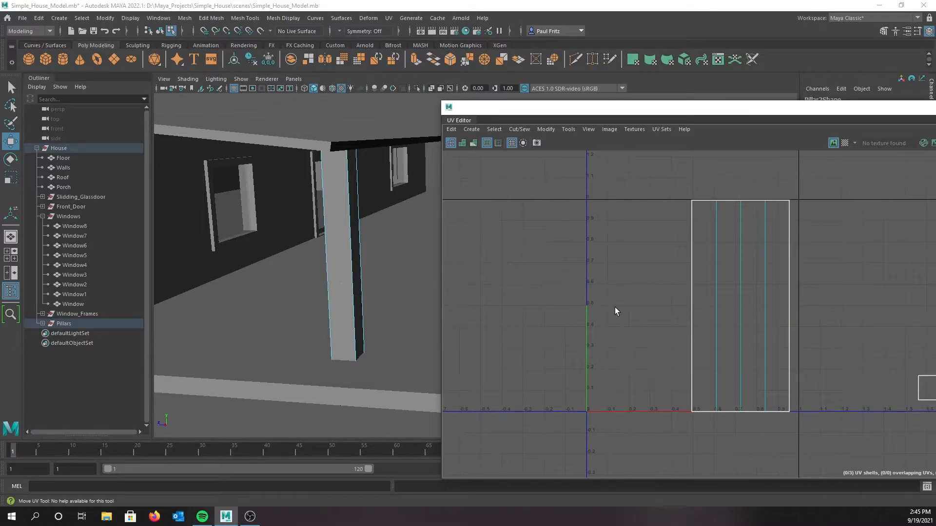
# Step: Switch to UV shell selection and move the pillar's two square end-cap shells closer to the 0–1 tile
pyautogui.scroll(-2, 604, 292)
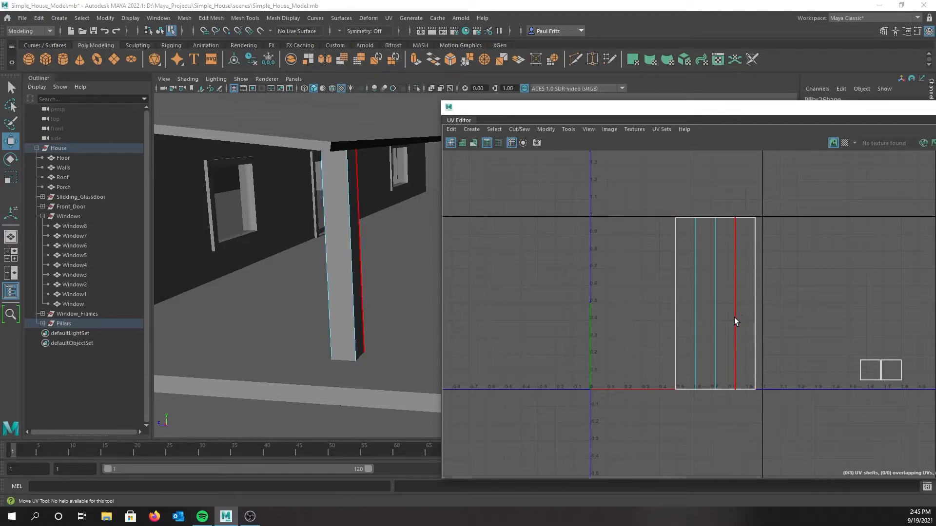
pyautogui.scroll(1, 736, 297)
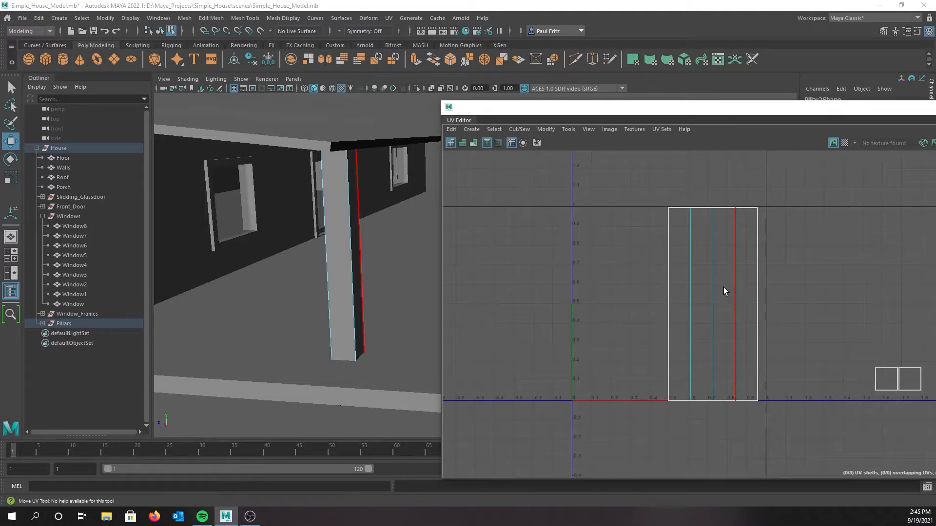
pyautogui.moveTo(870, 345); pyautogui.dragTo(913, 407)
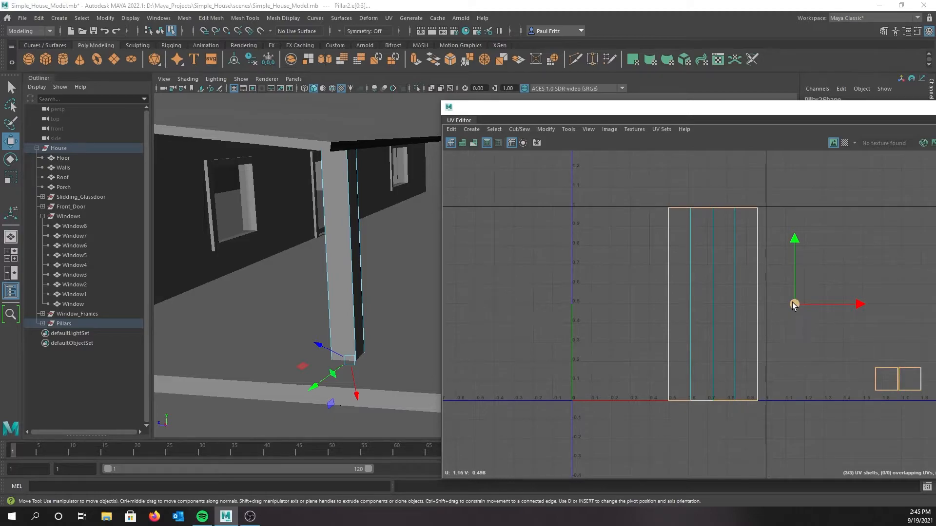
pyautogui.click(897, 385)
pyautogui.click(889, 368)
pyautogui.rightClick(852, 335)
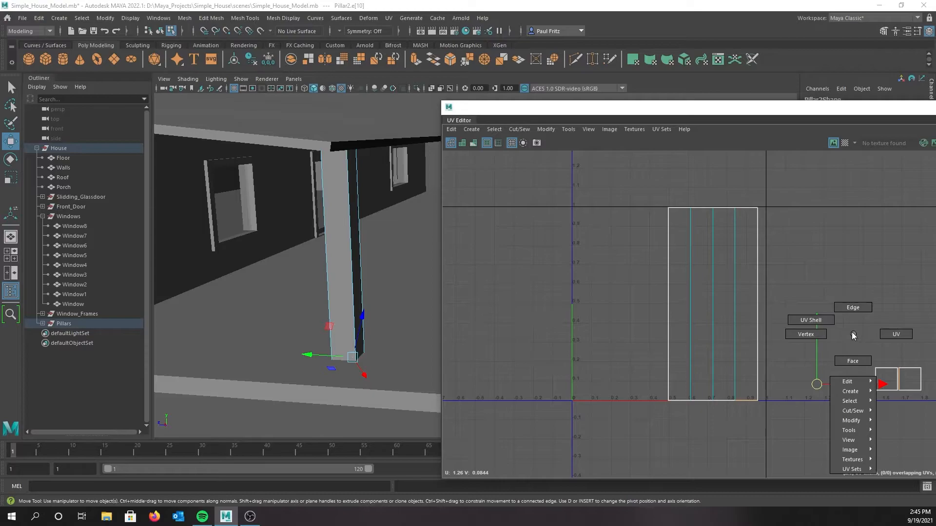
pyautogui.click(819, 320)
pyautogui.moveTo(853, 344)
pyautogui.mouseDown()
pyautogui.moveTo(928, 401)
pyautogui.moveTo(635, 321)
pyautogui.moveTo(622, 322)
pyautogui.moveTo(618, 353)
pyautogui.moveTo(840, 349)
pyautogui.mouseUp()
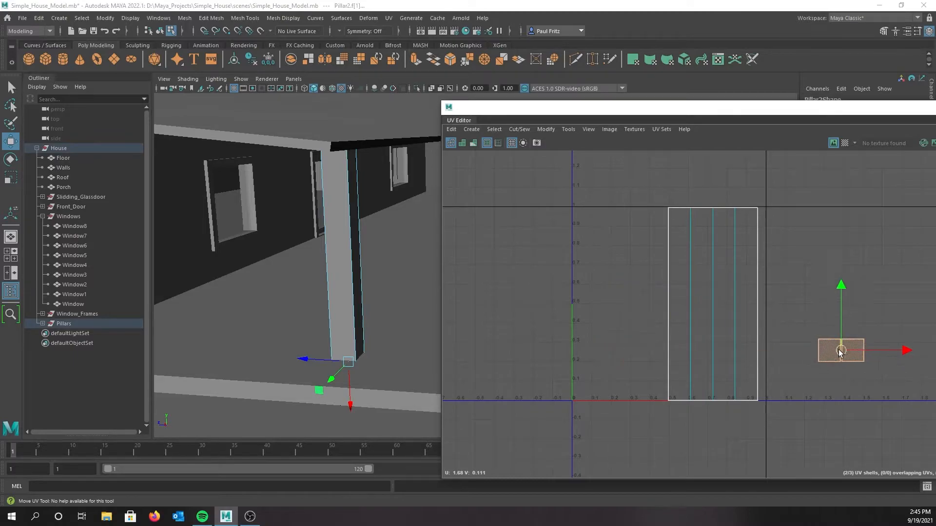
# Step: Shift the four-strip side shell towards lower U and place both end-cap shells beside it inside the 0–1 tile
pyautogui.moveTo(616, 309); pyautogui.dragTo(763, 373)
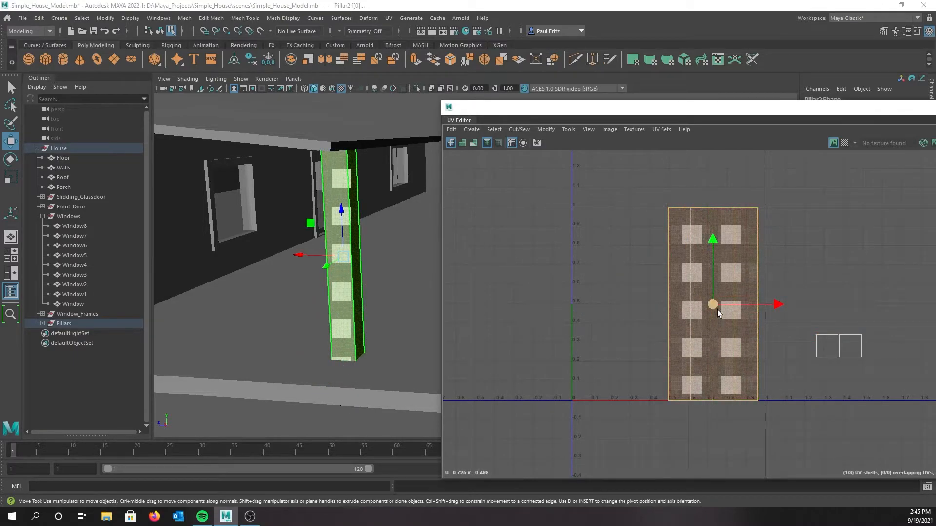
pyautogui.moveTo(711, 303); pyautogui.dragTo(645, 305)
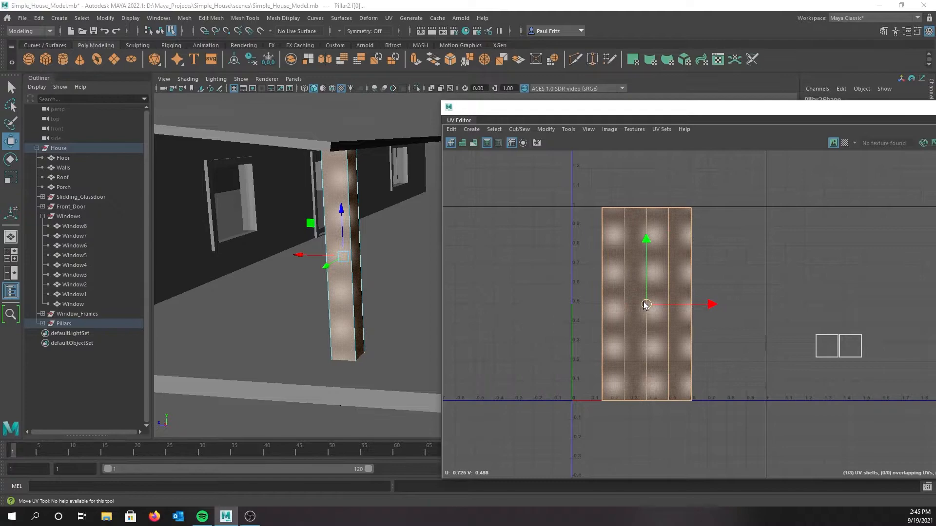
pyautogui.moveTo(812, 328); pyautogui.dragTo(733, 353)
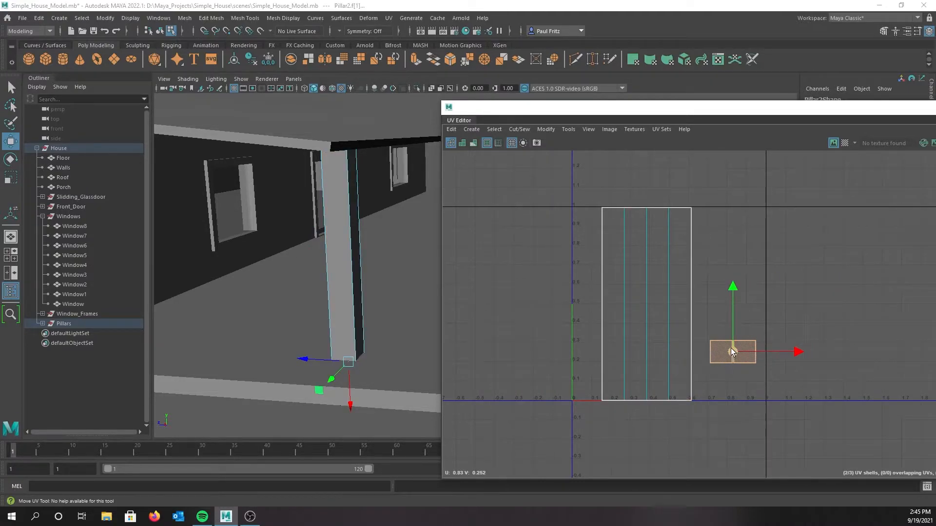
# Step: Display the checker map on the pillar, inspect its pattern across the side faces and sewn edges, and turn it off again
pyautogui.click(833, 143)
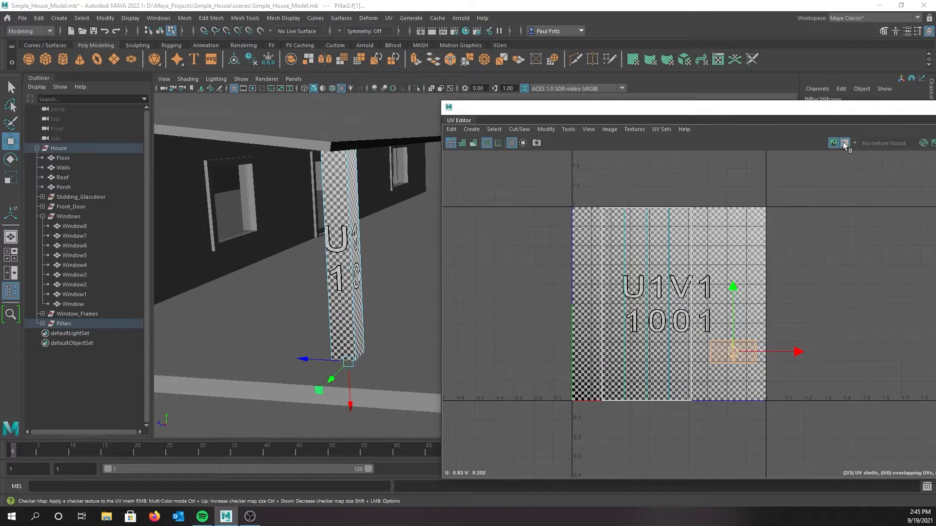
pyautogui.keyDown('alt'); pyautogui.moveTo(284, 260); pyautogui.dragTo(328, 251); pyautogui.keyUp('alt')
pyautogui.scroll(3, 325, 251)
pyautogui.keyDown('alt'); pyautogui.moveTo(260, 246); pyautogui.dragTo(303, 252); pyautogui.keyUp('alt')
pyautogui.scroll(4, 303, 252)
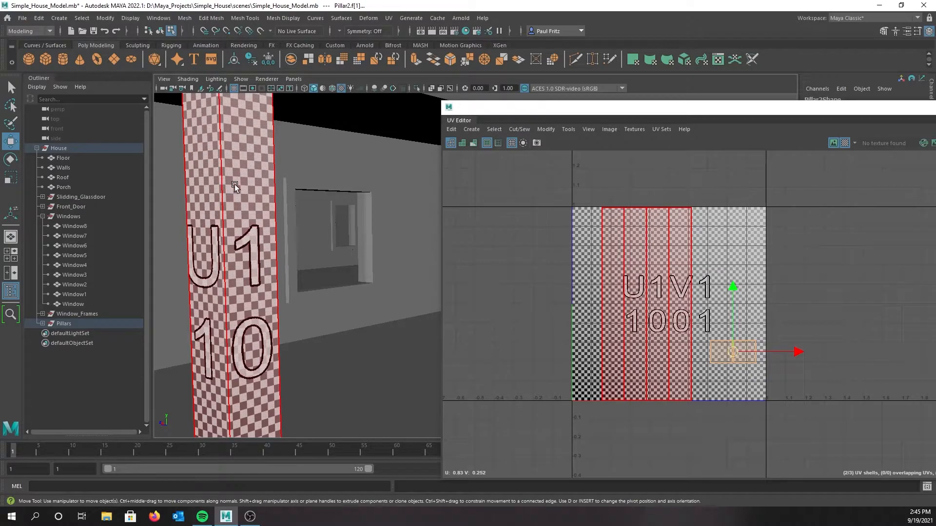
pyautogui.scroll(-4, 235, 185)
pyautogui.keyDown('alt'); pyautogui.moveTo(285, 213); pyautogui.dragTo(255, 210); pyautogui.keyUp('alt')
pyautogui.keyDown('alt'); pyautogui.moveTo(255, 209); pyautogui.dragTo(412, 209, button='middle'); pyautogui.keyUp('alt')
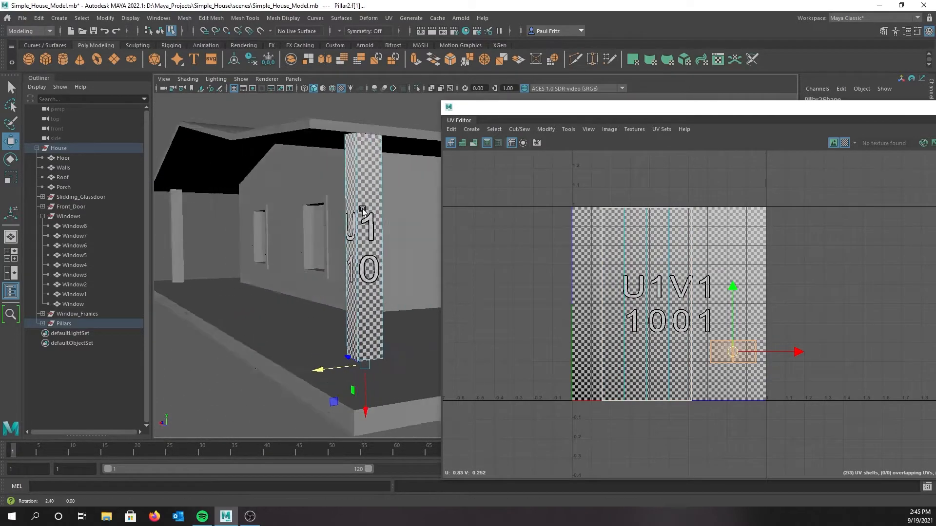
pyautogui.keyDown('alt'); pyautogui.moveTo(367, 211); pyautogui.dragTo(303, 211); pyautogui.keyUp('alt')
pyautogui.keyDown('alt'); pyautogui.moveTo(303, 211); pyautogui.dragTo(449, 214, button='middle'); pyautogui.keyUp('alt')
pyautogui.keyDown('alt'); pyautogui.moveTo(342, 217); pyautogui.dragTo(230, 240); pyautogui.keyUp('alt')
pyautogui.keyDown('alt'); pyautogui.moveTo(230, 240); pyautogui.dragTo(426, 241, button='middle'); pyautogui.keyUp('alt')
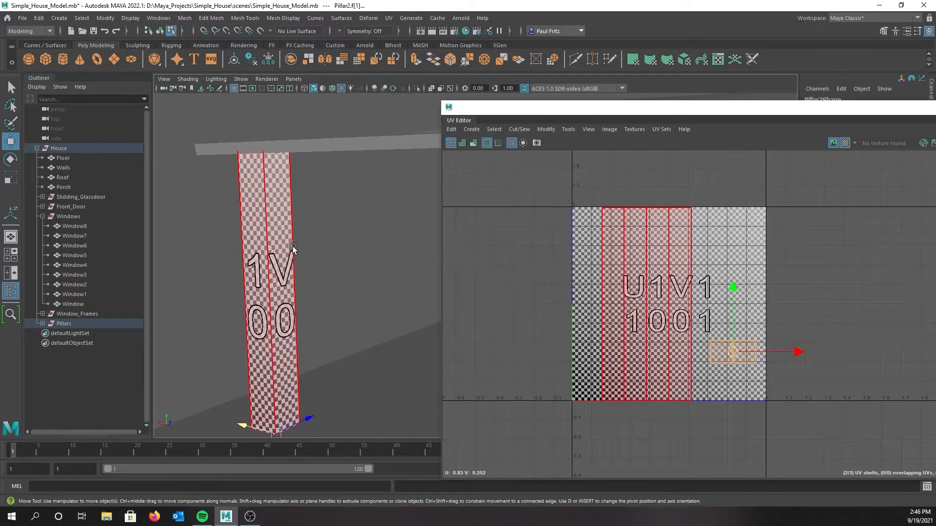
pyautogui.scroll(3, 293, 247)
pyautogui.scroll(-3, 293, 249)
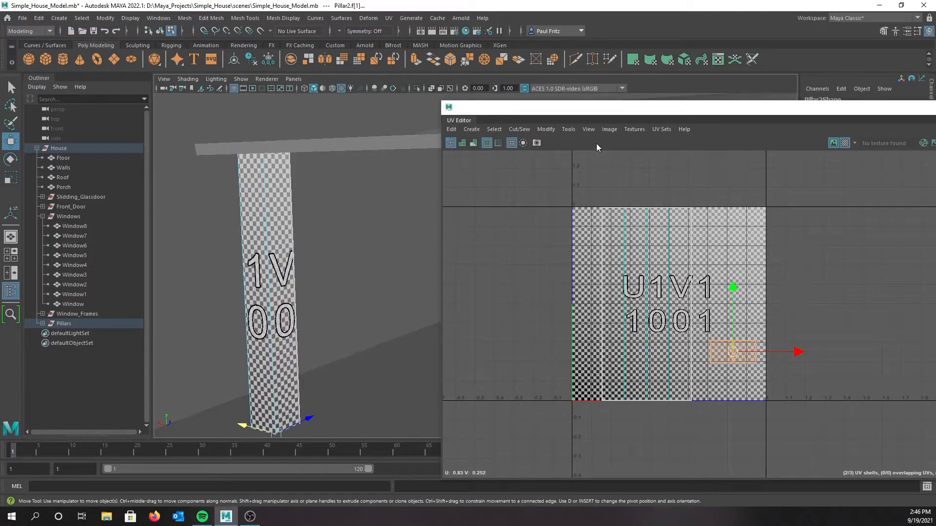
pyautogui.click(844, 142)
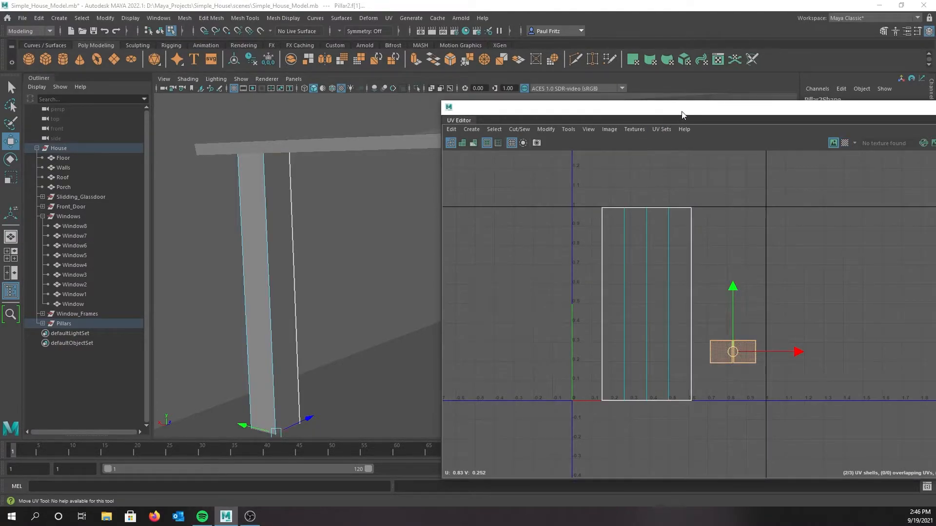
# Step: Move the UV Editor off the viewport and examine the remaining porch pillars along the glass door side
pyautogui.moveTo(680, 111); pyautogui.dragTo(0, 108)
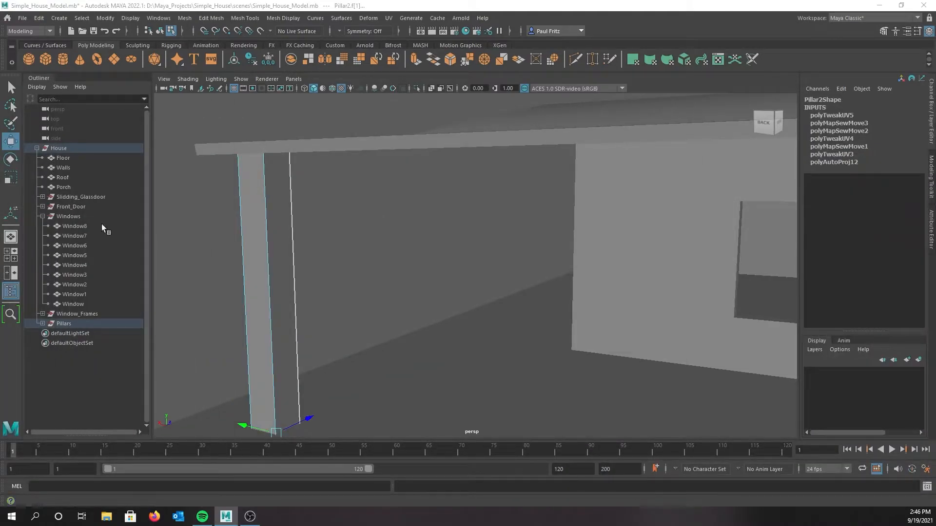
pyautogui.scroll(-2, 355, 260)
pyautogui.keyDown('alt'); pyautogui.moveTo(460, 252); pyautogui.dragTo(312, 234, button='middle'); pyautogui.keyUp('alt')
pyautogui.keyDown('alt'); pyautogui.moveTo(326, 229); pyautogui.dragTo(461, 226); pyautogui.keyUp('alt')
pyautogui.keyDown('alt'); pyautogui.moveTo(462, 226); pyautogui.dragTo(335, 208, button='middle'); pyautogui.keyUp('alt')
pyautogui.keyDown('alt'); pyautogui.moveTo(622, 300); pyautogui.dragTo(553, 301, button='middle'); pyautogui.keyUp('alt')
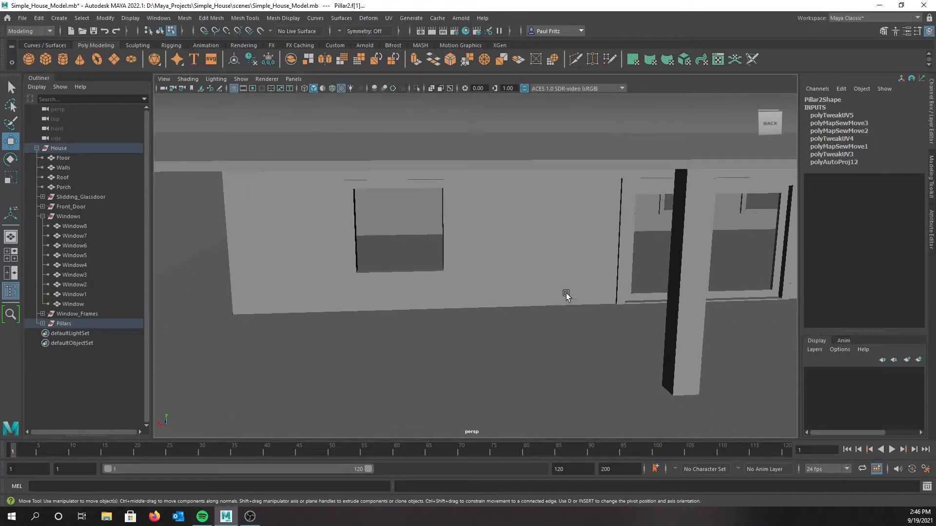
pyautogui.scroll(-2, 692, 251)
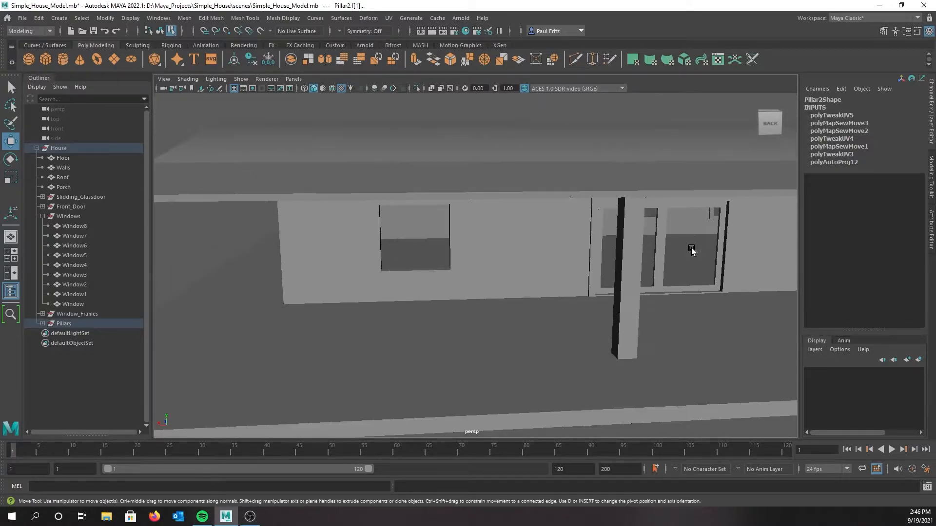
pyautogui.scroll(-3, 661, 259)
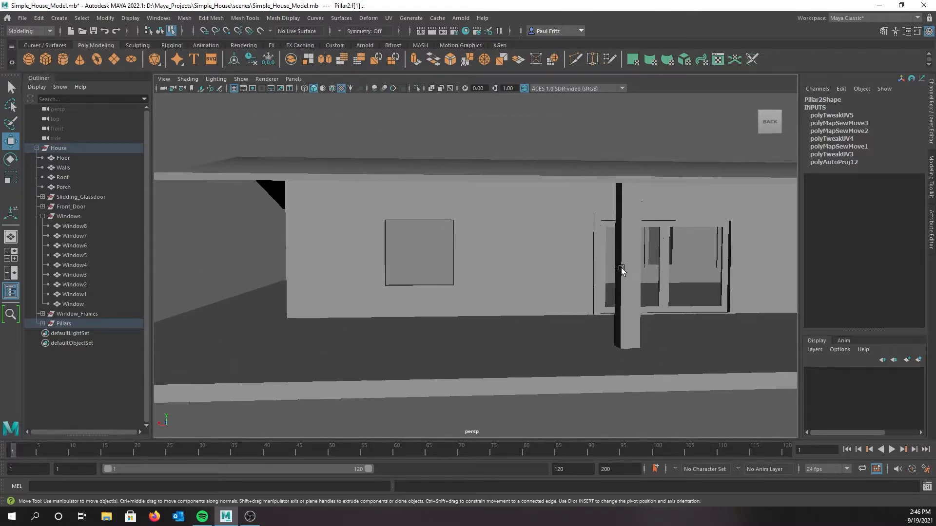
pyautogui.scroll(-3, 621, 268)
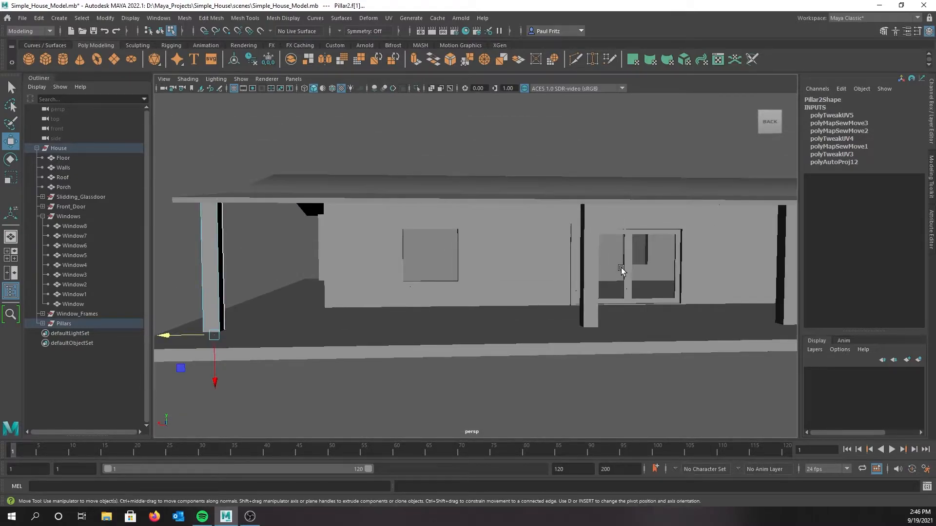
# Step: Examine the porch pillars along the house's sliding-door side from several angles, from one corner pillar to the other
pyautogui.keyDown('alt'); pyautogui.moveTo(591, 271); pyautogui.dragTo(571, 272); pyautogui.keyUp('alt')
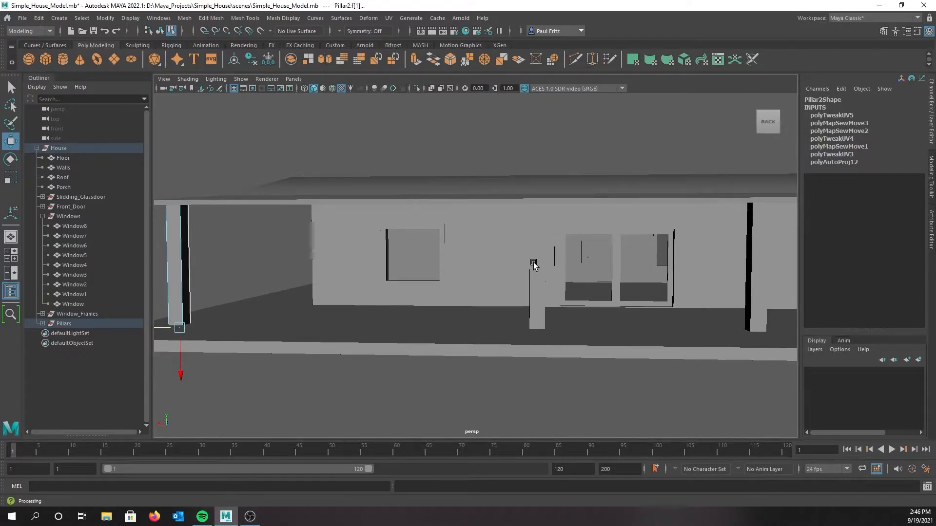
pyautogui.scroll(2, 537, 266)
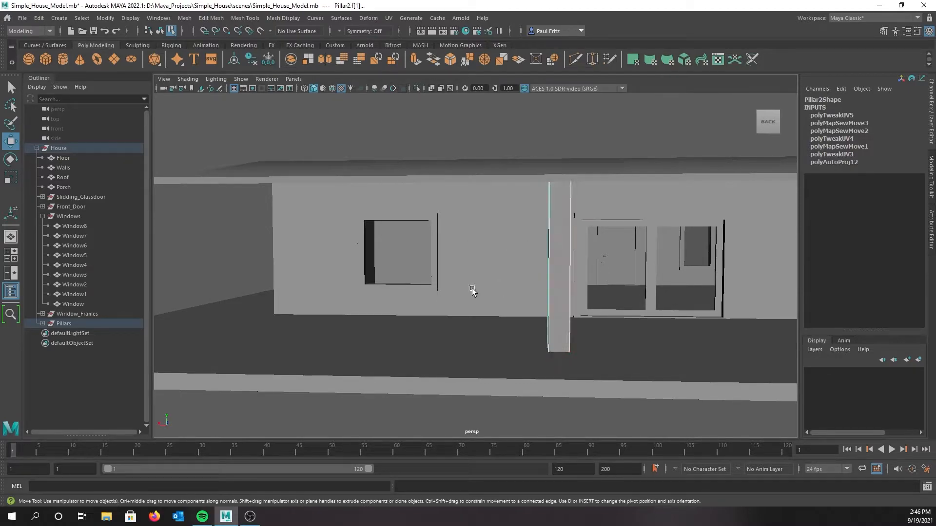
pyautogui.keyDown('alt'); pyautogui.moveTo(250, 281); pyautogui.dragTo(397, 299, button='middle'); pyautogui.keyUp('alt')
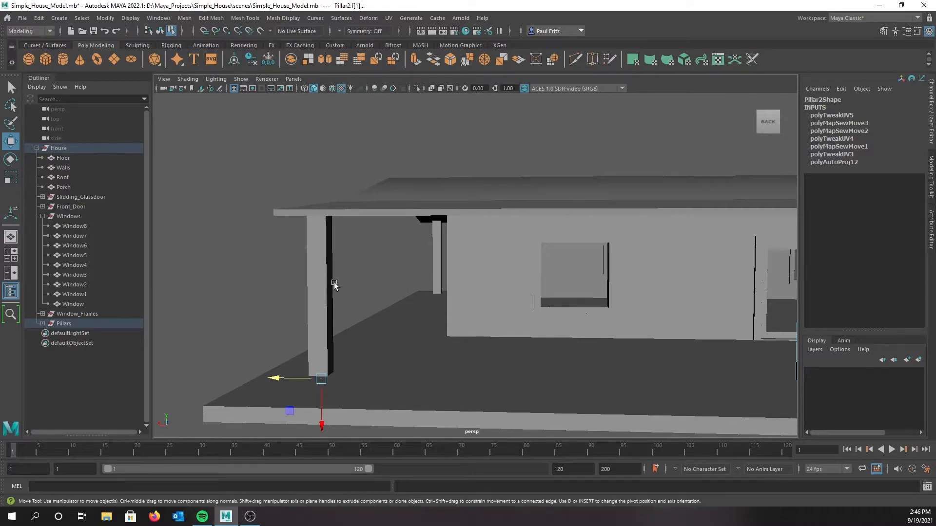
pyautogui.keyDown('alt'); pyautogui.moveTo(653, 309); pyautogui.dragTo(403, 280, button='middle'); pyautogui.keyUp('alt')
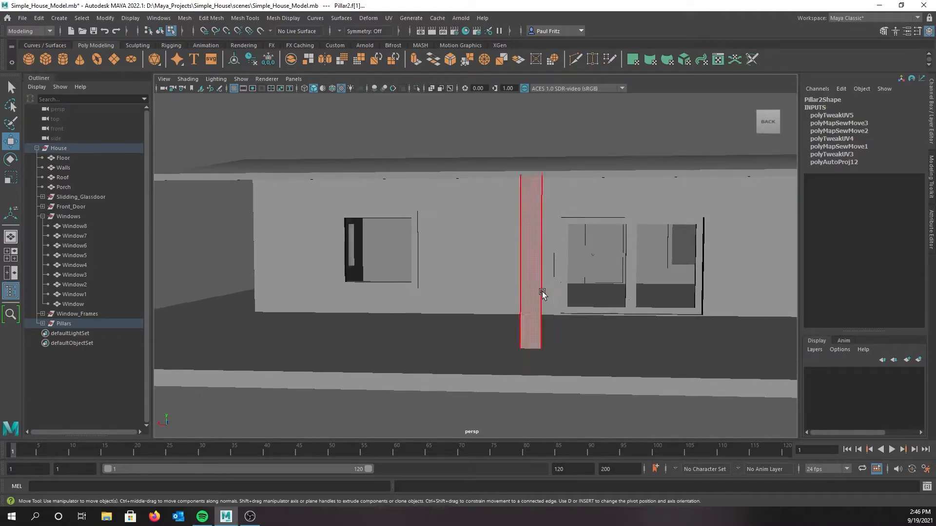
pyautogui.keyDown('alt'); pyautogui.moveTo(530, 289); pyautogui.dragTo(510, 291); pyautogui.keyUp('alt')
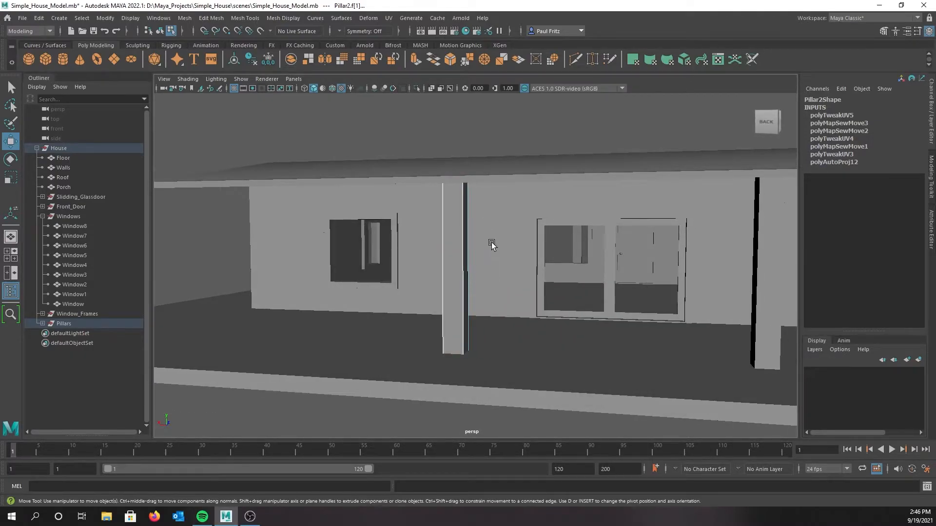
pyautogui.keyDown('alt'); pyautogui.moveTo(491, 244); pyautogui.dragTo(449, 241); pyautogui.keyUp('alt')
pyautogui.keyDown('alt'); pyautogui.moveTo(382, 231); pyautogui.dragTo(531, 247, button='middle'); pyautogui.keyUp('alt')
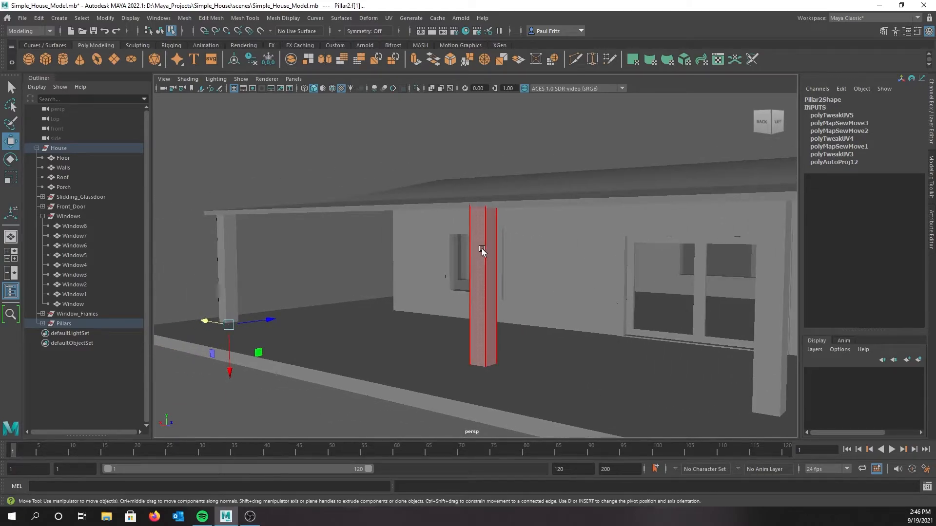
pyautogui.keyDown('alt'); pyautogui.moveTo(575, 260); pyautogui.dragTo(524, 261); pyautogui.keyUp('alt')
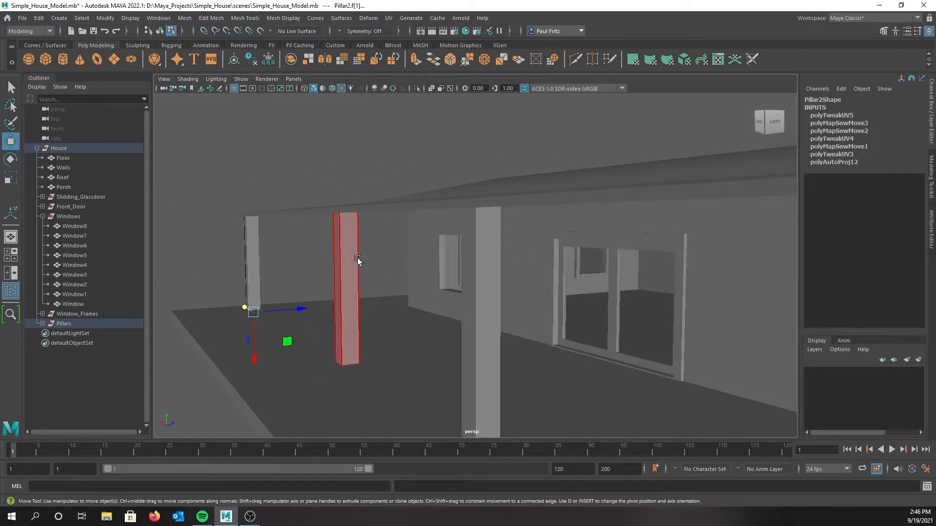
pyautogui.keyDown('alt'); pyautogui.moveTo(357, 250); pyautogui.dragTo(419, 258); pyautogui.keyUp('alt')
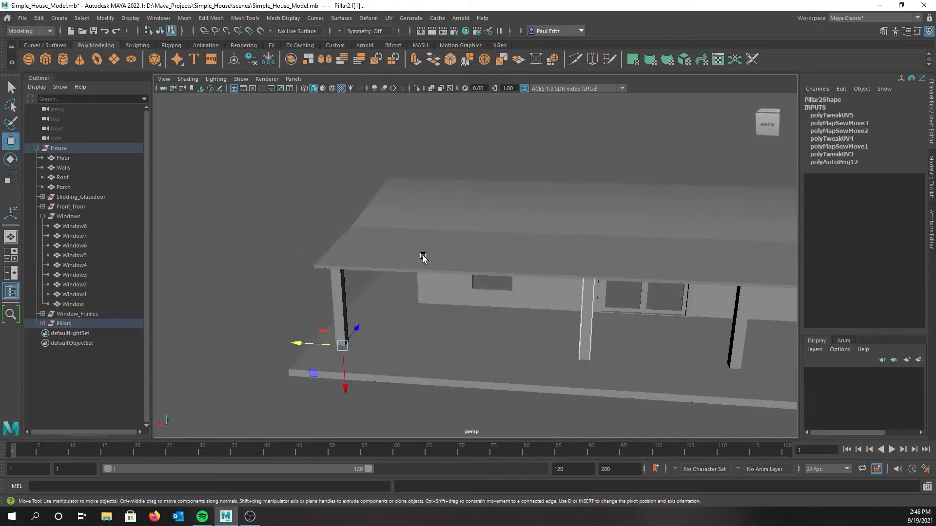
pyautogui.keyDown('alt'); pyautogui.moveTo(553, 240); pyautogui.dragTo(460, 188); pyautogui.keyUp('alt')
pyautogui.keyDown('alt'); pyautogui.moveTo(627, 271); pyautogui.dragTo(589, 259); pyautogui.keyUp('alt')
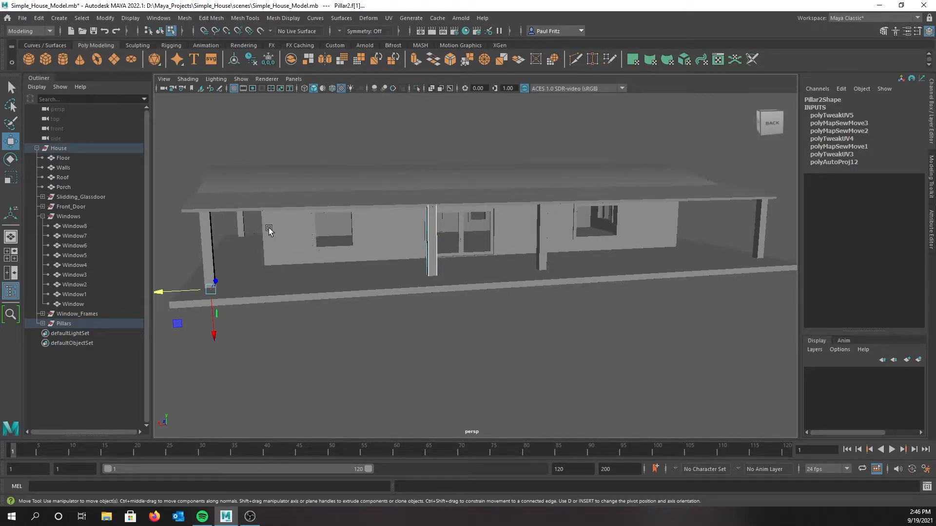
pyautogui.click(210, 250)
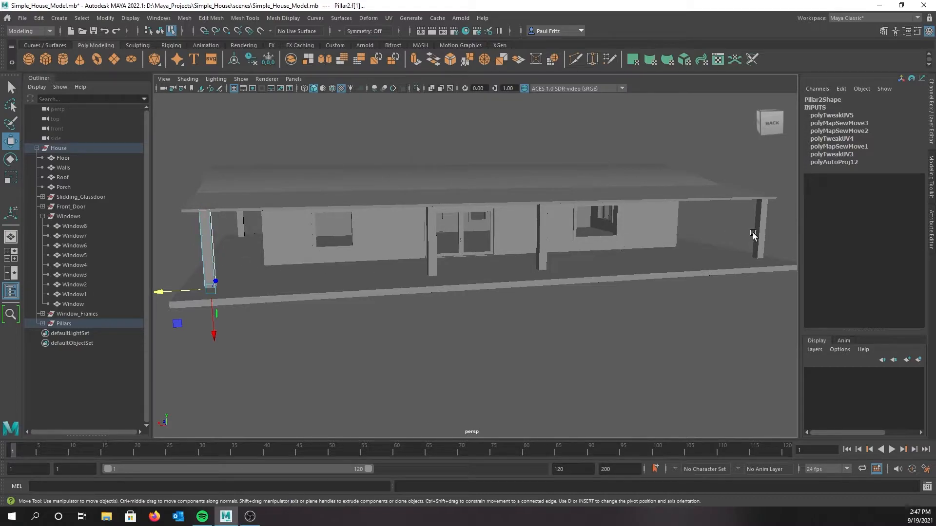
pyautogui.keyDown('alt'); pyautogui.moveTo(209, 191); pyautogui.dragTo(359, 229); pyautogui.keyUp('alt')
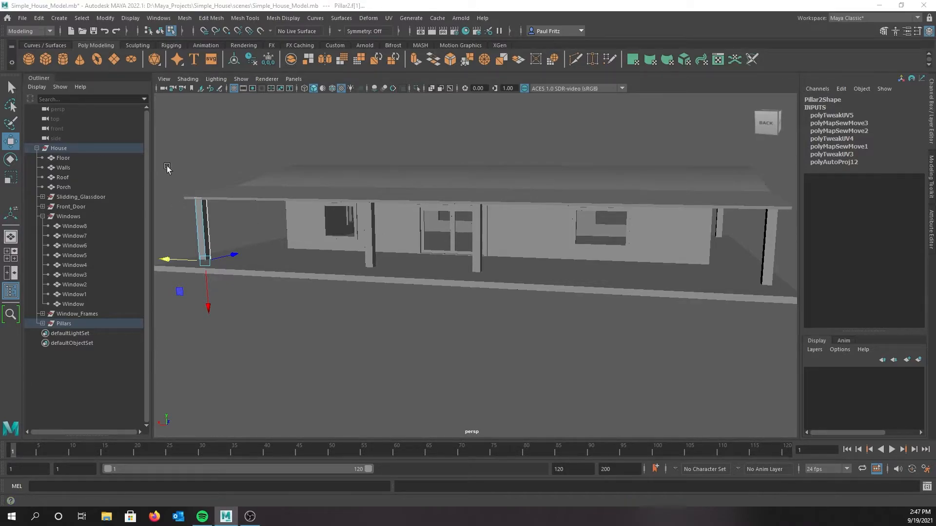
# Step: Switch back to object selection and select the frame of the window beside the sliding glass door
pyautogui.scroll(2, 357, 209)
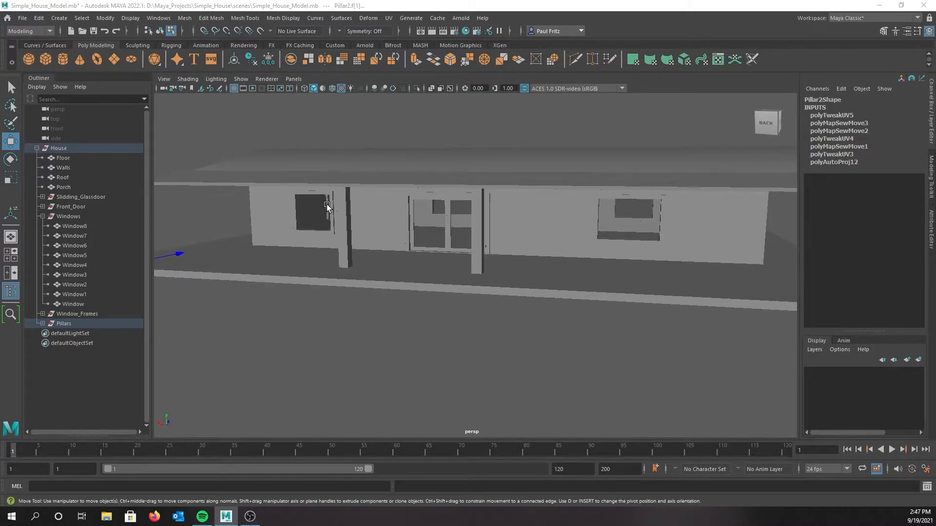
pyautogui.keyDown('alt'); pyautogui.moveTo(328, 207); pyautogui.dragTo(340, 183, button='middle'); pyautogui.keyUp('alt')
pyautogui.keyDown('alt'); pyautogui.moveTo(340, 182); pyautogui.dragTo(407, 200); pyautogui.keyUp('alt')
pyautogui.scroll(3, 407, 200)
pyautogui.keyDown('alt'); pyautogui.moveTo(385, 174); pyautogui.dragTo(513, 223, button='middle'); pyautogui.keyUp('alt')
pyautogui.scroll(3, 512, 220)
pyautogui.keyDown('alt'); pyautogui.moveTo(507, 209); pyautogui.dragTo(478, 217); pyautogui.keyUp('alt')
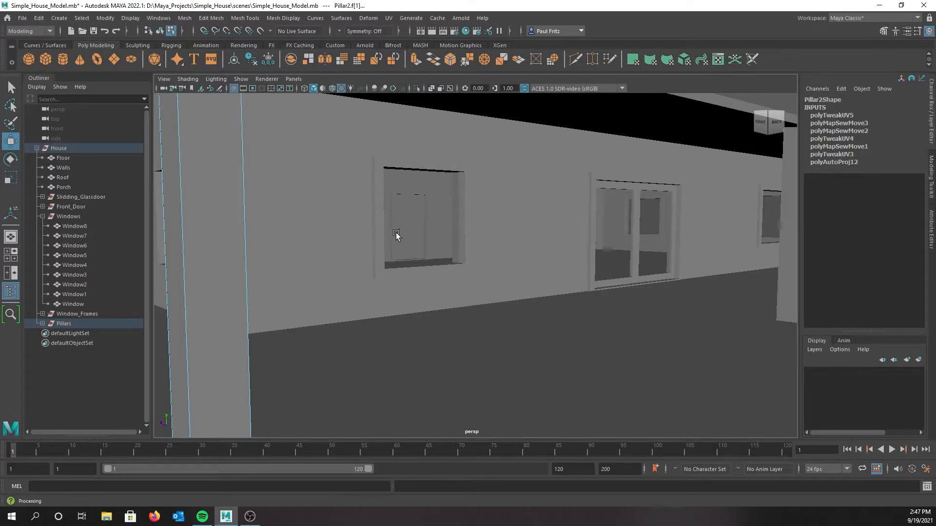
pyautogui.moveTo(379, 211); pyautogui.dragTo(415, 198, button='right')
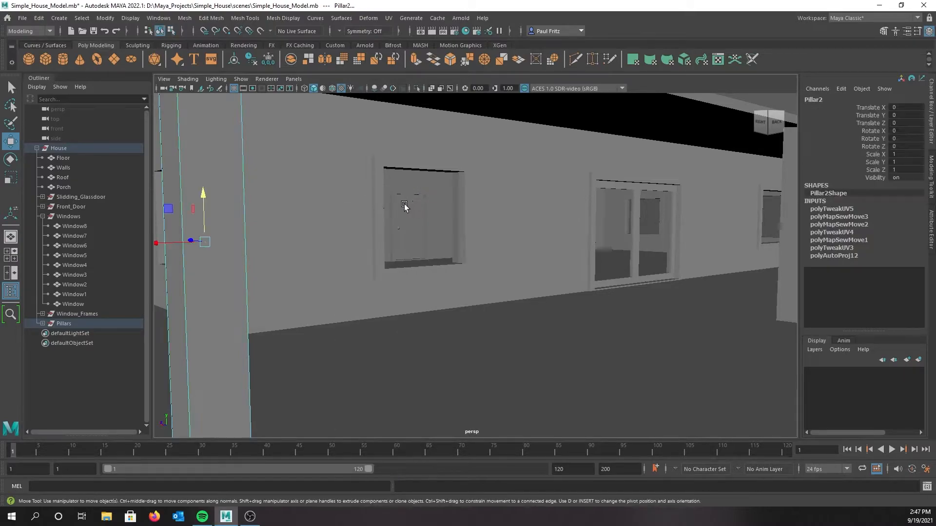
pyautogui.click(379, 210)
pyautogui.keyDown('alt'); pyautogui.moveTo(344, 203); pyautogui.dragTo(321, 206); pyautogui.keyUp('alt')
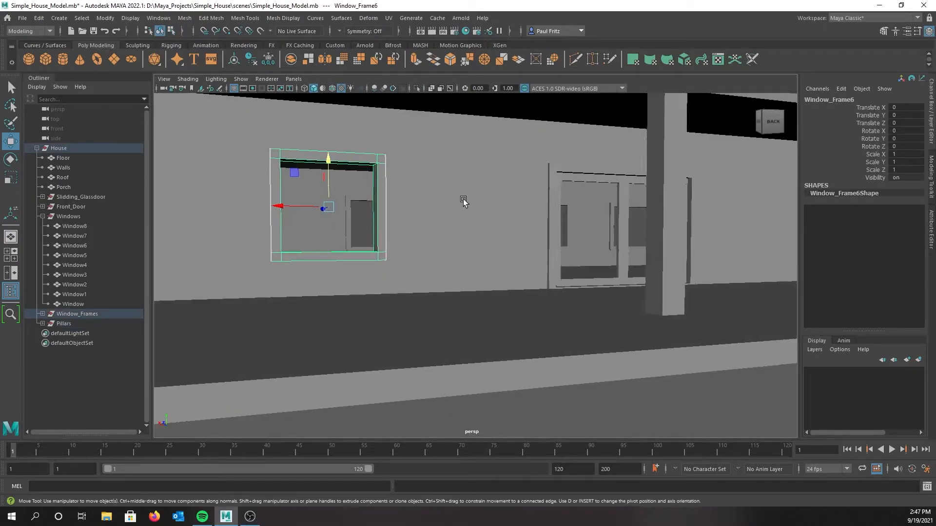
# Step: Bring the UV Editor back, select the window frame's entire UV shell and apply an Automatic UV projection to it
pyautogui.keyDown('alt'); pyautogui.moveTo(460, 199); pyautogui.dragTo(566, 200, button='middle'); pyautogui.keyUp('alt')
pyautogui.keyDown('alt'); pyautogui.moveTo(412, 225); pyautogui.dragTo(391, 228); pyautogui.keyUp('alt')
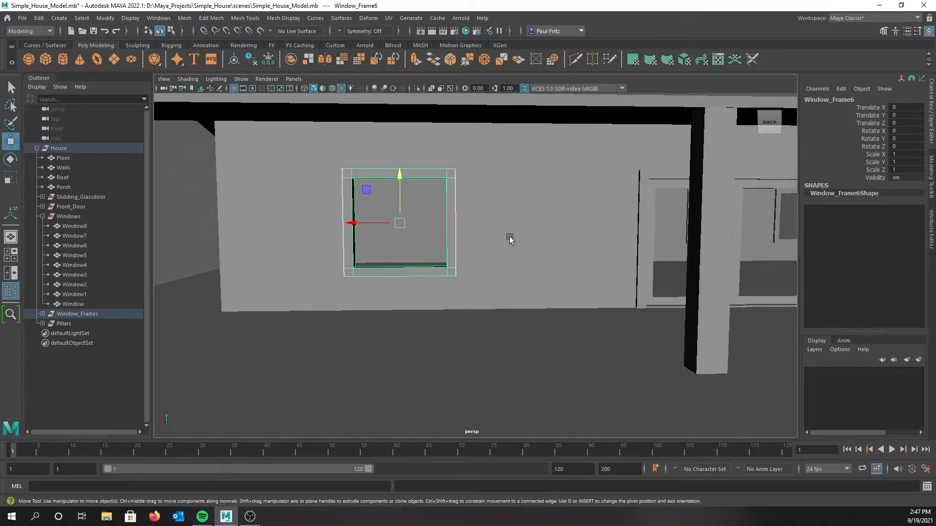
pyautogui.keyDown('alt'); pyautogui.moveTo(507, 236); pyautogui.dragTo(588, 242, button='middle'); pyautogui.keyUp('alt')
pyautogui.keyDown('alt'); pyautogui.moveTo(380, 233); pyautogui.dragTo(352, 232); pyautogui.keyUp('alt')
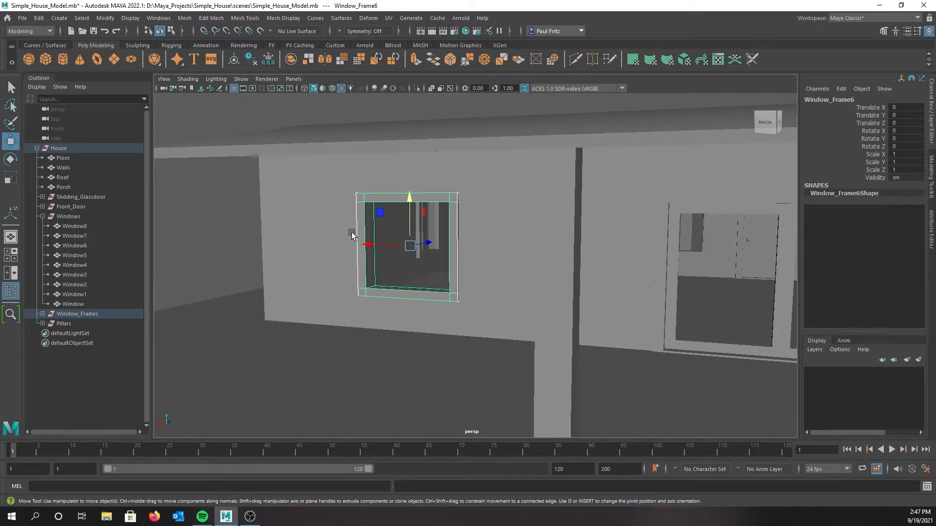
pyautogui.moveTo(0, 98); pyautogui.dragTo(425, 92)
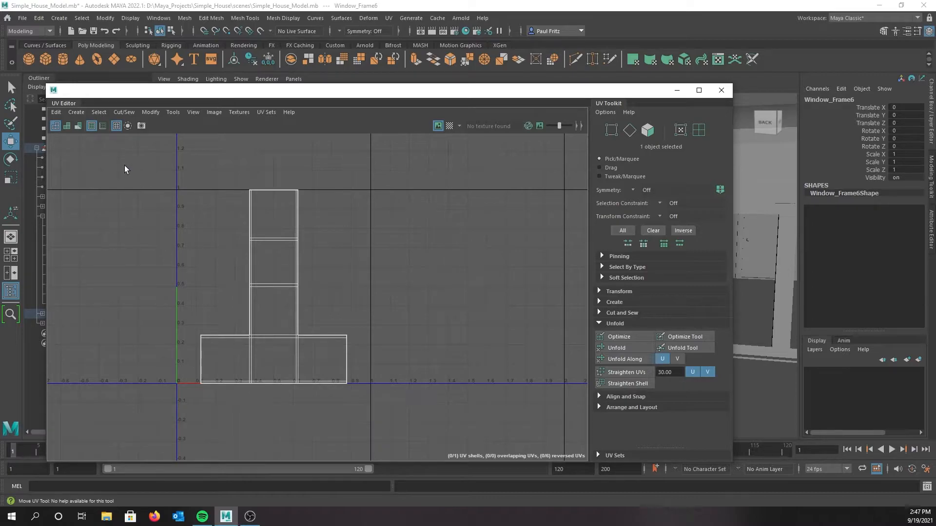
pyautogui.moveTo(154, 202); pyautogui.dragTo(128, 188, button='right')
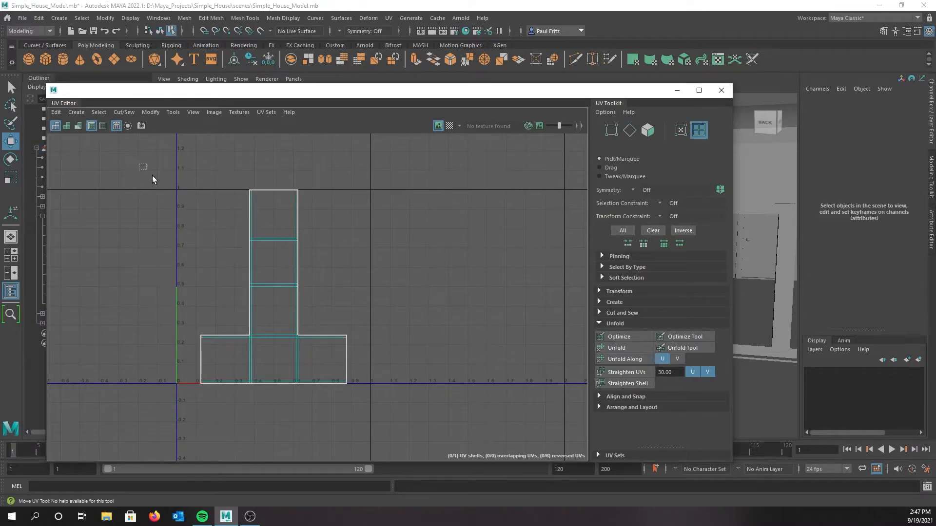
pyautogui.moveTo(139, 164); pyautogui.dragTo(459, 416)
pyautogui.click(86, 113)
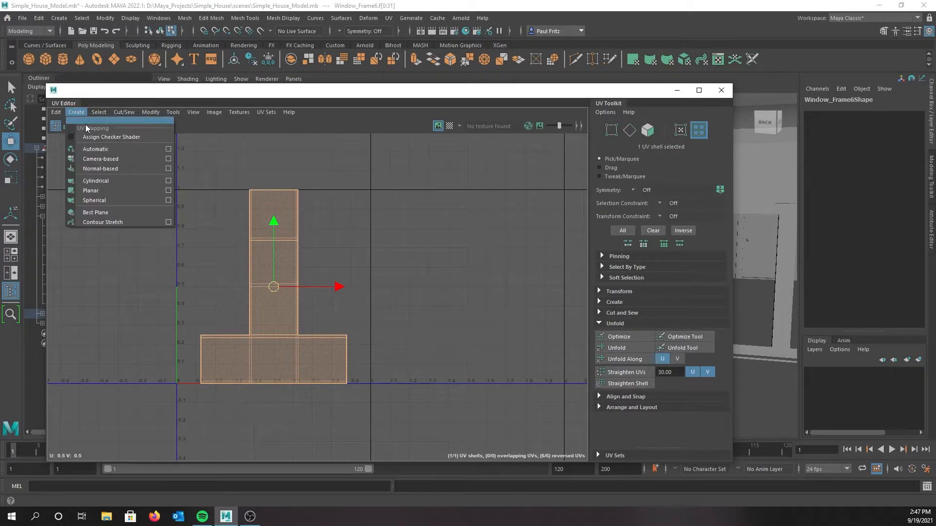
pyautogui.click(95, 155)
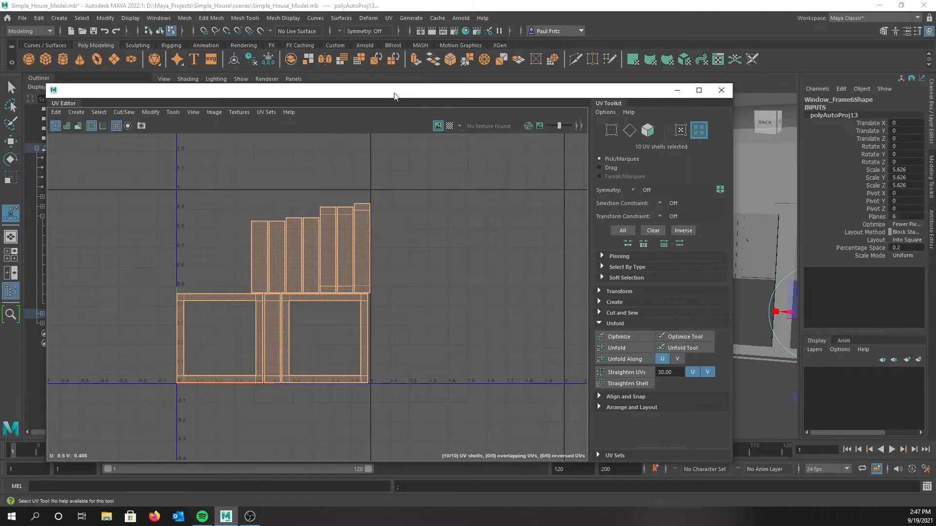
# Step: Move the UV Editor off the viewport and inspect the window frame's front, inner and side faces from several angles
pyautogui.moveTo(394, 95); pyautogui.dragTo(0, 72)
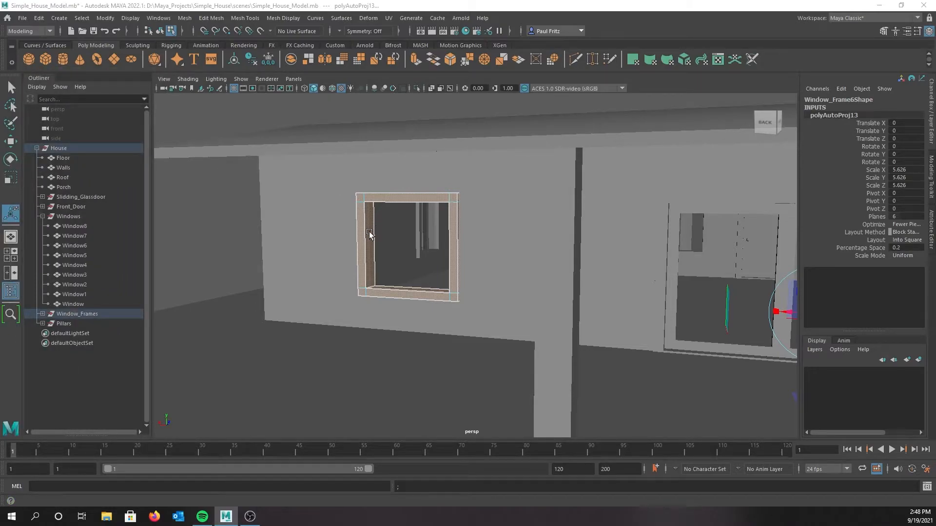
pyautogui.keyDown('alt'); pyautogui.moveTo(303, 229); pyautogui.dragTo(416, 224); pyautogui.keyUp('alt')
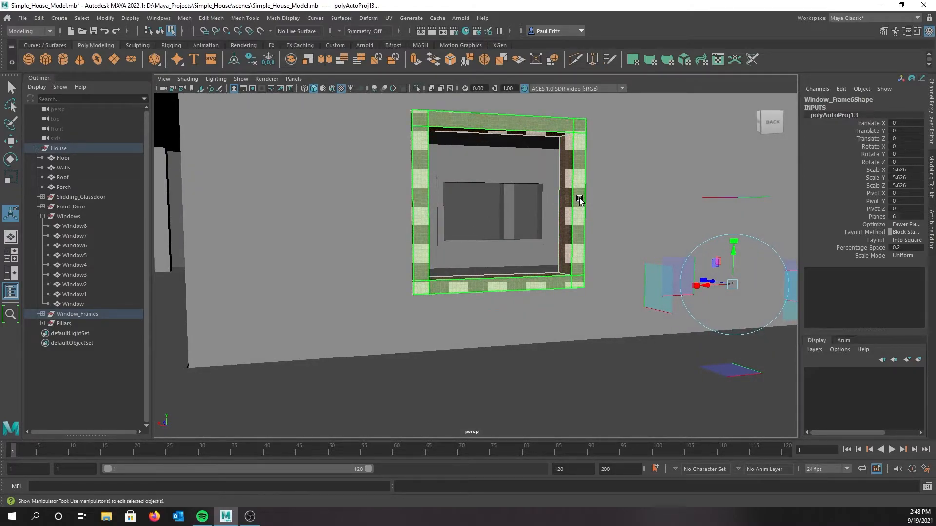
pyautogui.scroll(2, 577, 199)
pyautogui.keyDown('alt'); pyautogui.moveTo(577, 198); pyautogui.dragTo(517, 216, button='middle'); pyautogui.keyUp('alt')
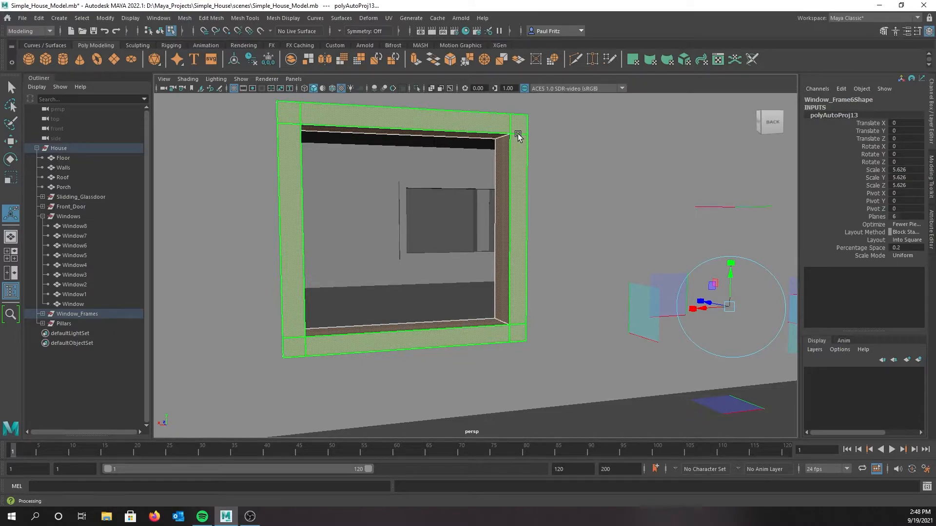
pyautogui.keyDown('alt'); pyautogui.moveTo(525, 153); pyautogui.dragTo(361, 196); pyautogui.keyUp('alt')
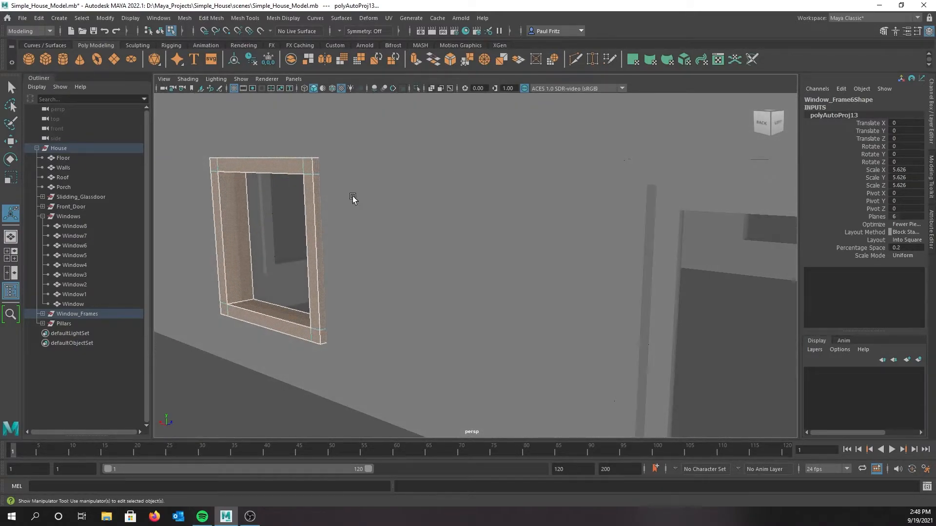
pyautogui.keyDown('alt'); pyautogui.moveTo(277, 205); pyautogui.dragTo(317, 195); pyautogui.keyUp('alt')
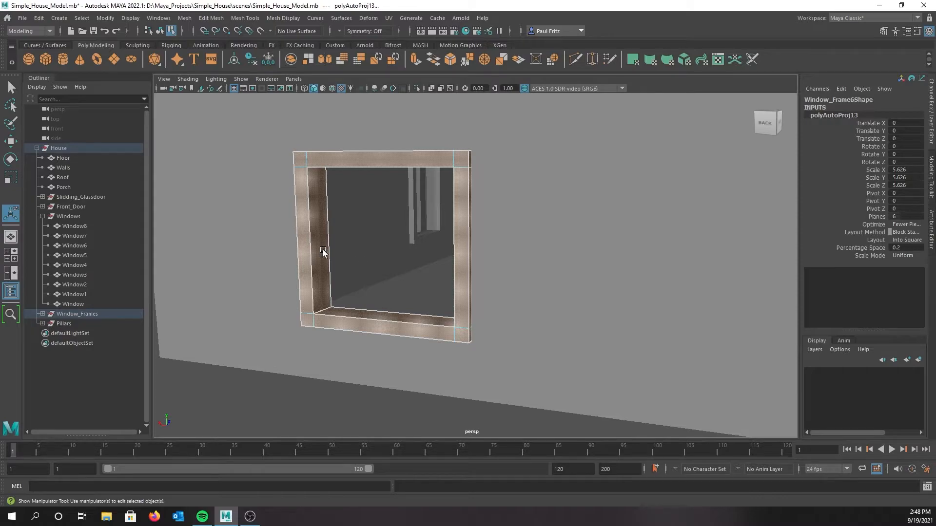
pyautogui.keyDown('alt'); pyautogui.moveTo(318, 230); pyautogui.dragTo(344, 228); pyautogui.keyUp('alt')
pyautogui.scroll(3, 343, 226)
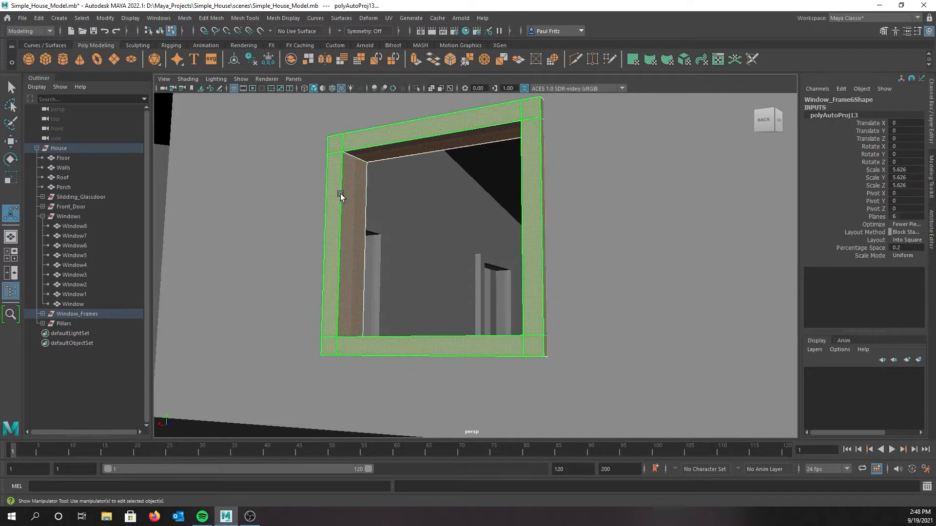
pyautogui.keyDown('alt'); pyautogui.moveTo(308, 230); pyautogui.dragTo(415, 234); pyautogui.keyUp('alt')
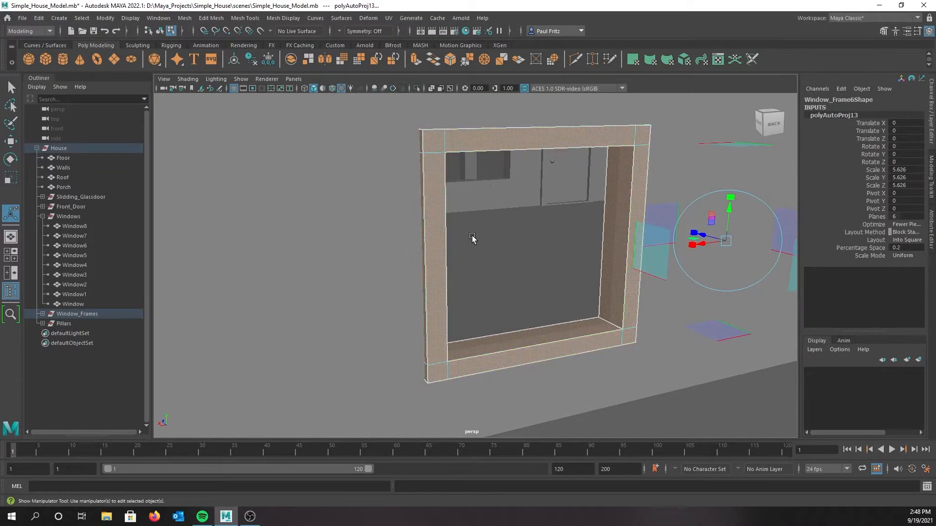
pyautogui.keyDown('alt'); pyautogui.moveTo(534, 253); pyautogui.dragTo(495, 246); pyautogui.keyUp('alt')
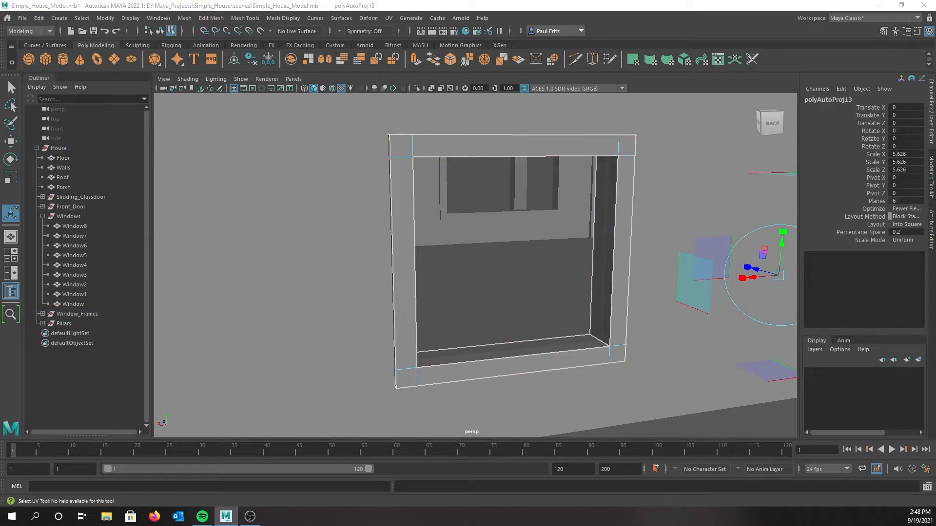
# Step: Bring back the UV Editor, shrink it and arrange it beside the window frame so both stay in view
pyautogui.moveTo(0, 76); pyautogui.dragTo(274, 84)
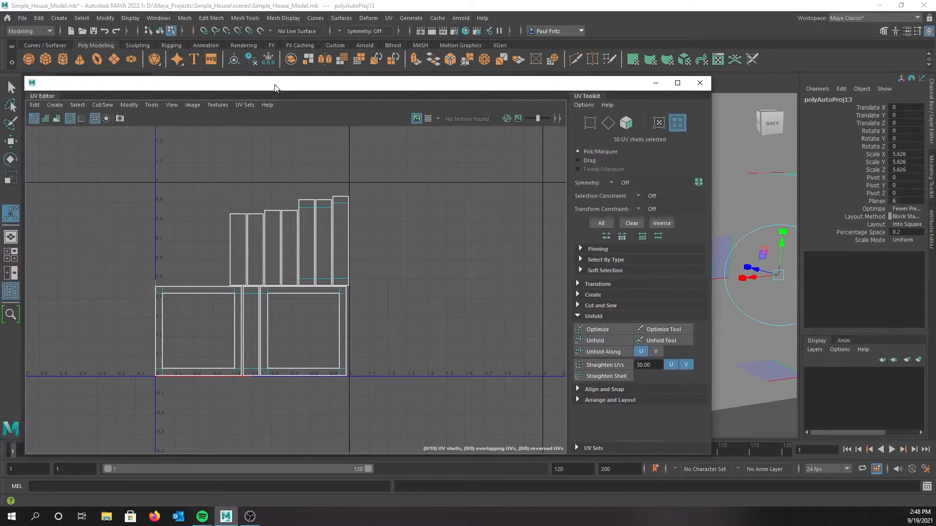
pyautogui.moveTo(26, 77); pyautogui.dragTo(139, 142)
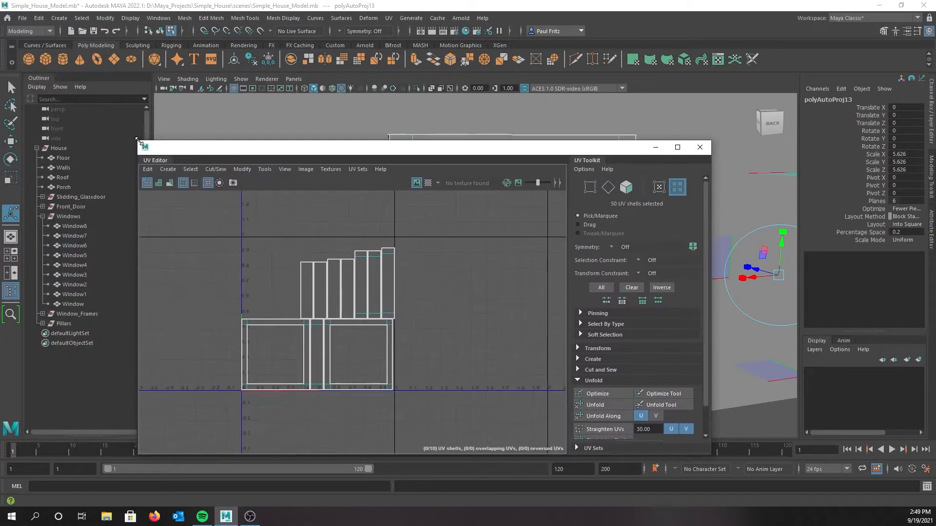
pyautogui.moveTo(336, 149); pyautogui.dragTo(544, 131)
pyautogui.keyDown('alt'); pyautogui.moveTo(319, 212); pyautogui.dragTo(167, 202, button='middle'); pyautogui.keyUp('alt')
pyautogui.scroll(-4, 266, 210)
pyautogui.keyDown('alt'); pyautogui.moveTo(274, 210); pyautogui.dragTo(182, 210); pyautogui.keyUp('alt')
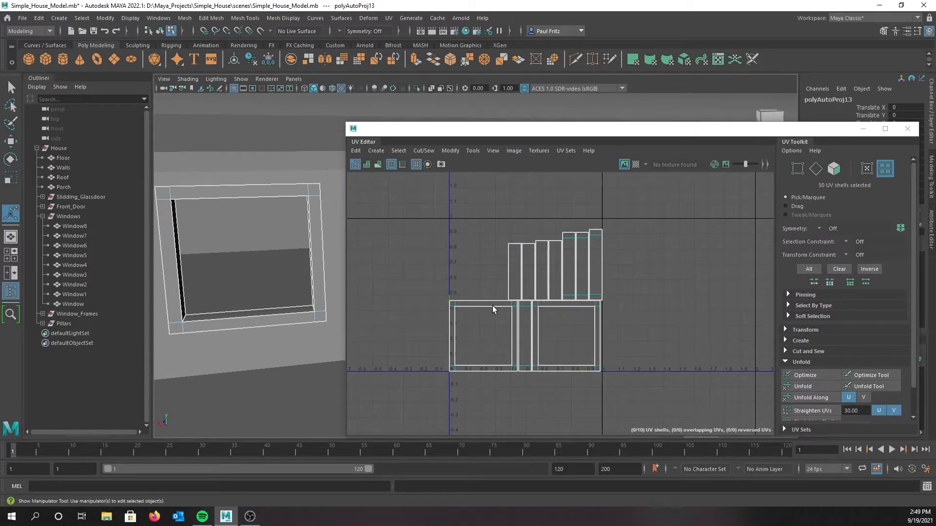
# Step: In UV shell mode, check which frame side each square ring shell covers and select the one for the outward-facing side
pyautogui.moveTo(492, 305); pyautogui.dragTo(455, 295, button='right')
pyautogui.click(469, 303)
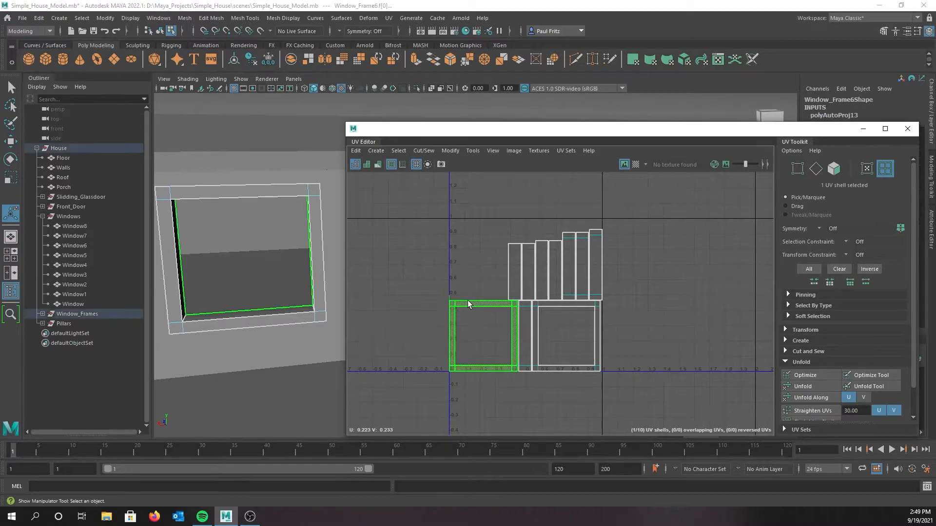
pyautogui.click(543, 303)
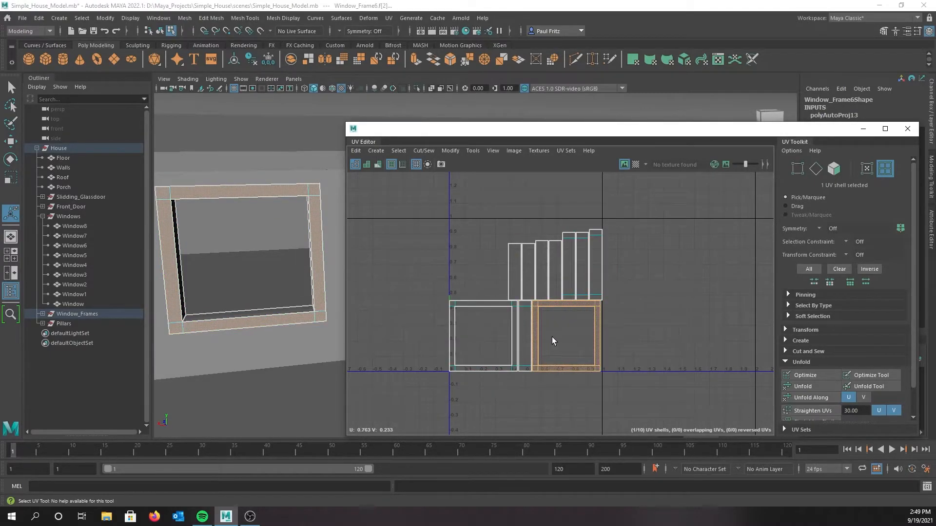
pyautogui.scroll(3, 546, 337)
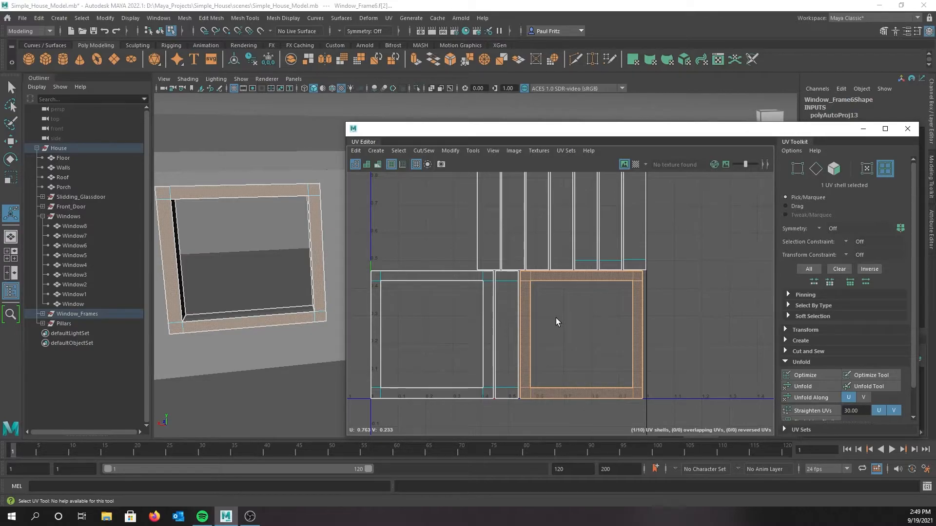
# Step: Check the narrow strip shell between the two square rings, return the window frame to object selection and isolate it in the viewport
pyautogui.scroll(5, 215, 324)
pyautogui.keyDown('alt'); pyautogui.moveTo(274, 319); pyautogui.dragTo(224, 286); pyautogui.keyUp('alt')
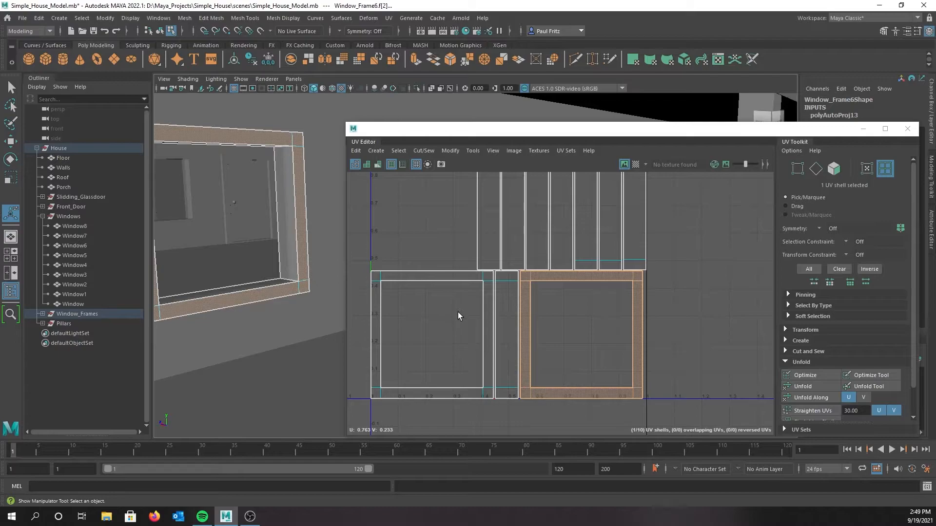
pyautogui.click(514, 322)
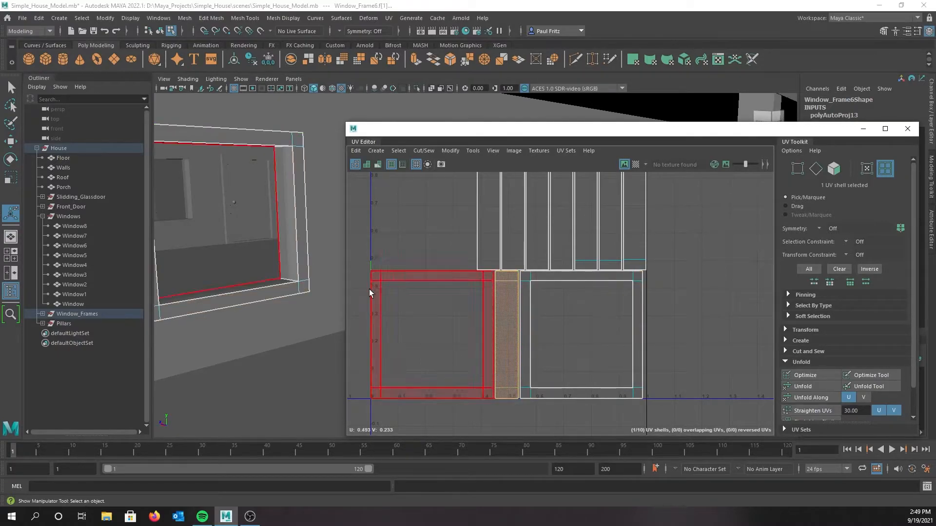
pyautogui.moveTo(241, 255)
pyautogui.keyDown('alt'); pyautogui.mouseDown()
pyautogui.moveTo(243, 263)
pyautogui.moveTo(243, 247)
pyautogui.moveTo(234, 257)
pyautogui.moveTo(258, 260)
pyautogui.mouseUp(); pyautogui.keyUp('alt')
pyautogui.moveTo(261, 267); pyautogui.dragTo(302, 238, button='right')
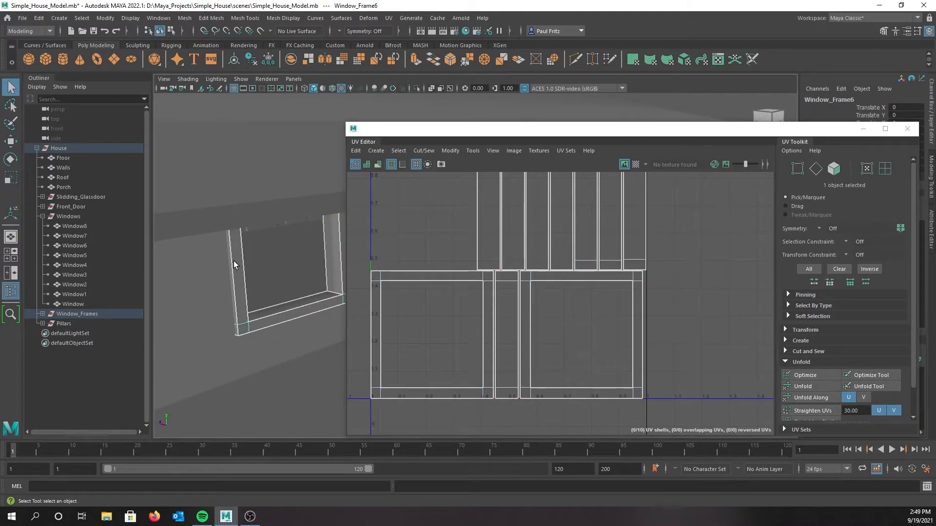
pyautogui.hotkey('ctrl', '1')
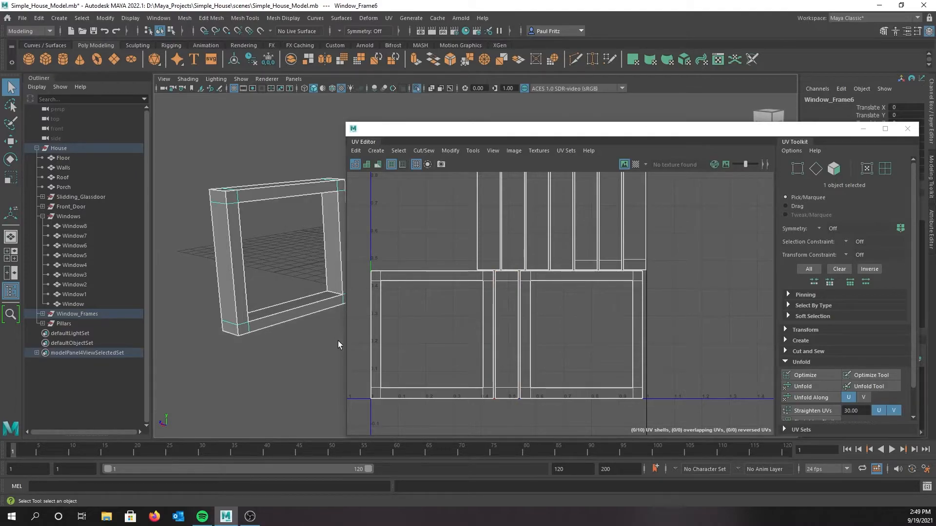
# Step: In UV shell mode, check which shells cover the isolated frame's underside, outer sides and outward-facing ring
pyautogui.click(432, 258)
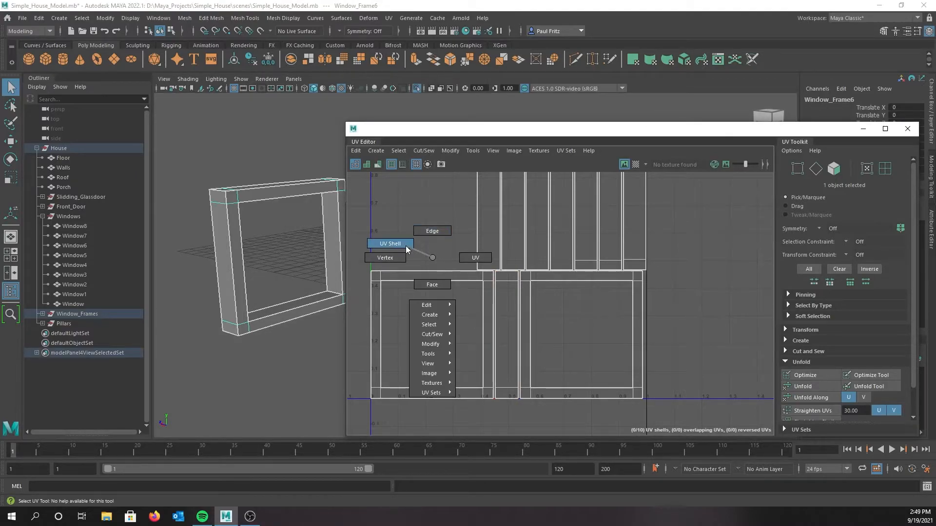
pyautogui.moveTo(406, 245); pyautogui.dragTo(405, 246, button='right')
pyautogui.click(505, 294)
pyautogui.keyDown('alt'); pyautogui.moveTo(248, 204); pyautogui.dragTo(260, 184); pyautogui.keyUp('alt')
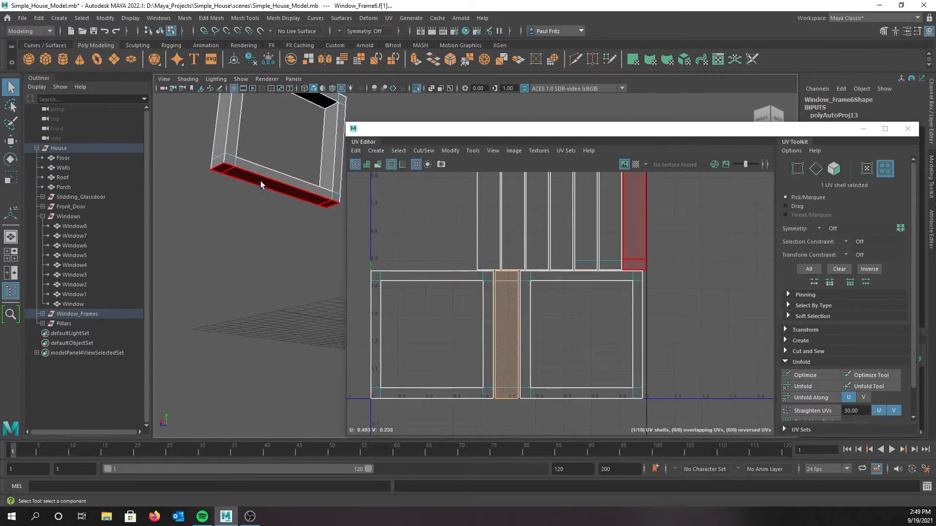
pyautogui.click(261, 184)
pyautogui.moveTo(205, 212)
pyautogui.keyDown('alt'); pyautogui.mouseDown()
pyautogui.moveTo(246, 211)
pyautogui.moveTo(195, 216)
pyautogui.mouseUp(); pyautogui.keyUp('alt')
pyautogui.click(208, 205)
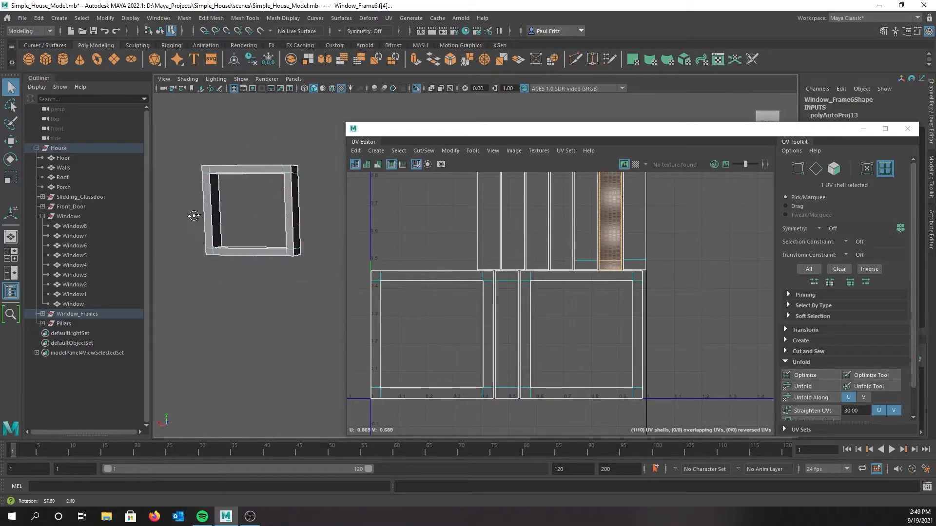
pyautogui.click(297, 211)
pyautogui.keyDown('alt'); pyautogui.moveTo(246, 220); pyautogui.dragTo(314, 230); pyautogui.keyUp('alt')
pyautogui.click(297, 298)
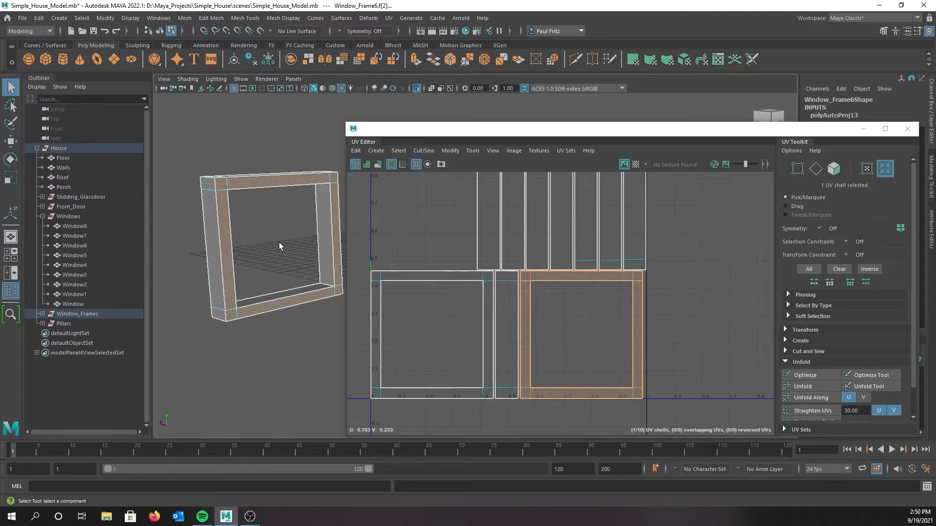
# Step: With all shells in view, compare the frame's outer side strip with the adjoining front ring shell from several angles
pyautogui.scroll(-1, 461, 252)
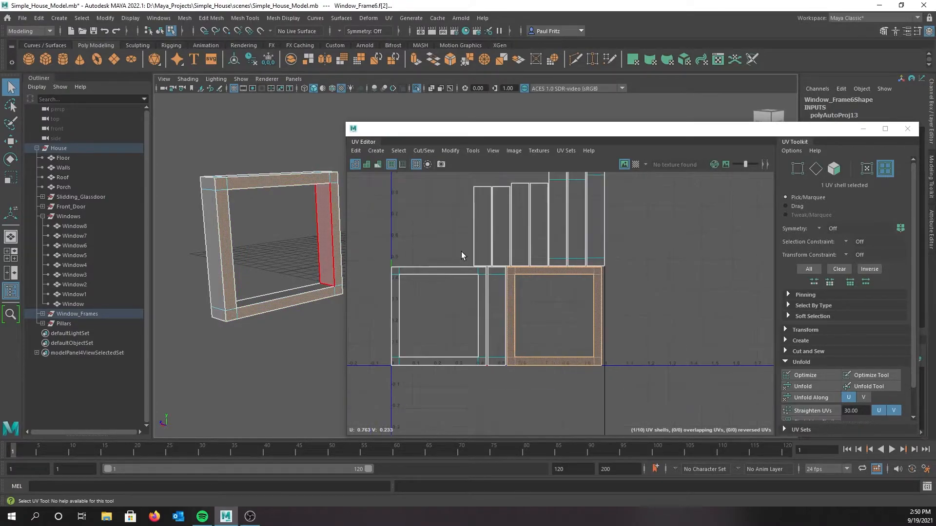
pyautogui.keyDown('alt'); pyautogui.moveTo(446, 236); pyautogui.dragTo(447, 267, button='middle'); pyautogui.keyUp('alt')
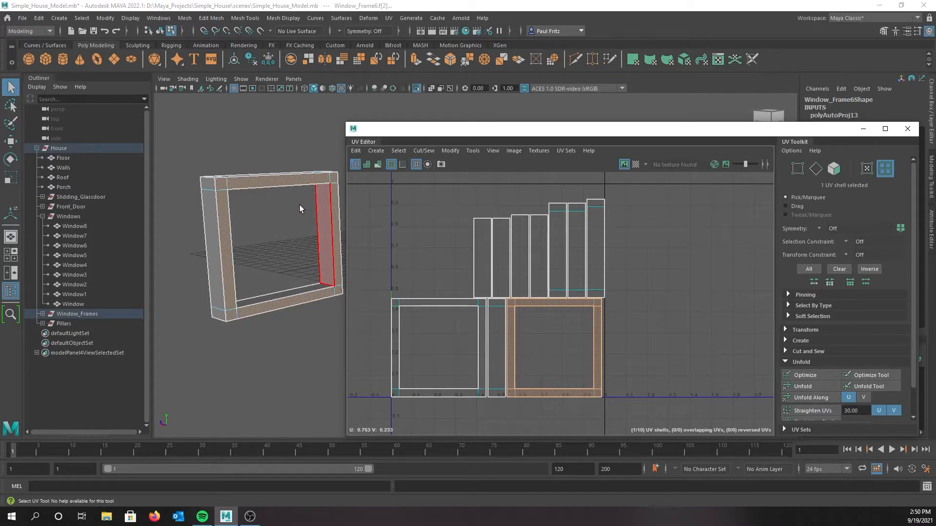
pyautogui.click(212, 225)
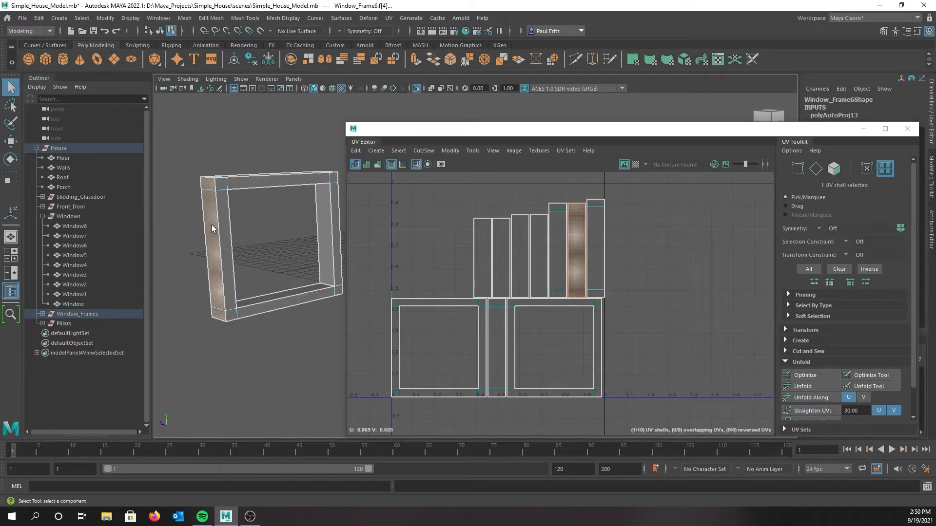
pyautogui.keyDown('alt'); pyautogui.moveTo(259, 222); pyautogui.dragTo(229, 218); pyautogui.keyUp('alt')
pyautogui.keyDown('alt'); pyautogui.moveTo(228, 216); pyautogui.dragTo(321, 237, button='middle'); pyautogui.keyUp('alt')
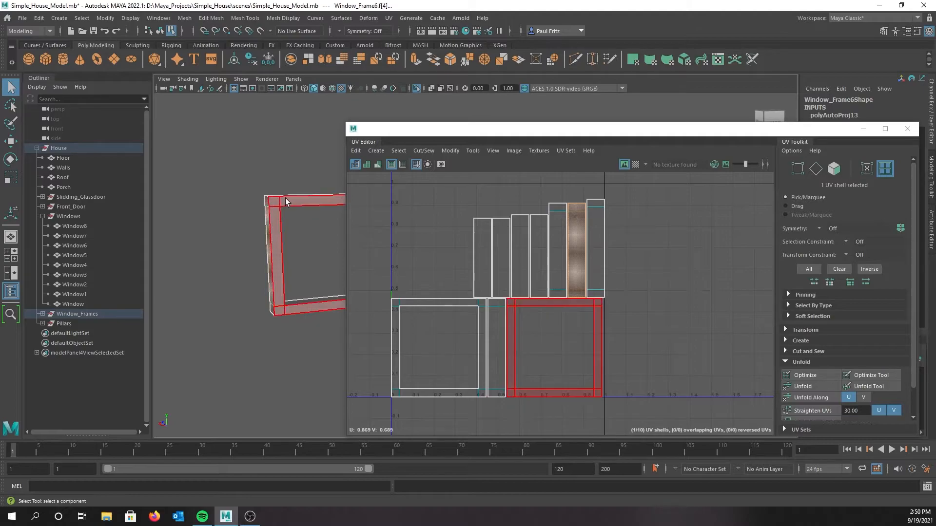
pyautogui.keyDown('alt'); pyautogui.moveTo(302, 207); pyautogui.dragTo(249, 221); pyautogui.keyUp('alt')
pyautogui.click(250, 193)
pyautogui.keyDown('alt'); pyautogui.moveTo(261, 190); pyautogui.dragTo(273, 214); pyautogui.keyUp('alt')
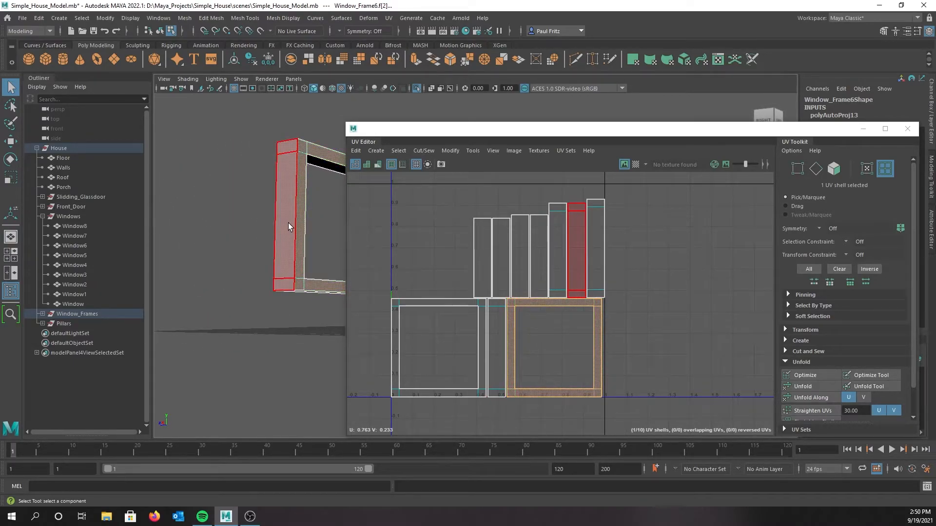
pyautogui.click(286, 259)
pyautogui.keyDown('alt'); pyautogui.moveTo(286, 260); pyautogui.dragTo(238, 263); pyautogui.keyUp('alt')
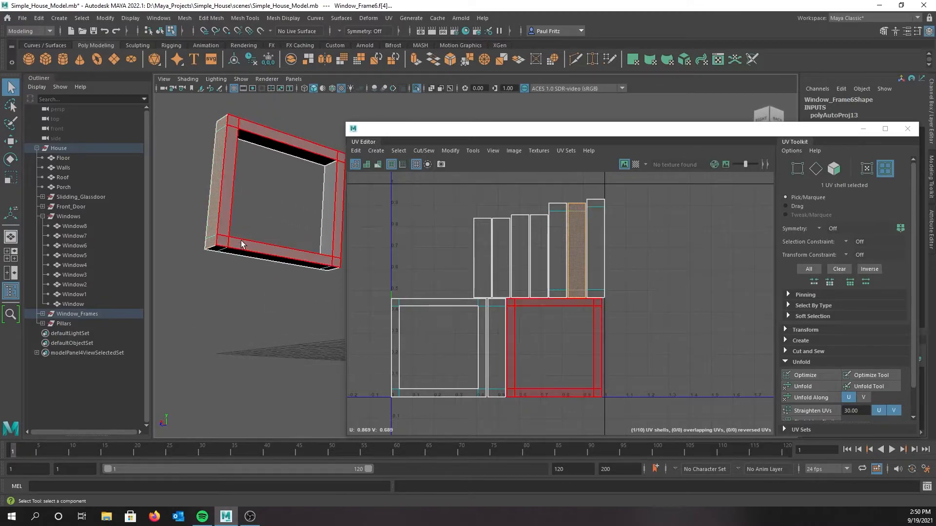
pyautogui.keyDown('alt'); pyautogui.moveTo(266, 206); pyautogui.dragTo(217, 209); pyautogui.keyUp('alt')
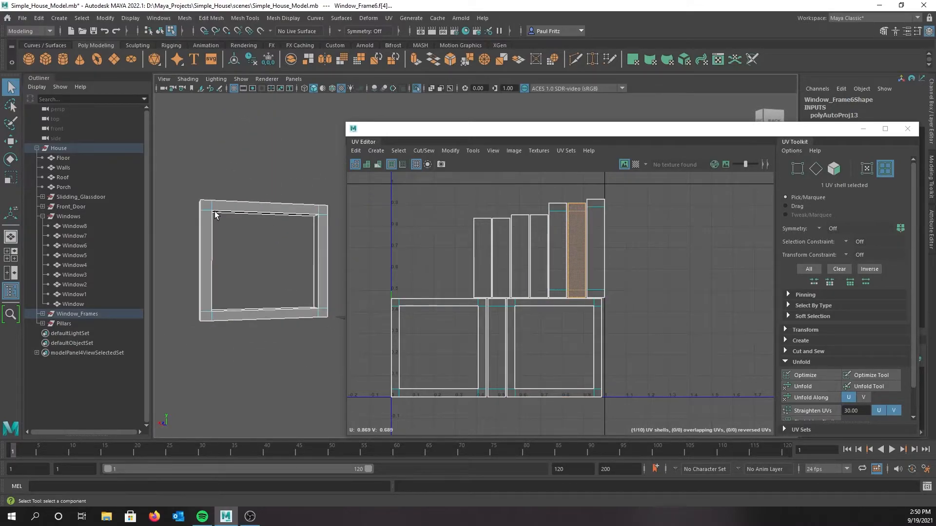
# Step: Identify the shell covering the window frame's inner sill and examine how that face adjoins the rest of the frame
pyautogui.keyDown('alt'); pyautogui.moveTo(258, 241); pyautogui.dragTo(255, 256); pyautogui.keyUp('alt')
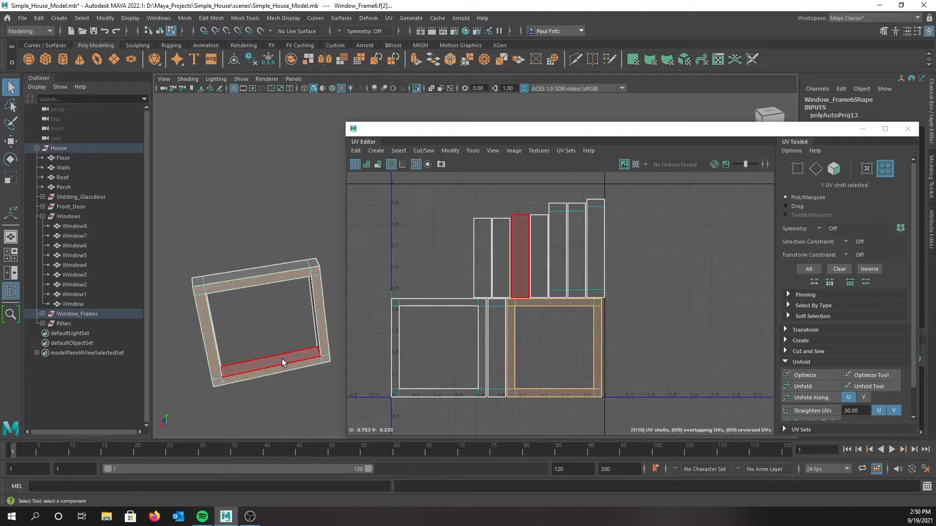
pyautogui.click(282, 359)
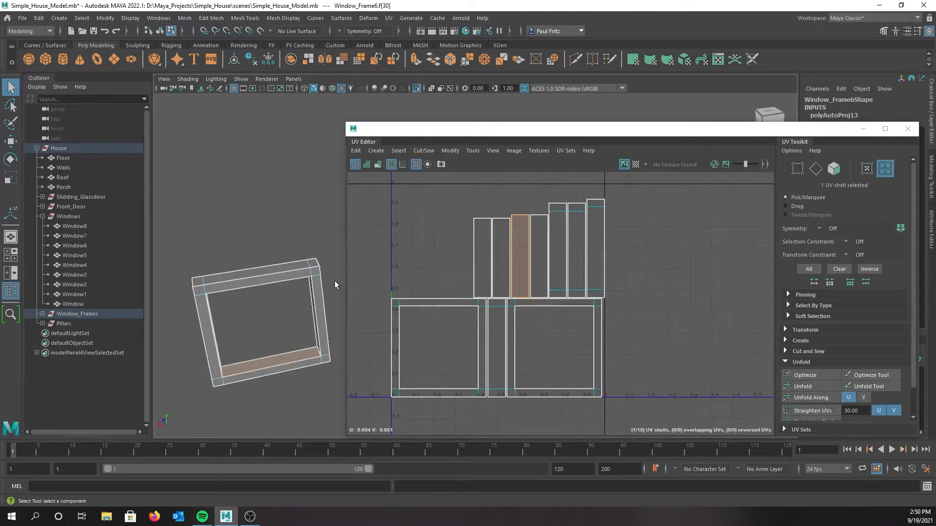
pyautogui.keyDown('alt'); pyautogui.moveTo(244, 309); pyautogui.dragTo(251, 245); pyautogui.keyUp('alt')
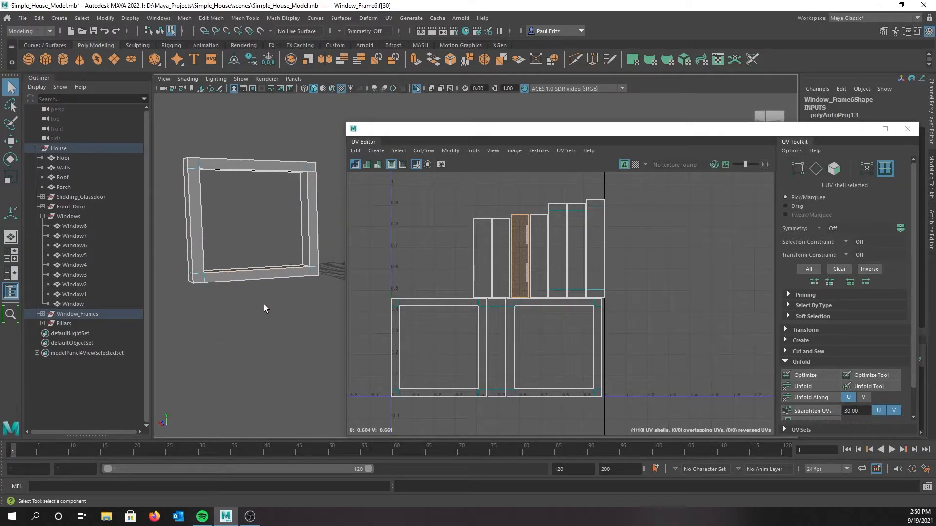
pyautogui.scroll(2, 225, 272)
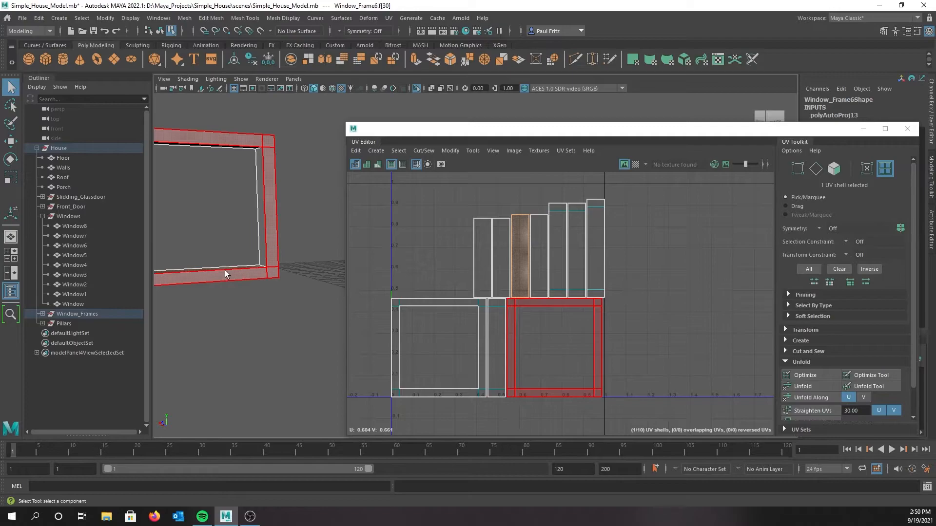
pyautogui.keyDown('alt'); pyautogui.moveTo(224, 270); pyautogui.dragTo(262, 283); pyautogui.keyUp('alt')
pyautogui.keyDown('alt'); pyautogui.moveTo(262, 283); pyautogui.dragTo(268, 233, button='middle'); pyautogui.keyUp('alt')
pyautogui.click(250, 324)
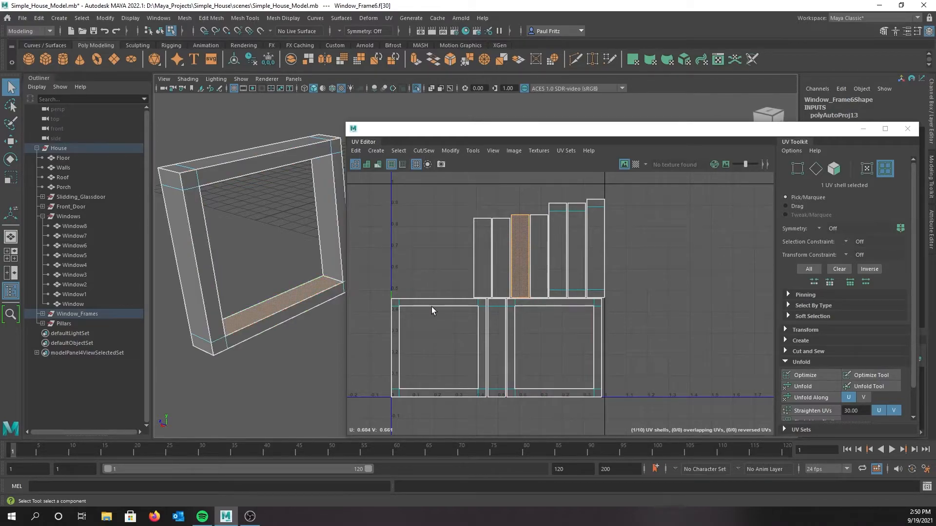
pyautogui.scroll(-4, 271, 237)
pyautogui.keyDown('alt'); pyautogui.moveTo(276, 238); pyautogui.dragTo(240, 235); pyautogui.keyUp('alt')
pyautogui.keyDown('alt'); pyautogui.moveTo(240, 235); pyautogui.dragTo(201, 272, button='middle'); pyautogui.keyUp('alt')
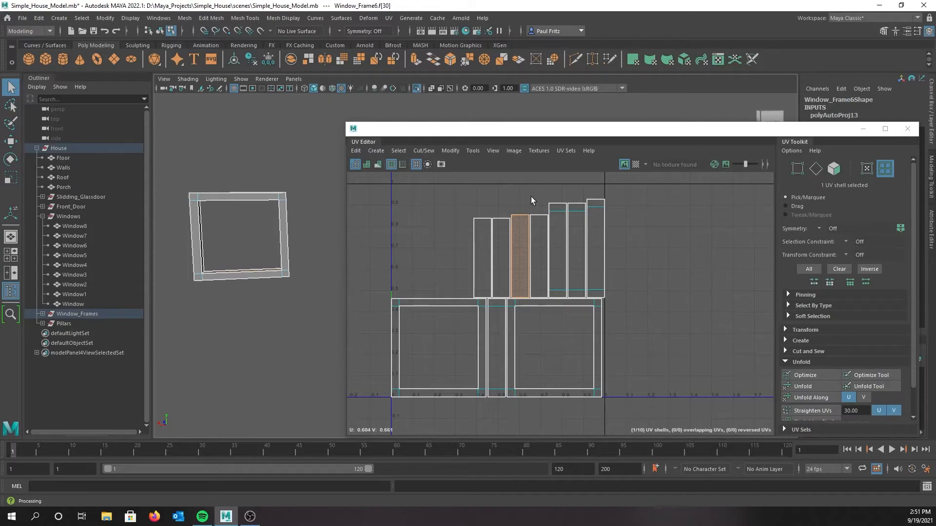
# Step: Display the UV checker map and examine its pattern on the window frame's front, side and inner faces
pyautogui.click(635, 164)
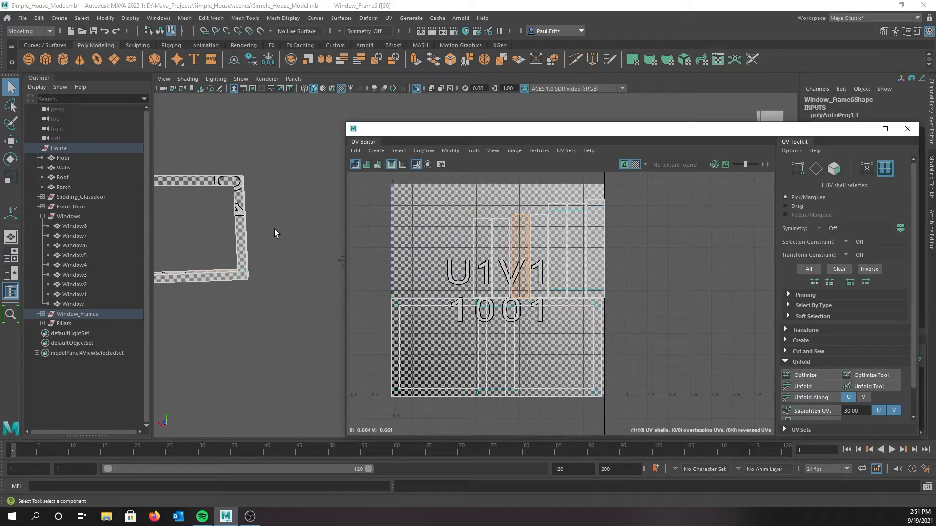
pyautogui.keyDown('alt'); pyautogui.moveTo(209, 236); pyautogui.dragTo(241, 241, button='middle'); pyautogui.keyUp('alt')
pyautogui.keyDown('alt'); pyautogui.moveTo(241, 240); pyautogui.dragTo(288, 250); pyautogui.keyUp('alt')
pyautogui.keyDown('alt'); pyautogui.moveTo(295, 254); pyautogui.dragTo(236, 201, button='middle'); pyautogui.keyUp('alt')
pyautogui.keyDown('alt'); pyautogui.moveTo(220, 224); pyautogui.dragTo(282, 222); pyautogui.keyUp('alt')
pyautogui.keyDown('alt'); pyautogui.moveTo(287, 217); pyautogui.dragTo(205, 215, button='middle'); pyautogui.keyUp('alt')
pyautogui.keyDown('alt'); pyautogui.moveTo(205, 216); pyautogui.dragTo(275, 218); pyautogui.keyUp('alt')
pyautogui.keyDown('alt'); pyautogui.moveTo(274, 216); pyautogui.dragTo(229, 214, button='middle'); pyautogui.keyUp('alt')
pyautogui.moveTo(228, 214)
pyautogui.keyDown('alt'); pyautogui.mouseDown()
pyautogui.moveTo(230, 192)
pyautogui.moveTo(229, 219)
pyautogui.mouseUp(); pyautogui.keyUp('alt')
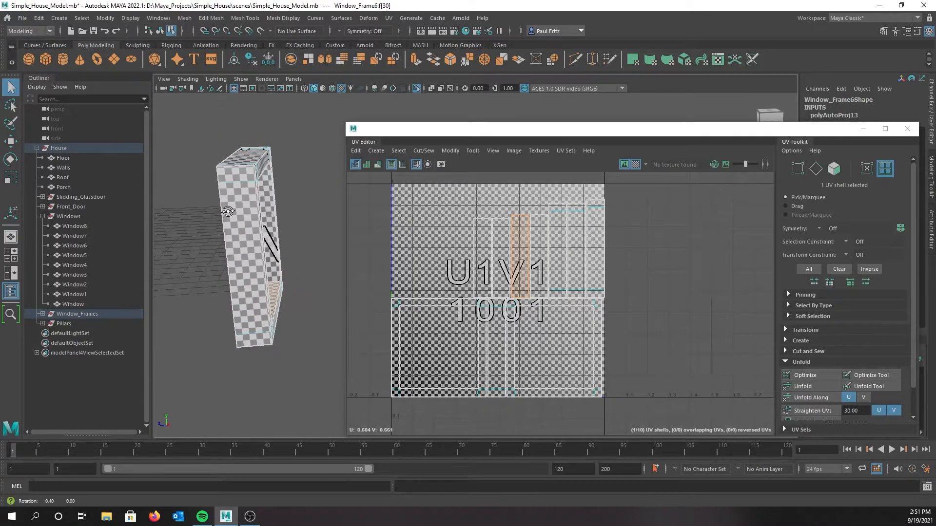
# Step: Preview the frame's UVs with the shaded and distortion displays, then restore the wireframe display and hide the checker map
pyautogui.click(376, 164)
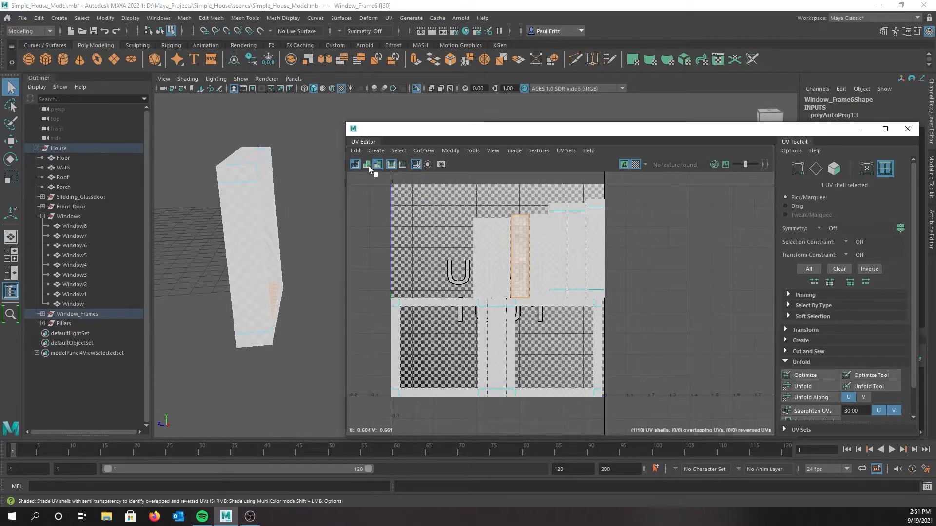
pyautogui.keyDown('alt'); pyautogui.moveTo(330, 186); pyautogui.dragTo(275, 191); pyautogui.keyUp('alt')
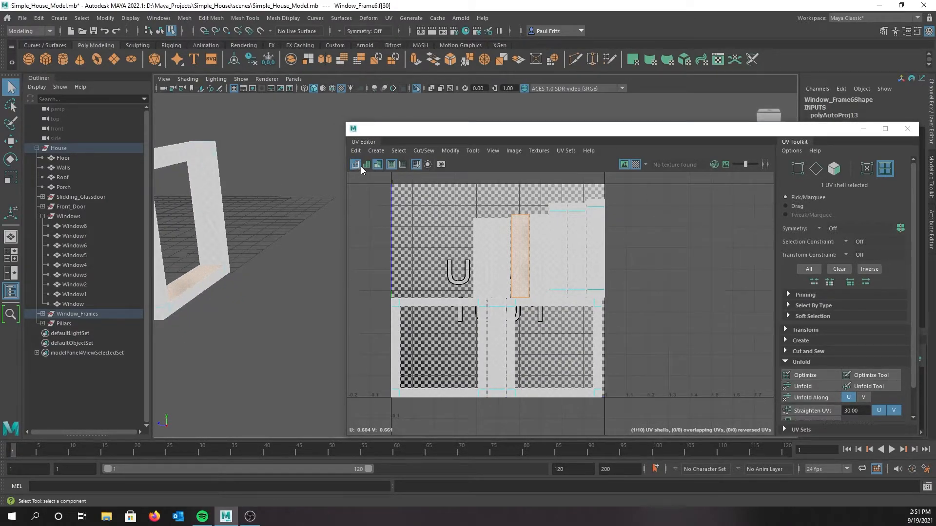
pyautogui.click(365, 165)
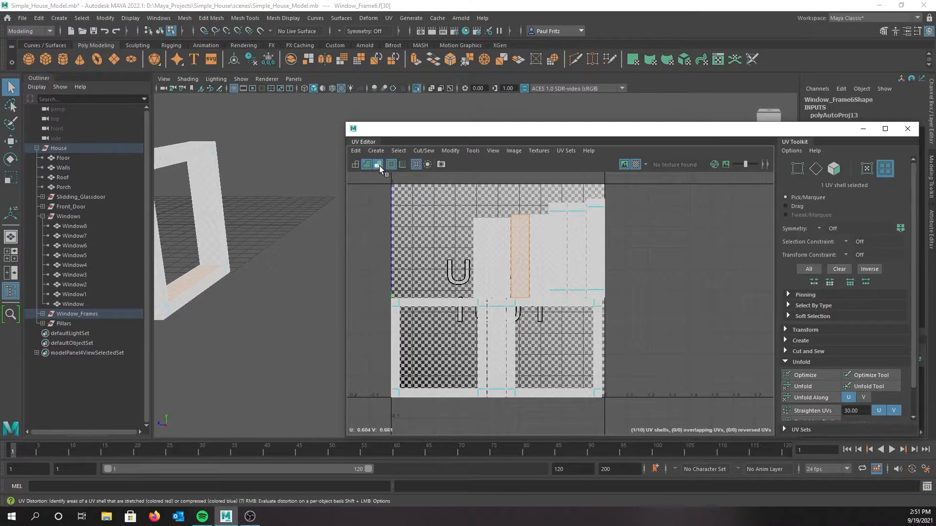
pyautogui.click(379, 165)
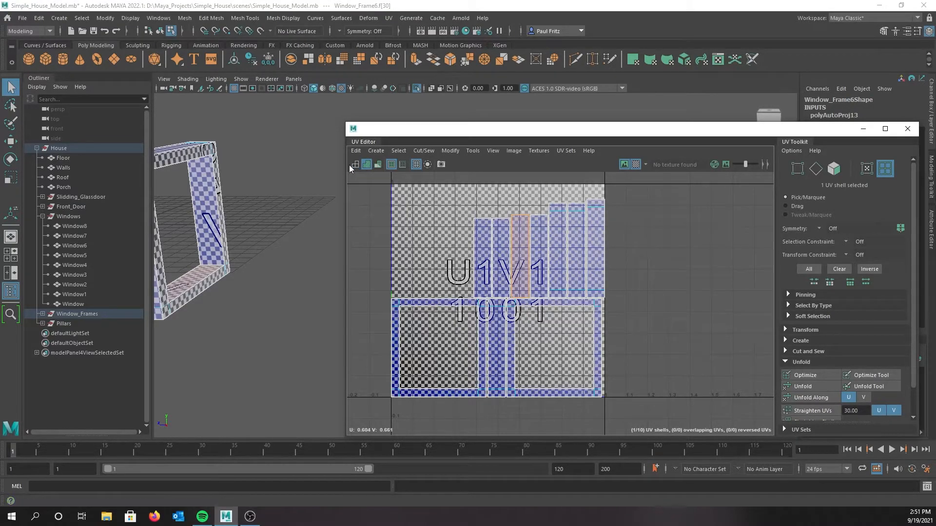
pyautogui.click(355, 165)
pyautogui.keyDown('alt'); pyautogui.moveTo(296, 216); pyautogui.dragTo(255, 209); pyautogui.keyUp('alt')
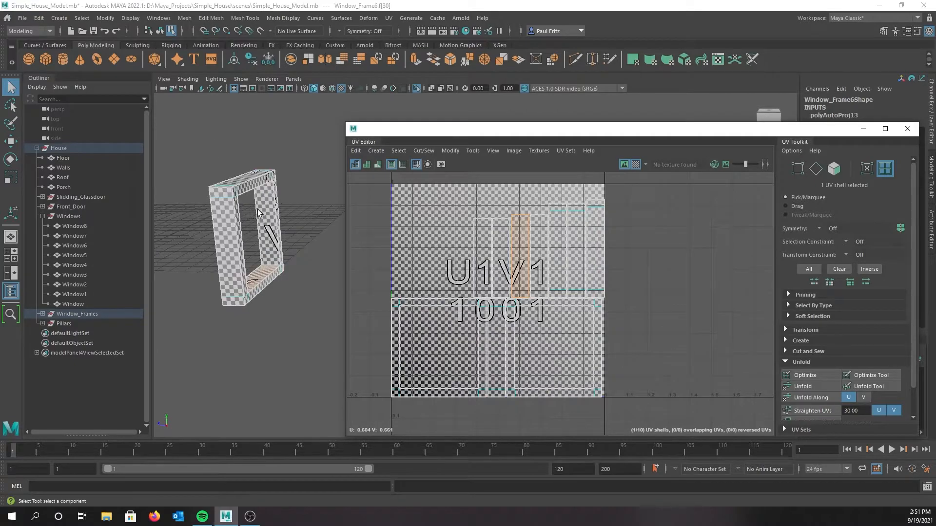
pyautogui.click(635, 165)
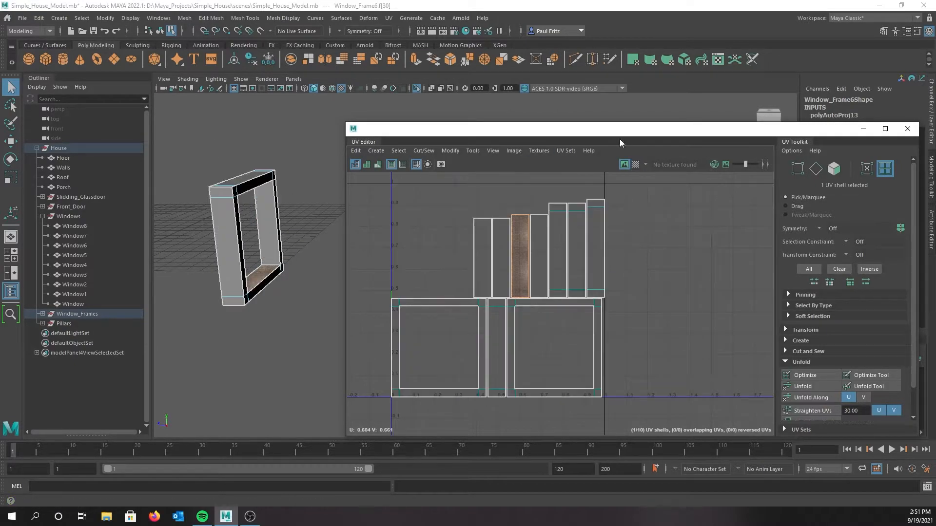
# Step: Move the UV Editor off the viewport, return the window frame to object selection and turn off its isolation to show the whole house
pyautogui.moveTo(613, 131); pyautogui.dragTo(0, 132)
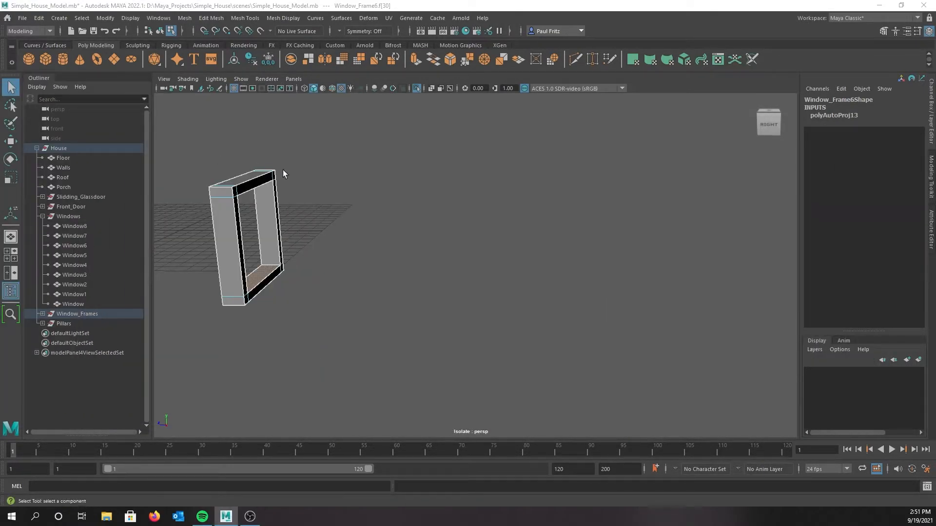
pyautogui.rightClick(308, 172)
pyautogui.moveTo(308, 171); pyautogui.dragTo(336, 159, button='right')
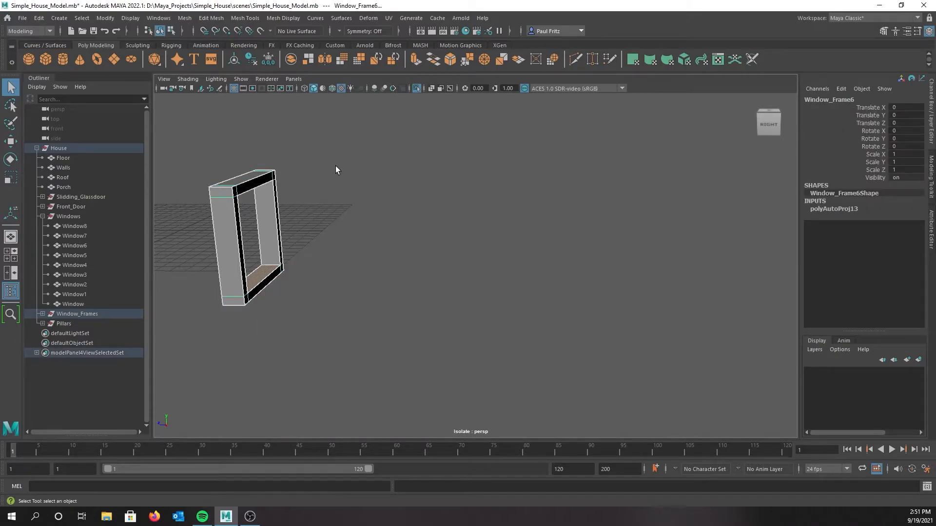
pyautogui.hotkey('ctrl', '1')
pyautogui.scroll(-2, 345, 174)
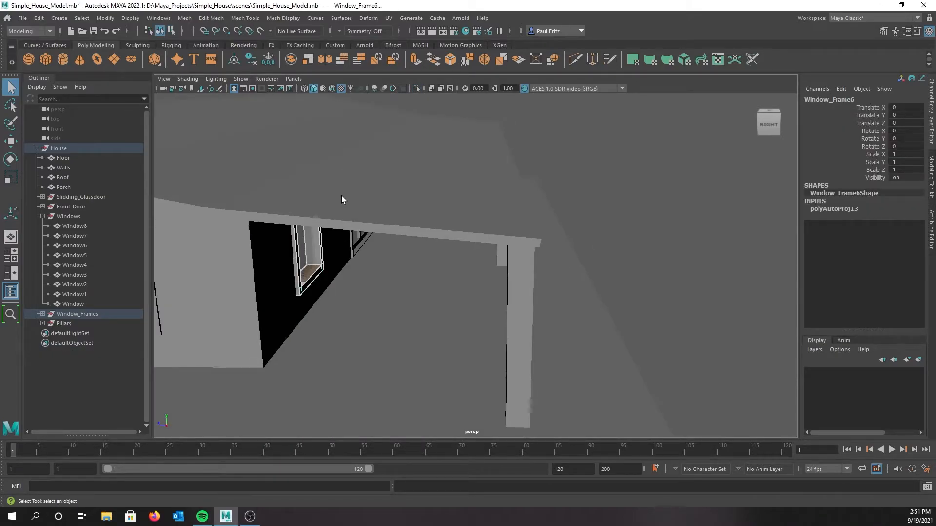
# Step: Select the knob on the house's front door and isolate it in the viewport
pyautogui.moveTo(341, 195)
pyautogui.keyDown('alt'); pyautogui.mouseDown()
pyautogui.moveTo(321, 196)
pyautogui.moveTo(437, 214)
pyautogui.moveTo(386, 203)
pyautogui.moveTo(373, 203)
pyautogui.moveTo(378, 215)
pyautogui.moveTo(335, 210)
pyautogui.mouseUp(); pyautogui.keyUp('alt')
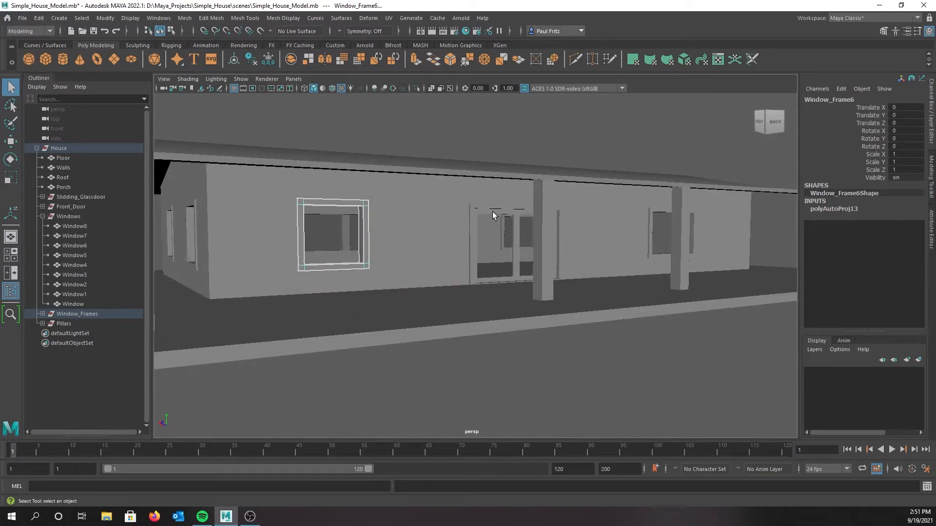
pyautogui.keyDown('alt'); pyautogui.moveTo(274, 223); pyautogui.dragTo(301, 232); pyautogui.keyUp('alt')
pyautogui.keyDown('alt'); pyautogui.moveTo(243, 229); pyautogui.dragTo(300, 232); pyautogui.keyUp('alt')
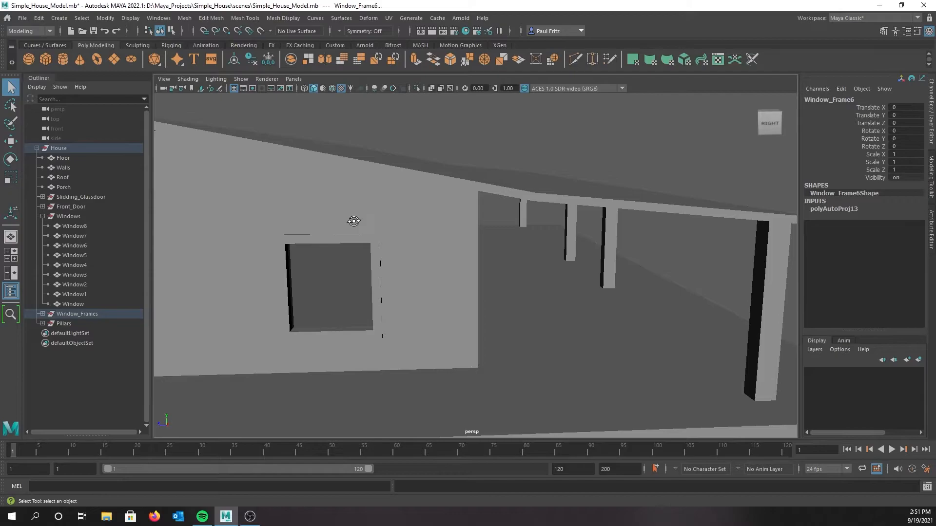
pyautogui.scroll(-5, 351, 225)
pyautogui.keyDown('alt'); pyautogui.moveTo(422, 218); pyautogui.dragTo(434, 167); pyautogui.keyUp('alt')
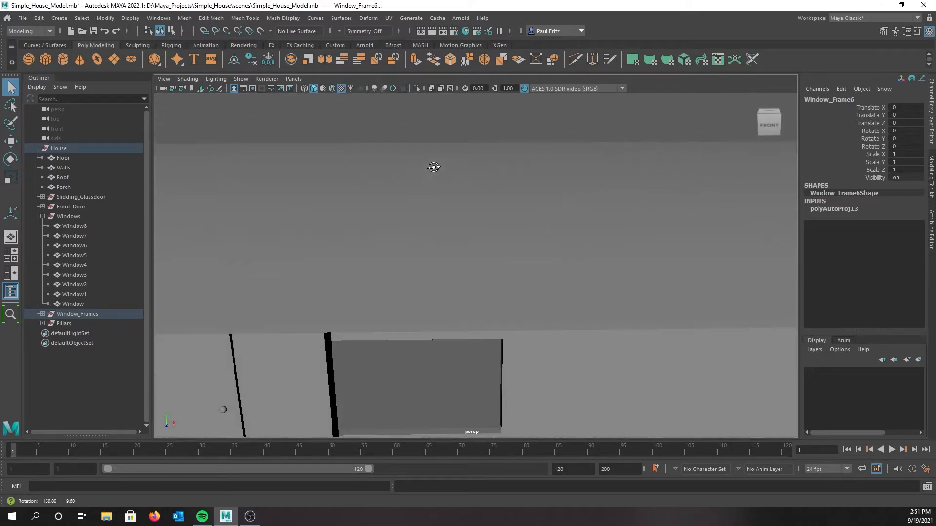
pyautogui.scroll(-3, 424, 188)
pyautogui.keyDown('alt'); pyautogui.moveTo(358, 244); pyautogui.dragTo(355, 206); pyautogui.keyUp('alt')
pyautogui.scroll(3, 383, 222)
pyautogui.scroll(3, 383, 224)
pyautogui.click(281, 185)
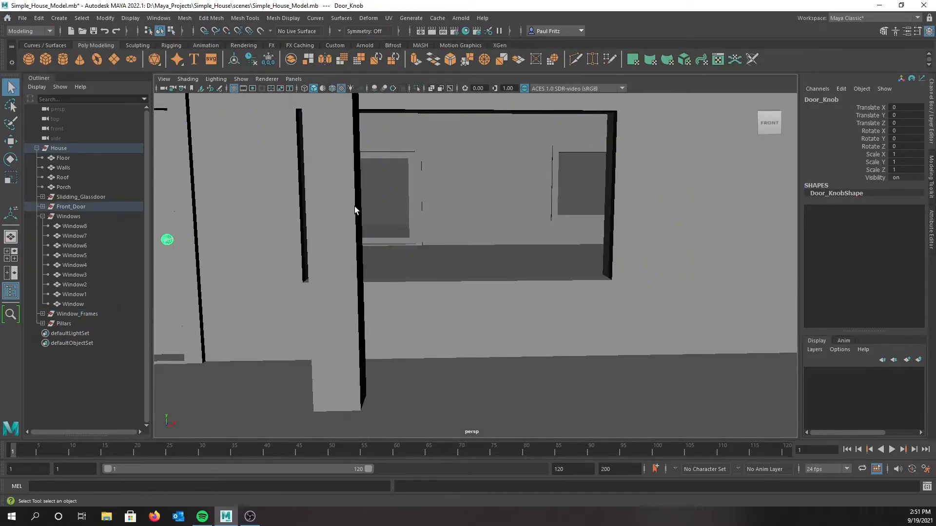
pyautogui.keyDown('alt'); pyautogui.moveTo(264, 213); pyautogui.dragTo(395, 202, button='middle'); pyautogui.keyUp('alt')
pyautogui.keyDown('alt'); pyautogui.moveTo(395, 203); pyautogui.dragTo(338, 215); pyautogui.keyUp('alt')
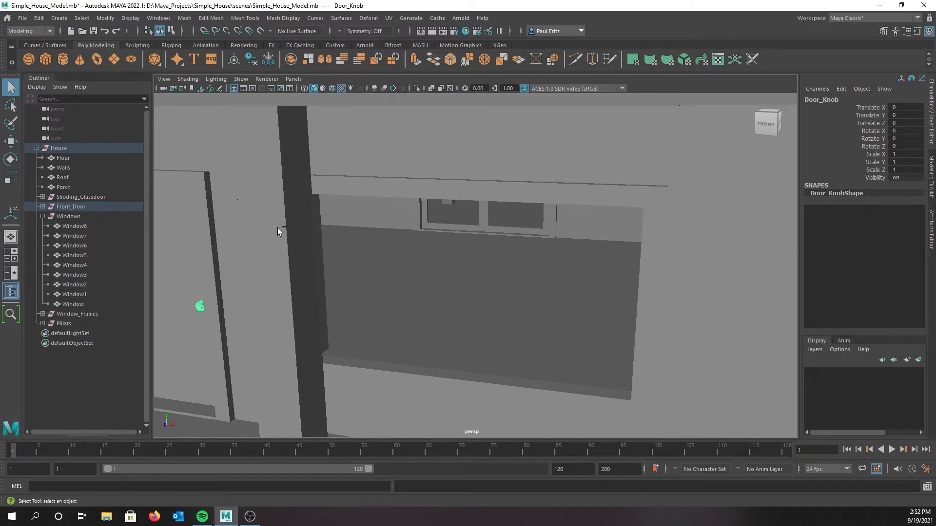
pyautogui.hotkey('ctrl', '1')
pyautogui.keyDown('alt'); pyautogui.moveTo(250, 256); pyautogui.dragTo(337, 241, button='middle'); pyautogui.keyUp('alt')
pyautogui.keyDown('alt'); pyautogui.moveTo(337, 241); pyautogui.dragTo(291, 247); pyautogui.keyUp('alt')
pyautogui.keyDown('alt'); pyautogui.moveTo(245, 230); pyautogui.dragTo(422, 218); pyautogui.keyUp('alt')
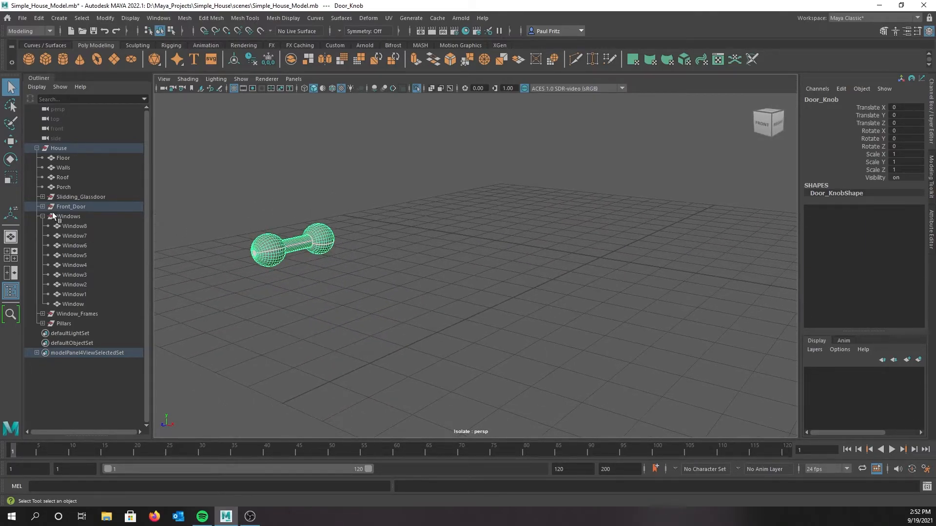
# Step: Bring up the UV Editor, select all of the door knob's UV shells and apply an Automatic projection to them
pyautogui.moveTo(0, 117); pyautogui.dragTo(519, 128)
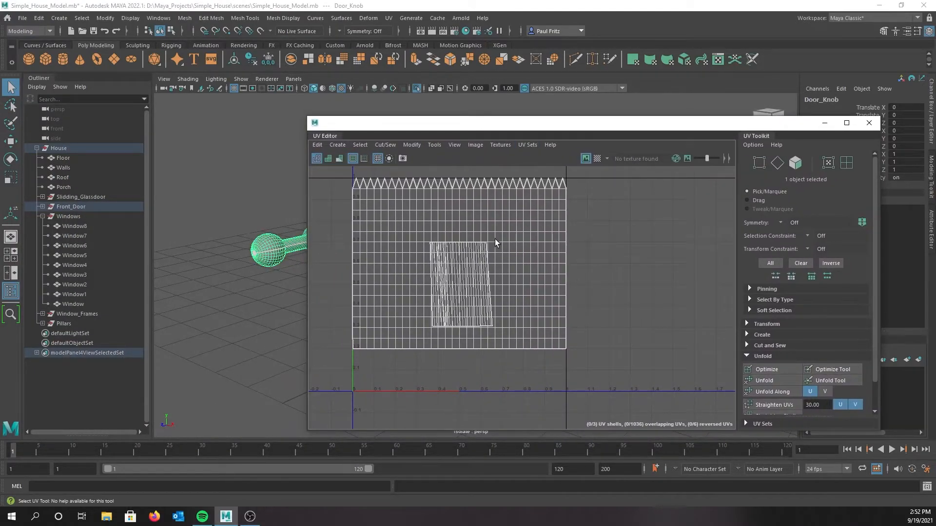
pyautogui.moveTo(626, 249); pyautogui.dragTo(580, 234, button='right')
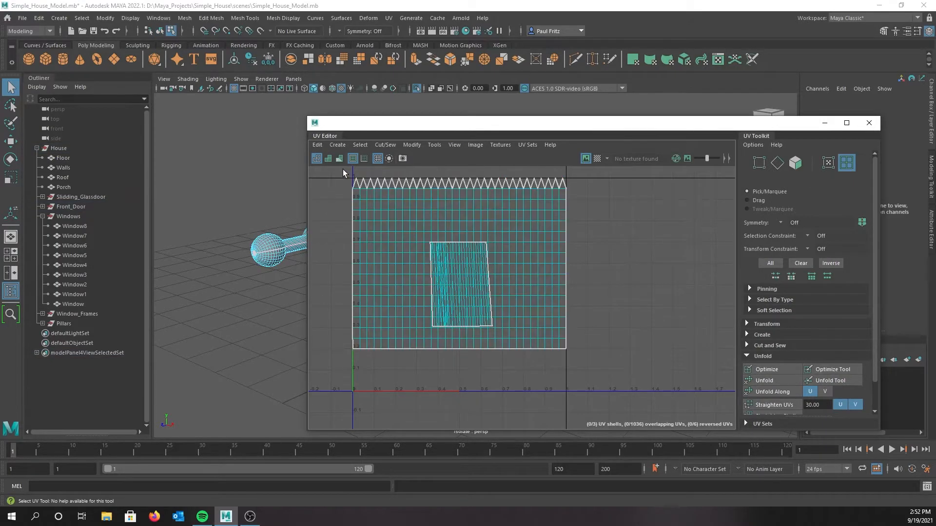
pyautogui.moveTo(330, 176); pyautogui.dragTo(674, 382)
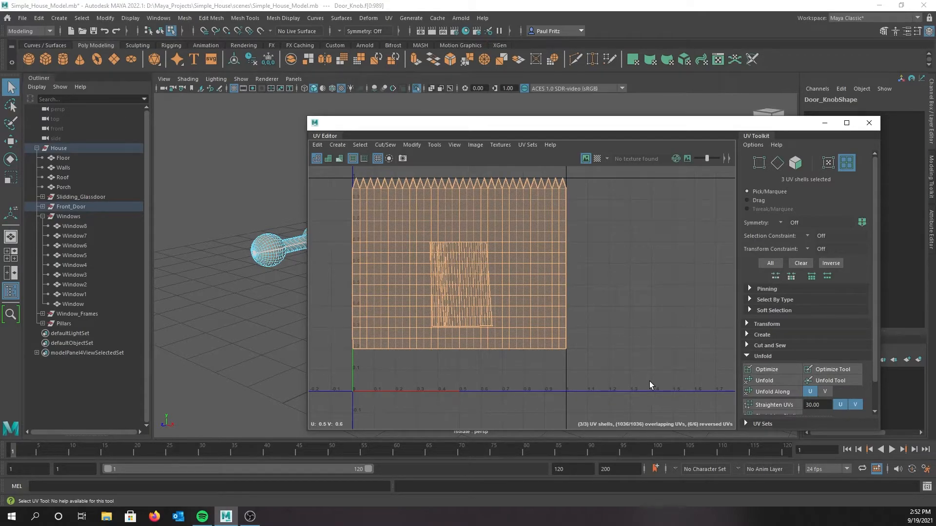
pyautogui.click(332, 144)
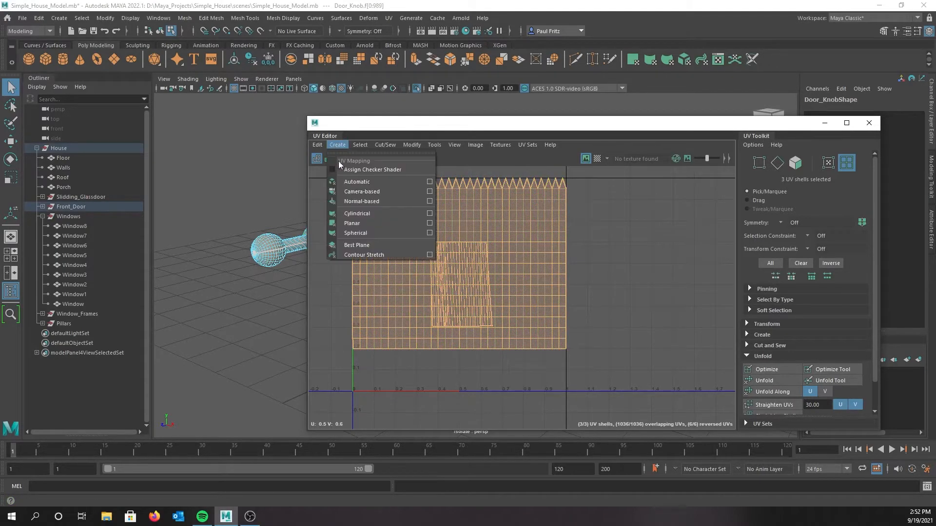
pyautogui.click(353, 181)
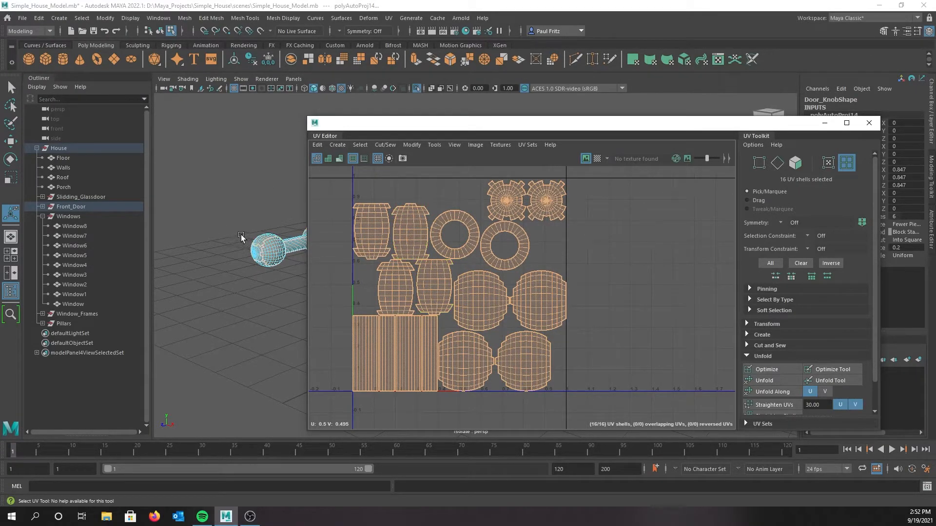
# Step: Move the UV Editor aside so the whole door knob can be viewed next to its UV shells
pyautogui.keyDown('alt'); pyautogui.moveTo(247, 203); pyautogui.dragTo(208, 184); pyautogui.keyUp('alt')
pyautogui.keyDown('alt'); pyautogui.moveTo(208, 182); pyautogui.dragTo(224, 188, button='right'); pyautogui.keyUp('alt')
pyautogui.keyDown('alt'); pyautogui.moveTo(193, 134); pyautogui.dragTo(212, 187, button='middle'); pyautogui.keyUp('alt')
pyautogui.keyDown('alt'); pyautogui.moveTo(212, 187); pyautogui.dragTo(225, 203, button='right'); pyautogui.keyUp('alt')
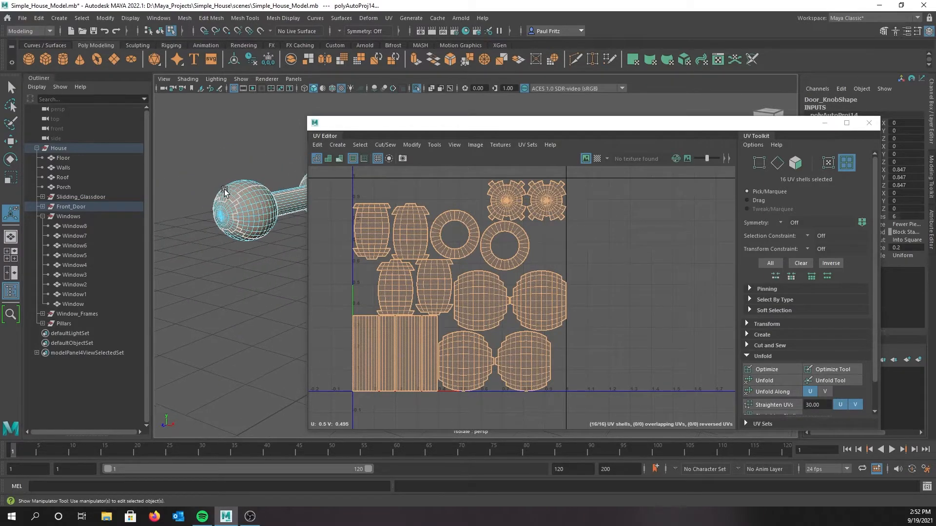
pyautogui.moveTo(382, 128); pyautogui.dragTo(501, 135)
pyautogui.keyDown('alt'); pyautogui.moveTo(320, 244); pyautogui.dragTo(288, 240, button='middle'); pyautogui.keyUp('alt')
pyautogui.keyDown('alt'); pyautogui.moveTo(230, 235); pyautogui.dragTo(248, 234); pyautogui.keyUp('alt')
pyautogui.keyDown('alt'); pyautogui.moveTo(266, 229); pyautogui.dragTo(257, 223, button='middle'); pyautogui.keyUp('alt')
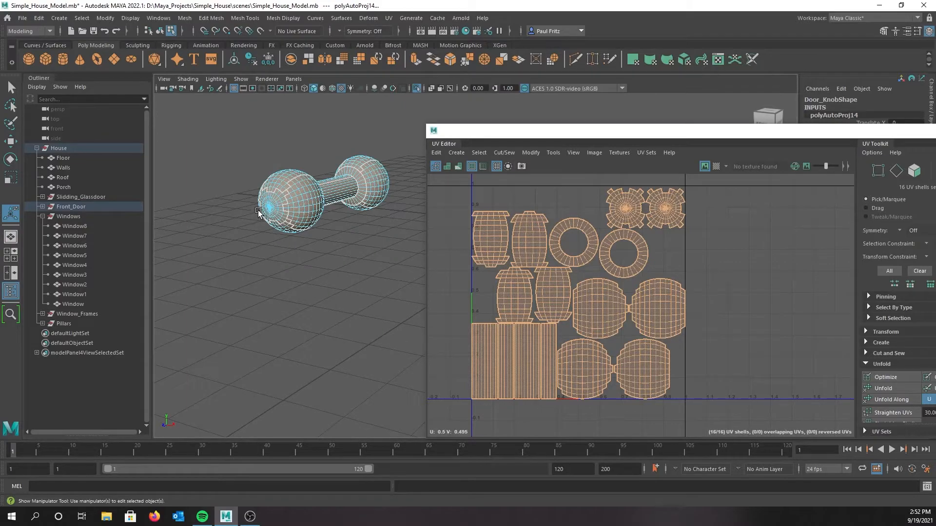
# Step: Examine which UV shells cover the near ball's outer end and the side of the far ball
pyautogui.click(309, 216)
pyautogui.click(284, 203)
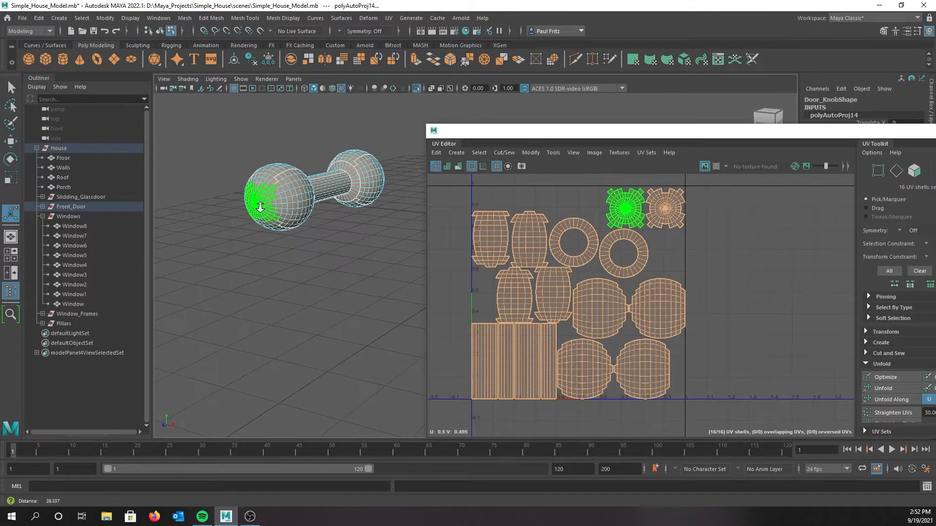
pyautogui.scroll(5, 264, 208)
pyautogui.scroll(3, 265, 213)
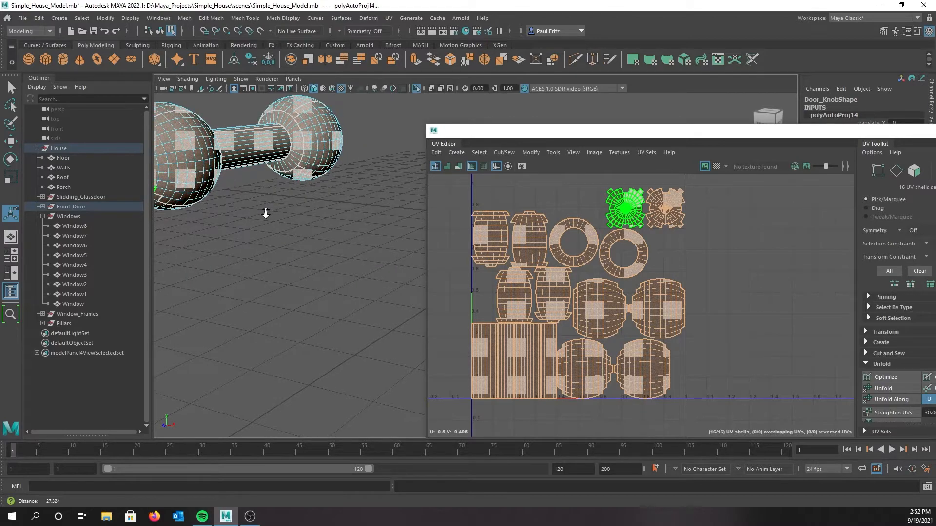
pyautogui.keyDown('alt'); pyautogui.moveTo(265, 213); pyautogui.dragTo(278, 220, button='middle'); pyautogui.keyUp('alt')
pyautogui.keyDown('alt'); pyautogui.moveTo(278, 219); pyautogui.dragTo(290, 214, button='right'); pyautogui.keyUp('alt')
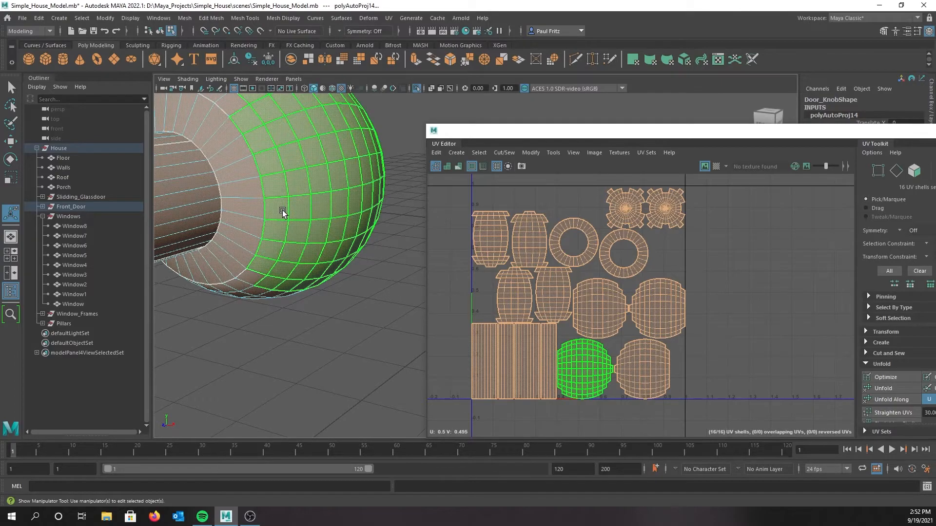
pyautogui.moveTo(290, 214)
pyautogui.keyDown('alt'); pyautogui.mouseDown(button='middle')
pyautogui.moveTo(303, 203)
pyautogui.moveTo(291, 205)
pyautogui.mouseUp(button='middle'); pyautogui.keyUp('alt')
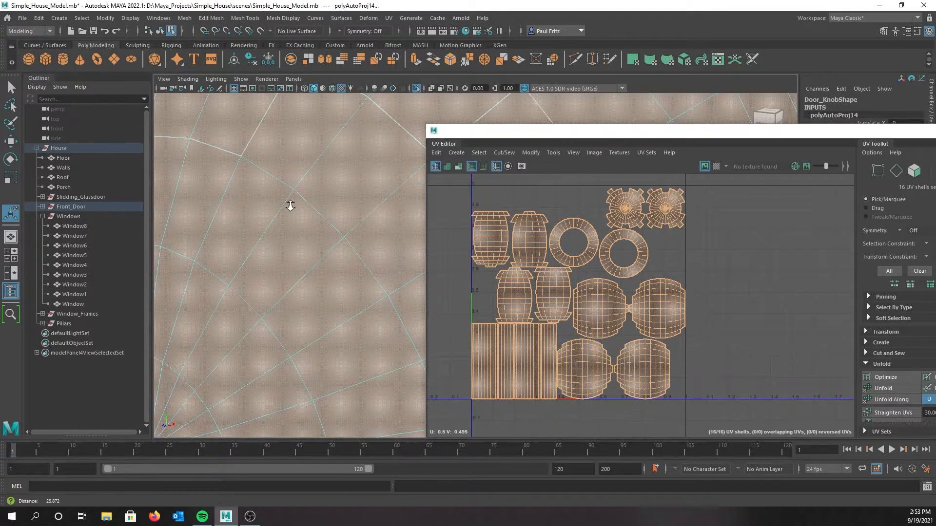
pyautogui.scroll(-3, 290, 205)
pyautogui.click(291, 207)
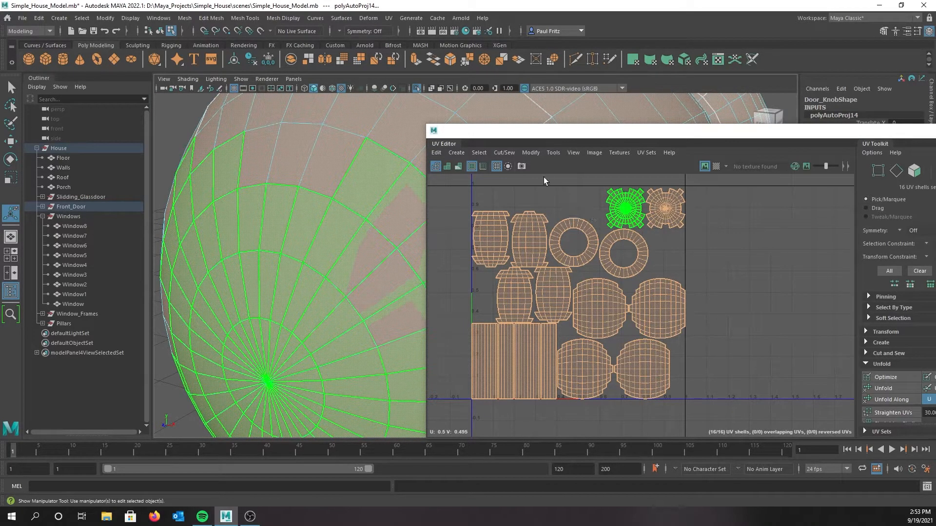
# Step: Clear more of the viewport from the UV Editor and select the shell covering the near ball's outer end
pyautogui.moveTo(544, 133); pyautogui.dragTo(726, 175)
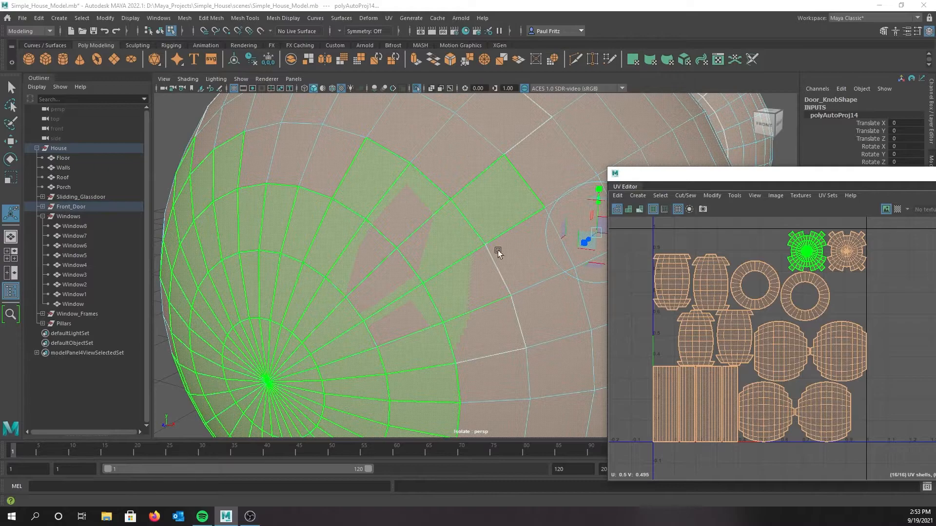
pyautogui.scroll(-6, 474, 254)
pyautogui.scroll(6, 466, 254)
pyautogui.keyDown('alt'); pyautogui.moveTo(440, 250); pyautogui.dragTo(448, 250, button='right'); pyautogui.keyUp('alt')
pyautogui.scroll(-6, 447, 249)
pyautogui.click(444, 247)
pyautogui.click(442, 243)
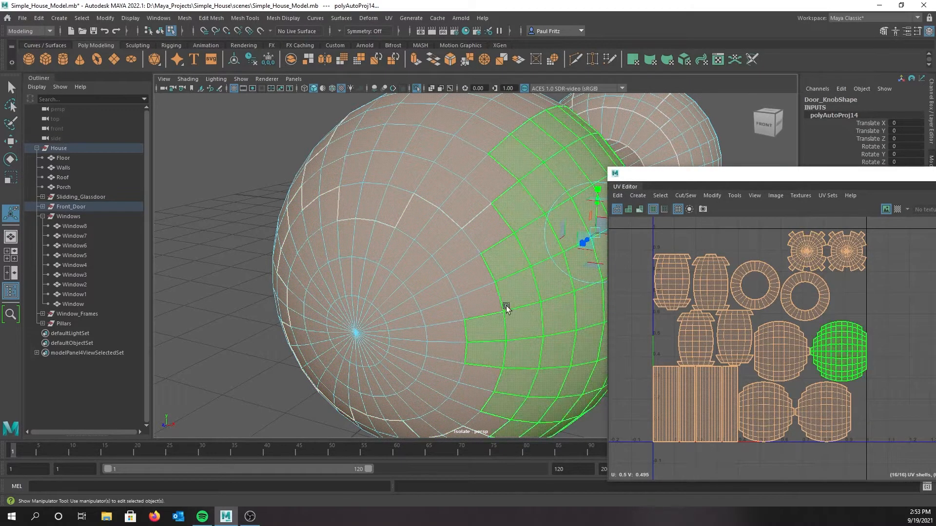
pyautogui.click(432, 310)
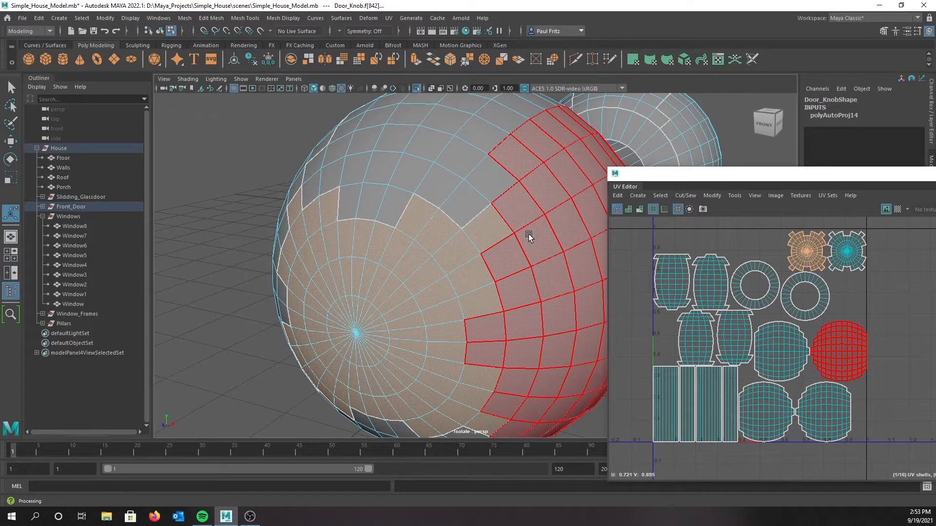
# Step: Examine how the selected end shell borders the near ball's other shells and how the knob's shaft is divided
pyautogui.keyDown('alt'); pyautogui.moveTo(463, 232); pyautogui.dragTo(463, 233); pyautogui.keyUp('alt')
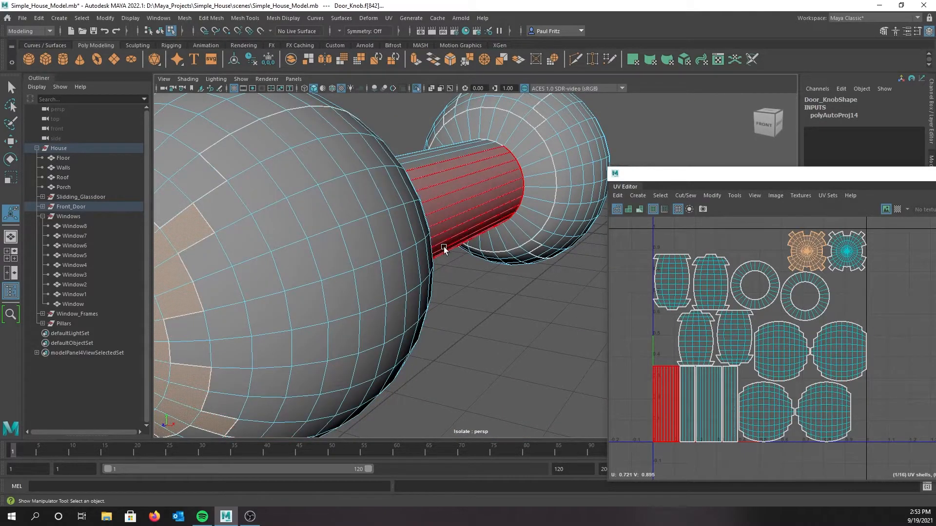
pyautogui.scroll(-5, 300, 243)
pyautogui.scroll(10, 301, 243)
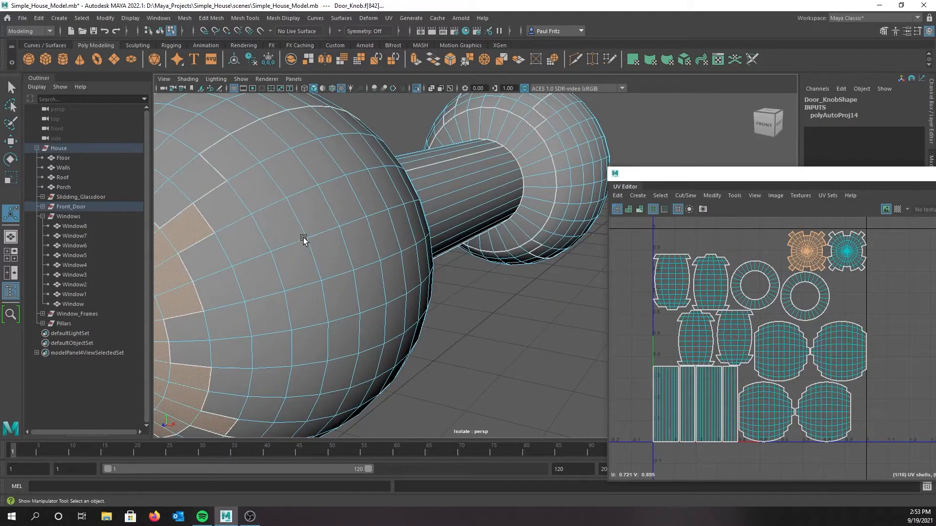
pyautogui.scroll(2, 312, 240)
pyautogui.scroll(-5, 312, 236)
pyautogui.scroll(-3, 313, 233)
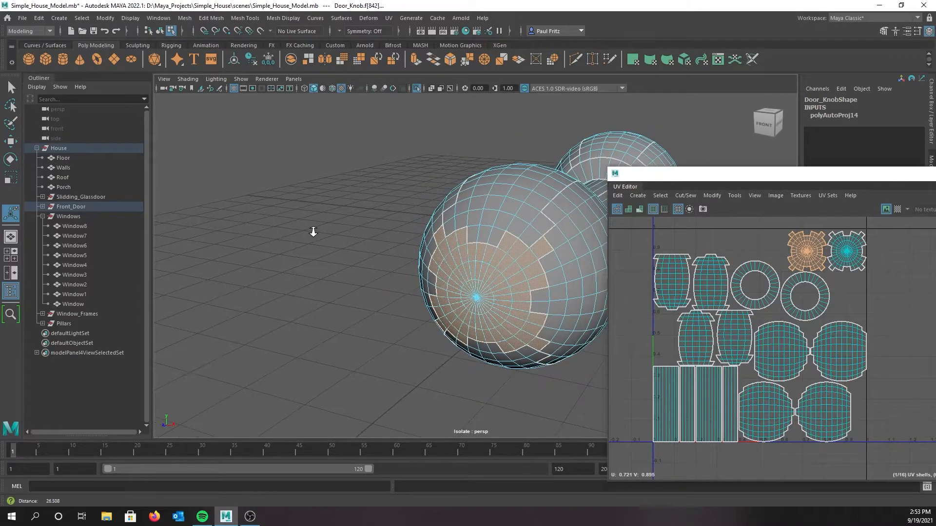
pyautogui.keyDown('alt'); pyautogui.moveTo(405, 282); pyautogui.dragTo(363, 239, button='middle'); pyautogui.keyUp('alt')
pyautogui.keyDown('alt'); pyautogui.moveTo(362, 238); pyautogui.dragTo(359, 240); pyautogui.keyUp('alt')
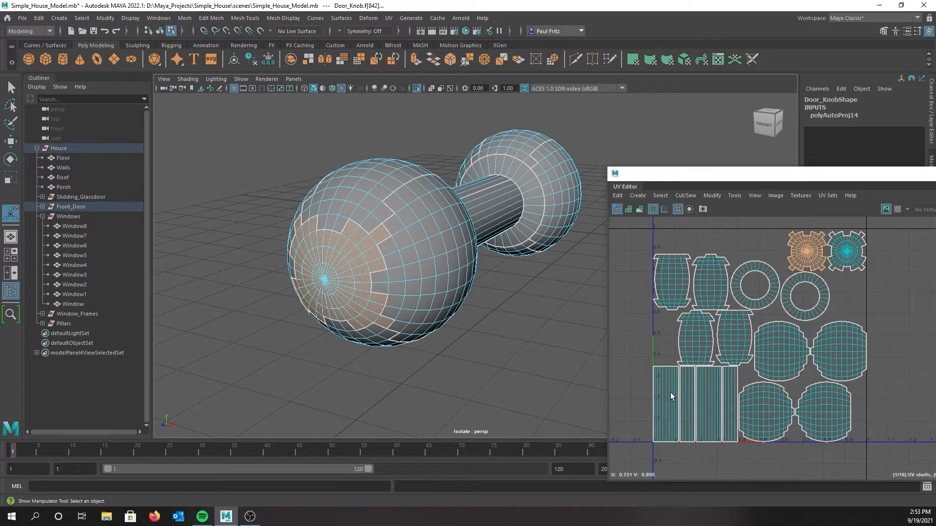
# Step: Select the UV shells of both knob balls without the shaft strips, try Stitch Together on them and apply Sew
pyautogui.moveTo(644, 402); pyautogui.dragTo(613, 369, button='right')
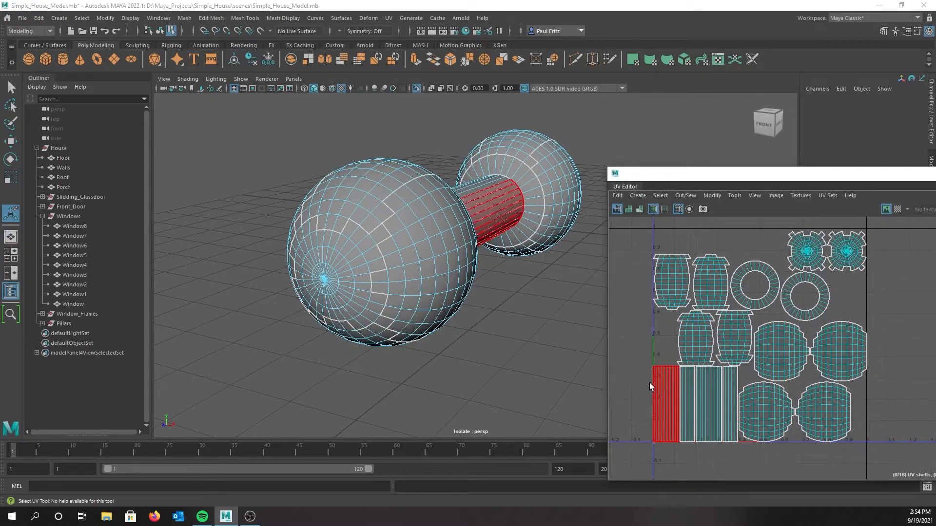
pyautogui.scroll(4, 679, 400)
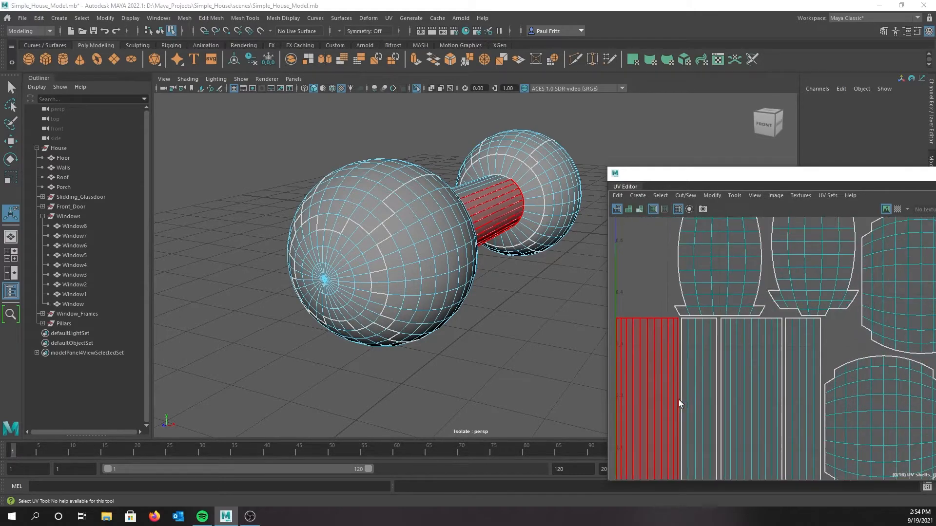
pyautogui.scroll(-5, 679, 396)
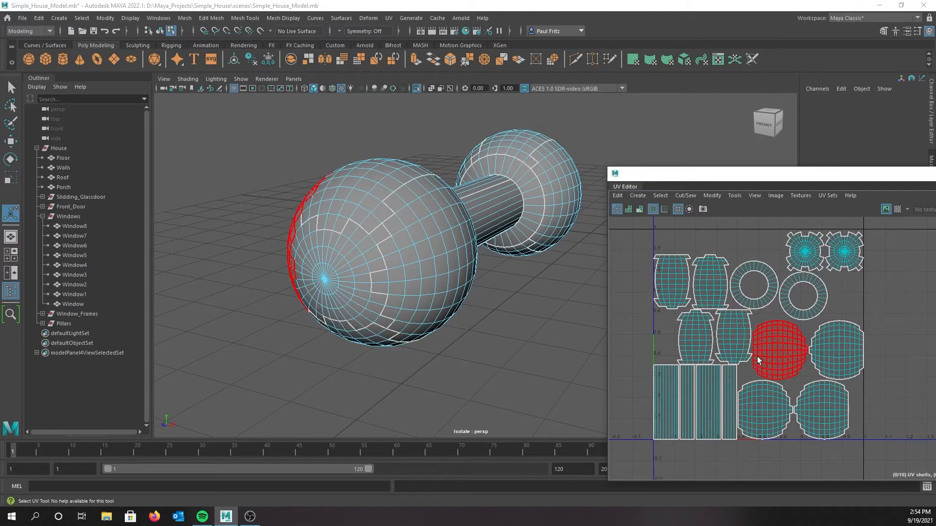
pyautogui.moveTo(650, 221); pyautogui.dragTo(861, 356)
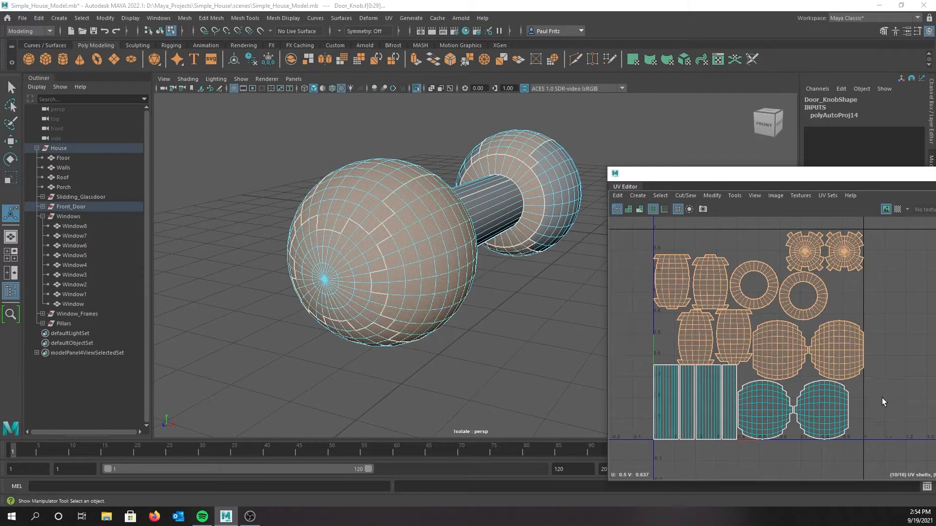
pyautogui.keyDown('shift'); pyautogui.click(824, 417); pyautogui.keyUp('shift')
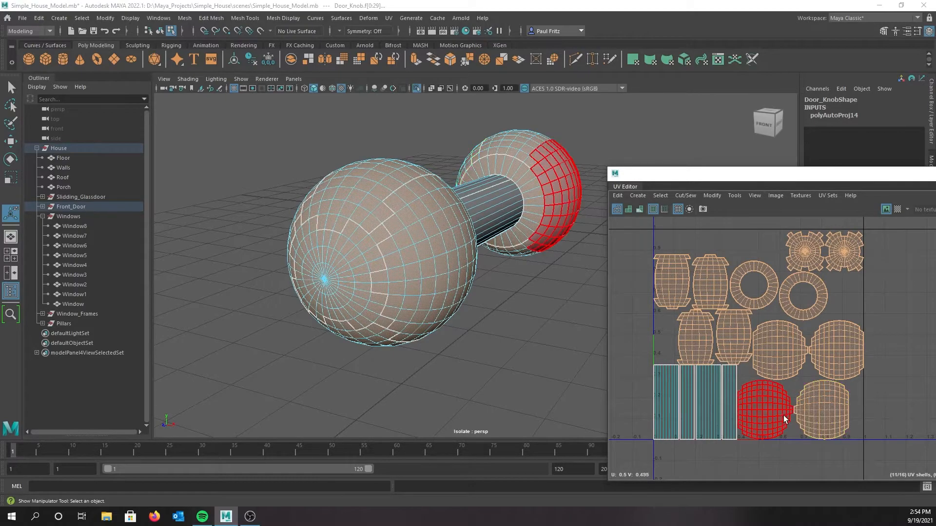
pyautogui.keyDown('shift'); pyautogui.click(767, 415); pyautogui.keyUp('shift')
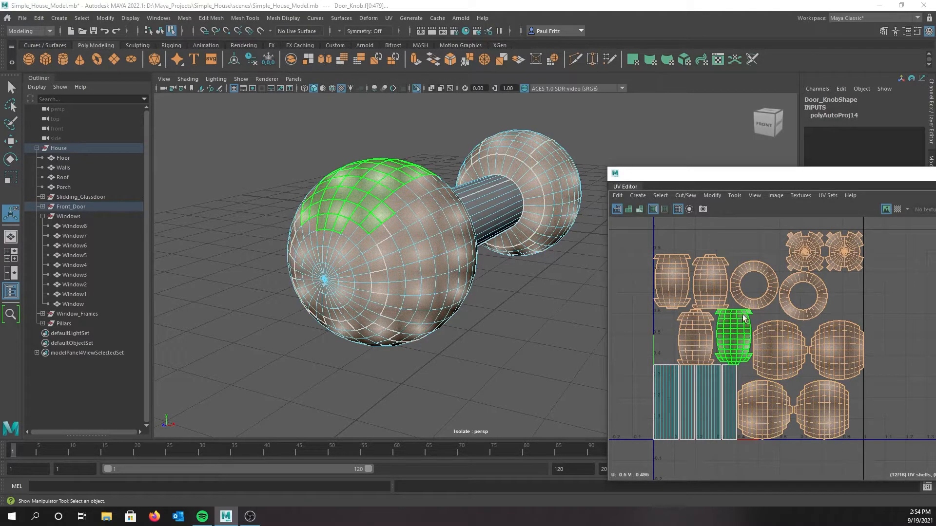
pyautogui.click(686, 195)
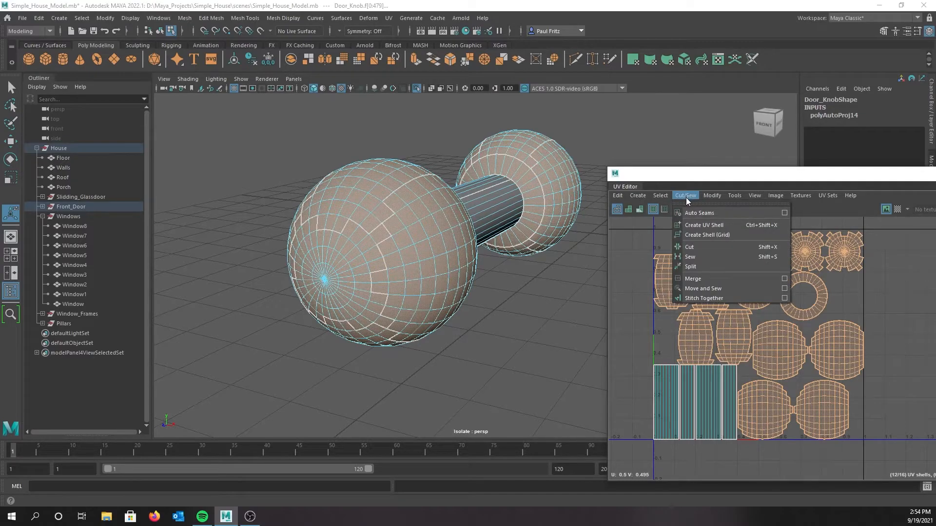
pyautogui.click(697, 298)
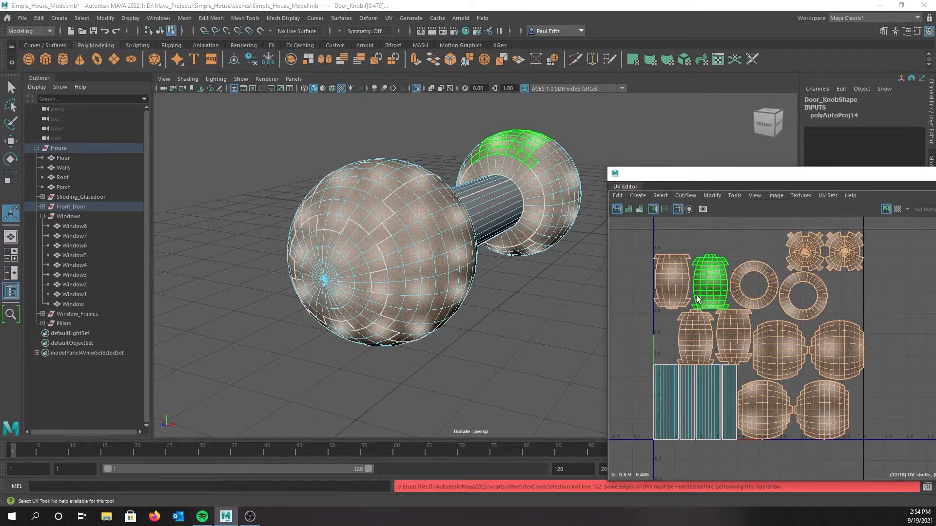
pyautogui.click(687, 195)
pyautogui.click(689, 257)
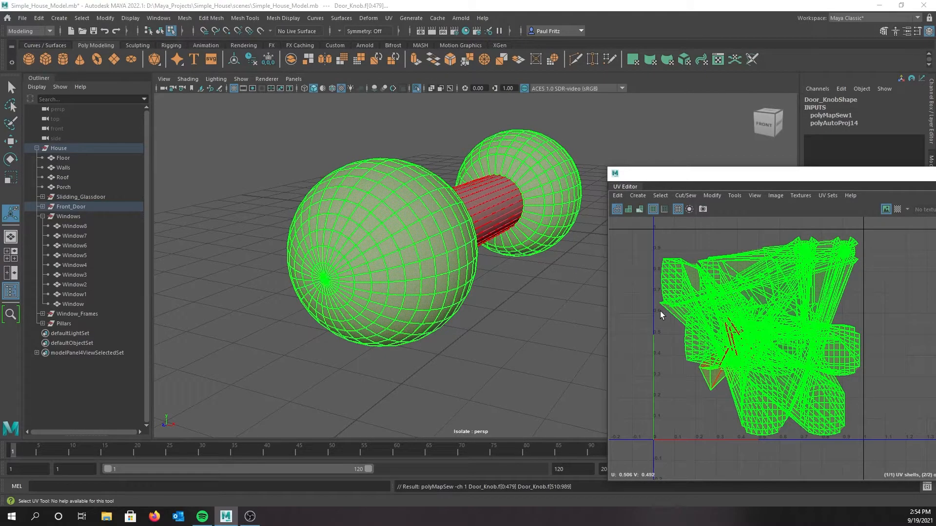
pyautogui.scroll(-1, 612, 290)
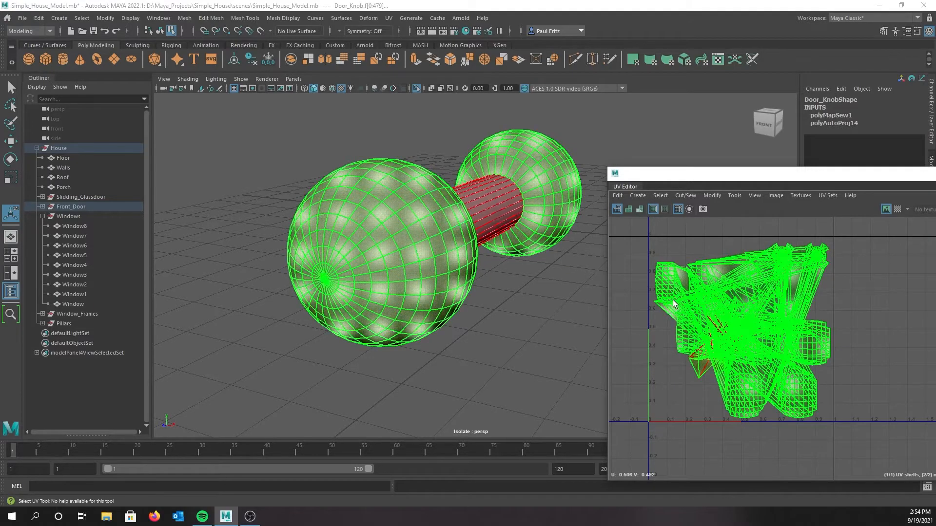
# Step: Select the sewn UV shell and examine how much of the knob's balls and shaft it covers
pyautogui.moveTo(683, 305); pyautogui.dragTo(654, 291, button='right')
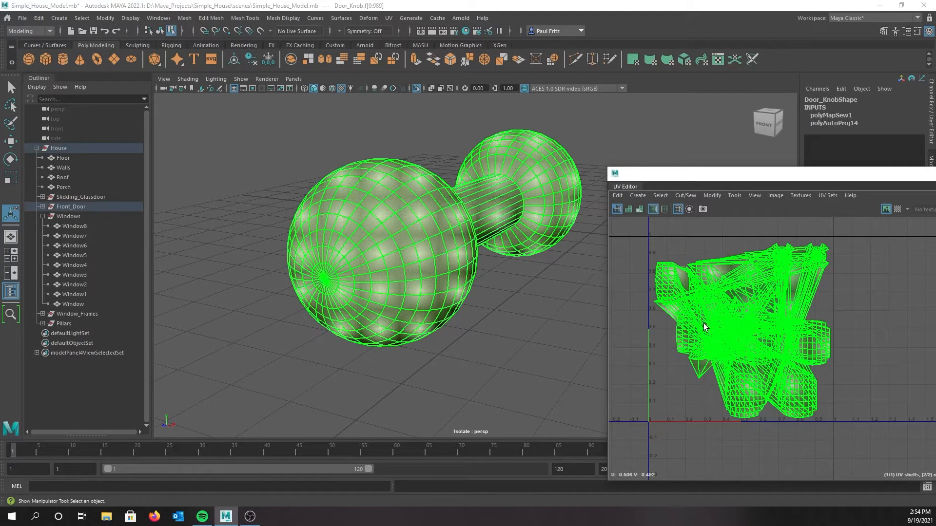
pyautogui.scroll(-1, 513, 301)
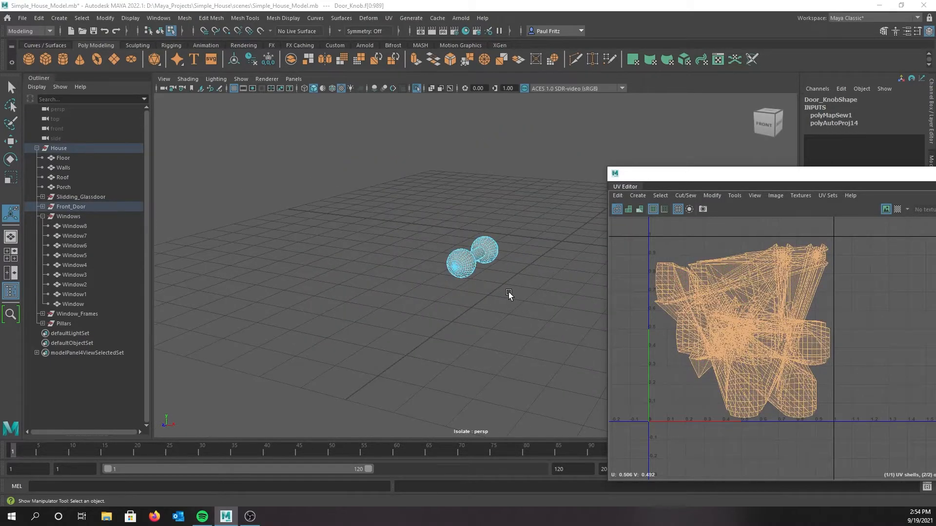
pyautogui.scroll(1, 504, 287)
pyautogui.keyDown('alt'); pyautogui.moveTo(492, 291); pyautogui.dragTo(490, 293); pyautogui.keyUp('alt')
pyautogui.scroll(-2, 468, 286)
pyautogui.keyDown('alt'); pyautogui.moveTo(430, 318); pyautogui.dragTo(466, 272, button='middle'); pyautogui.keyUp('alt')
pyautogui.keyDown('alt'); pyautogui.moveTo(467, 276); pyautogui.dragTo(501, 293, button='right'); pyautogui.keyUp('alt')
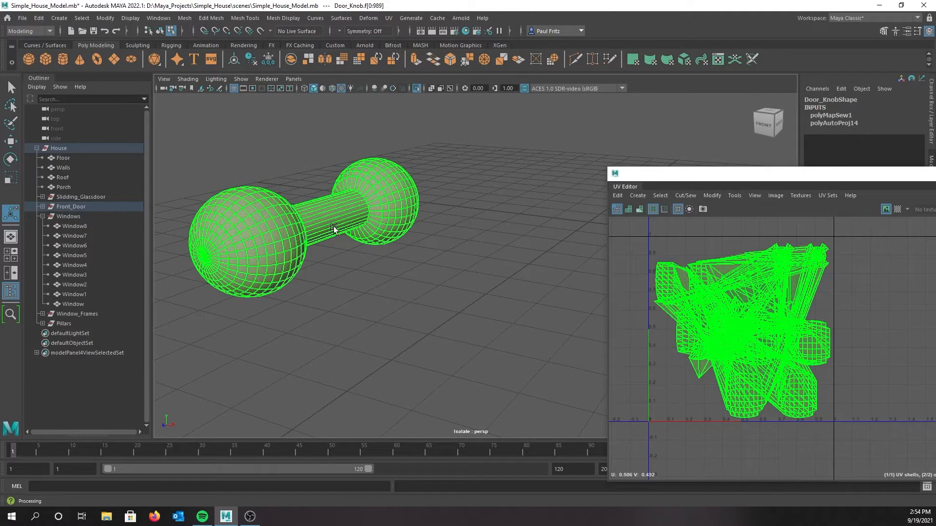
# Step: Select the edge loop where the knob's shaft meets the far ball and cut the UVs along it
pyautogui.rightClick(330, 211)
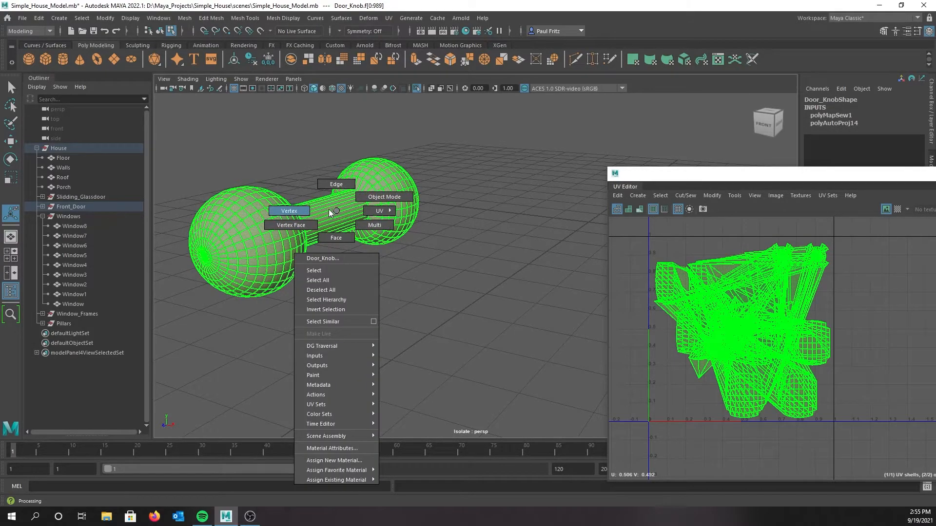
pyautogui.click(335, 185)
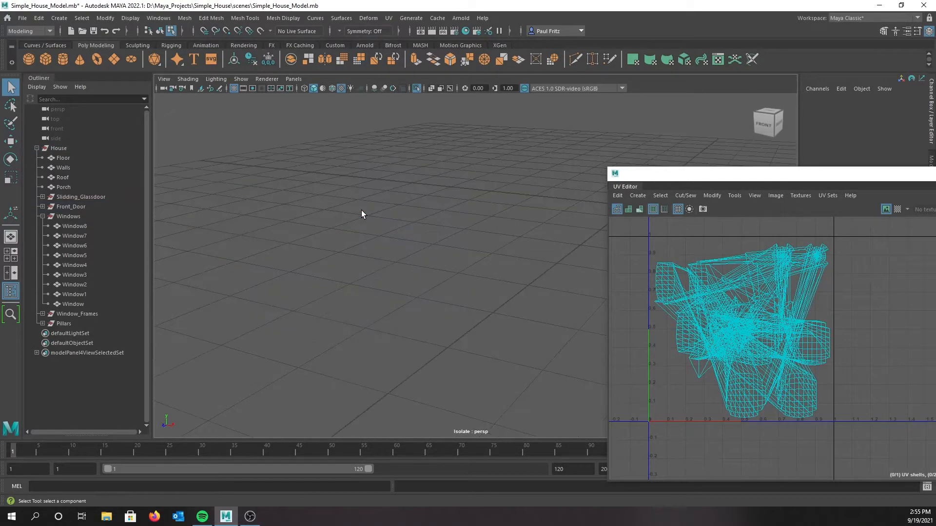
pyautogui.scroll(6, 363, 212)
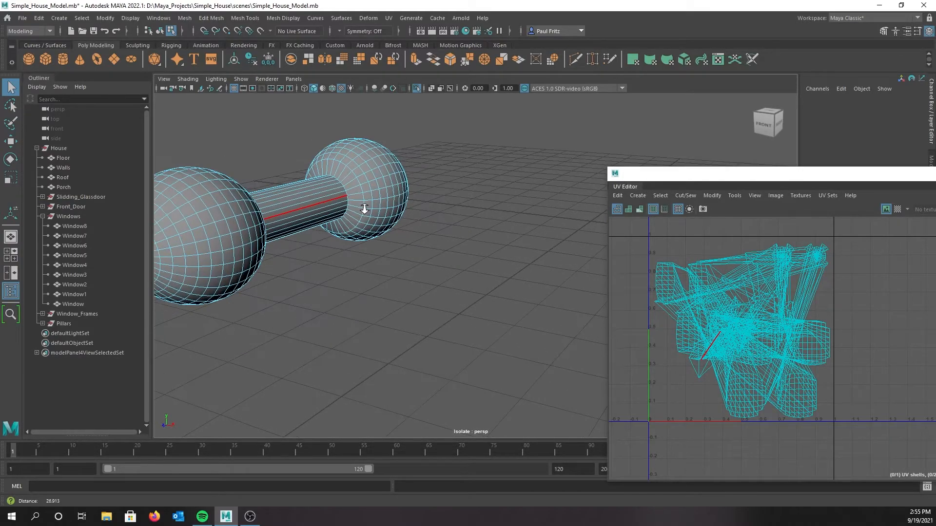
pyautogui.scroll(2, 366, 217)
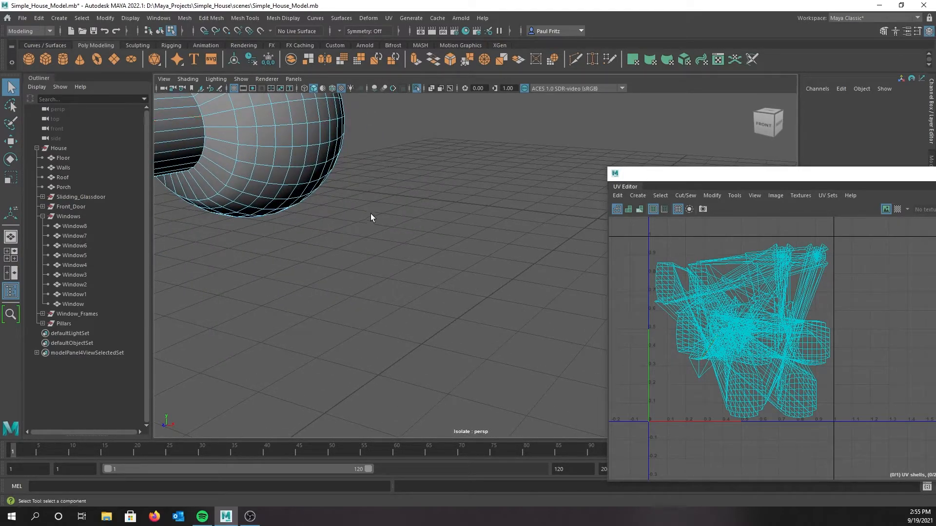
pyautogui.keyDown('alt'); pyautogui.moveTo(371, 213); pyautogui.dragTo(375, 218, button='middle'); pyautogui.keyUp('alt')
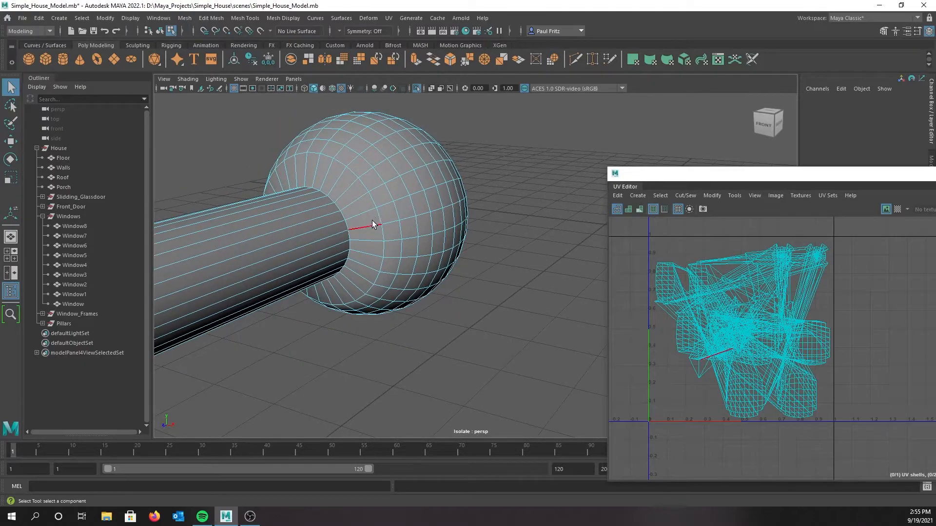
pyautogui.doubleClick(342, 216)
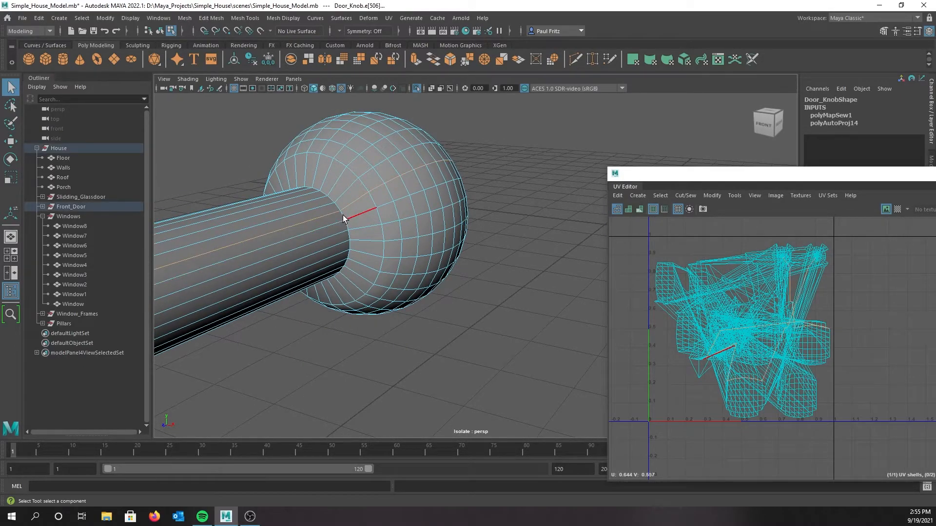
pyautogui.doubleClick(346, 226)
pyautogui.click(686, 197)
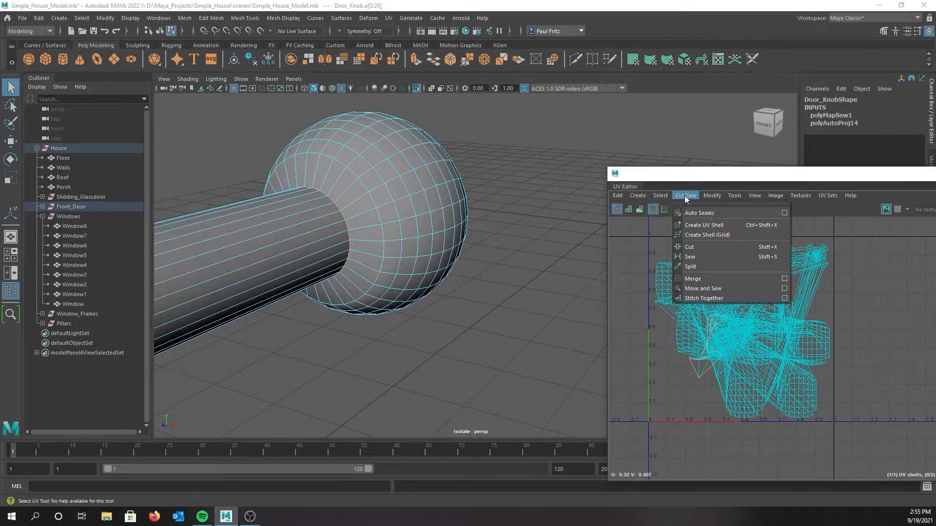
pyautogui.click(691, 244)
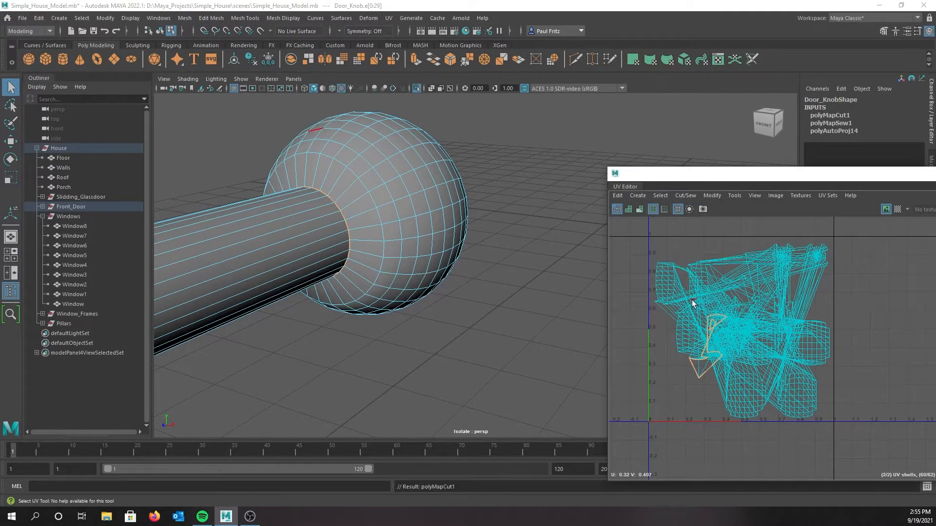
pyautogui.press('w')
pyautogui.moveTo(707, 347); pyautogui.dragTo(641, 415)
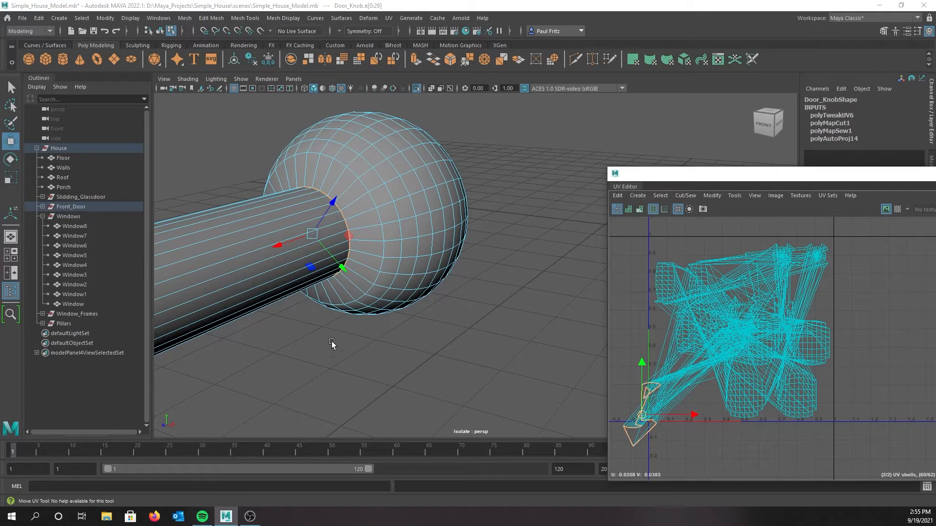
pyautogui.hotkey('ctrl', 'z')
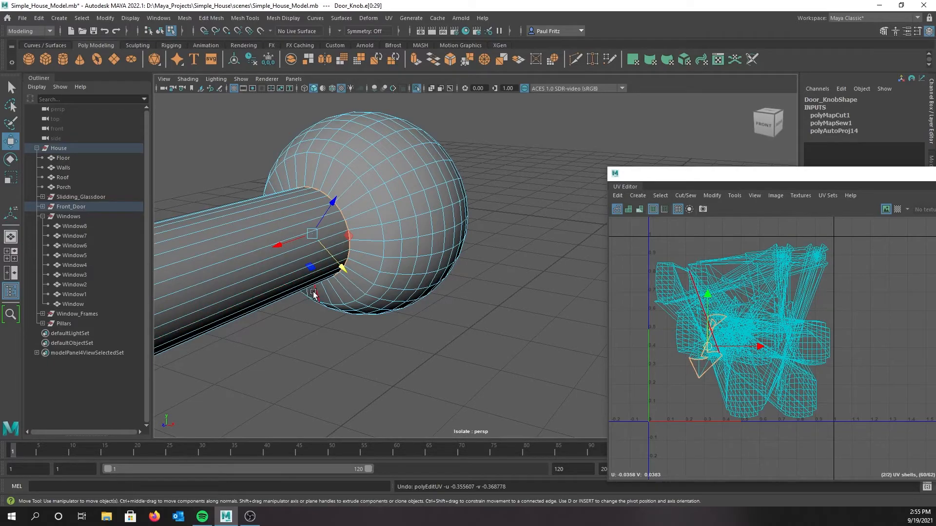
# Step: Select the edge loop where the shaft meets the near ball and cut the UVs along it
pyautogui.scroll(-5, 282, 295)
pyautogui.keyDown('alt'); pyautogui.moveTo(324, 292); pyautogui.dragTo(335, 257); pyautogui.keyUp('alt')
pyautogui.keyDown('alt'); pyautogui.moveTo(335, 257); pyautogui.dragTo(434, 258, button='middle'); pyautogui.keyUp('alt')
pyautogui.keyDown('alt'); pyautogui.moveTo(366, 256); pyautogui.dragTo(349, 248); pyautogui.keyUp('alt')
pyautogui.keyDown('alt'); pyautogui.moveTo(356, 248); pyautogui.dragTo(371, 245, button='middle'); pyautogui.keyUp('alt')
pyautogui.keyDown('alt'); pyautogui.moveTo(352, 247); pyautogui.dragTo(304, 256); pyautogui.keyUp('alt')
pyautogui.keyDown('alt'); pyautogui.moveTo(299, 252); pyautogui.dragTo(323, 249, button='middle'); pyautogui.keyUp('alt')
pyautogui.keyDown('alt'); pyautogui.moveTo(322, 248); pyautogui.dragTo(340, 247, button='right'); pyautogui.keyUp('alt')
pyautogui.keyDown('alt'); pyautogui.moveTo(317, 243); pyautogui.dragTo(331, 242, button='middle'); pyautogui.keyUp('alt')
pyautogui.keyDown('alt'); pyautogui.moveTo(334, 240); pyautogui.dragTo(358, 237, button='right'); pyautogui.keyUp('alt')
pyautogui.keyDown('alt'); pyautogui.moveTo(332, 233); pyautogui.dragTo(361, 230, button='middle'); pyautogui.keyUp('alt')
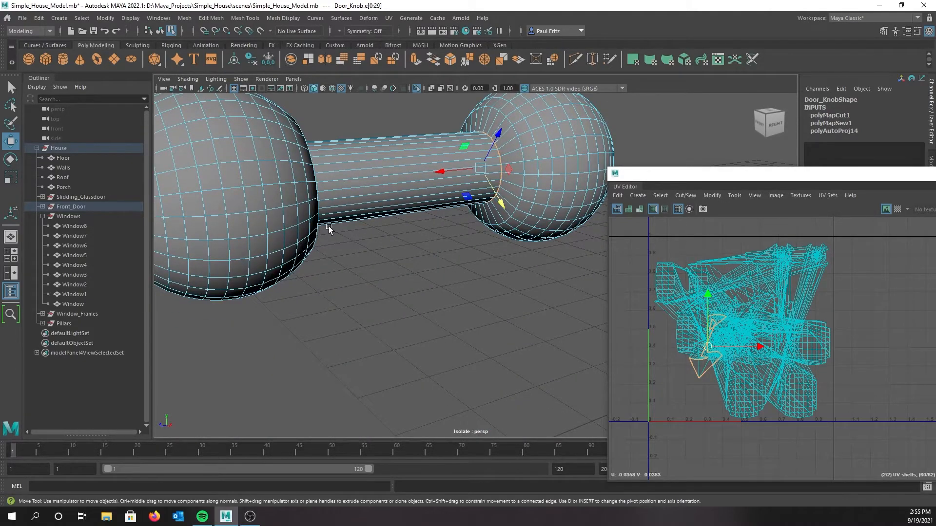
pyautogui.keyDown('alt'); pyautogui.moveTo(327, 226); pyautogui.dragTo(331, 229, button='right'); pyautogui.keyUp('alt')
pyautogui.press('f')
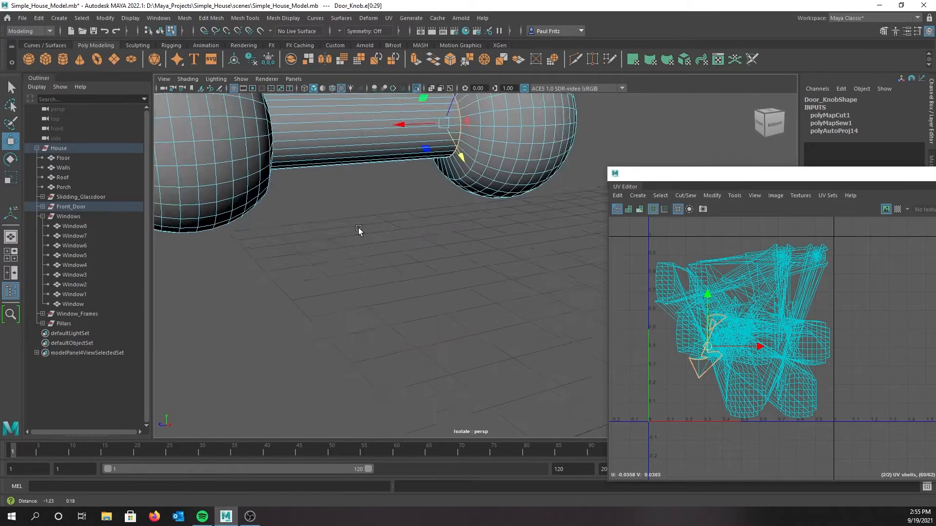
pyautogui.press('space')
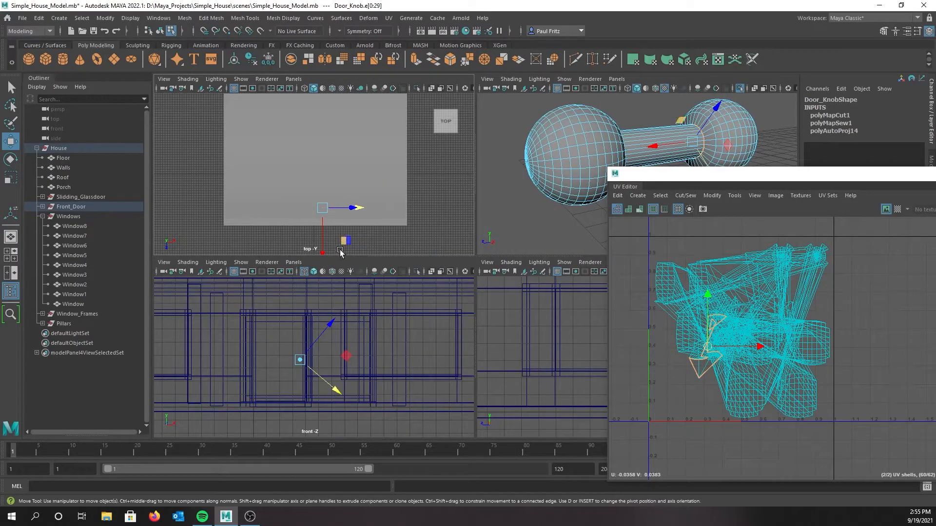
pyautogui.press('space')
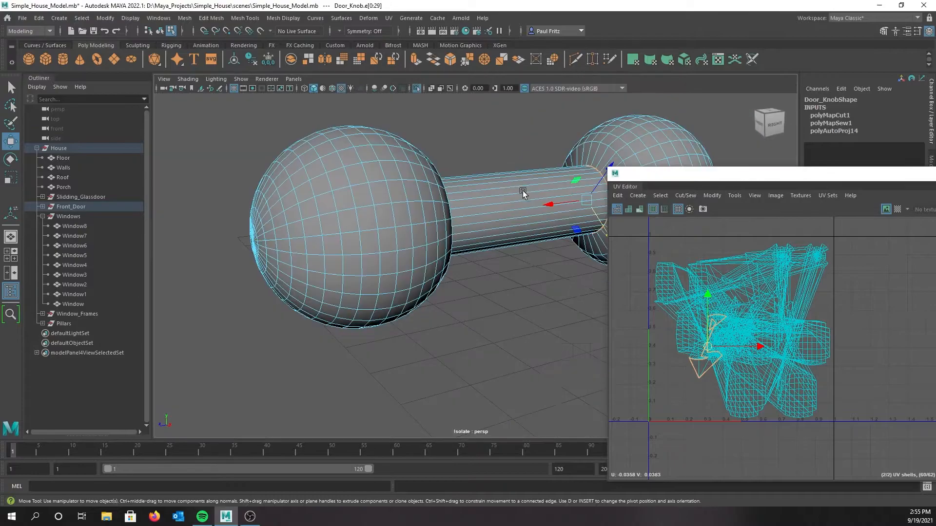
pyautogui.keyDown('alt'); pyautogui.moveTo(381, 214); pyautogui.dragTo(369, 212, button='middle'); pyautogui.keyUp('alt')
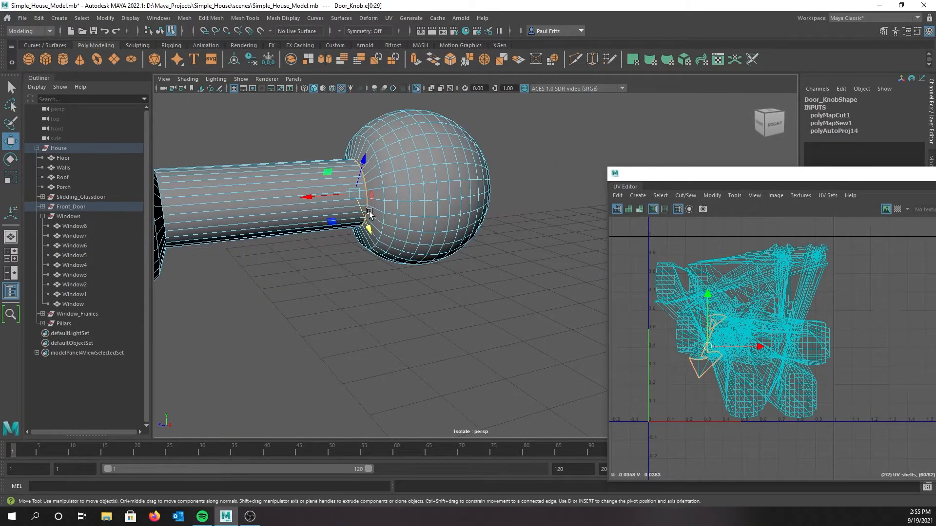
pyautogui.doubleClick(164, 214)
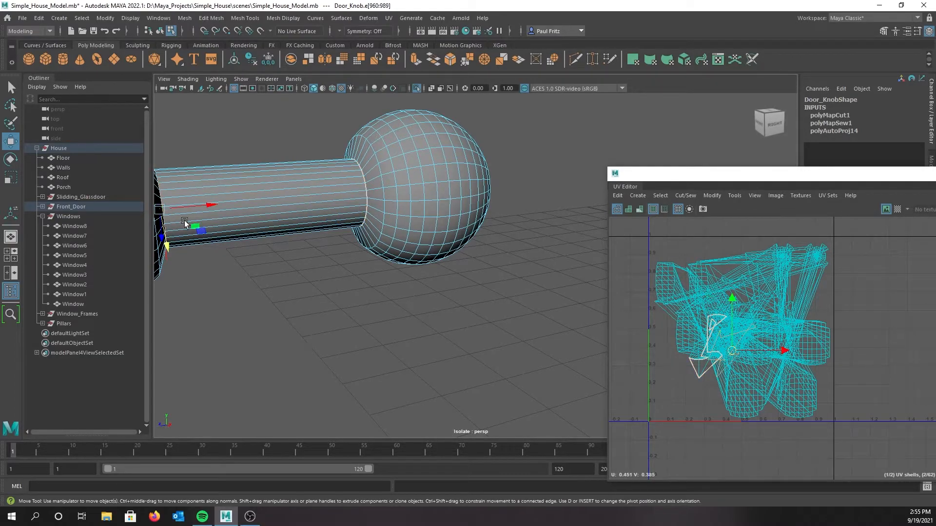
pyautogui.click(679, 195)
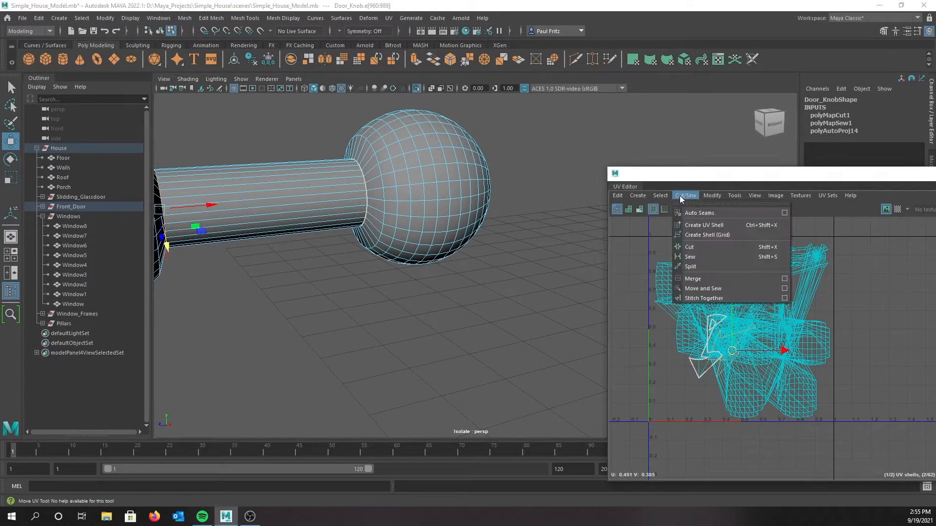
pyautogui.click(689, 247)
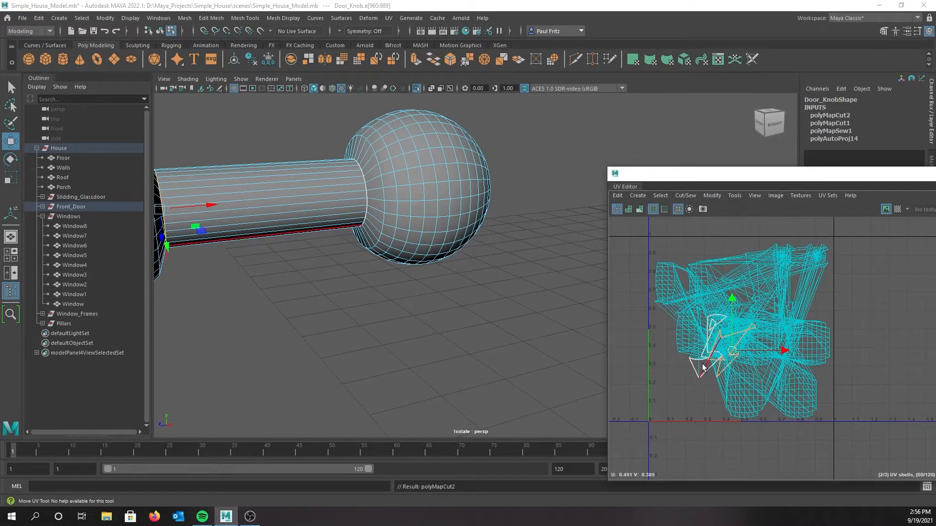
# Step: Select the shaft's UV shell and move it away from the balls' shells to around U -0.01, V 0.06
pyautogui.moveTo(380, 248)
pyautogui.mouseDown(button='right')
pyautogui.moveTo(370, 257)
pyautogui.moveTo(379, 249)
pyautogui.mouseUp(button='right')
pyautogui.moveTo(640, 311); pyautogui.dragTo(618, 301, button='right')
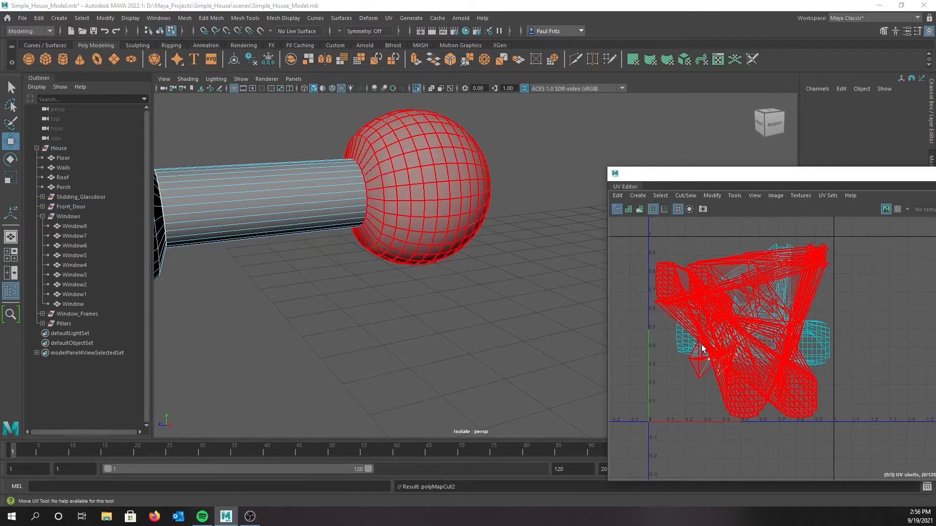
pyautogui.click(230, 213)
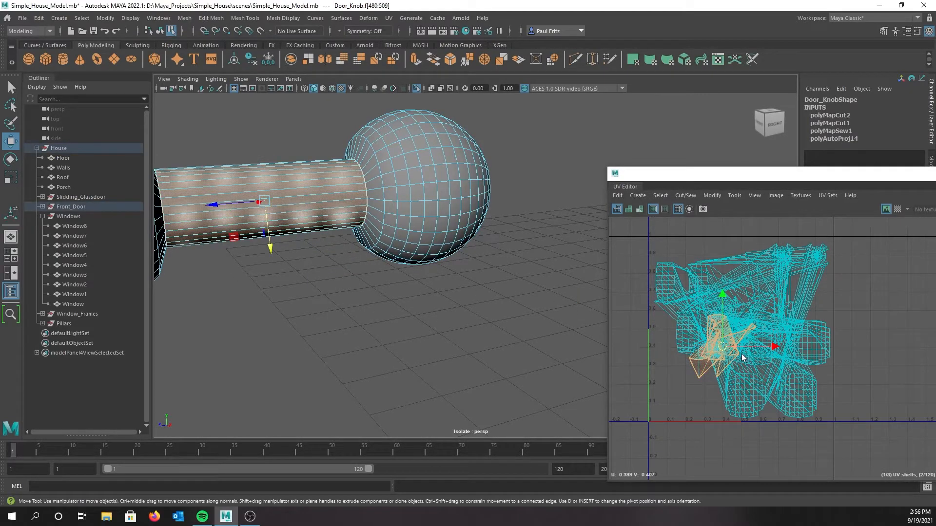
pyautogui.moveTo(722, 349); pyautogui.dragTo(645, 413)
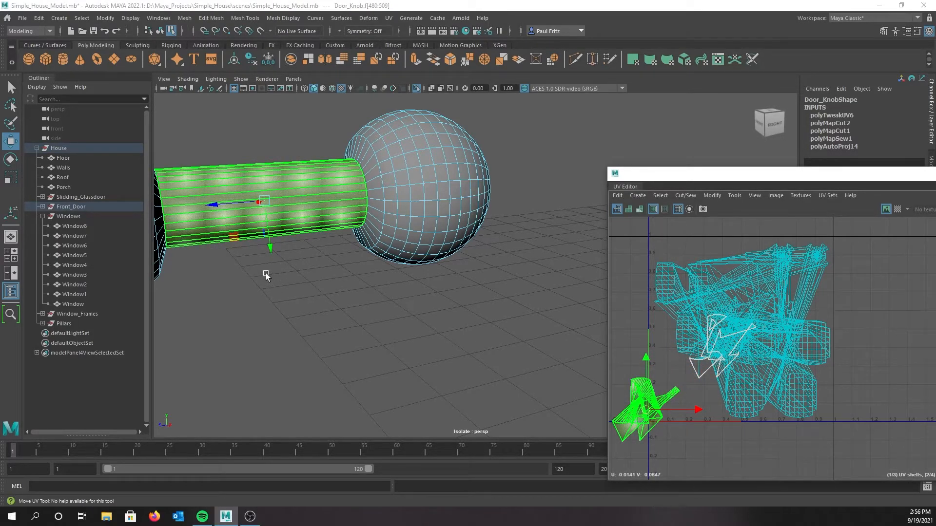
# Step: Select the whole door knob in object mode and isolate it in the front, top and side views
pyautogui.press('f')
pyautogui.keyDown('alt'); pyautogui.moveTo(274, 277); pyautogui.dragTo(277, 270); pyautogui.keyUp('alt')
pyautogui.keyDown('alt'); pyautogui.moveTo(276, 269); pyautogui.dragTo(279, 338, button='middle'); pyautogui.keyUp('alt')
pyautogui.keyDown('alt'); pyautogui.moveTo(254, 288); pyautogui.dragTo(255, 278); pyautogui.keyUp('alt')
pyautogui.keyDown('alt'); pyautogui.moveTo(255, 278); pyautogui.dragTo(265, 307, button='middle'); pyautogui.keyUp('alt')
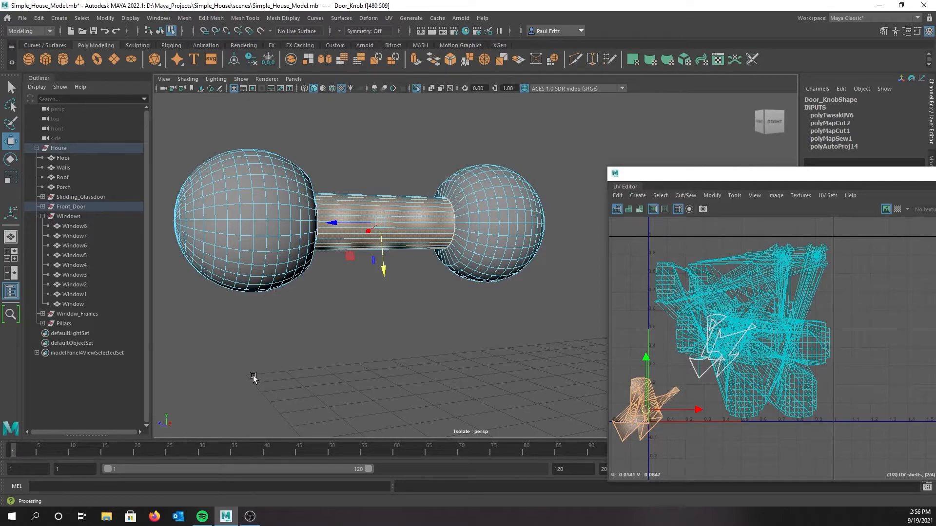
pyautogui.moveTo(309, 325); pyautogui.dragTo(355, 235, button='right')
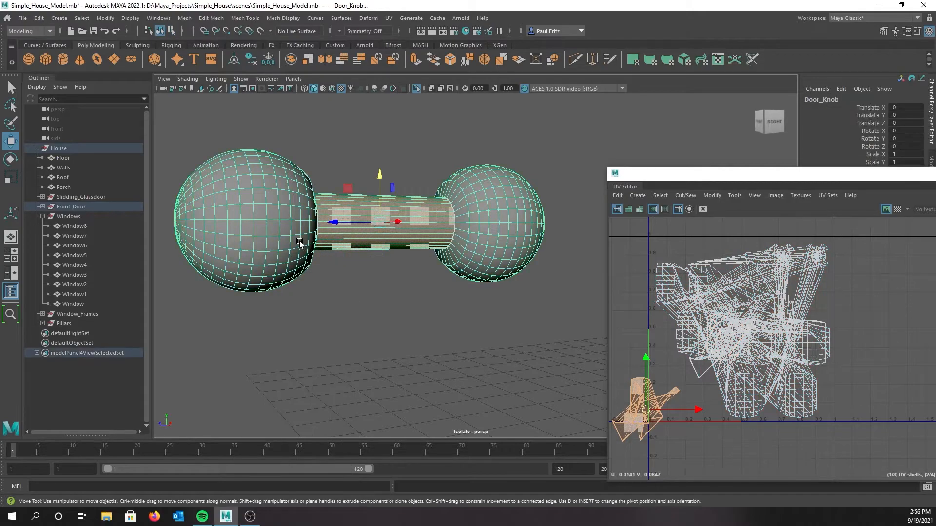
pyautogui.press('space')
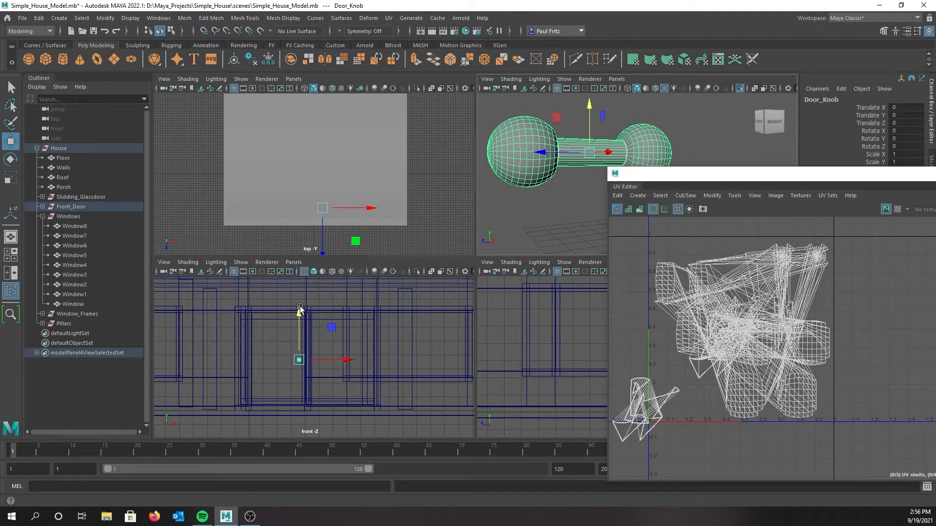
pyautogui.hotkey('ctrl', '1')
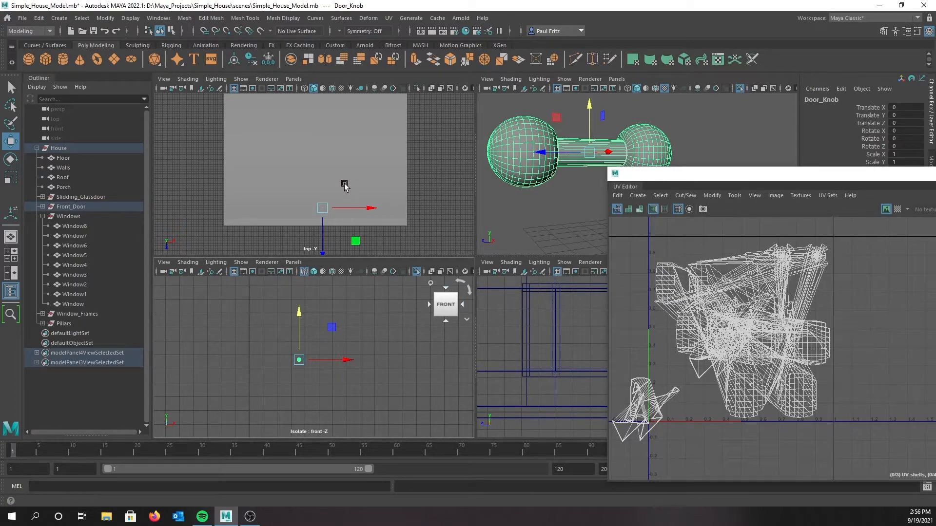
pyautogui.hotkey('ctrl', '1')
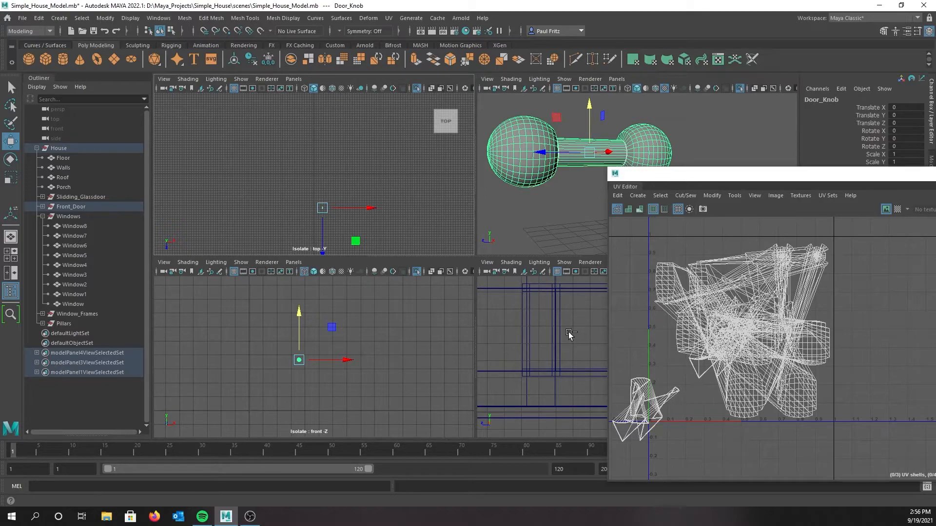
pyautogui.hotkey('ctrl', '1')
pyautogui.scroll(8, 323, 390)
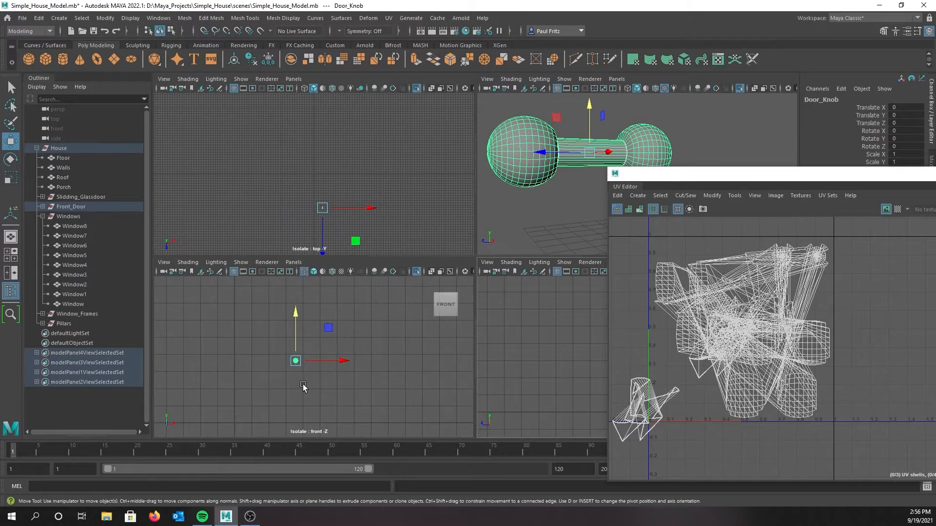
# Step: Examine the isolated door knob up close in the front and top views
pyautogui.keyDown('alt'); pyautogui.moveTo(313, 349); pyautogui.dragTo(382, 350, button='middle'); pyautogui.keyUp('alt')
pyautogui.scroll(5, 372, 328)
pyautogui.scroll(2, 382, 347)
pyautogui.scroll(5, 282, 198)
pyautogui.keyDown('alt'); pyautogui.moveTo(280, 188); pyautogui.dragTo(373, 195, button='middle'); pyautogui.keyUp('alt')
pyautogui.scroll(8, 262, 151)
pyautogui.scroll(3, 219, 161)
pyautogui.scroll(2, 221, 157)
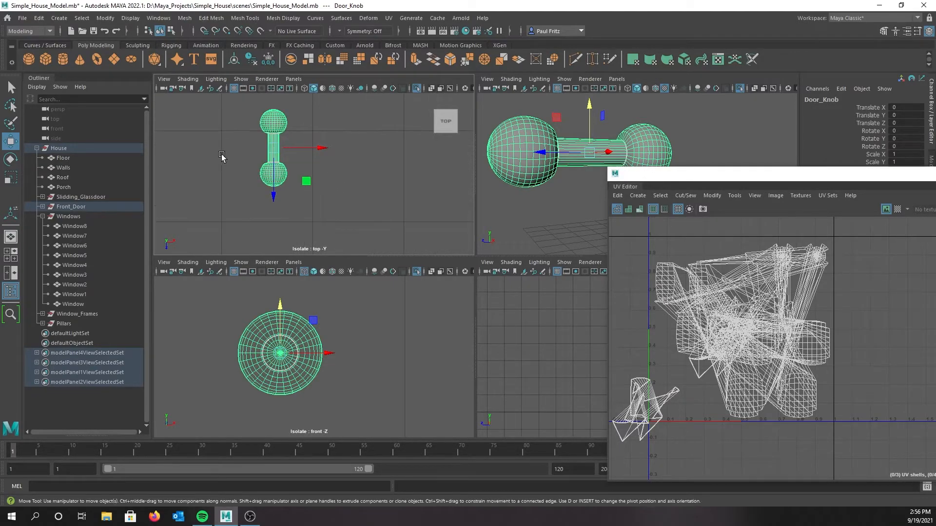
pyautogui.scroll(3, 222, 158)
pyautogui.keyDown('alt'); pyautogui.moveTo(269, 172); pyautogui.dragTo(353, 185, button='middle'); pyautogui.keyUp('alt')
pyautogui.scroll(-6, 365, 178)
pyautogui.scroll(6, 365, 178)
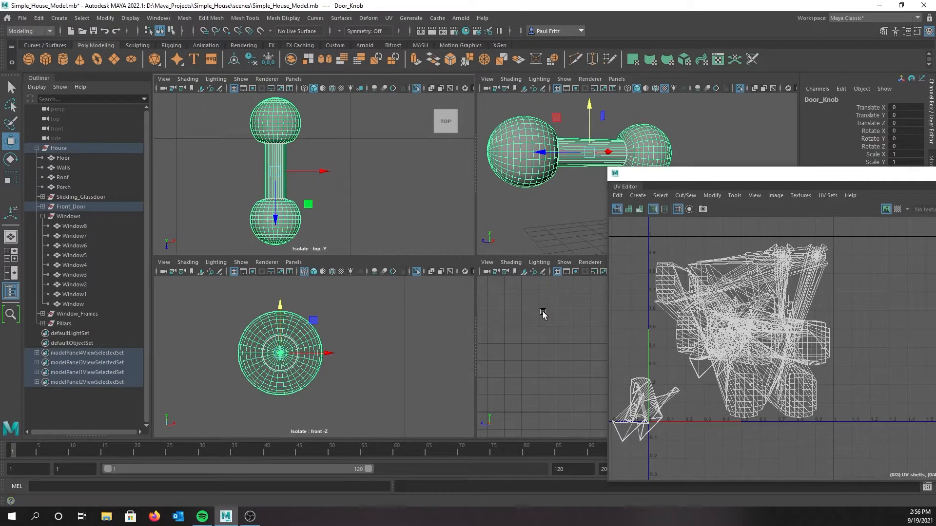
# Step: Clear the UV Editor away from the viewports and examine the door knob's shaft up close in the side view
pyautogui.moveTo(702, 181); pyautogui.dragTo(147, 166)
pyautogui.click(609, 161)
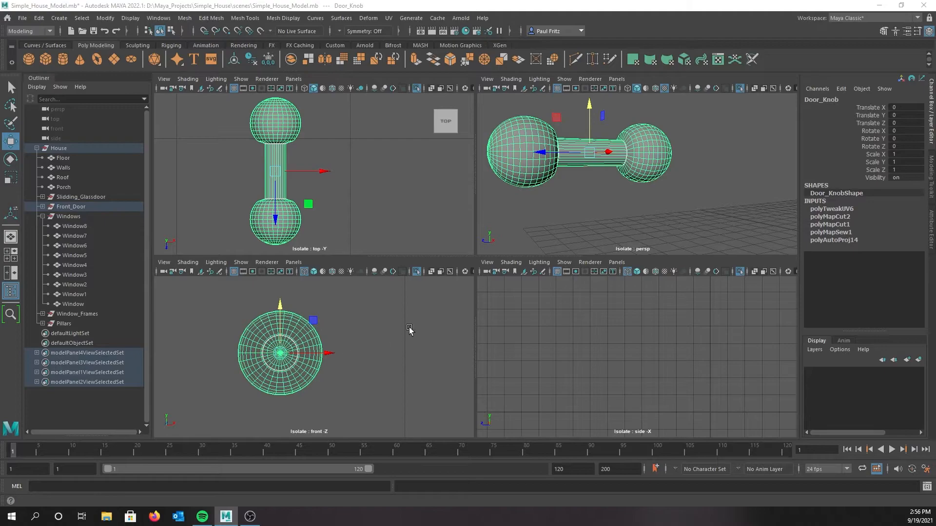
pyautogui.keyDown('alt'); pyautogui.moveTo(573, 331); pyautogui.dragTo(641, 345, button='middle'); pyautogui.keyUp('alt')
pyautogui.scroll(2, 606, 320)
pyautogui.scroll(1, 639, 339)
pyautogui.scroll(5, 642, 341)
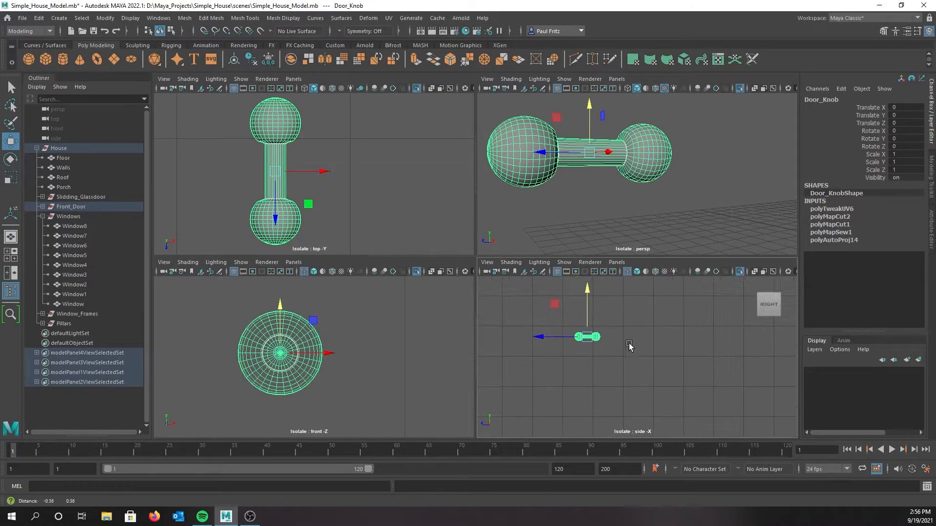
pyautogui.scroll(2, 646, 341)
pyautogui.keyDown('alt'); pyautogui.moveTo(637, 337); pyautogui.dragTo(718, 328, button='middle'); pyautogui.keyUp('alt')
pyautogui.scroll(4, 680, 330)
pyautogui.scroll(1, 679, 317)
pyautogui.keyDown('alt'); pyautogui.moveTo(581, 359); pyautogui.dragTo(647, 360, button='middle'); pyautogui.keyUp('alt')
pyautogui.scroll(1, 595, 374)
pyautogui.scroll(1, 603, 367)
pyautogui.scroll(1, 613, 359)
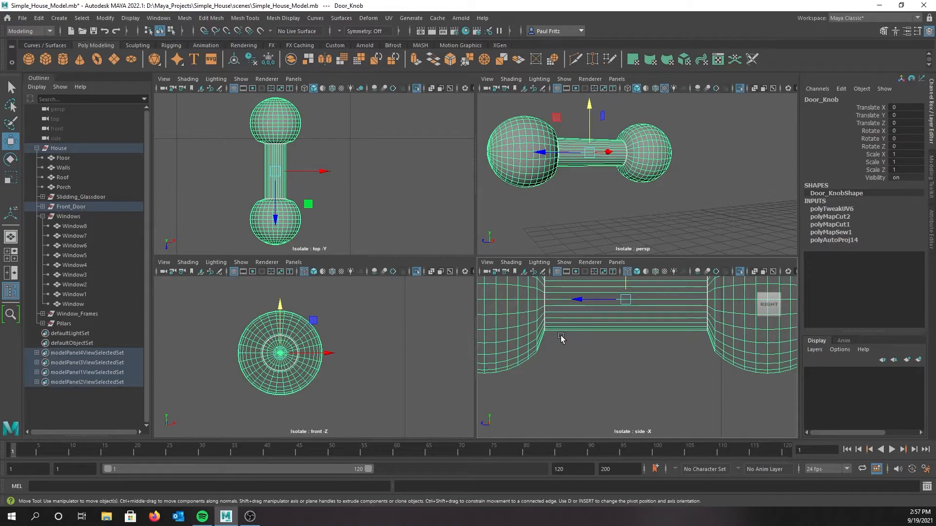
# Step: Cut the UVs along one lengthwise edge on the underside of the door knob's shaft
pyautogui.rightClick(589, 231)
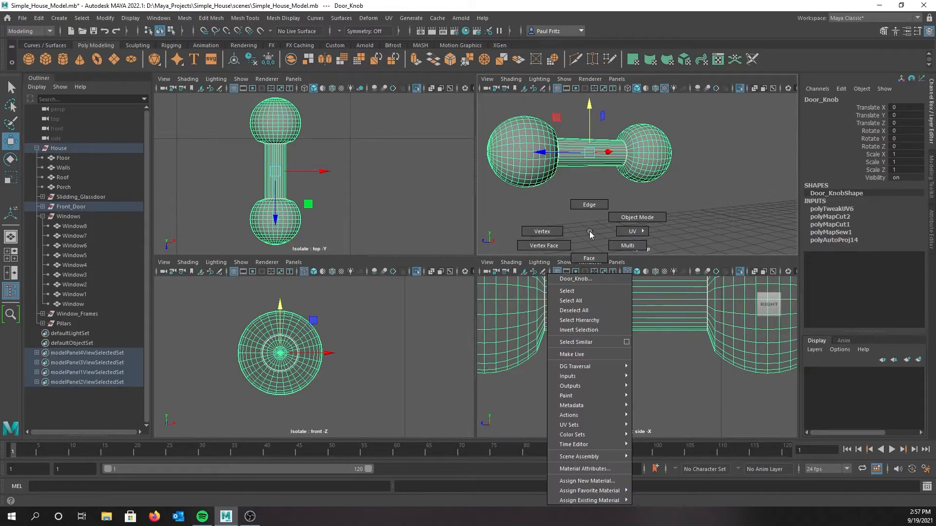
pyautogui.click(587, 205)
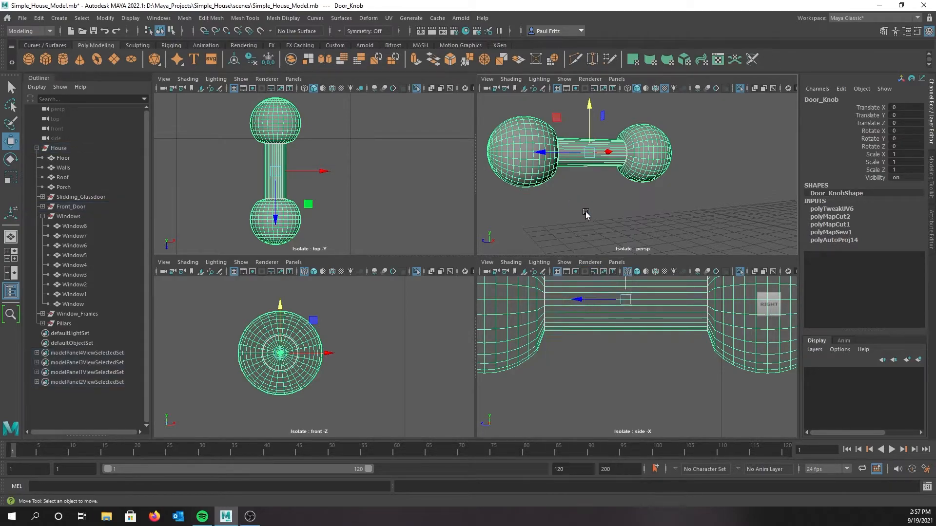
pyautogui.click(551, 331)
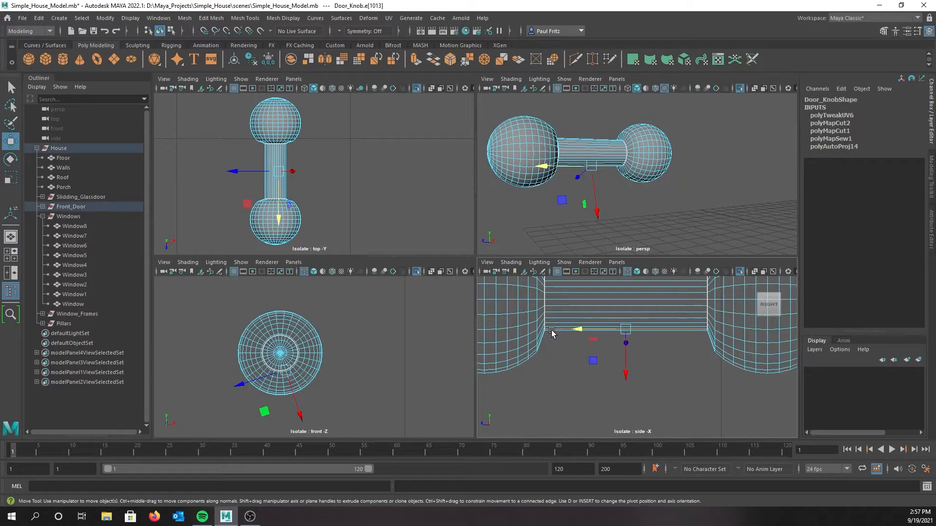
pyautogui.click(645, 333)
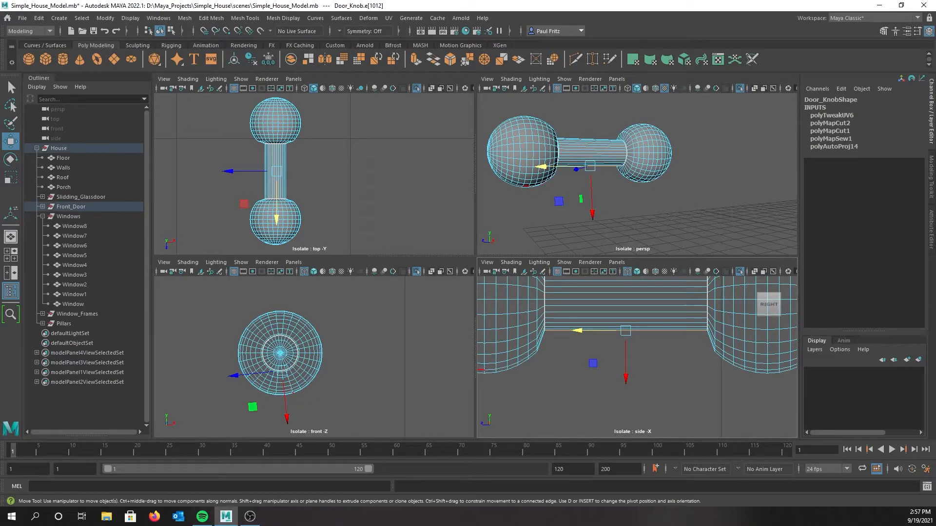
pyautogui.moveTo(0, 126); pyautogui.dragTo(390, 111)
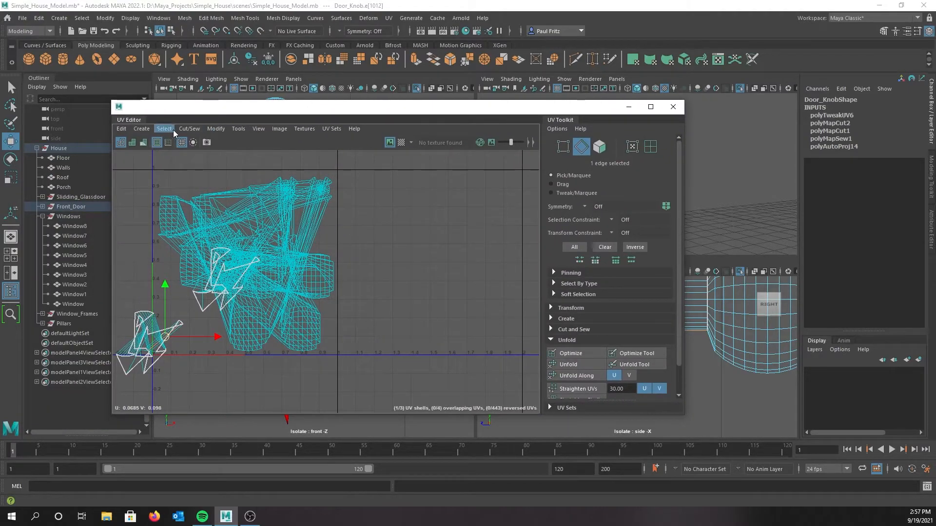
pyautogui.click(189, 129)
pyautogui.click(191, 183)
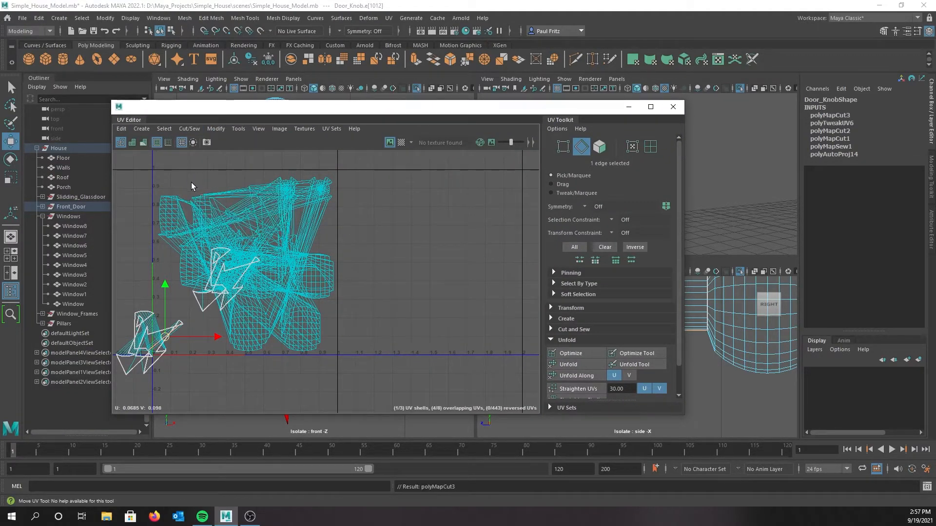
# Step: Unfold the shaft's UV shell and place it in the empty UV space beyond the 0–1 tile, beside the tangled shells
pyautogui.rightClick(144, 275)
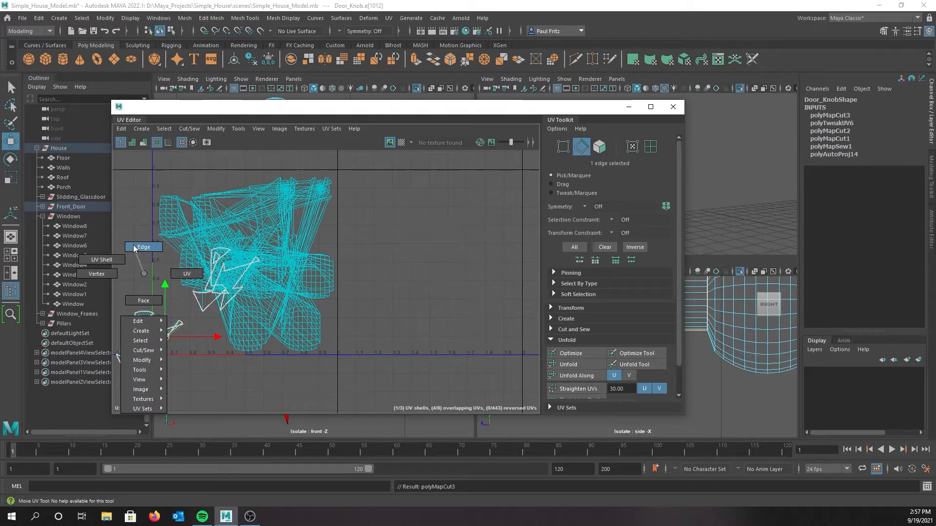
pyautogui.moveTo(133, 247); pyautogui.dragTo(117, 259, button='right')
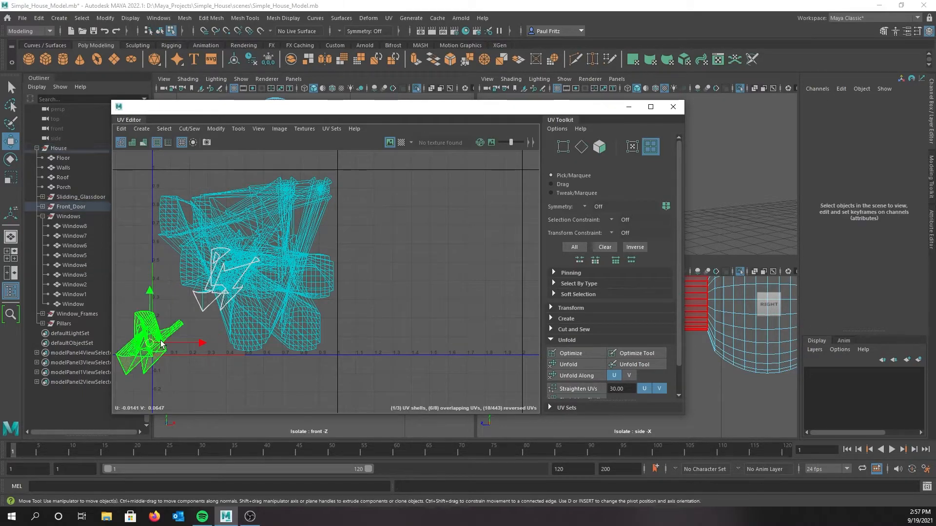
pyautogui.click(160, 340)
pyautogui.click(584, 365)
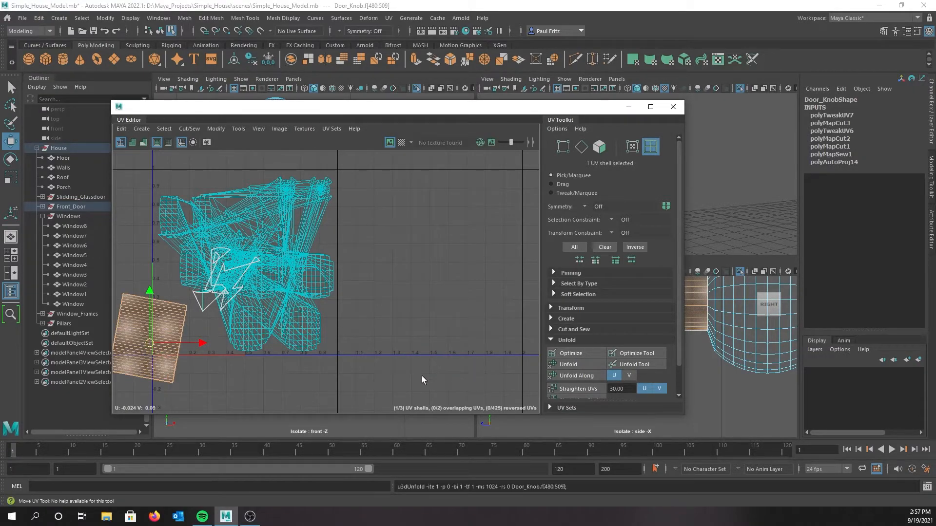
pyautogui.moveTo(155, 344); pyautogui.dragTo(436, 298)
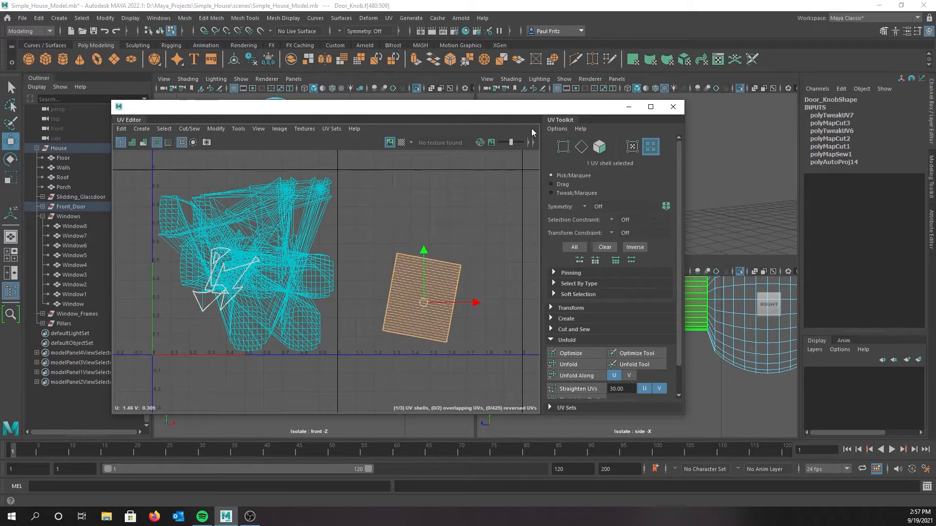
# Step: Rotate the shaft's UV shell until its sides are upright and its inner lines run horizontally
pyautogui.moveTo(518, 108); pyautogui.dragTo(306, 113)
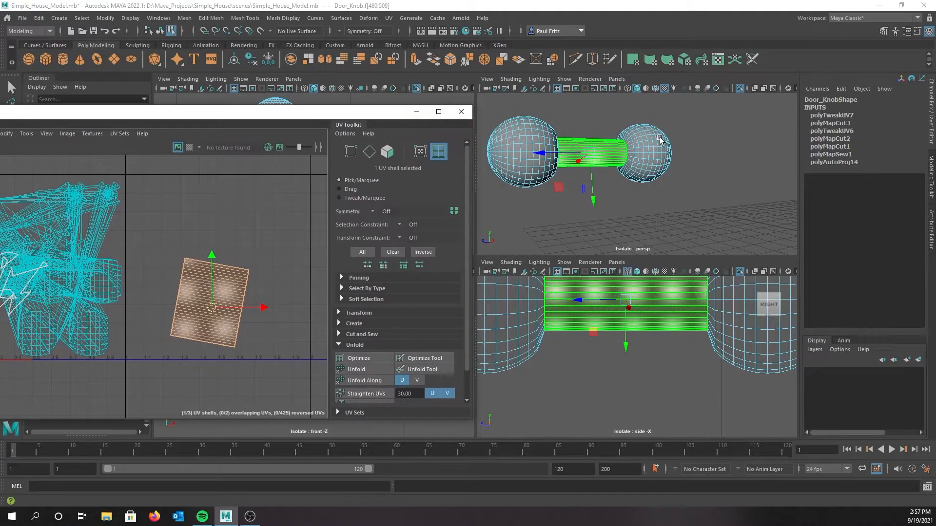
pyautogui.moveTo(197, 117); pyautogui.dragTo(398, 96)
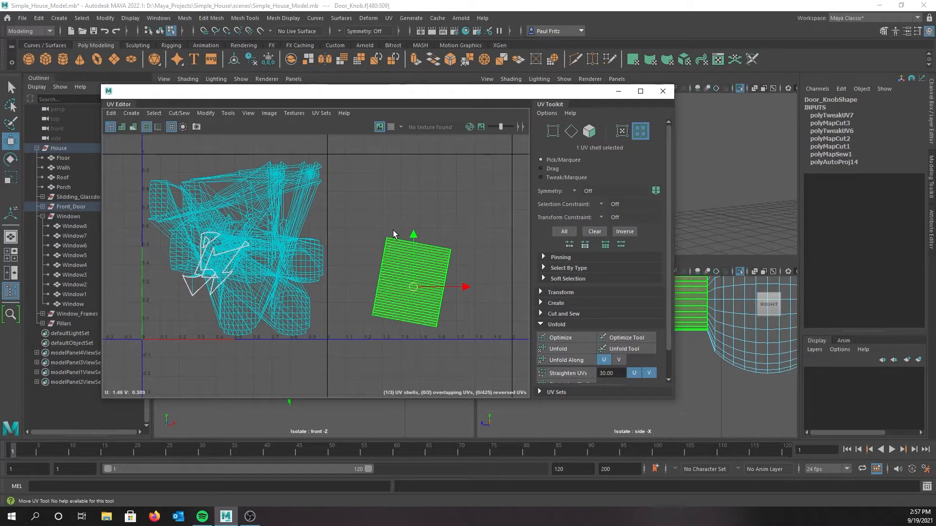
pyautogui.press('e')
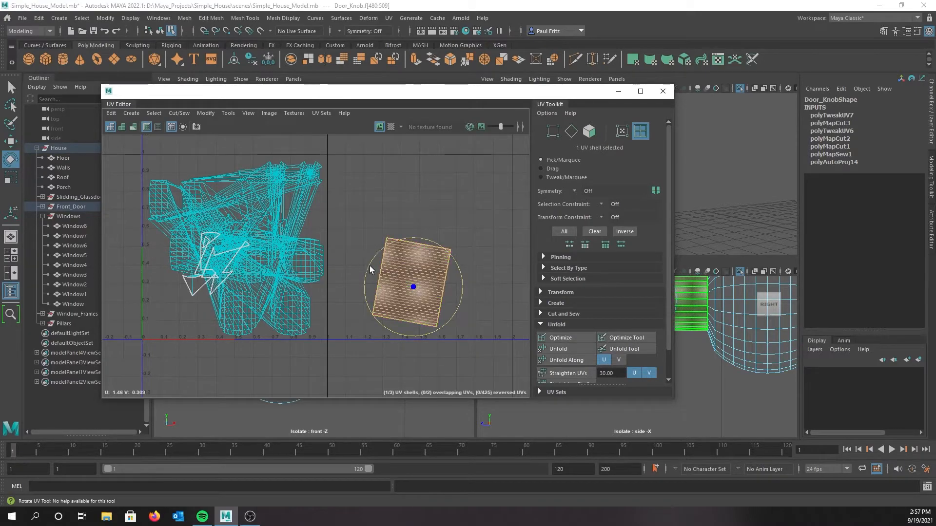
pyautogui.moveTo(370, 264); pyautogui.dragTo(426, 252)
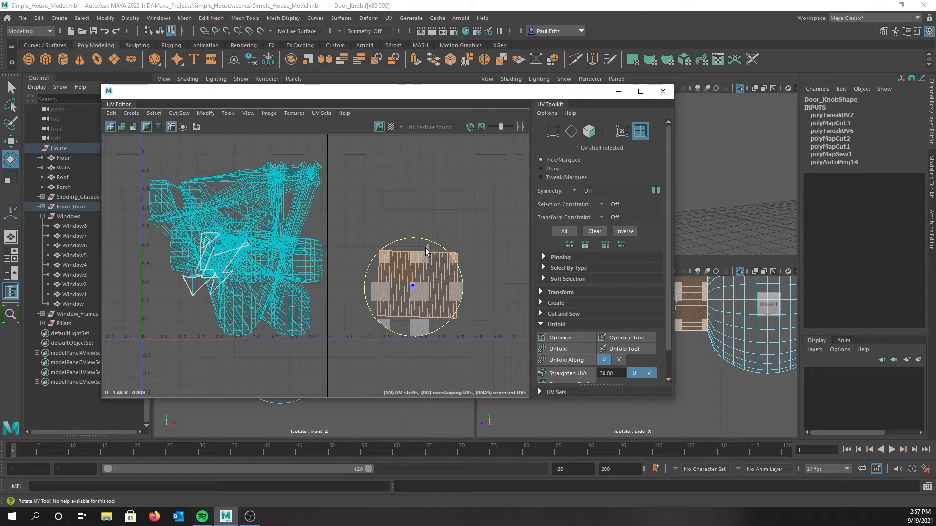
pyautogui.moveTo(425, 248); pyautogui.dragTo(474, 303)
# Step: Select one of the tangled UV shells and check in the viewports which sphere of the door knob it covers
pyautogui.moveTo(443, 101); pyautogui.dragTo(164, 93)
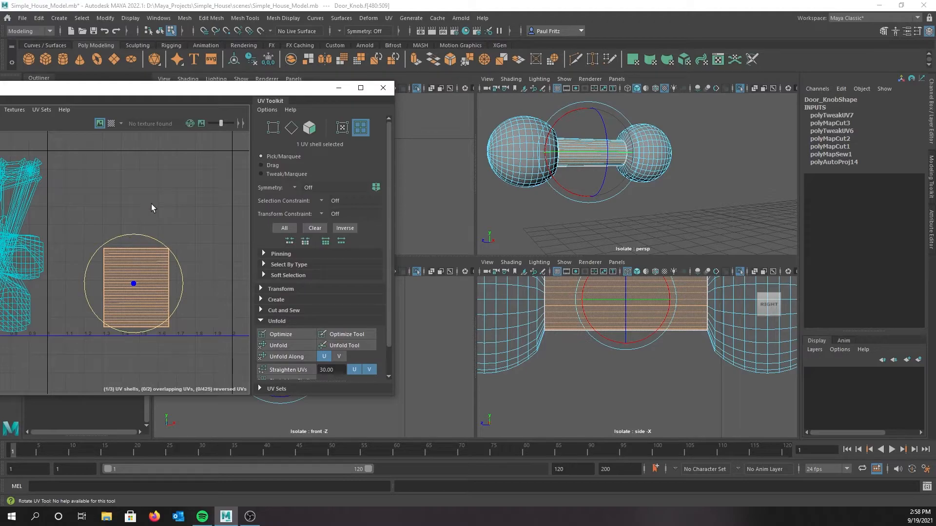
pyautogui.moveTo(109, 93); pyautogui.dragTo(47, 95)
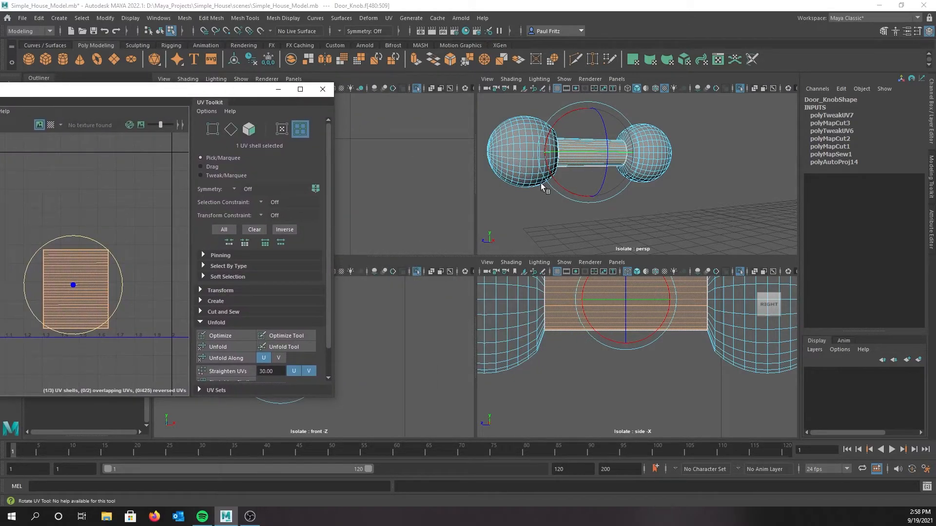
pyautogui.moveTo(555, 223)
pyautogui.keyDown('alt'); pyautogui.mouseDown(button='middle')
pyautogui.moveTo(577, 226)
pyautogui.moveTo(556, 218)
pyautogui.mouseUp(button='middle'); pyautogui.keyUp('alt')
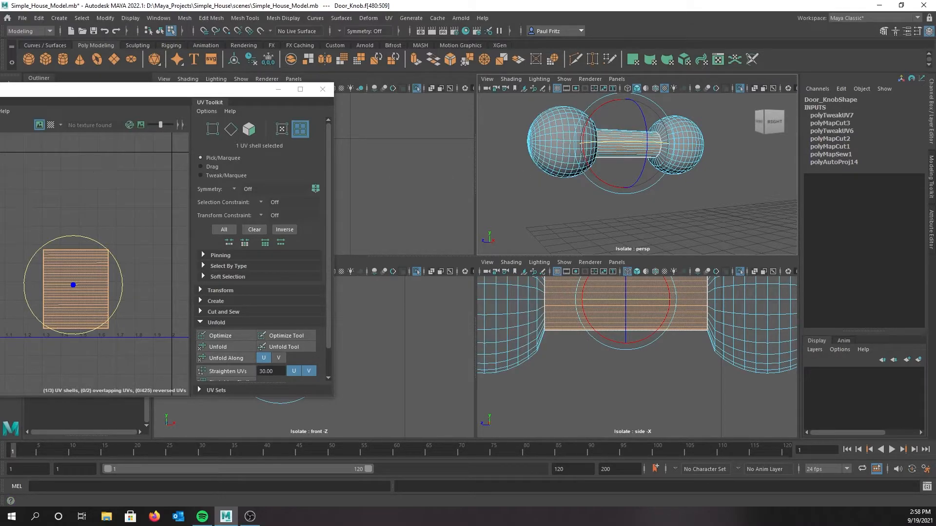
pyautogui.moveTo(63, 95); pyautogui.dragTo(344, 87)
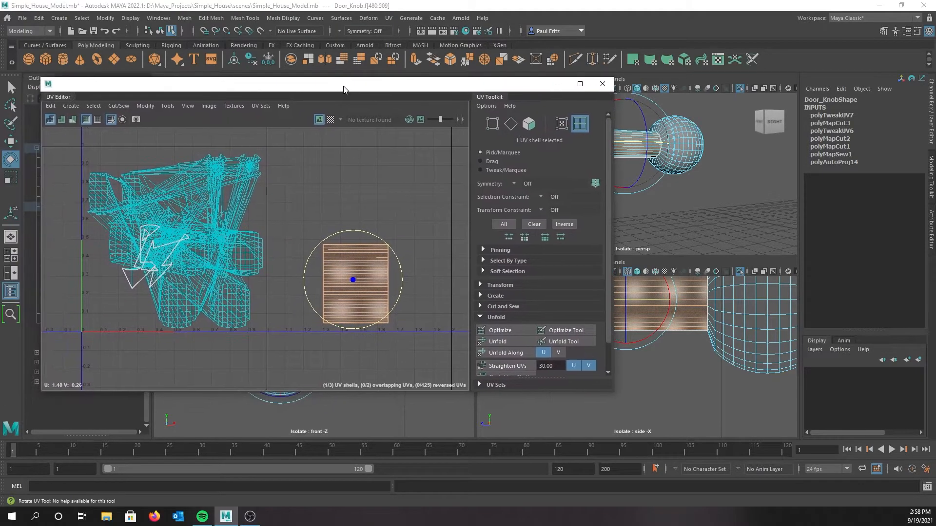
pyautogui.click(127, 278)
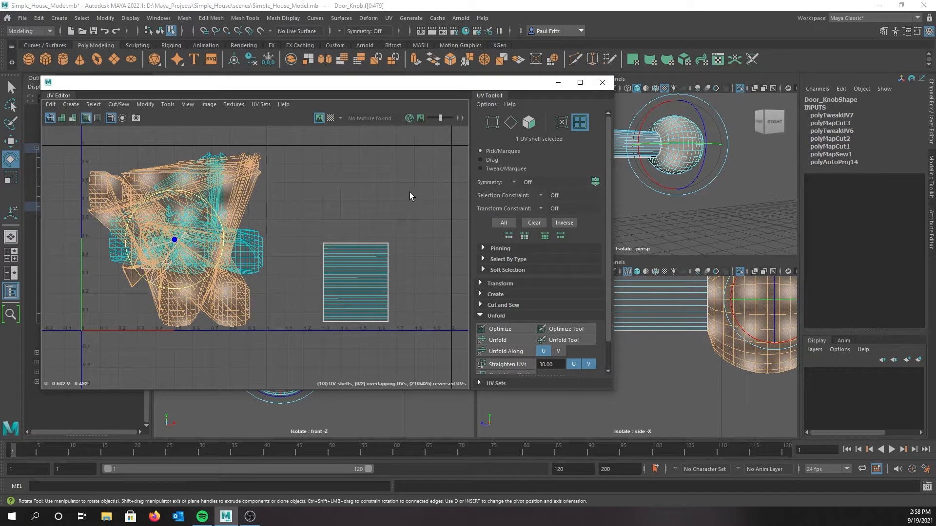
pyautogui.moveTo(405, 87); pyautogui.dragTo(163, 84)
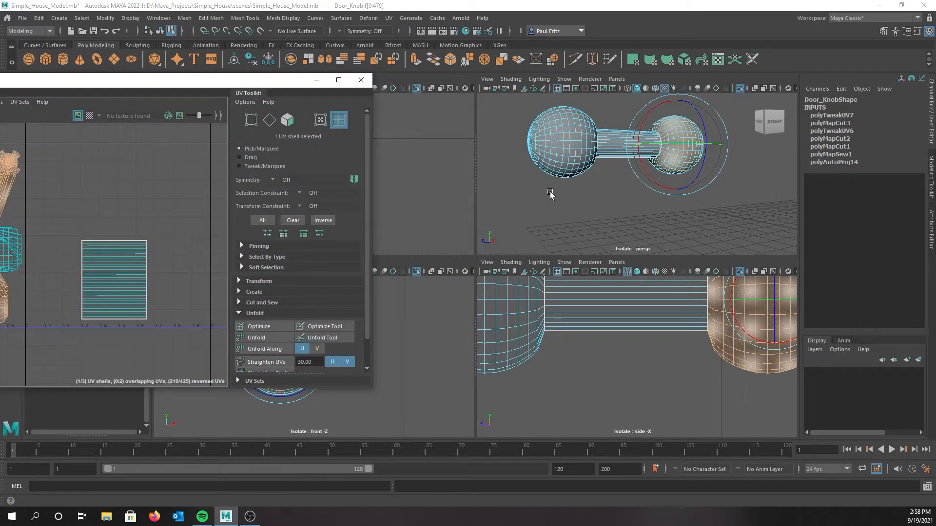
pyautogui.keyDown('alt'); pyautogui.moveTo(578, 339); pyautogui.dragTo(647, 318, button='middle'); pyautogui.keyUp('alt')
pyautogui.moveTo(554, 354); pyautogui.dragTo(543, 222, button='right')
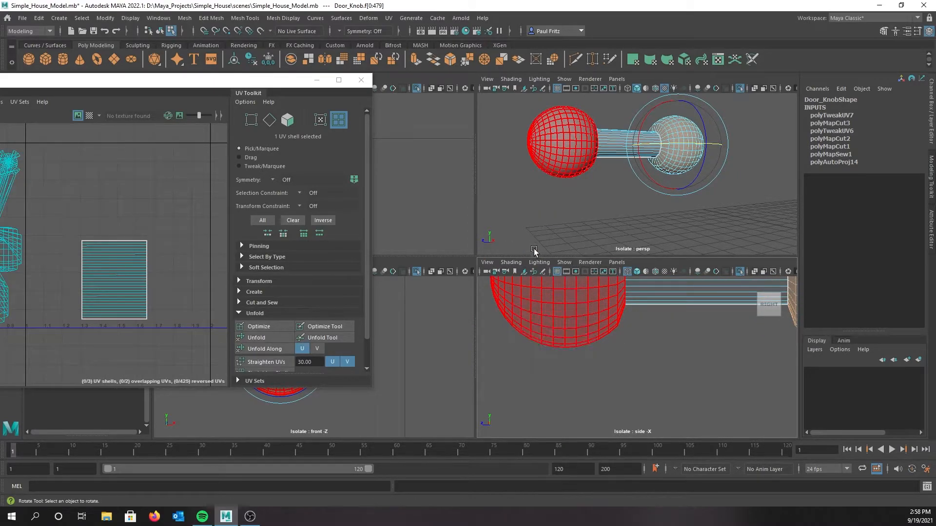
pyautogui.doubleClick(547, 347)
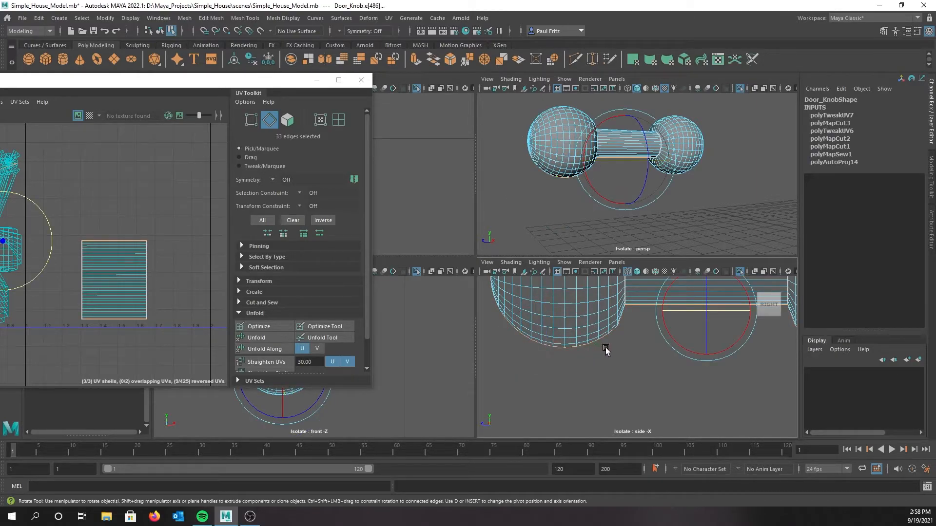
pyautogui.press('f')
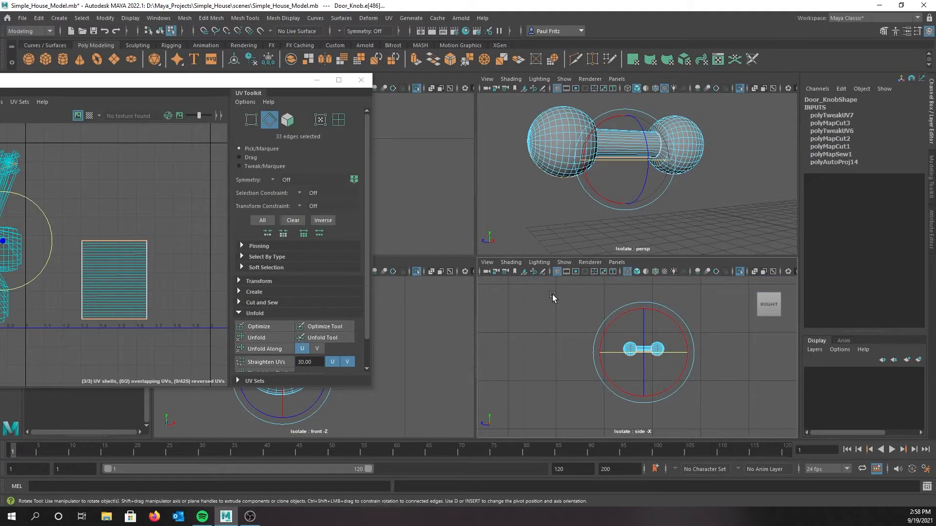
pyautogui.scroll(5, 560, 317)
pyautogui.scroll(3, 562, 318)
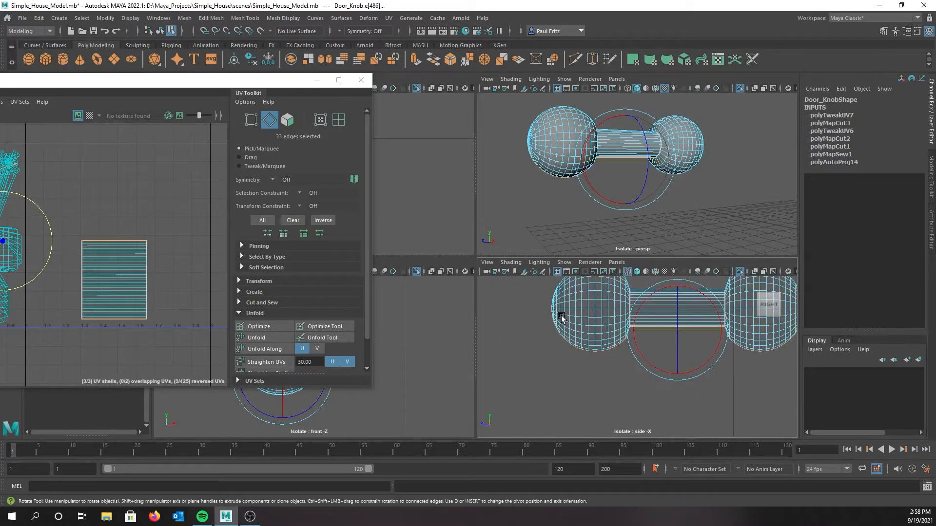
pyautogui.scroll(3, 556, 336)
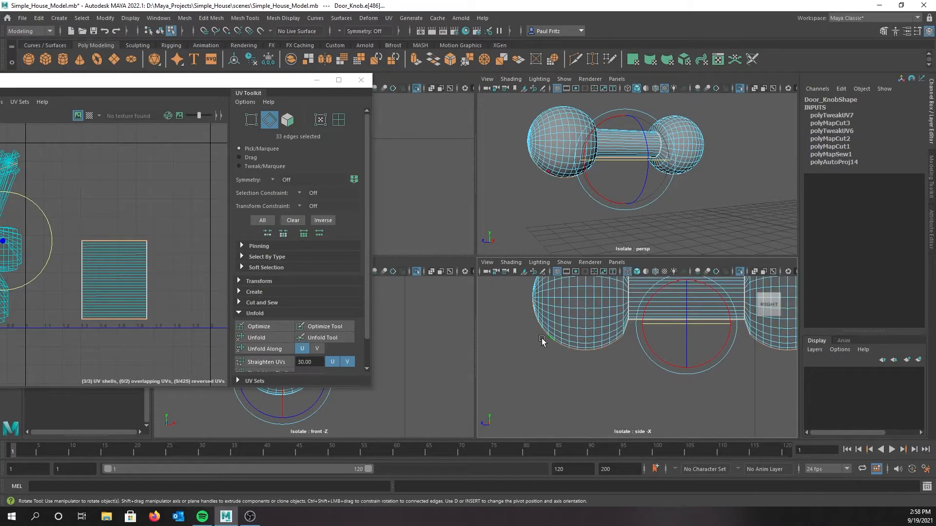
pyautogui.click(533, 338)
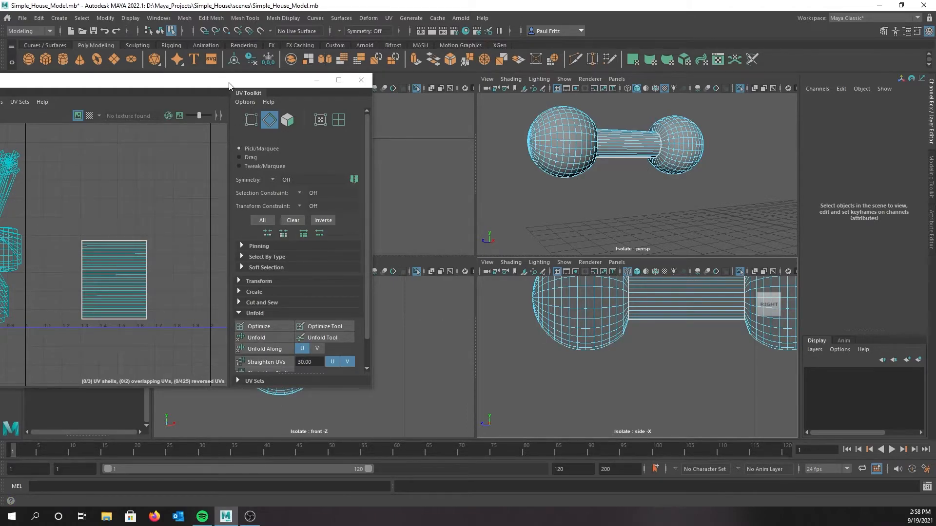
# Step: Close the UV editor and replace the top view with a new orthographic Bottom view
pyautogui.click(361, 79)
pyautogui.scroll(2, 340, 194)
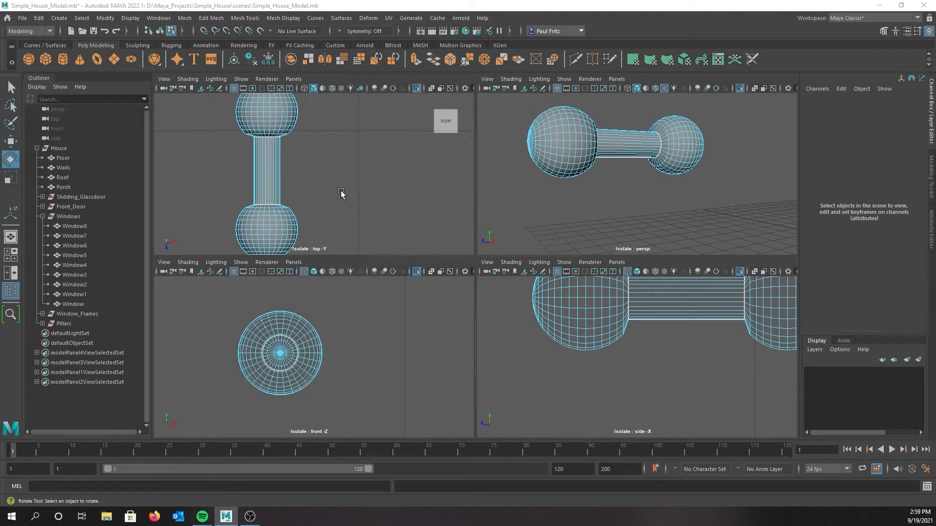
pyautogui.scroll(4, 344, 175)
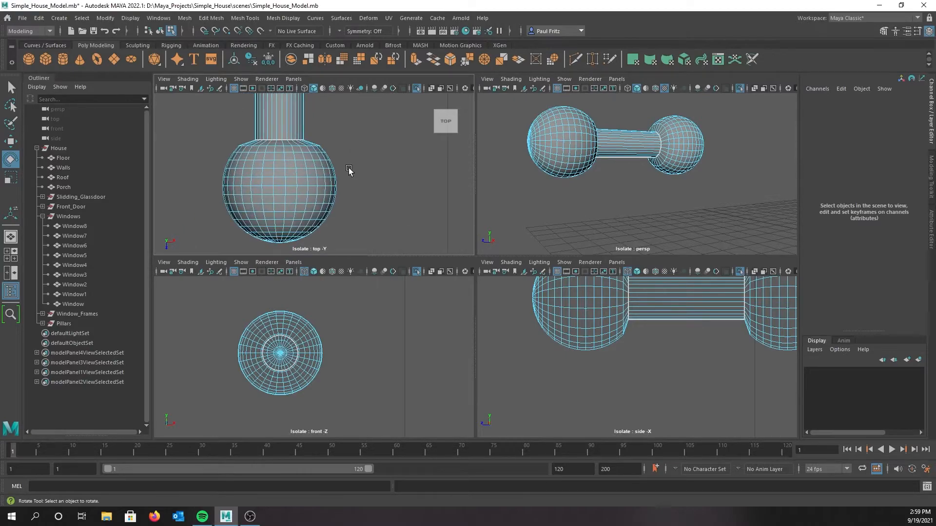
pyautogui.scroll(-10, 352, 165)
pyautogui.scroll(3, 354, 157)
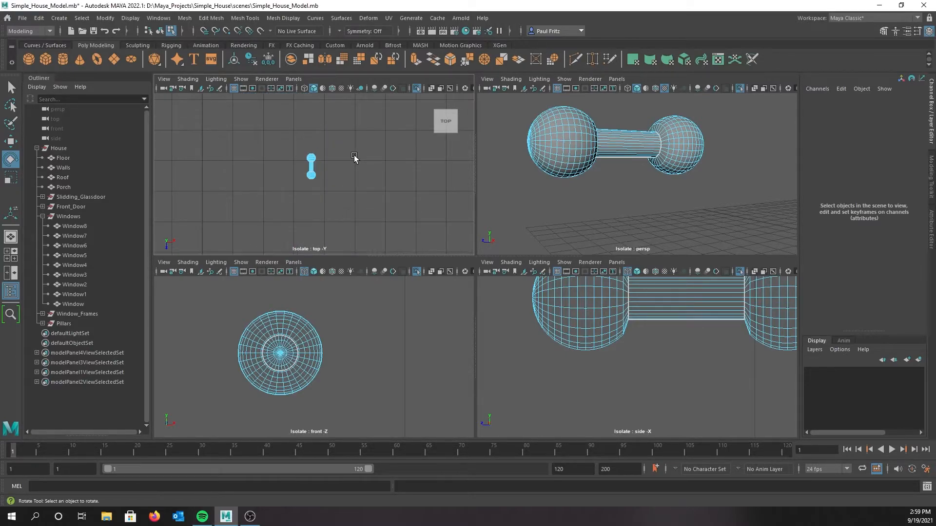
pyautogui.keyDown('alt'); pyautogui.moveTo(347, 146); pyautogui.dragTo(345, 174, button='middle'); pyautogui.keyUp('alt')
pyautogui.scroll(2, 343, 173)
pyautogui.scroll(1, 342, 173)
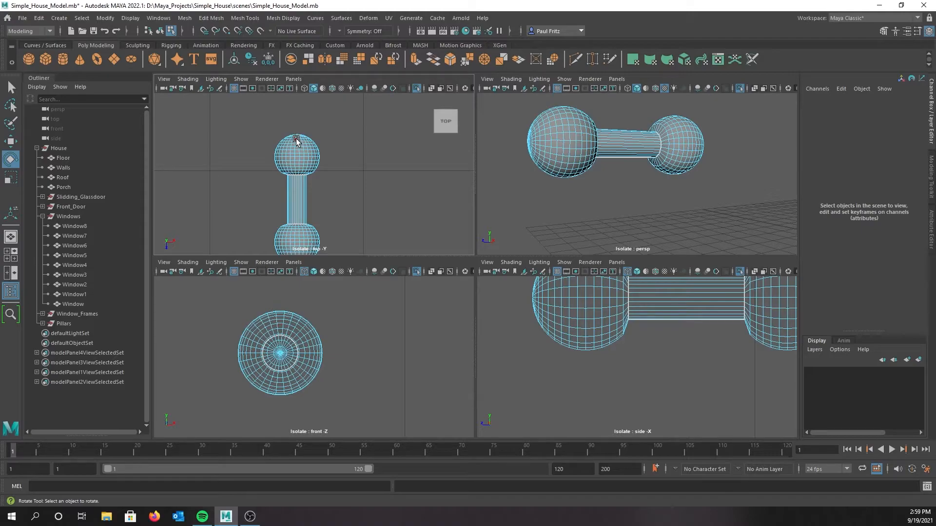
pyautogui.click(293, 79)
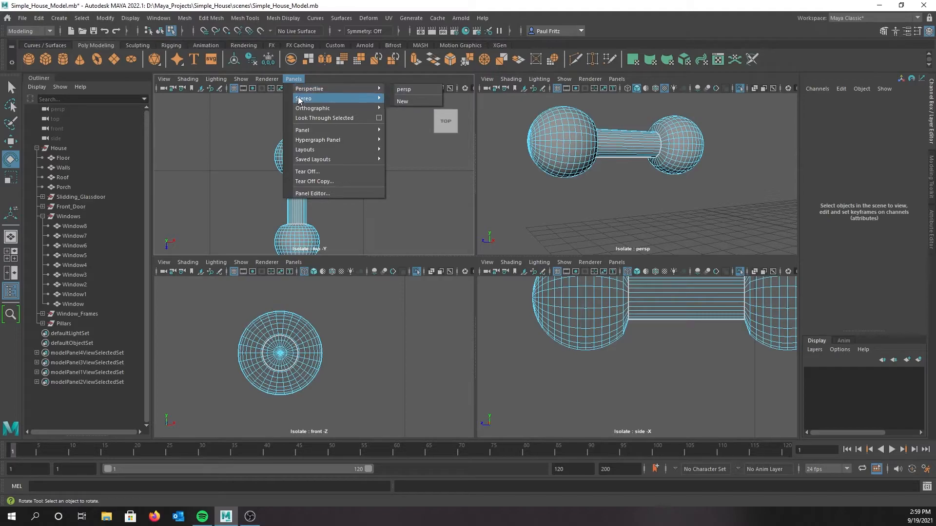
pyautogui.moveTo(300, 108)
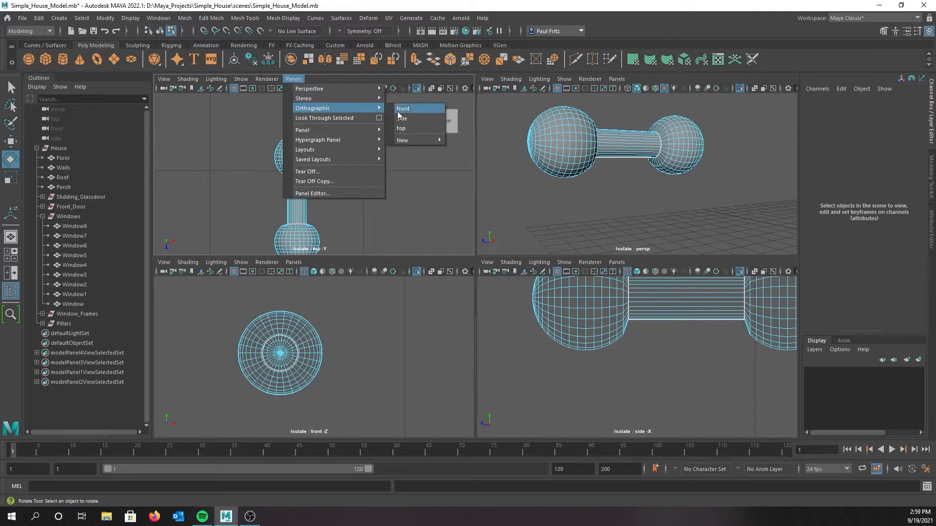
pyautogui.moveTo(402, 140)
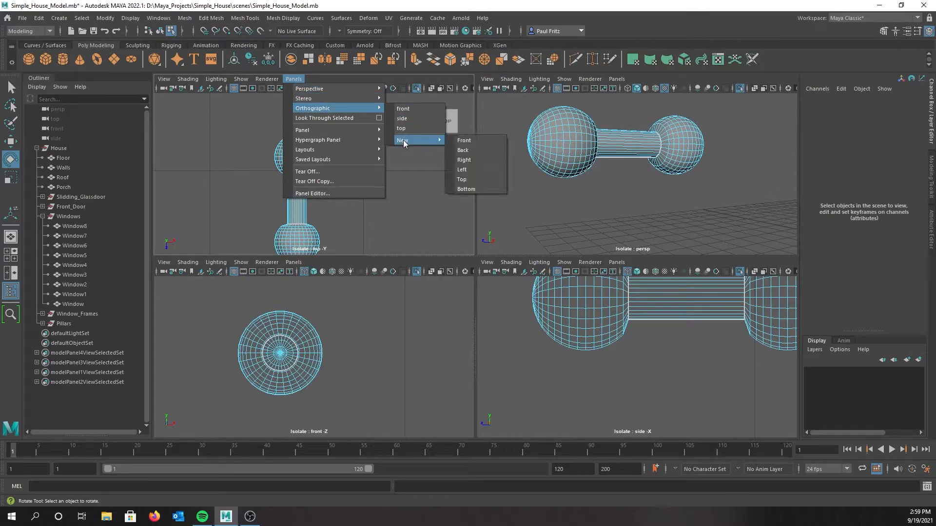
pyautogui.click(464, 189)
# Step: Select the lengthwise run of edges along the underside of the knob's back sphere, from the shaft joint to its outer pole
pyautogui.scroll(-4, 353, 172)
pyautogui.keyDown('alt'); pyautogui.moveTo(344, 120); pyautogui.dragTo(331, 177, button='middle'); pyautogui.keyUp('alt')
pyautogui.scroll(5, 326, 157)
pyautogui.keyDown('alt'); pyautogui.moveTo(351, 143); pyautogui.dragTo(329, 198, button='middle'); pyautogui.keyUp('alt')
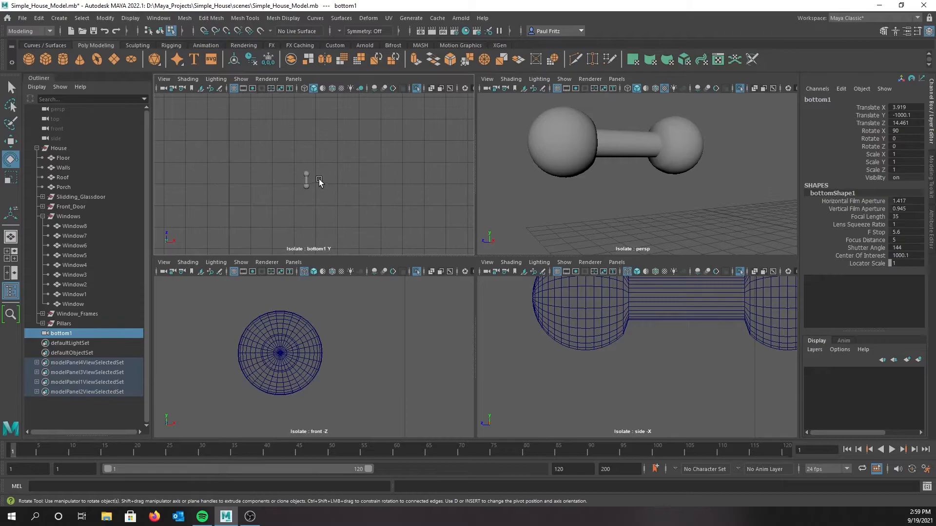
pyautogui.scroll(8, 317, 179)
pyautogui.click(272, 177)
pyautogui.scroll(4, 311, 188)
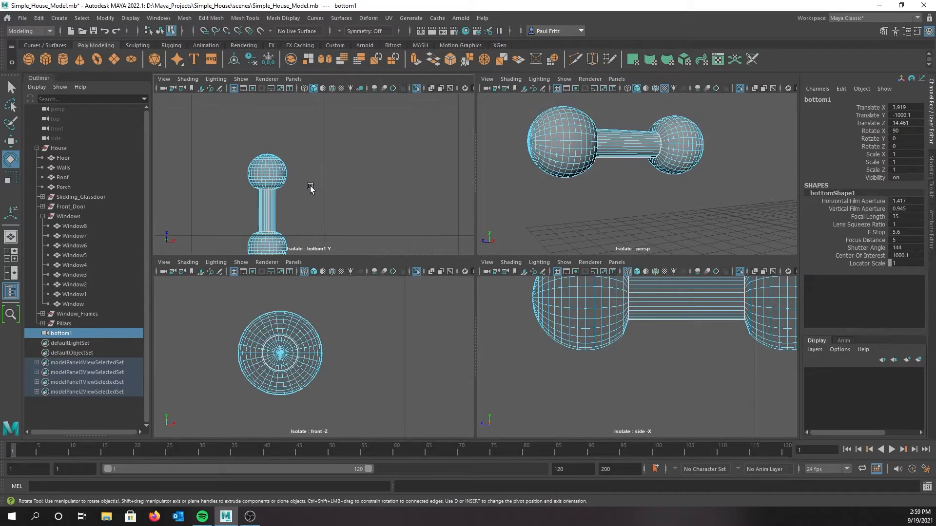
pyautogui.scroll(5, 315, 187)
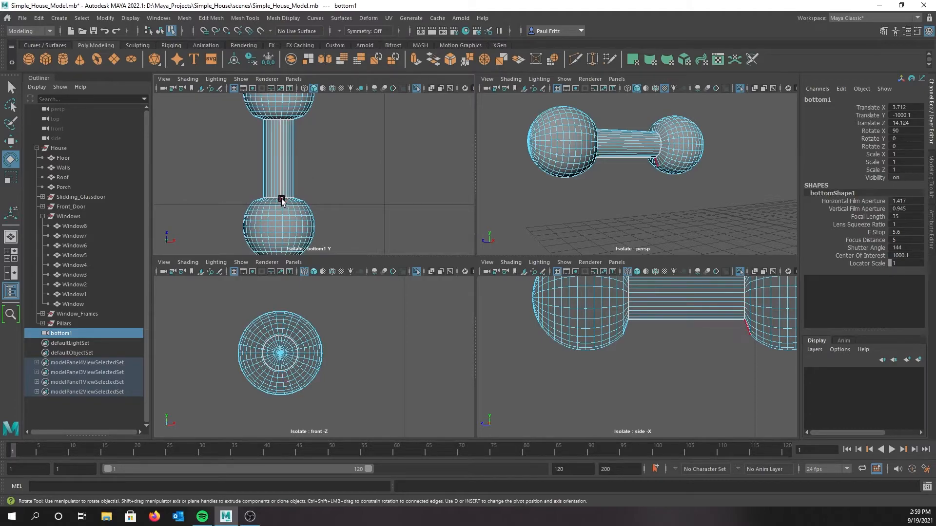
pyautogui.click(281, 200)
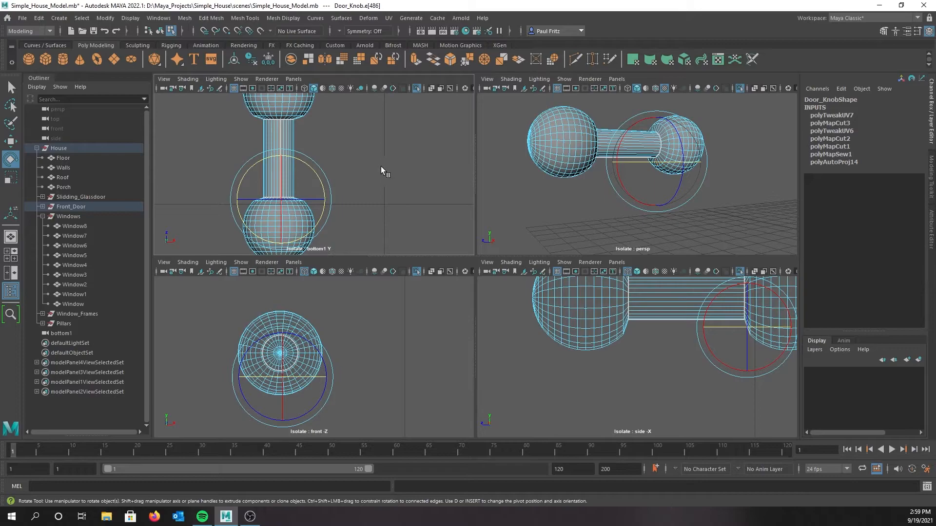
pyautogui.keyDown('alt'); pyautogui.moveTo(355, 178); pyautogui.dragTo(360, 135, button='middle'); pyautogui.keyUp('alt')
pyautogui.scroll(3, 307, 244)
pyautogui.scroll(2, 336, 221)
pyautogui.keyDown('alt'); pyautogui.moveTo(336, 222); pyautogui.dragTo(364, 155, button='middle'); pyautogui.keyUp('alt')
pyautogui.keyDown('alt'); pyautogui.moveTo(357, 225); pyautogui.dragTo(330, 178, button='middle'); pyautogui.keyUp('alt')
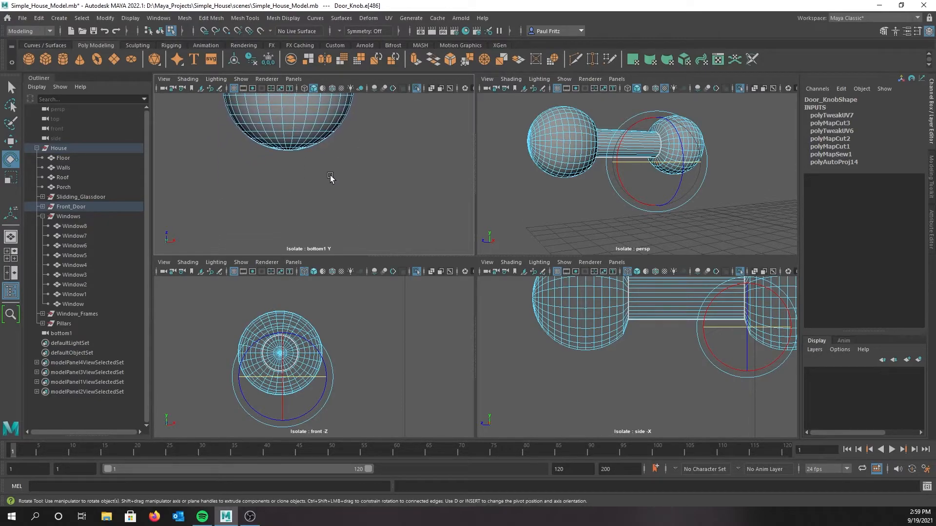
pyautogui.click(290, 149)
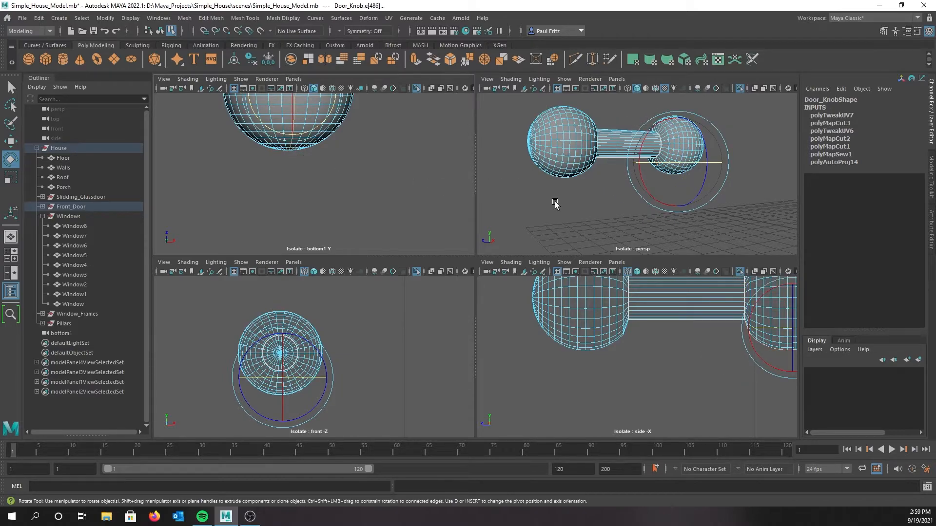
# Step: Examine in the perspective view how the selected edge line reaches the outer pole of the back sphere
pyautogui.keyDown('alt'); pyautogui.moveTo(570, 209); pyautogui.dragTo(577, 205); pyautogui.keyUp('alt')
pyautogui.scroll(-2, 579, 196)
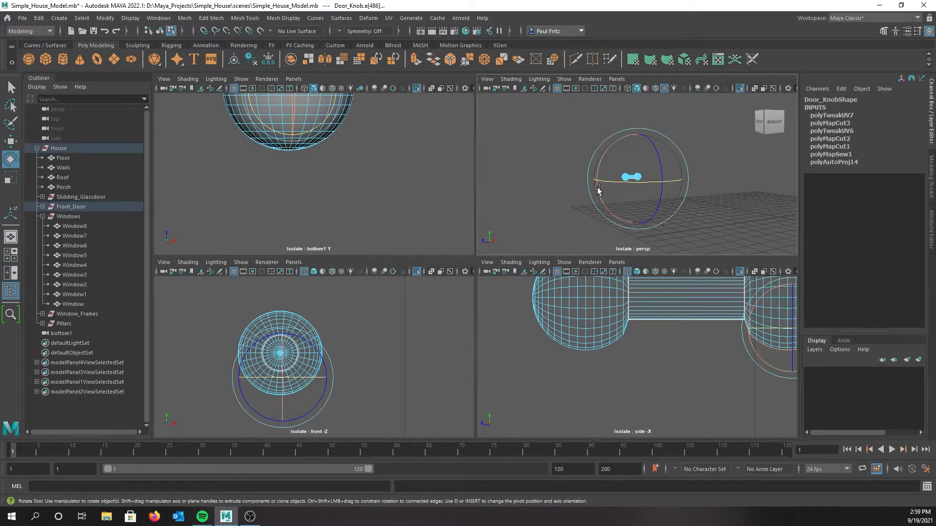
pyautogui.keyDown('alt'); pyautogui.moveTo(558, 205); pyautogui.dragTo(534, 193); pyautogui.keyUp('alt')
pyautogui.keyDown('alt'); pyautogui.moveTo(549, 169); pyautogui.dragTo(630, 148, button='middle'); pyautogui.keyUp('alt')
pyautogui.press('q')
pyautogui.keyDown('alt'); pyautogui.moveTo(616, 186); pyautogui.dragTo(622, 164, button='middle'); pyautogui.keyUp('alt')
pyautogui.scroll(1, 624, 165)
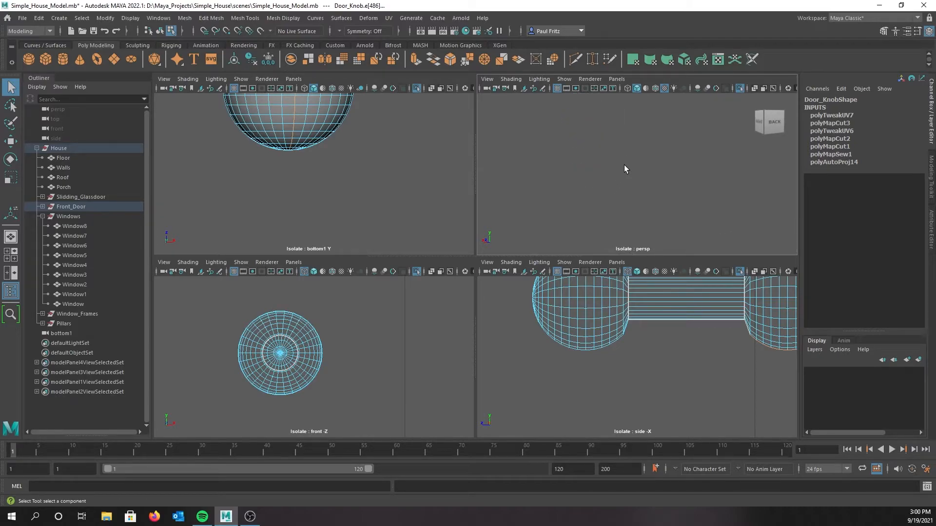
pyautogui.scroll(-1, 624, 166)
pyautogui.keyDown('alt'); pyautogui.moveTo(624, 165); pyautogui.dragTo(654, 175, button='right'); pyautogui.keyUp('alt')
pyautogui.keyDown('alt'); pyautogui.moveTo(601, 169); pyautogui.dragTo(612, 172, button='middle'); pyautogui.keyUp('alt')
pyautogui.keyDown('alt'); pyautogui.moveTo(612, 172); pyautogui.dragTo(622, 175, button='right'); pyautogui.keyUp('alt')
pyautogui.keyDown('alt'); pyautogui.moveTo(624, 172); pyautogui.dragTo(627, 170, button='middle'); pyautogui.keyUp('alt')
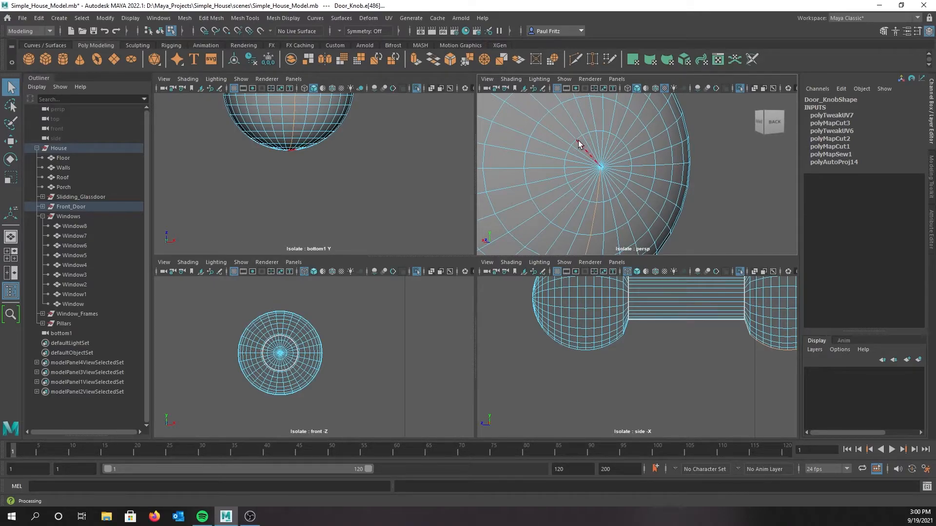
# Step: Cut the UVs along the selected edges on the back sphere's underside
pyautogui.moveTo(0, 127); pyautogui.dragTo(562, 114)
pyautogui.click(313, 138)
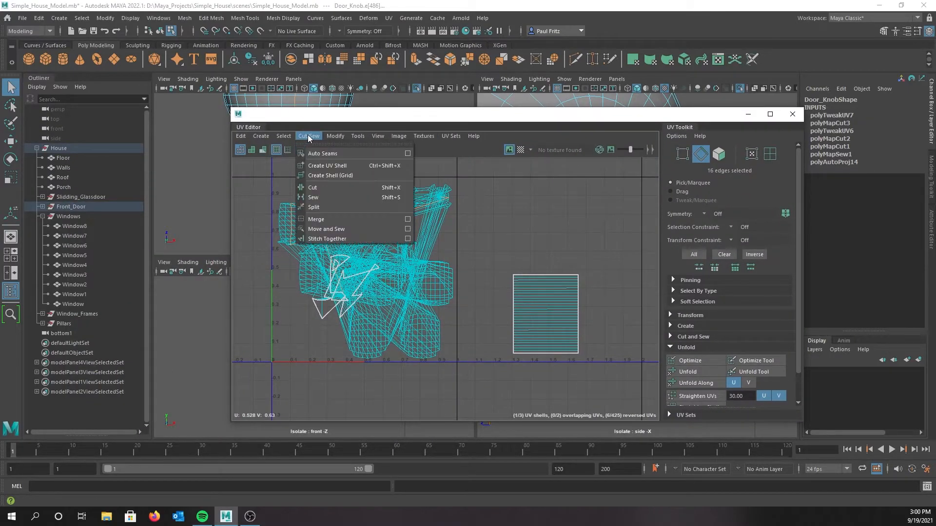
pyautogui.click(318, 187)
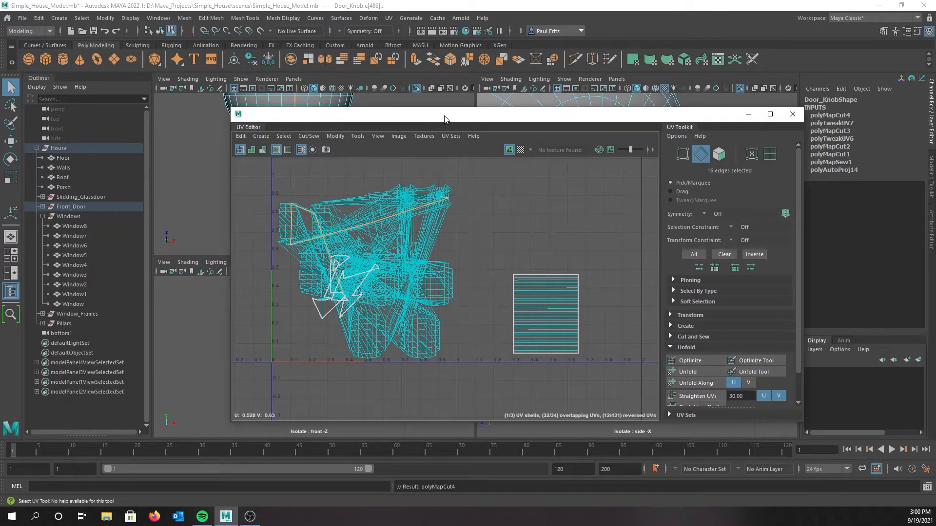
# Step: Move the back sphere's UV shell out of the tangle, beyond the 0–1 tile, and unfold it
pyautogui.moveTo(367, 177); pyautogui.dragTo(325, 165, button='right')
pyautogui.click(372, 207)
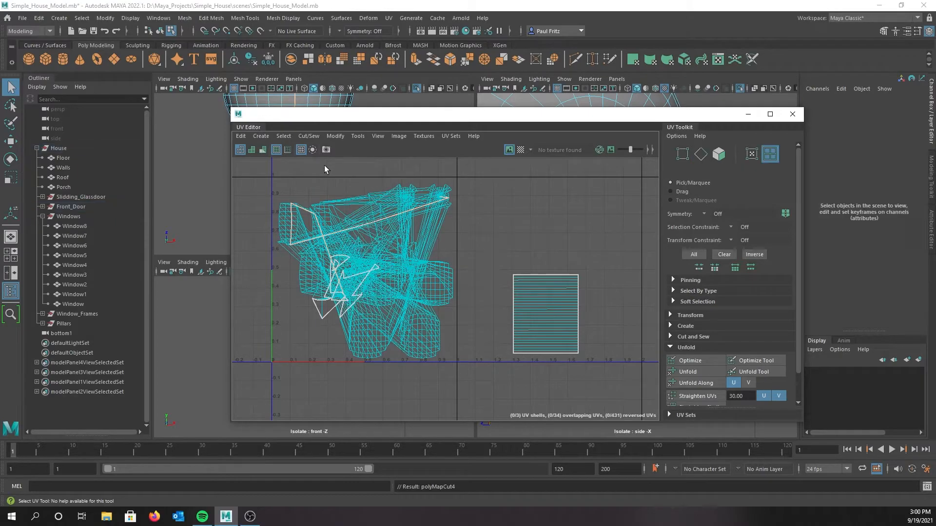
pyautogui.click(391, 236)
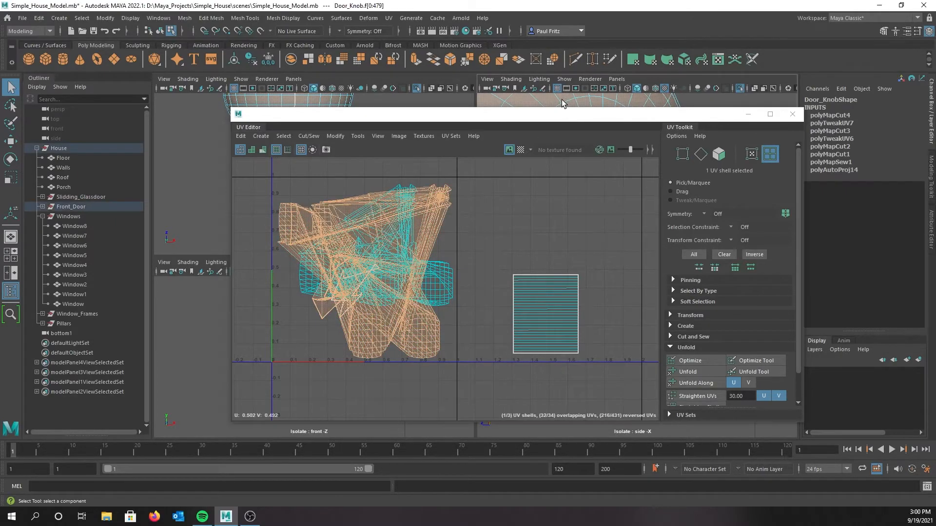
pyautogui.press('w')
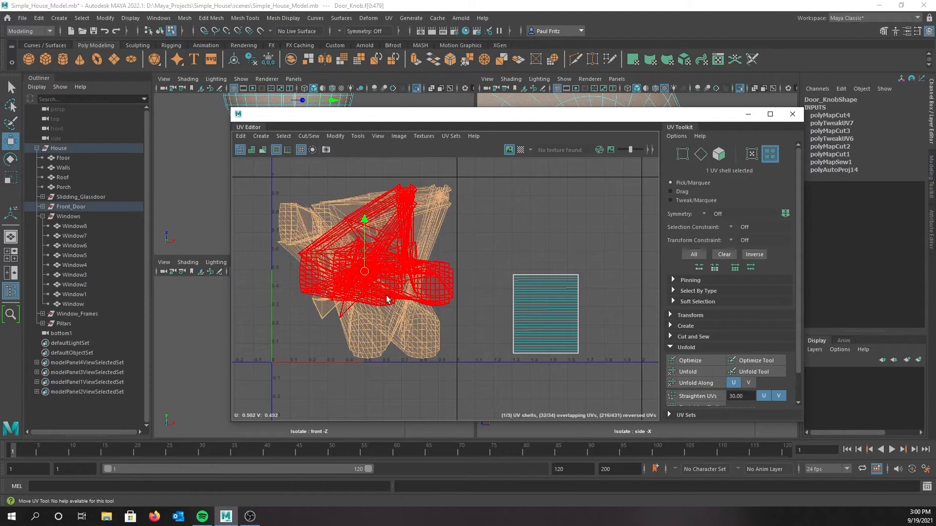
pyautogui.moveTo(370, 282); pyautogui.dragTo(525, 236)
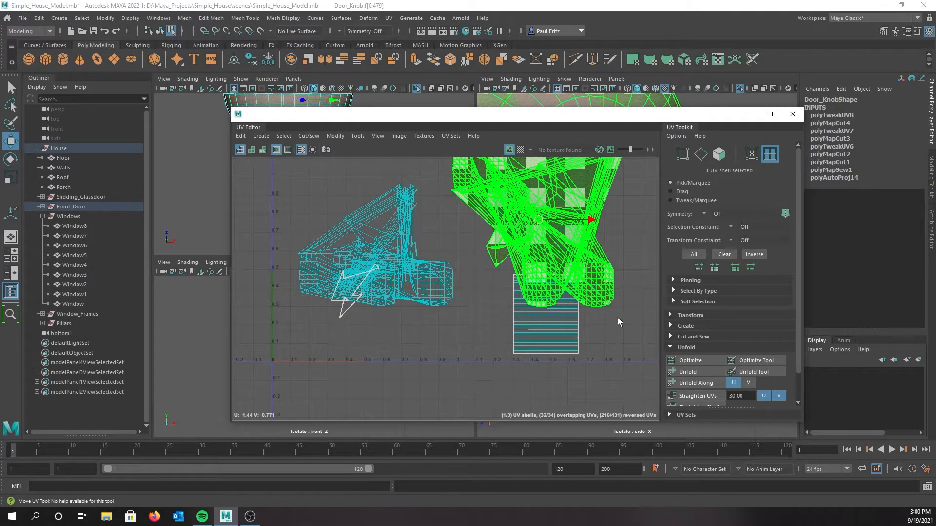
pyautogui.click(710, 372)
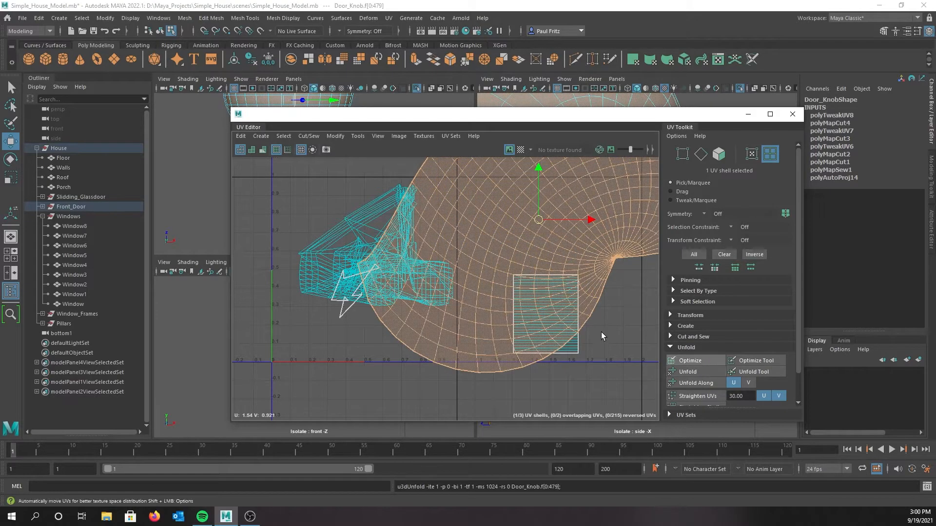
# Step: Place the unfolded sphere shell in the empty UV space on the negative-U side of the 0–1 tile
pyautogui.scroll(-3, 513, 299)
pyautogui.scroll(-2, 513, 300)
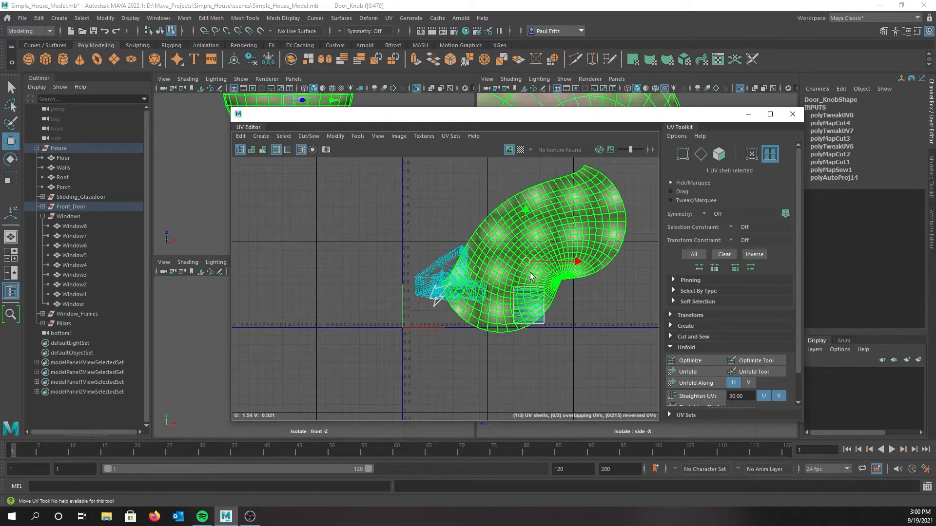
pyautogui.moveTo(522, 262); pyautogui.dragTo(320, 261)
pyautogui.scroll(1, 317, 276)
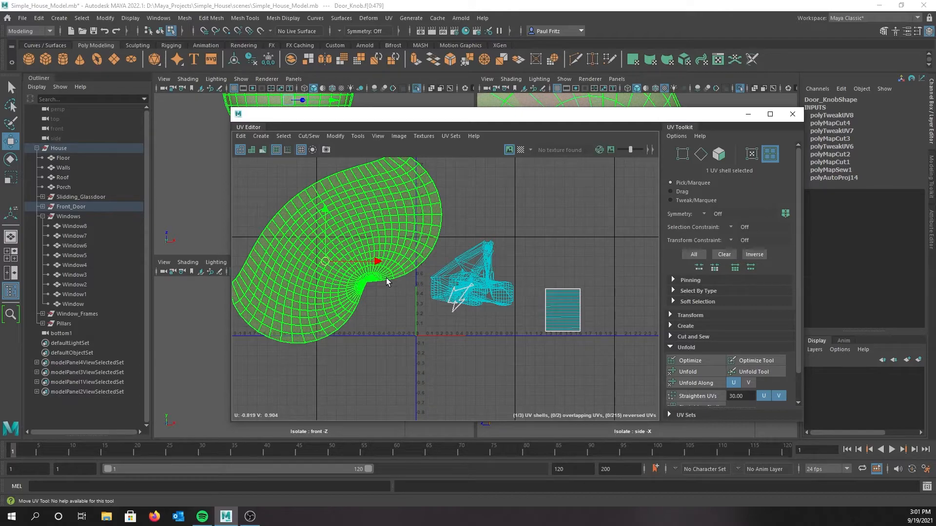
# Step: Select a single edge at the back sphere's outer pole and examine its place on the door knob in perspective
pyautogui.moveTo(549, 118); pyautogui.dragTo(128, 112)
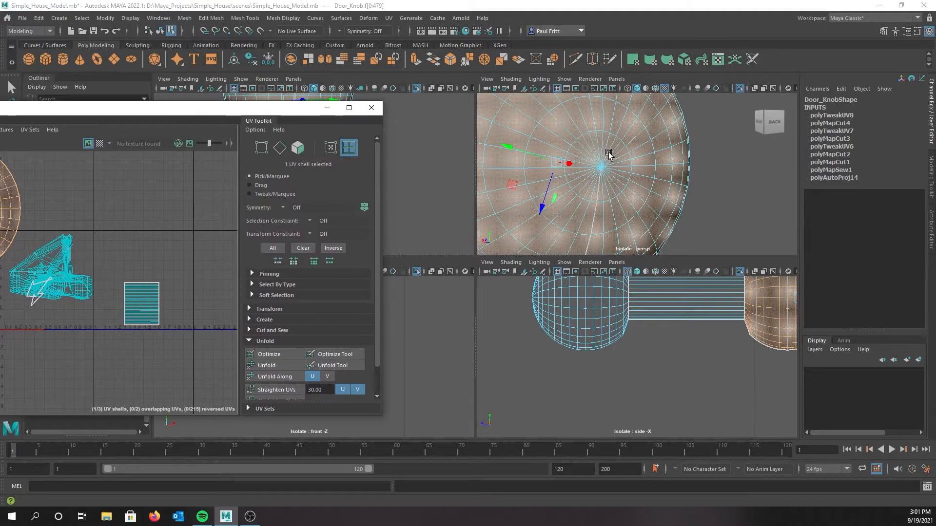
pyautogui.moveTo(608, 151); pyautogui.dragTo(598, 146, button='right')
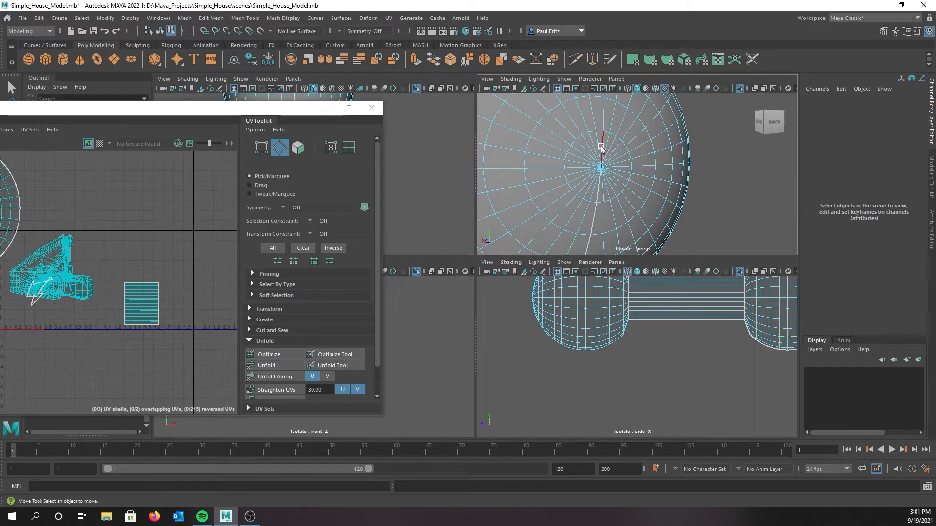
pyautogui.click(601, 145)
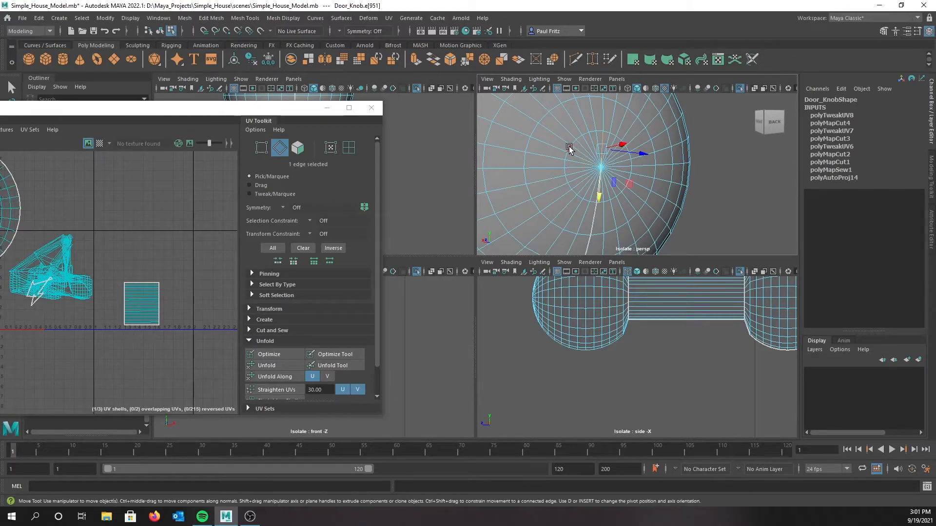
pyautogui.scroll(5, 571, 149)
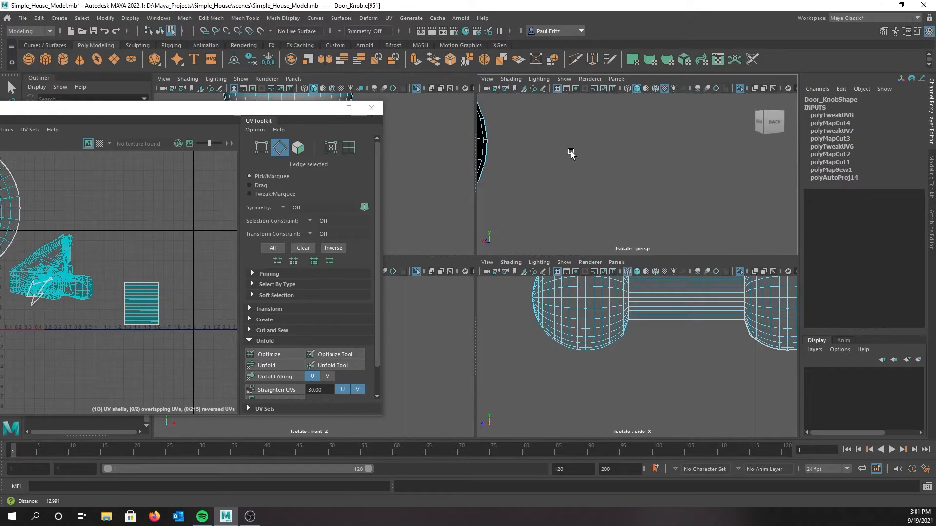
pyautogui.scroll(-6, 571, 150)
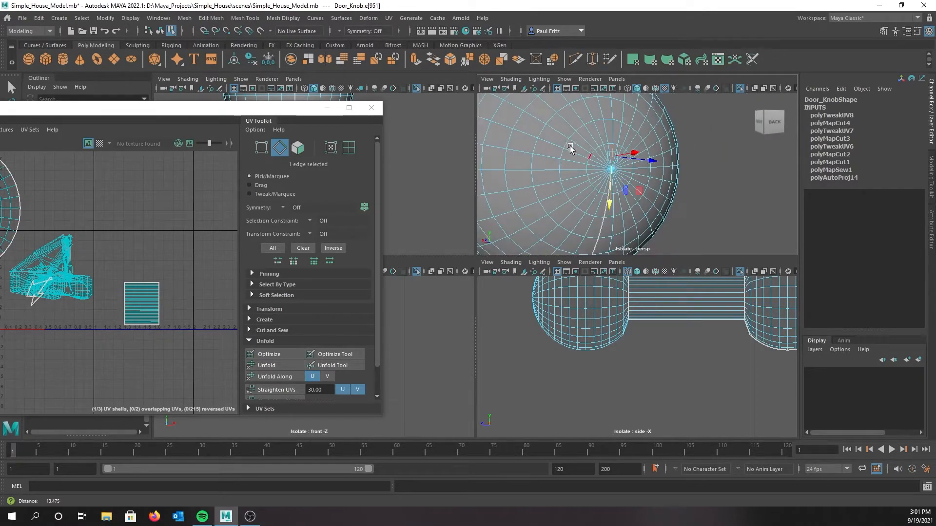
pyautogui.scroll(-2, 570, 145)
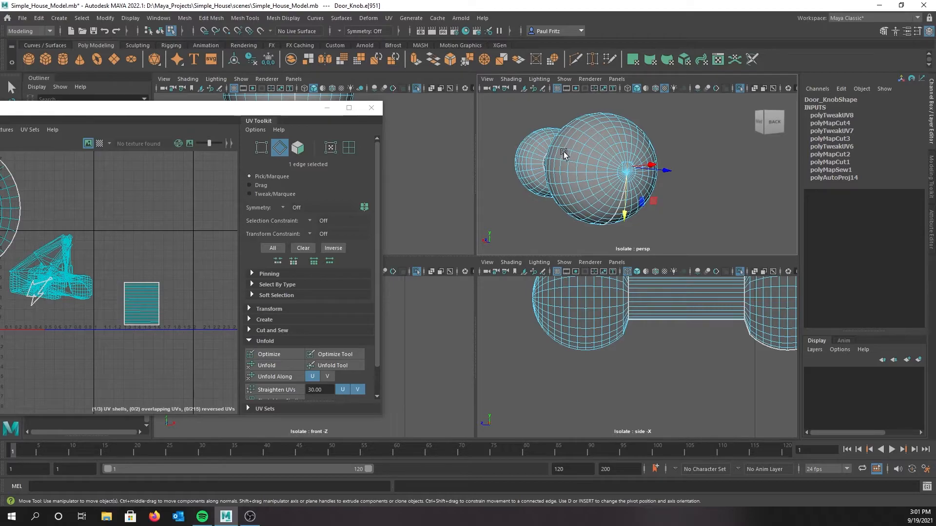
pyautogui.scroll(5, 568, 157)
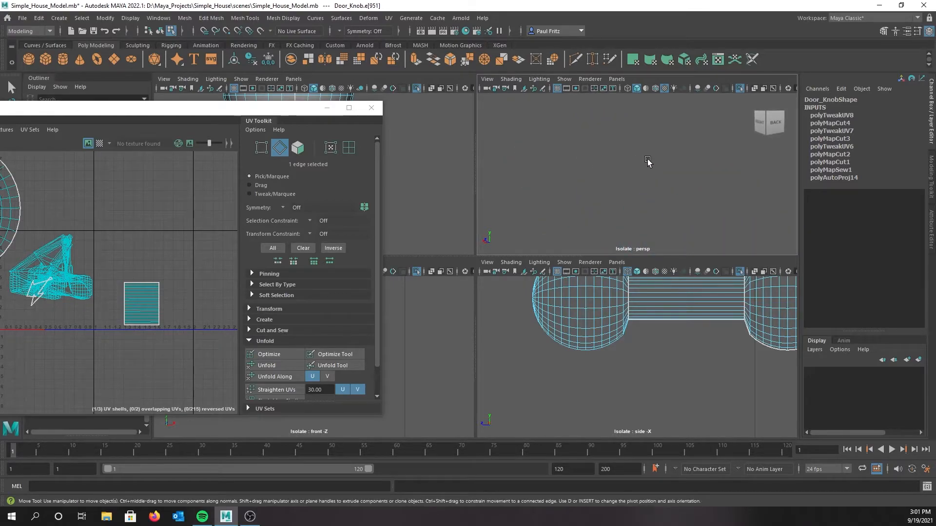
pyautogui.press('f')
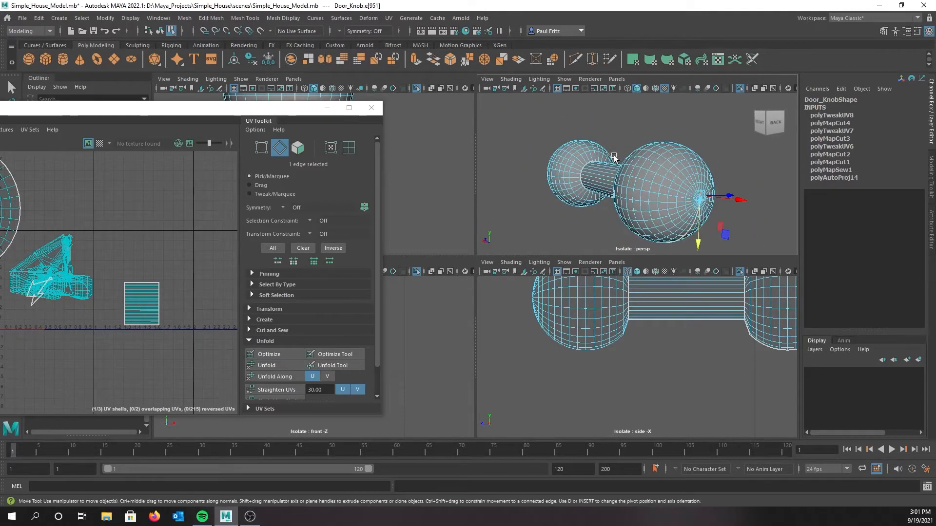
# Step: Move the UV editor aside and change the bottom view to the top orthographic view, framed on the back sphere
pyautogui.moveTo(285, 108); pyautogui.dragTo(1, 118)
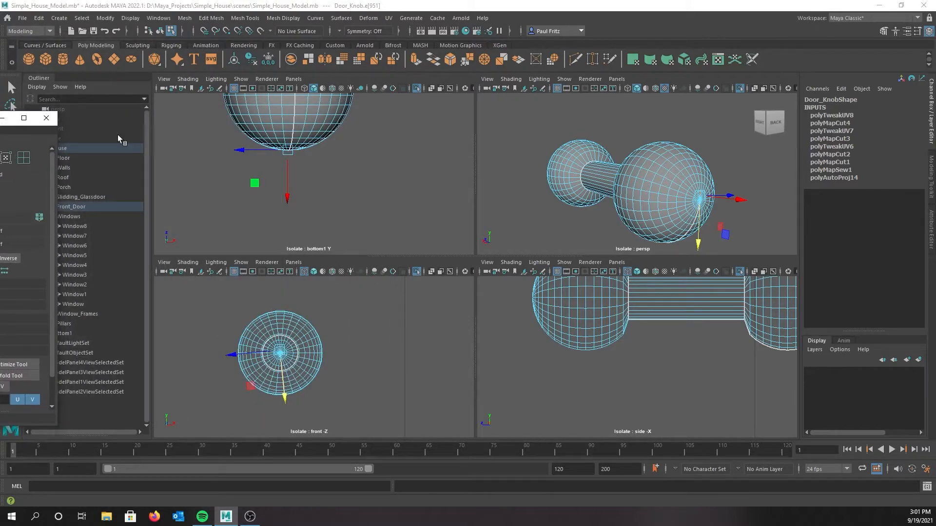
pyautogui.click(293, 79)
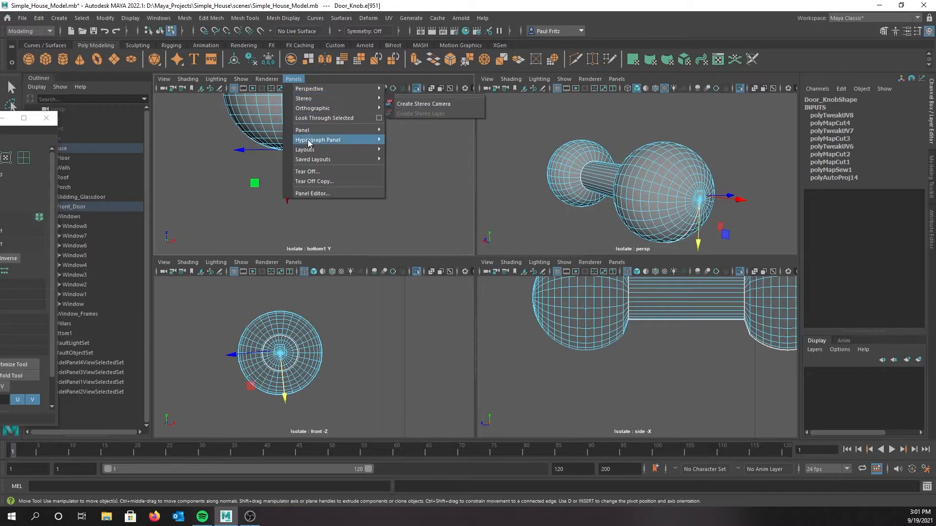
pyautogui.moveTo(323, 110)
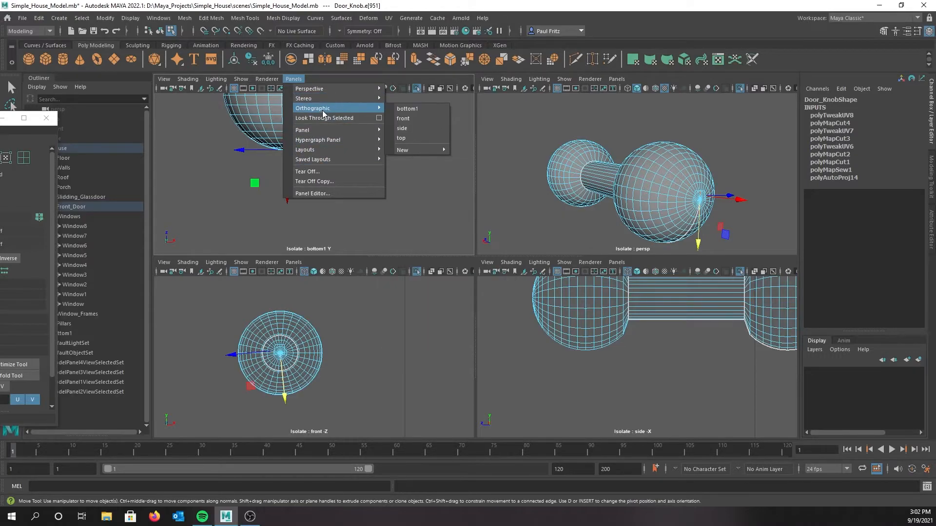
pyautogui.click(401, 138)
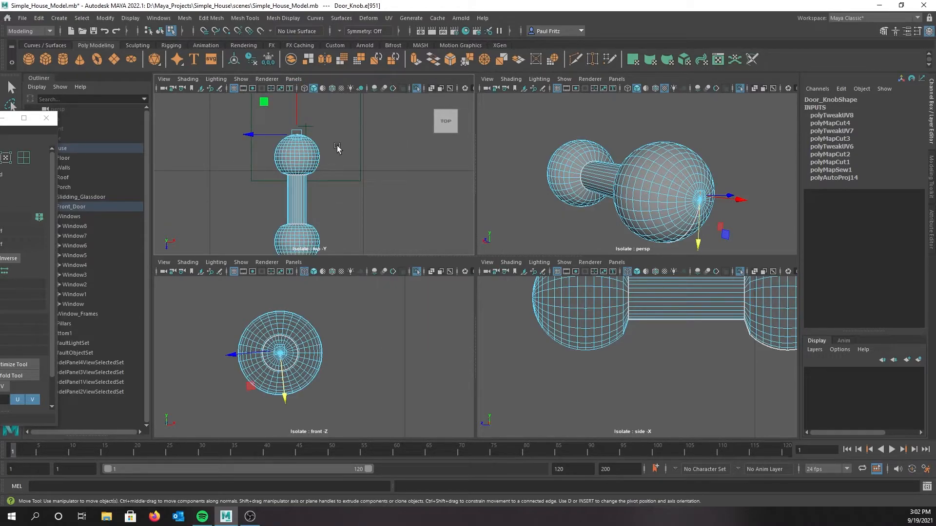
pyautogui.scroll(1, 340, 140)
pyautogui.scroll(2, 339, 140)
pyautogui.keyDown('alt'); pyautogui.moveTo(342, 130); pyautogui.dragTo(357, 170, button='middle'); pyautogui.keyUp('alt')
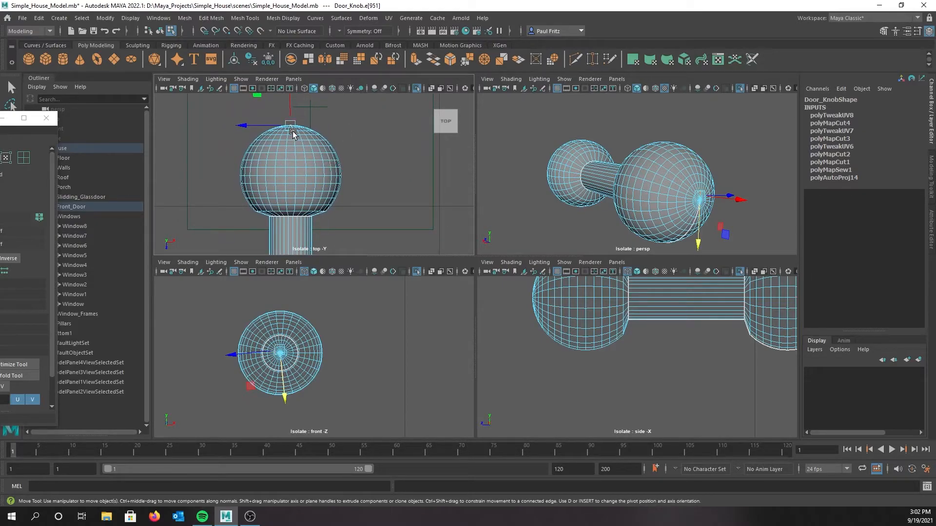
# Step: Try to extend the selection from the outer pole edge over the back sphere's upper side to the shaft
pyautogui.click(296, 216)
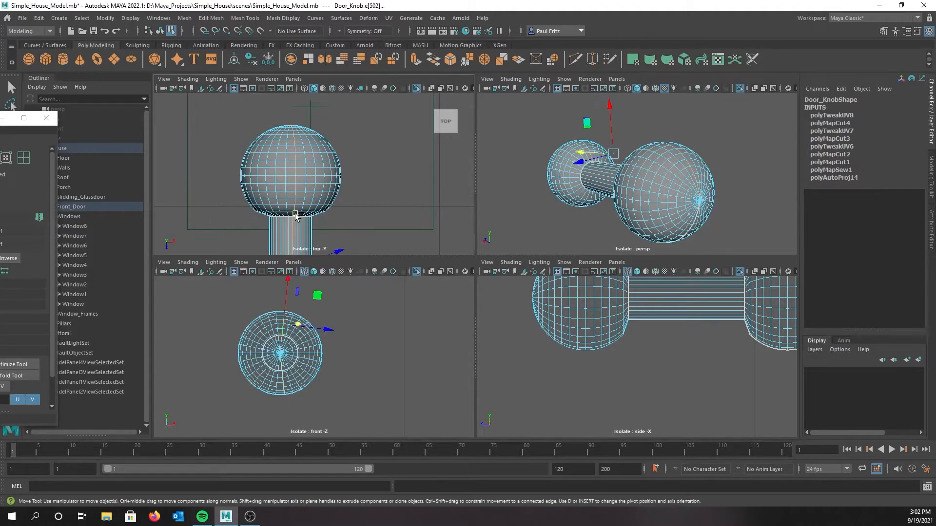
pyautogui.hotkey('ctrl', 'z')
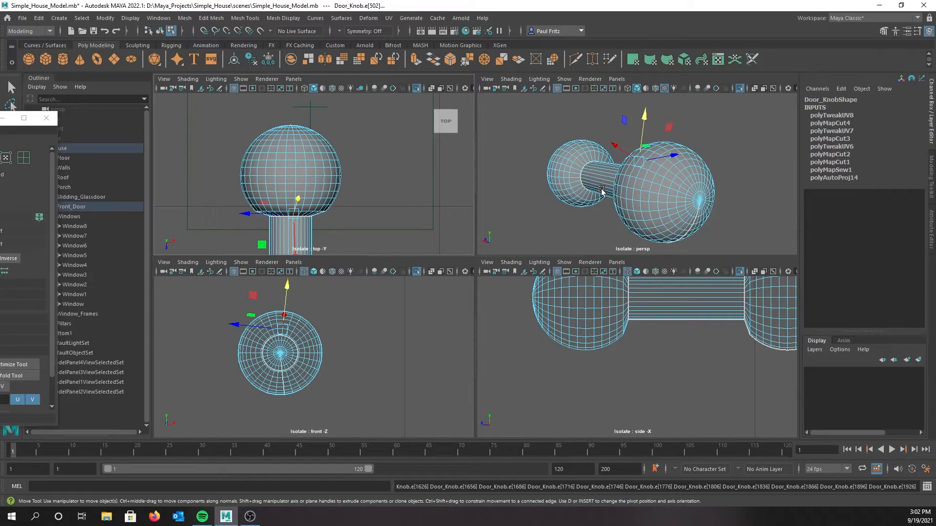
pyautogui.keyDown('alt'); pyautogui.moveTo(610, 182); pyautogui.dragTo(603, 181, button='middle'); pyautogui.keyUp('alt')
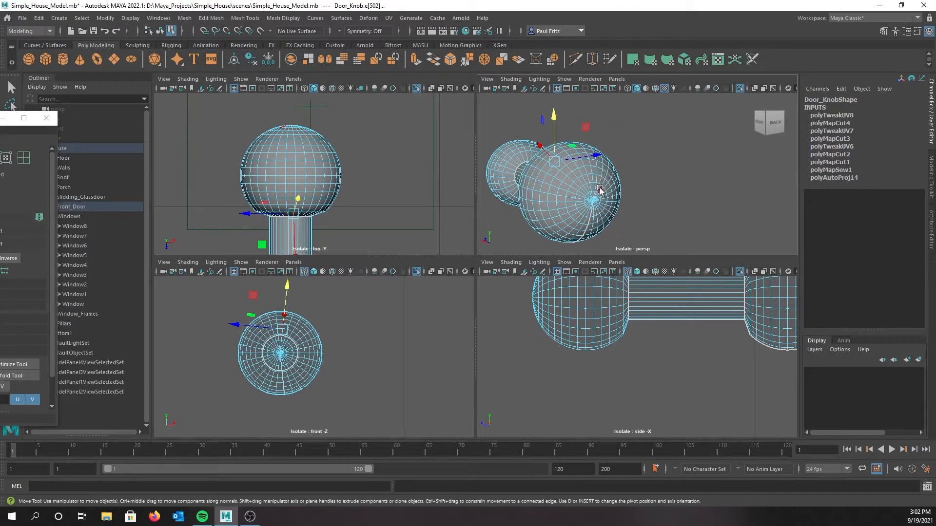
pyautogui.moveTo(607, 189)
pyautogui.keyDown('shift'); pyautogui.mouseDown(button='right')
pyautogui.moveTo(616, 191)
pyautogui.moveTo(607, 190)
pyautogui.mouseUp(button='right'); pyautogui.keyUp('shift')
pyautogui.scroll(5, 606, 185)
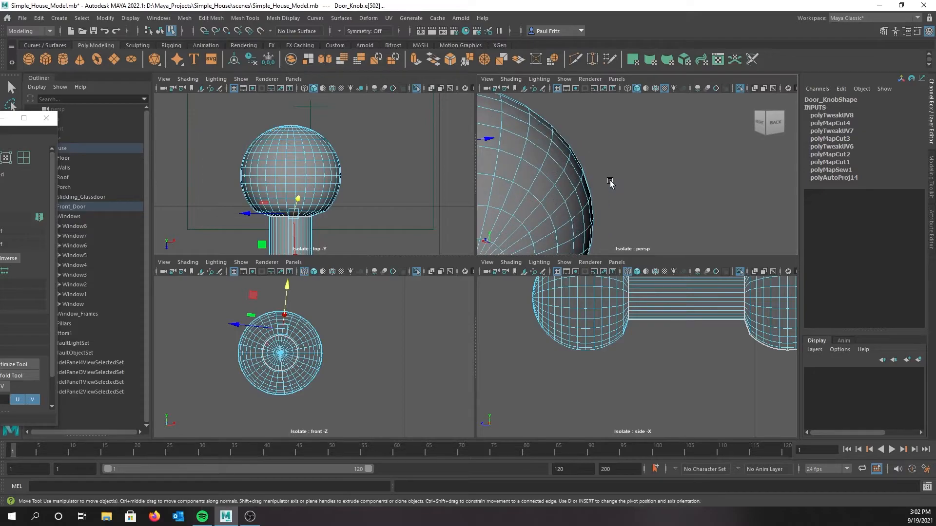
pyautogui.keyDown('alt'); pyautogui.moveTo(610, 183); pyautogui.dragTo(611, 178); pyautogui.keyUp('alt')
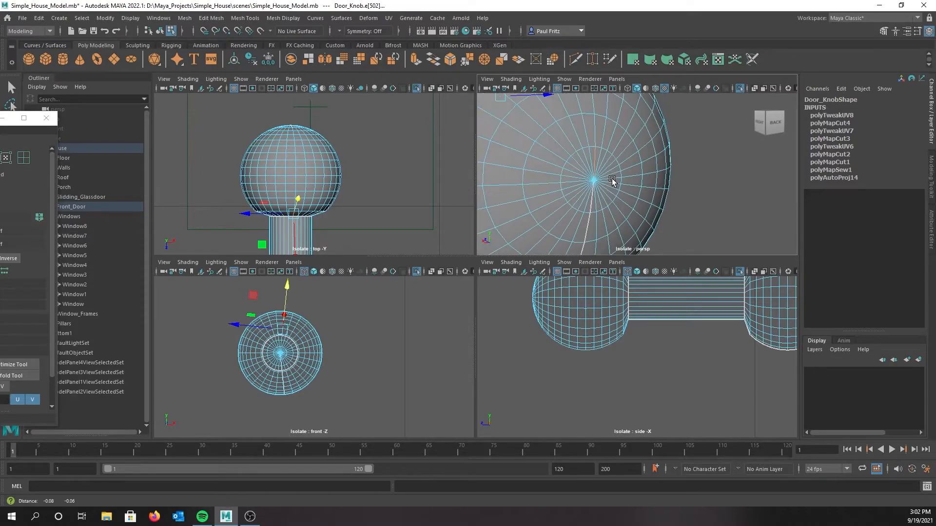
# Step: Reselect the single edge at the back sphere's outer pole and frame the sphere's junction with the shaft from above
pyautogui.click(595, 156)
pyautogui.moveTo(597, 155); pyautogui.dragTo(599, 152)
pyautogui.click(598, 153)
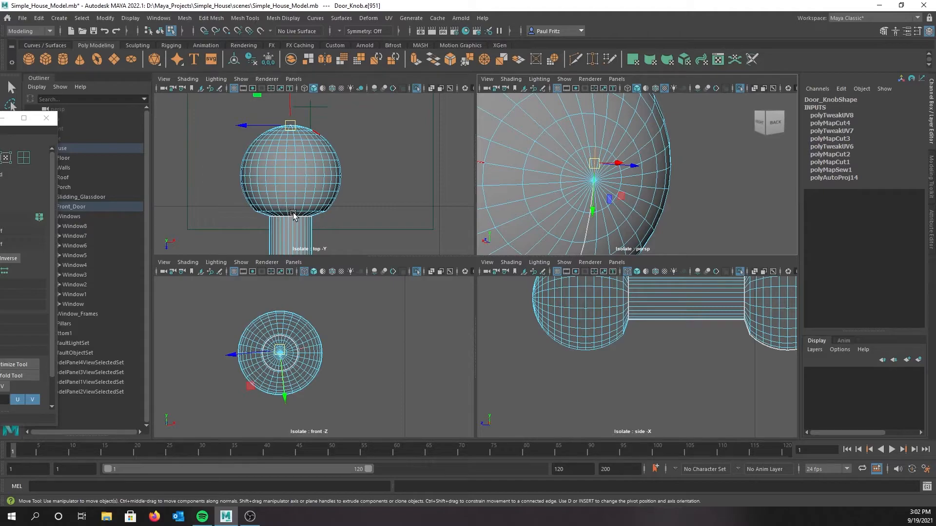
pyautogui.scroll(5, 307, 112)
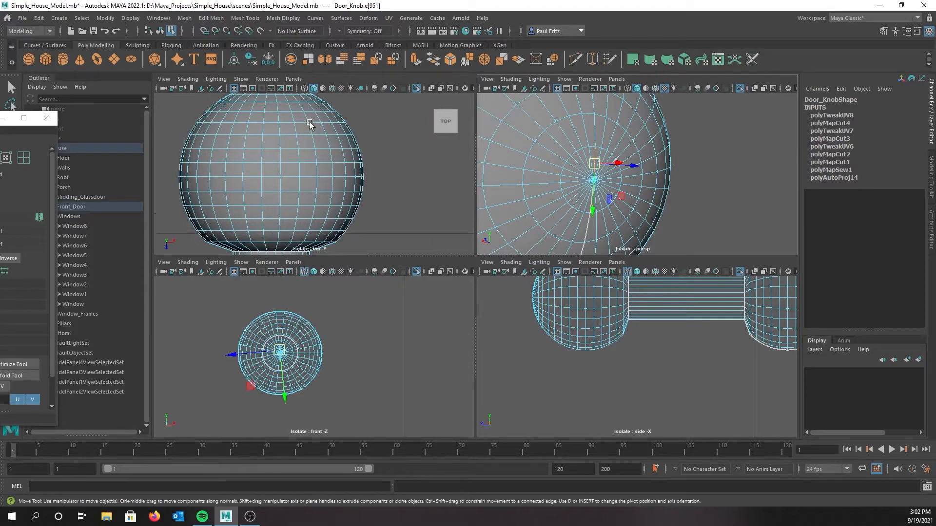
pyautogui.keyDown('alt'); pyautogui.moveTo(385, 128); pyautogui.dragTo(391, 179, button='middle'); pyautogui.keyUp('alt')
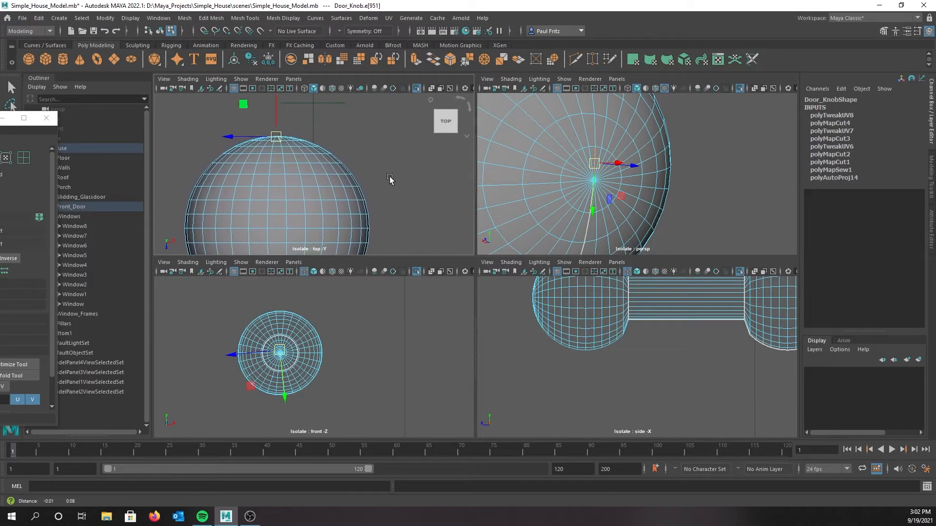
pyautogui.scroll(2, 345, 148)
pyautogui.scroll(1, 345, 148)
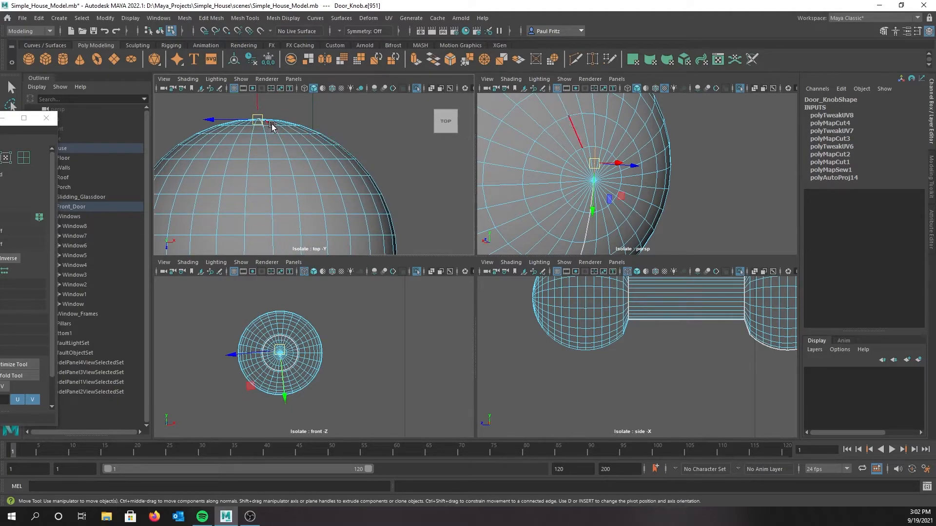
pyautogui.keyDown('alt'); pyautogui.moveTo(314, 112); pyautogui.dragTo(346, 96, button='middle'); pyautogui.keyUp('alt')
pyautogui.keyDown('alt'); pyautogui.moveTo(320, 181); pyautogui.dragTo(316, 128, button='middle'); pyautogui.keyUp('alt')
pyautogui.scroll(-12, 315, 141)
pyautogui.scroll(1, 313, 155)
pyautogui.scroll(10, 316, 156)
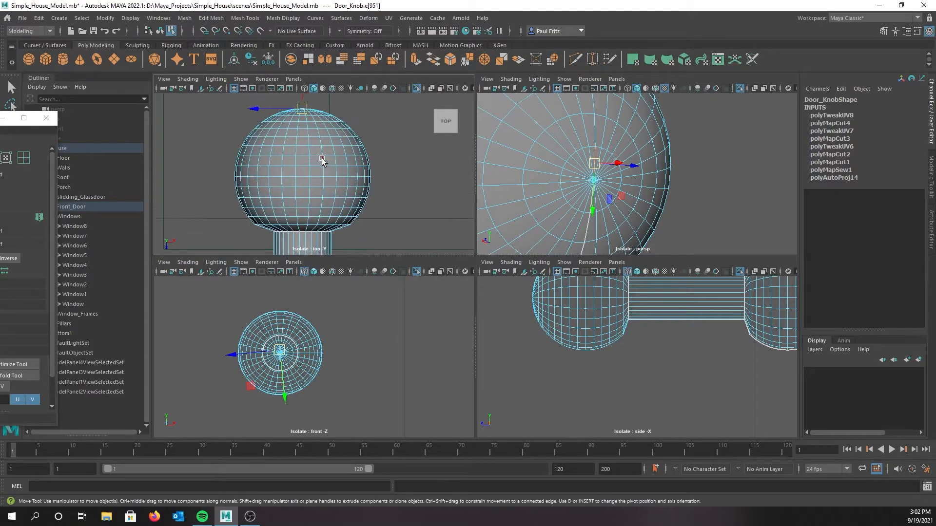
pyautogui.keyDown('alt'); pyautogui.moveTo(322, 178); pyautogui.dragTo(323, 127, button='middle'); pyautogui.keyUp('alt')
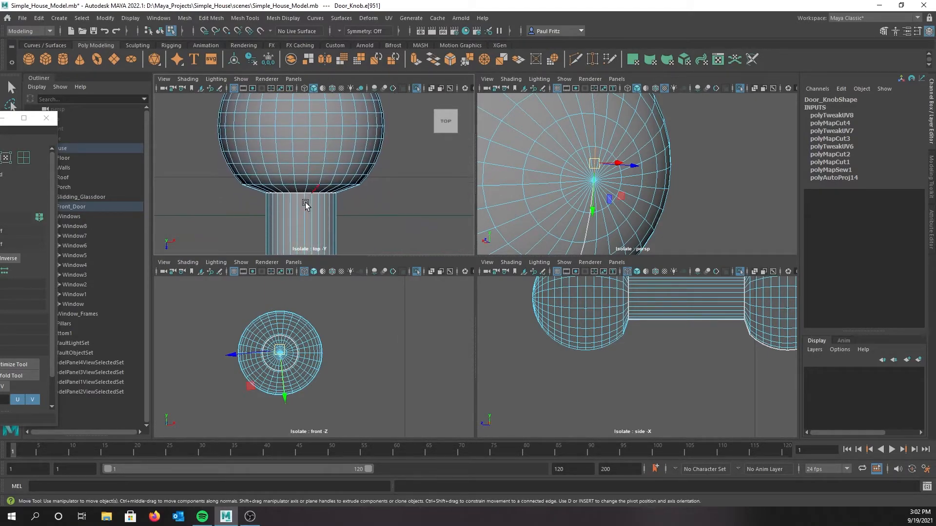
# Step: Try to select the edge run from the pole edge to the back sphere's inner rim beside the shaft
pyautogui.doubleClick(307, 190)
pyautogui.hotkey('ctrl', 'z')
pyautogui.press('q')
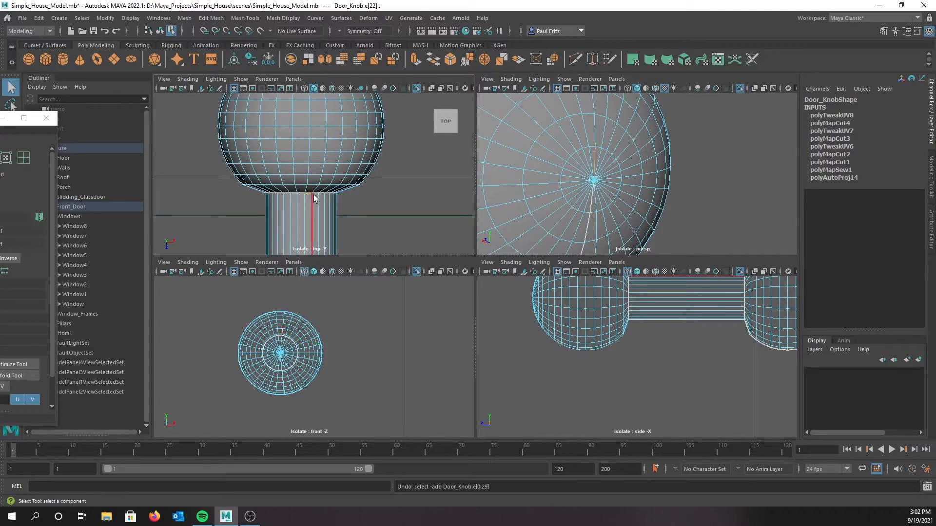
pyautogui.hotkey('ctrl', 'z')
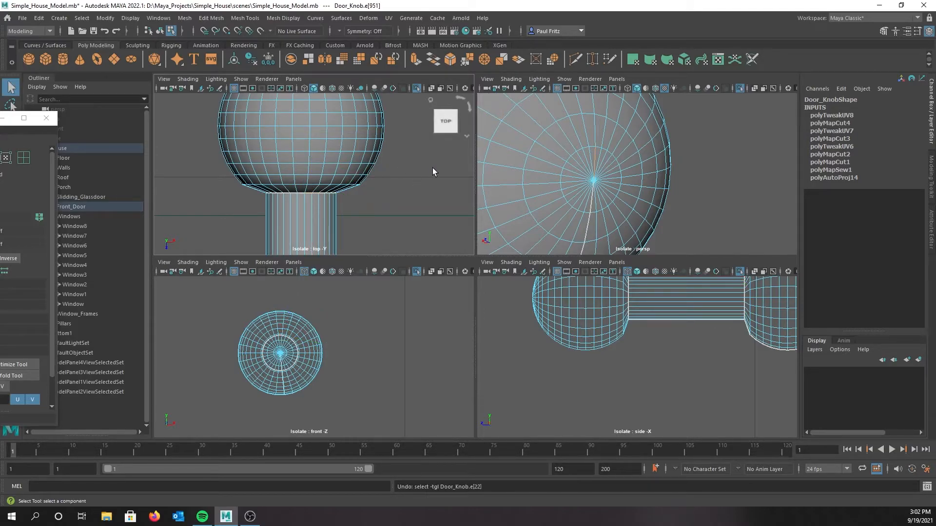
pyautogui.click(595, 157)
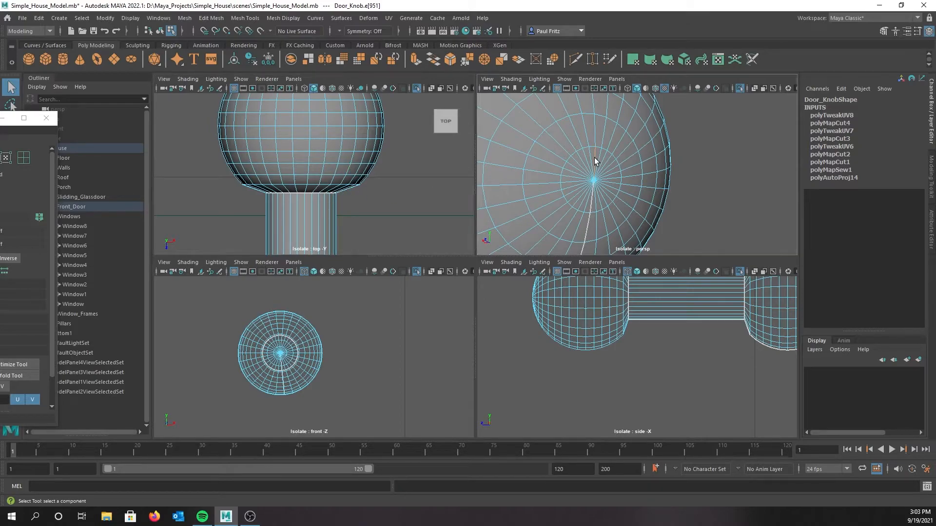
pyautogui.doubleClick(307, 189)
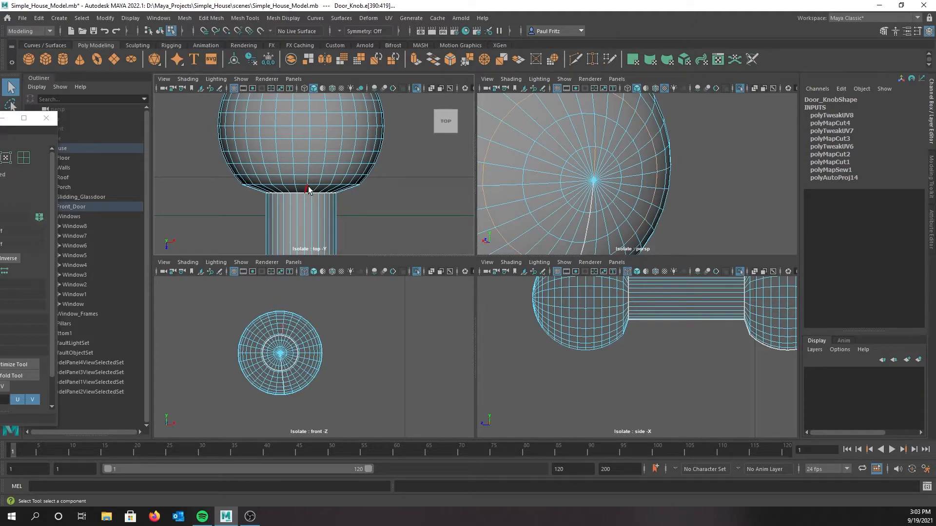
pyautogui.hotkey('ctrl', 'z')
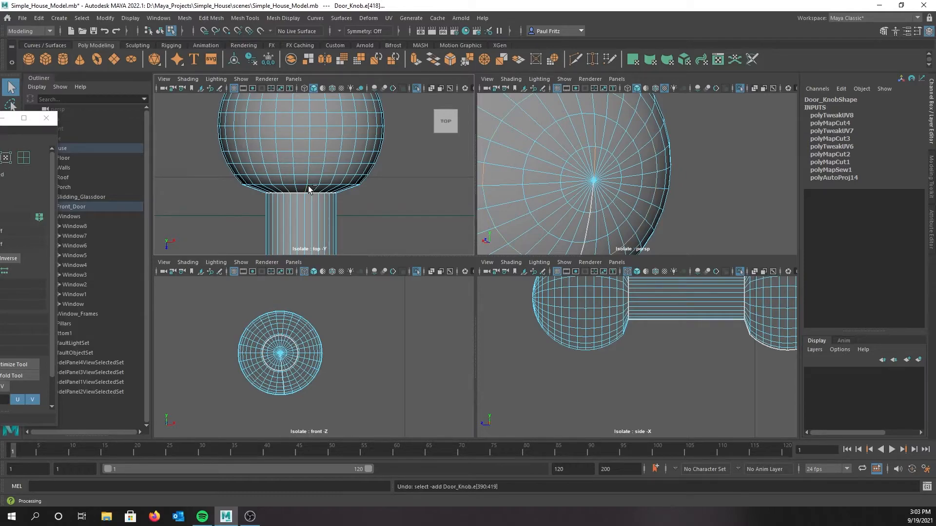
# Step: Clear the selection and retry the edge path from the outer pole to the inner rim, undoing the resulting selection
pyautogui.click(707, 154)
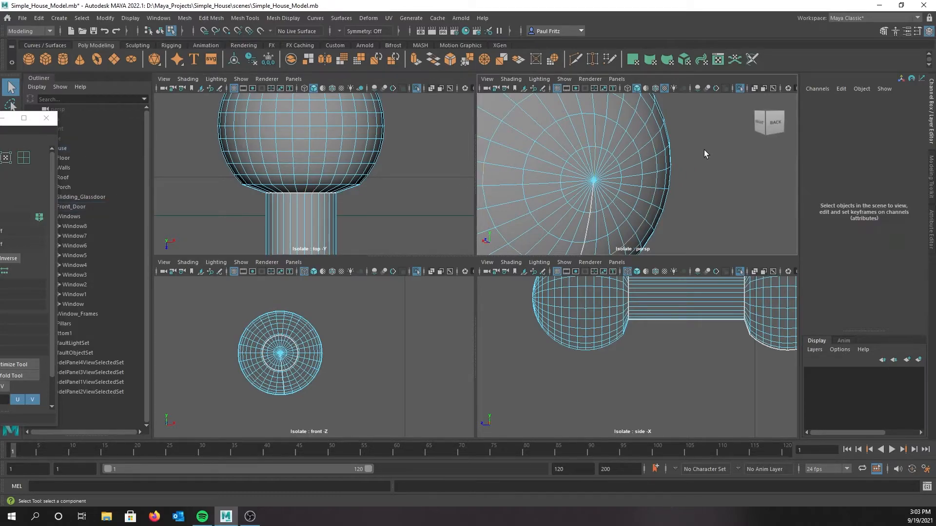
pyautogui.click(594, 155)
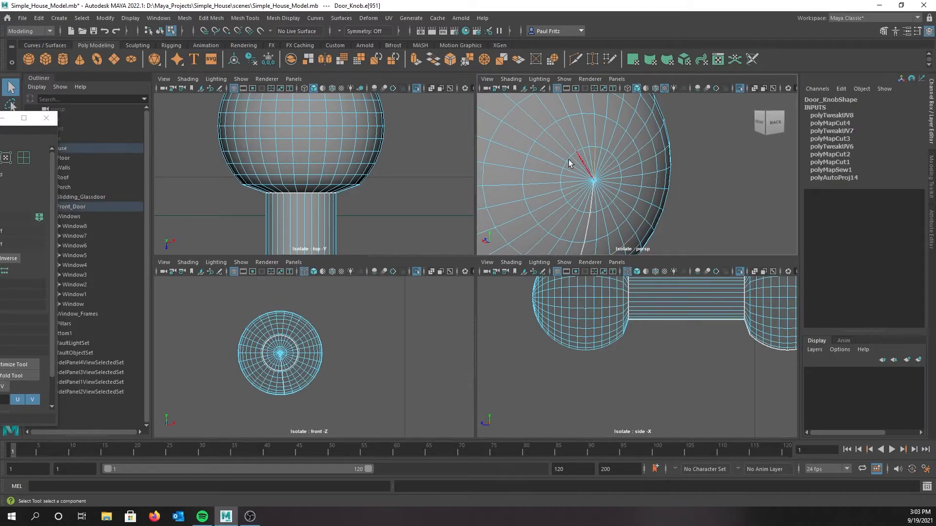
pyautogui.click(308, 189)
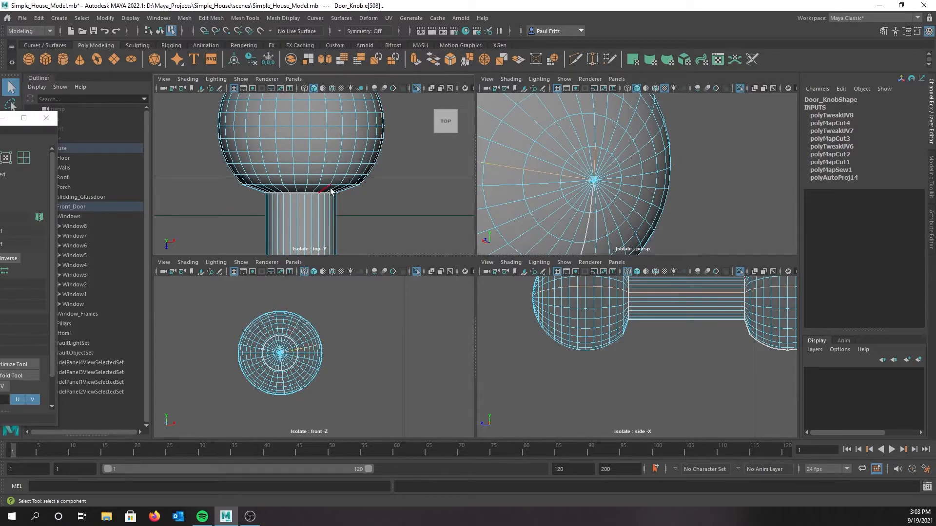
pyautogui.doubleClick(368, 174)
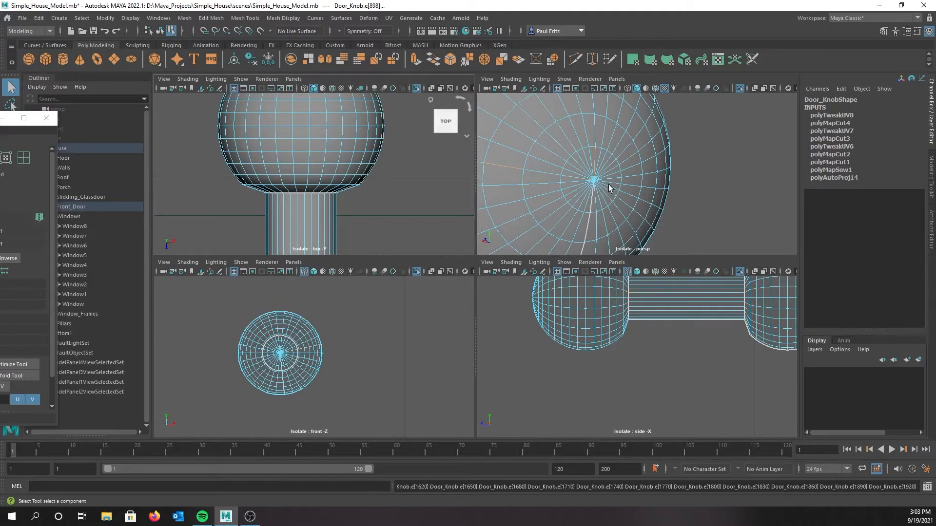
pyautogui.hotkey('ctrl', 'z')
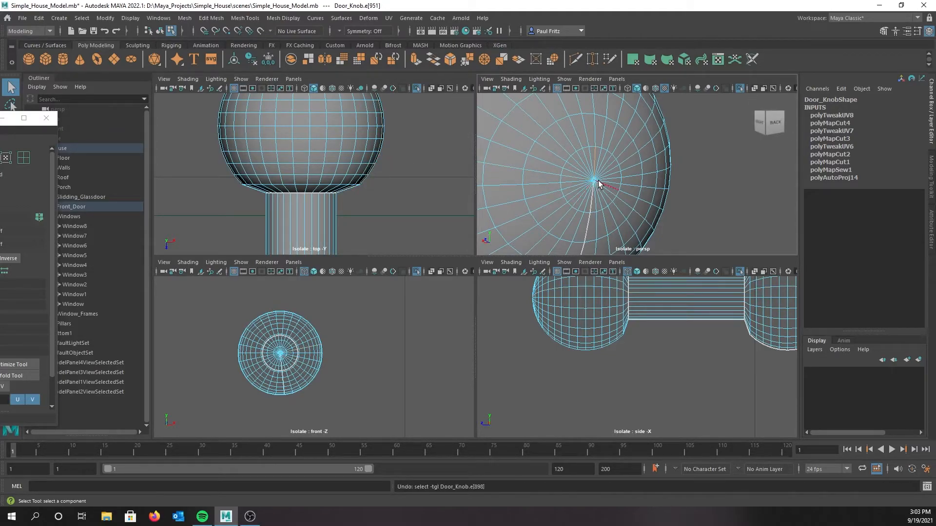
pyautogui.hotkey('ctrl', 'z')
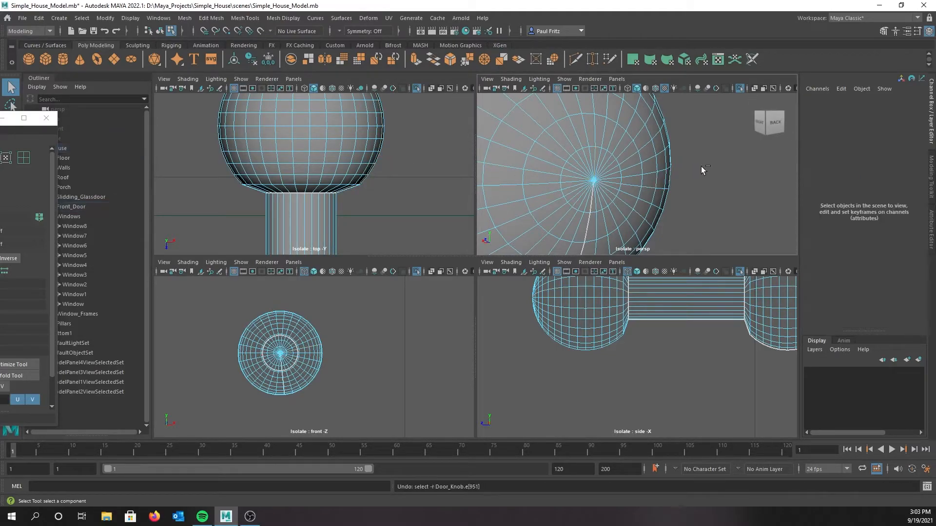
# Step: Select the back sphere's upper pole edge again and extend the edge selection toward the shaft
pyautogui.click(594, 159)
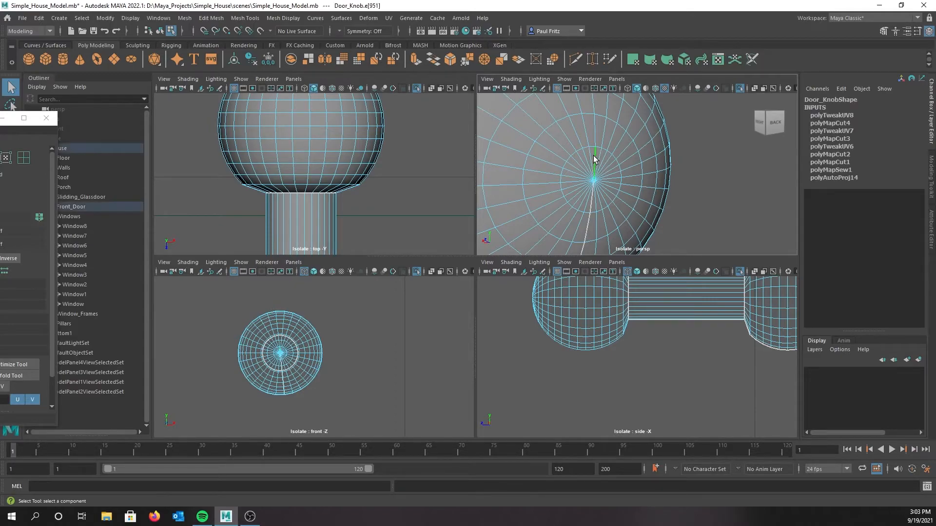
pyautogui.click(309, 183)
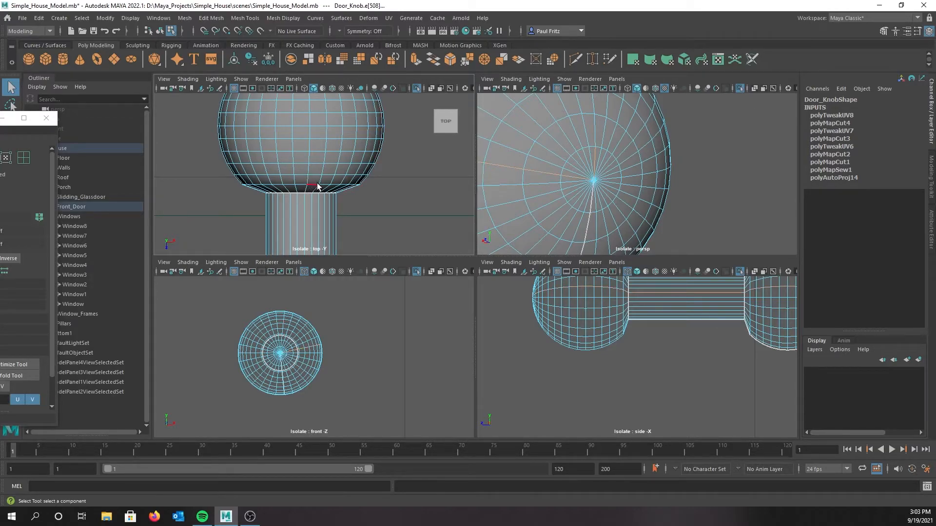
pyautogui.click(602, 185)
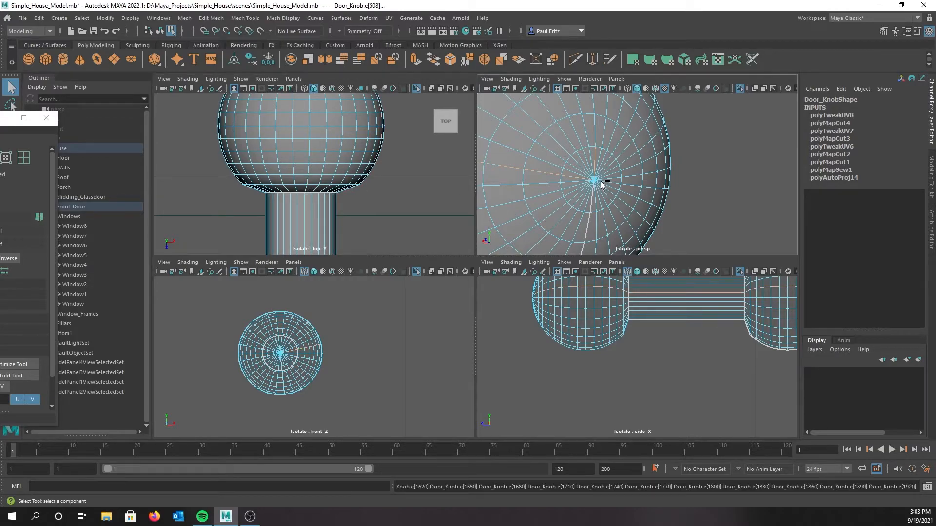
pyautogui.click(630, 176)
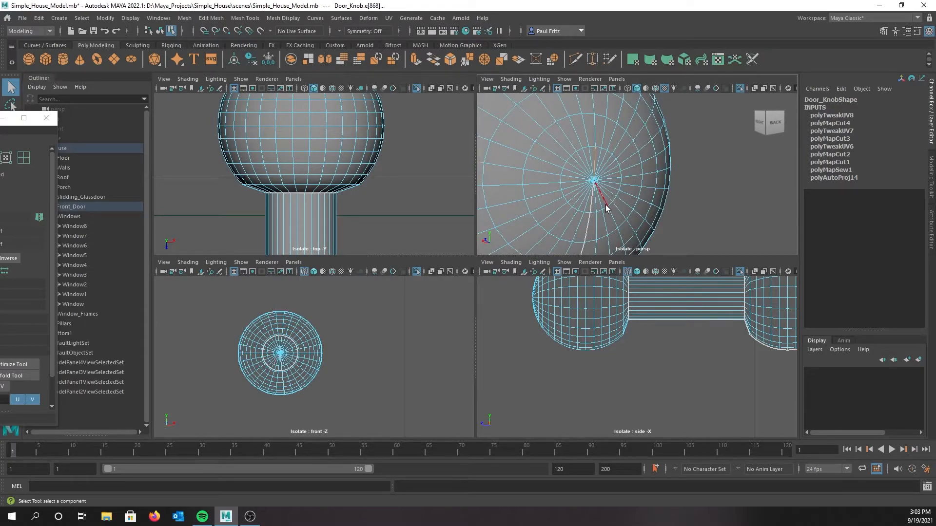
# Step: Set the perspective view to wireframe display and examine the edge rings where the shaft meets the two spheres
pyautogui.keyDown('alt'); pyautogui.moveTo(604, 171); pyautogui.dragTo(606, 171, button='middle'); pyautogui.keyUp('alt')
pyautogui.scroll(4, 606, 170)
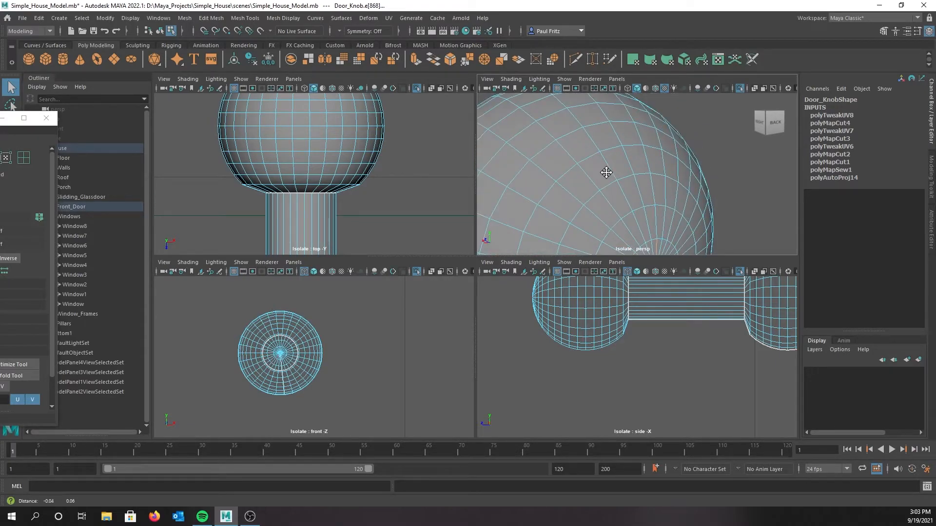
pyautogui.press('4')
pyautogui.click(593, 166)
pyautogui.scroll(-2, 580, 169)
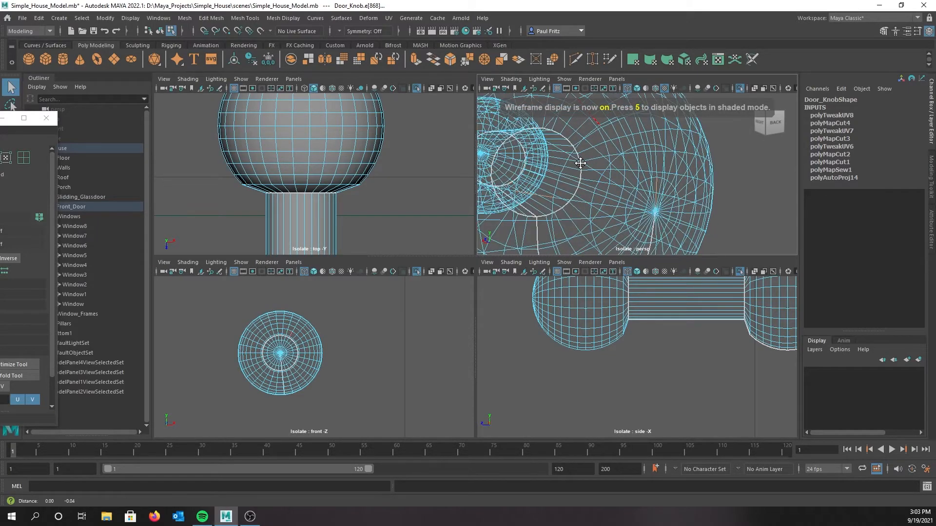
pyautogui.keyDown('alt'); pyautogui.moveTo(536, 140); pyautogui.dragTo(587, 168, button='middle'); pyautogui.keyUp('alt')
pyautogui.scroll(3, 587, 168)
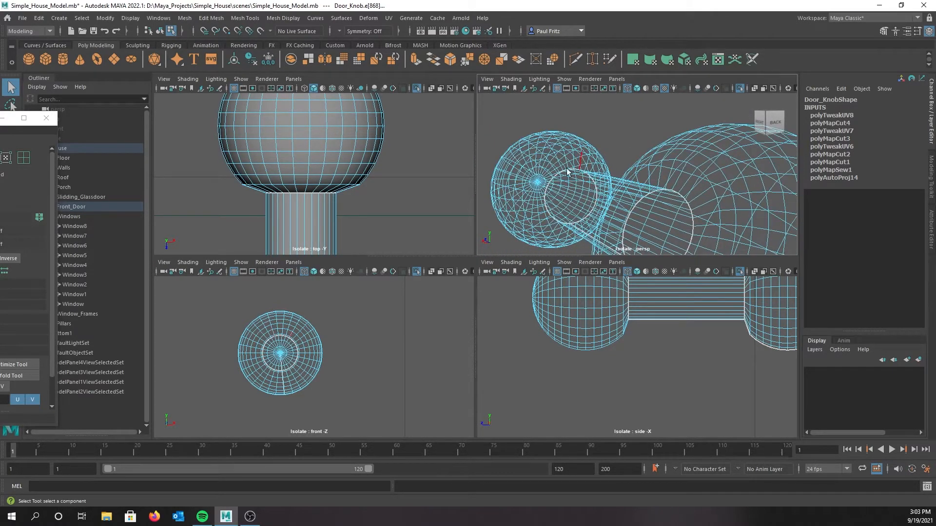
pyautogui.keyDown('alt'); pyautogui.moveTo(402, 160); pyautogui.dragTo(403, 224, button='middle'); pyautogui.keyUp('alt')
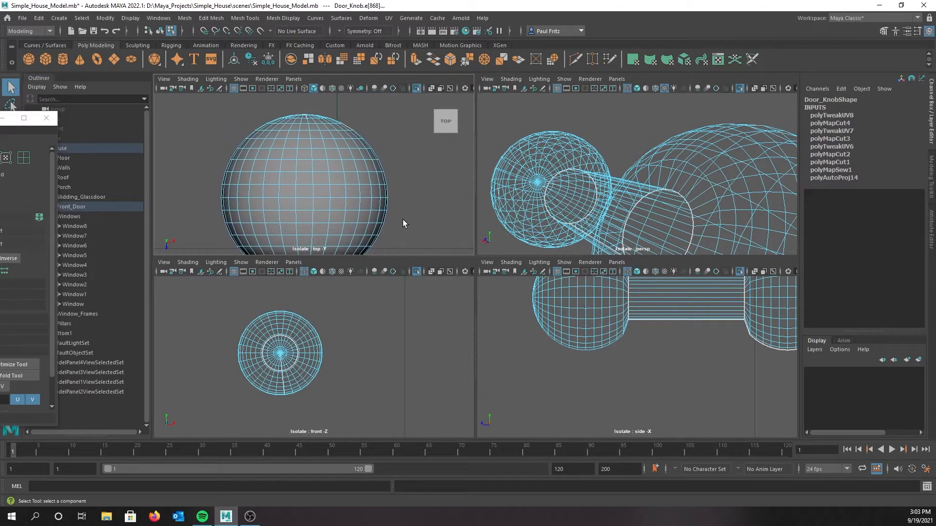
# Step: Set the top view to wireframe display and add the edges running from the back sphere's outer pole to the selection
pyautogui.press('4')
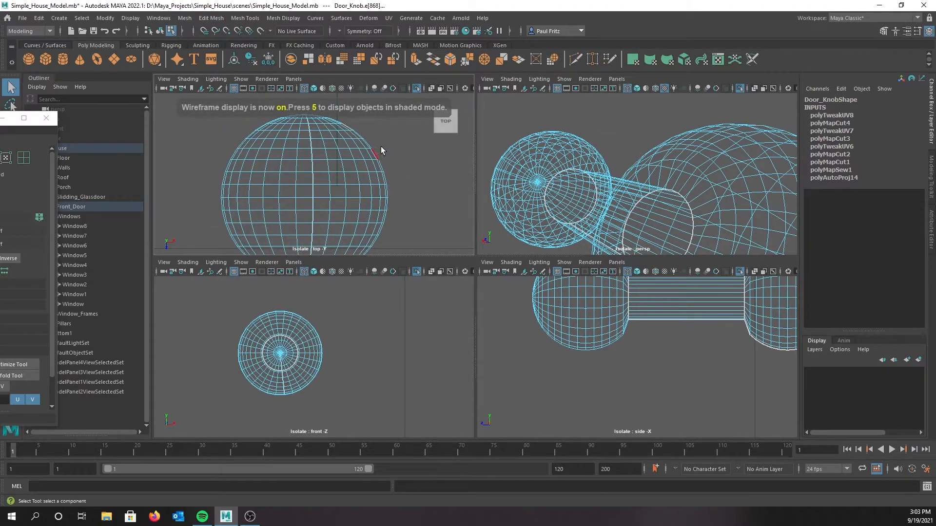
pyautogui.scroll(1, 382, 149)
pyautogui.scroll(2, 382, 149)
pyautogui.keyDown('alt'); pyautogui.moveTo(408, 134); pyautogui.dragTo(420, 214, button='middle'); pyautogui.keyUp('alt')
pyautogui.scroll(3, 326, 182)
pyautogui.scroll(4, 323, 177)
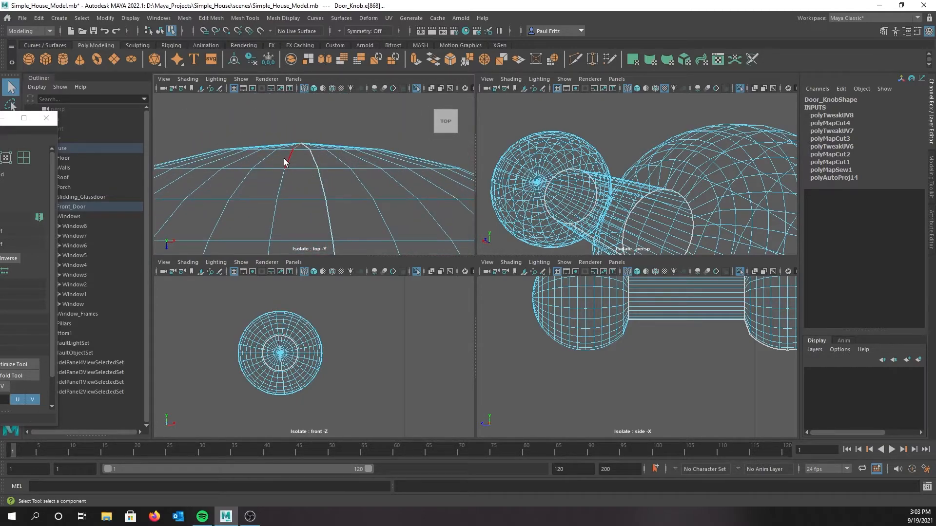
pyautogui.keyDown('shift'); pyautogui.click(288, 161); pyautogui.keyUp('shift')
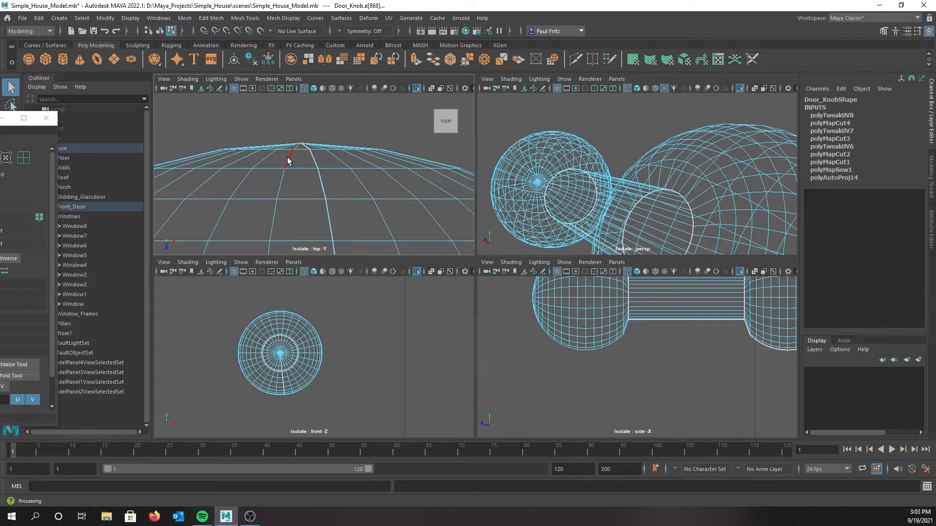
pyautogui.keyDown('shift'); pyautogui.click(282, 183); pyautogui.keyUp('shift')
# Step: Select the lengthwise run of edges across the back sphere from the shaft junction to its outer pole
pyautogui.scroll(-5, 274, 222)
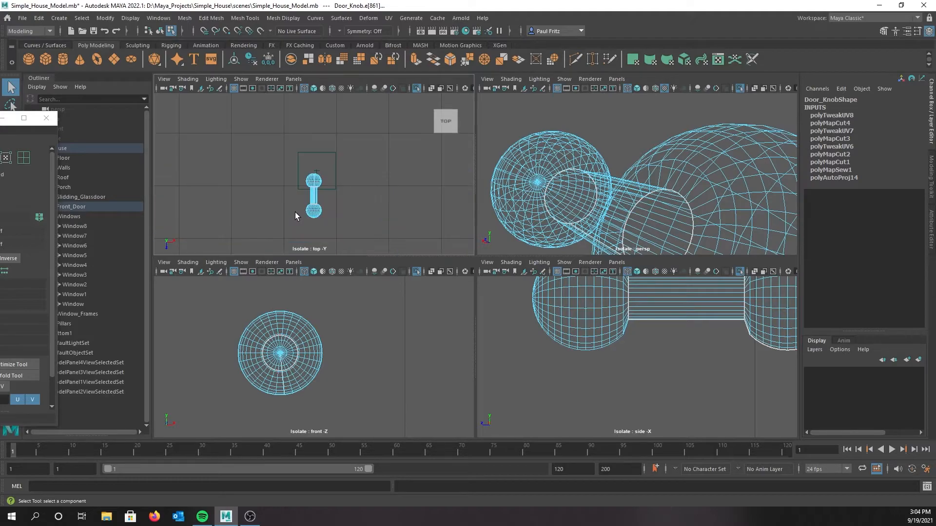
pyautogui.scroll(3, 314, 195)
pyautogui.scroll(4, 313, 194)
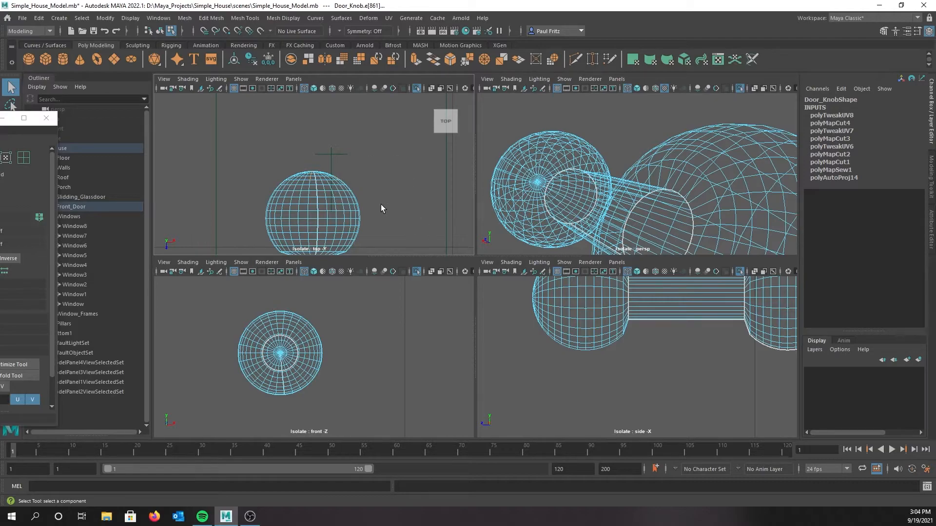
pyautogui.scroll(2, 339, 188)
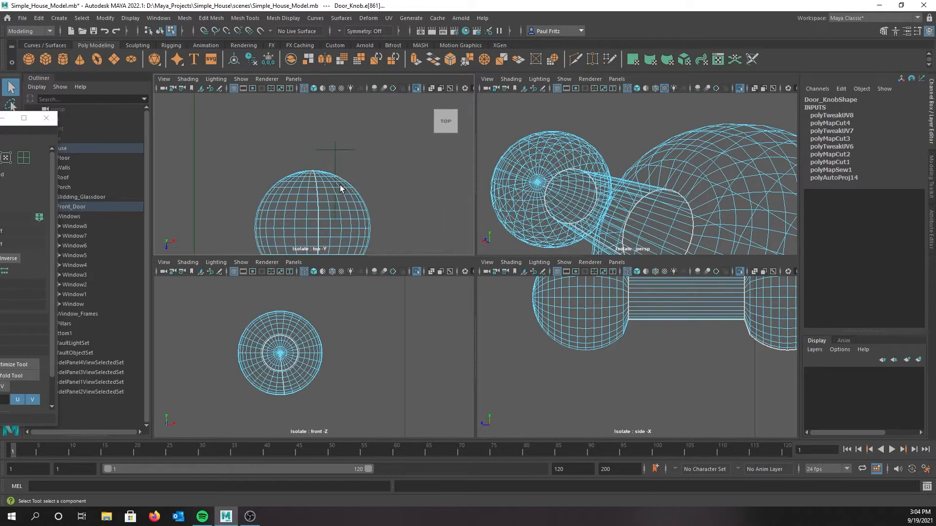
pyautogui.scroll(-6, 372, 188)
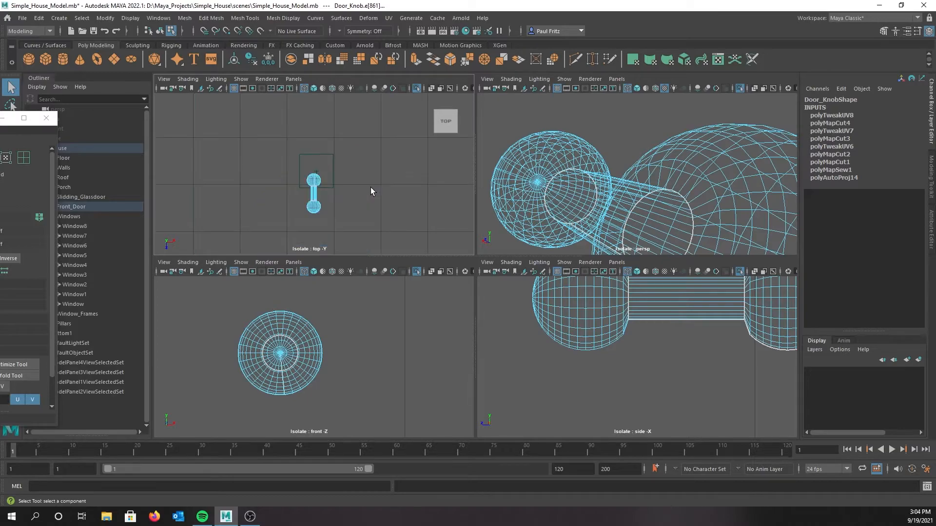
pyautogui.scroll(4, 347, 186)
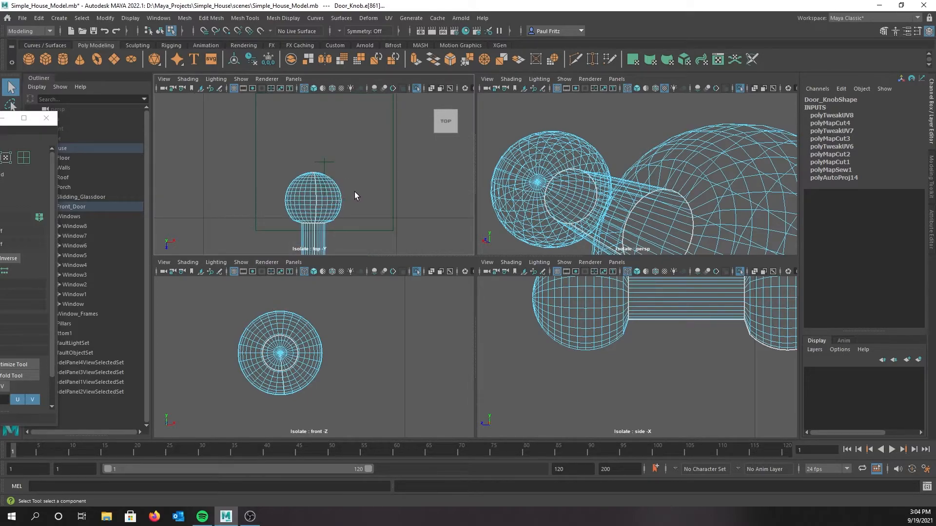
pyautogui.scroll(2, 355, 195)
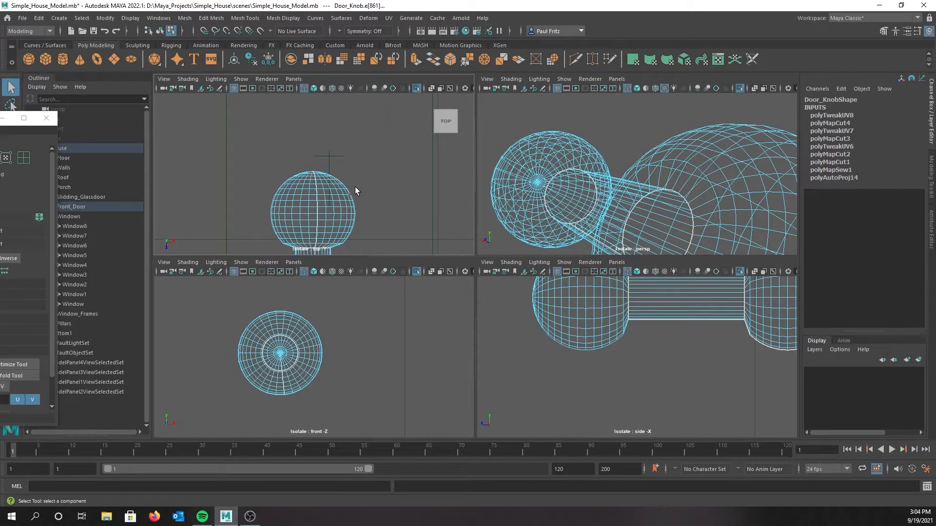
pyautogui.scroll(5, 355, 192)
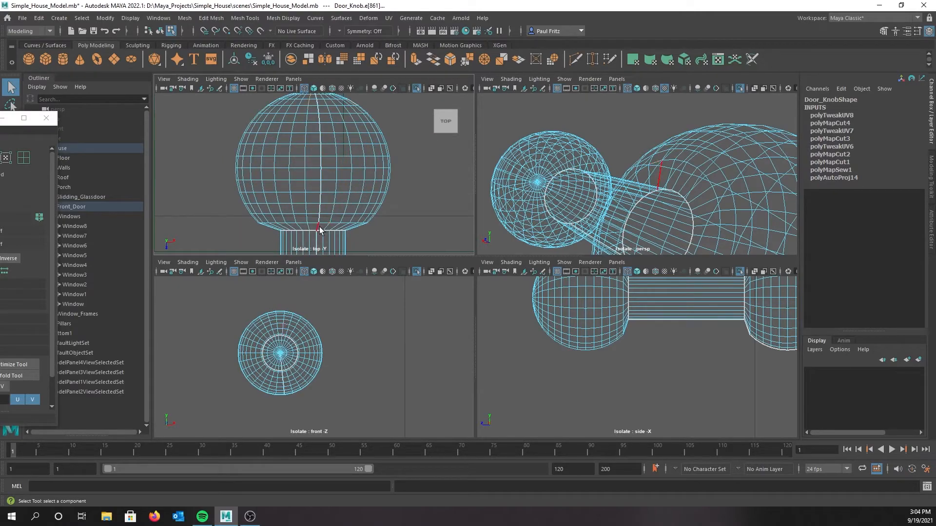
pyautogui.click(315, 239)
pyautogui.keyDown('shift'); pyautogui.click(319, 218); pyautogui.keyUp('shift')
pyautogui.keyDown('shift'); pyautogui.click(321, 209); pyautogui.keyUp('shift')
pyautogui.keyDown('shift'); pyautogui.click(320, 185); pyautogui.keyUp('shift')
pyautogui.keyDown('shift'); pyautogui.click(322, 173); pyautogui.keyUp('shift')
pyautogui.keyDown('shift'); pyautogui.click(322, 161); pyautogui.keyUp('shift')
pyautogui.keyDown('shift'); pyautogui.click(321, 149); pyautogui.keyUp('shift')
pyautogui.keyDown('shift'); pyautogui.click(321, 138); pyautogui.keyUp('shift')
pyautogui.keyDown('shift'); pyautogui.click(321, 125); pyautogui.keyUp('shift')
pyautogui.keyDown('shift'); pyautogui.click(320, 108); pyautogui.keyUp('shift')
# Step: Return the perspective view to shaded display and check the selected edge run around the back sphere's outer pole
pyautogui.press('alt')
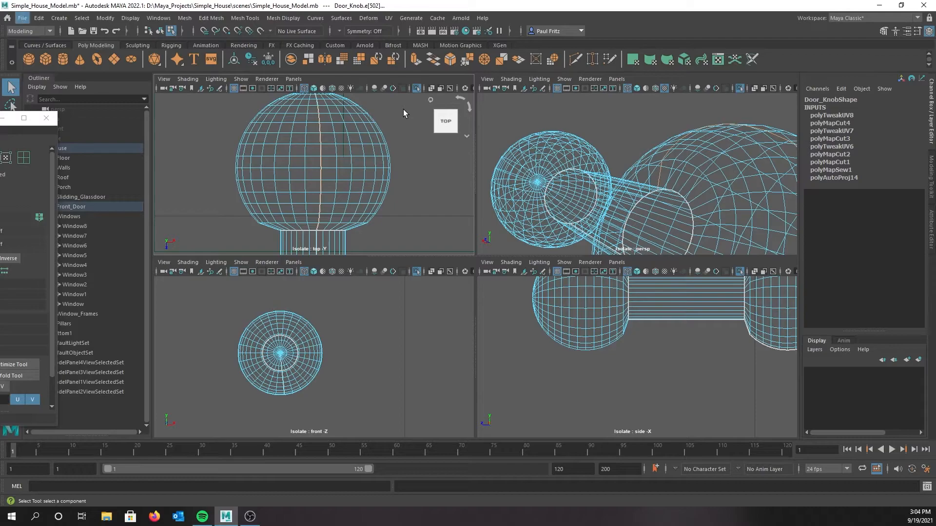
pyautogui.press('alt')
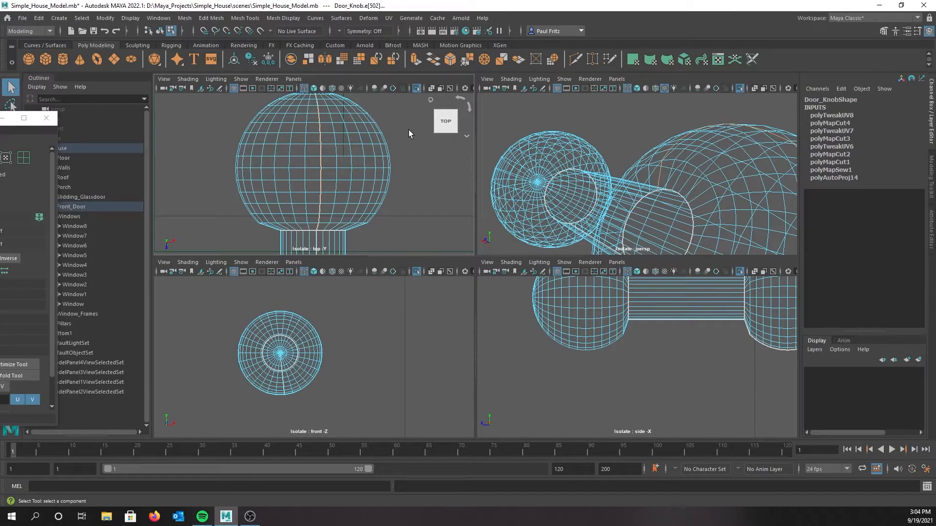
pyautogui.keyDown('alt'); pyautogui.moveTo(400, 120); pyautogui.dragTo(404, 182, button='middle'); pyautogui.keyUp('alt')
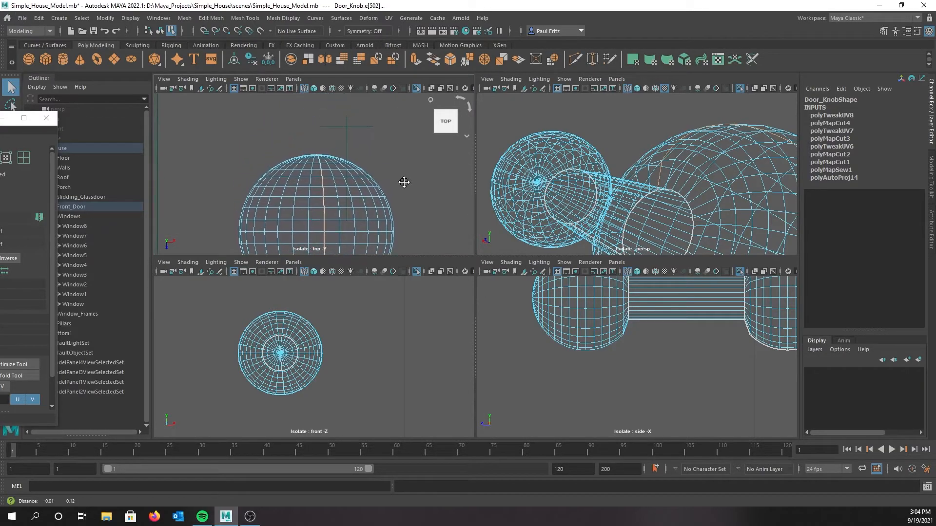
pyautogui.scroll(3, 349, 167)
pyautogui.scroll(1, 348, 169)
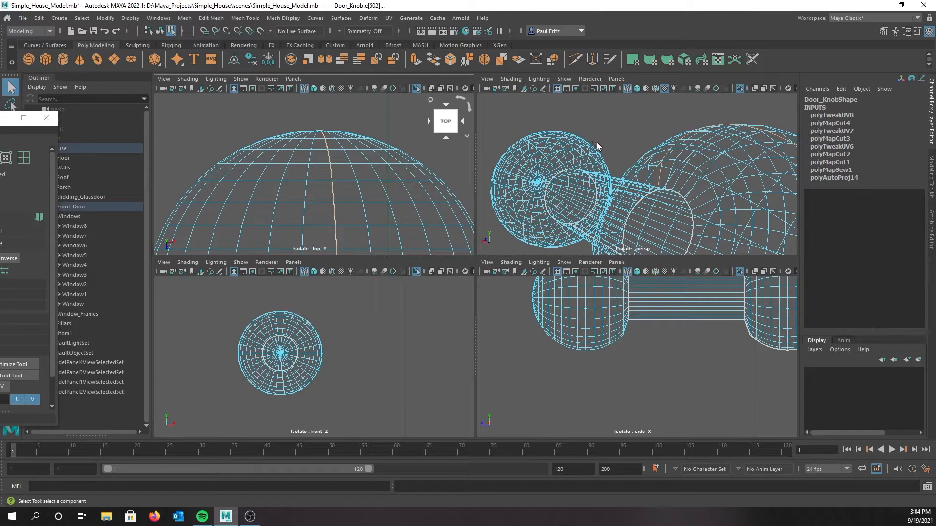
pyautogui.press('5')
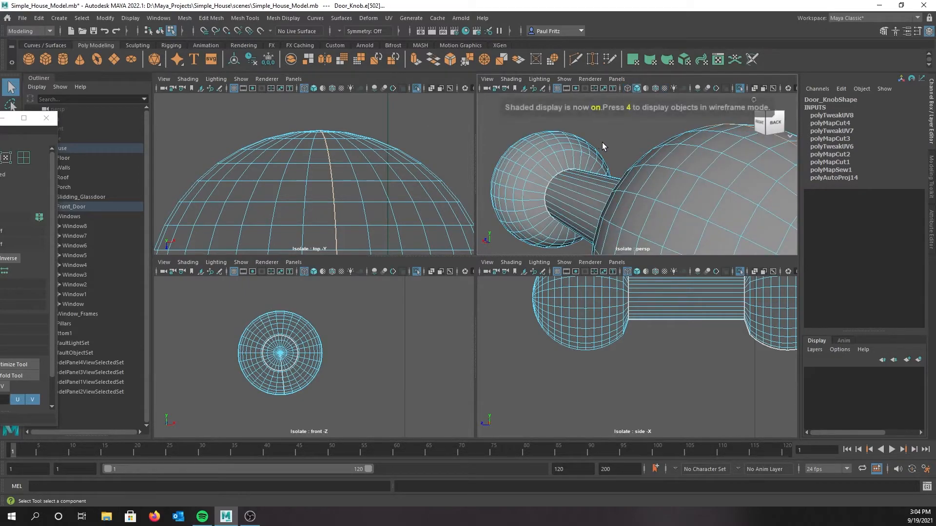
pyautogui.keyDown('alt'); pyautogui.moveTo(633, 145); pyautogui.dragTo(630, 141, button='middle'); pyautogui.keyUp('alt')
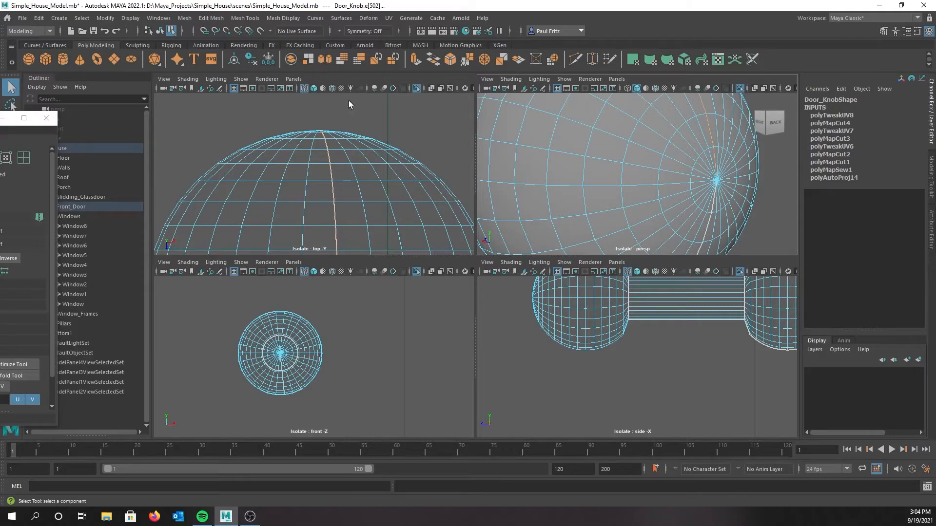
# Step: Cut the UVs along the selected edge run on the back sphere
pyautogui.moveTo(0, 118); pyautogui.dragTo(332, 92)
pyautogui.click(197, 113)
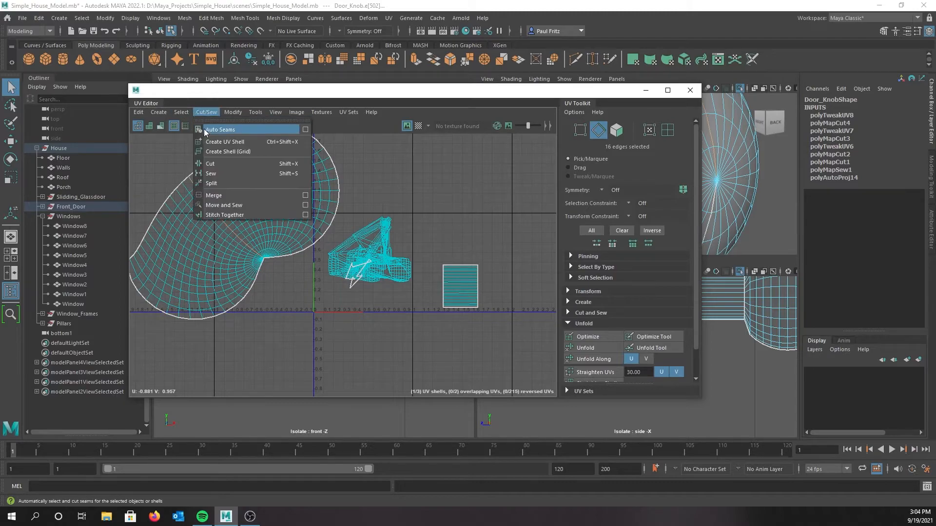
pyautogui.click(213, 167)
# Step: Select both UV shells of the back sphere and unfold them
pyautogui.moveTo(227, 182); pyautogui.dragTo(192, 170, button='right')
pyautogui.click(238, 183)
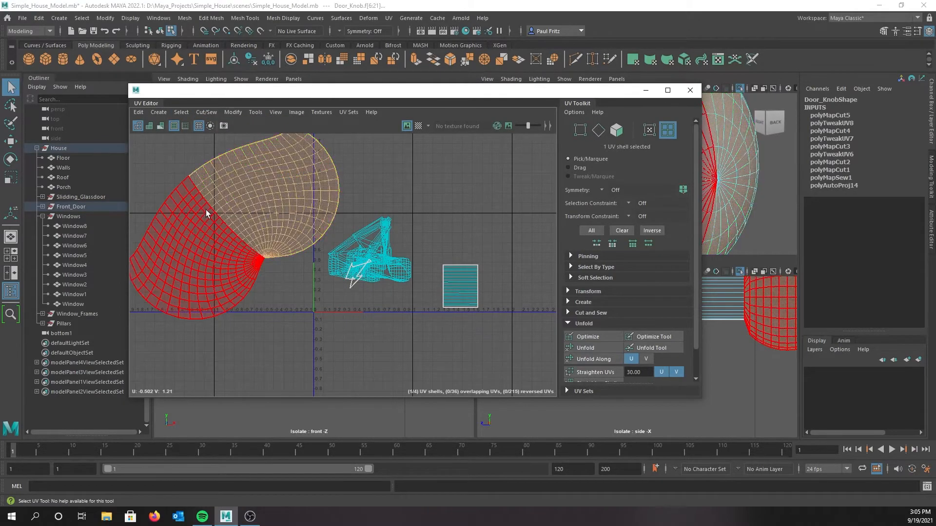
pyautogui.keyDown('shift'); pyautogui.click(198, 229); pyautogui.keyUp('shift')
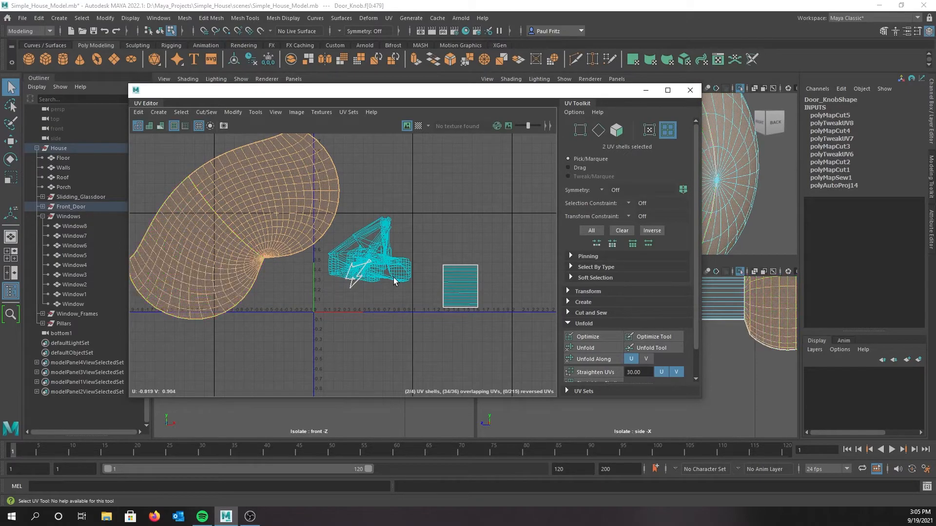
pyautogui.click(586, 348)
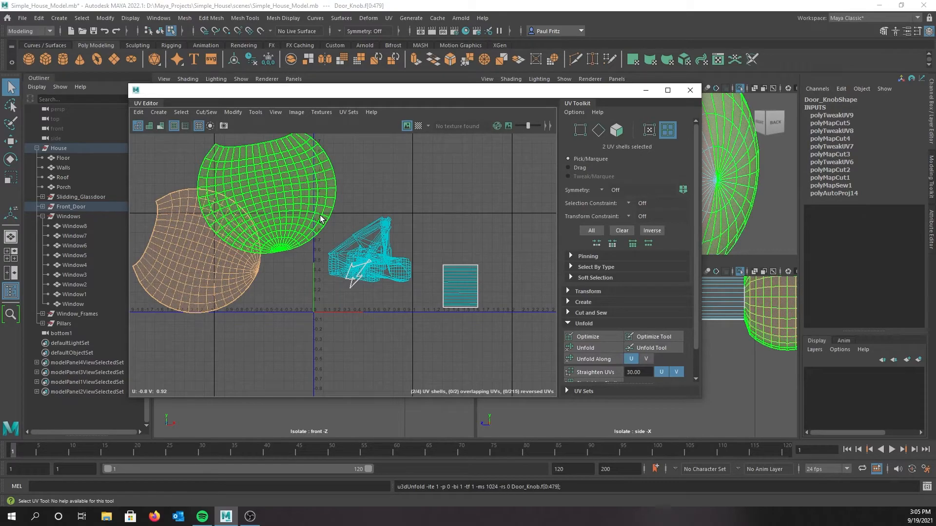
# Step: Turn on the checker map and uncover the perspective view to show the pattern on the knob
pyautogui.moveTo(398, 97); pyautogui.dragTo(350, 104)
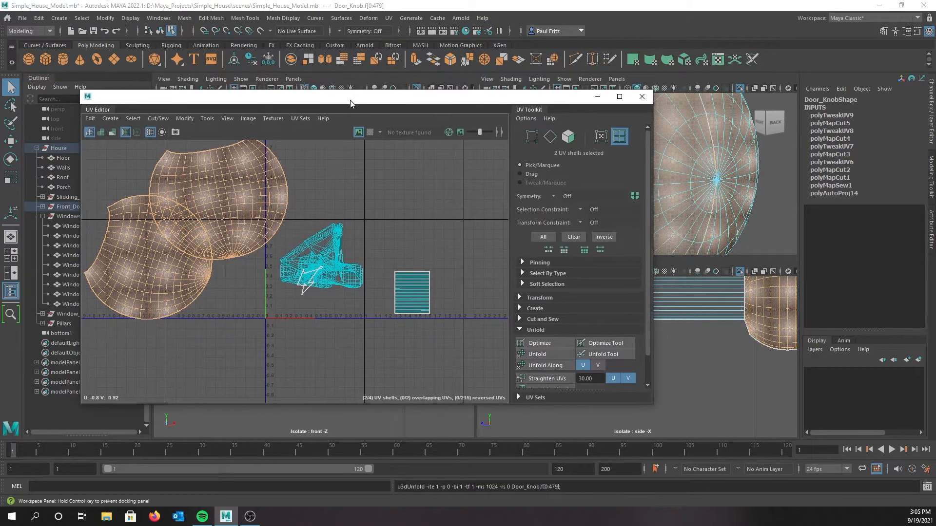
pyautogui.click(369, 132)
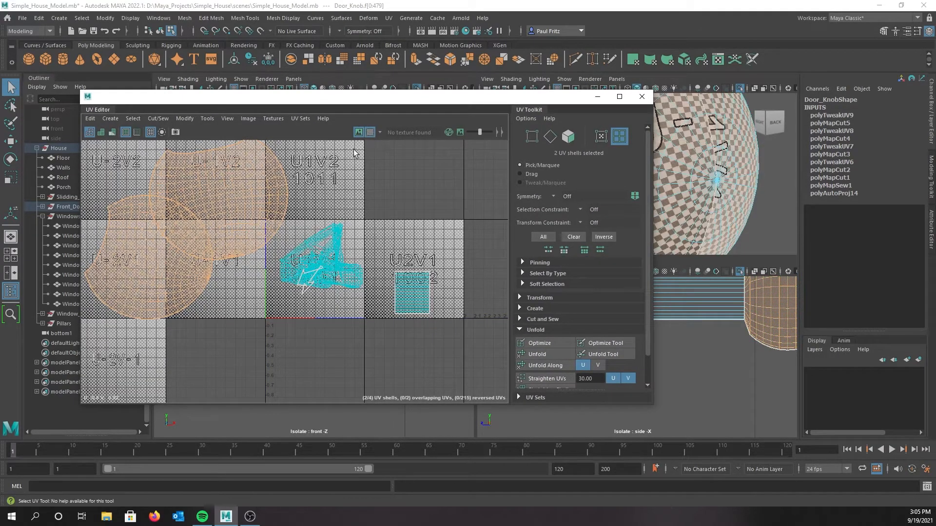
pyautogui.moveTo(562, 101); pyautogui.dragTo(297, 117)
pyautogui.scroll(-5, 767, 157)
pyautogui.scroll(6, 729, 166)
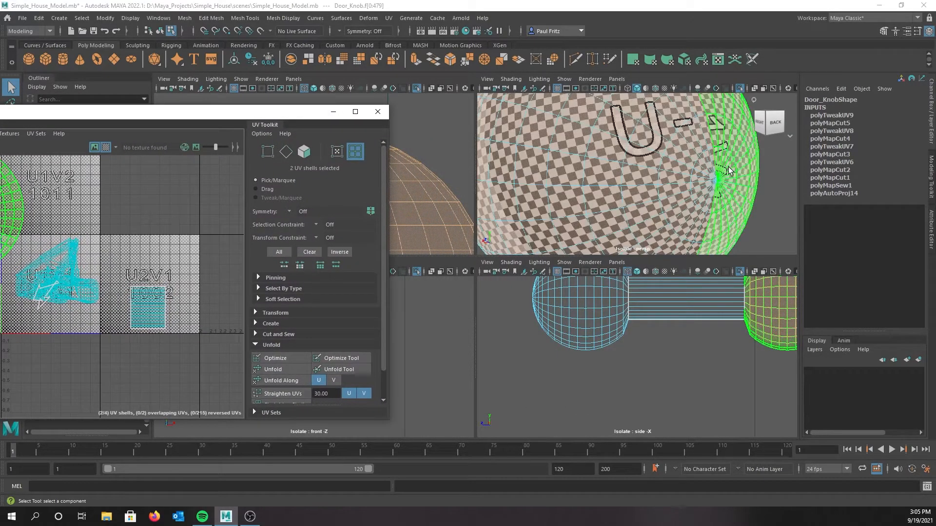
# Step: Maximize the perspective view and examine the checker pattern on the back sphere, the shaft and the front sphere
pyautogui.press('space')
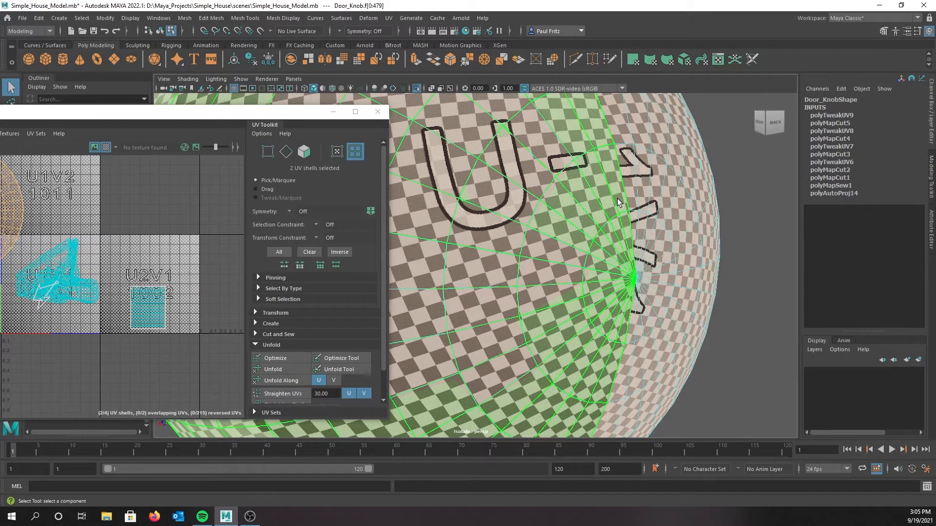
pyautogui.moveTo(612, 204)
pyautogui.keyDown('alt'); pyautogui.mouseDown()
pyautogui.moveTo(551, 207)
pyautogui.moveTo(616, 198)
pyautogui.mouseUp(); pyautogui.keyUp('alt')
pyautogui.scroll(-2, 617, 199)
pyautogui.scroll(-2, 616, 199)
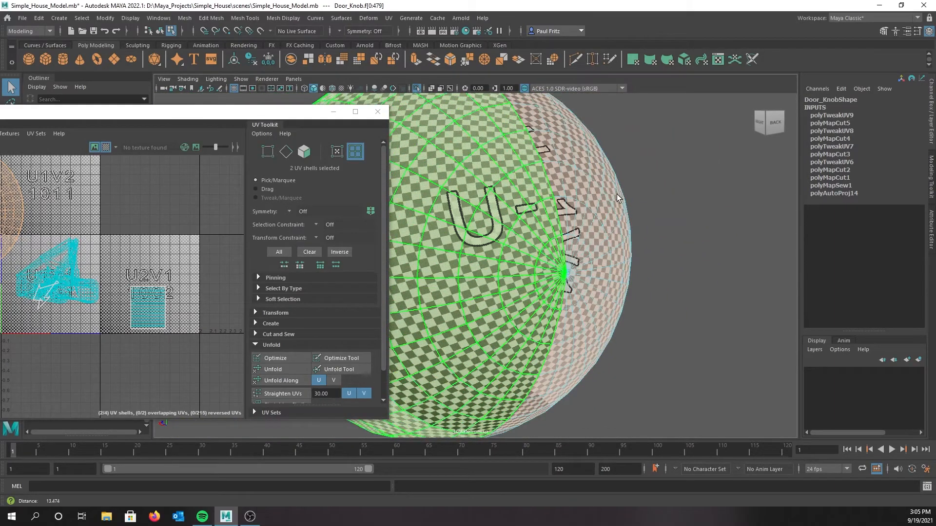
pyautogui.keyDown('alt'); pyautogui.moveTo(594, 212); pyautogui.dragTo(595, 213); pyautogui.keyUp('alt')
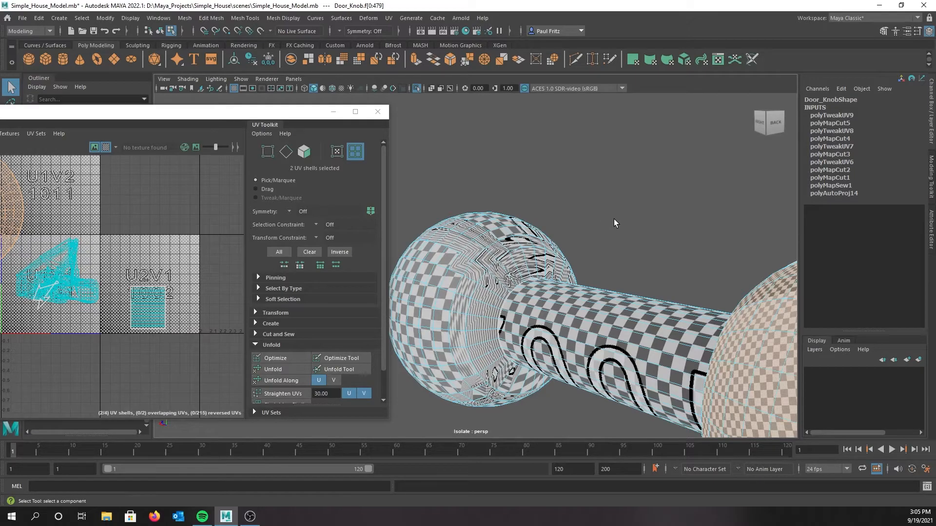
pyautogui.scroll(-5, 613, 221)
pyautogui.keyDown('alt'); pyautogui.moveTo(568, 245); pyautogui.dragTo(566, 245); pyautogui.keyUp('alt')
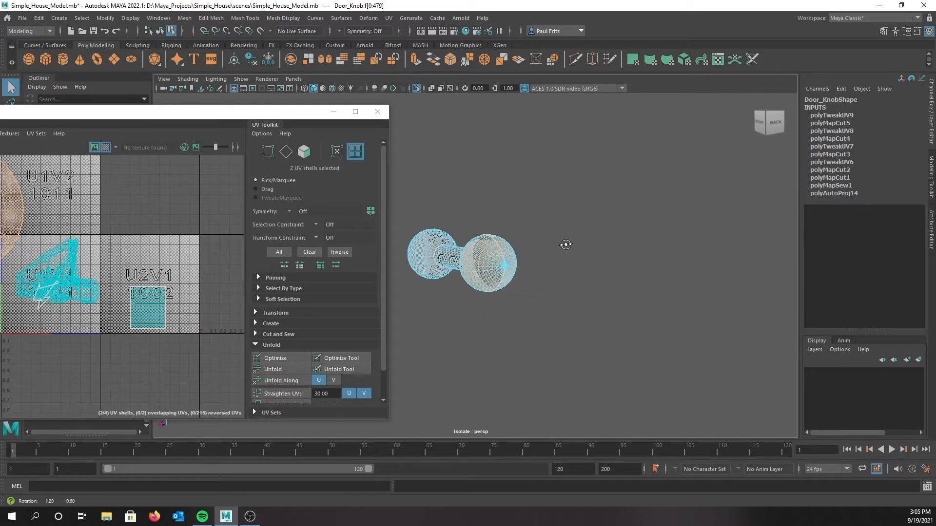
pyautogui.keyDown('alt'); pyautogui.moveTo(541, 247); pyautogui.dragTo(565, 258, button='right'); pyautogui.keyUp('alt')
pyautogui.click(565, 258)
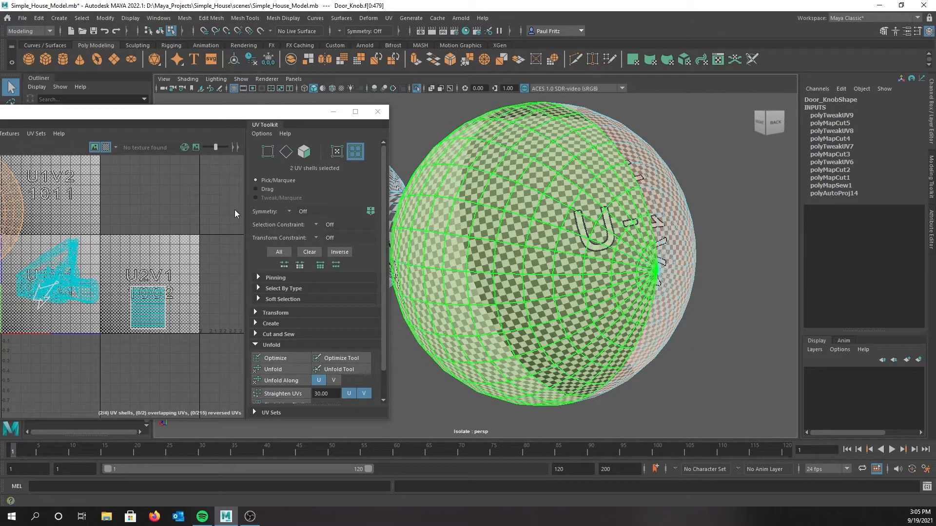
pyautogui.keyDown('alt'); pyautogui.moveTo(426, 185); pyautogui.dragTo(495, 207); pyautogui.keyUp('alt')
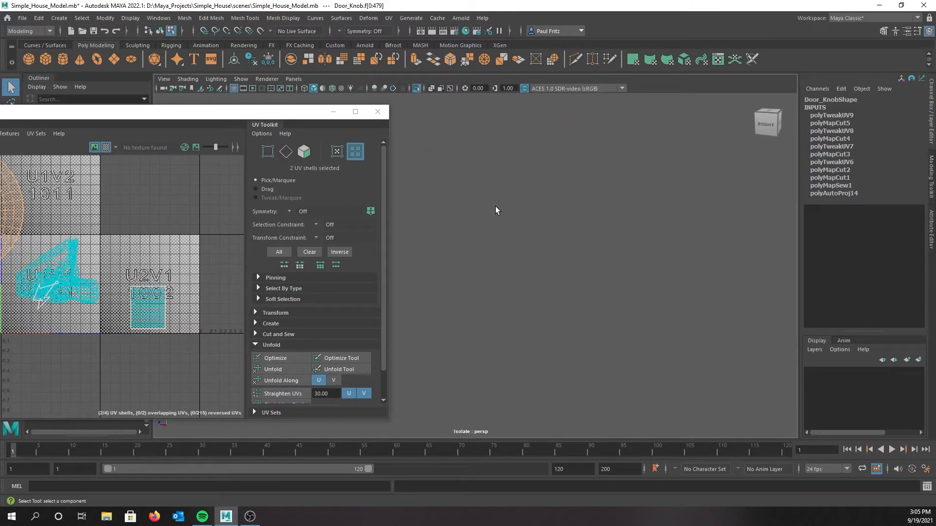
# Step: Frame the unfolded back sphere and inspect its checker pattern along the seams at the shaft and outer pole
pyautogui.moveTo(235, 113); pyautogui.dragTo(0, 115)
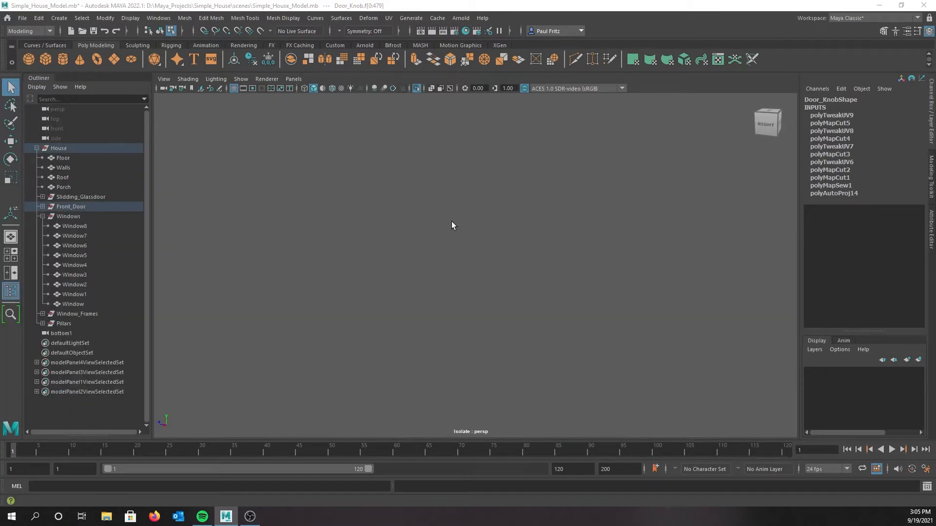
pyautogui.press('f')
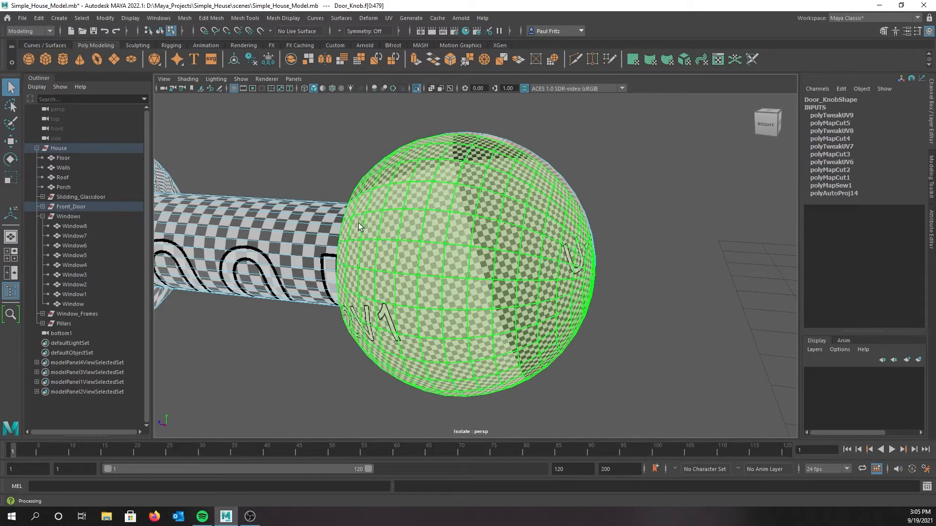
pyautogui.keyDown('alt'); pyautogui.moveTo(348, 232); pyautogui.dragTo(285, 224, button='right'); pyautogui.keyUp('alt')
pyautogui.keyDown('alt'); pyautogui.moveTo(285, 224); pyautogui.dragTo(400, 242); pyautogui.keyUp('alt')
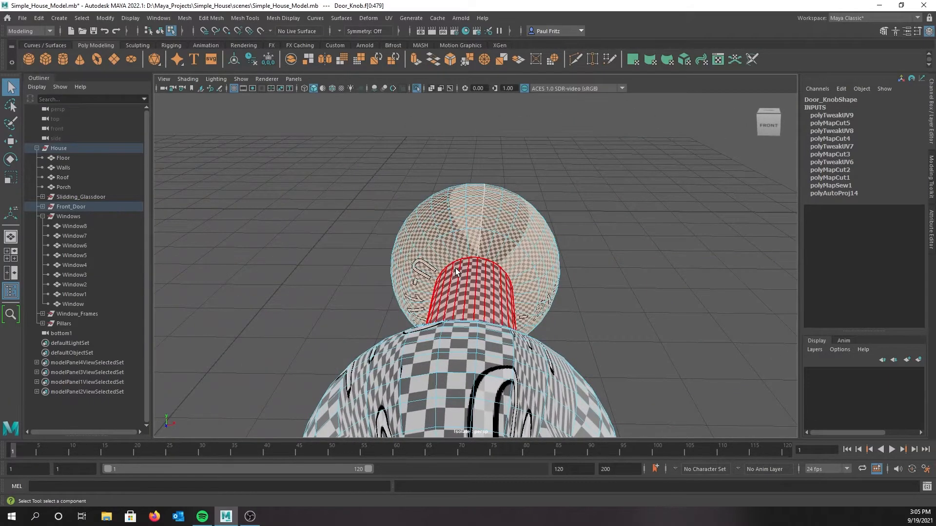
pyautogui.scroll(5, 455, 268)
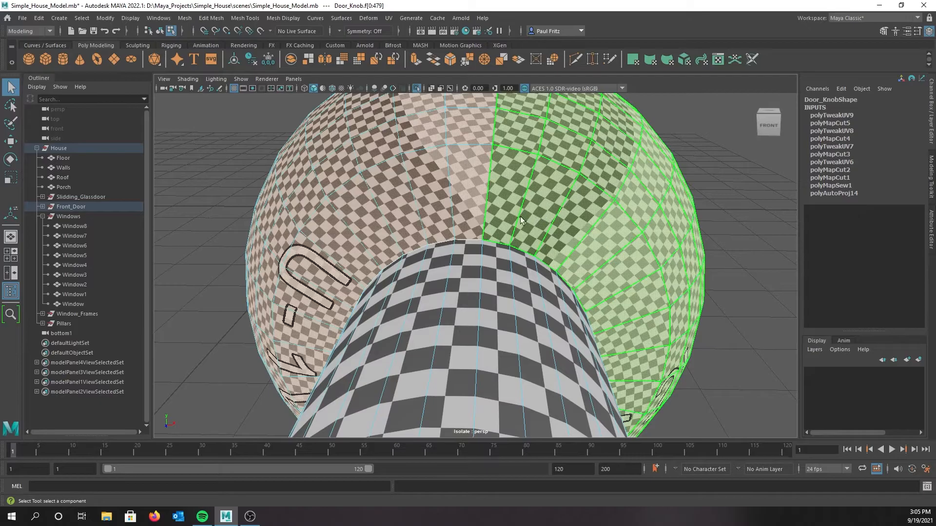
pyautogui.keyDown('alt'); pyautogui.moveTo(495, 203); pyautogui.dragTo(502, 218); pyautogui.keyUp('alt')
pyautogui.keyDown('alt'); pyautogui.moveTo(364, 237); pyautogui.dragTo(553, 219); pyautogui.keyUp('alt')
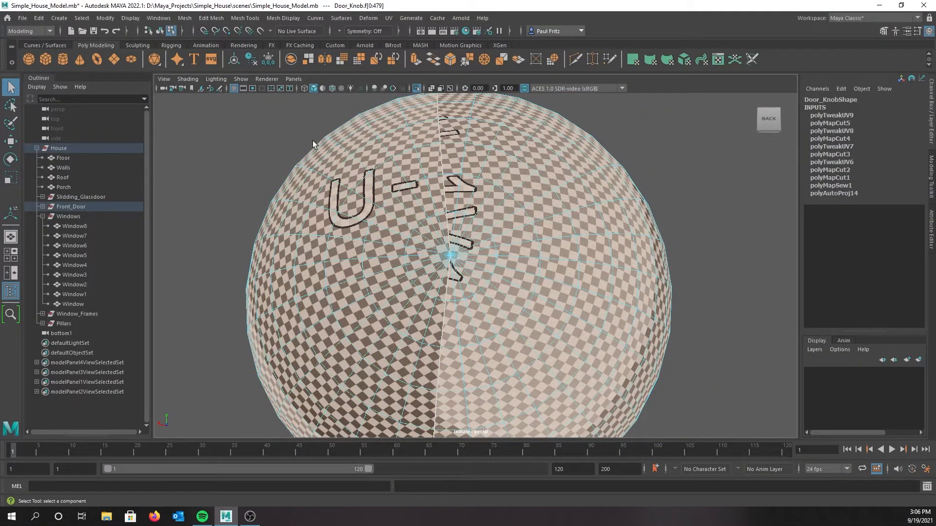
pyautogui.moveTo(0, 117); pyautogui.dragTo(344, 98)
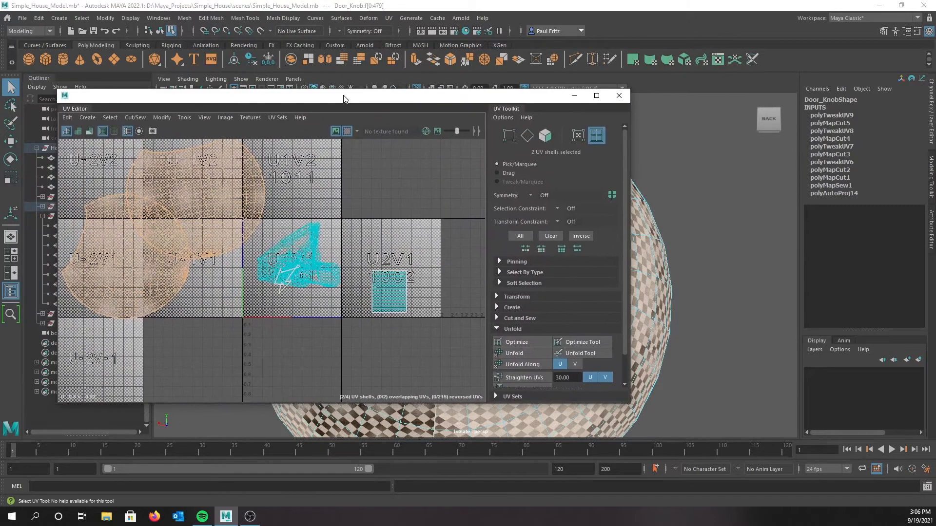
# Step: Turn on UV distortion shading and examine the stretching on the back sphere, the shaft and the front sphere
pyautogui.click(89, 132)
pyautogui.moveTo(377, 96); pyautogui.dragTo(0, 92)
pyautogui.keyDown('alt'); pyautogui.moveTo(503, 172); pyautogui.dragTo(581, 190); pyautogui.keyUp('alt')
pyautogui.scroll(5, 510, 186)
pyautogui.moveTo(511, 186)
pyautogui.keyDown('alt'); pyautogui.mouseDown()
pyautogui.moveTo(401, 192)
pyautogui.moveTo(504, 193)
pyautogui.moveTo(469, 156)
pyautogui.moveTo(528, 183)
pyautogui.moveTo(507, 190)
pyautogui.mouseUp(); pyautogui.keyUp('alt')
pyautogui.scroll(-6, 545, 195)
pyautogui.keyDown('alt'); pyautogui.moveTo(496, 184); pyautogui.dragTo(536, 190); pyautogui.keyUp('alt')
pyautogui.keyDown('alt'); pyautogui.moveTo(617, 217); pyautogui.dragTo(452, 186); pyautogui.keyUp('alt')
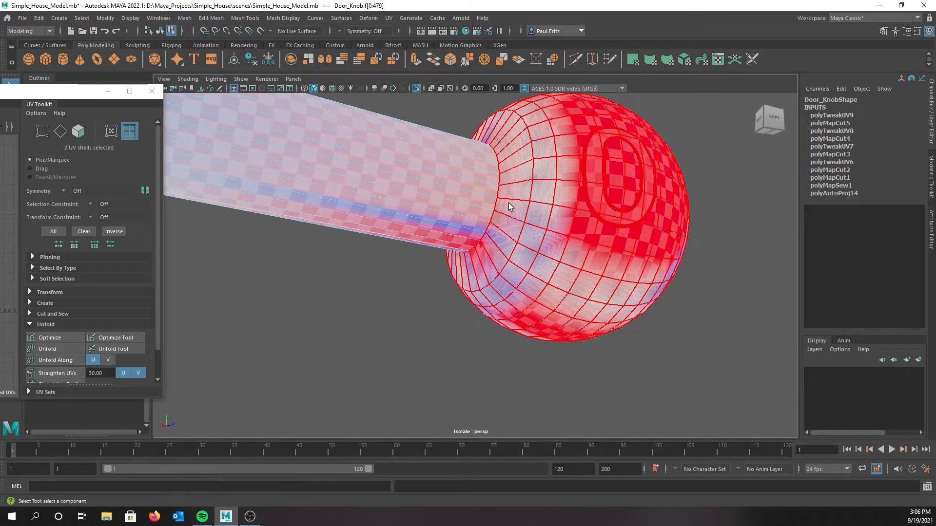
pyautogui.keyDown('alt'); pyautogui.moveTo(517, 203); pyautogui.dragTo(476, 175); pyautogui.keyUp('alt')
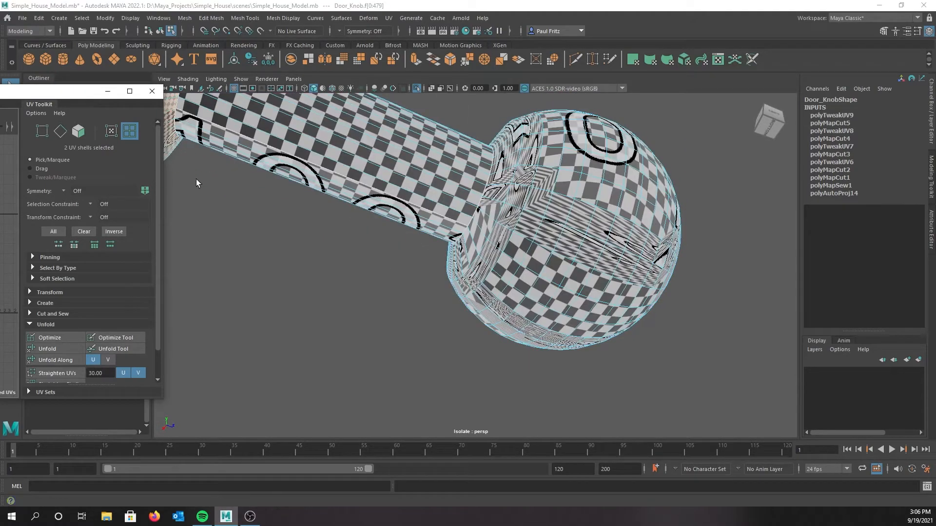
# Step: Select the front sphere's lengthwise edge at the shaft, in line with the shaft seam, and show the knob in plain shading
pyautogui.keyDown('alt'); pyautogui.moveTo(342, 229); pyautogui.dragTo(412, 222); pyautogui.keyUp('alt')
pyautogui.moveTo(514, 249); pyautogui.dragTo(516, 222, button='right')
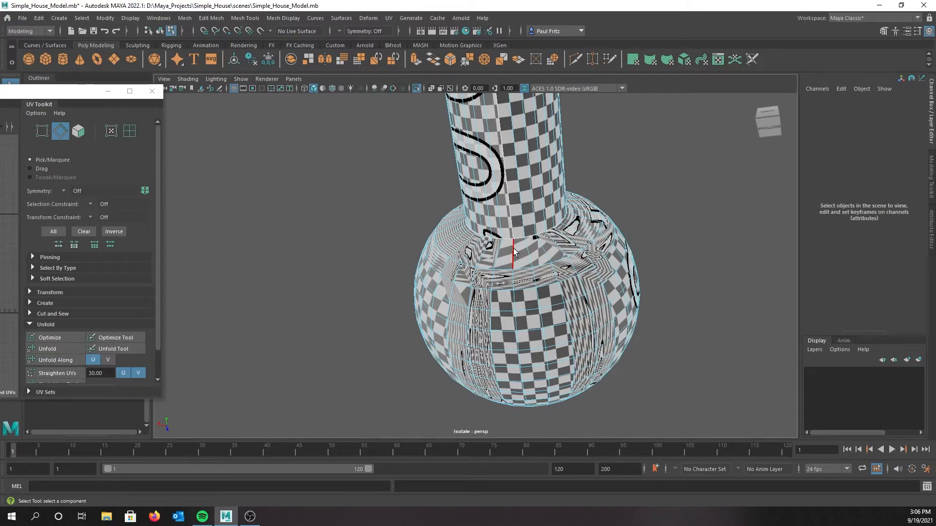
pyautogui.click(513, 250)
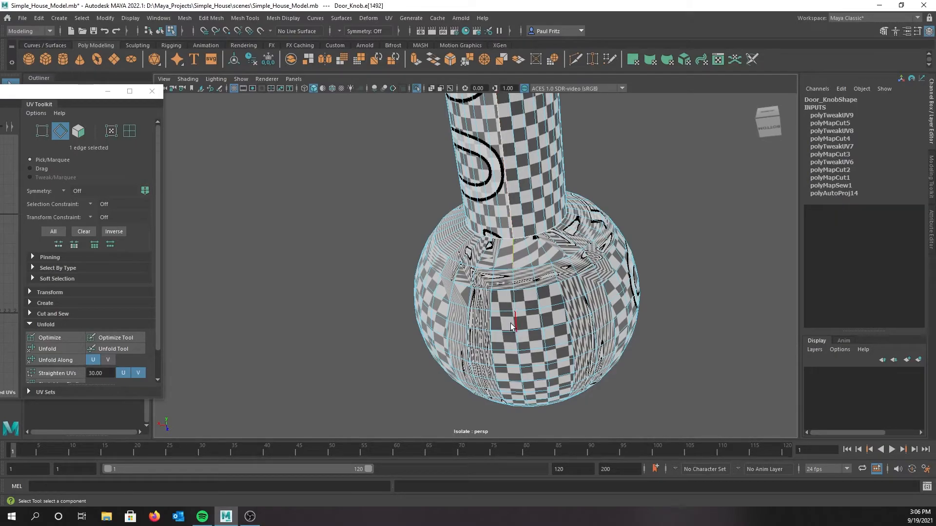
pyautogui.doubleClick(513, 281)
pyautogui.click(513, 247)
pyautogui.keyDown('alt'); pyautogui.moveTo(530, 256); pyautogui.dragTo(493, 234); pyautogui.keyUp('alt')
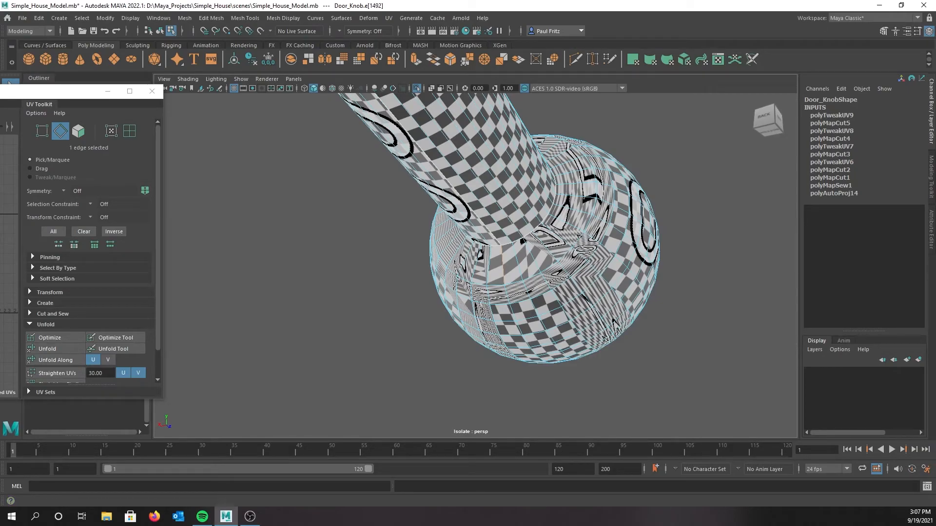
pyautogui.press('5')
pyautogui.keyDown('alt'); pyautogui.moveTo(476, 234); pyautogui.dragTo(439, 266); pyautogui.keyUp('alt')
pyautogui.keyDown('alt'); pyautogui.moveTo(544, 277); pyautogui.dragTo(451, 180); pyautogui.keyUp('alt')
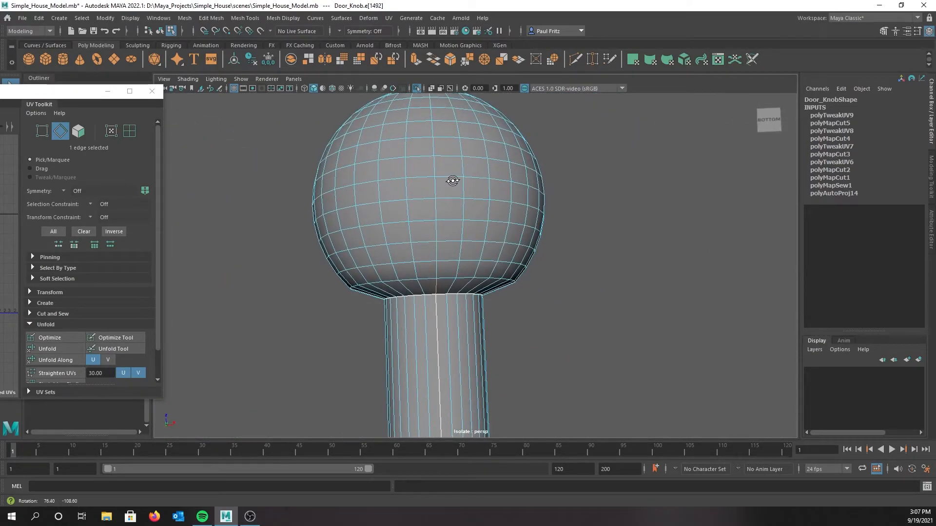
# Step: Select the line of edges running from the shaft across the front sphere to its outer pole
pyautogui.doubleClick(433, 125)
pyautogui.keyDown('alt'); pyautogui.moveTo(473, 123); pyautogui.dragTo(516, 155); pyautogui.keyUp('alt')
pyautogui.keyDown('alt'); pyautogui.moveTo(462, 174); pyautogui.dragTo(548, 198, button='middle'); pyautogui.keyUp('alt')
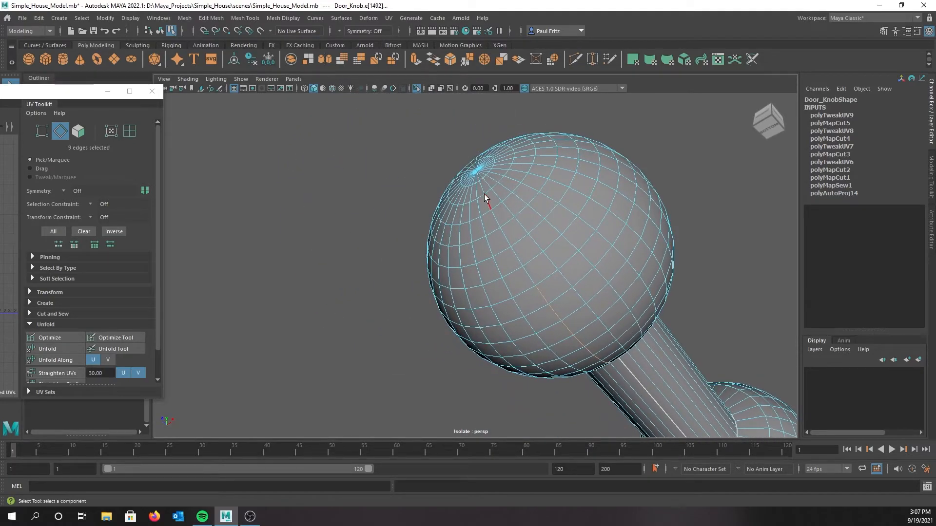
pyautogui.keyDown('shift'); pyautogui.doubleClick(478, 178); pyautogui.keyUp('shift')
pyautogui.keyDown('alt'); pyautogui.moveTo(432, 168); pyautogui.dragTo(464, 223); pyautogui.keyUp('alt')
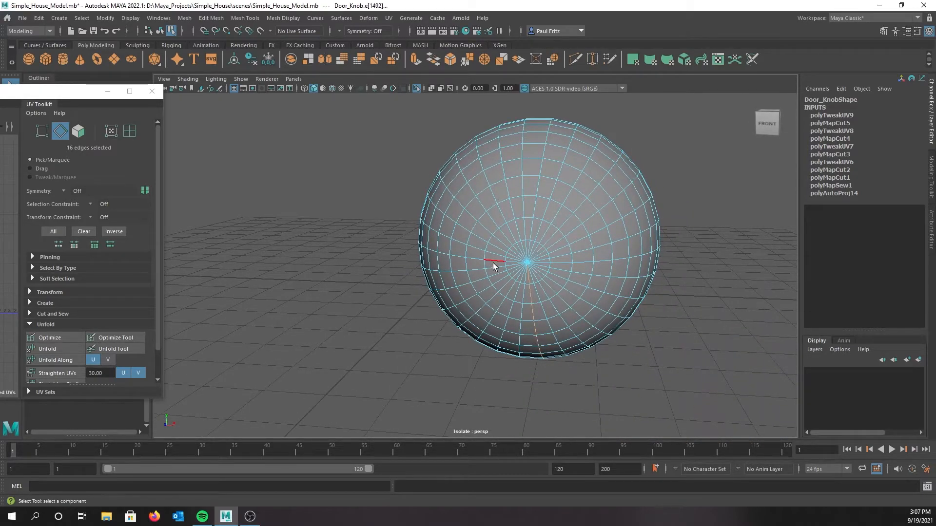
# Step: Extend the edge selection from the front sphere's outer pole over the opposite side and back to the shaft
pyautogui.scroll(3, 490, 262)
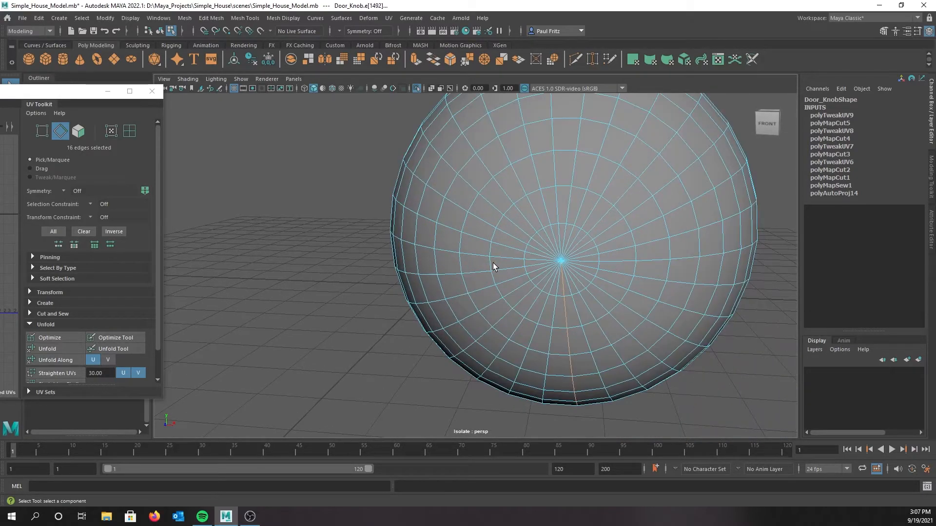
pyautogui.keyDown('shift'); pyautogui.click(560, 242); pyautogui.keyUp('shift')
pyautogui.keyDown('alt'); pyautogui.moveTo(621, 156); pyautogui.dragTo(609, 236); pyautogui.keyUp('alt')
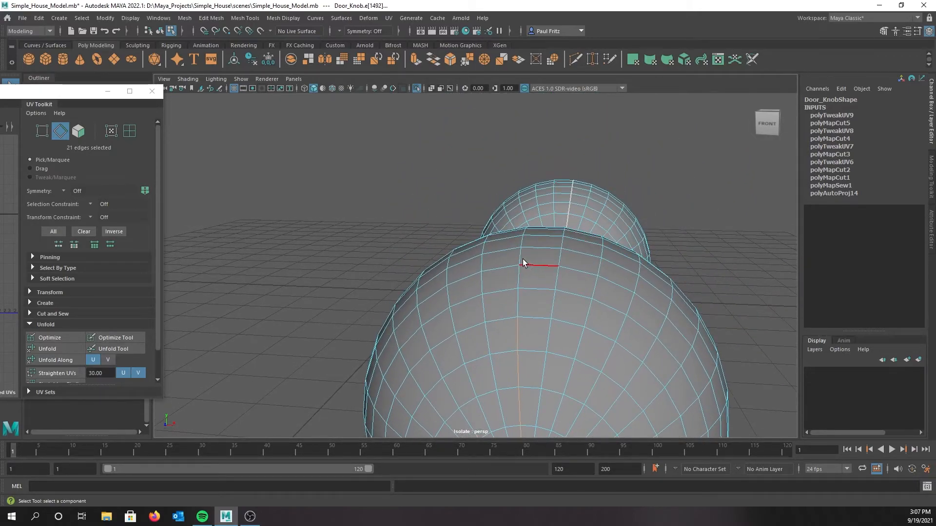
pyautogui.keyDown('alt'); pyautogui.moveTo(594, 266); pyautogui.dragTo(473, 330); pyautogui.keyUp('alt')
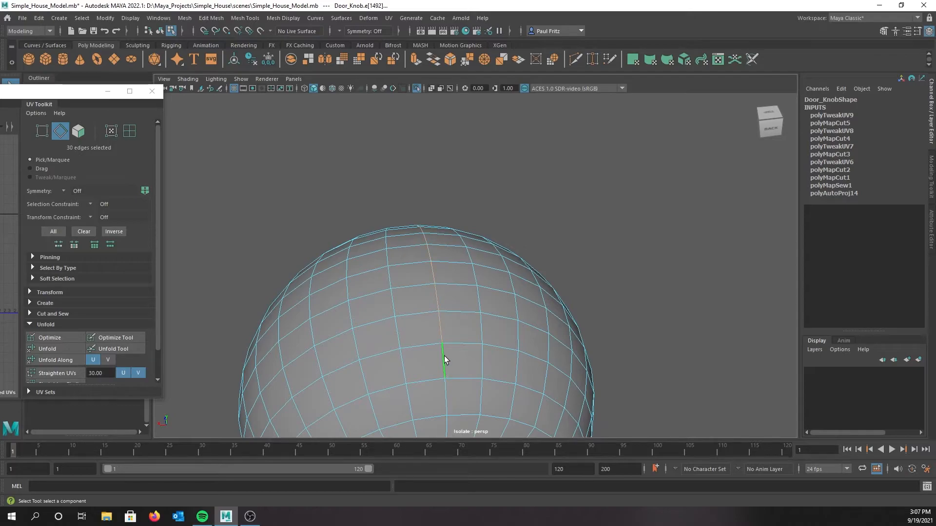
pyautogui.keyDown('alt'); pyautogui.moveTo(480, 353); pyautogui.dragTo(516, 250); pyautogui.keyUp('alt')
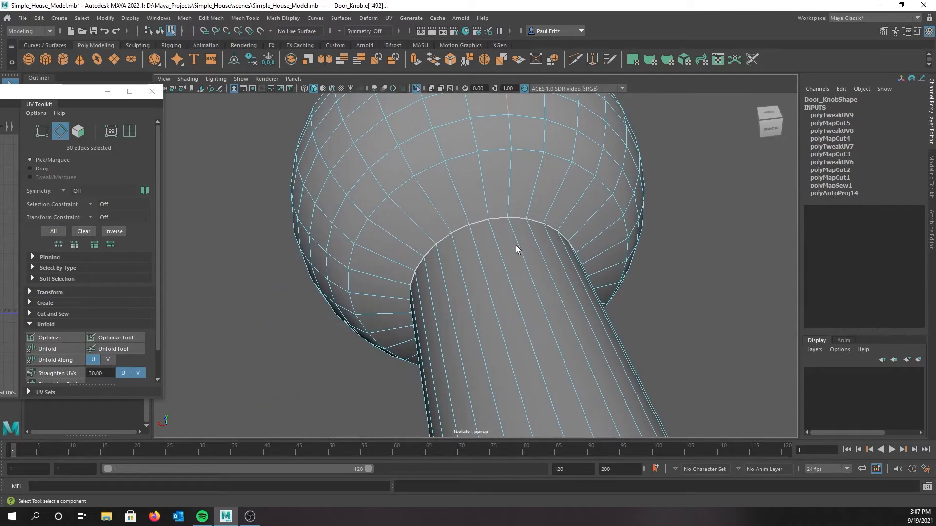
pyautogui.keyDown('shift'); pyautogui.click(511, 173); pyautogui.keyUp('shift')
pyautogui.scroll(-3, 493, 184)
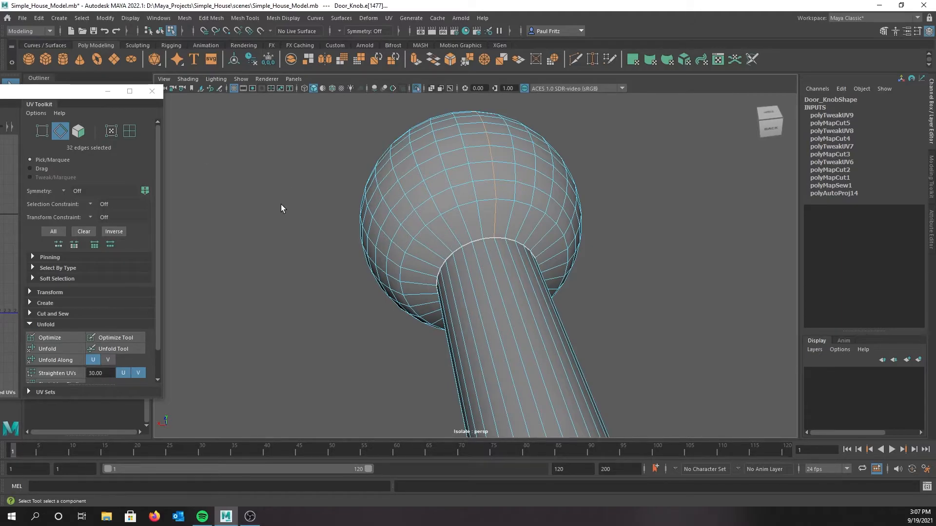
pyautogui.keyDown('alt'); pyautogui.moveTo(279, 215); pyautogui.dragTo(441, 192); pyautogui.keyUp('alt')
# Step: Cut the UVs along the selected edges to split the front sphere into two halves
pyautogui.moveTo(0, 91); pyautogui.dragTo(335, 95)
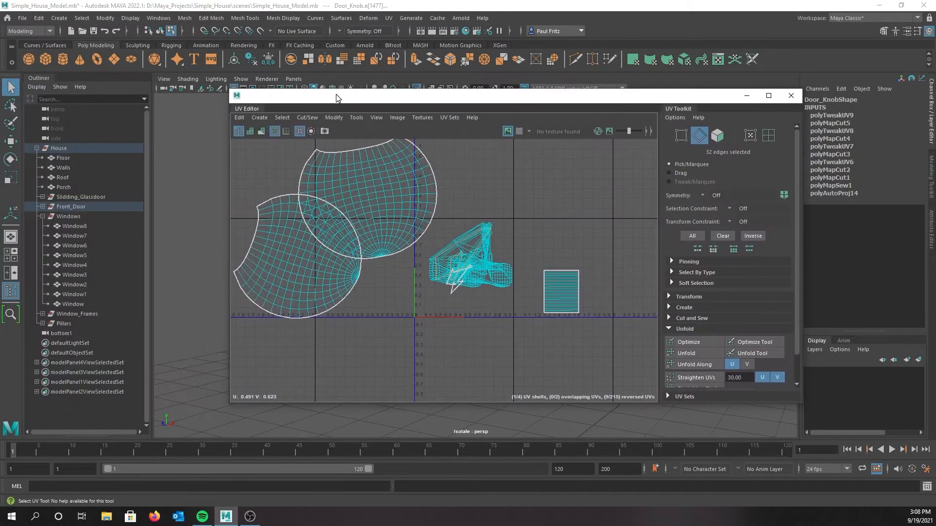
pyautogui.click(311, 116)
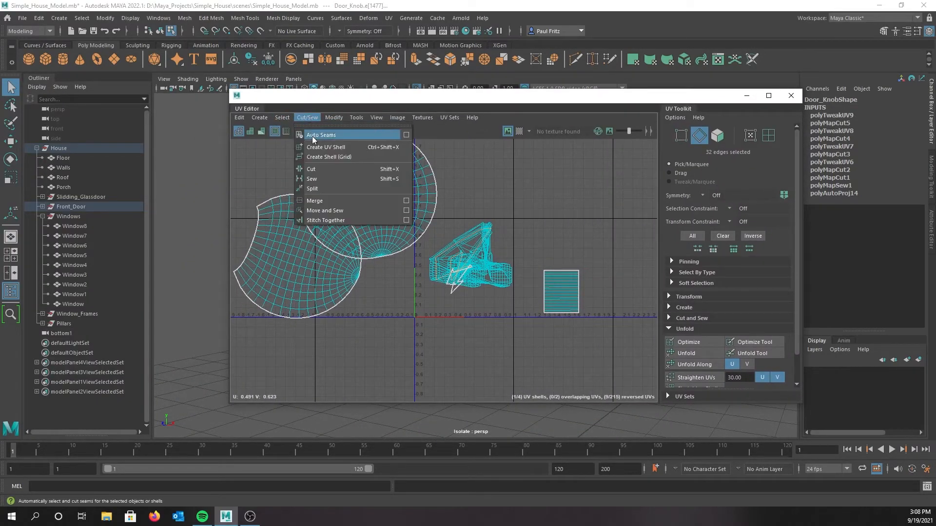
pyautogui.click(320, 173)
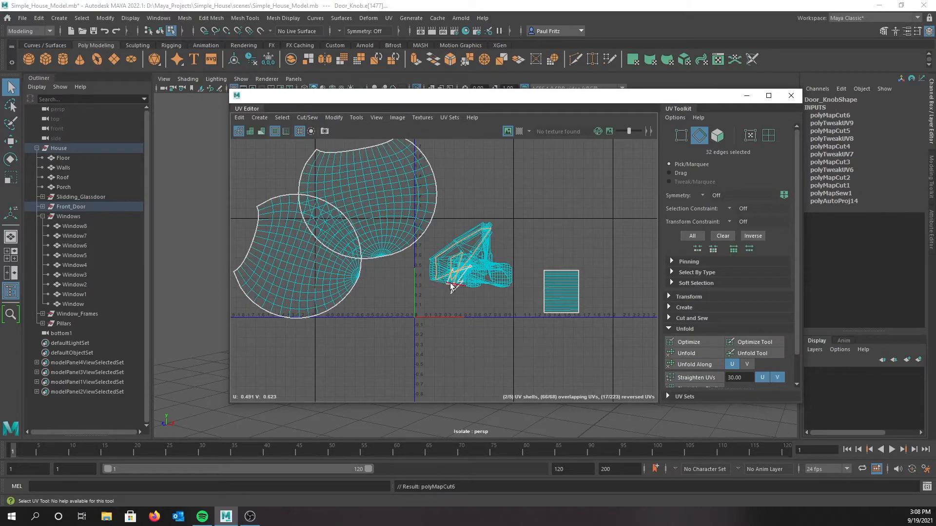
# Step: Select both UV shells of the front sphere and unfold them
pyautogui.moveTo(455, 284); pyautogui.dragTo(430, 266, button='right')
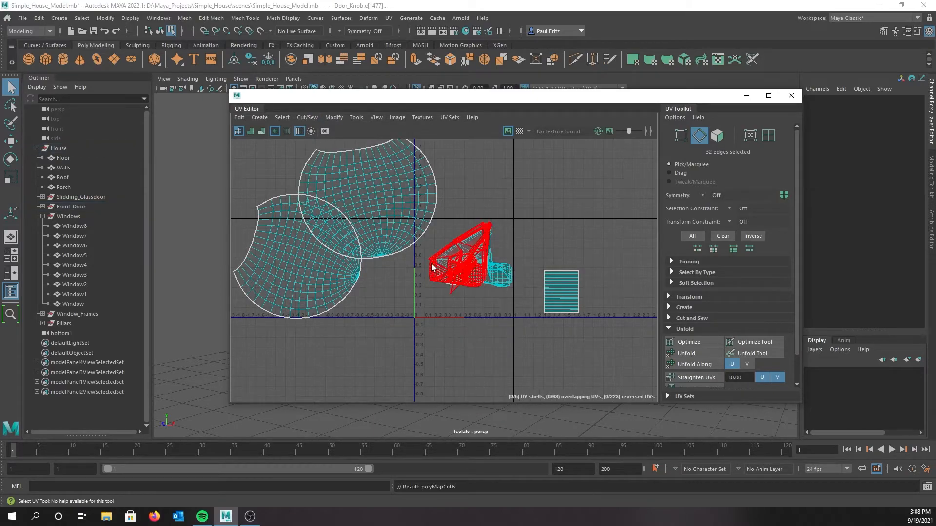
pyautogui.click(468, 273)
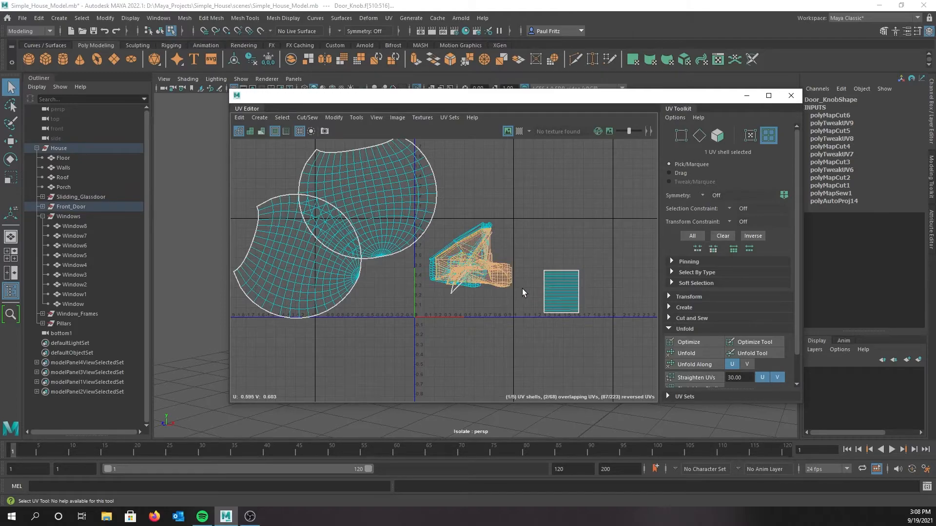
pyautogui.moveTo(466, 209); pyautogui.dragTo(506, 295)
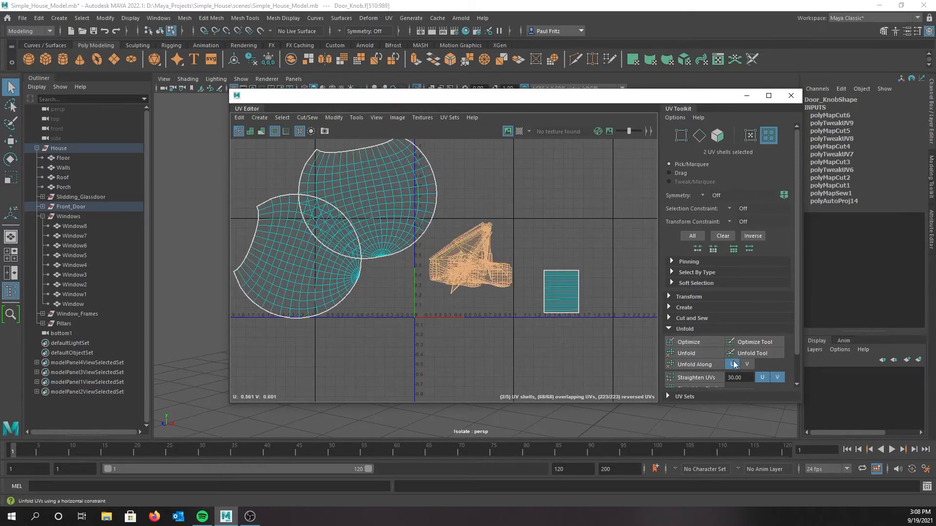
pyautogui.click(710, 352)
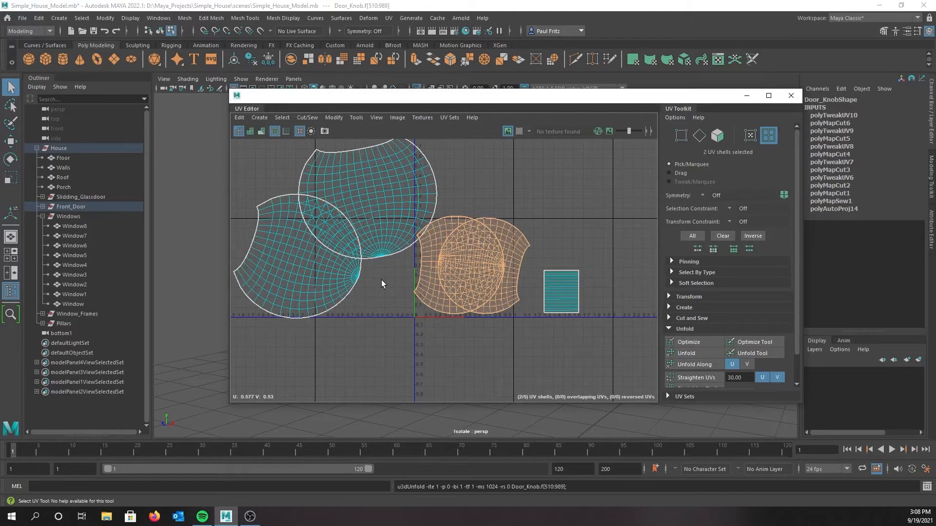
# Step: Move one of the front sphere's overlapping UV shells clear of the other, placing it above the shaft's rectangular shell
pyautogui.click(510, 244)
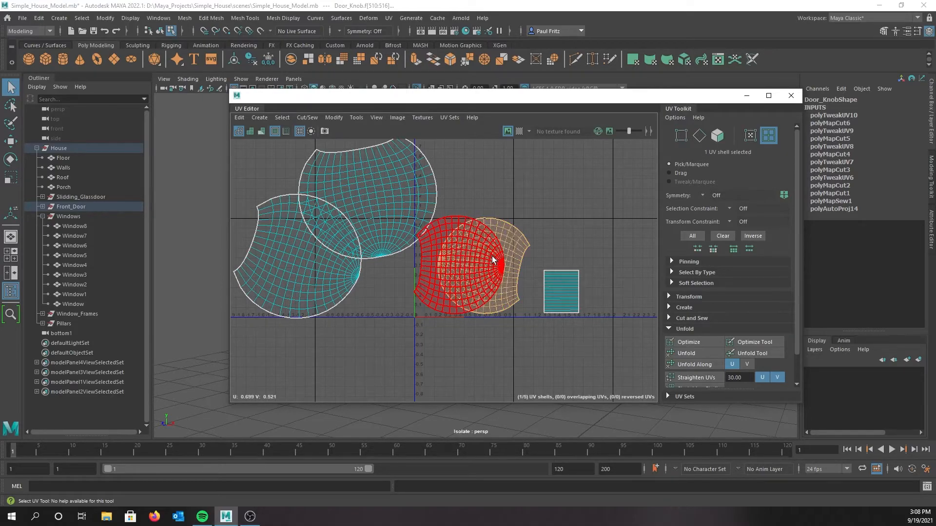
pyautogui.press('w')
pyautogui.moveTo(484, 266); pyautogui.dragTo(553, 212)
pyautogui.scroll(-1, 481, 280)
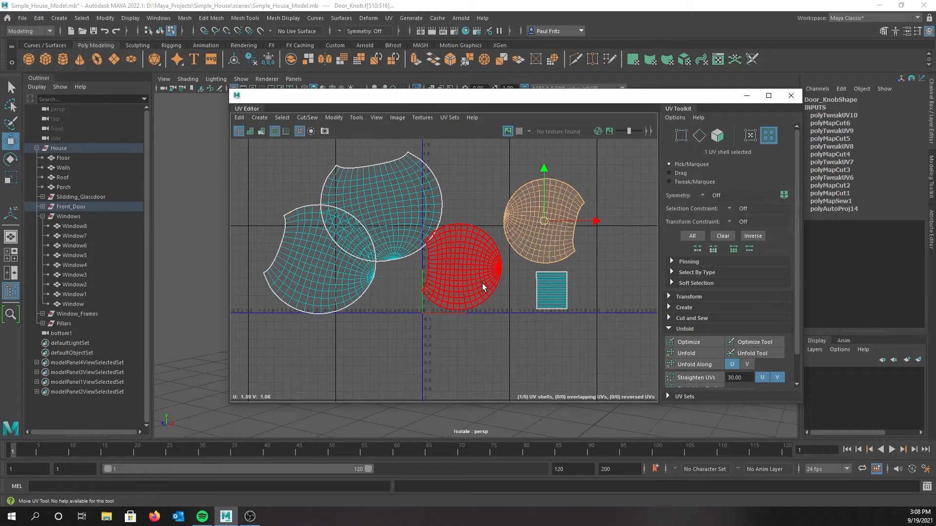
# Step: Turn on the checker map, uncover the perspective view and examine the pattern on the front sphere and shaft
pyautogui.moveTo(541, 95); pyautogui.dragTo(0, 146)
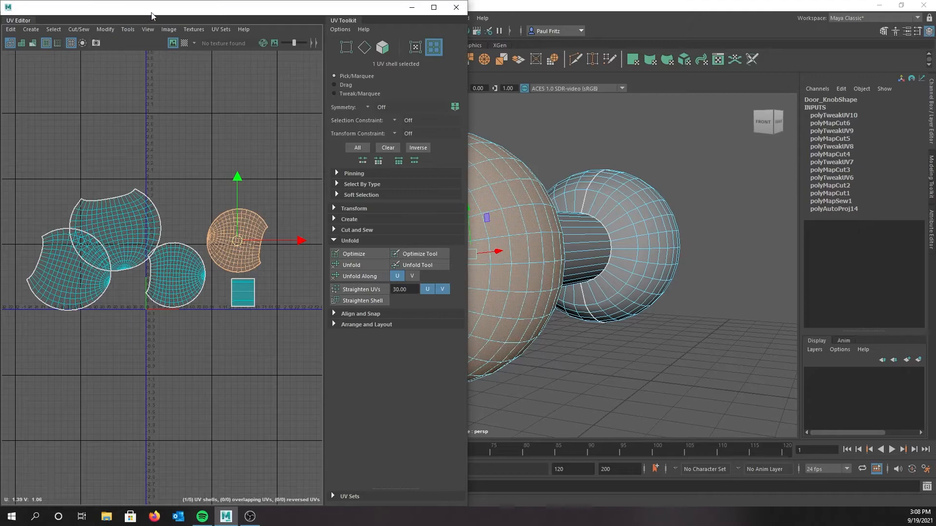
pyautogui.moveTo(296, 11); pyautogui.dragTo(0, 57)
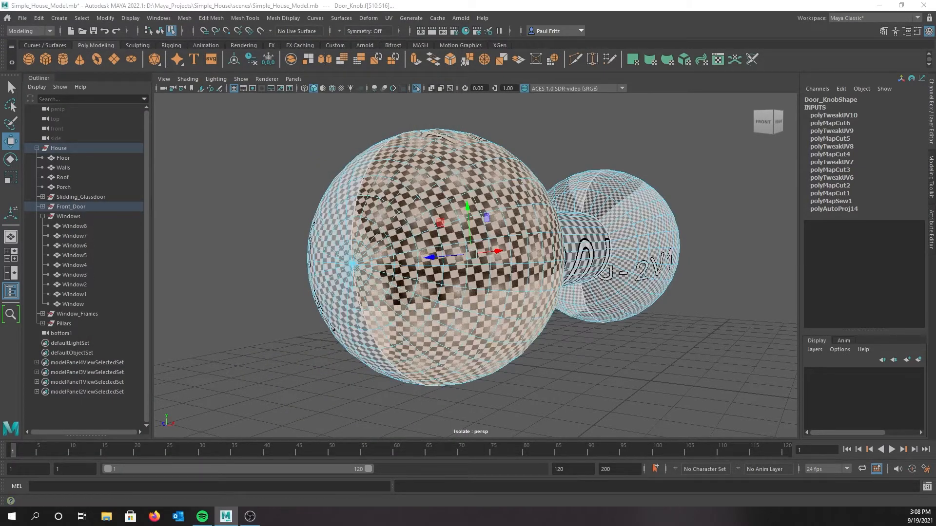
pyautogui.keyDown('alt'); pyautogui.moveTo(414, 225); pyautogui.dragTo(453, 292); pyautogui.keyUp('alt')
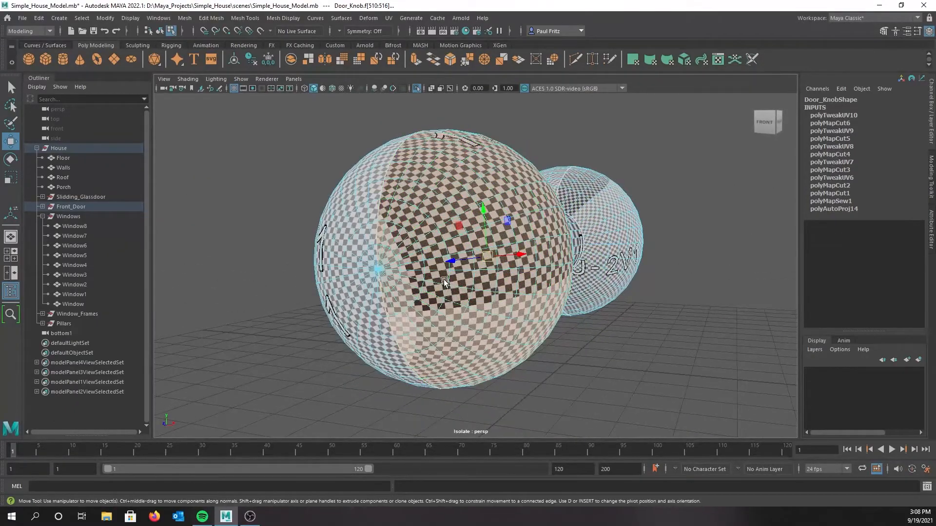
pyautogui.keyDown('alt'); pyautogui.moveTo(395, 195); pyautogui.dragTo(463, 193); pyautogui.keyUp('alt')
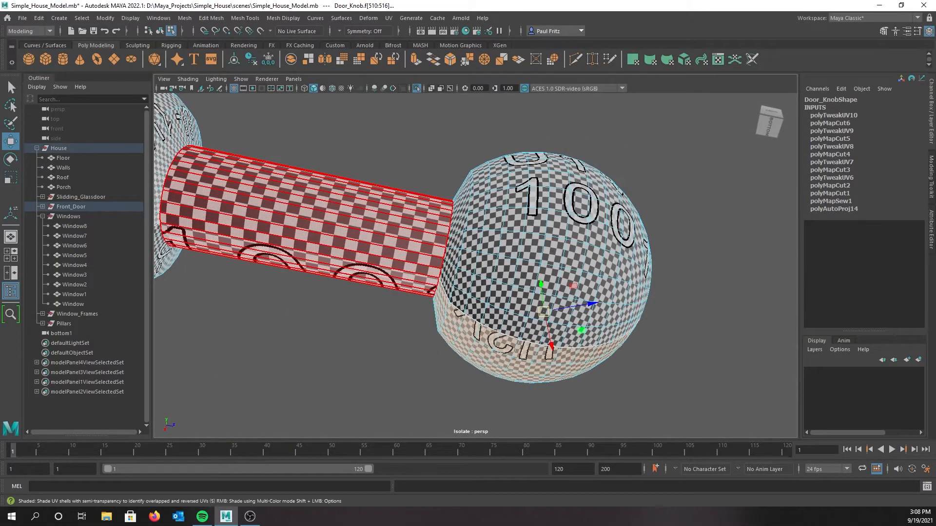
# Step: Turn on UV distortion shading again and check the knob's two spheres and shaft for stretching from all sides
pyautogui.keyDown('alt'); pyautogui.moveTo(317, 165); pyautogui.dragTo(360, 237); pyautogui.keyUp('alt')
pyautogui.click(504, 220)
pyautogui.keyDown('alt'); pyautogui.moveTo(450, 220); pyautogui.dragTo(419, 221); pyautogui.keyUp('alt')
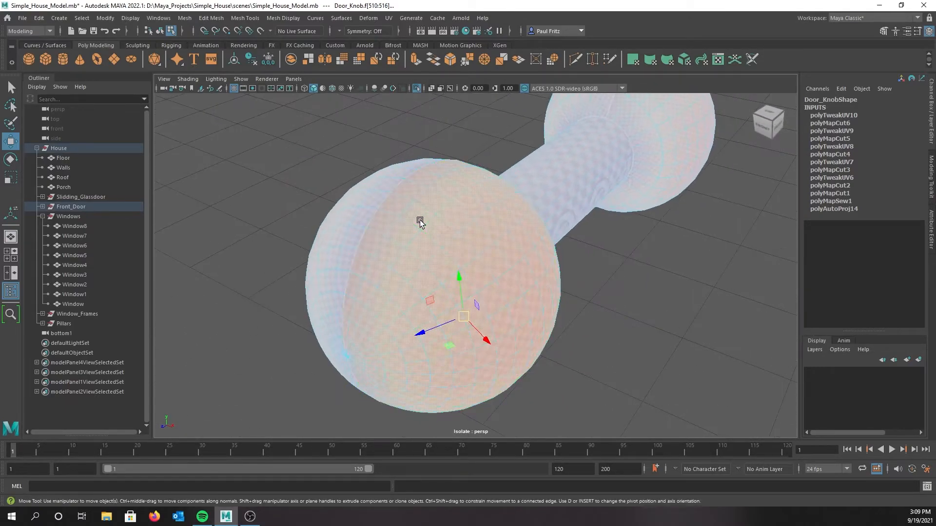
pyautogui.keyDown('alt'); pyautogui.moveTo(483, 238); pyautogui.dragTo(453, 236); pyautogui.keyUp('alt')
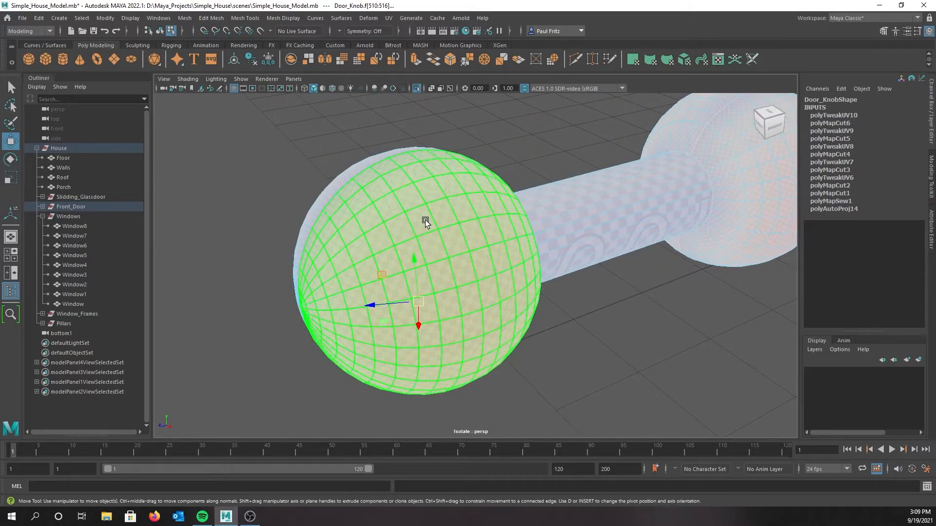
pyautogui.keyDown('alt'); pyautogui.moveTo(399, 209); pyautogui.dragTo(462, 222); pyautogui.keyUp('alt')
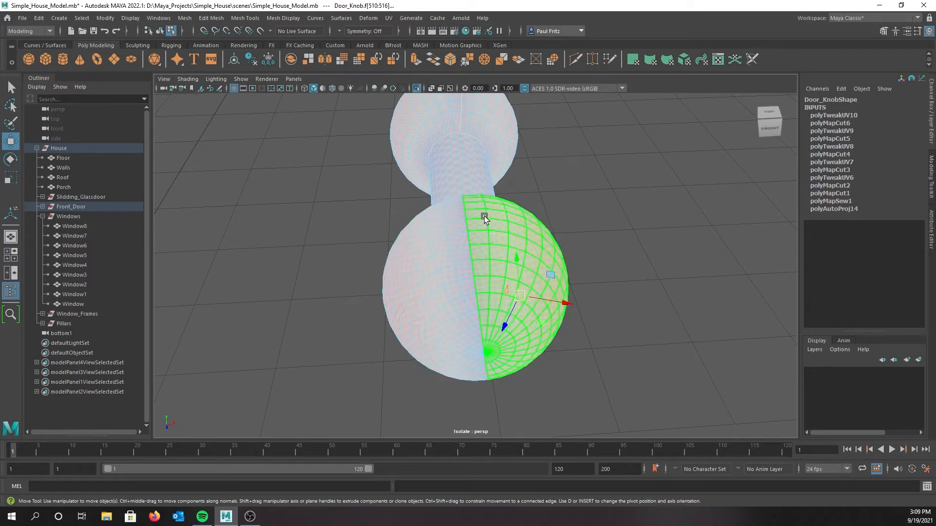
pyautogui.keyDown('alt'); pyautogui.moveTo(482, 225); pyautogui.dragTo(433, 224); pyautogui.keyUp('alt')
pyautogui.keyDown('alt'); pyautogui.moveTo(516, 232); pyautogui.dragTo(474, 249); pyautogui.keyUp('alt')
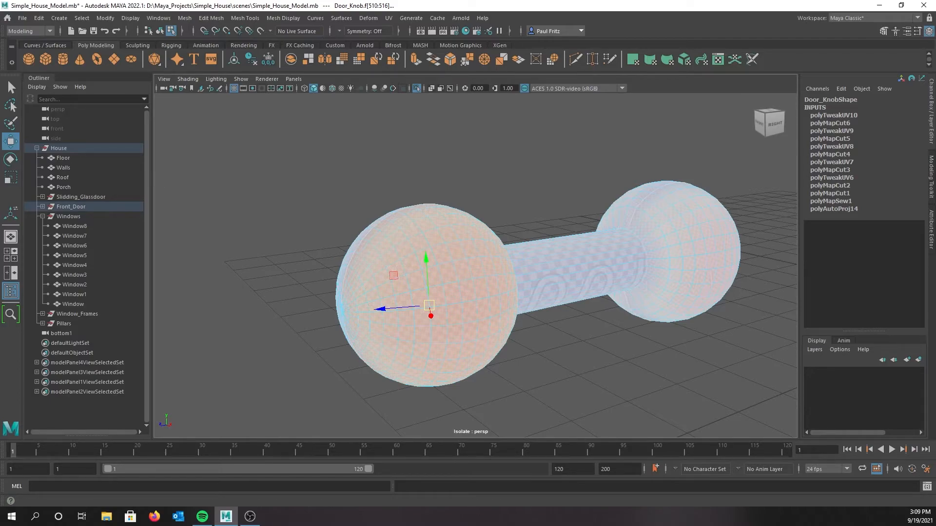
# Step: Bring back the UV Editor and turn off both the checker map and the distortion shading
pyautogui.moveTo(0, 125); pyautogui.dragTo(514, 97)
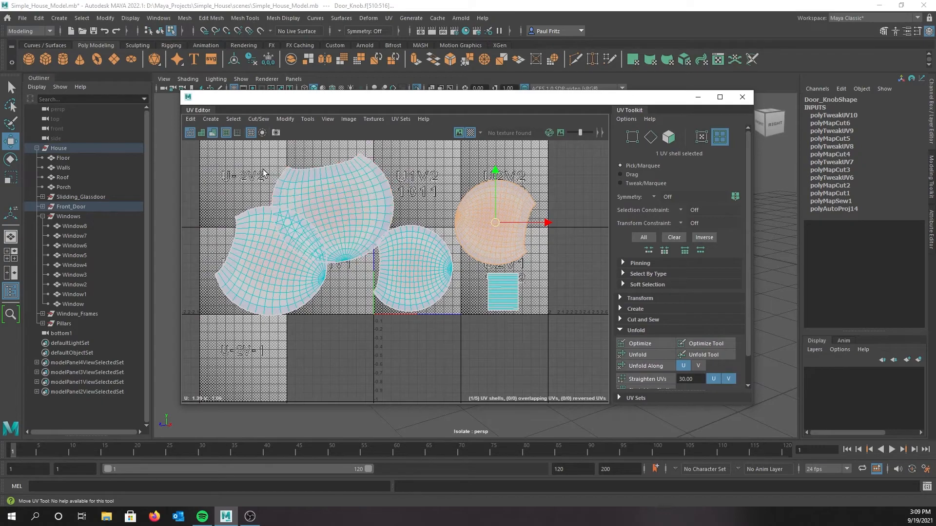
pyautogui.click(471, 133)
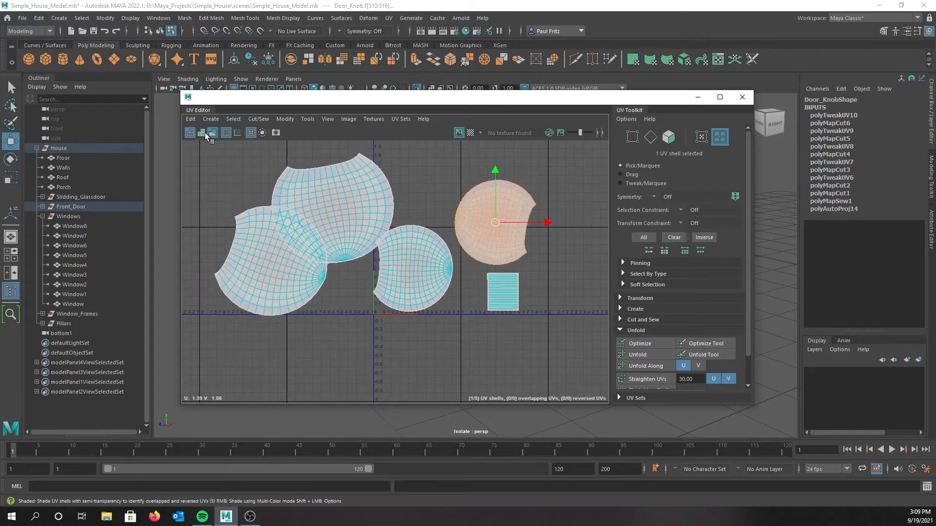
pyautogui.click(212, 133)
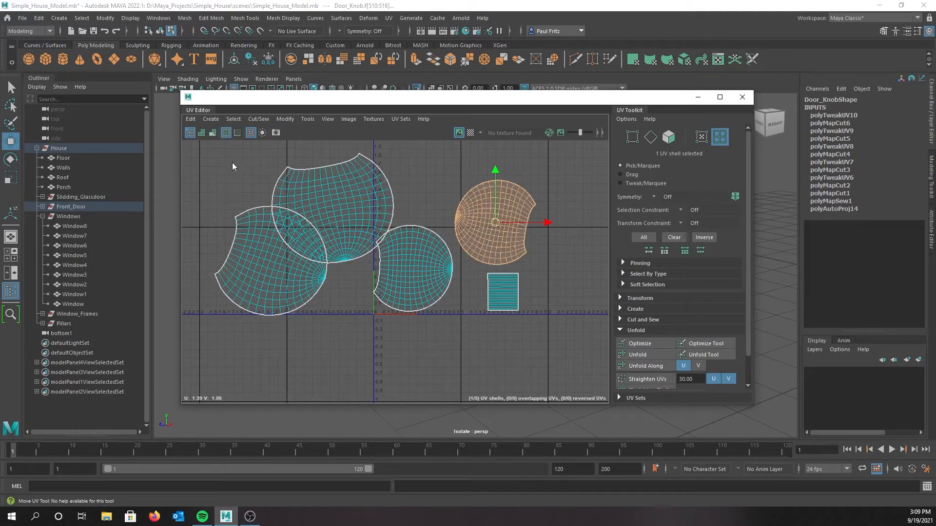
# Step: Select all five UV shells of the door knob and open the Layout UVs options
pyautogui.rightClick(232, 164)
pyautogui.click(192, 149)
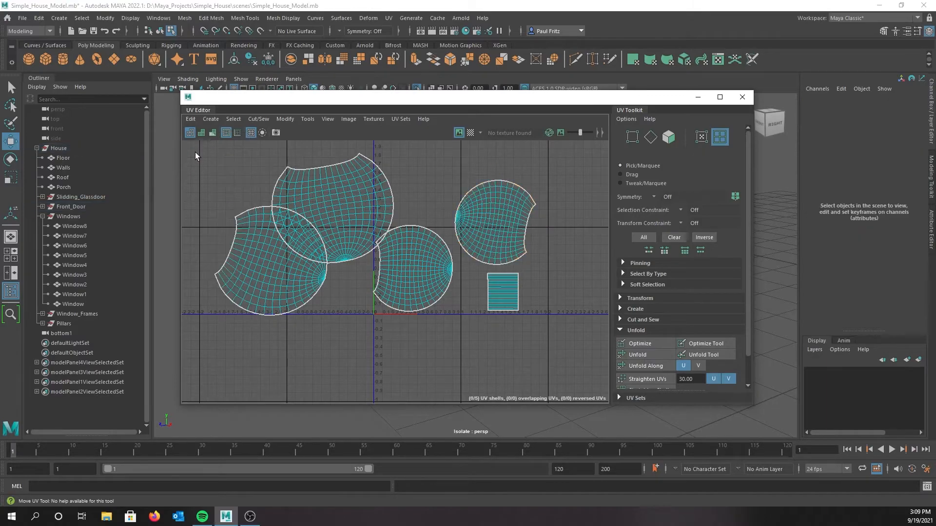
pyautogui.moveTo(201, 148); pyautogui.dragTo(547, 370)
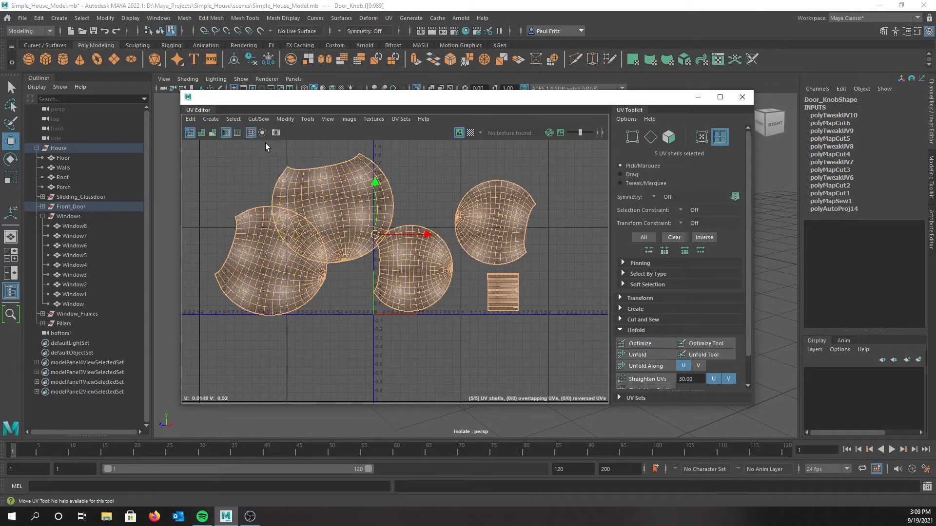
pyautogui.click(285, 119)
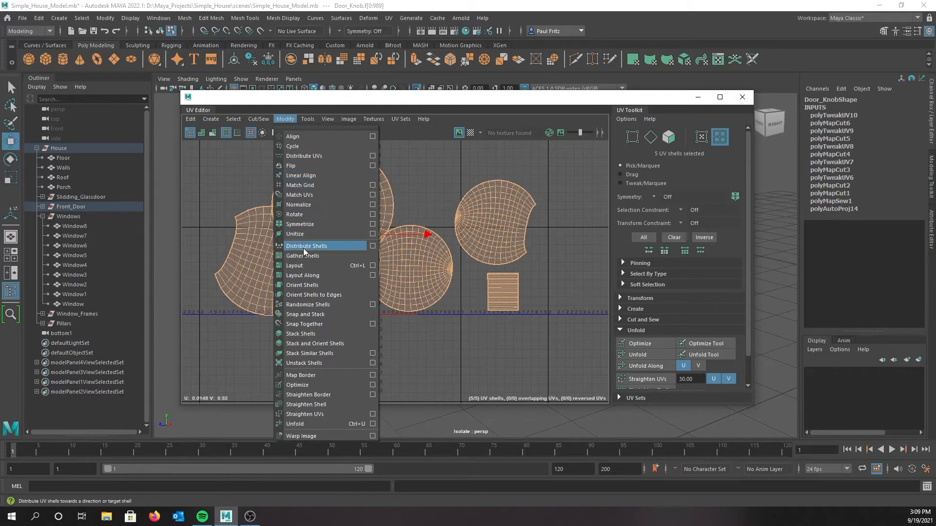
pyautogui.click(373, 266)
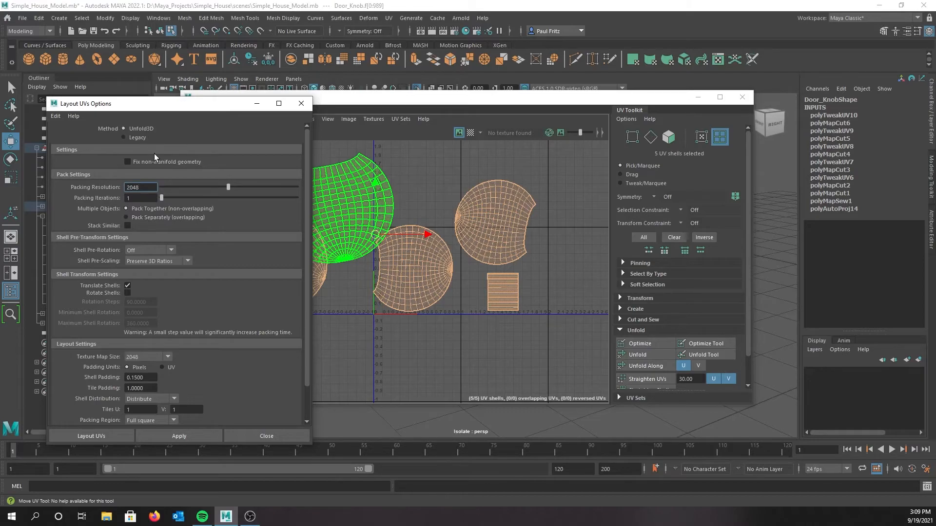
# Step: Review the pre-rotation and pre-scaling choices, and lay out the five shells with Unfold3D, keeping Preserve 3D Ratios and 2048 packing resolution
pyautogui.scroll(-2, 151, 151)
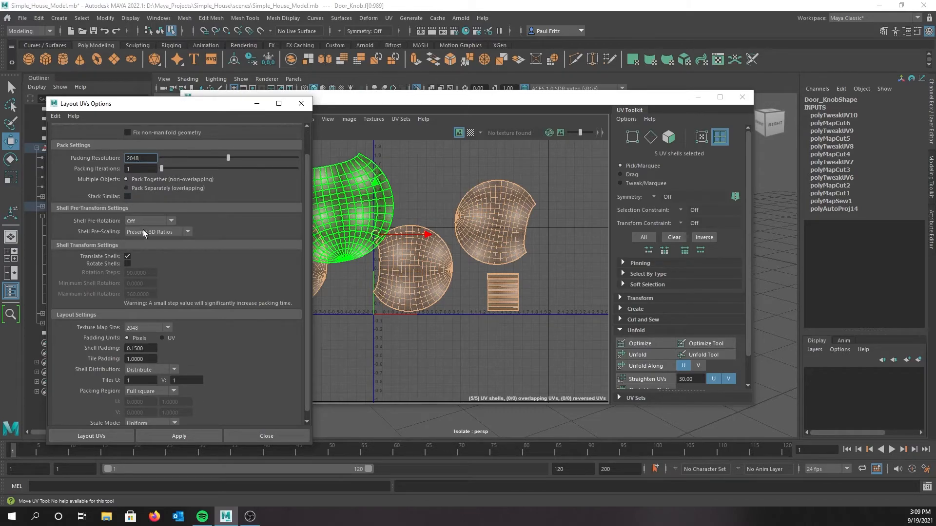
pyautogui.click(173, 221)
pyautogui.click(172, 220)
pyautogui.click(187, 232)
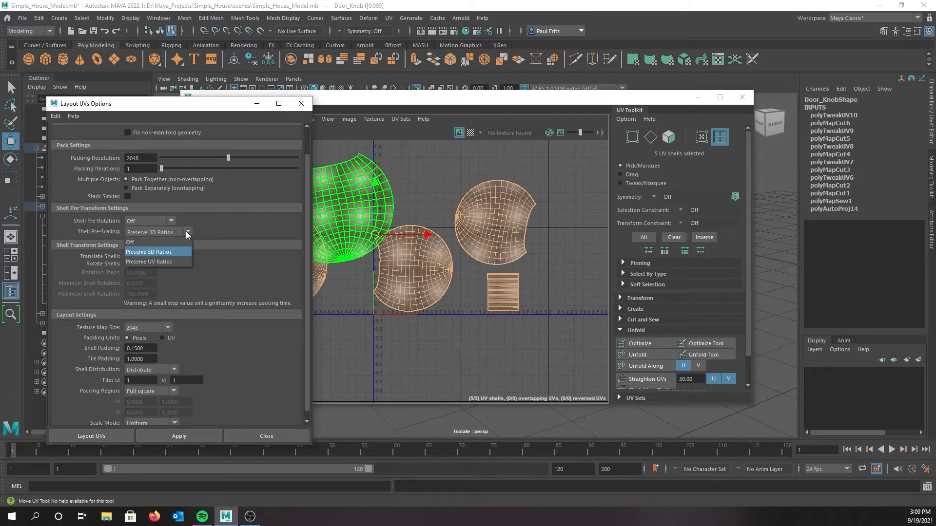
pyautogui.click(186, 231)
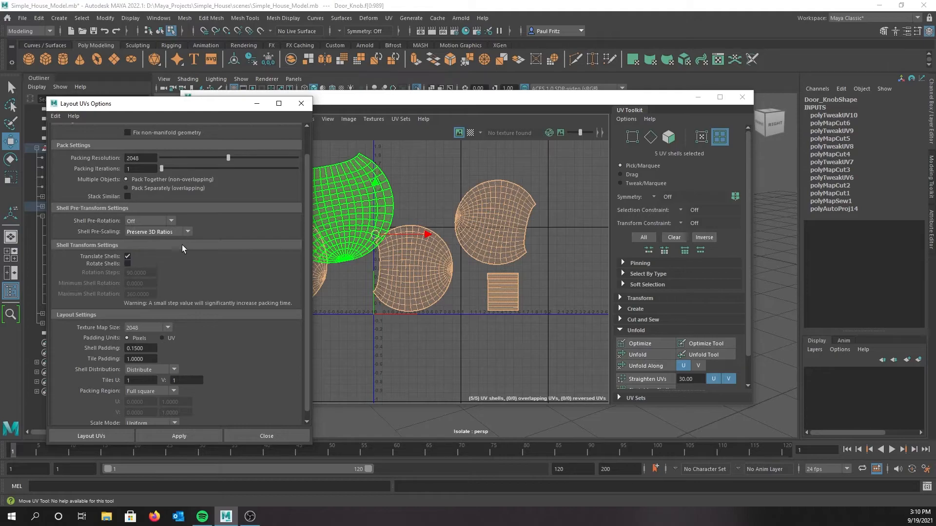
pyautogui.scroll(-1, 182, 248)
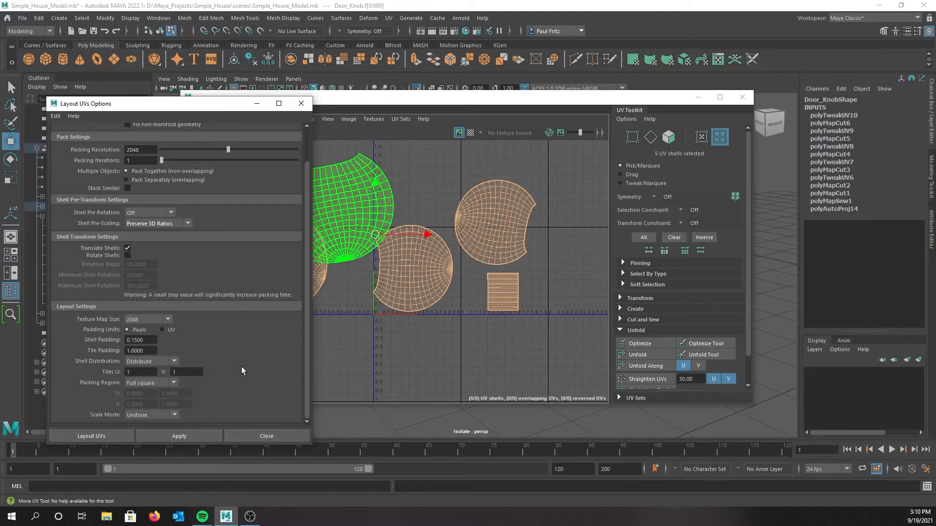
pyautogui.scroll(1, 202, 267)
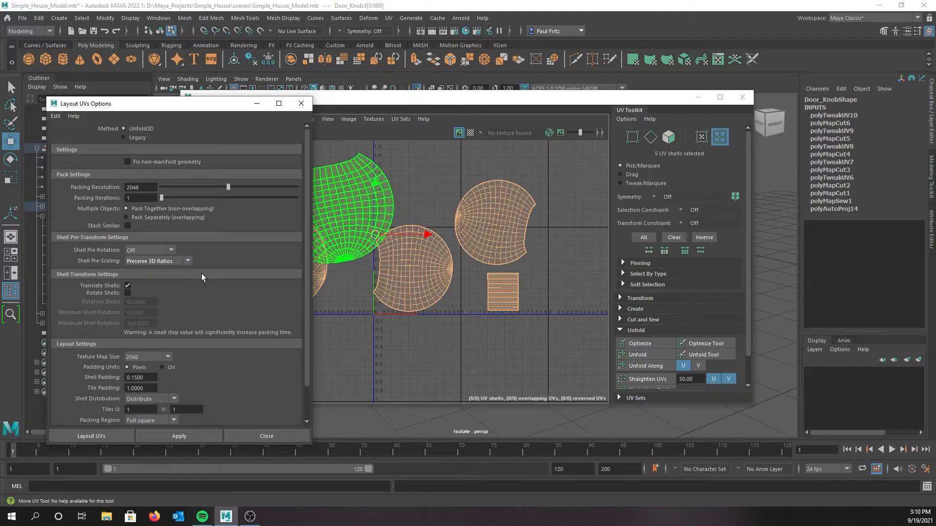
pyautogui.click(179, 435)
pyautogui.scroll(4, 401, 333)
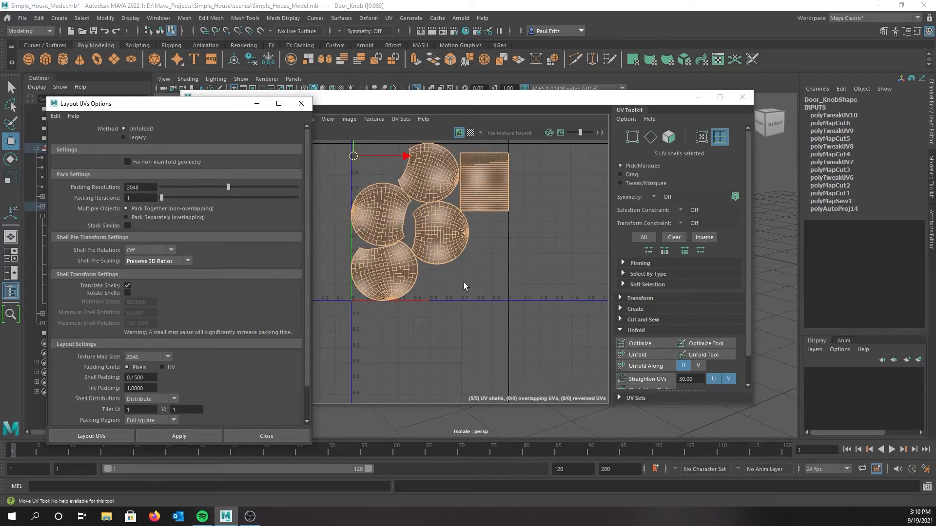
pyautogui.keyDown('alt'); pyautogui.moveTo(473, 279); pyautogui.dragTo(458, 305, button='middle'); pyautogui.keyUp('alt')
pyautogui.scroll(2, 447, 289)
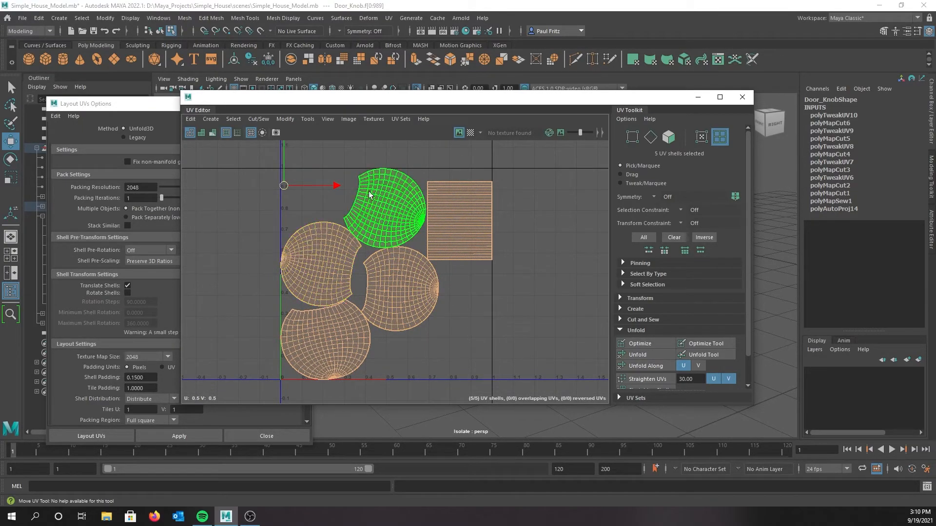
# Step: Turn on the checker map, clear the windows off the perspective view and compare the pattern across the knob's spheres and shaft
pyautogui.click(470, 131)
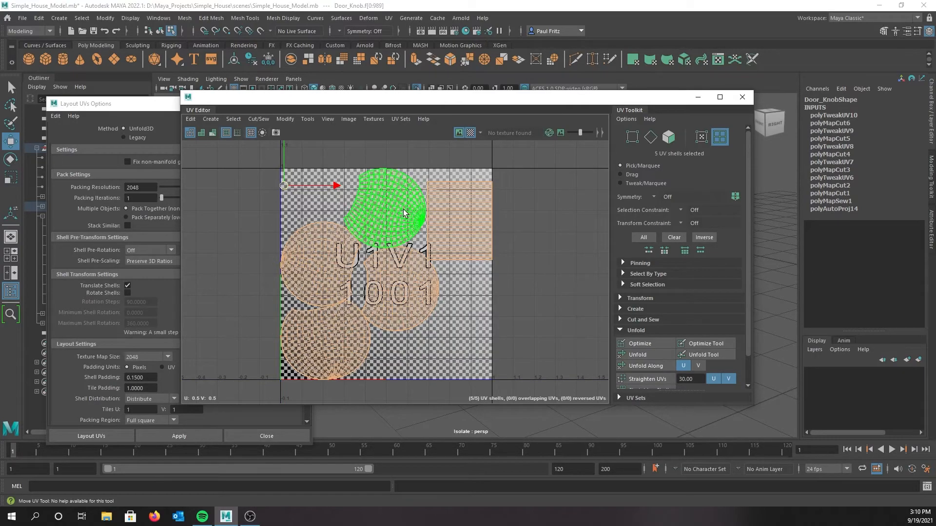
pyautogui.scroll(2, 404, 212)
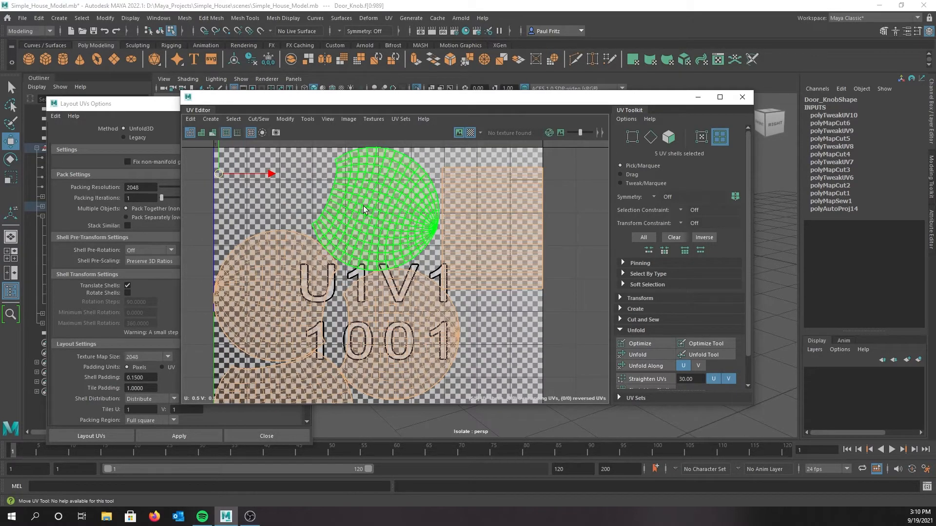
pyautogui.moveTo(466, 98); pyautogui.dragTo(0, 95)
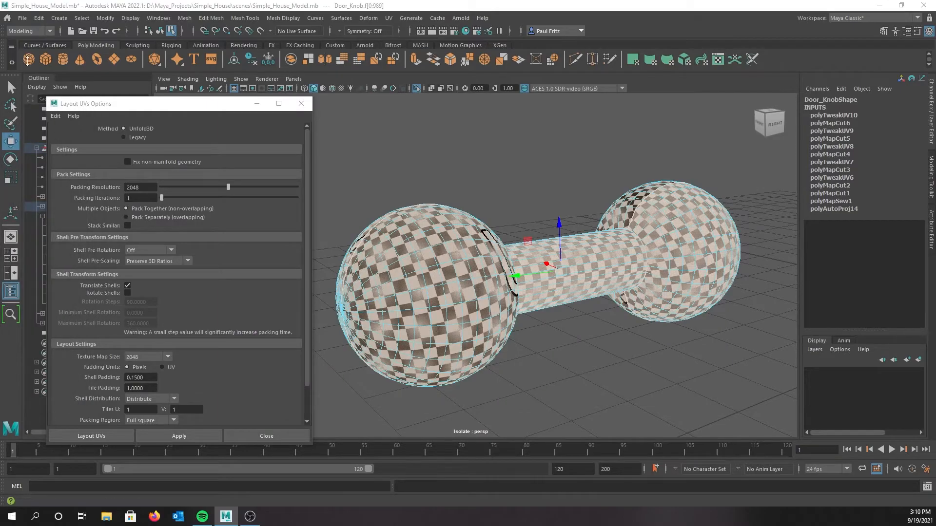
pyautogui.click(302, 103)
pyautogui.keyDown('alt'); pyautogui.moveTo(445, 195); pyautogui.dragTo(479, 204); pyautogui.keyUp('alt')
pyautogui.keyDown('alt'); pyautogui.moveTo(461, 239); pyautogui.dragTo(350, 235); pyautogui.keyUp('alt')
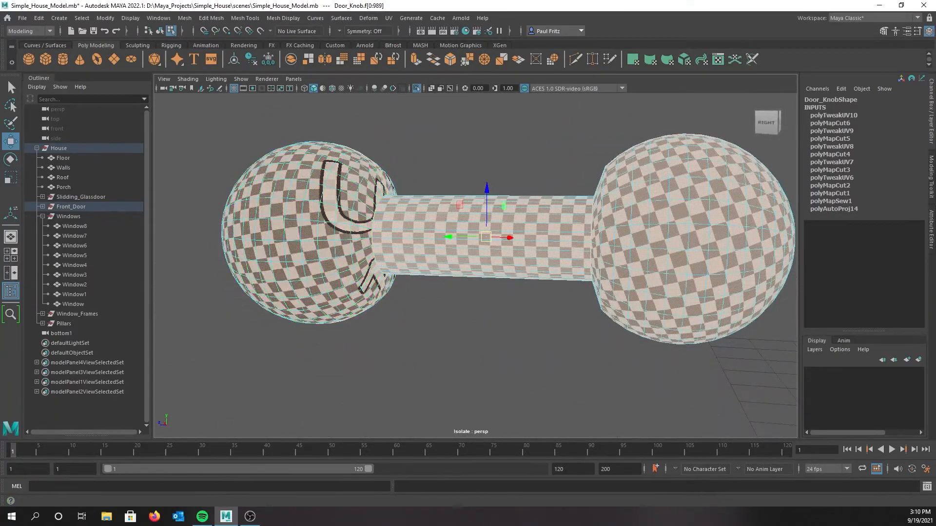
pyautogui.moveTo(0, 130); pyautogui.dragTo(313, 105)
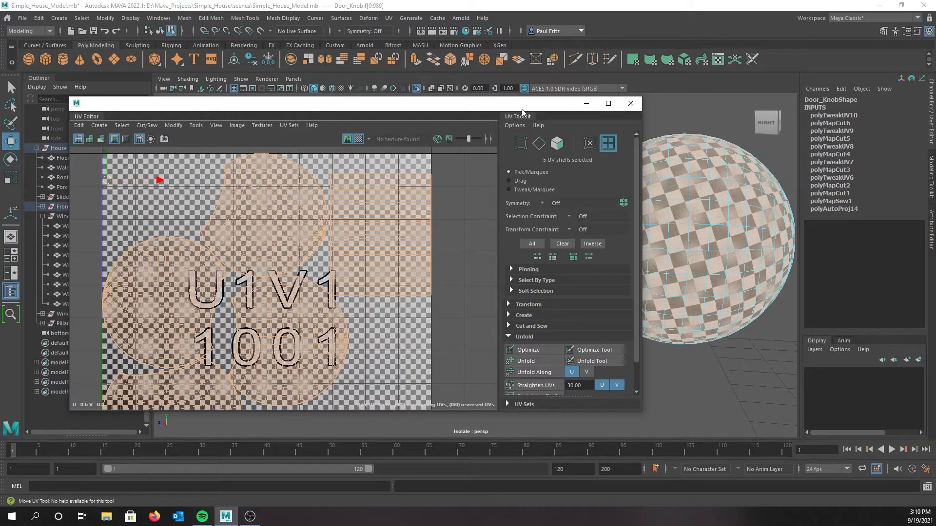
pyautogui.moveTo(557, 109); pyautogui.dragTo(0, 128)
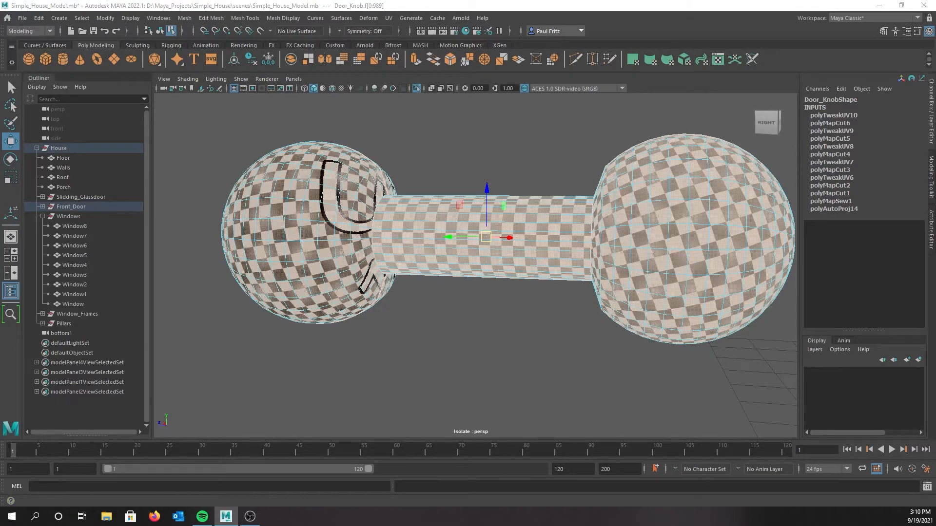
pyautogui.scroll(-2, 358, 166)
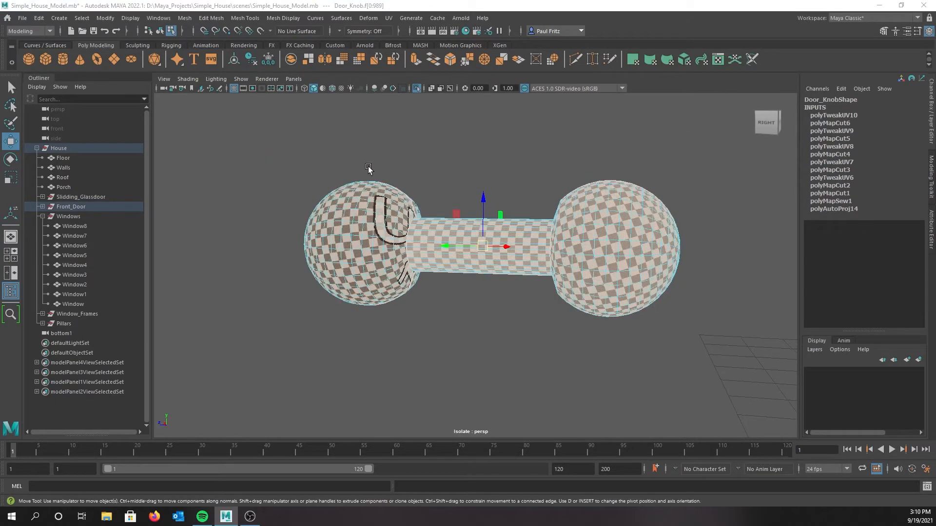
# Step: Return the door knob to object mode and end its isolation, bringing the front of the whole house into view
pyautogui.moveTo(372, 176); pyautogui.dragTo(420, 164, button='right')
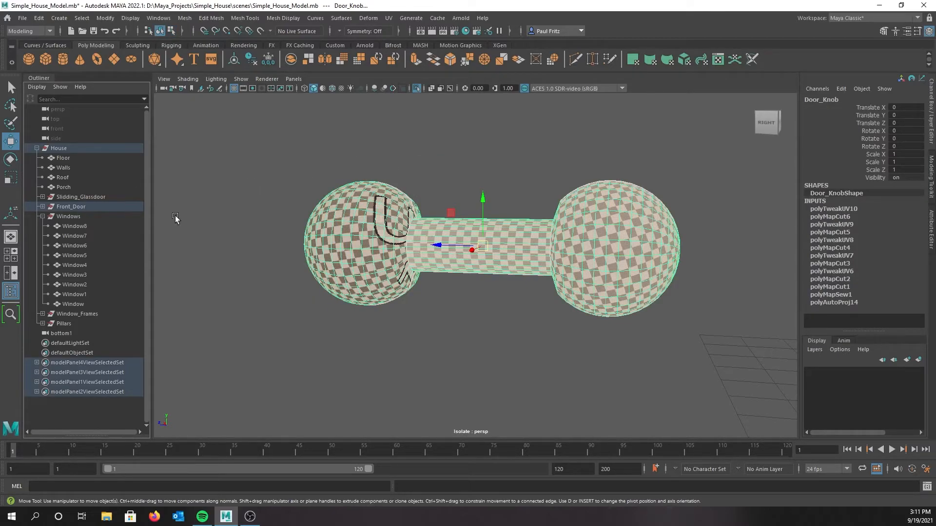
pyautogui.hotkey('ctrl', '1')
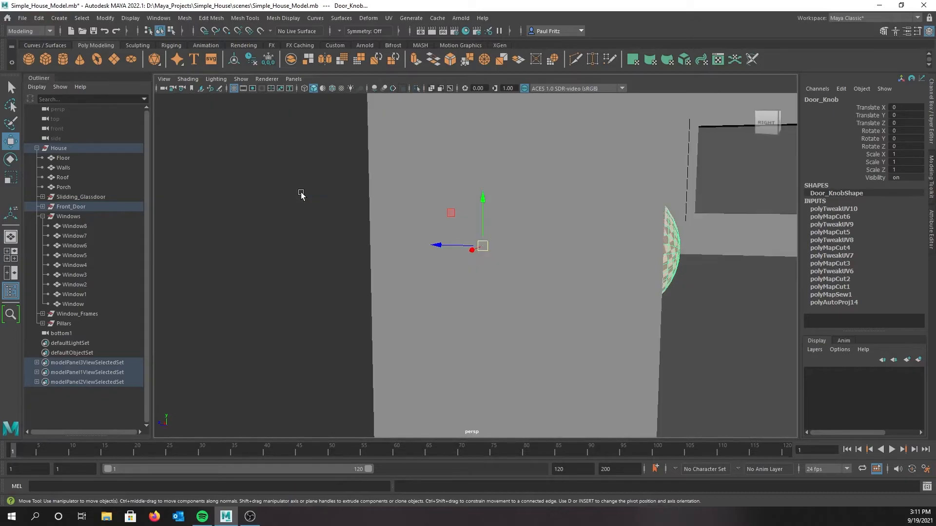
pyautogui.scroll(-5, 332, 197)
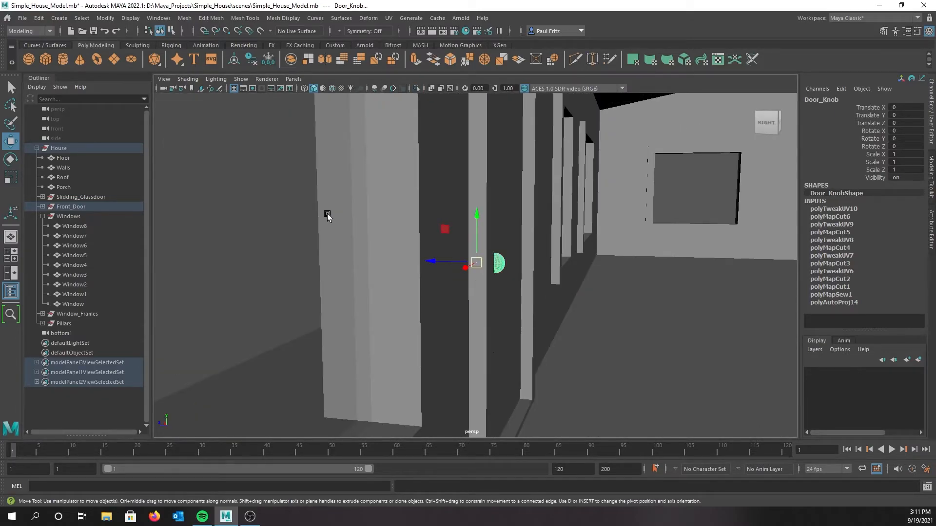
pyautogui.keyDown('alt'); pyautogui.moveTo(304, 214); pyautogui.dragTo(405, 202); pyautogui.keyUp('alt')
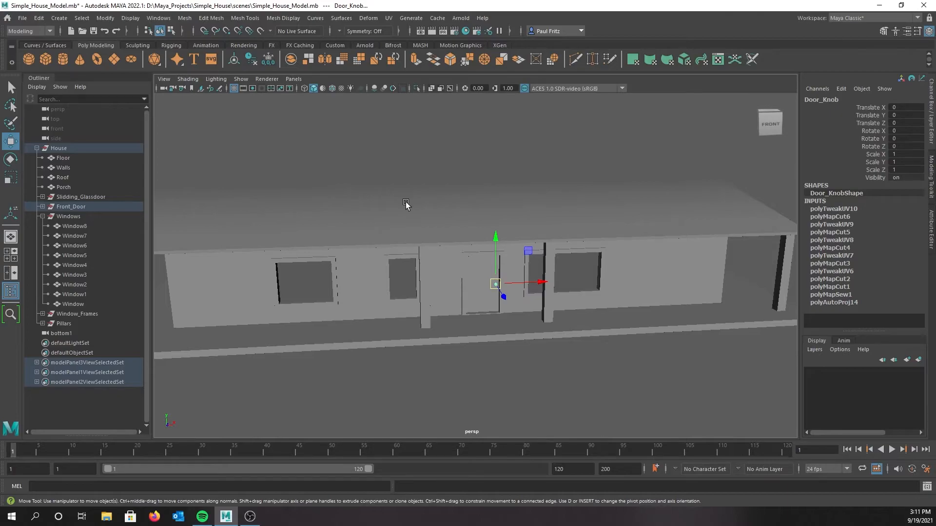
# Step: Select a front window frame, a front porch pillar and the front corner pillar in turn, examining the corner pillar's checker pattern up close
pyautogui.click(390, 259)
pyautogui.keyDown('alt'); pyautogui.moveTo(357, 259); pyautogui.dragTo(426, 236); pyautogui.keyUp('alt')
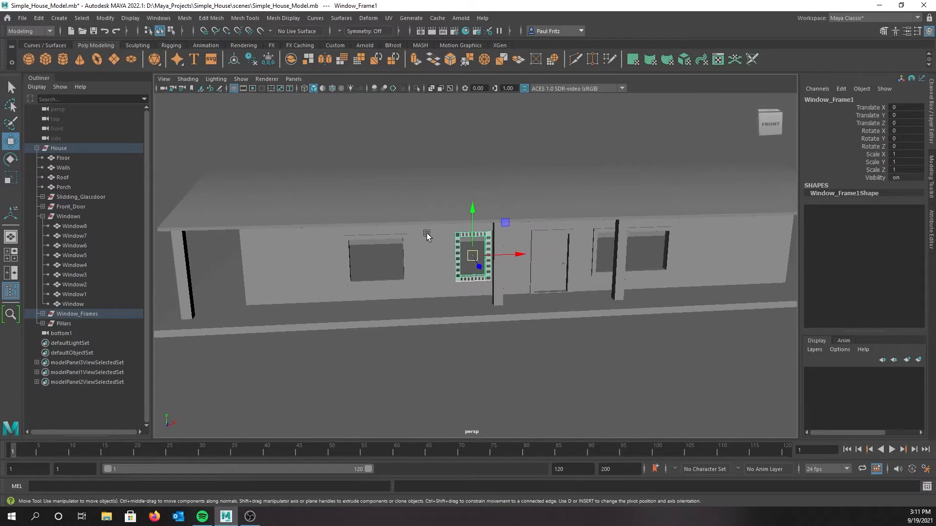
pyautogui.click(496, 291)
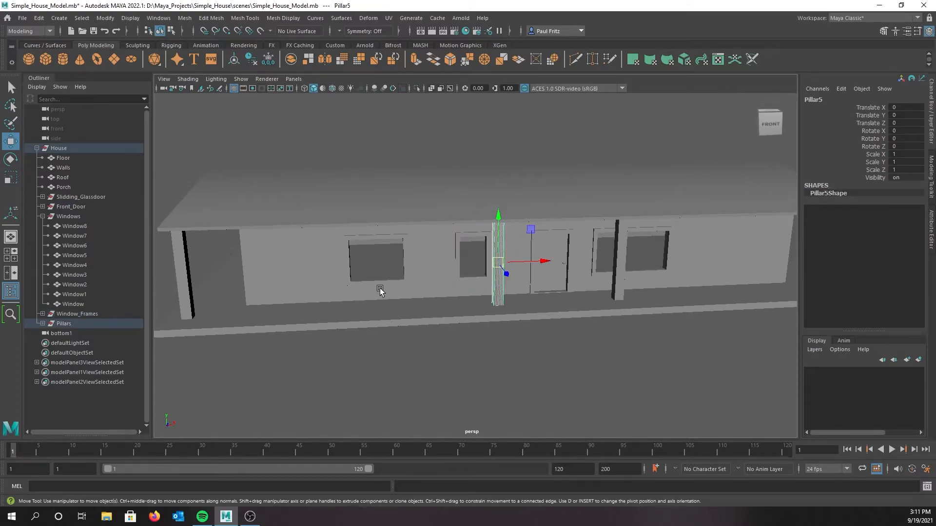
pyautogui.click(185, 280)
pyautogui.keyDown('alt'); pyautogui.moveTo(196, 292); pyautogui.dragTo(266, 287); pyautogui.keyUp('alt')
pyautogui.keyDown('alt'); pyautogui.moveTo(265, 287); pyautogui.dragTo(436, 263, button='middle'); pyautogui.keyUp('alt')
pyautogui.scroll(3, 312, 271)
pyautogui.scroll(-1, 377, 274)
pyautogui.scroll(3, 377, 273)
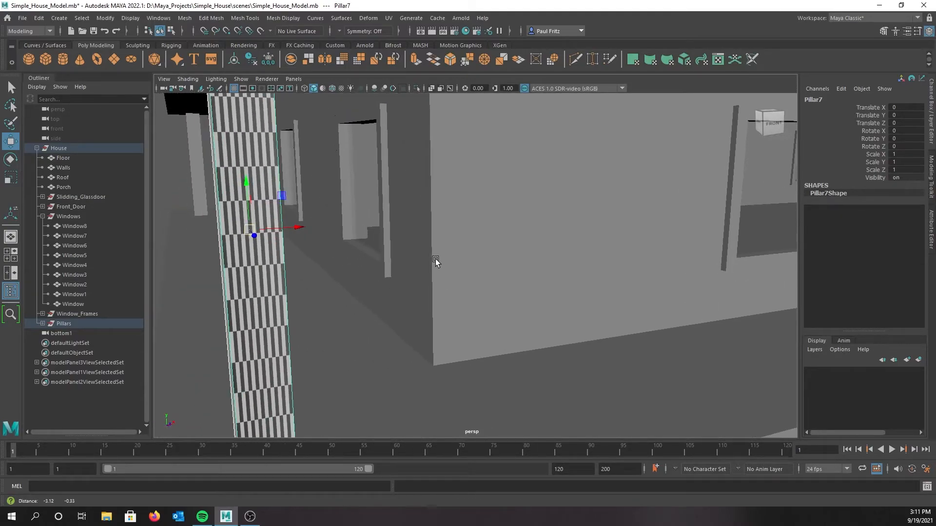
pyautogui.scroll(-1, 377, 271)
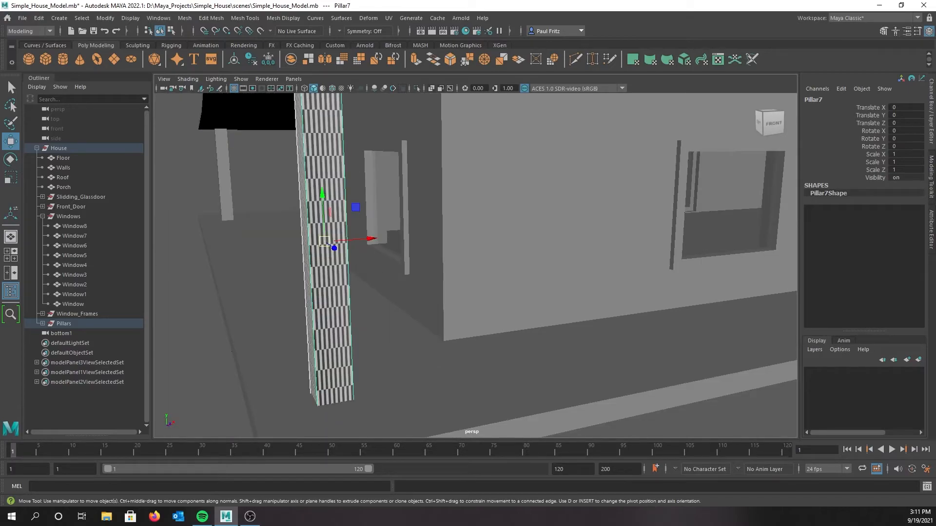
# Step: Select the corner pillar at the back of the house and examine its checker pattern
pyautogui.keyDown('alt'); pyautogui.moveTo(477, 176); pyautogui.dragTo(367, 200); pyautogui.keyUp('alt')
pyautogui.click(239, 252)
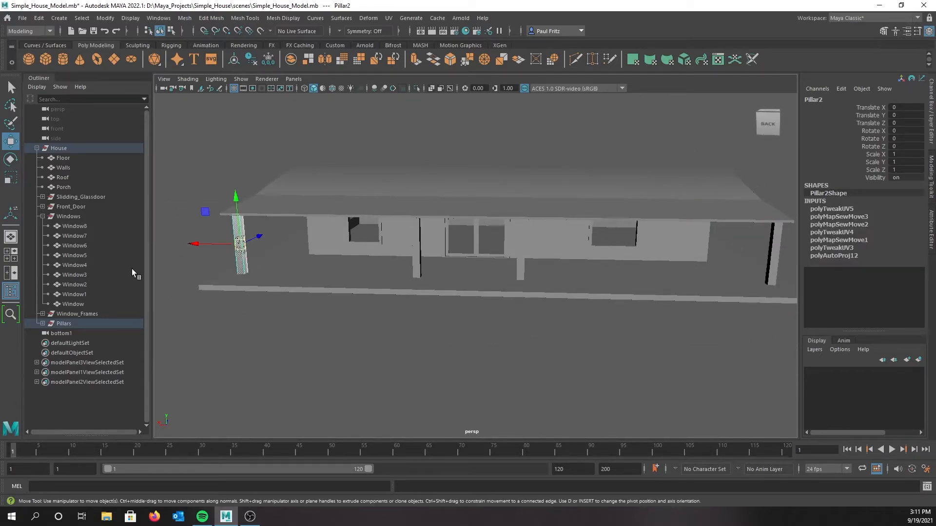
pyautogui.scroll(3, 266, 247)
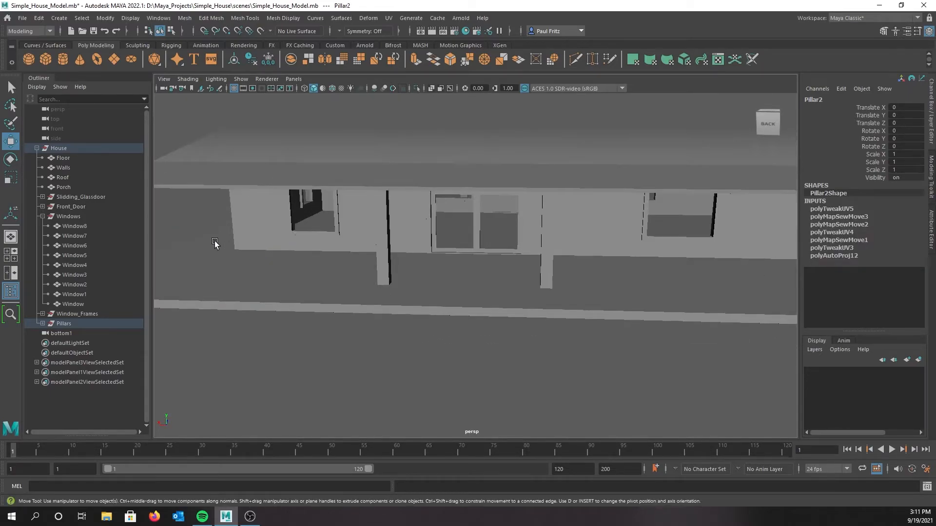
pyautogui.keyDown('alt'); pyautogui.moveTo(216, 241); pyautogui.dragTo(398, 229, button='middle'); pyautogui.keyUp('alt')
pyautogui.keyDown('alt'); pyautogui.moveTo(388, 230); pyautogui.dragTo(380, 234); pyautogui.keyUp('alt')
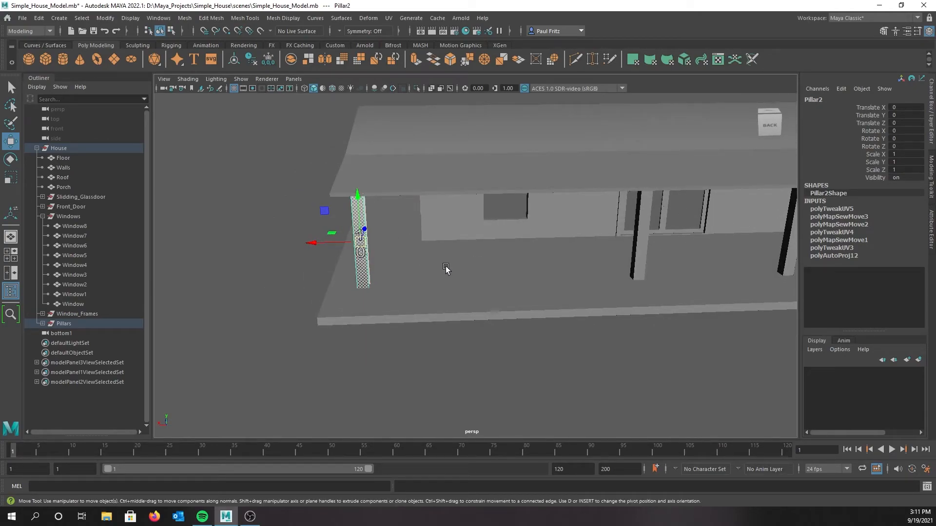
pyautogui.keyDown('alt'); pyautogui.moveTo(439, 263); pyautogui.dragTo(371, 222); pyautogui.keyUp('alt')
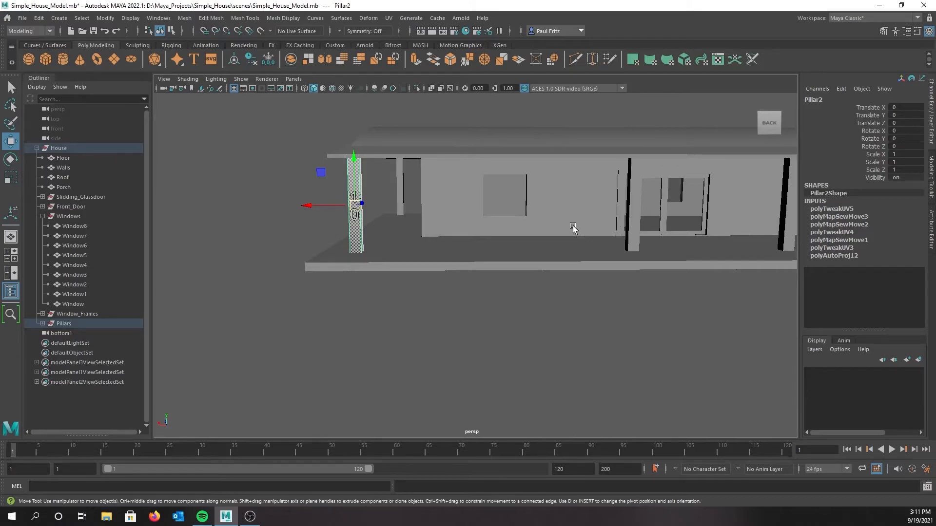
# Step: Select the porch and examine its checker pattern for stretching from above, underneath and around the house
pyautogui.keyDown('alt'); pyautogui.moveTo(562, 228); pyautogui.dragTo(478, 255); pyautogui.keyUp('alt')
pyautogui.click(478, 255)
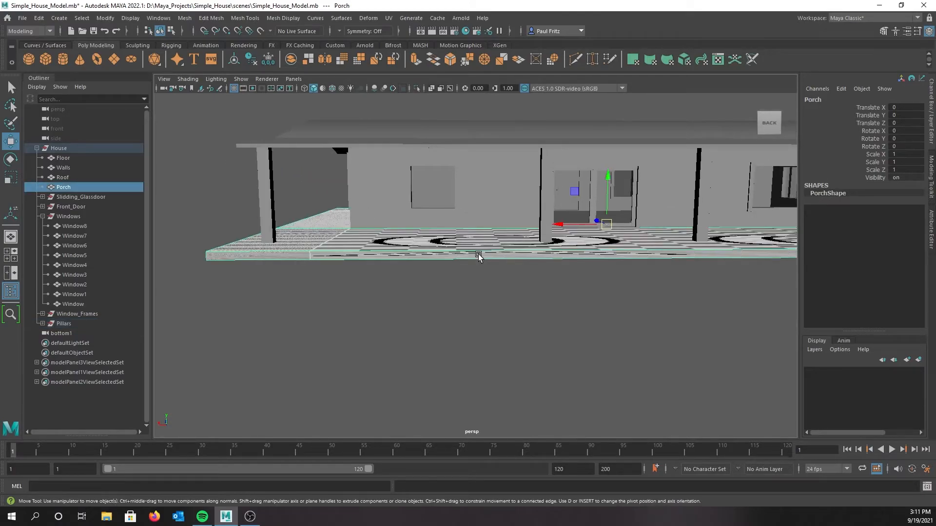
pyautogui.scroll(3, 463, 265)
pyautogui.keyDown('alt'); pyautogui.moveTo(346, 290); pyautogui.dragTo(406, 247); pyautogui.keyUp('alt')
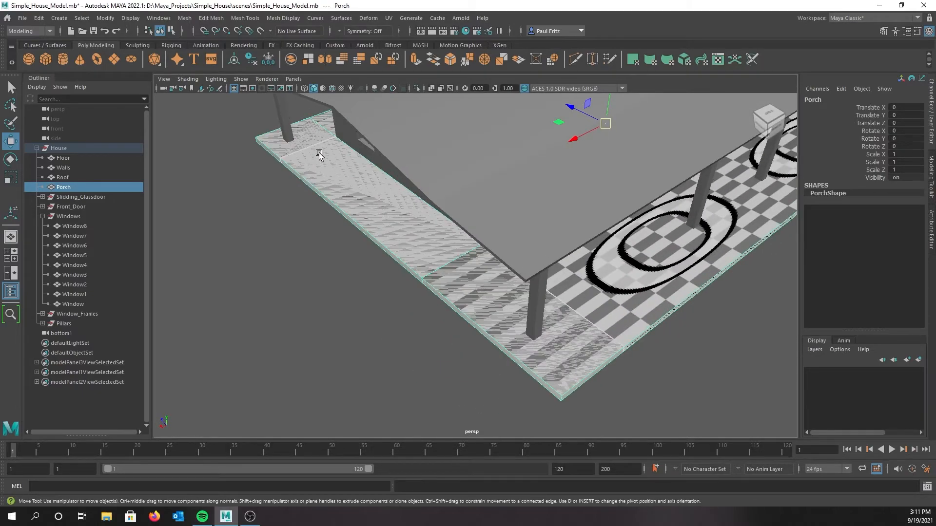
pyautogui.keyDown('alt'); pyautogui.moveTo(592, 273); pyautogui.dragTo(478, 213); pyautogui.keyUp('alt')
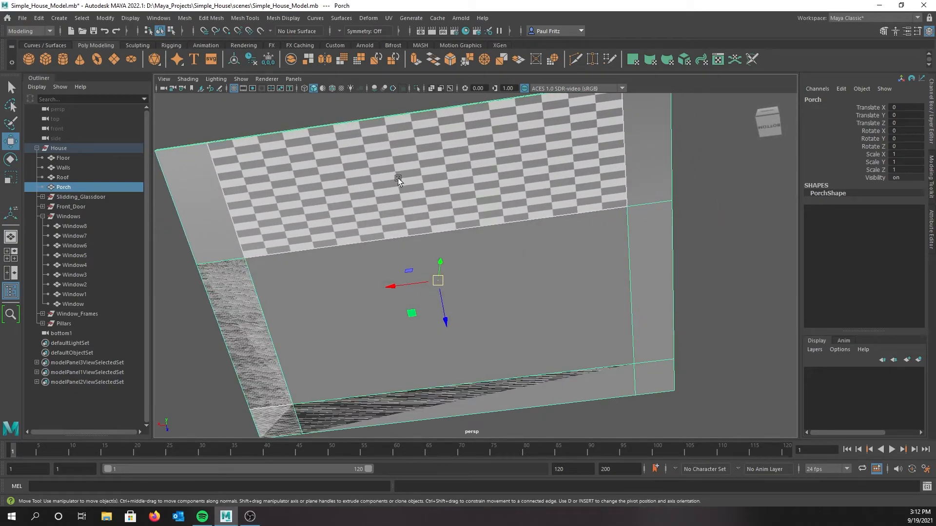
pyautogui.keyDown('alt'); pyautogui.moveTo(521, 162); pyautogui.dragTo(504, 259); pyautogui.keyUp('alt')
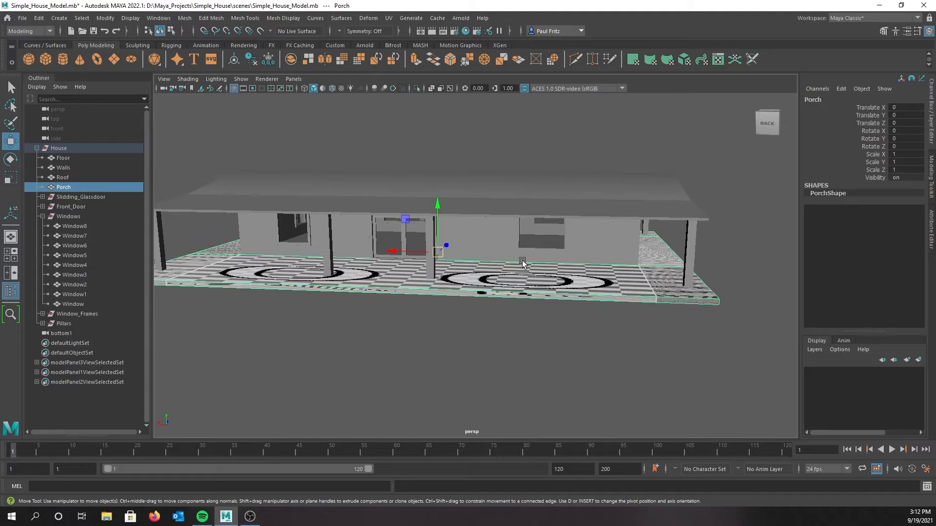
pyautogui.keyDown('alt'); pyautogui.moveTo(551, 248); pyautogui.dragTo(516, 246); pyautogui.keyUp('alt')
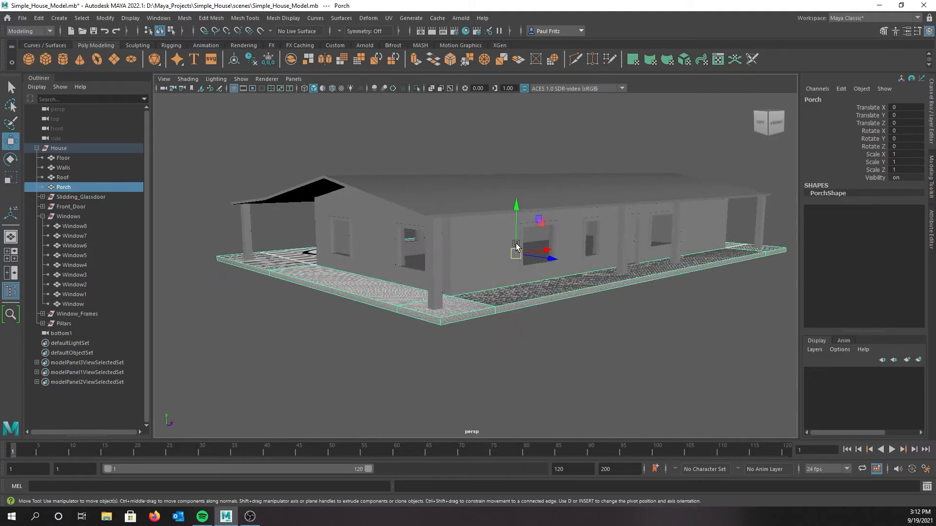
pyautogui.keyDown('alt'); pyautogui.moveTo(600, 238); pyautogui.dragTo(560, 236); pyautogui.keyUp('alt')
pyautogui.click(560, 237)
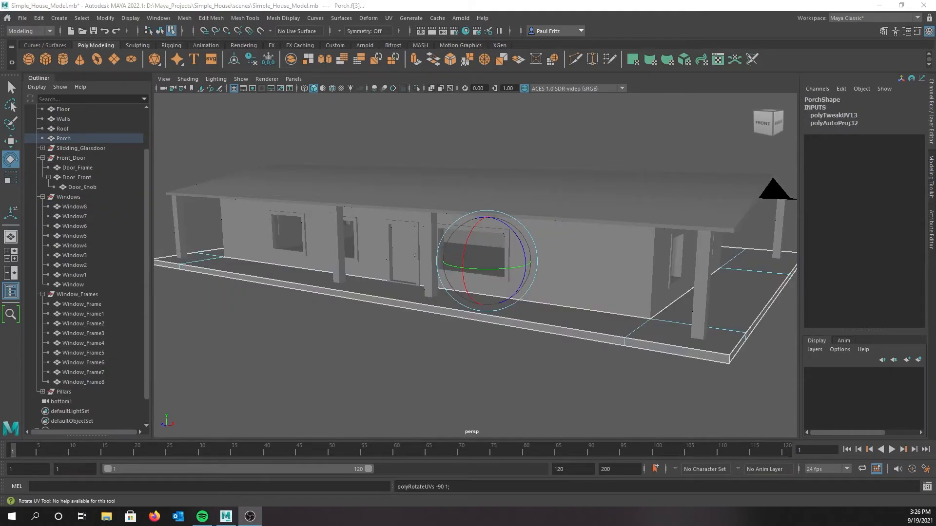
pyautogui.hotkey('alt', 'Tab')
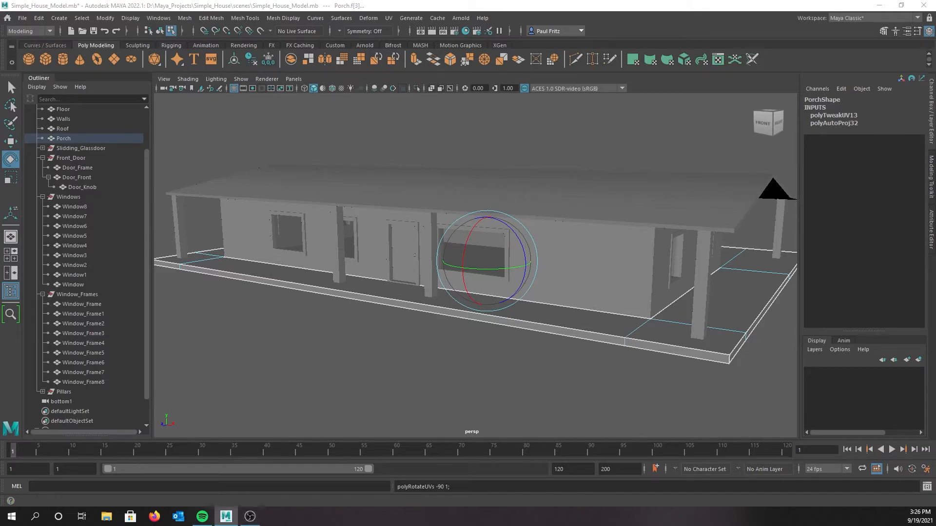
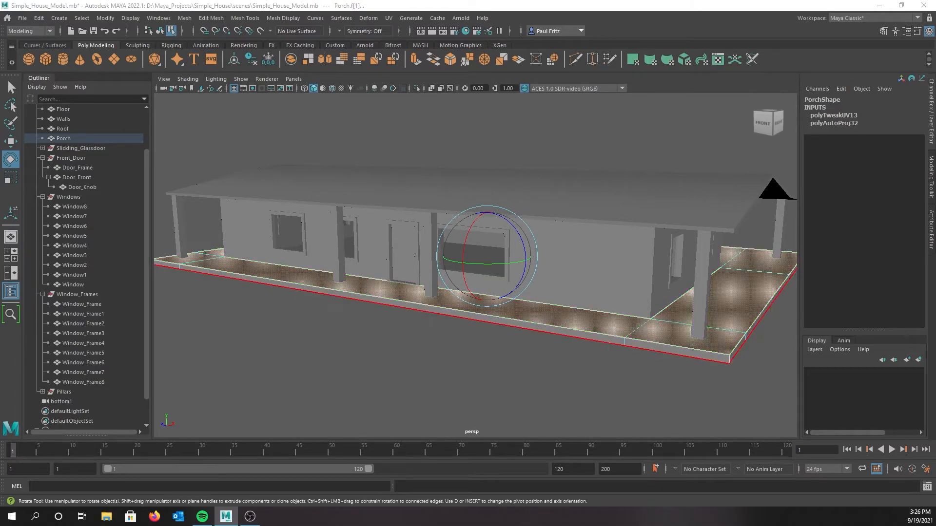
# Step: Bring the porch's UV layout into view and move the three offset side-strip shells above the other stacked strips
pyautogui.moveTo(0, 122); pyautogui.dragTo(336, 112)
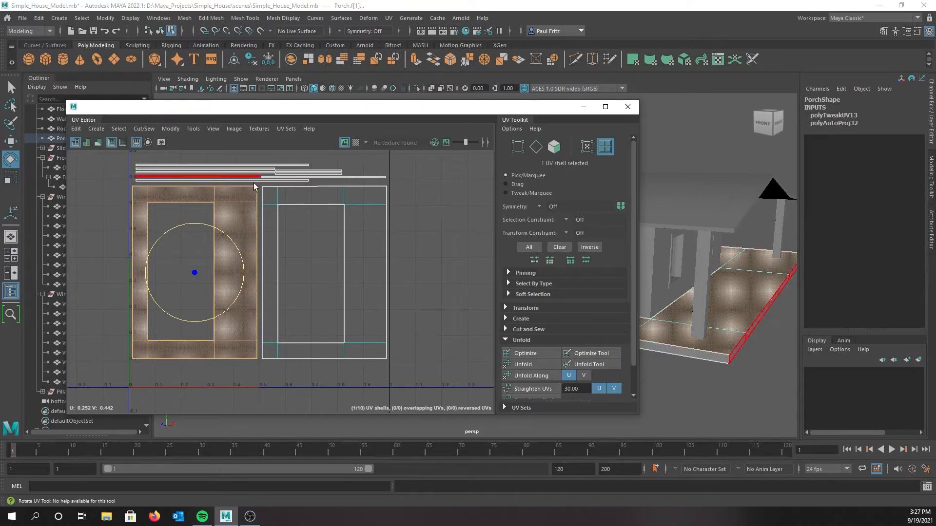
pyautogui.moveTo(329, 160); pyautogui.dragTo(340, 184)
pyautogui.scroll(-2, 343, 186)
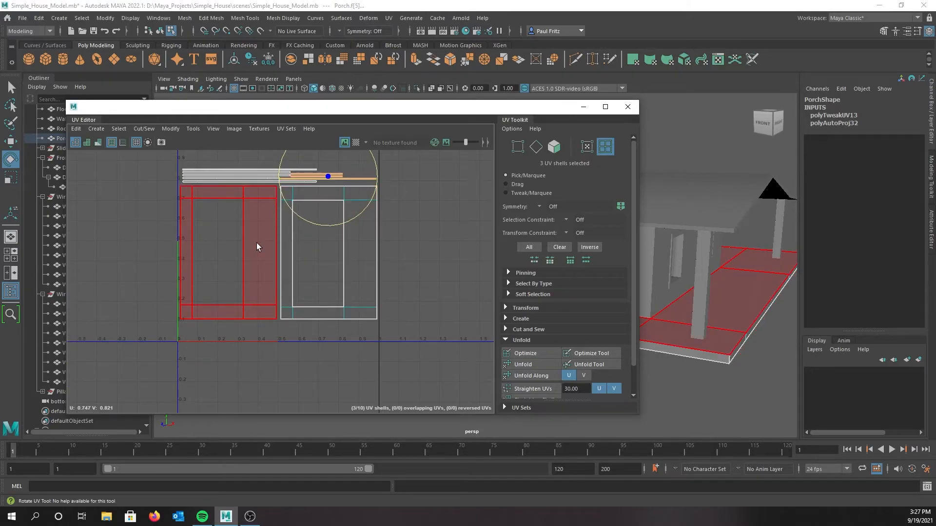
pyautogui.press('w')
pyautogui.moveTo(327, 179); pyautogui.dragTo(247, 170)
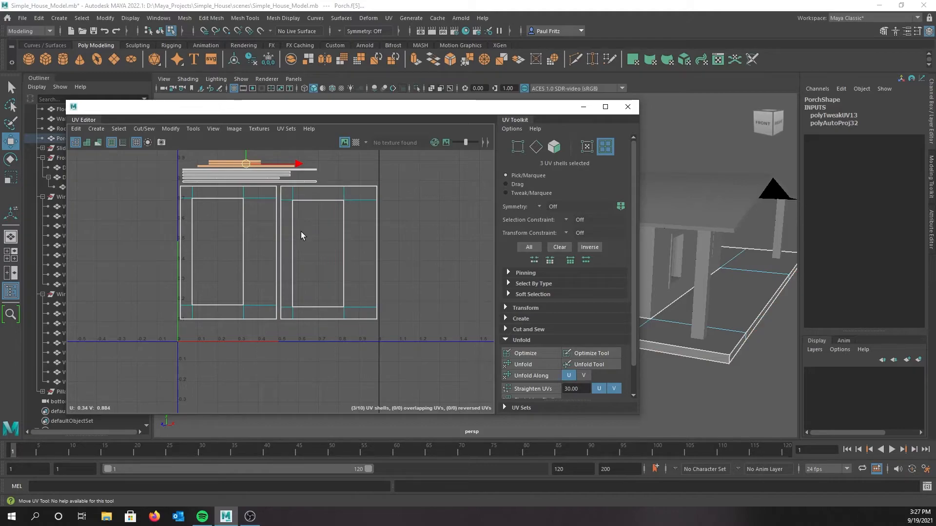
# Step: Overlay the porch's top-face UV shell on its matching bottom-face shell to share the same UV space
pyautogui.scroll(-2, 300, 232)
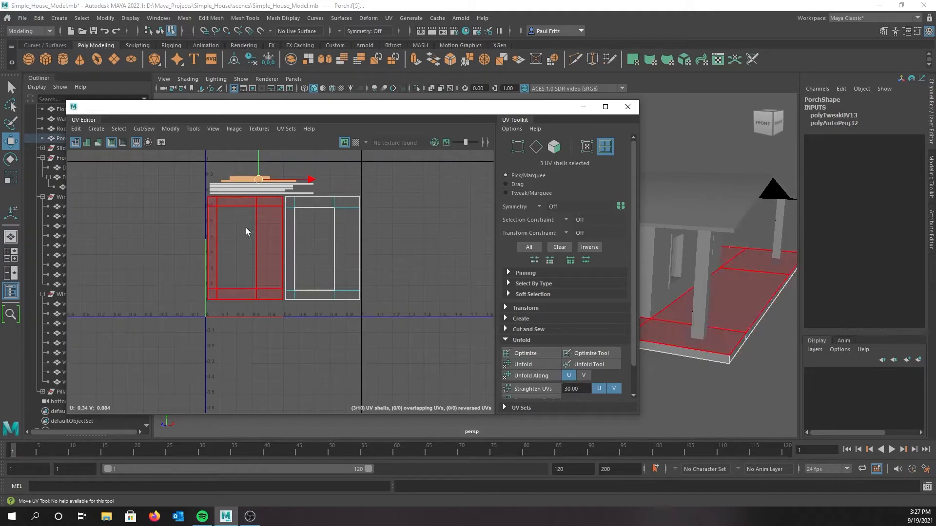
pyautogui.click(350, 238)
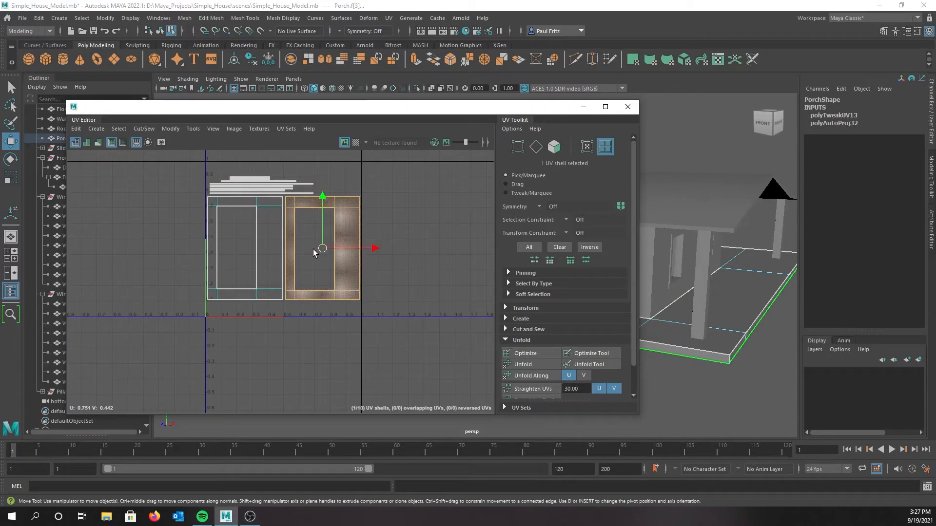
pyautogui.click(268, 241)
pyautogui.moveTo(245, 248); pyautogui.dragTo(323, 251)
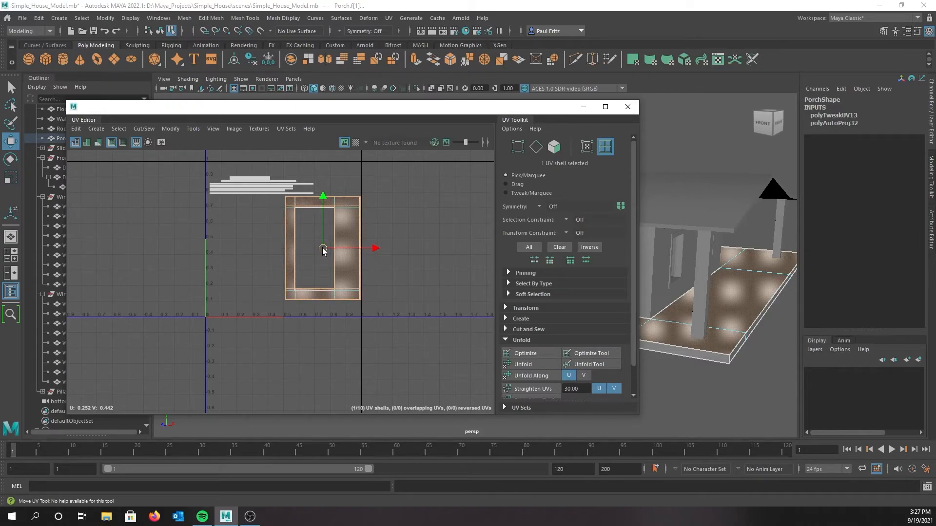
pyautogui.scroll(3, 311, 250)
pyautogui.scroll(1, 309, 254)
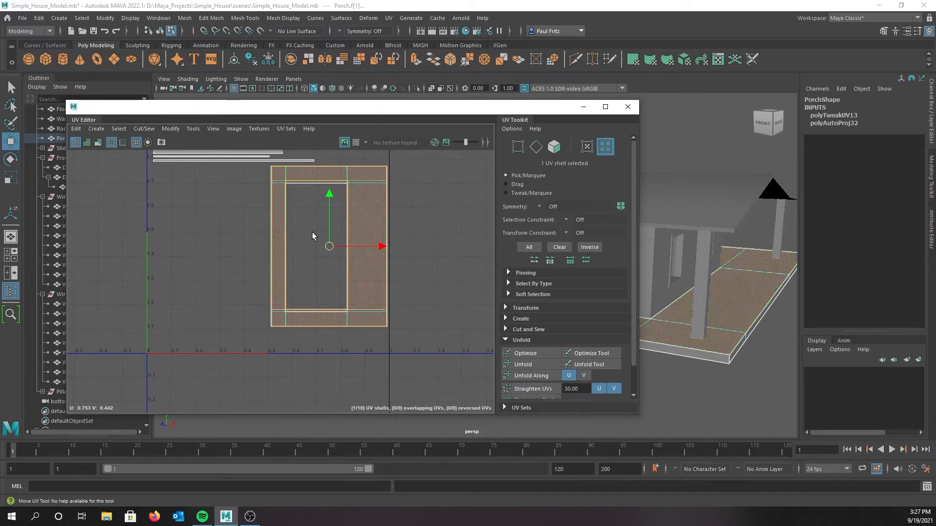
pyautogui.scroll(-2, 195, 261)
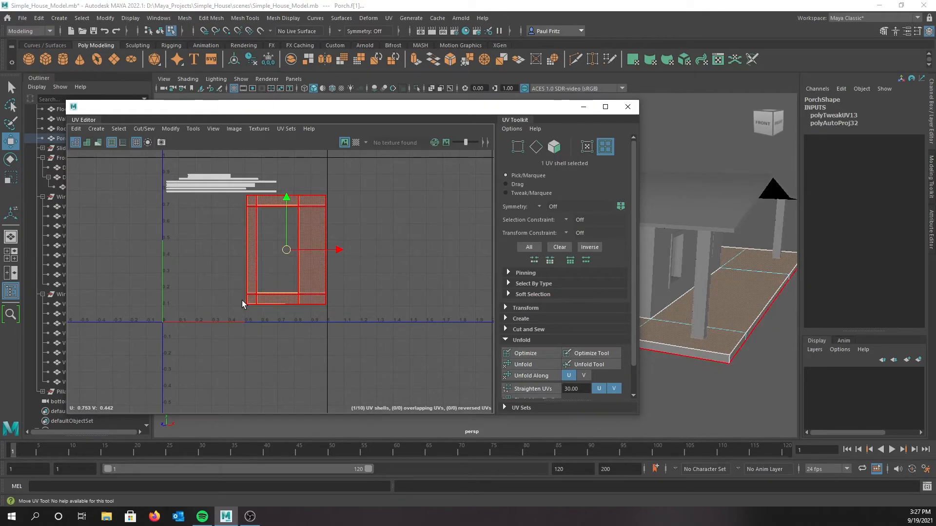
# Step: Separate the two large porch shells, placing one in the second UV tile and the top-face shell near the first tile's origin
pyautogui.moveTo(286, 250); pyautogui.dragTo(382, 261)
pyautogui.click(314, 240)
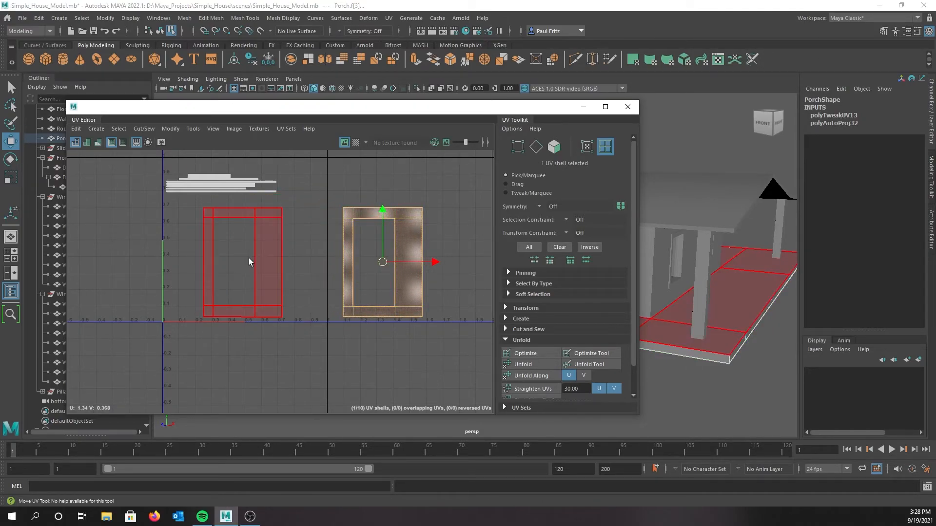
pyautogui.click(261, 260)
pyautogui.moveTo(242, 263); pyautogui.dragTo(208, 251)
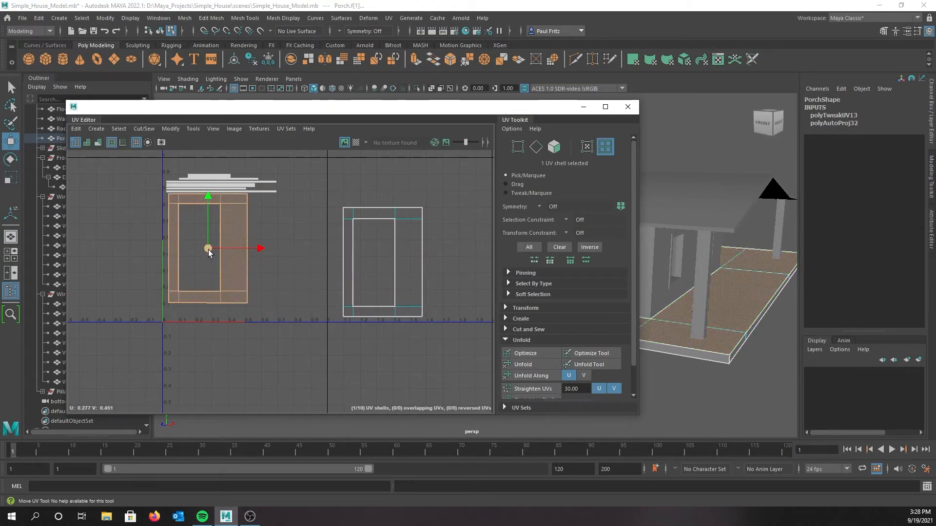
# Step: Select all ten porch UV shells and scale them up together uniformly
pyautogui.moveTo(153, 170); pyautogui.dragTo(438, 337)
pyautogui.press('r')
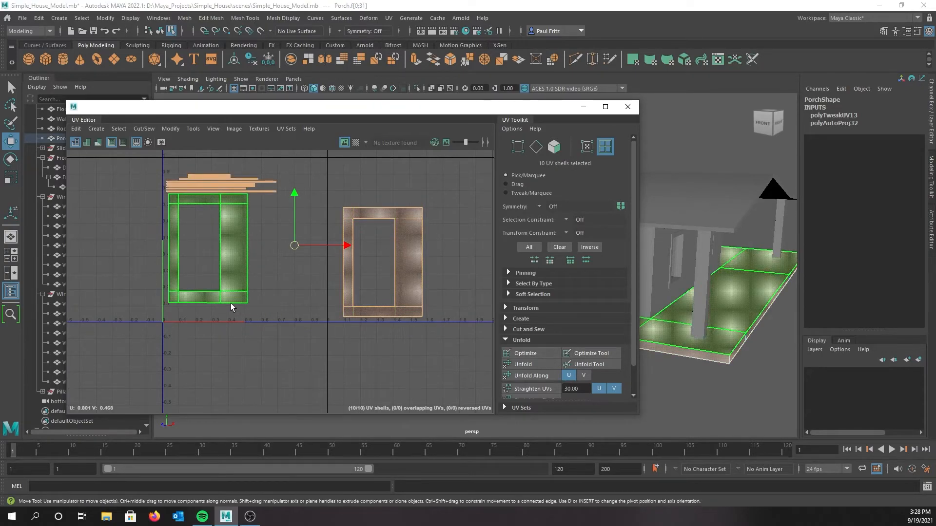
pyautogui.moveTo(293, 246); pyautogui.dragTo(329, 251)
pyautogui.press('w')
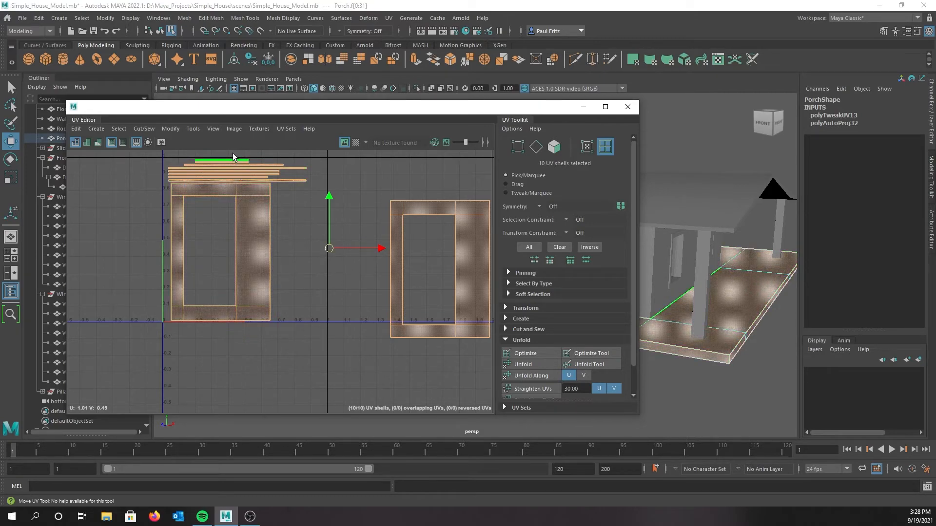
# Step: Rotate the eight side-strip shells clockwise and place them upright beside the top-face shell within the first tile
pyautogui.moveTo(232, 153); pyautogui.dragTo(282, 181)
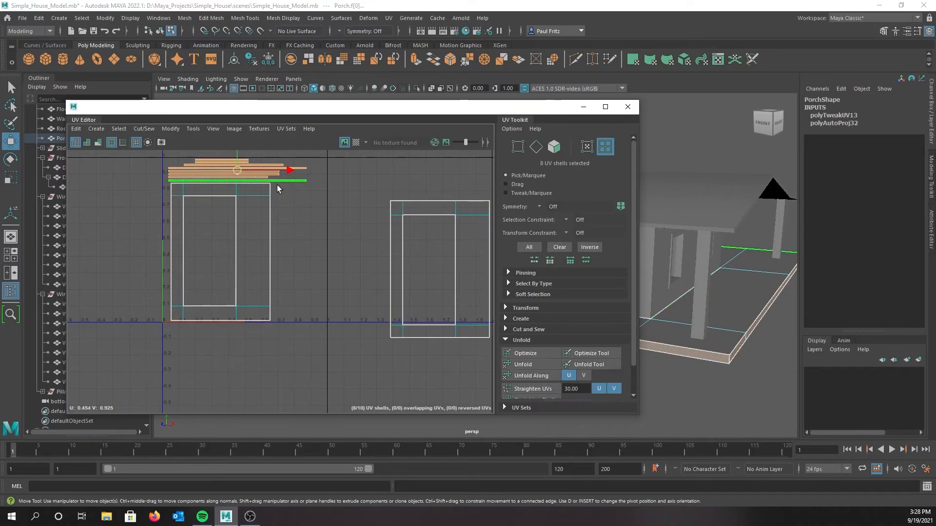
pyautogui.keyDown('shift'); pyautogui.rightClick(288, 196); pyautogui.keyUp('shift')
pyautogui.moveTo(301, 227)
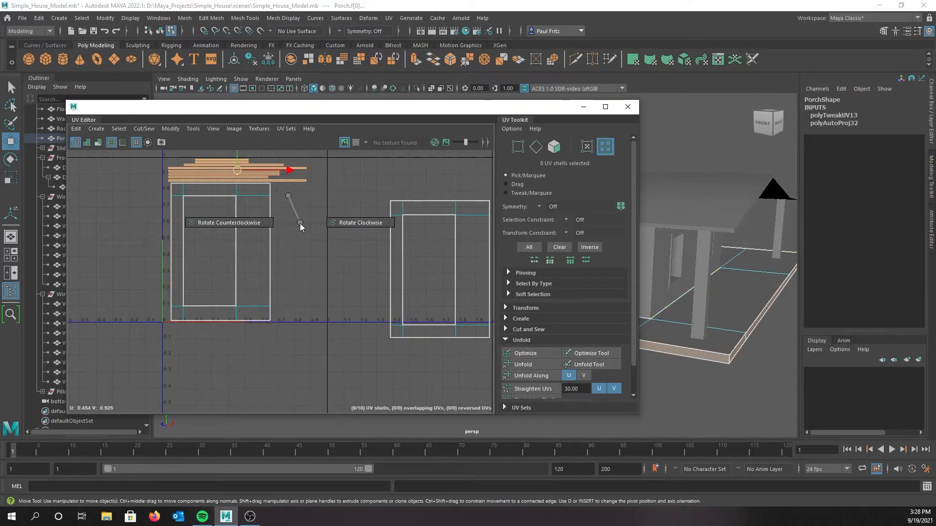
pyautogui.click(342, 222)
pyautogui.moveTo(237, 172); pyautogui.dragTo(291, 251)
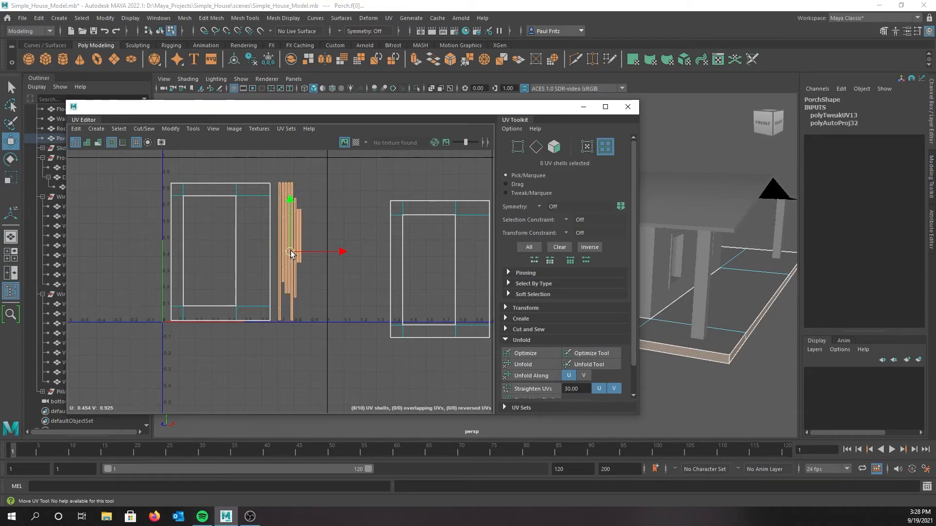
pyautogui.moveTo(134, 156); pyautogui.dragTo(341, 295)
pyautogui.press('r')
pyautogui.moveTo(234, 250); pyautogui.dragTo(248, 242)
pyautogui.press('w')
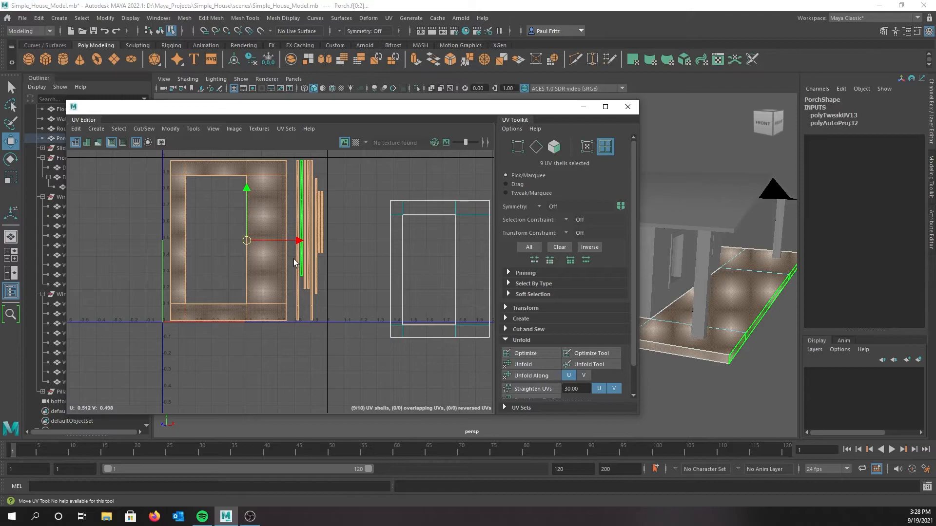
pyautogui.hotkey('ctrl', 'z')
pyautogui.hotkey('ctrl', 'z')
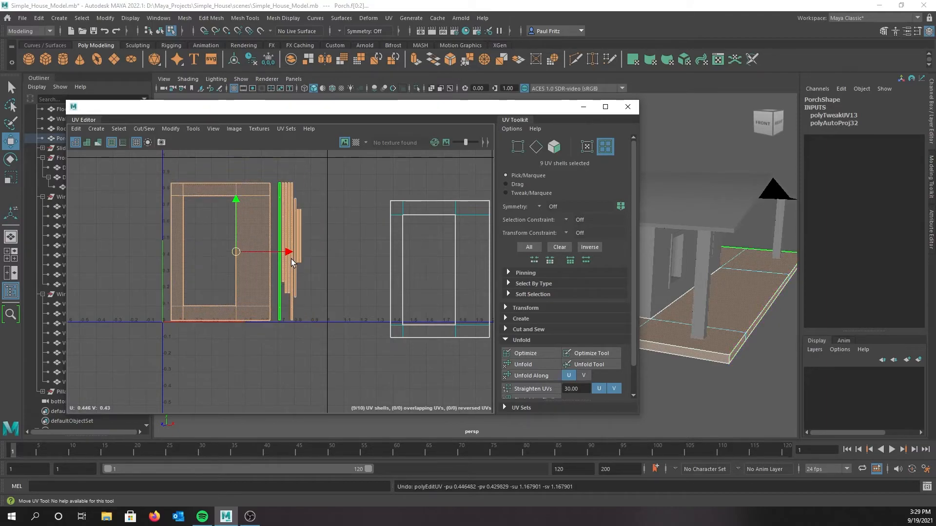
# Step: Enlarge all ten porch shells until the top face and strips fill the first tile, and fit the bottom-face shell inside the second tile
pyautogui.moveTo(145, 157); pyautogui.dragTo(493, 344)
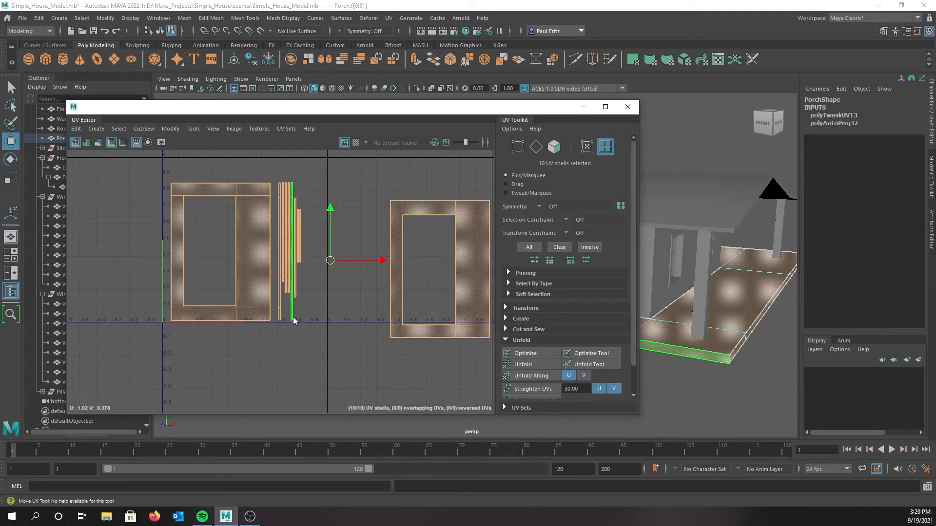
pyautogui.press('r')
pyautogui.moveTo(331, 261); pyautogui.dragTo(359, 252)
pyautogui.press('w')
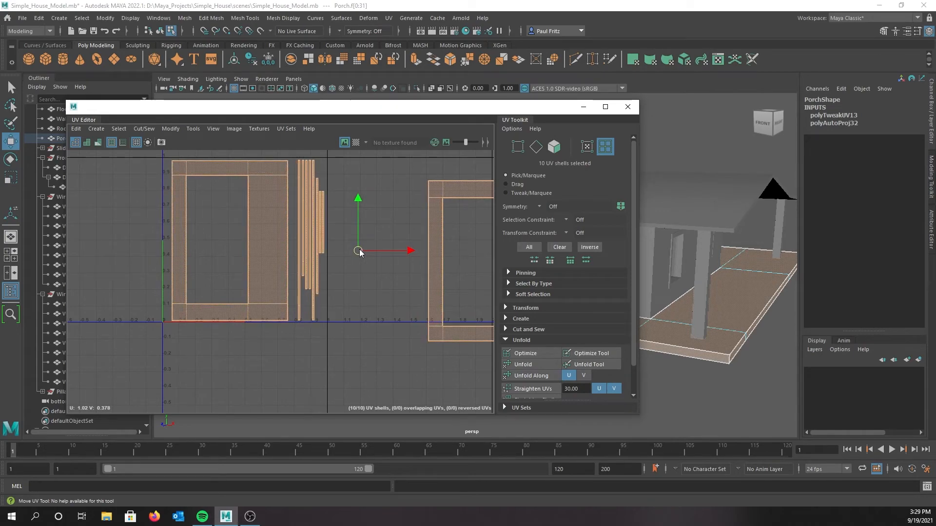
pyautogui.click(432, 281)
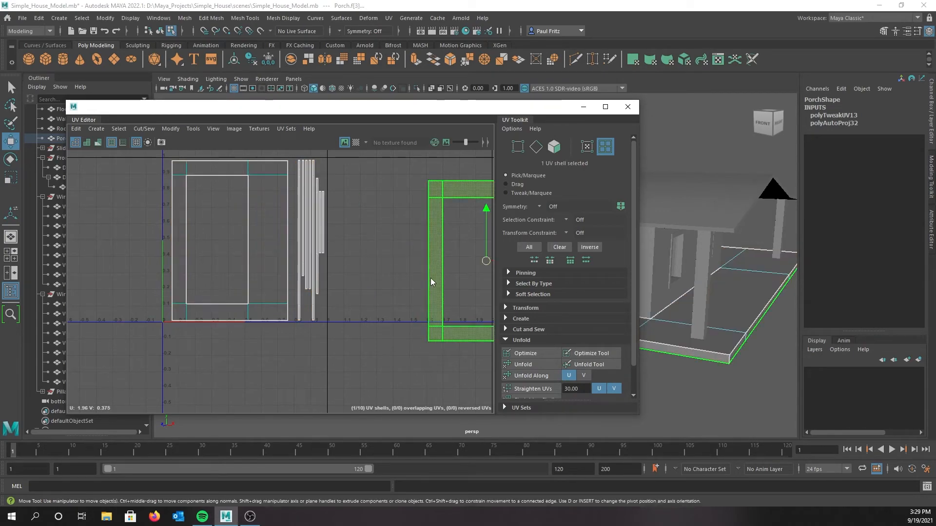
pyautogui.moveTo(484, 259); pyautogui.dragTo(409, 242)
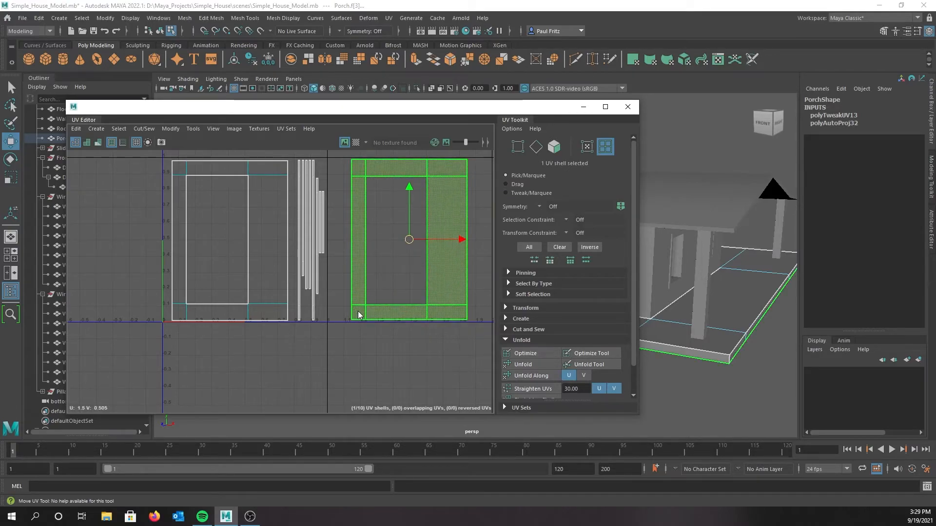
# Step: Turn on the checker map and examine the porch's pattern from the front and from underneath
pyautogui.click(356, 142)
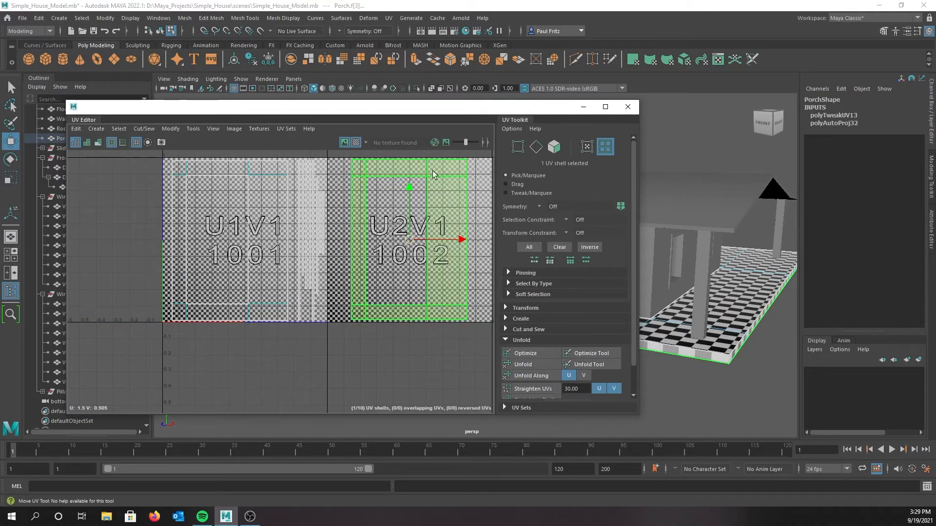
pyautogui.moveTo(384, 106); pyautogui.dragTo(0, 125)
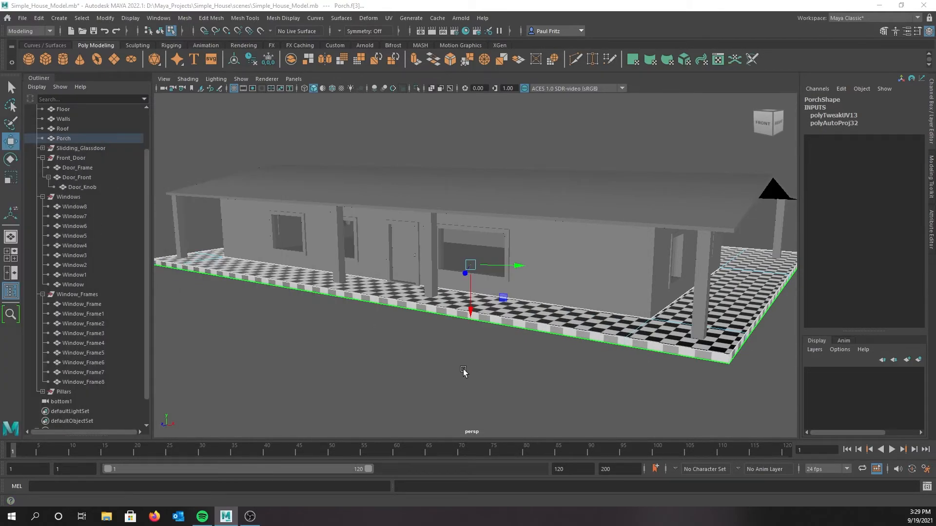
pyautogui.keyDown('alt'); pyautogui.moveTo(512, 370); pyautogui.dragTo(548, 376); pyautogui.keyUp('alt')
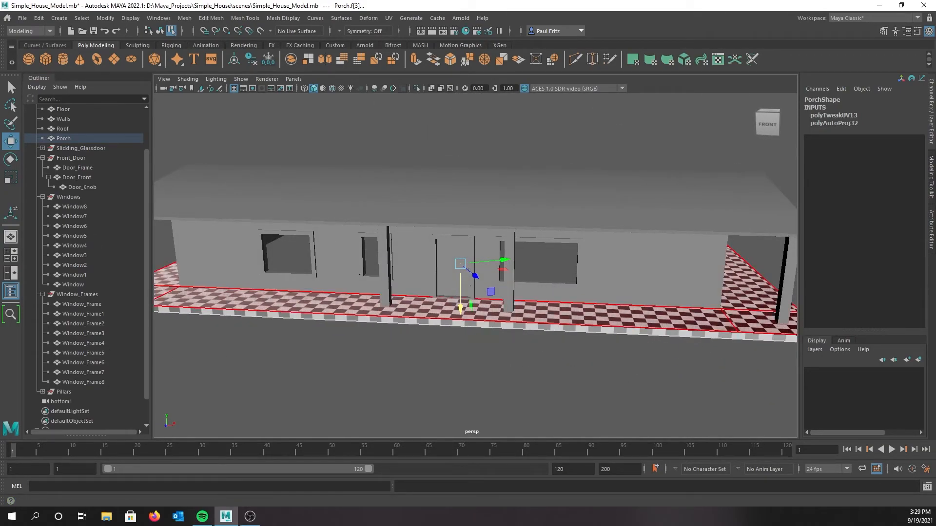
pyautogui.keyDown('alt'); pyautogui.moveTo(430, 319); pyautogui.dragTo(430, 265); pyautogui.keyUp('alt')
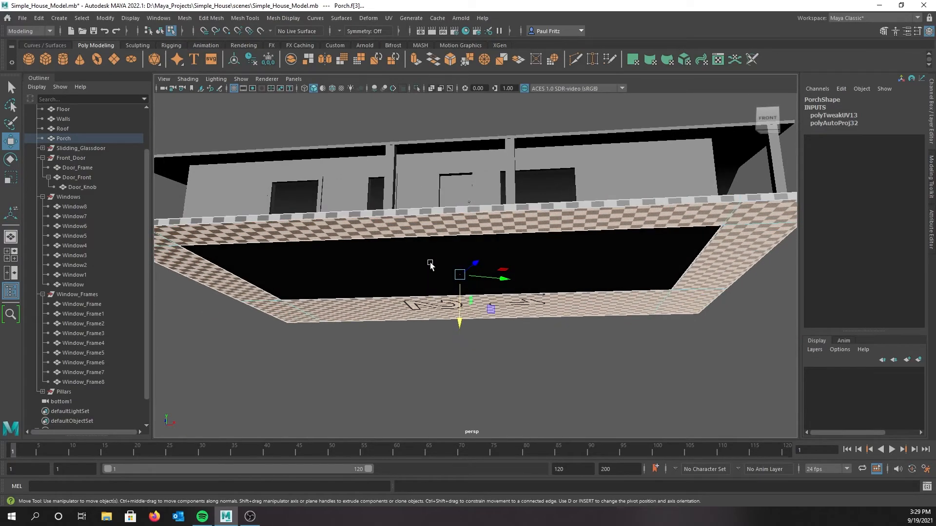
# Step: Select the floor's underside shell, review the floor's UV layout, and turn off the checker map
pyautogui.click(399, 264)
pyautogui.moveTo(0, 156); pyautogui.dragTo(553, 149)
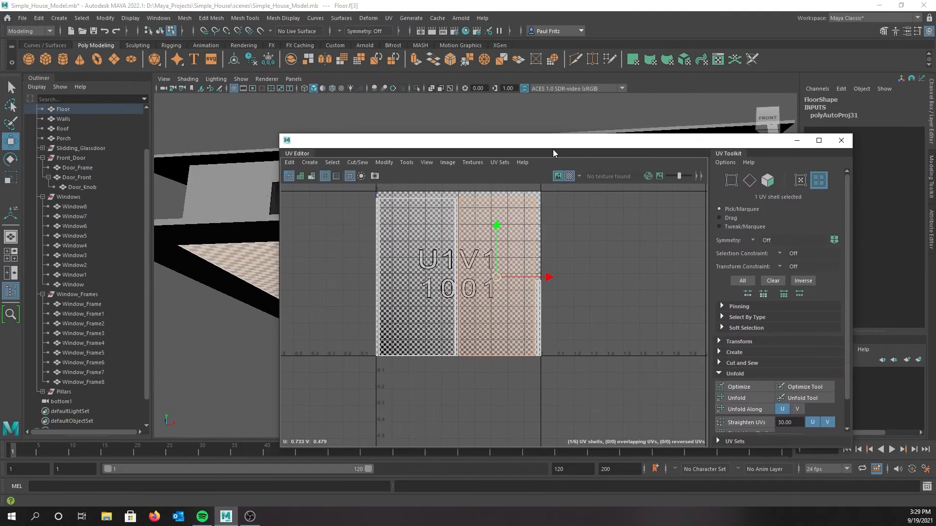
pyautogui.click(570, 176)
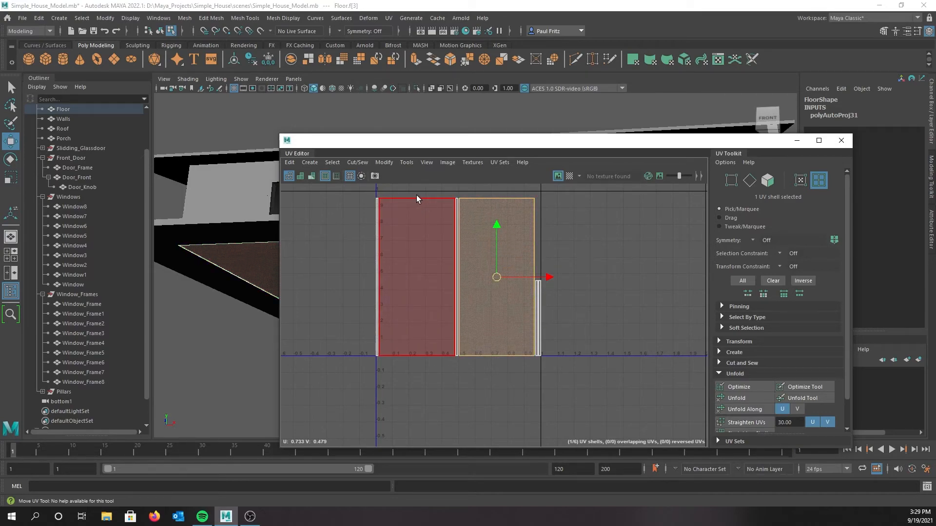
pyautogui.moveTo(548, 145); pyautogui.dragTo(0, 106)
# Step: Return the floor to object mode, select the front door and bring its UV layout into view
pyautogui.keyDown('alt'); pyautogui.moveTo(367, 159); pyautogui.dragTo(476, 245); pyautogui.keyUp('alt')
pyautogui.moveTo(486, 247); pyautogui.dragTo(504, 236, button='right')
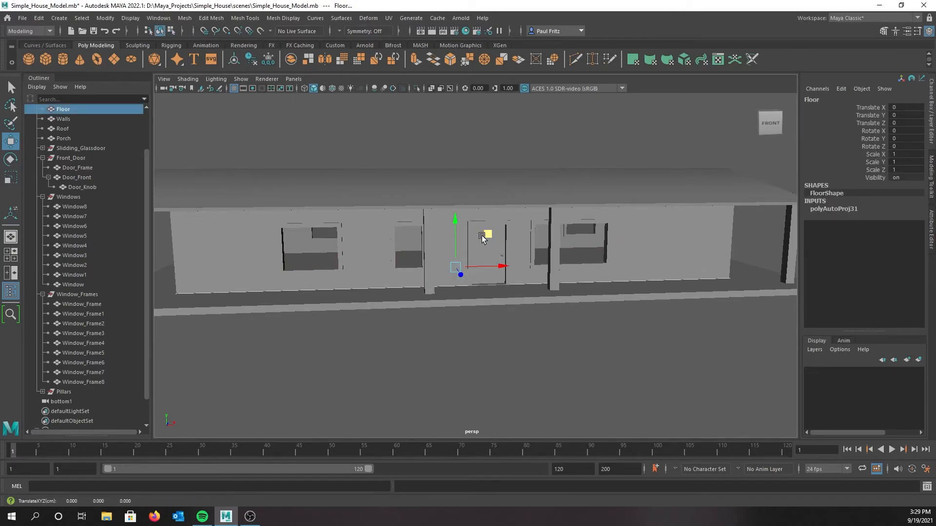
pyautogui.press('q')
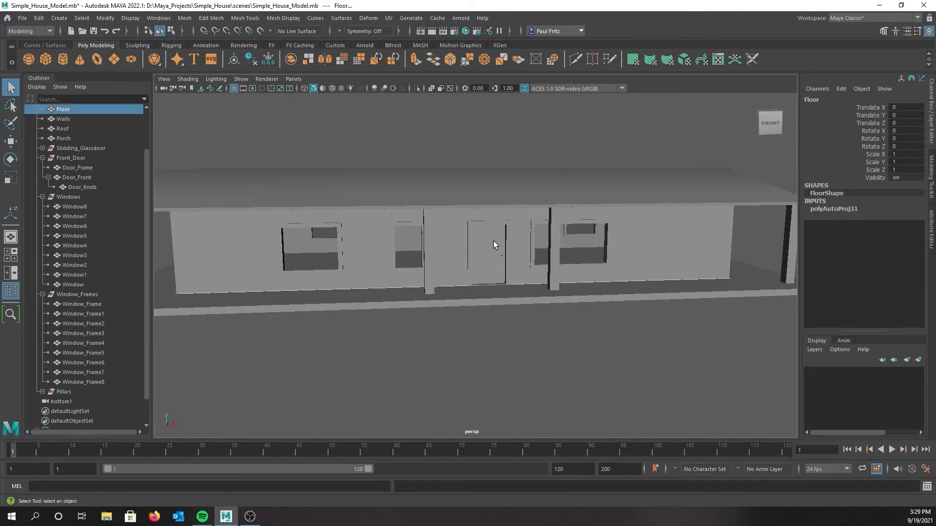
pyautogui.click(493, 240)
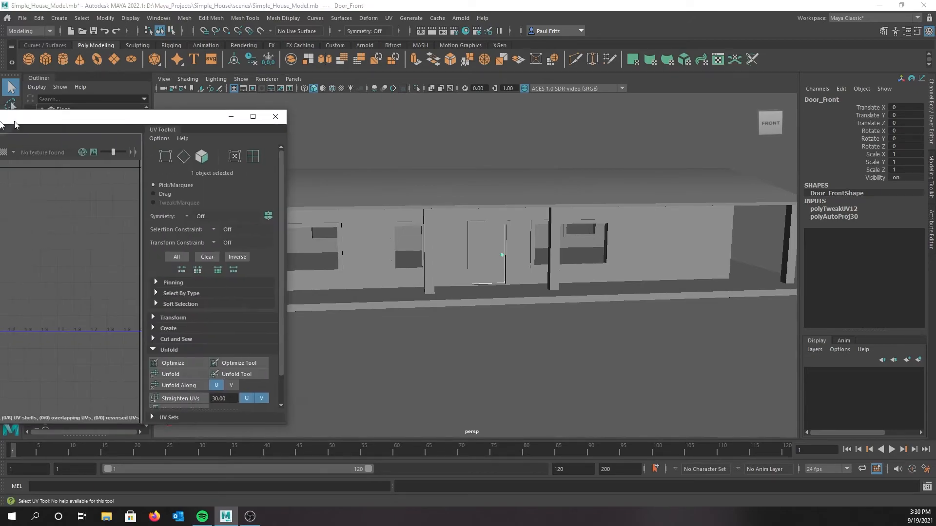
pyautogui.moveTo(0, 121); pyautogui.dragTo(382, 116)
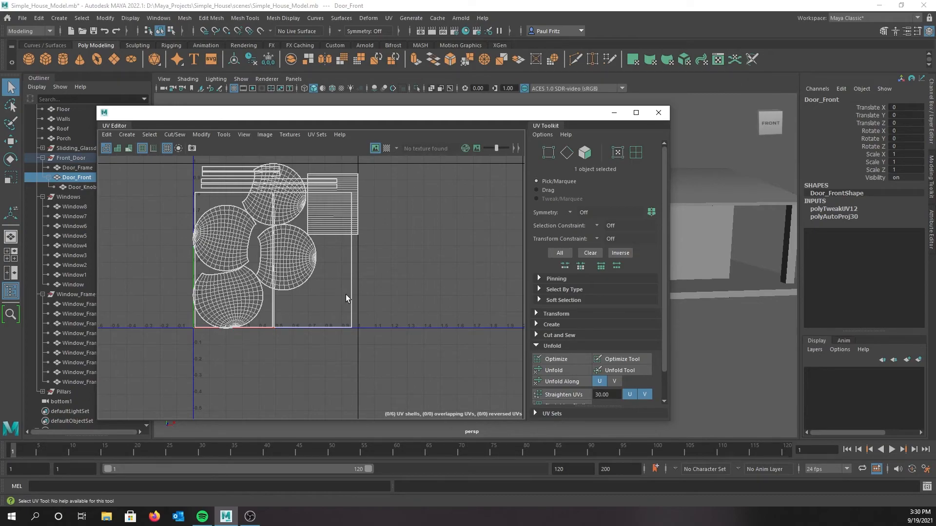
pyautogui.moveTo(159, 115); pyautogui.dragTo(236, 118)
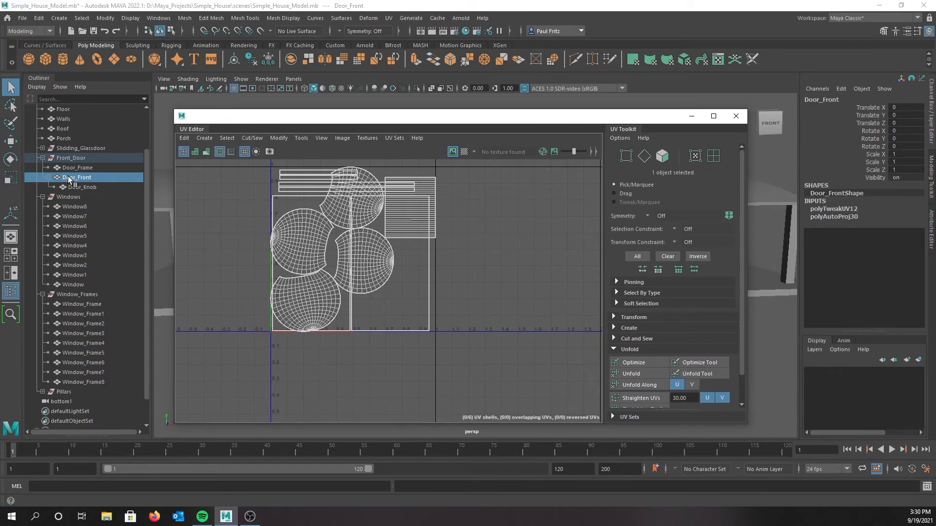
# Step: Compare the UV layouts of the door knob and the front door, and hide the knob to view the door's shells alone
pyautogui.click(77, 187)
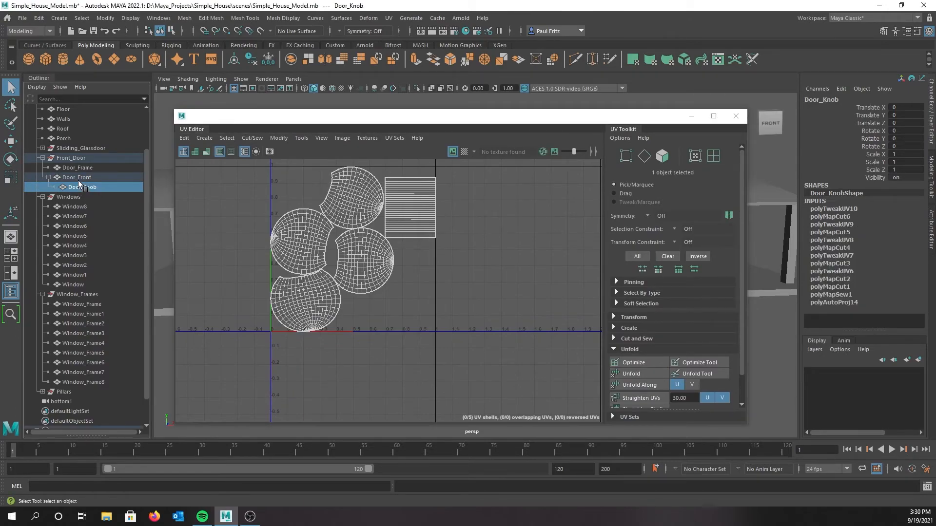
pyautogui.click(79, 177)
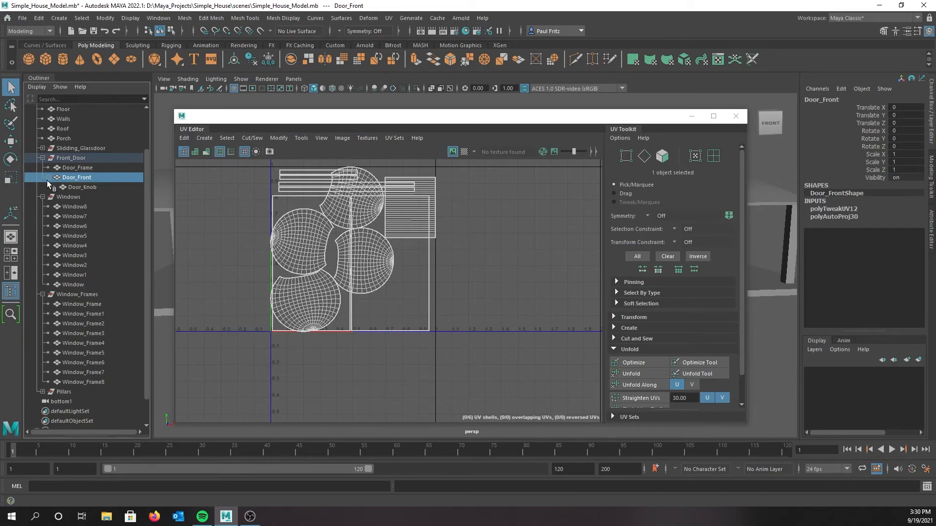
pyautogui.click(89, 186)
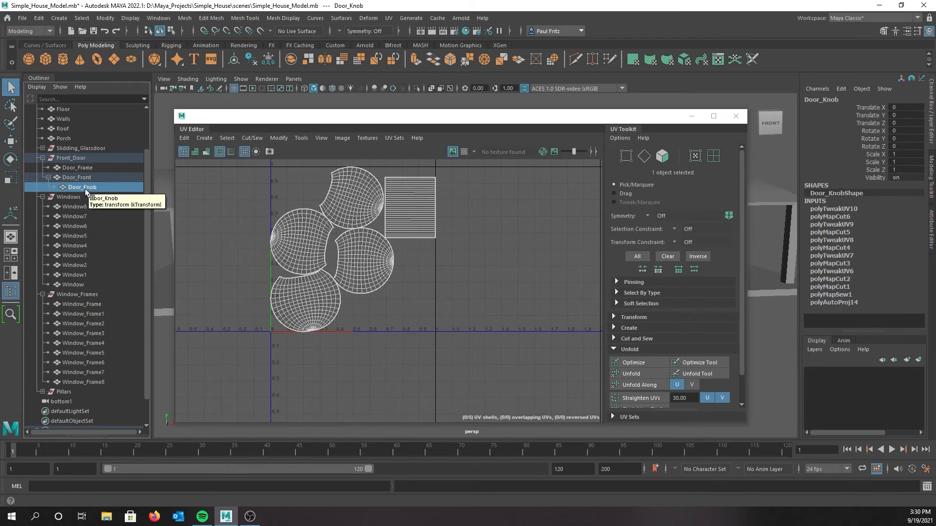
pyautogui.hotkey('ctrl', 'h')
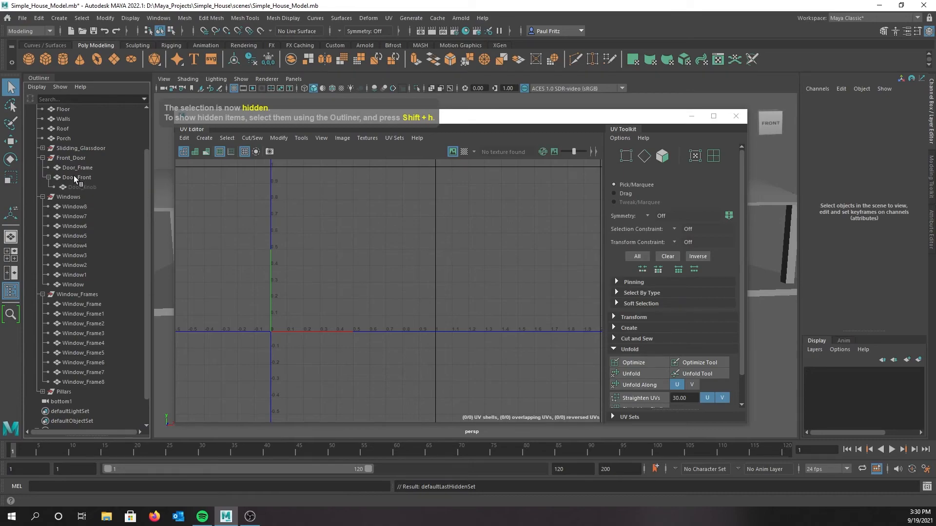
pyautogui.click(74, 178)
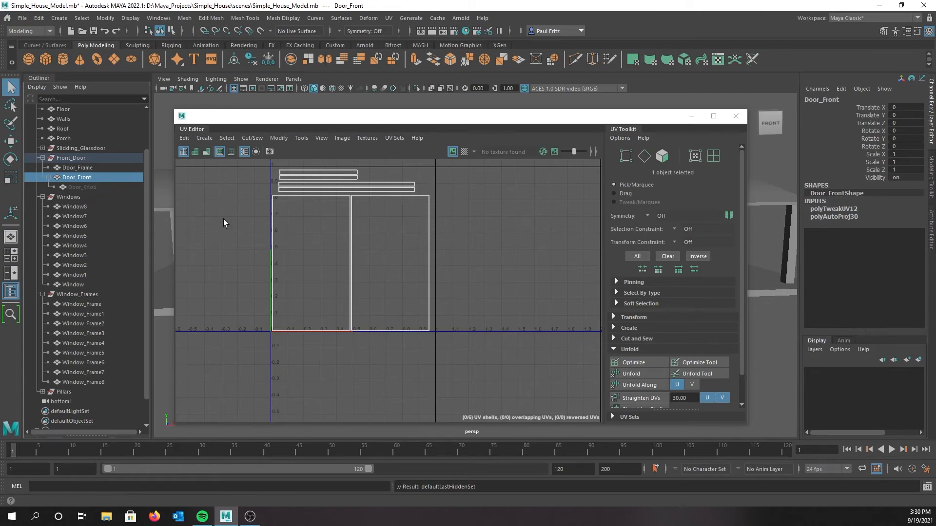
# Step: Unhide the door knob, look up the Show Selection command, and reselect the front door
pyautogui.click(84, 187)
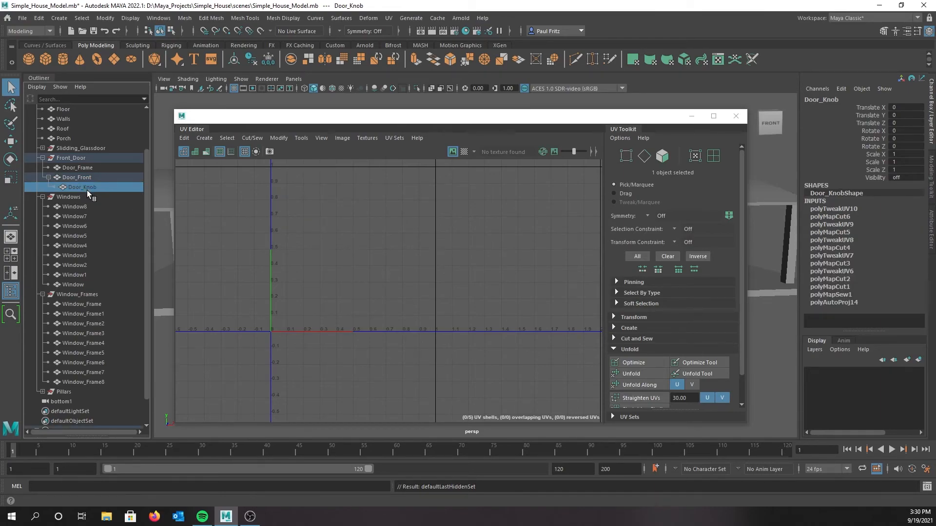
pyautogui.hotkey('shift', 'h')
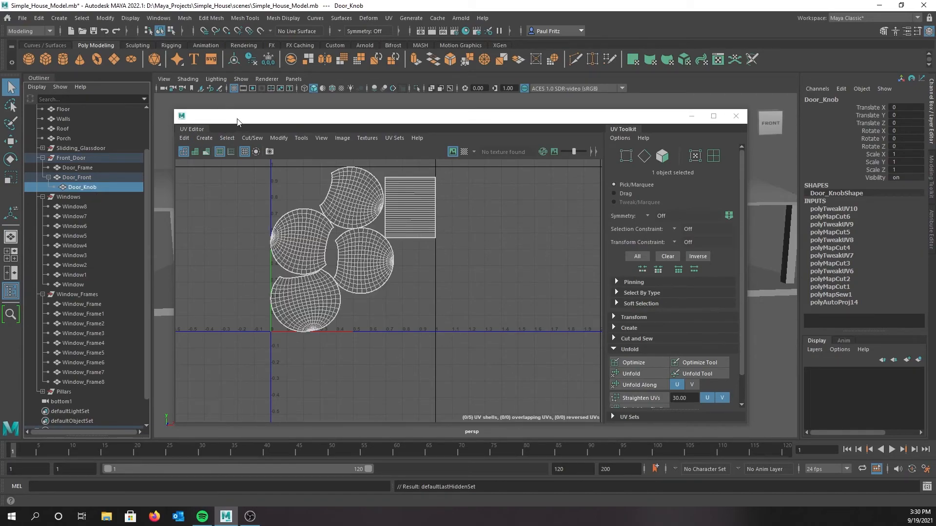
pyautogui.click(130, 18)
pyautogui.moveTo(147, 81)
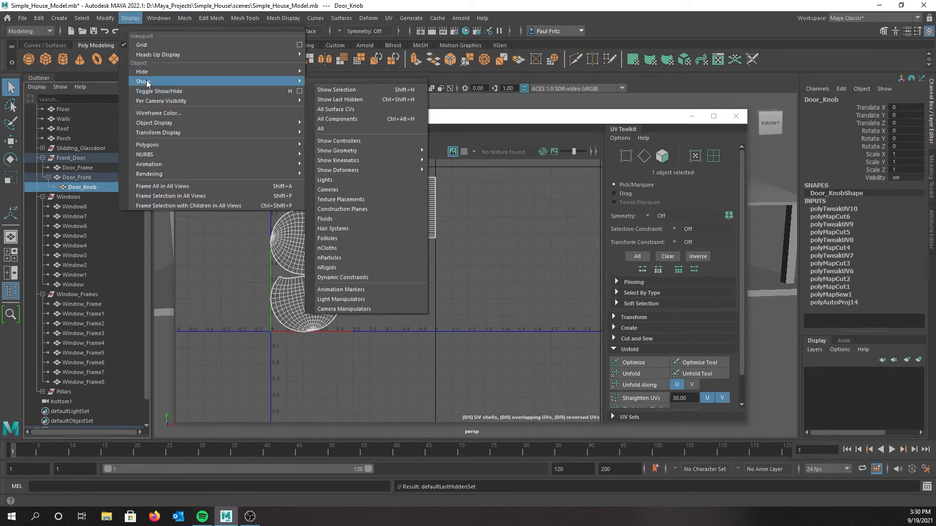
pyautogui.click(334, 91)
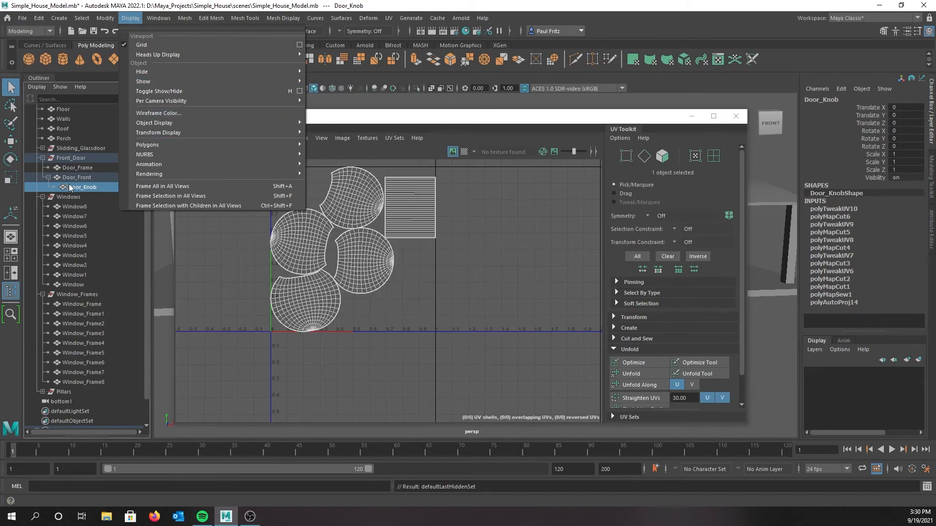
pyautogui.click(390, 8)
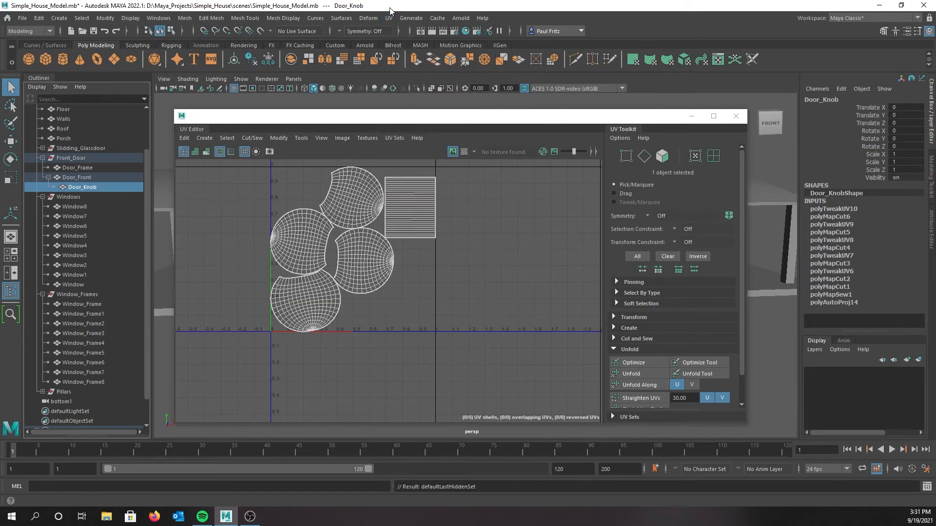
pyautogui.click(68, 177)
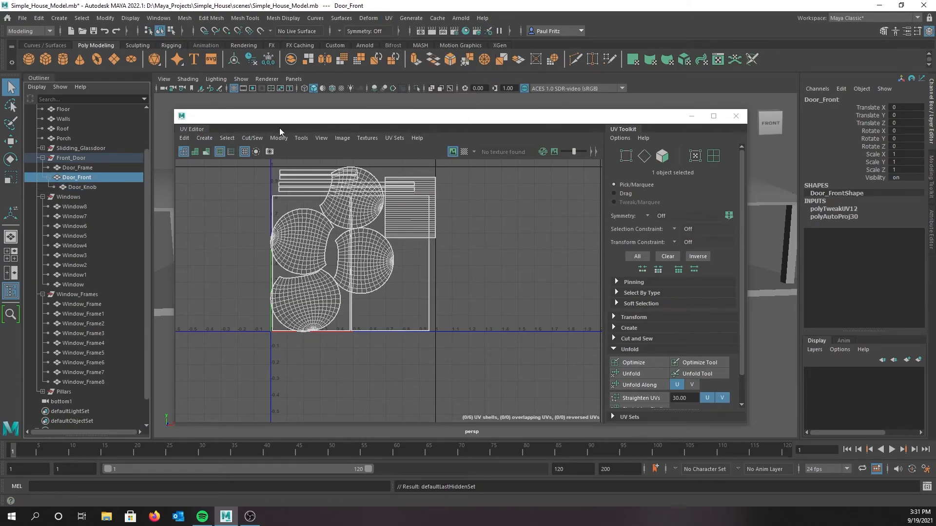
# Step: Select the front wall's large window frame, bring up its UV layout and turn on the checker map
pyautogui.moveTo(393, 116); pyautogui.dragTo(0, 98)
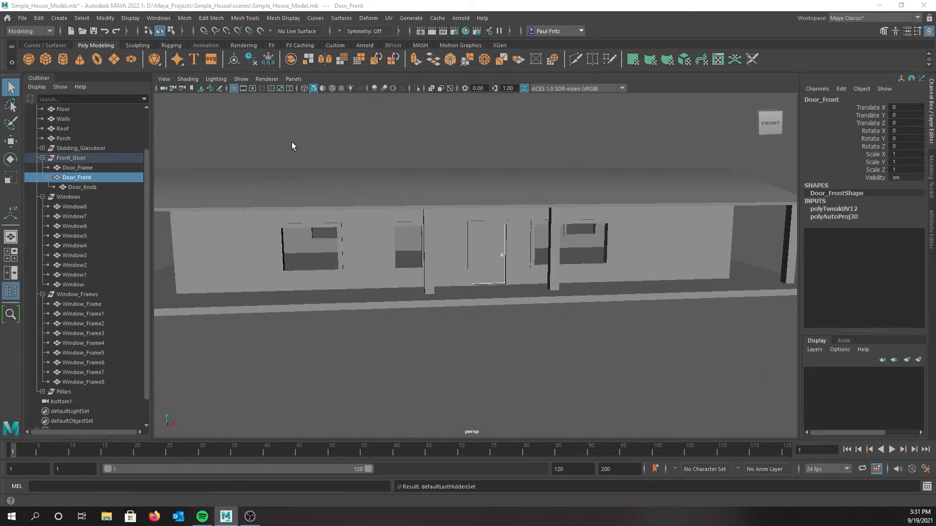
pyautogui.keyDown('alt'); pyautogui.moveTo(351, 187); pyautogui.dragTo(384, 211); pyautogui.keyUp('alt')
pyautogui.click(374, 253)
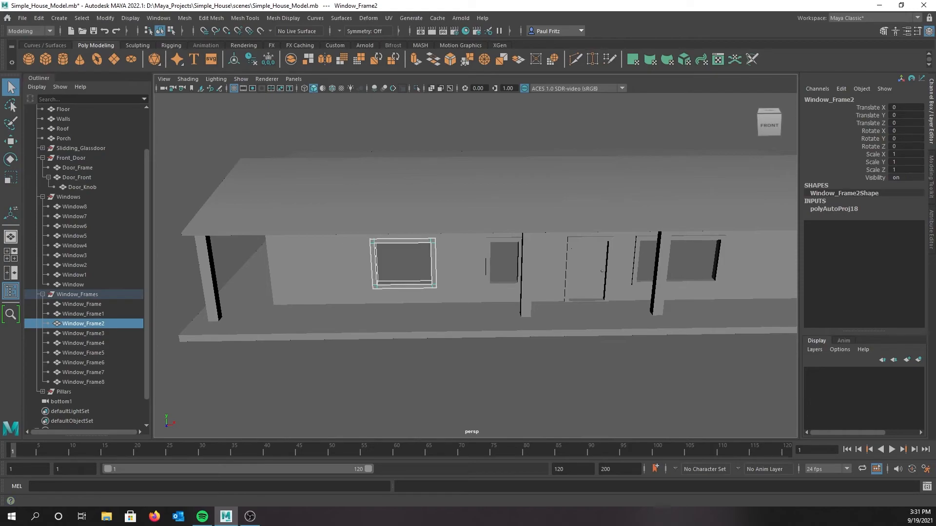
pyautogui.moveTo(0, 109); pyautogui.dragTo(500, 114)
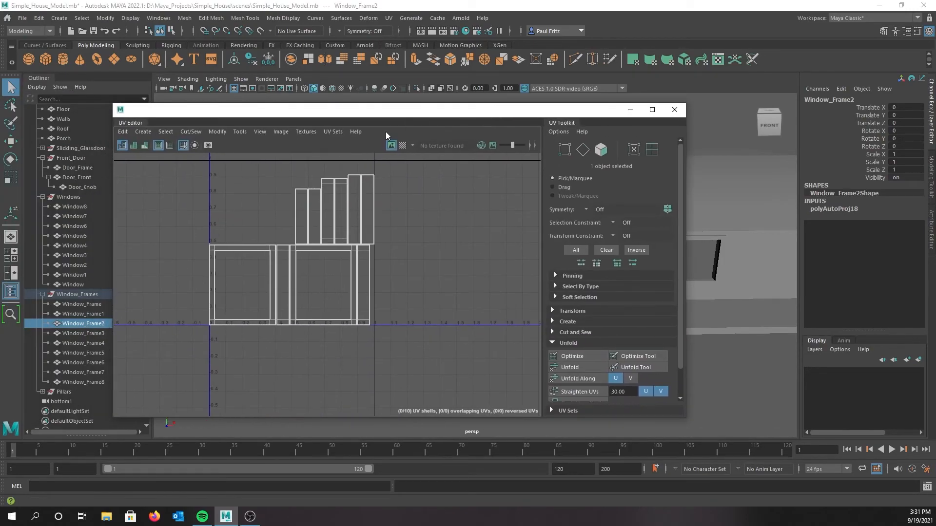
pyautogui.click(401, 146)
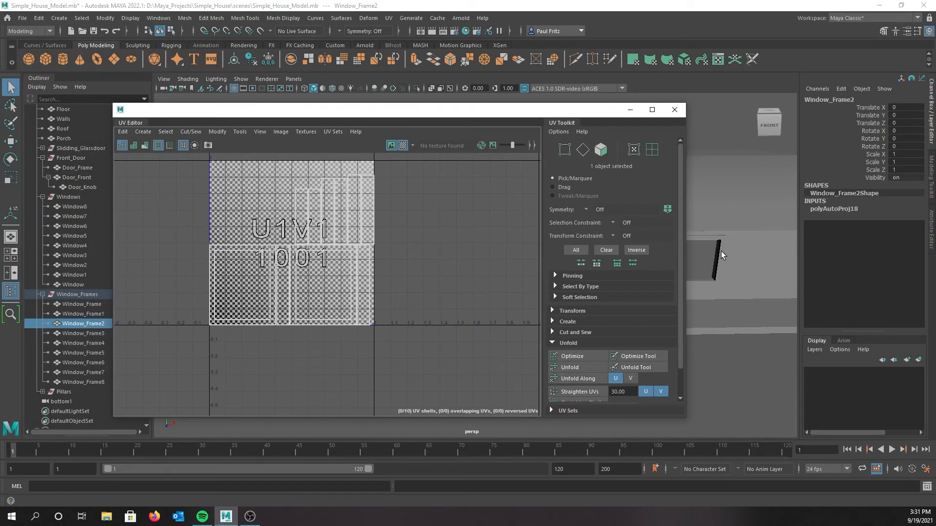
# Step: Examine the front and corner pillars under the checker map, close the UV Editor, and expand the Pillars group
pyautogui.click(720, 254)
pyautogui.moveTo(510, 113); pyautogui.dragTo(110, 103)
pyautogui.click(523, 291)
pyautogui.keyDown('alt'); pyautogui.moveTo(524, 291); pyautogui.dragTo(442, 276); pyautogui.keyUp('alt')
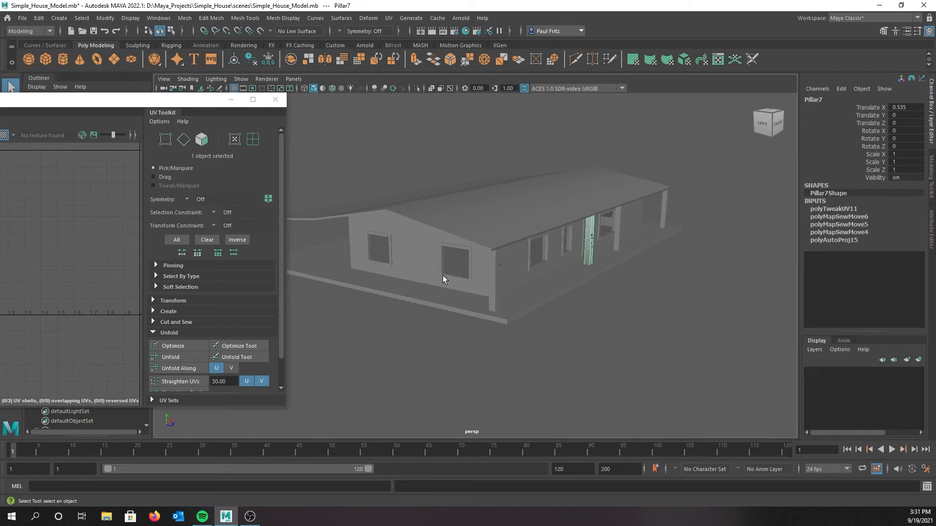
pyautogui.click(496, 280)
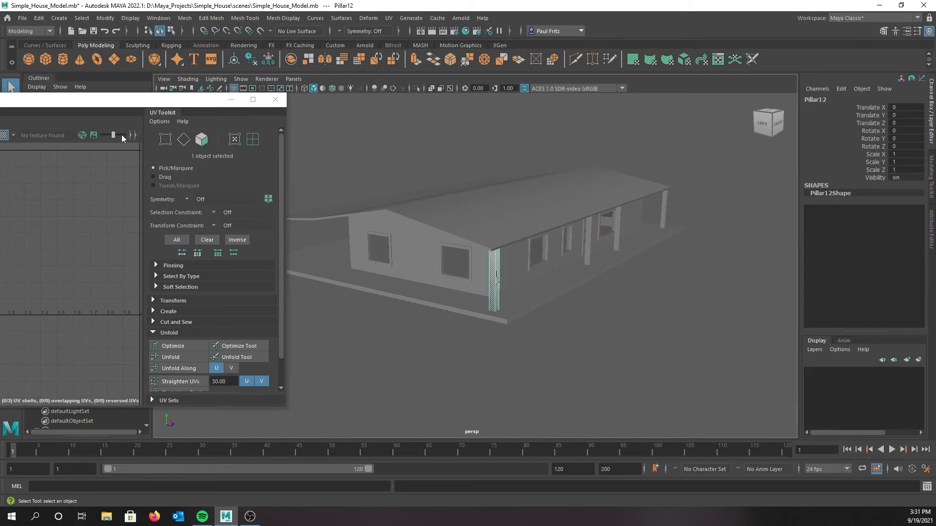
pyautogui.click(275, 100)
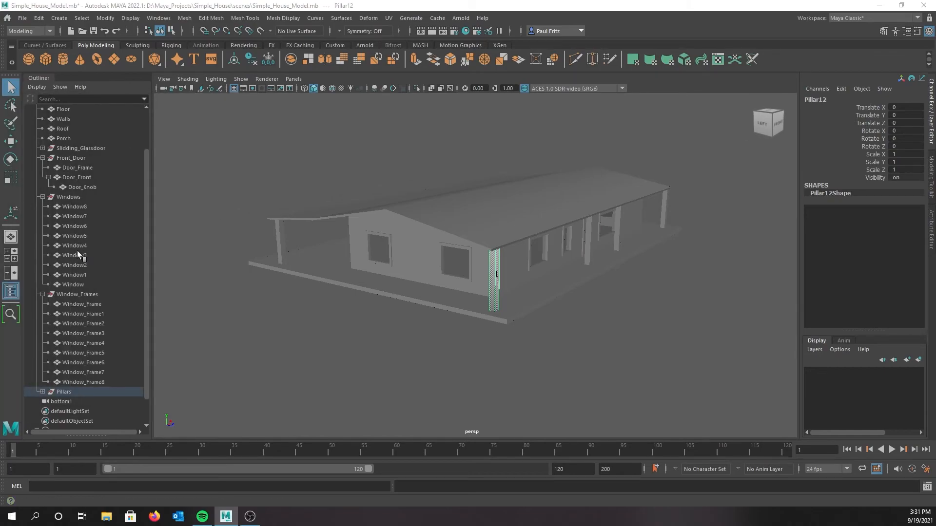
pyautogui.click(43, 392)
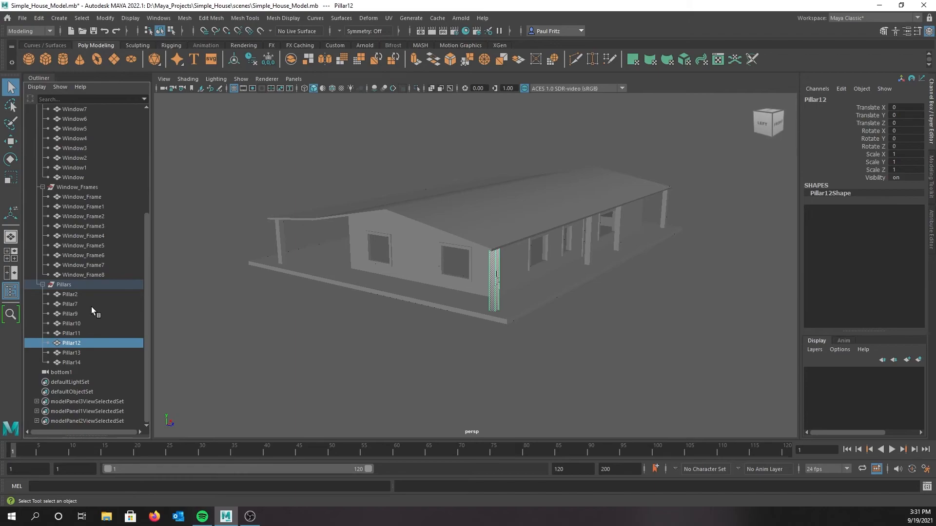
# Step: Select the porch with its UV layout open, and shrink and place the UV Editor below the house
pyautogui.keyDown('alt'); pyautogui.moveTo(244, 276); pyautogui.dragTo(383, 227); pyautogui.keyUp('alt')
pyautogui.click(307, 253)
pyautogui.click(420, 221)
pyautogui.click(400, 276)
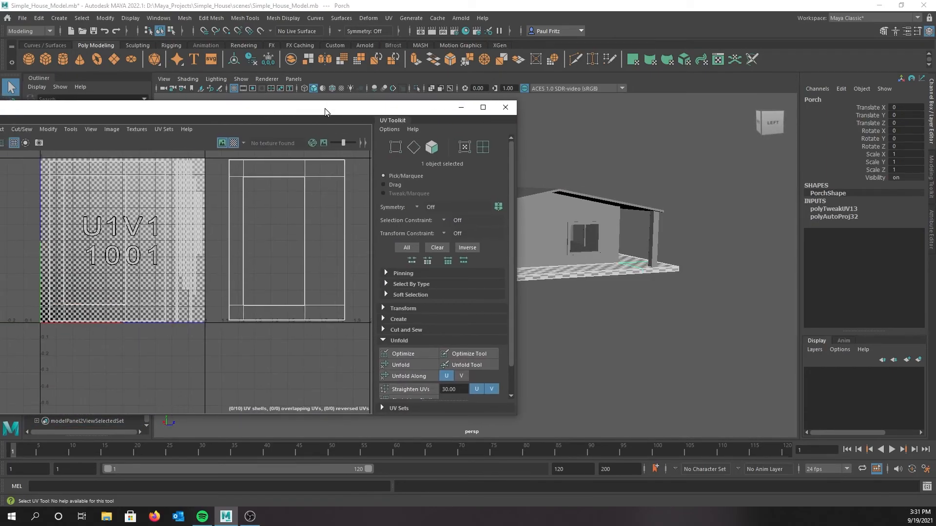
pyautogui.moveTo(326, 108); pyautogui.dragTo(539, 273)
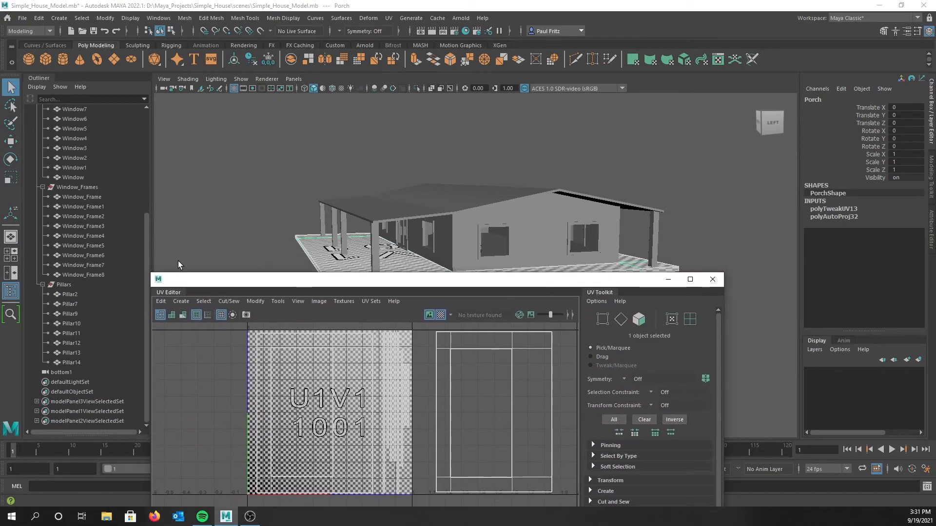
pyautogui.moveTo(141, 273); pyautogui.dragTo(216, 315)
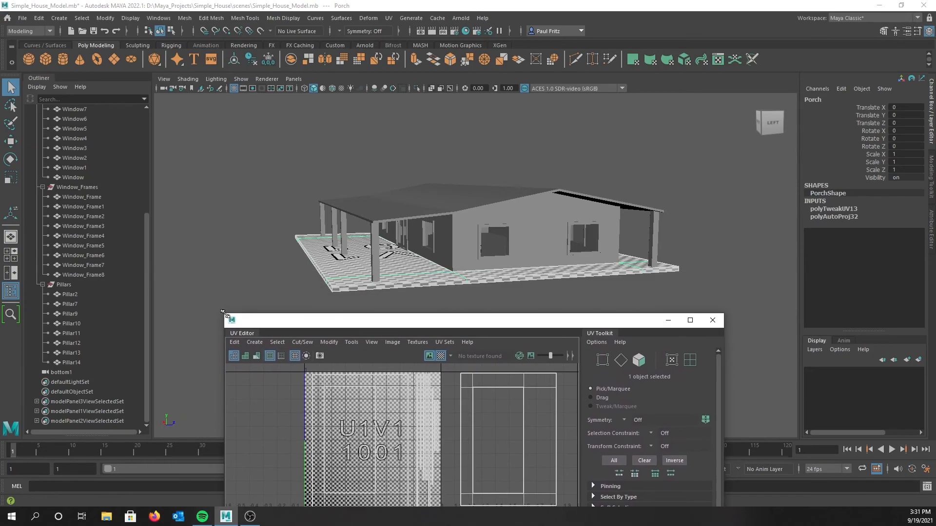
pyautogui.moveTo(404, 325); pyautogui.dragTo(404, 312)
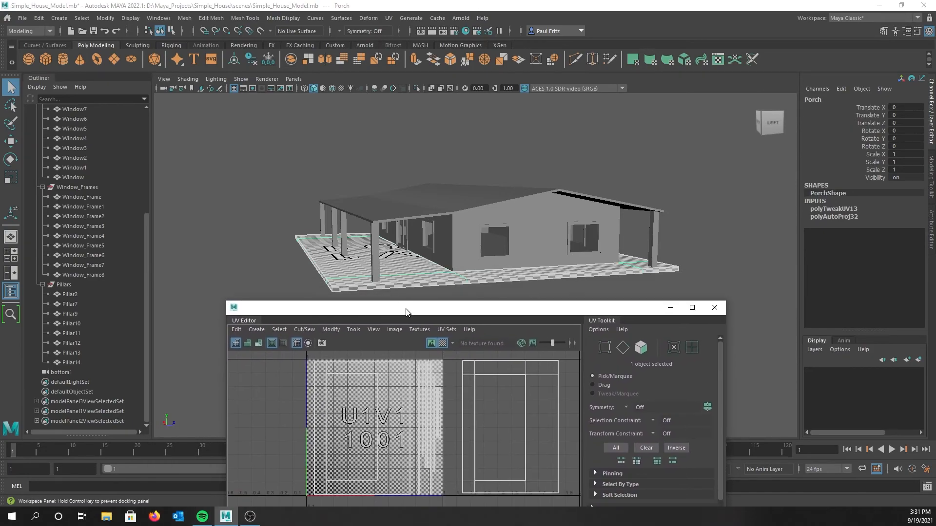
# Step: Select the walls, examine their checker pattern from the front, and turn off the checker map
pyautogui.click(458, 242)
pyautogui.keyDown('alt'); pyautogui.moveTo(451, 245); pyautogui.dragTo(419, 230); pyautogui.keyUp('alt')
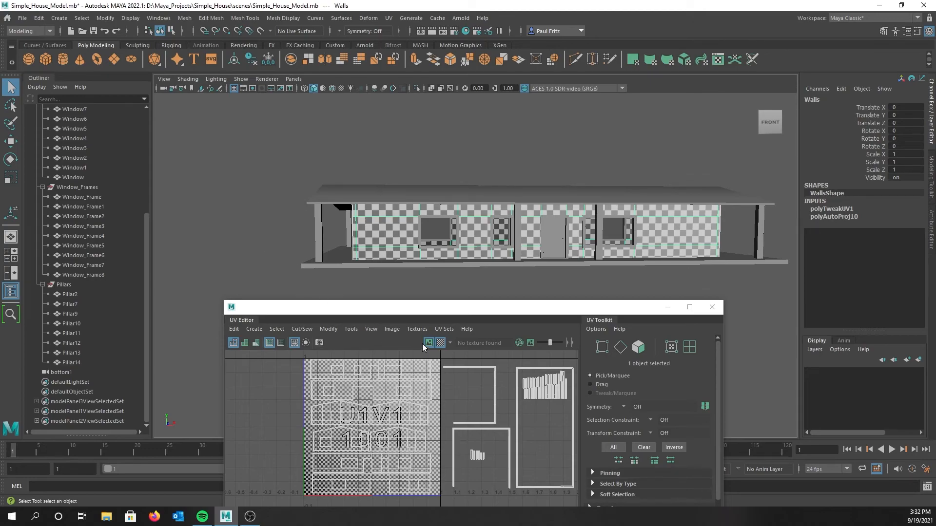
pyautogui.moveTo(417, 310); pyautogui.dragTo(360, 290)
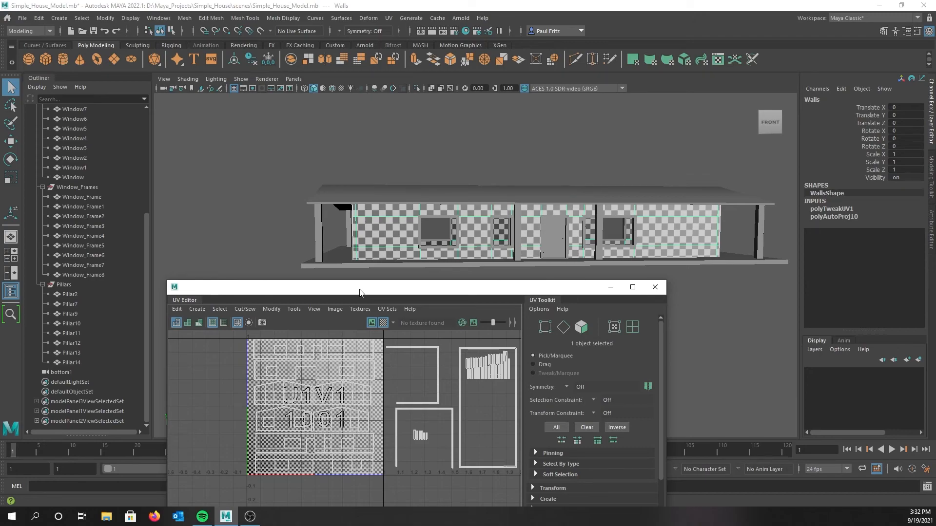
pyautogui.click(383, 323)
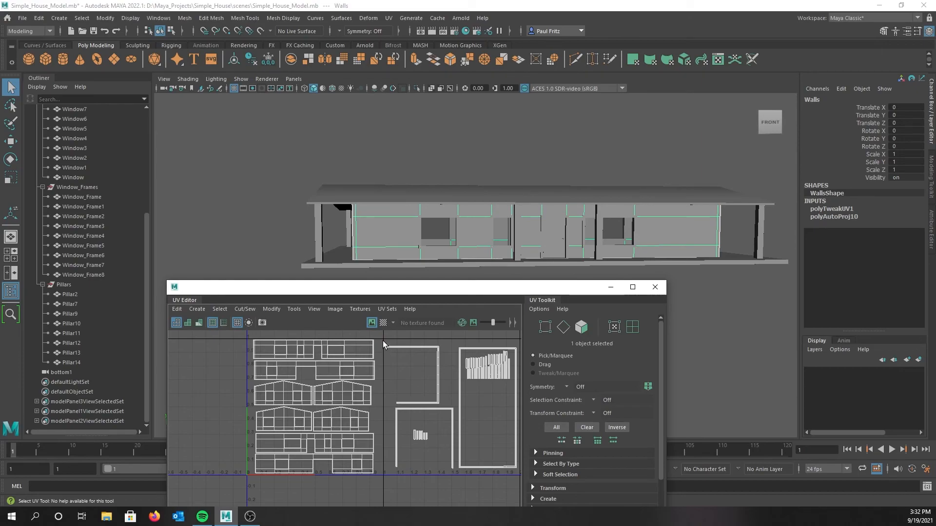
# Step: Examine the walls' UV shells alongside the back of the house to relate each shell to its wall
pyautogui.scroll(2, 368, 353)
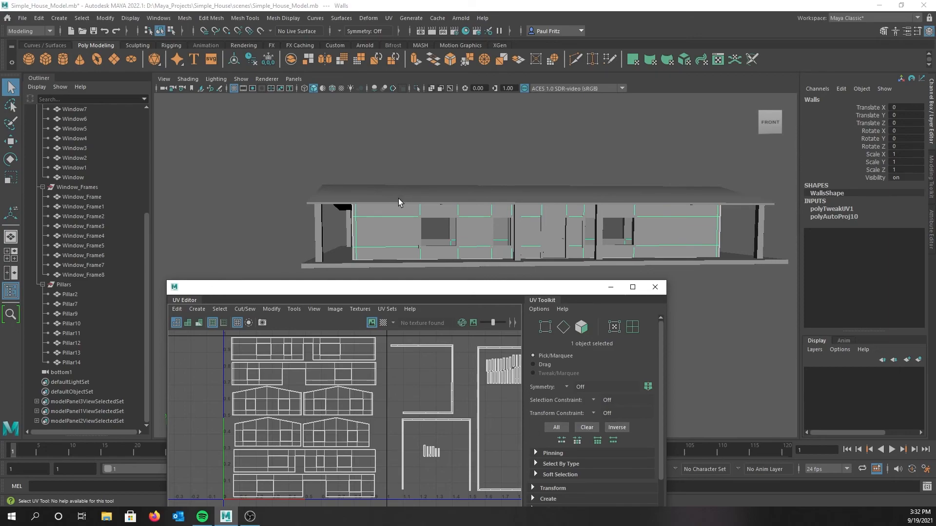
pyautogui.keyDown('alt'); pyautogui.moveTo(414, 175); pyautogui.dragTo(447, 147); pyautogui.keyUp('alt')
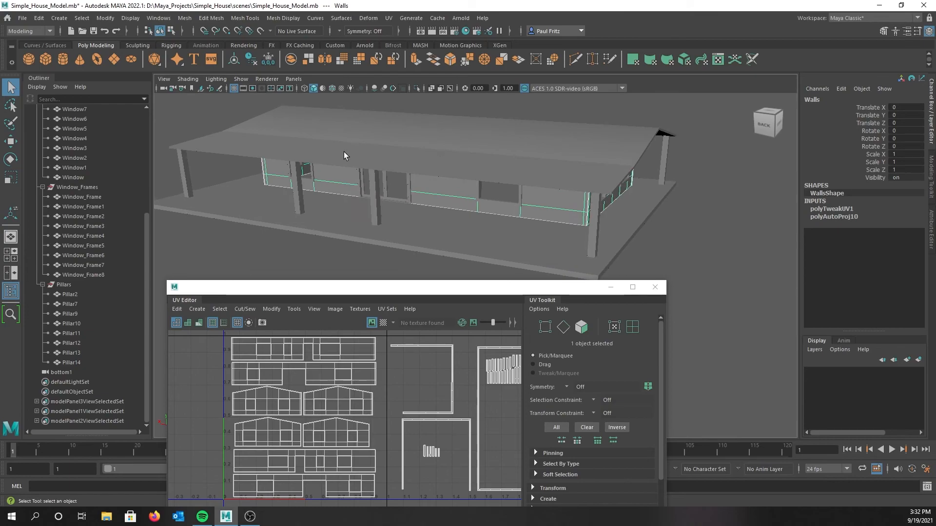
pyautogui.keyDown('alt'); pyautogui.moveTo(344, 155); pyautogui.dragTo(382, 164); pyautogui.keyUp('alt')
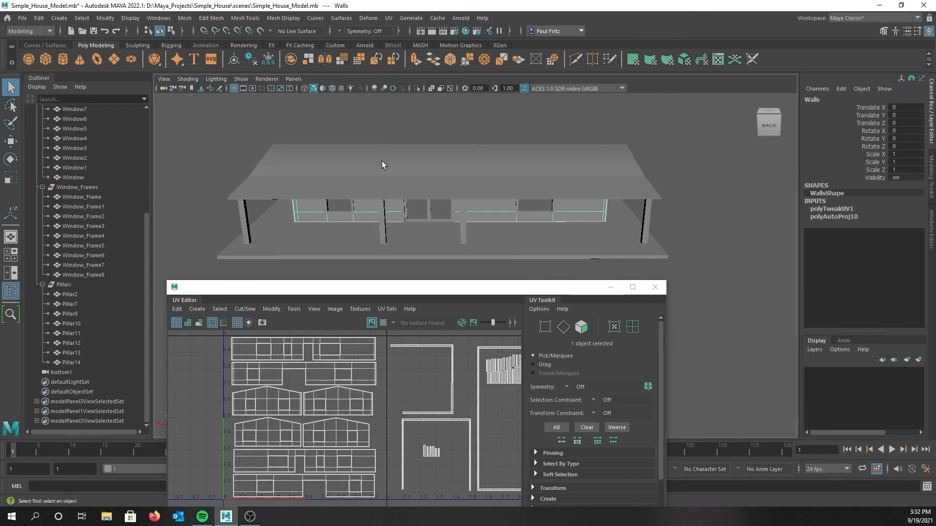
pyautogui.keyDown('alt'); pyautogui.moveTo(383, 165); pyautogui.dragTo(426, 132, button='middle'); pyautogui.keyUp('alt')
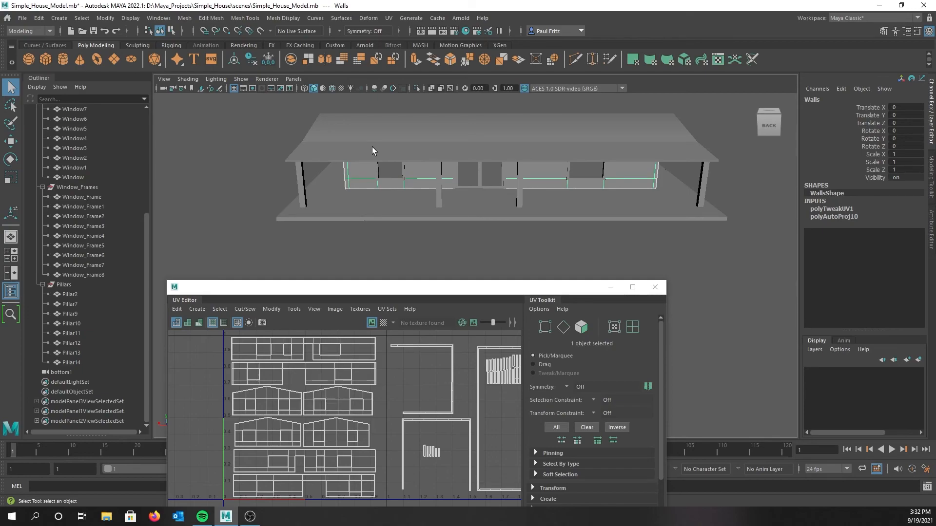
pyautogui.moveTo(368, 140)
pyautogui.keyDown('alt'); pyautogui.mouseDown()
pyautogui.moveTo(357, 154)
pyautogui.moveTo(381, 147)
pyautogui.mouseUp(); pyautogui.keyUp('alt')
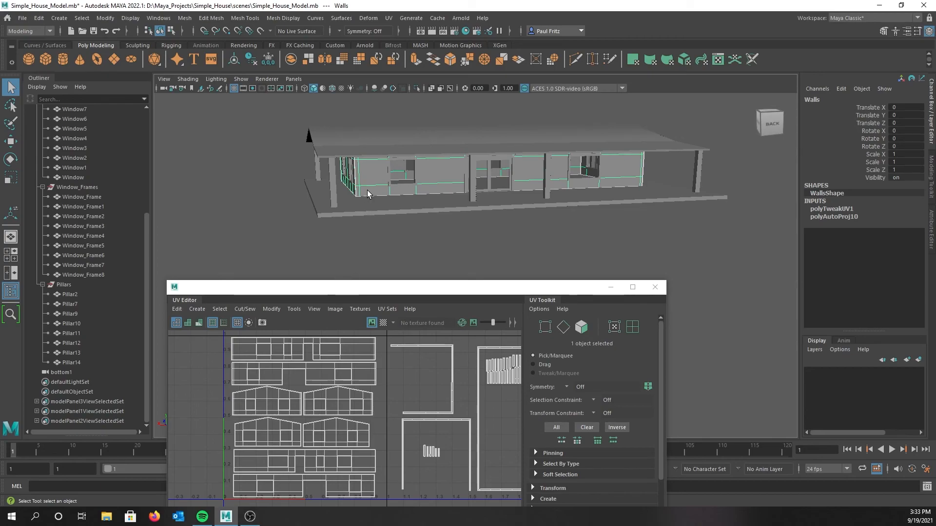
pyautogui.moveTo(363, 188)
pyautogui.keyDown('alt'); pyautogui.mouseDown()
pyautogui.moveTo(353, 183)
pyautogui.moveTo(359, 178)
pyautogui.mouseUp(); pyautogui.keyUp('alt')
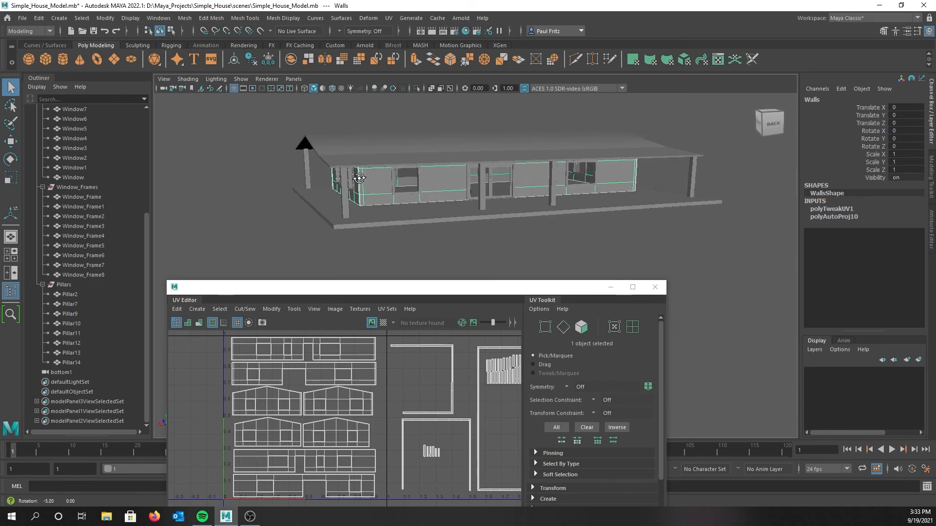
pyautogui.scroll(3, 359, 177)
pyautogui.keyDown('alt'); pyautogui.moveTo(360, 178); pyautogui.dragTo(364, 202, button='middle'); pyautogui.keyUp('alt')
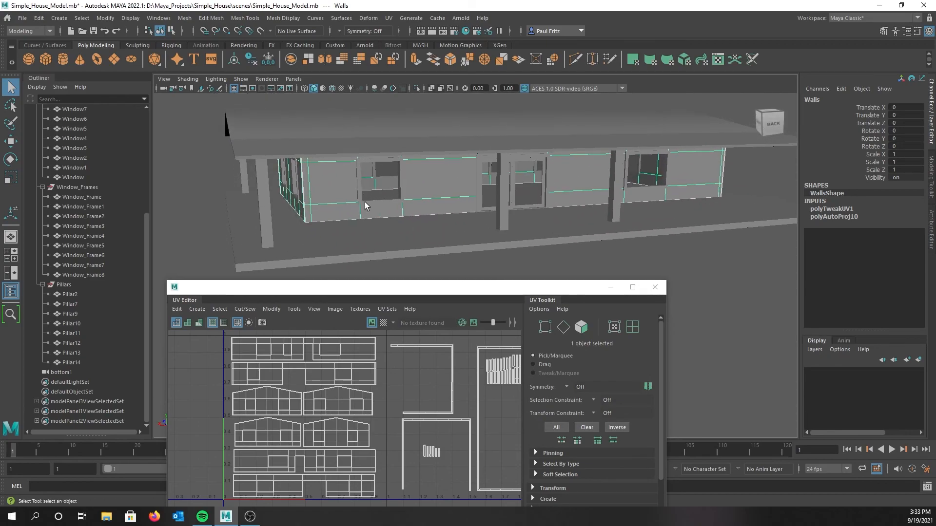